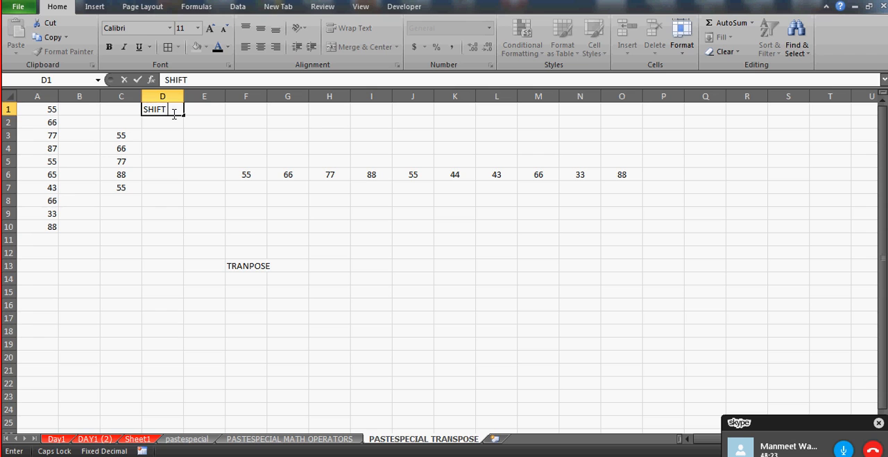
Complete the entry "SHIFT + F2" in cell D1 and widen column D to fit it
key("Caps_Lock")
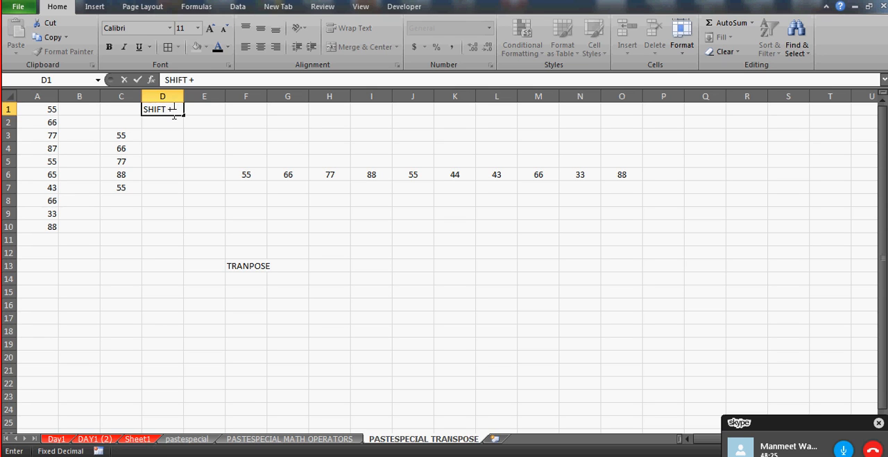
key("Caps_Lock")
type("F2")
key("Return")
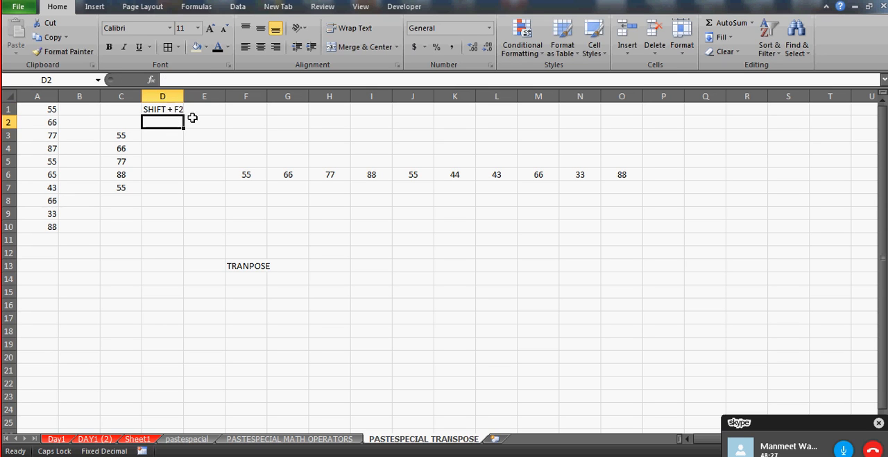
left_click(172, 107)
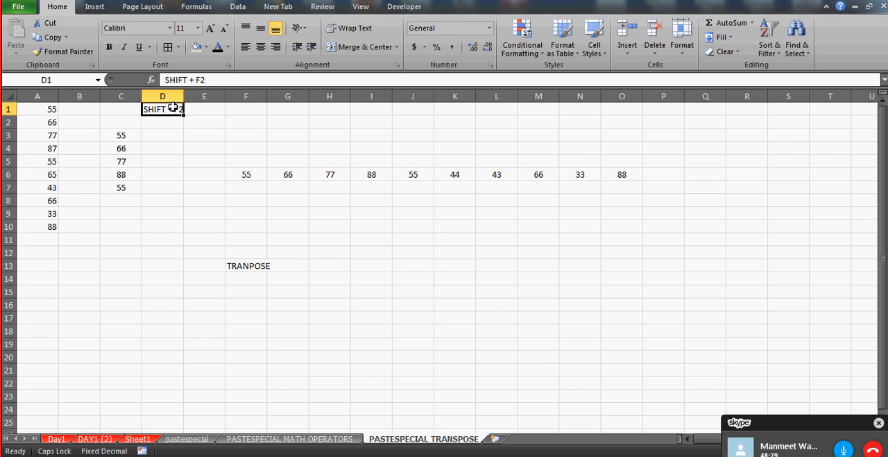
left_click_drag(184, 96, 192, 96)
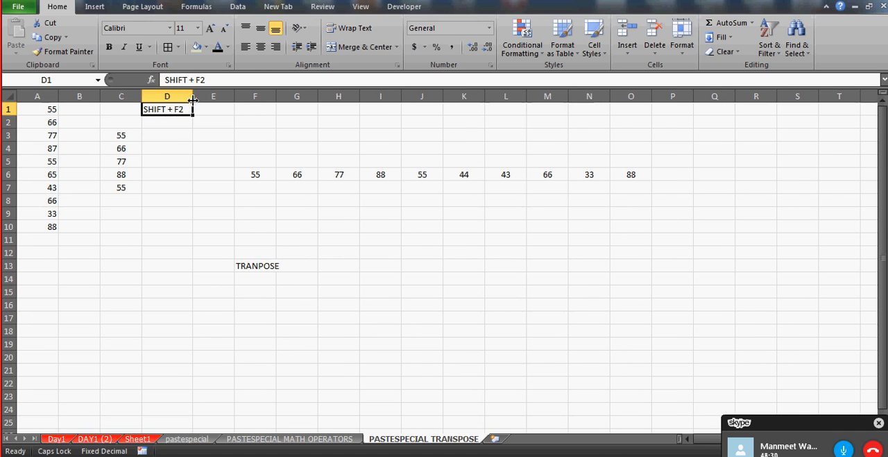
left_click(171, 138)
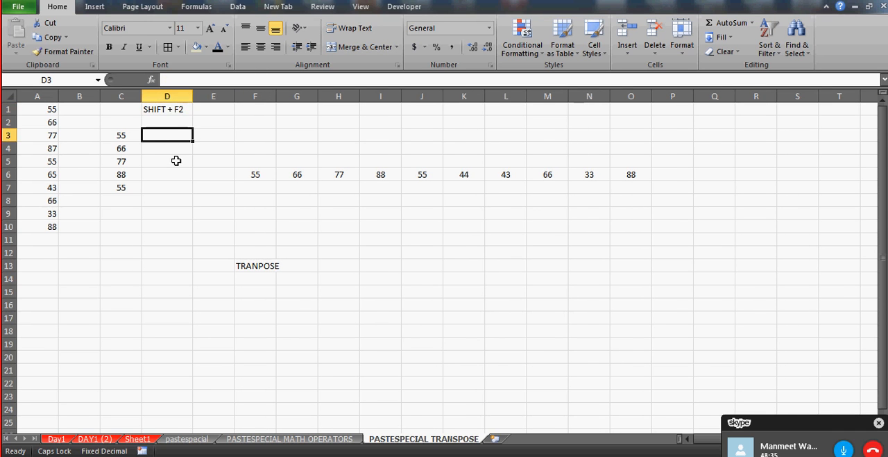
Insert a comment reading "GOOD MORNING" on cell A6
left_click(50, 178)
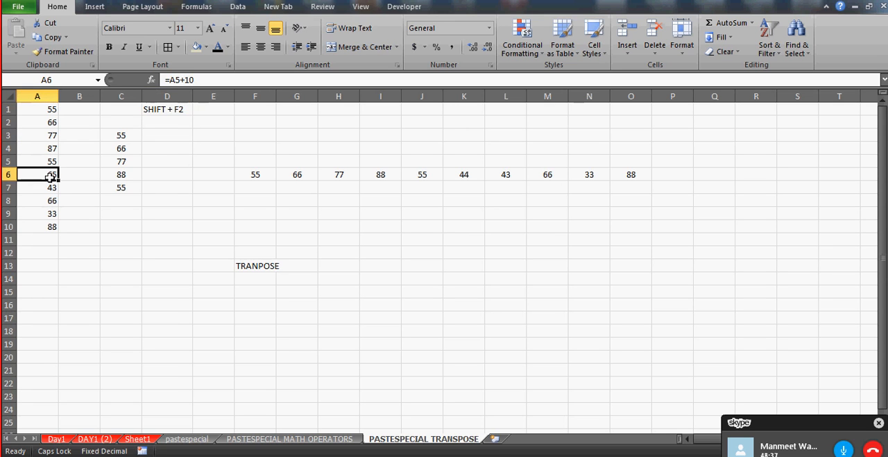
right_click(44, 174)
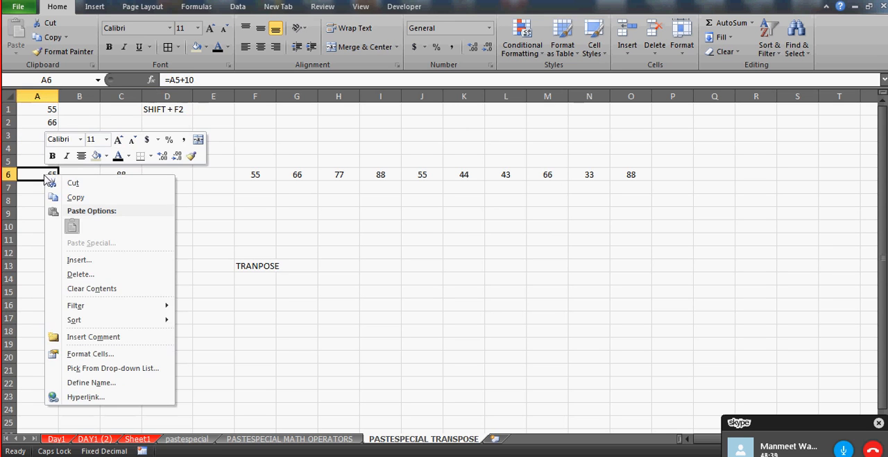
left_click(114, 337)
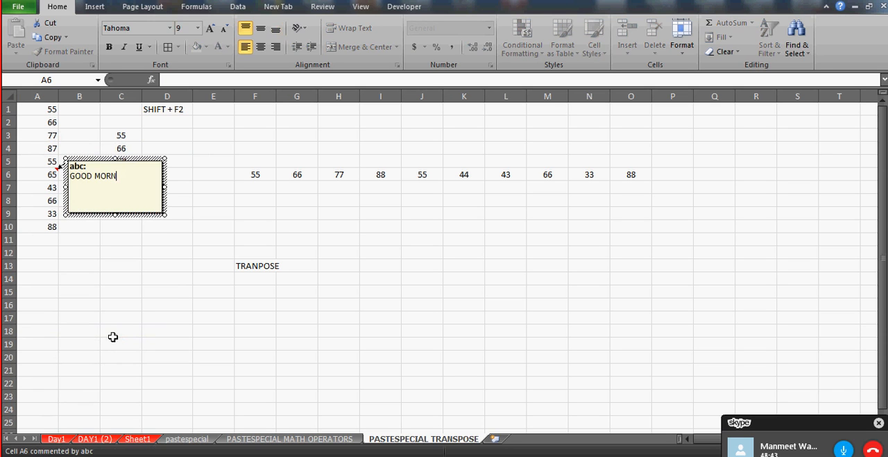
left_click(209, 148)
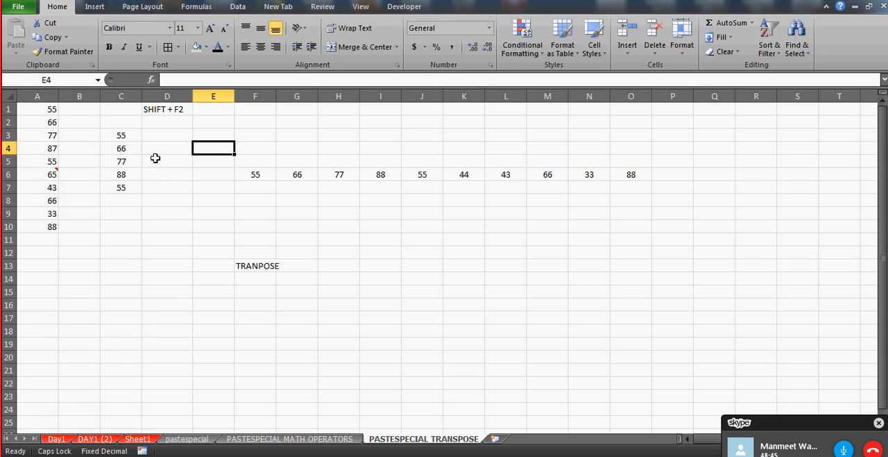
Replace the content of cell A4 with the formula =A3+A2
left_click(31, 178)
key("Down")
key("Down")
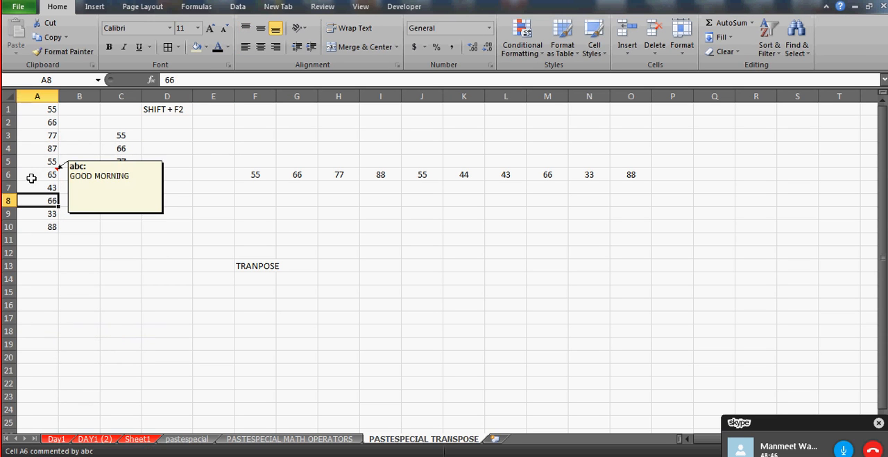
key("Up")
key("Up")
key("Up")
key("Up")
key("Up")
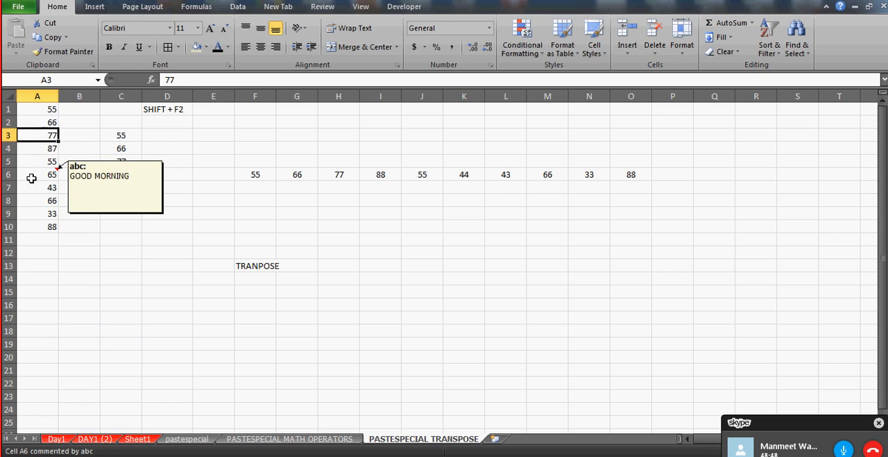
key("Down")
type("==")
key("BackSpace")
key("Up")
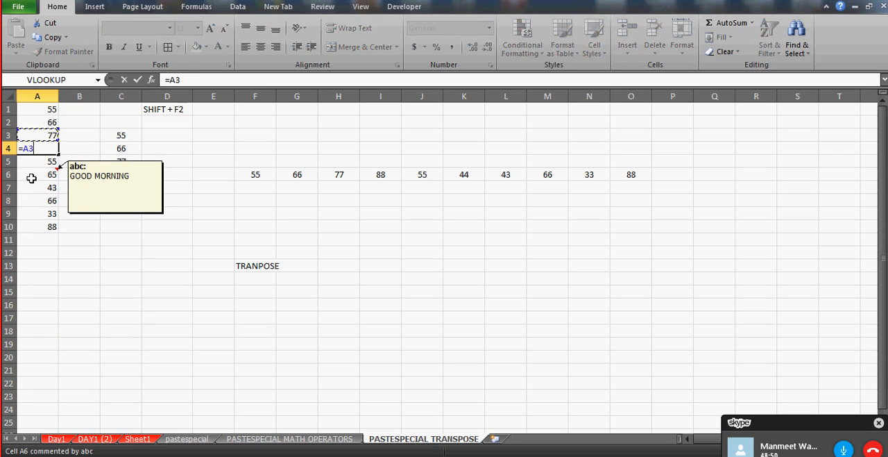
type("+")
key("Up")
key("Up")
key("Return")
Replace the content of cell A9 with the formula =A7-100
key("Down")
key("Down")
key("Down")
key("Down")
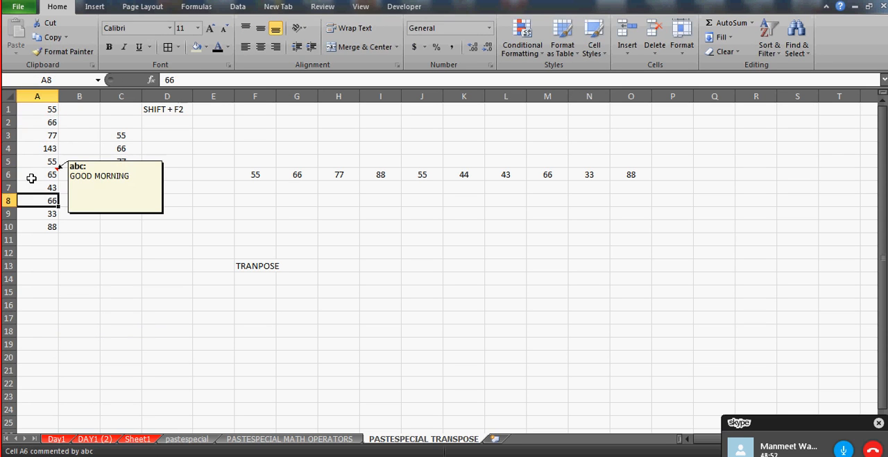
type("=")
key("Up")
key("Up")
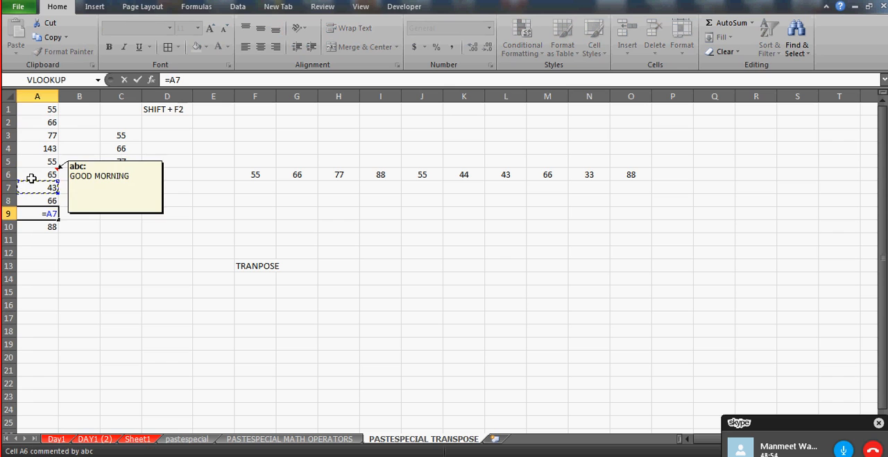
type("-100")
key("Return")
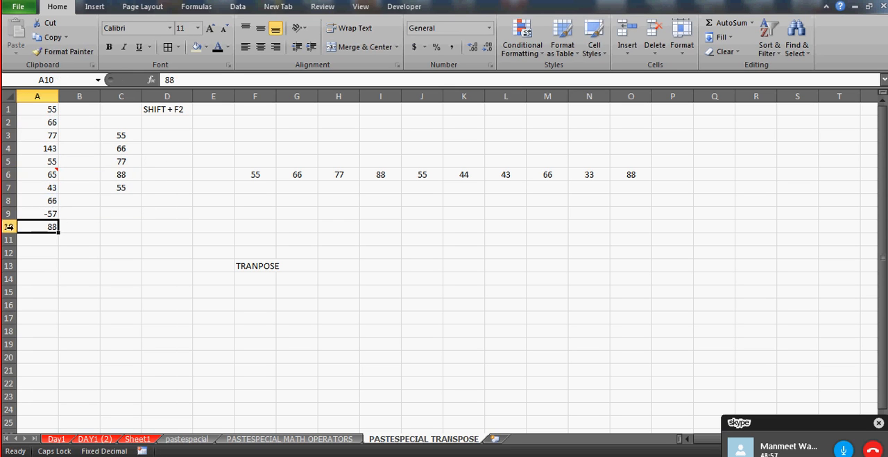
Examine the formulas in column A, checking cells A4 and A6
key("Up")
key("Up")
key("Up")
key("Up")
key("Up")
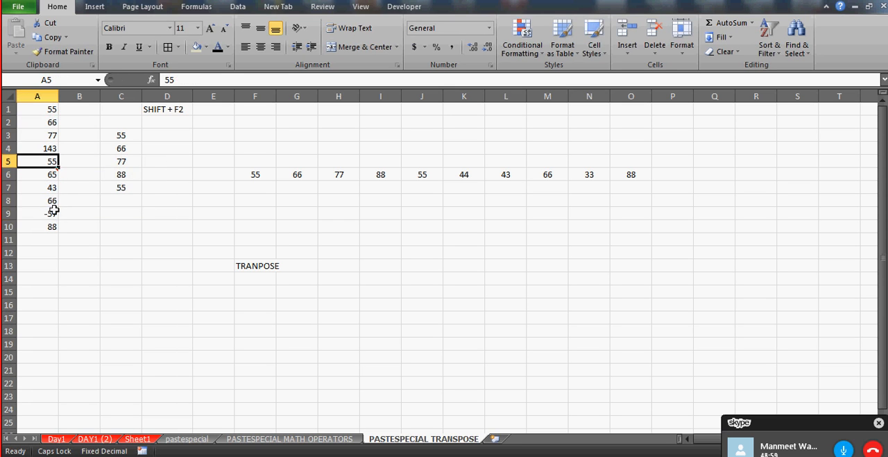
key("Up")
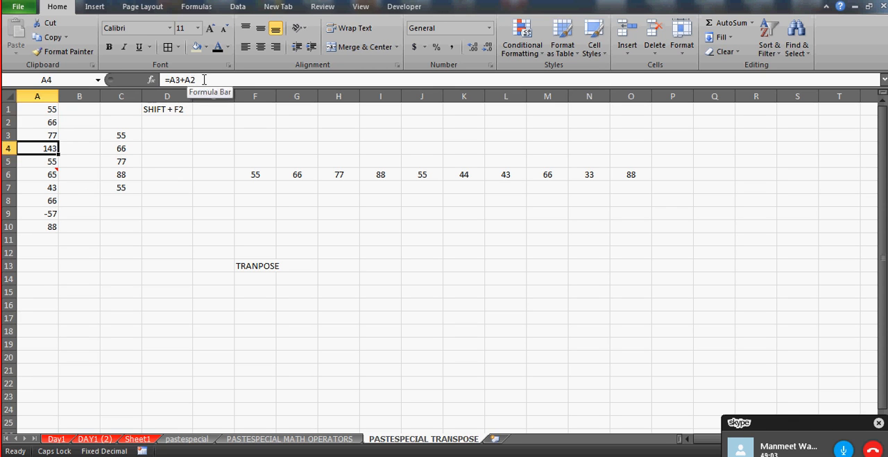
key("Down")
key("Down")
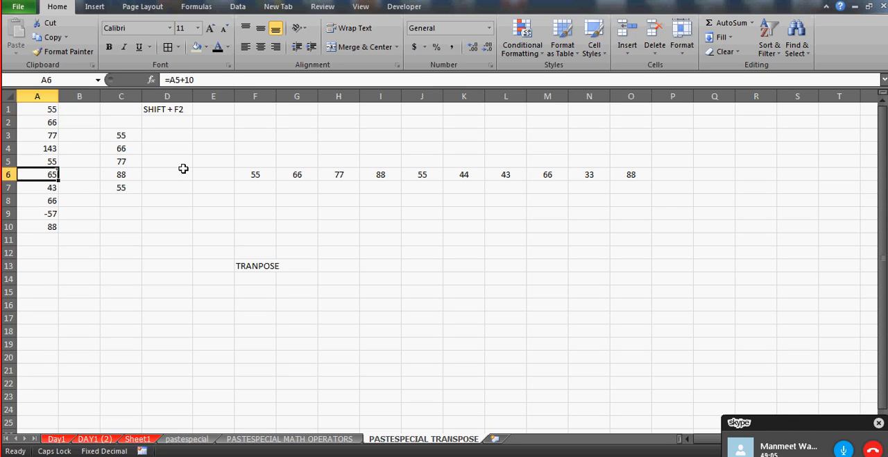
Clear the values in cells C3 through C7
left_click(121, 134)
key("shift+Down")
key("shift+Down")
key("shift+Down")
key("shift+Down")
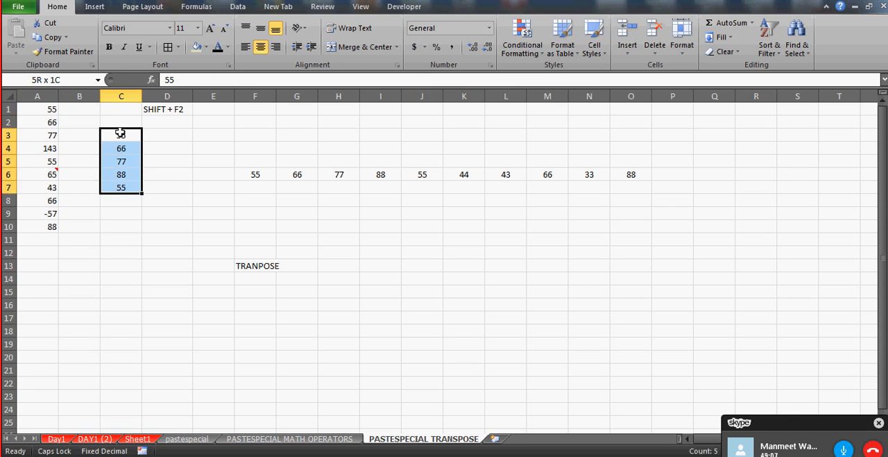
key("Delete")
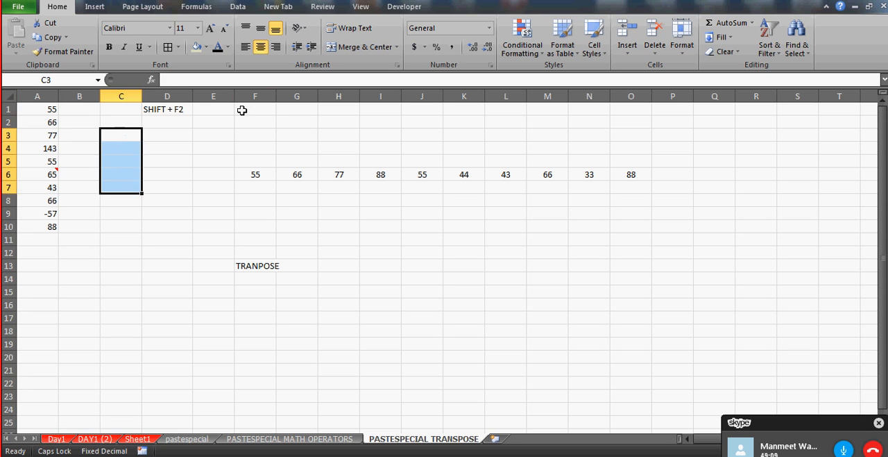
Copy the numbers in A1:A10 and paste them with everything included into column B, starting at B1
left_click(45, 106)
key("shift+Down")
key("shift+Down")
key("shift+Down")
key("shift+Down")
key("shift+Down")
key("shift+Down")
key("shift+Down")
key("shift+Down")
key("shift+Down")
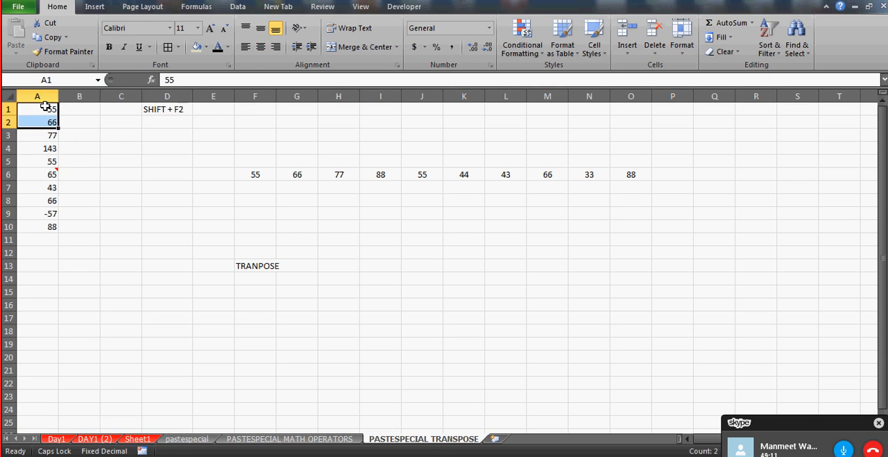
key("ctrl+c")
key("Right")
key("ctrl+v")
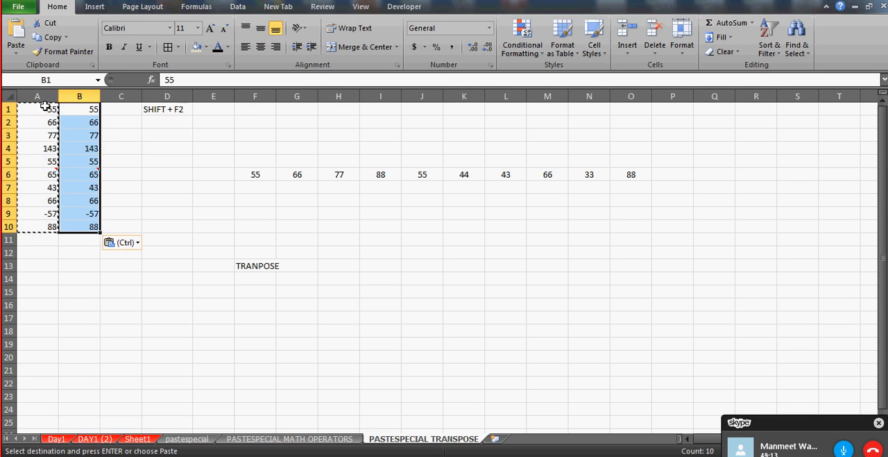
Examine the pasted cells in B1 through B6 to see whether they hold formulas or plain values
key("Down")
key("Up")
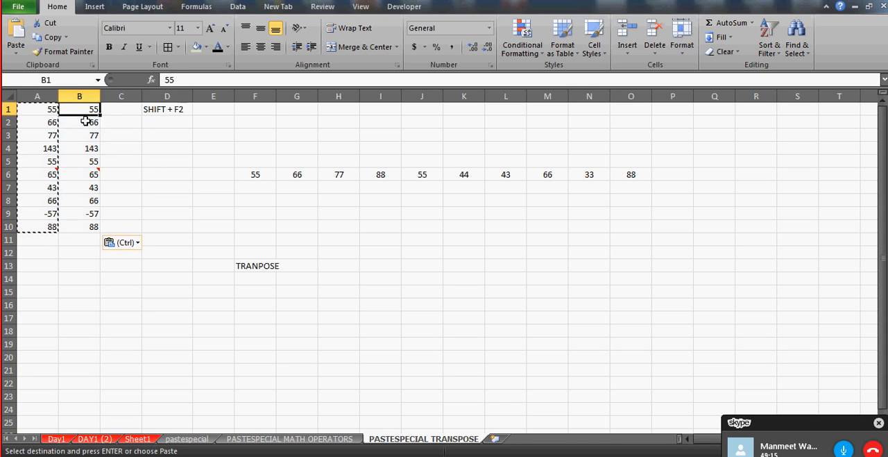
key("Down")
key("Down")
key("Down")
key("Down")
key("Down")
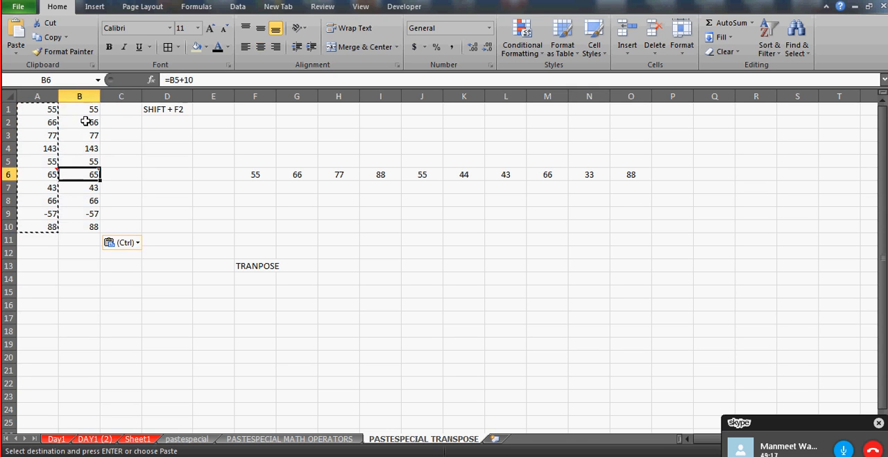
key("Up")
key("Up")
key("Up")
key("Up")
key("Up")
Copy A1:A10 and use Paste Special to paste only the values into column C, starting at C1
key("Left")
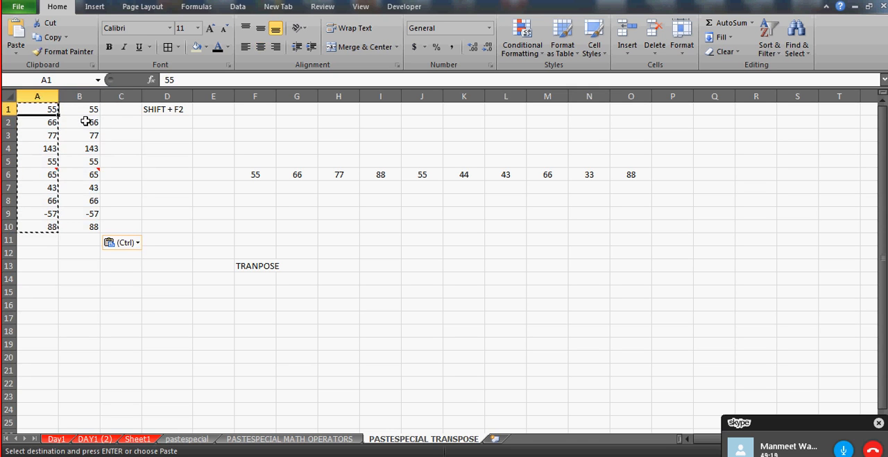
key("ctrl+shift+Down")
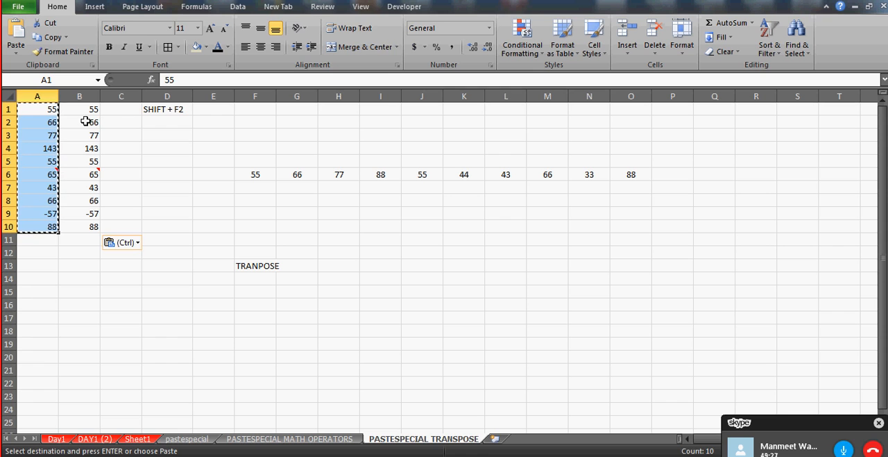
key("ctrl+c")
left_click(120, 109)
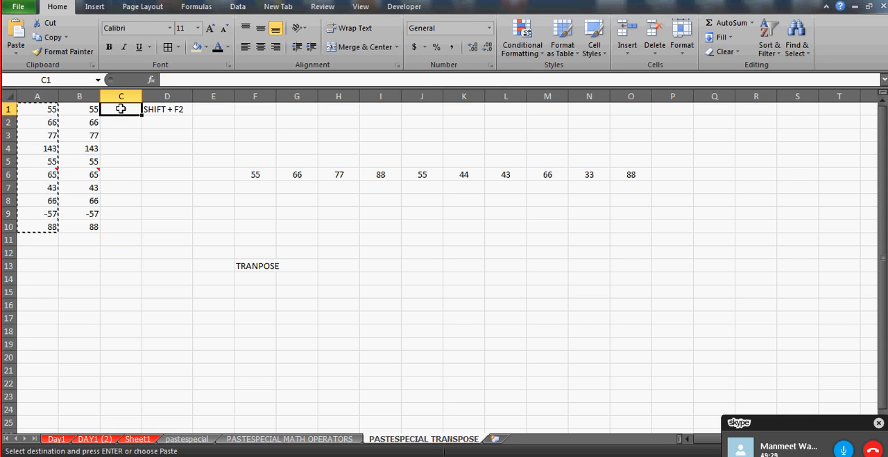
key("ctrl+alt+v")
left_click(207, 137)
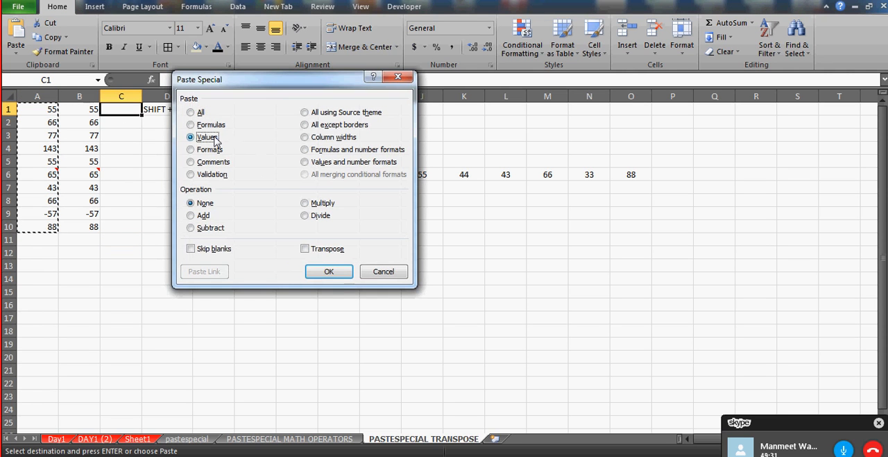
left_click(327, 271)
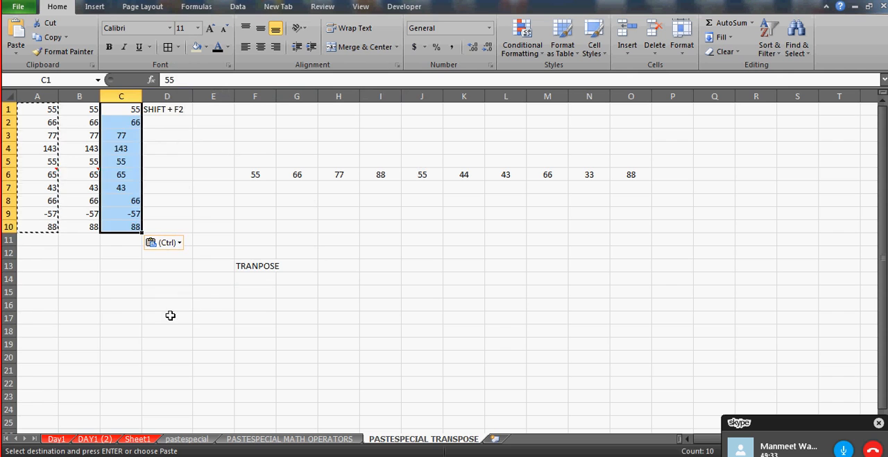
Center the contents of the whole column C horizontally
left_click_drag(171, 315, 140, 79)
left_click(121, 96)
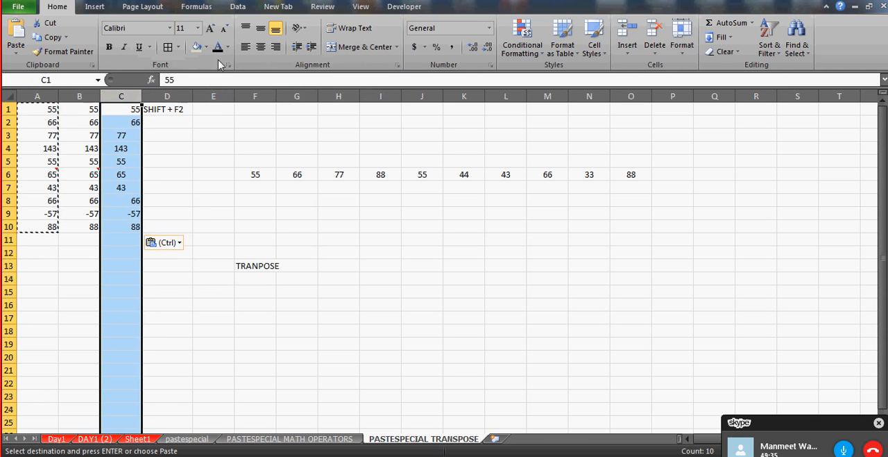
left_click(261, 47)
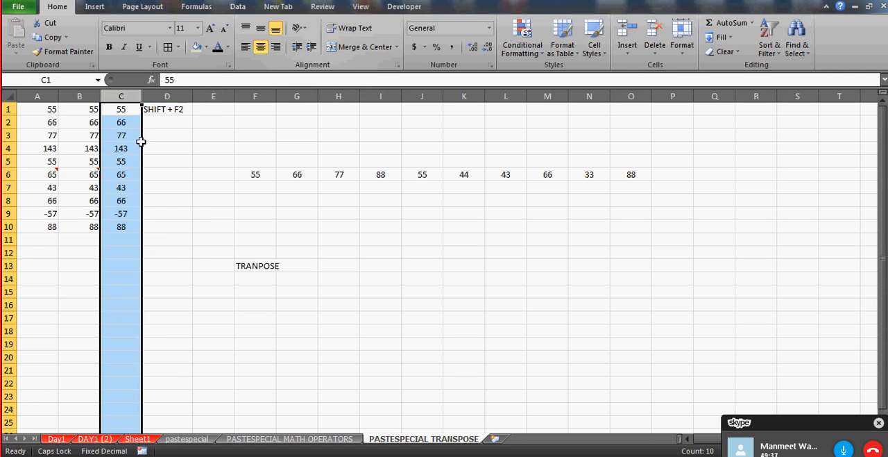
Examine the pasted cells in C1 through C10 for formulas, then return to cell A1
left_click(119, 113)
key("Down")
key("Down")
key("Down")
key("Down")
key("Down")
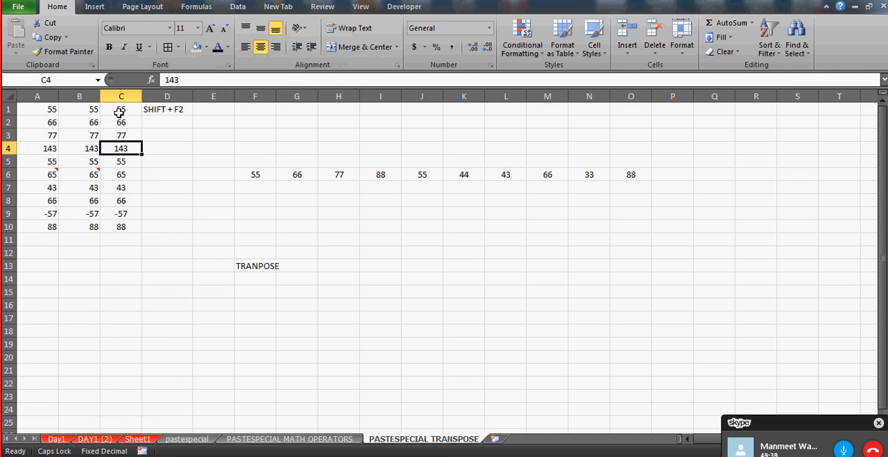
key("Down")
key("Down")
key("Down")
key("Down")
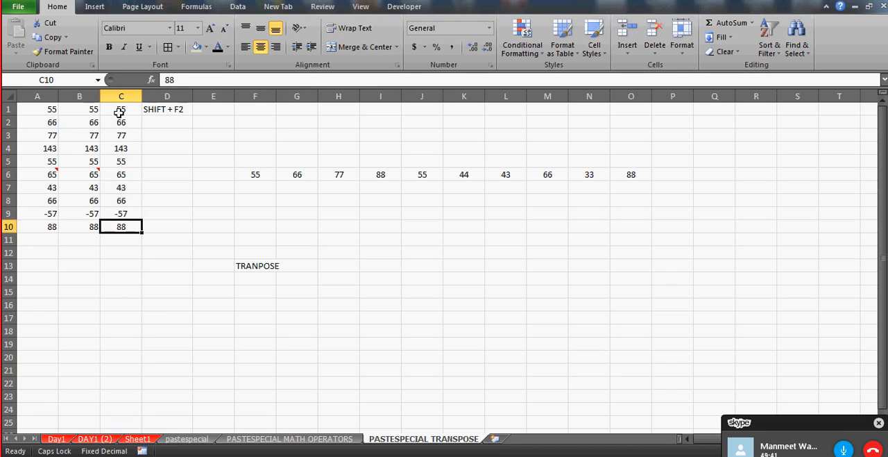
key("Up")
key("Up")
key("Up")
key("Up")
key("Up")
key("Up")
key("Up")
key("Up")
key("Up")
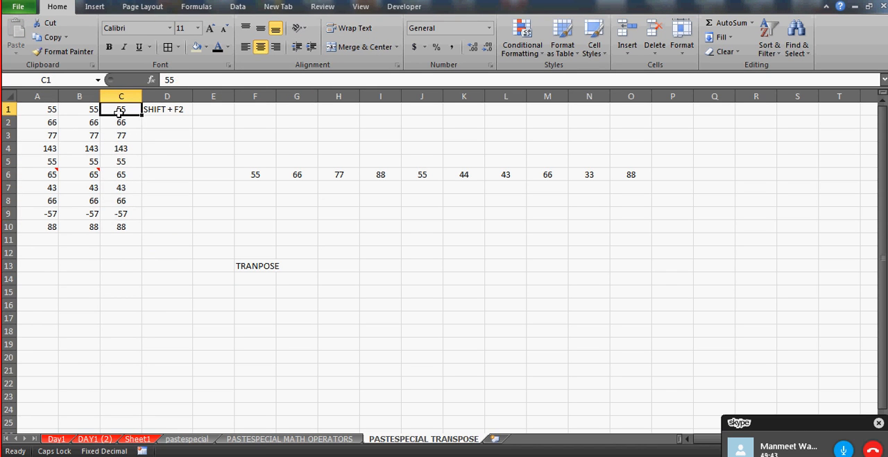
key("Left")
key("Left")
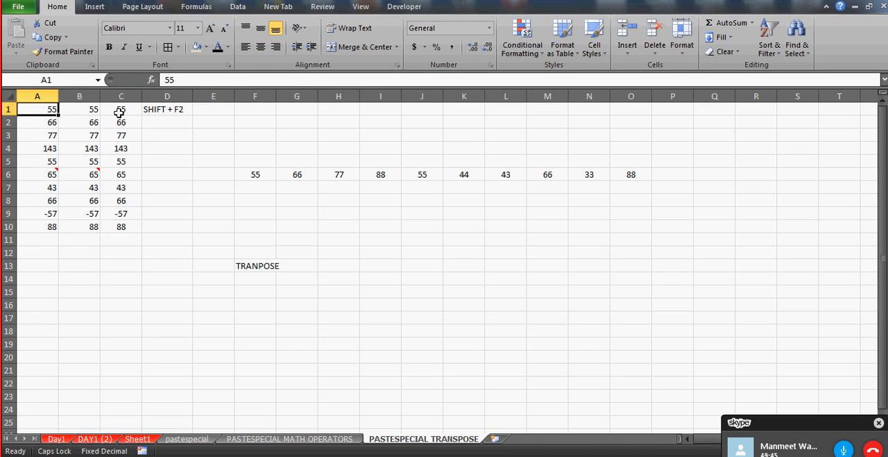
Copy A1:A10 and use Paste Special to paste only the values into column E, starting at E1
key("ctrl+shift+Down")
key("ctrl+c")
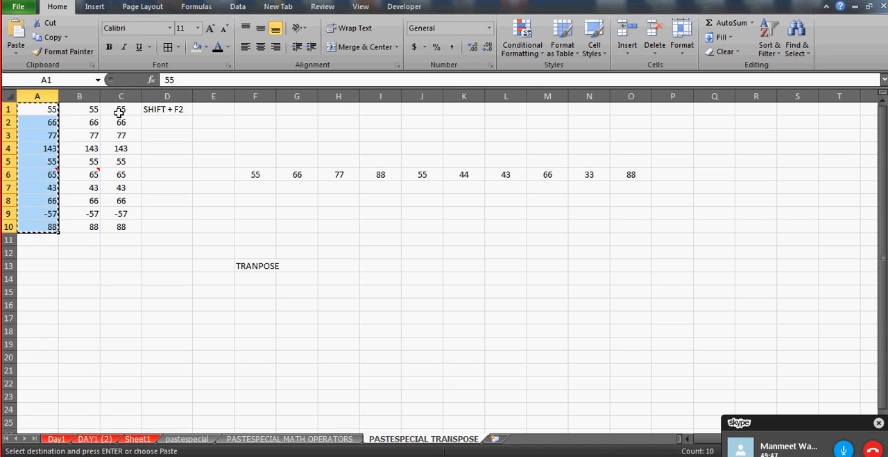
left_click(222, 109)
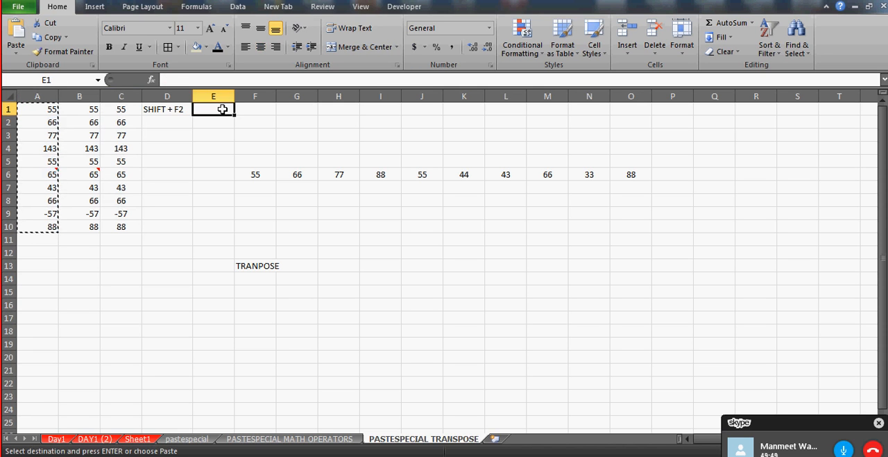
key("ctrl+alt+v")
left_click(201, 137)
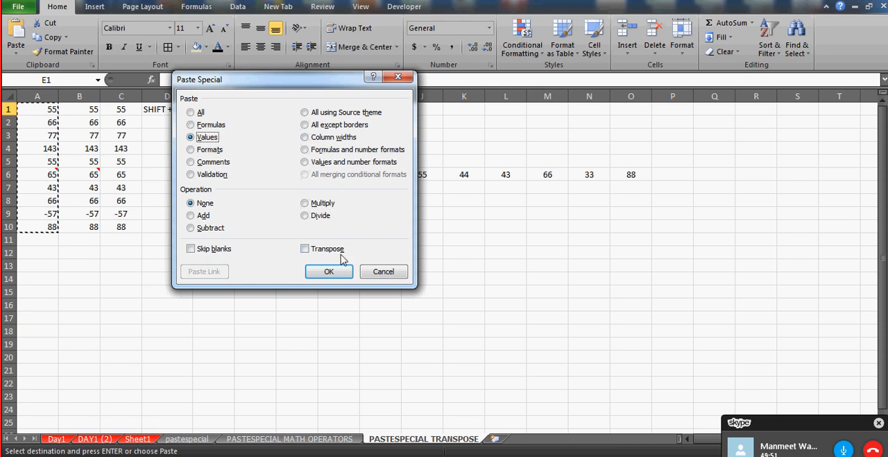
left_click(329, 271)
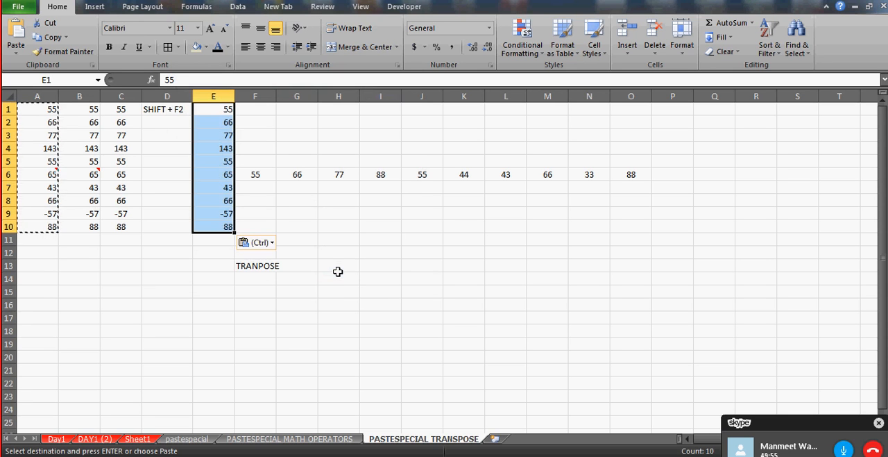
Paste only the values of the copied A1:A10 range into column C, starting at C14
left_click(121, 282)
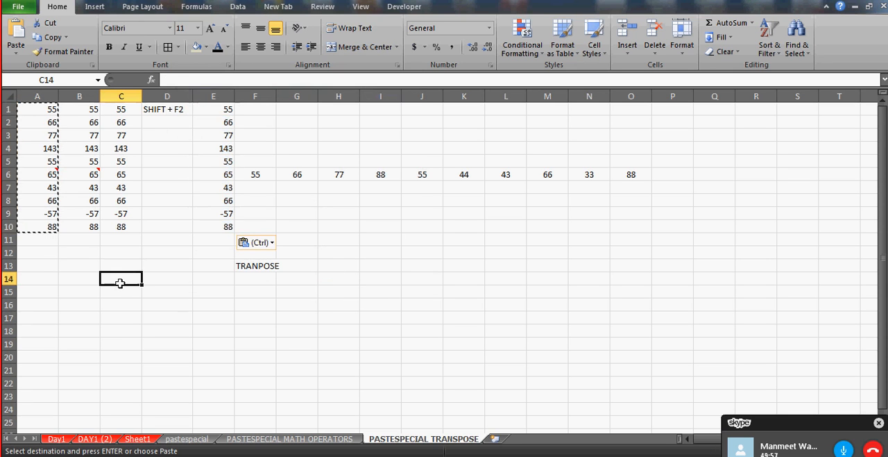
key("alt+e")
key("s")
left_click(207, 138)
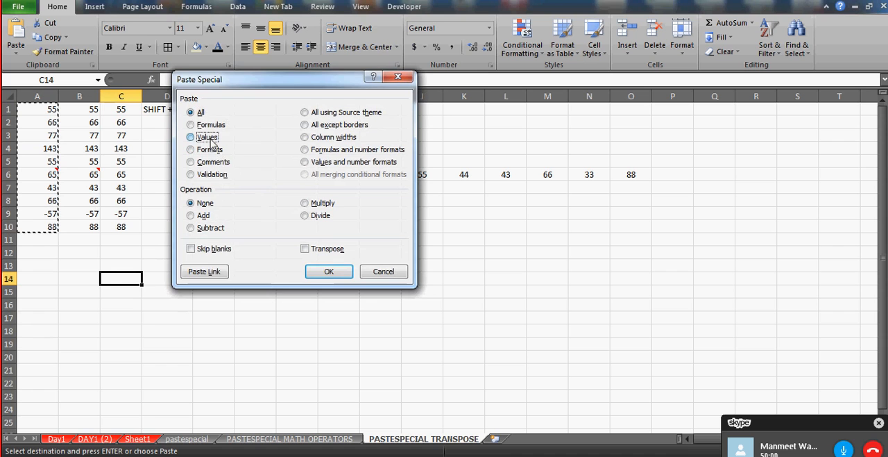
left_click(329, 272)
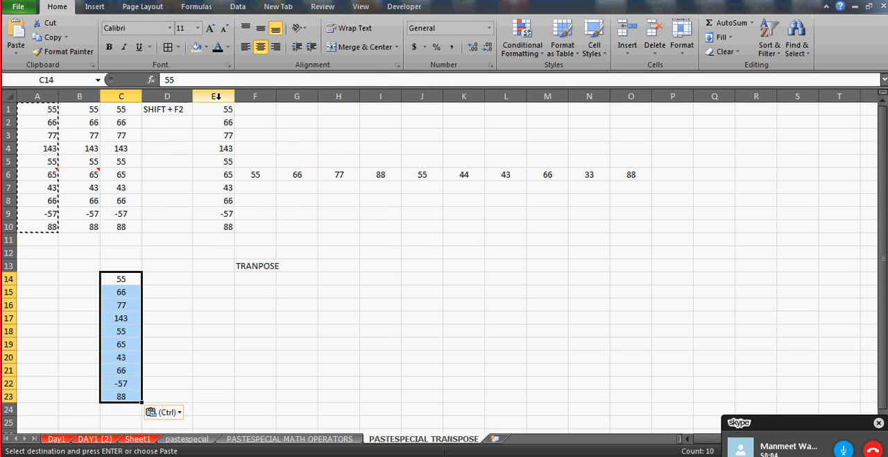
Left-align the empty cells H10:H15
left_click(331, 224)
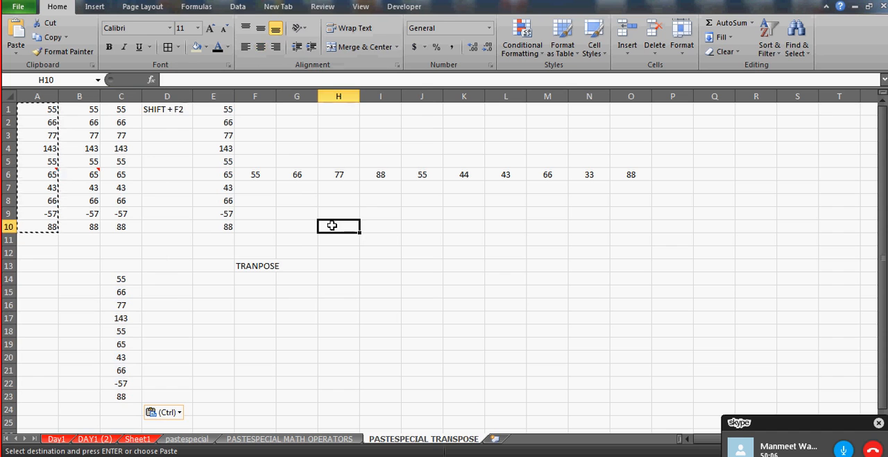
key("shift+Down")
key("shift+Down")
key("shift+Down")
key("shift+Down")
key("shift+Down")
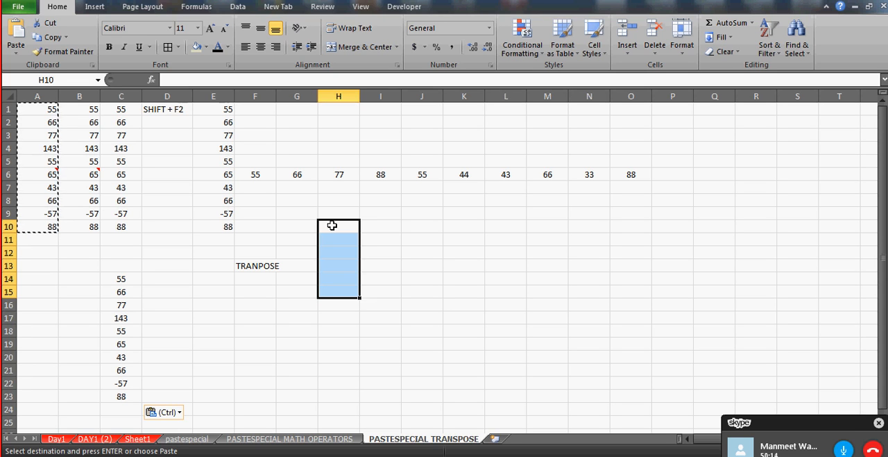
left_click(245, 48)
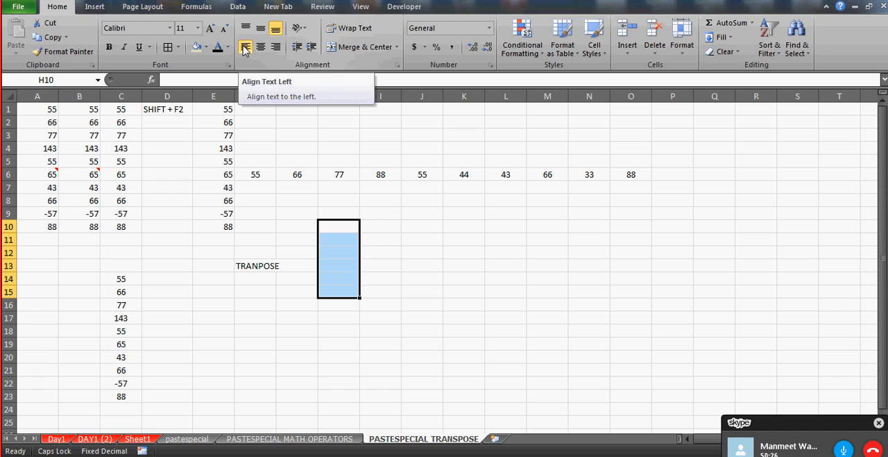
Right-align the empty cells I10:I16
left_click(390, 229)
left_click_drag(390, 230, 391, 305)
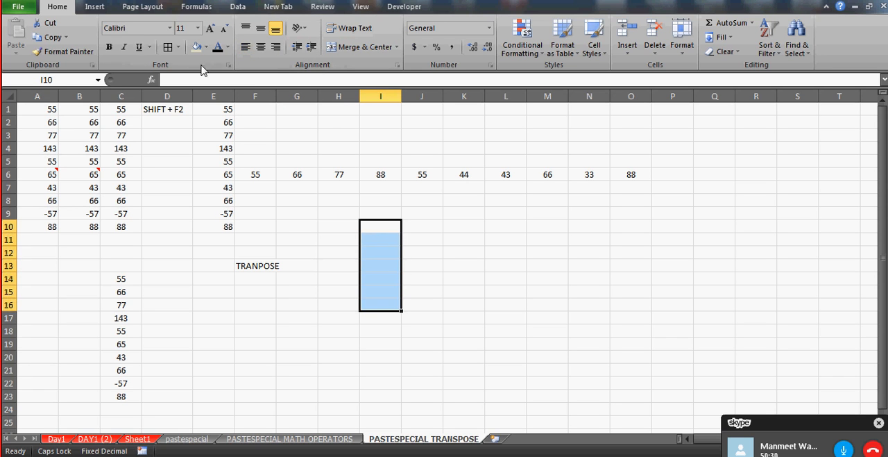
left_click(277, 48)
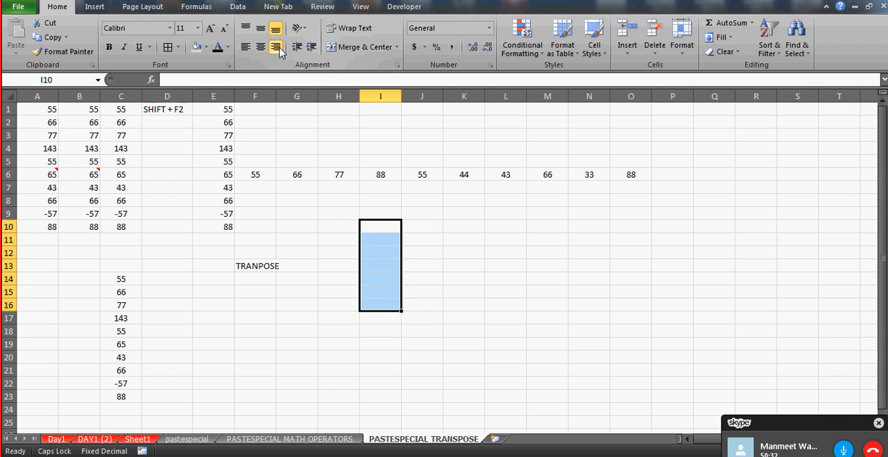
Center the empty cells J10:J12 horizontally
left_click(431, 225)
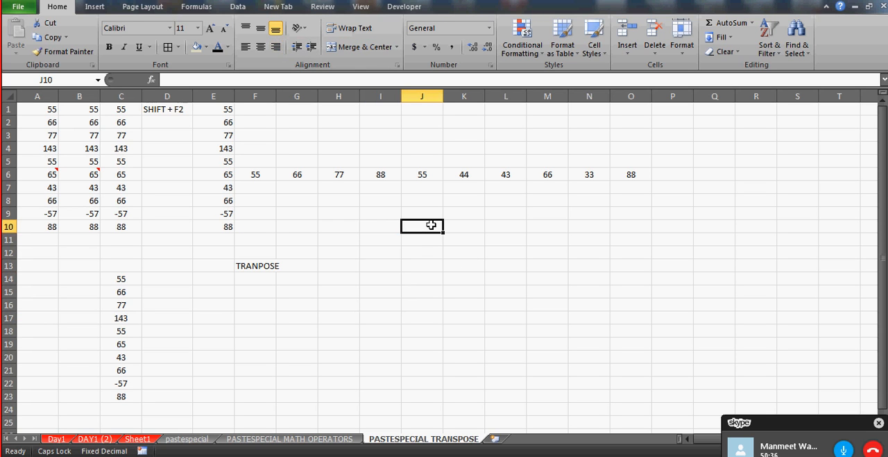
left_click_drag(431, 225, 431, 252)
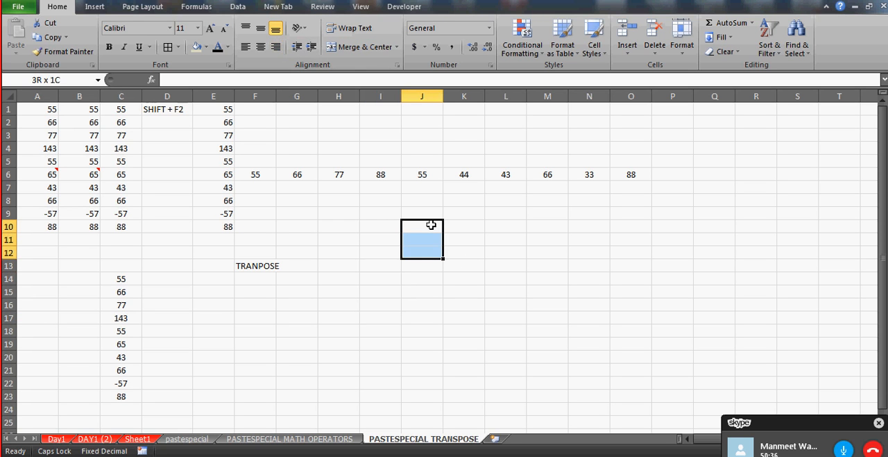
left_click(262, 48)
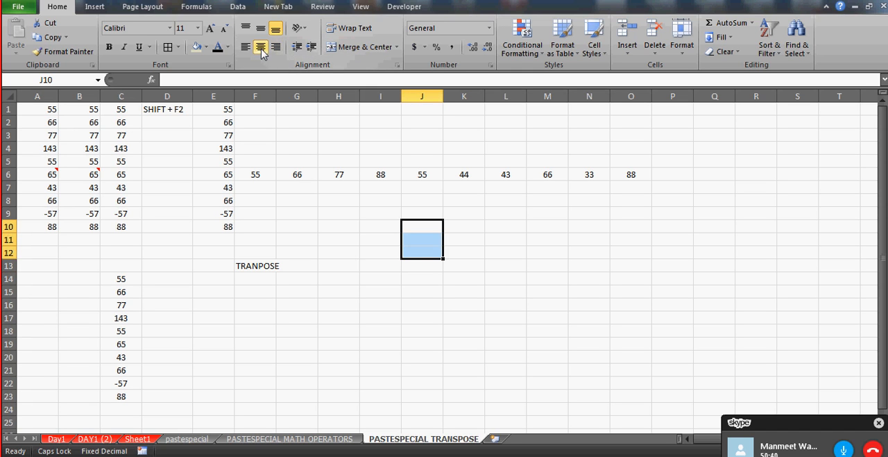
Left-align the empty cells J13:J17 and right-align J18:J19
left_click(428, 268)
key("shift+Down")
key("shift+Down")
key("shift+Down")
key("shift+Down")
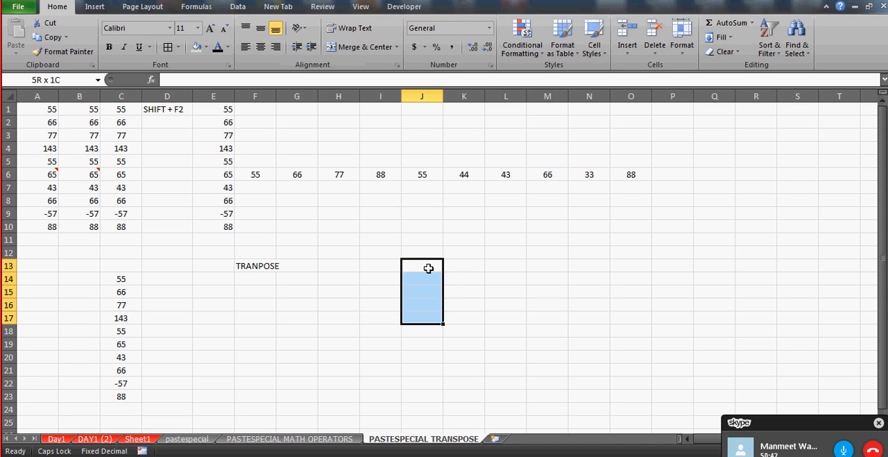
left_click(246, 47)
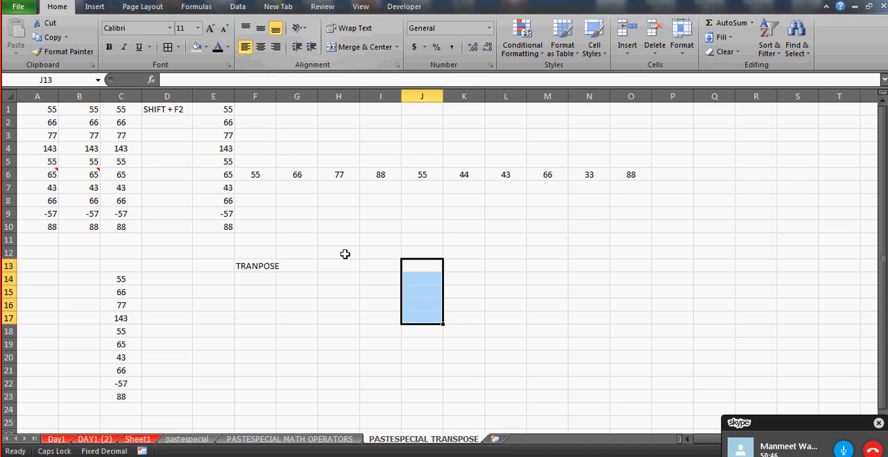
left_click(418, 332)
key("shift+Down")
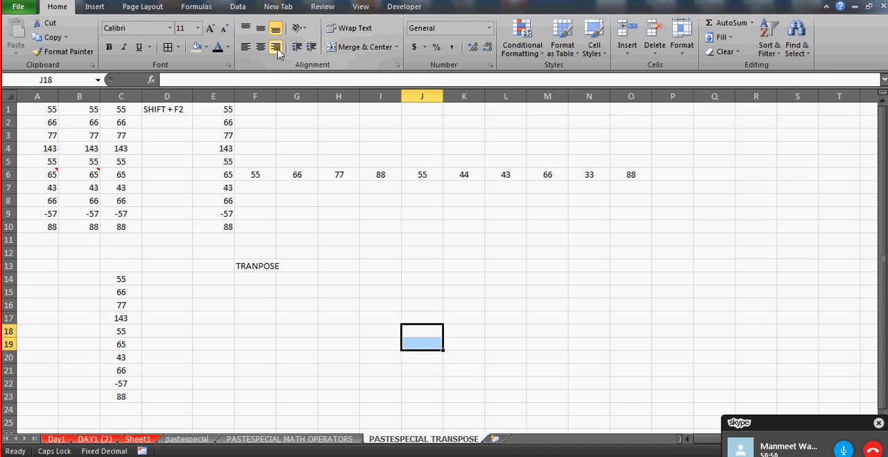
left_click(48, 109)
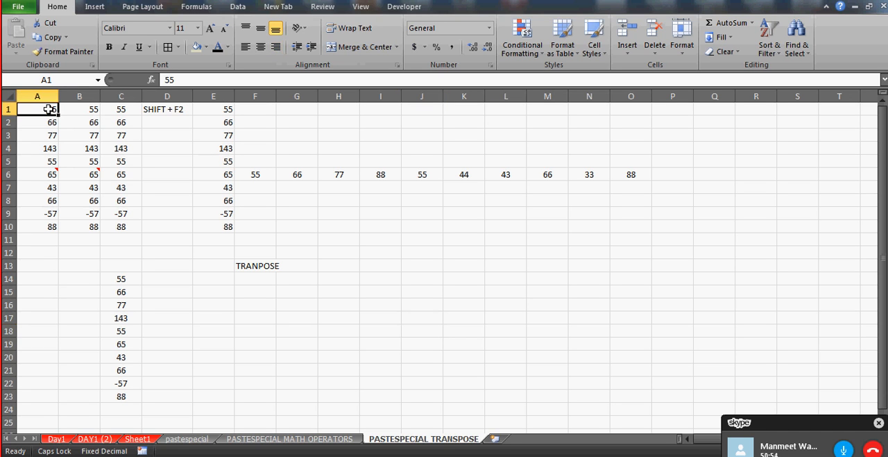
key("ctrl+shift+Down")
key("ctrl+c")
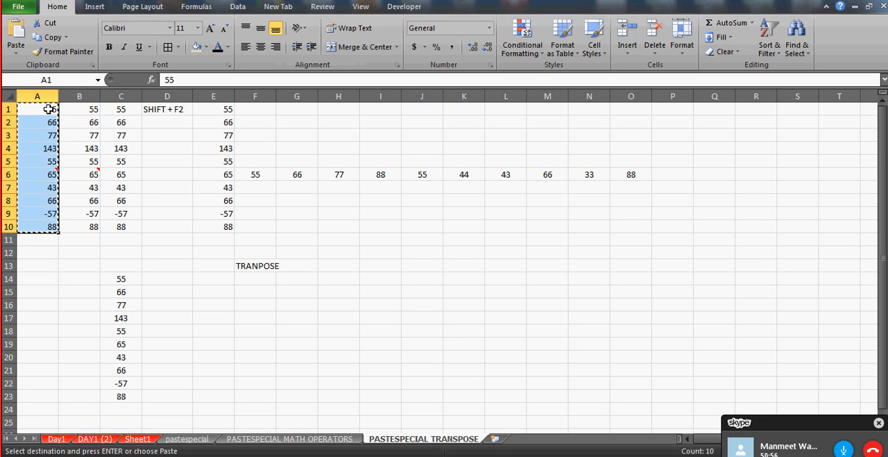
Enter 33, 44, 55, 66, 66 and 66 down column H, from H14 to H19
left_click(357, 277)
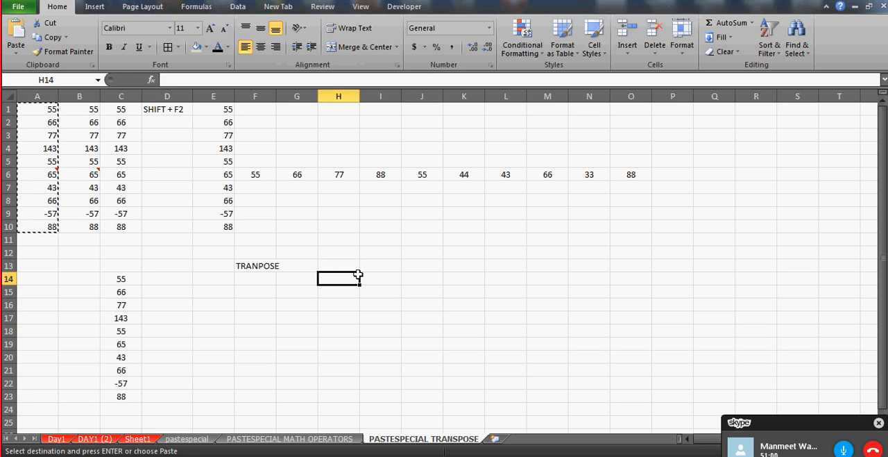
type("33")
key("Return")
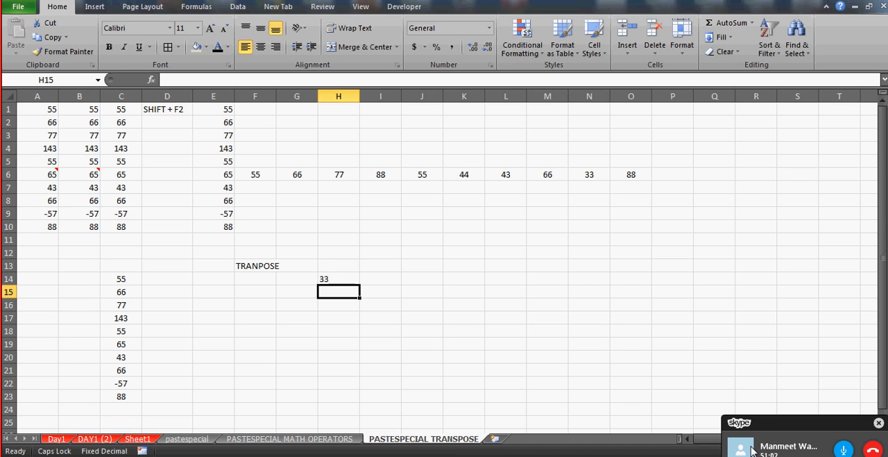
type("44")
key("Return")
type("55")
key("Return")
type("66")
key("Return")
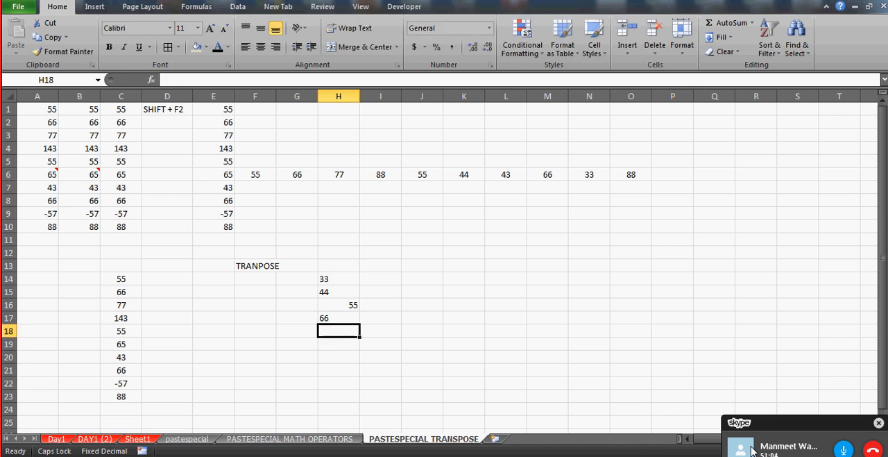
type("66")
key("Return")
type("66")
key("Up")
key("Up")
key("Up")
key("Up")
key("Up")
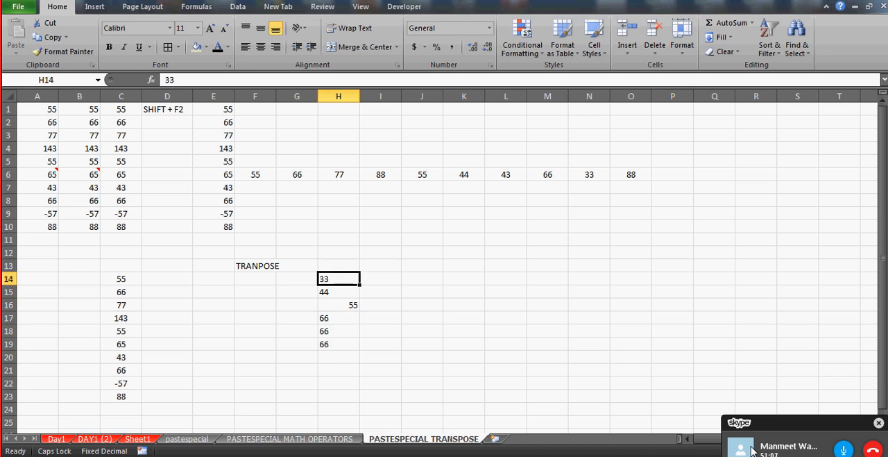
Fill I14:I19 down column I with 55 in every cell except I16, which gets 555
key("Right")
type("55")
key("Return")
type("55")
key("Return")
type("55")
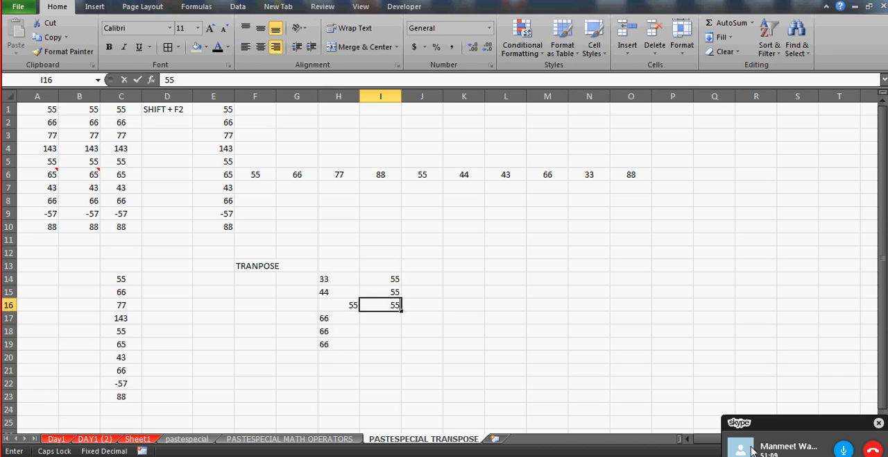
type("5")
key("Return")
type("55")
key("Return")
type("55")
key("Return")
type("55")
key("Return")
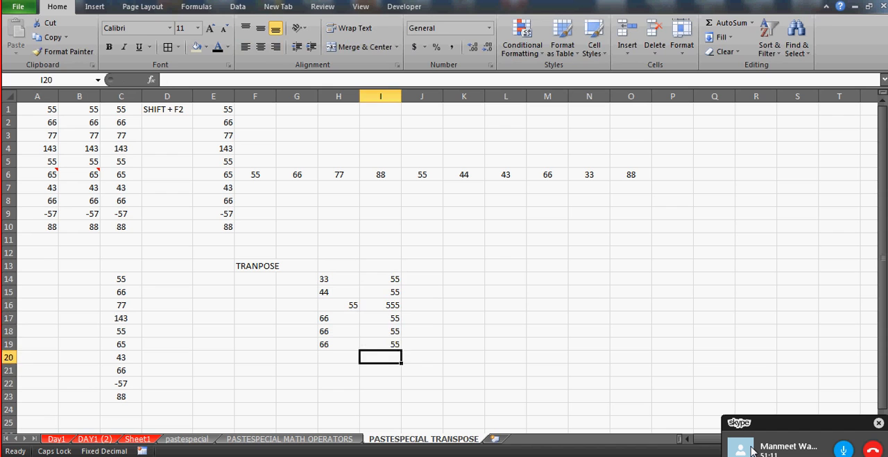
Left-align the value in H16 like the other entries in column H
key("Up")
key("Up")
key("Up")
key("Up")
key("Up")
key("Up")
key("ctrl+shift+Down")
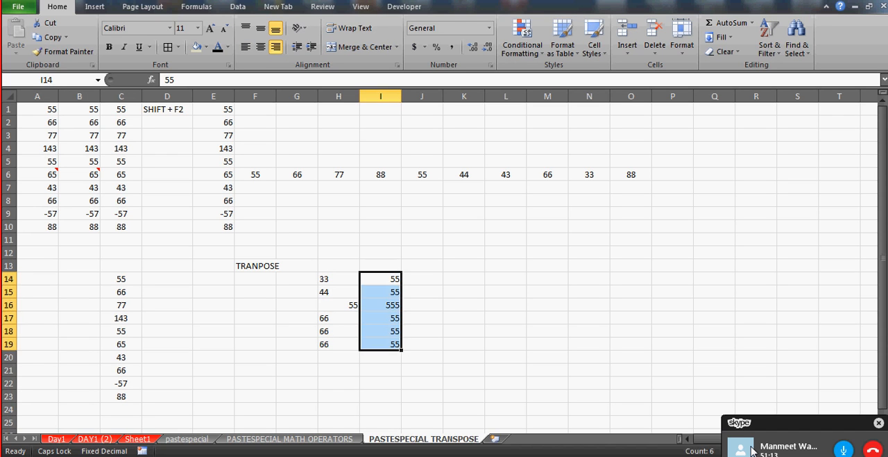
key("Left")
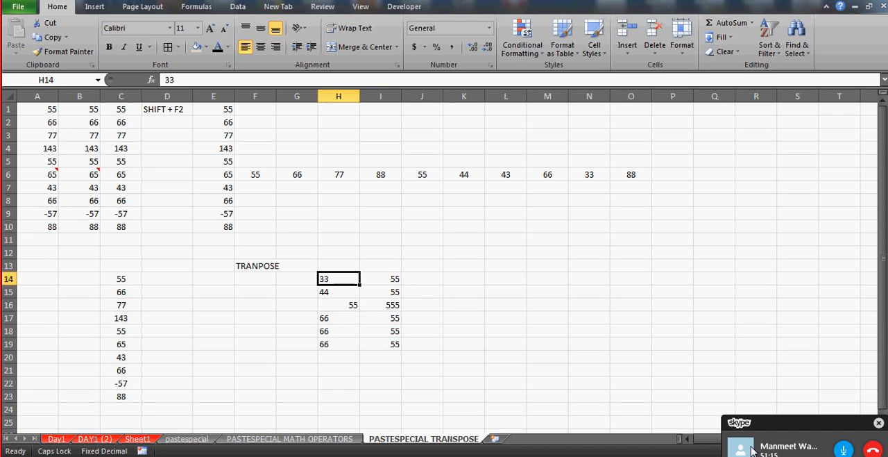
key("ctrl+shift+Down")
key("Down")
key("Down")
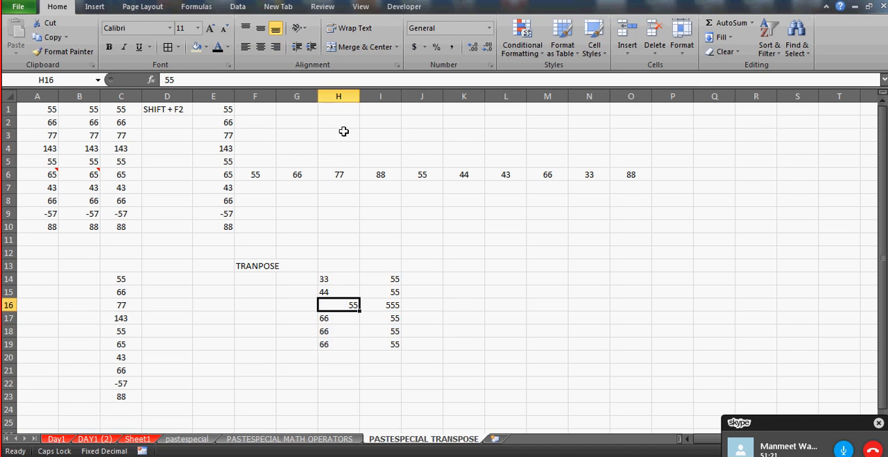
left_click(247, 49)
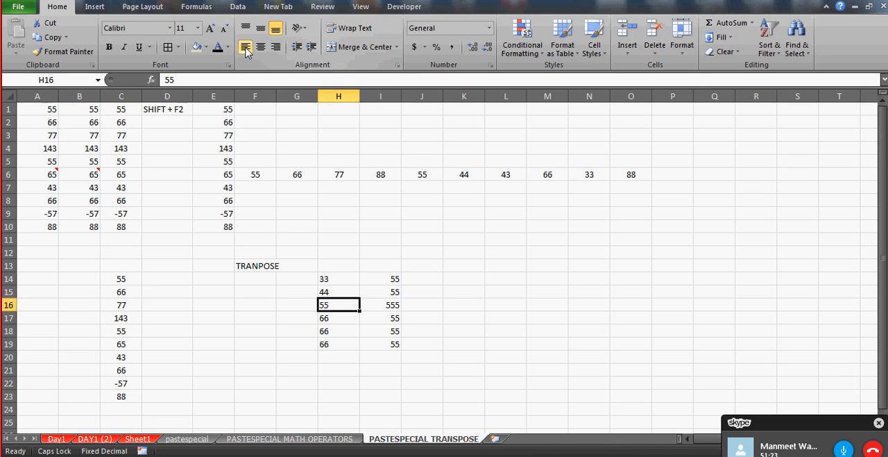
Enter 44, 55, 66 and 66 down column J, from J14 to J17
key("Up")
key("Up")
key("Right")
key("Right")
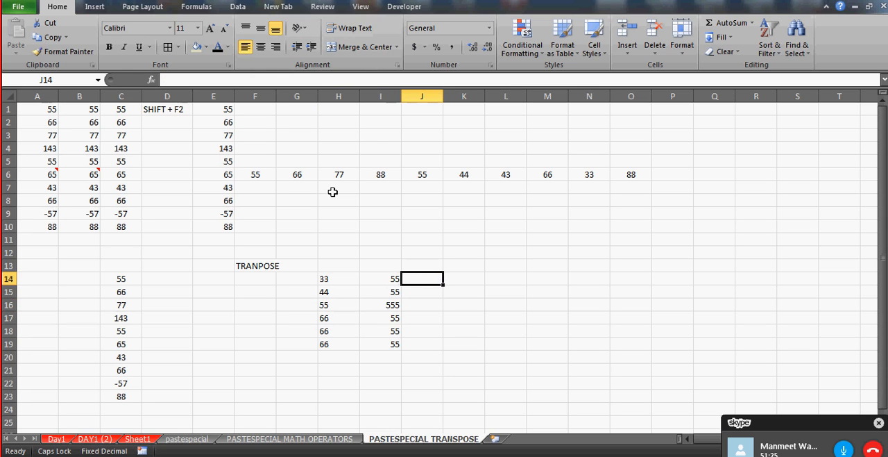
type("44")
key("Return")
type("55")
key("Return")
type("66")
key("Return")
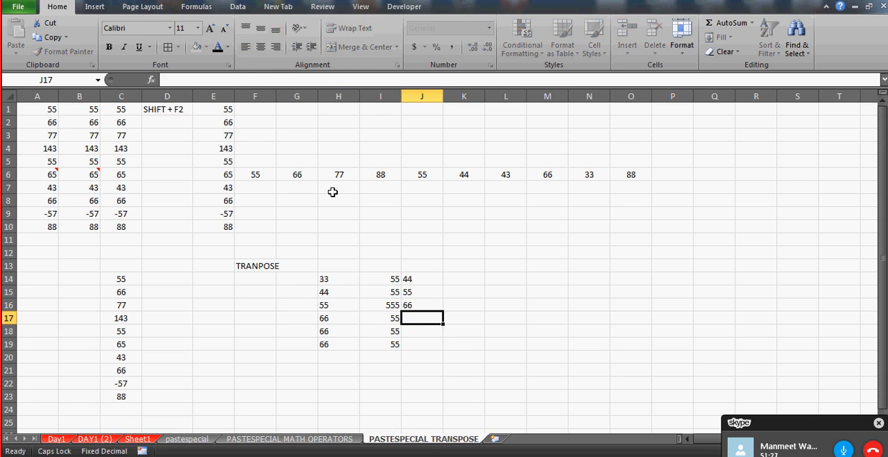
type("66")
key("Return")
Continue down column J with the value 6 in each cell from J18 to J23
type("6")
key("Return")
type("6")
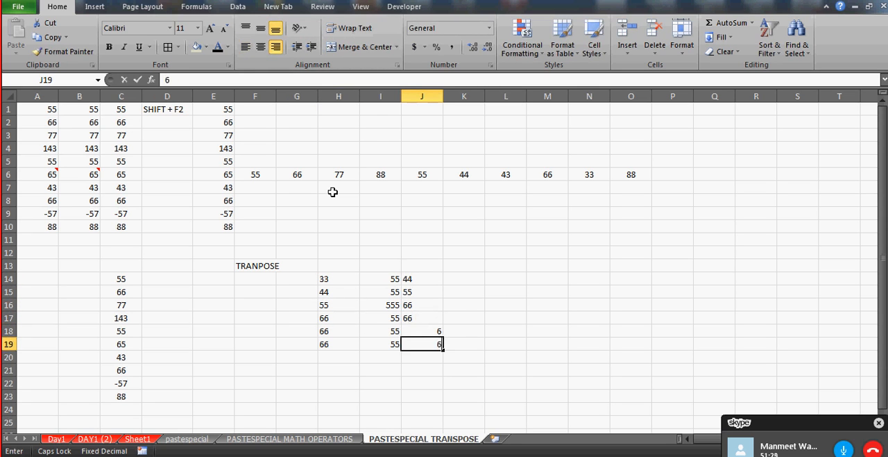
key("Return")
type("6")
key("Return")
type("6")
key("Return")
type("6")
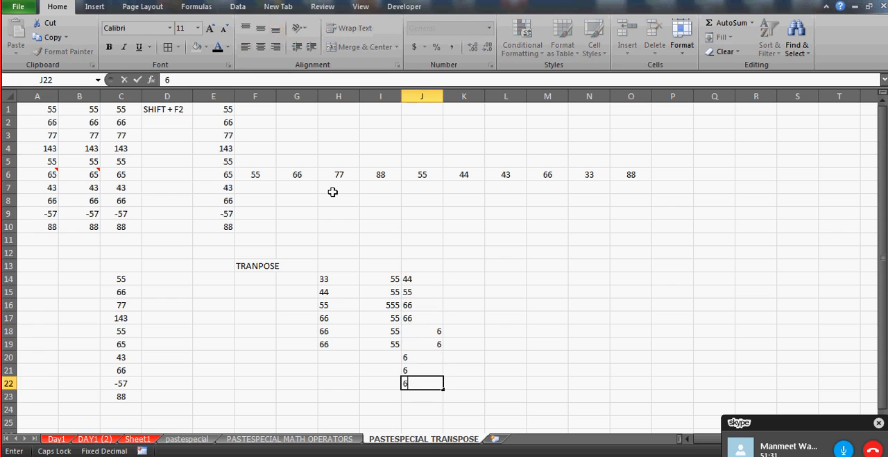
key("Return")
type("6")
key("Return")
Clear the sample values from H14:J23
key("Up")
key("Up")
key("Up")
key("Up")
key("Up")
key("Up")
key("Up")
key("Up")
key("Up")
key("Up")
key("Up")
key("Up")
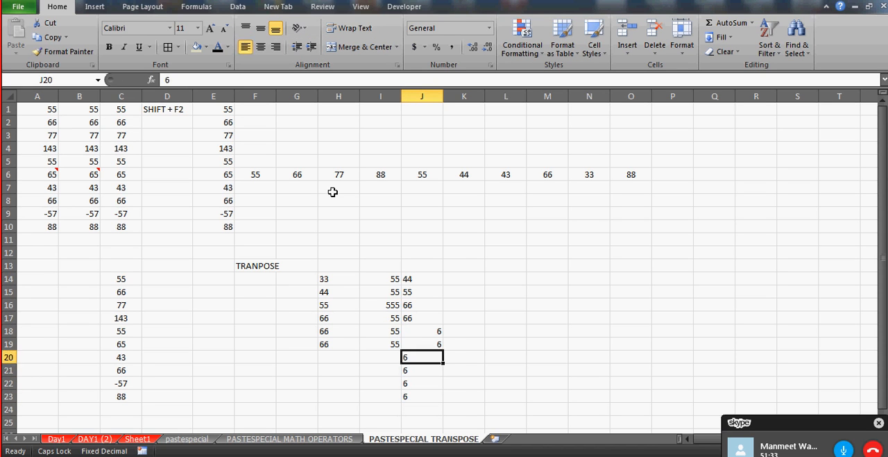
key("Left")
key("Left")
key("Down")
key("Down")
key("shift+Right")
key("shift+Right")
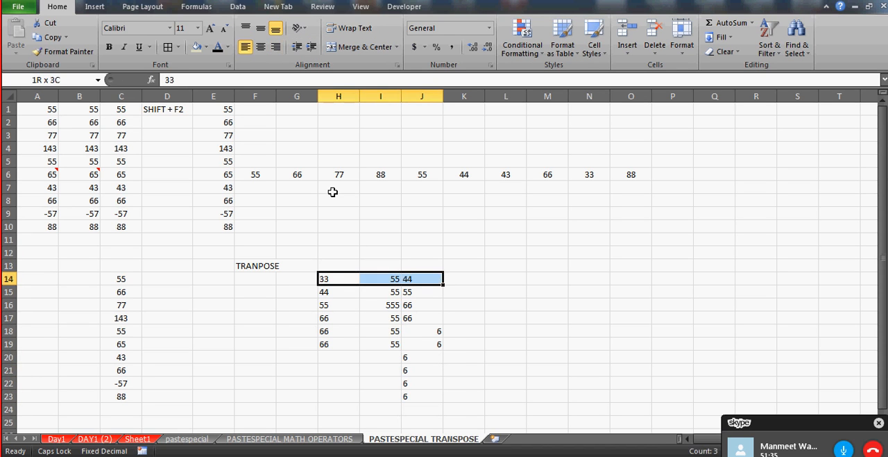
key("shift+Down")
key("shift+Down")
key("shift+Down")
key("shift+Down")
key("shift+Down")
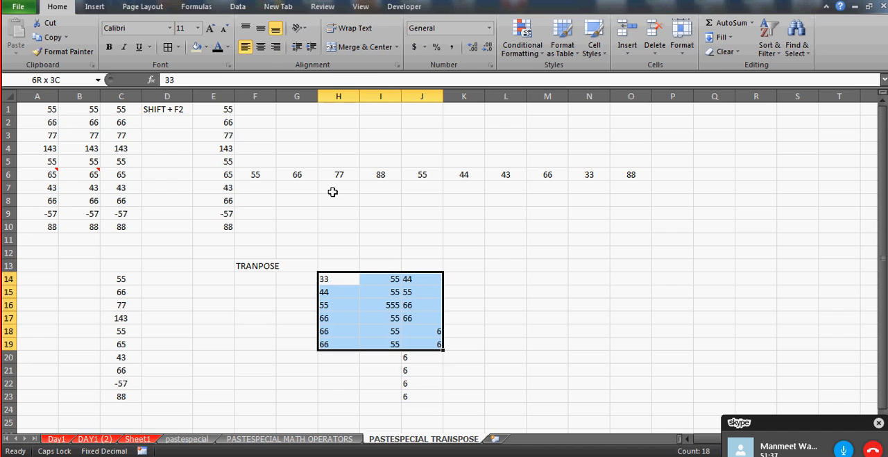
key("shift+Down")
key("shift+Down")
key("shift+Down")
key("shift+Down")
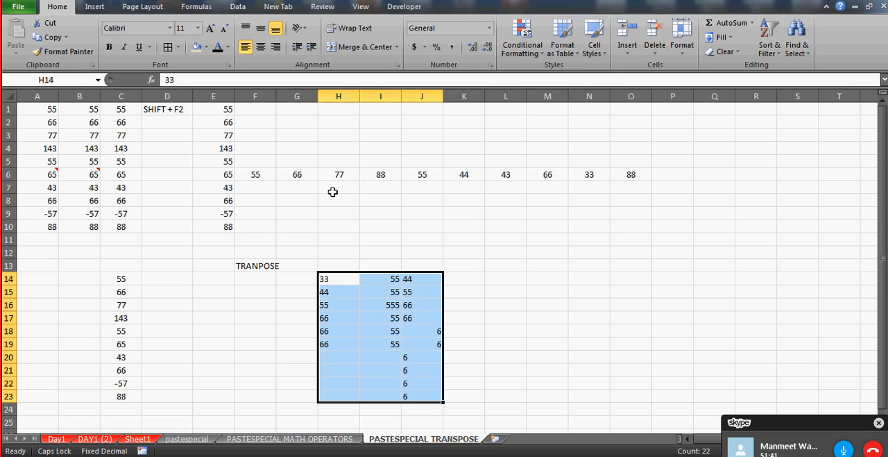
key("Delete")
Clear the entire PASTESPECIAL TRANSPOSE sheet's contents and delete all its cells so the comments go too
left_click(61, 109)
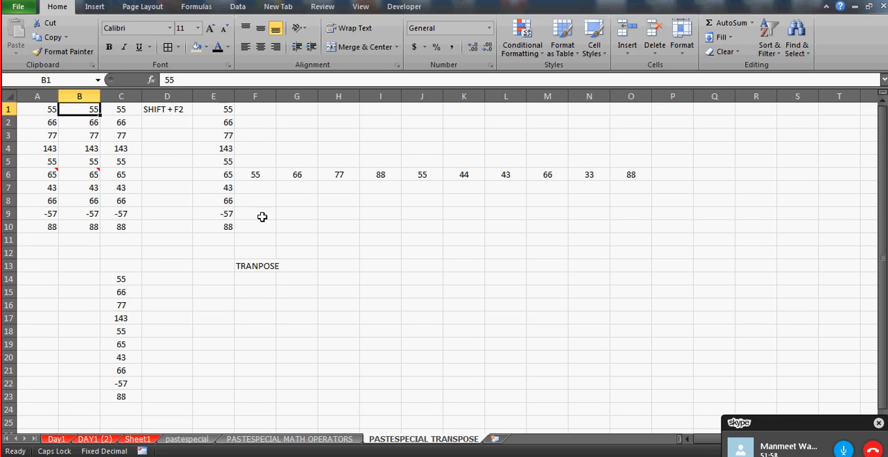
left_click(47, 110)
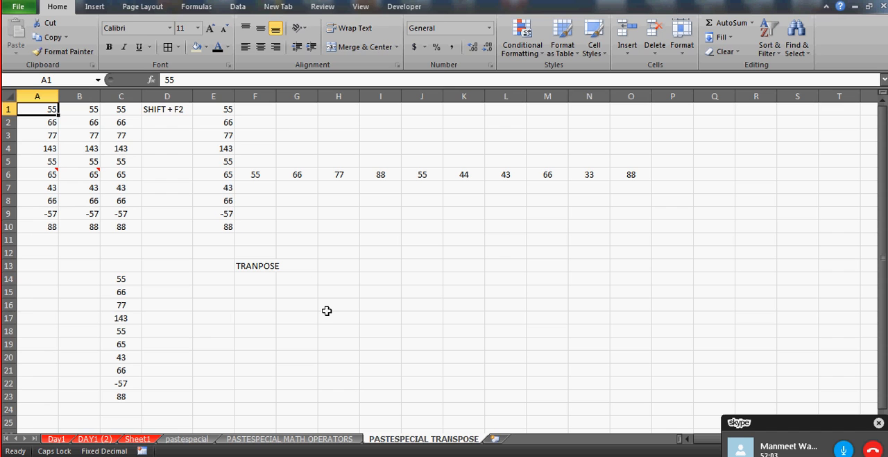
left_click(10, 94)
key("Delete")
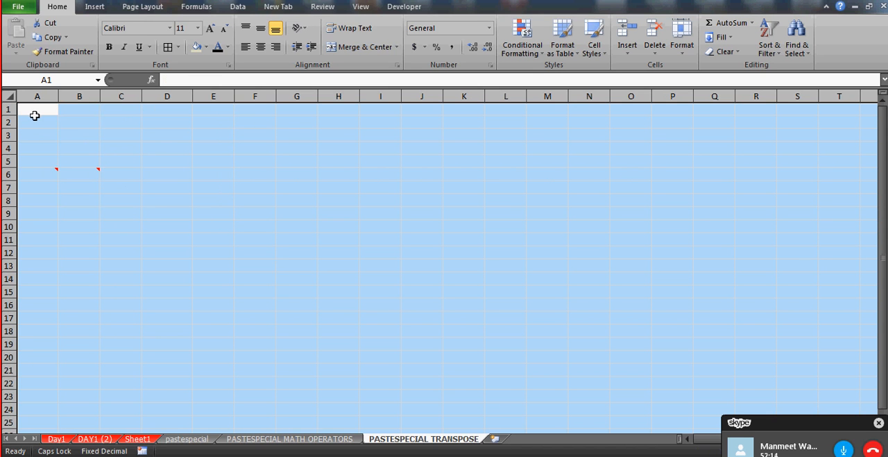
key("alt+e")
key("d")
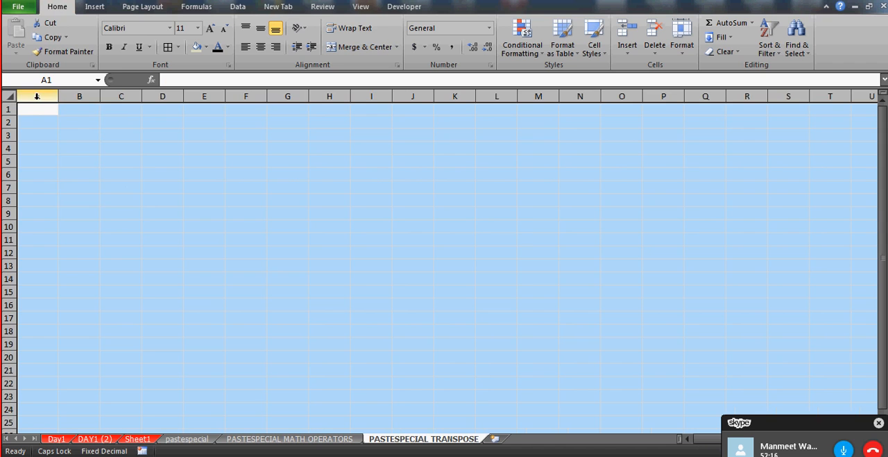
Enter the header DATE in A1, today's date 7/21/2015 in A2, and the formula =A2+1 in A3
left_click(36, 112)
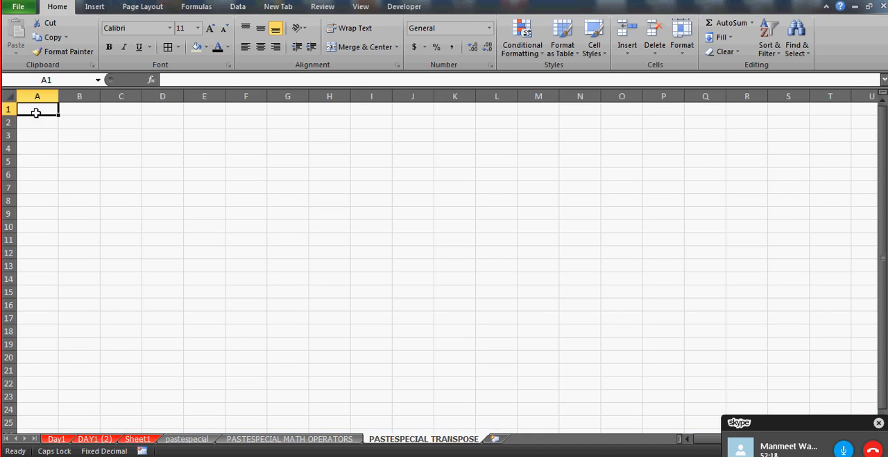
type("DATE")
key("Return")
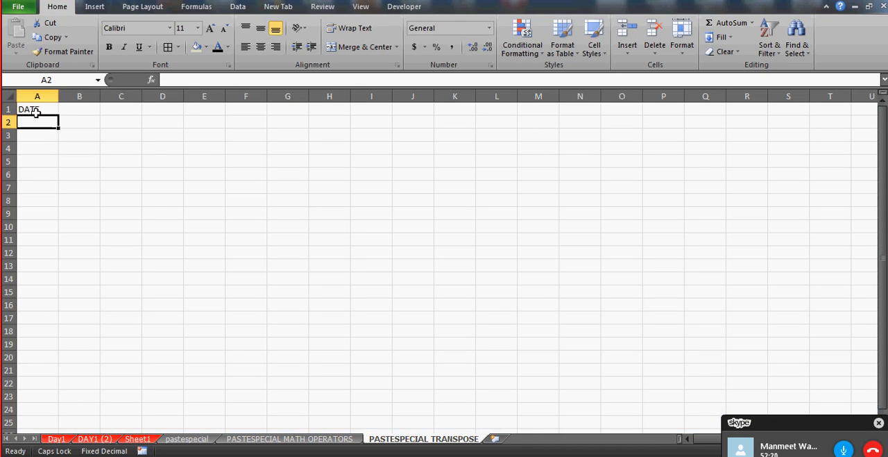
key("ctrl+semicolon")
key("Return")
type("=")
key("Up")
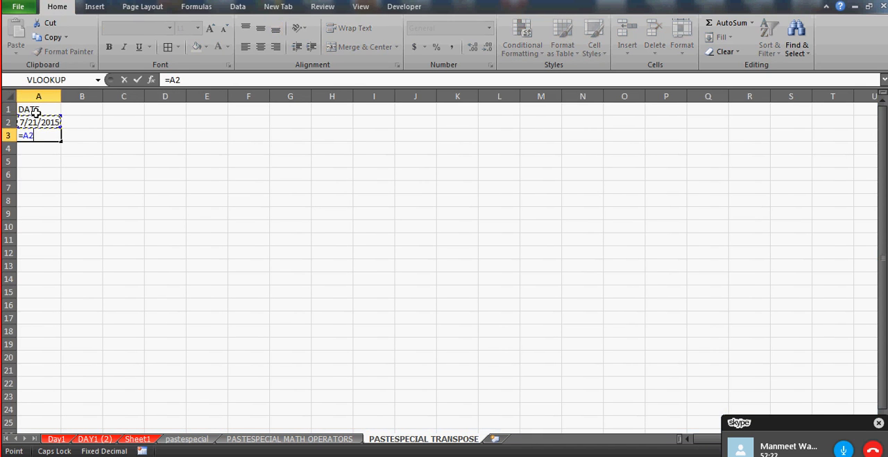
type("+1")
key("Return")
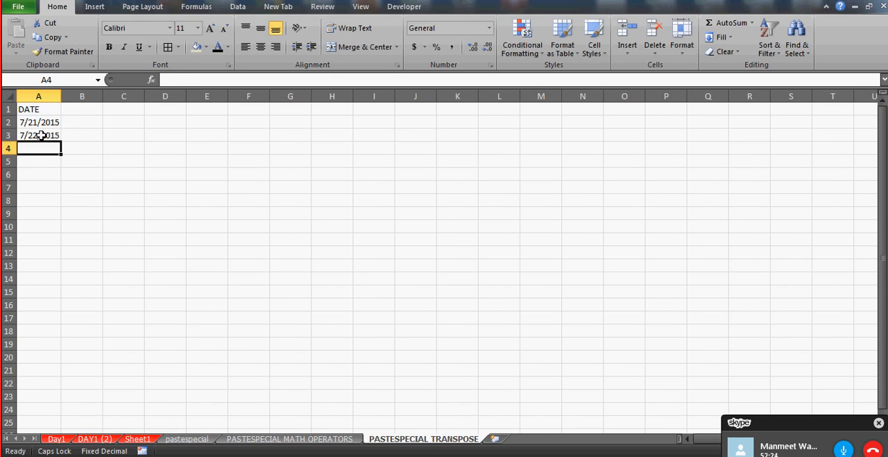
Fill the date formula in A3 down to A11
left_click(40, 135)
left_click_drag(66, 144, 55, 236)
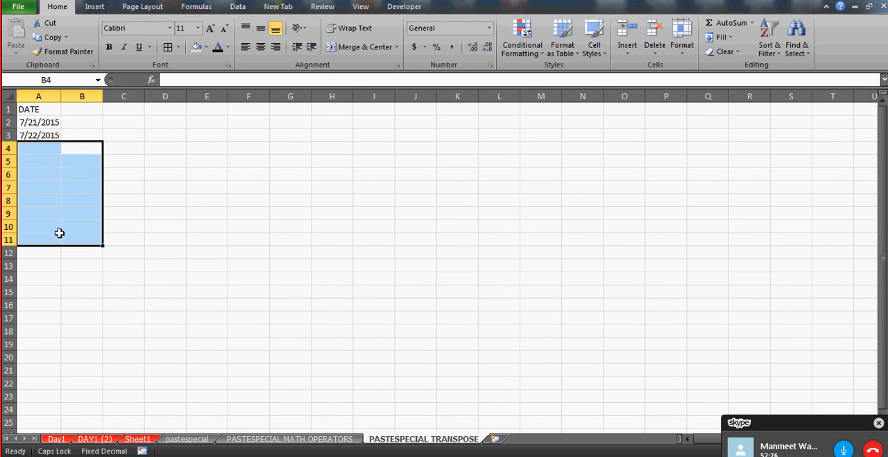
left_click(43, 136)
left_click_drag(61, 141, 50, 241)
left_click(78, 113)
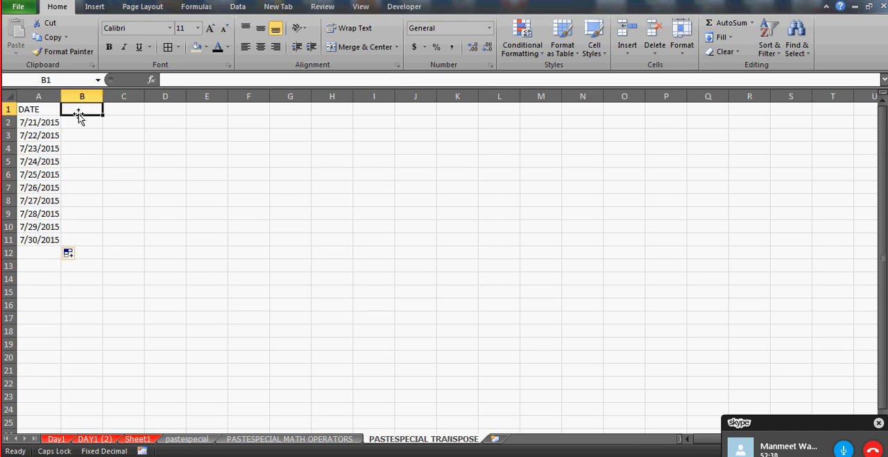
Clear the dates in A2:A11 and the DATE header in A1
key("Left")
key("Down")
key("ctrl+shift+Down")
key("Delete")
key("Up")
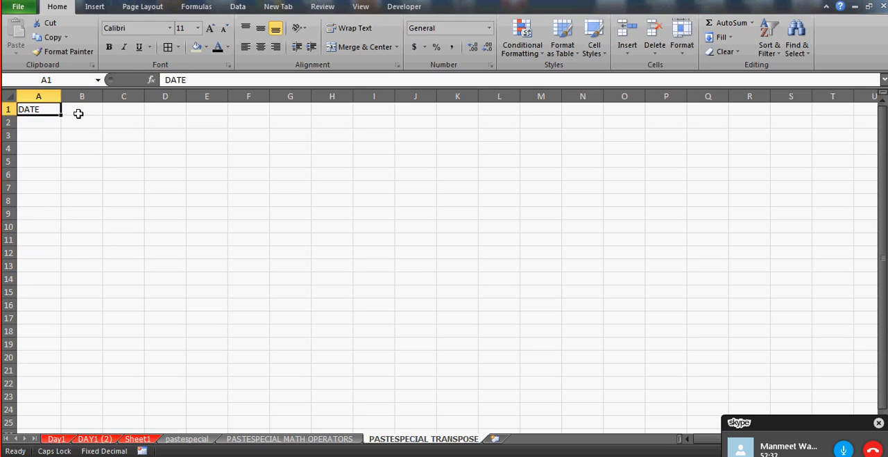
key("Delete")
Enter the header NAME in A1 and the letters A through G below it in A2:A8
type("NAME")
key("Return")
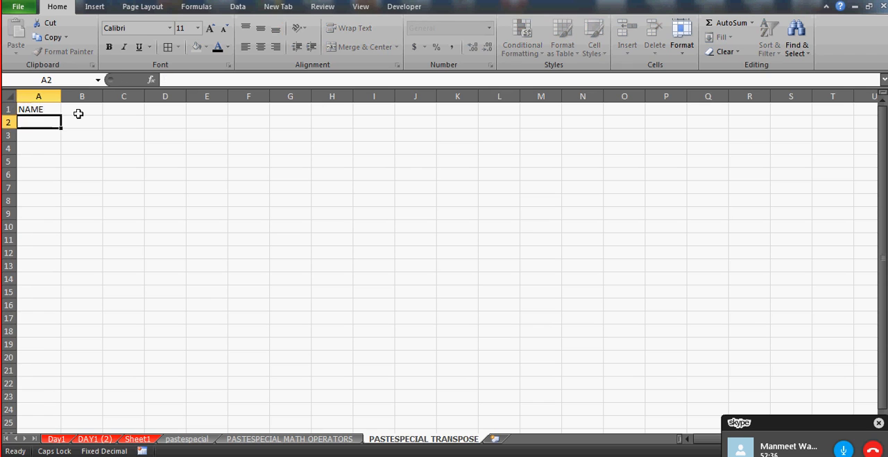
type("A")
key("Return")
type("B")
key("Return")
type("C")
key("Return")
type("D")
key("Return")
type("E")
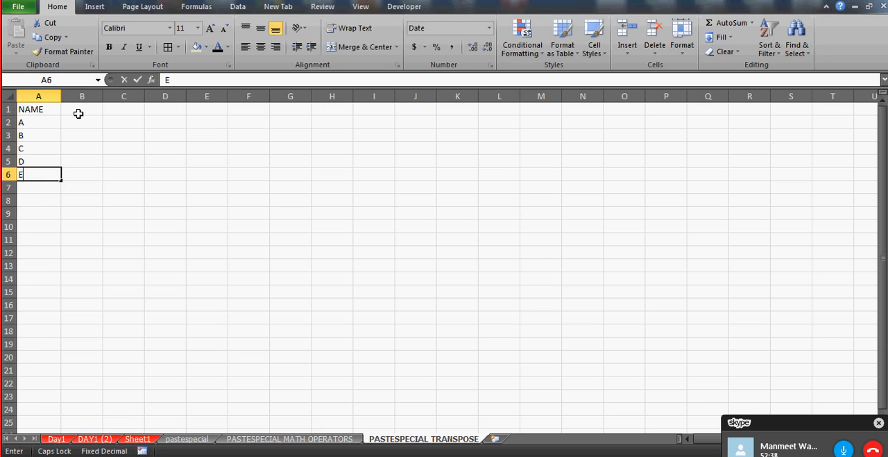
key("Return")
type("F")
key("Return")
type("G")
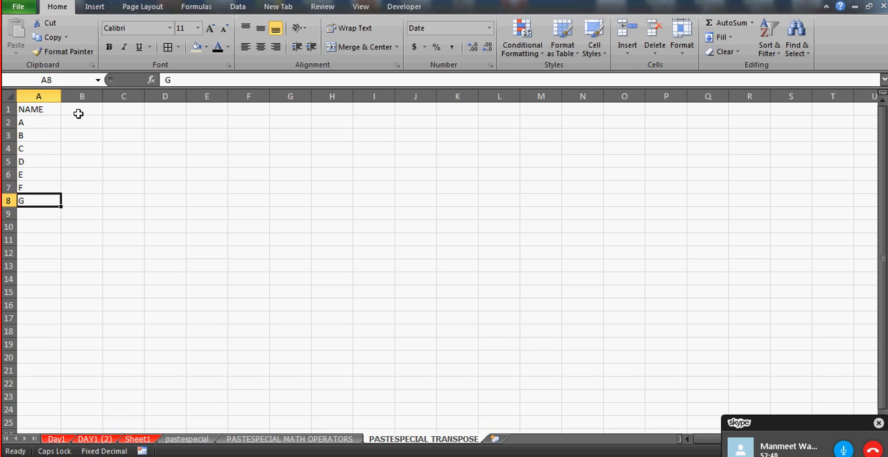
Enter the header MATHS in B1 and the marks 44, 55 and 33 in B2:B4
key("Return")
key("ctrl+Home")
left_click(78, 115)
type("MATHS")
key("Return")
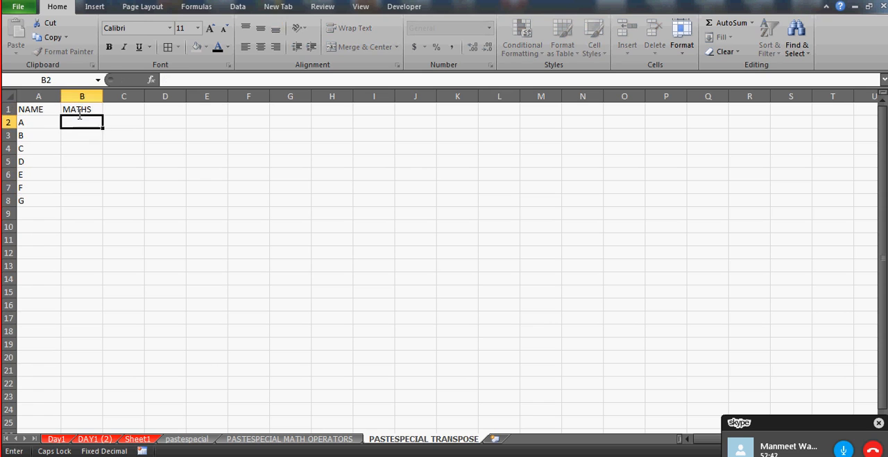
type("44")
key("Return")
type("55")
Complete the MATHS column with 32, 22, 3 and 22 in B5:B8
key("Return")
type("33")
key("Return")
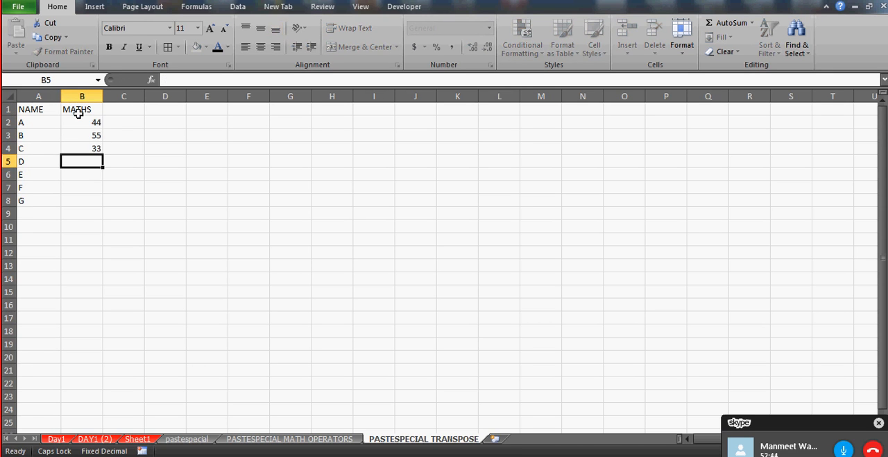
type("32")
key("Return")
type("22")
key("Return")
type("3")
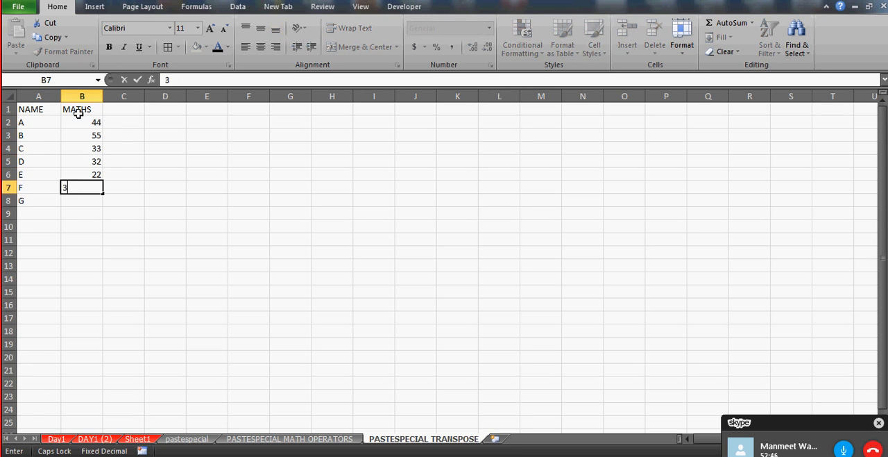
key("Return")
type("22")
Enter the header SC in C1 and the mark 35 in C2
key("Up")
key("Up")
key("Up")
key("Up")
key("Up")
key("Up")
key("Up")
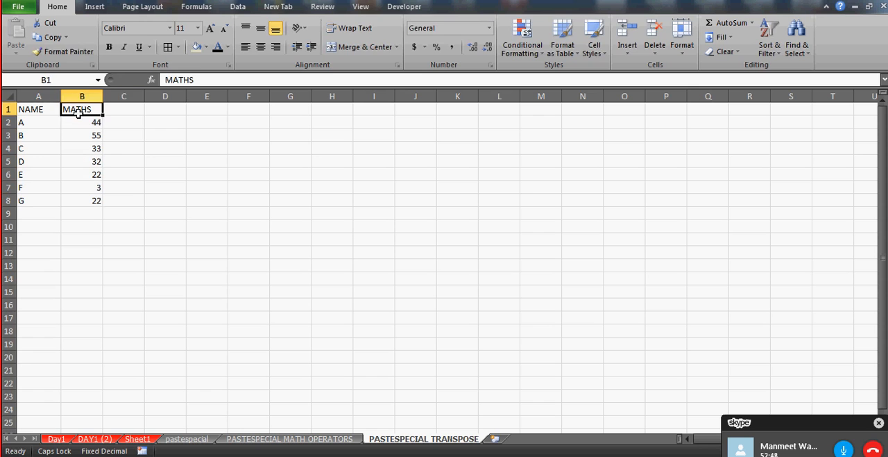
key("Right")
type("SC")
key("Return")
type("35")
key("Return")
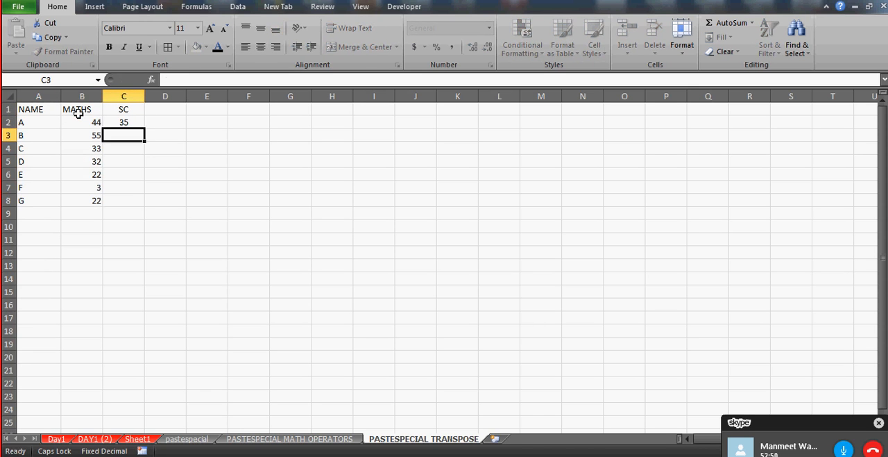
Complete the SC column with 66, 33, 33, 22, 22 and 55 in C3:C8
type("66")
key("Return")
type("33")
key("Return")
type("33")
key("Return")
type("22")
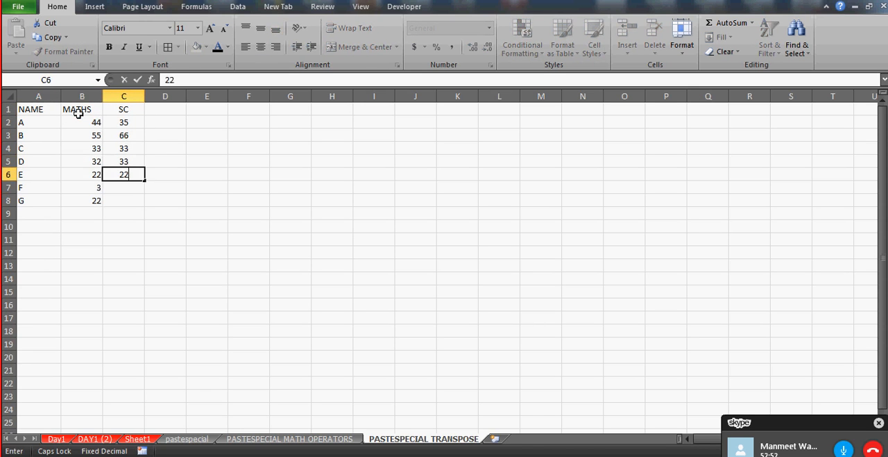
key("Return")
type("22")
key("Return")
type("55")
Enter a second MATHS header in D1 with the marks 3 and 5 in D2:D3
key("Up")
key("Up")
key("Up")
key("Up")
key("Up")
key("Up")
key("Up")
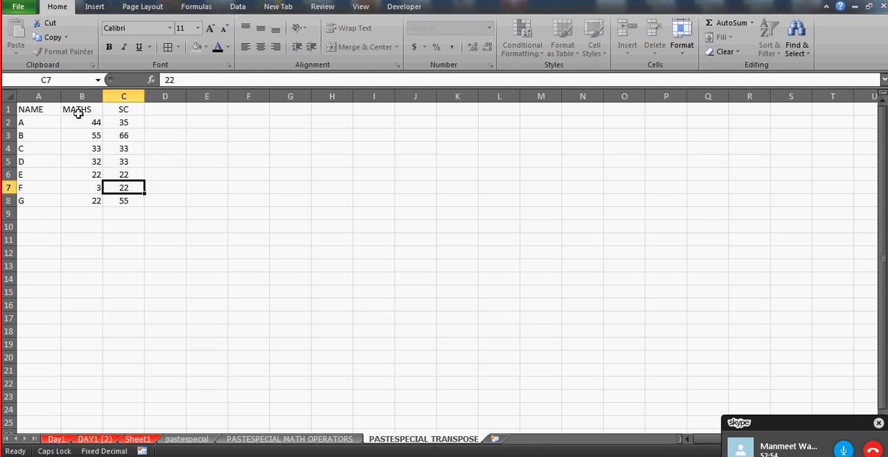
key("Right")
type("MATHS")
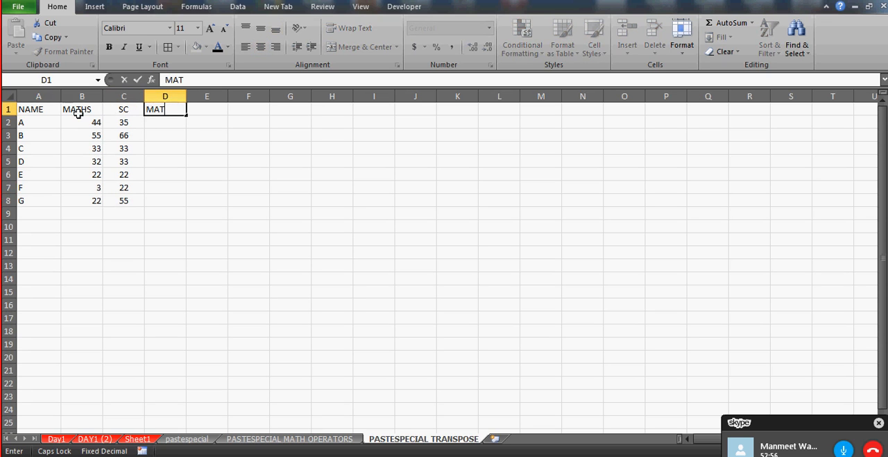
key("Return")
type("3")
key("Return")
type("5")
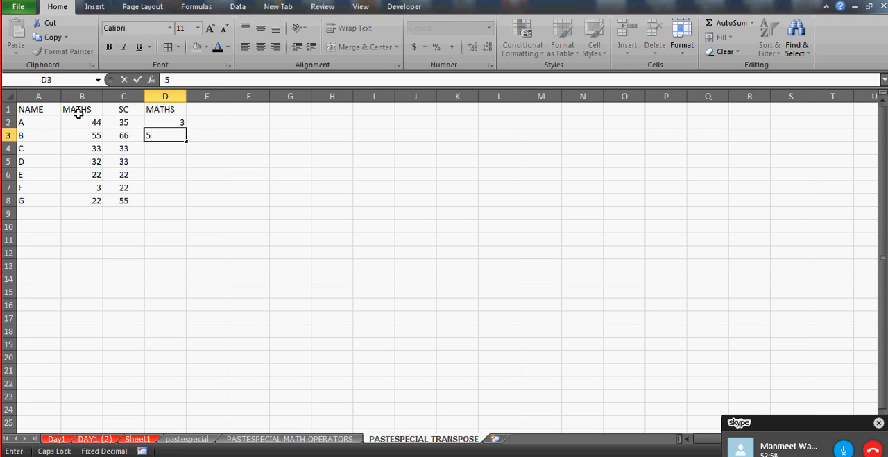
key("Return")
Complete column D with 2, 4, 5, 6 and 6 in D4:D8
type("2")
key("Return")
type("4")
key("Return")
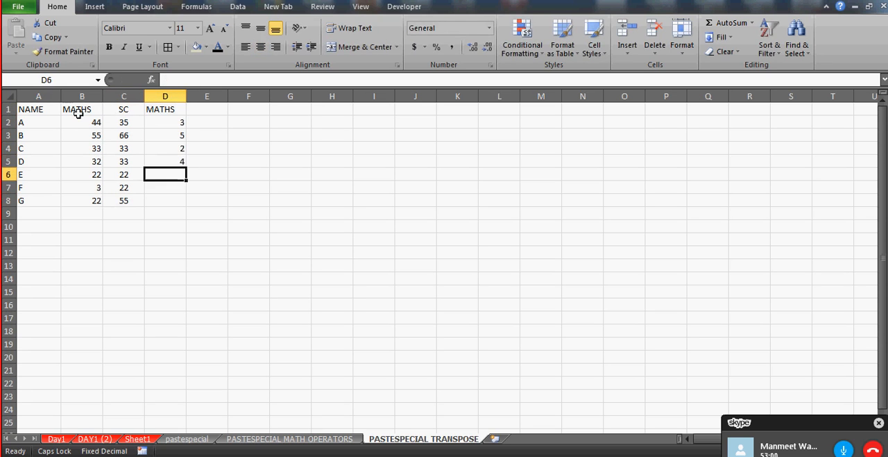
type("5")
key("Return")
type("6")
key("Return")
type("6")
Apply all borders to the table A1:D8 and center its contents
key("Up")
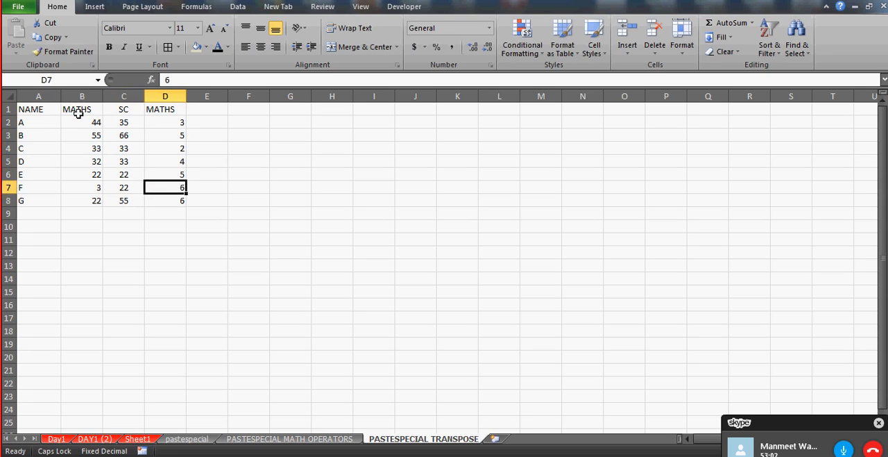
key("ctrl+Up")
key("ctrl+Left")
key("shift+Right")
key("shift+Right")
key("shift+Right")
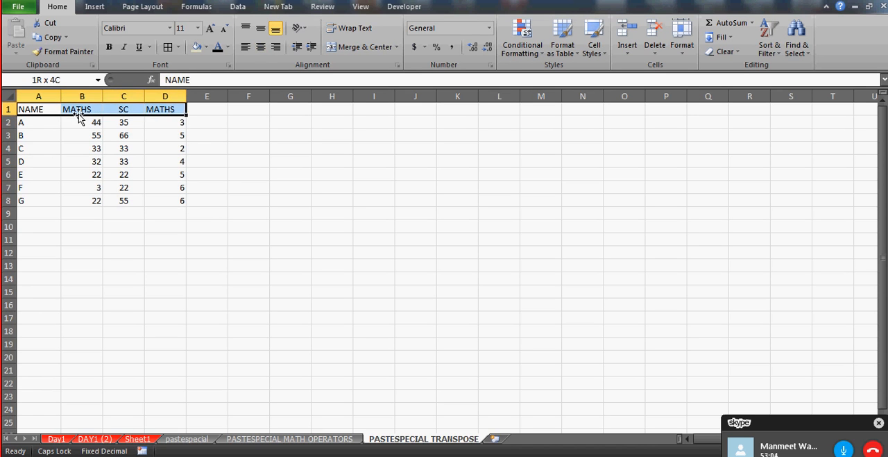
key("ctrl+shift+Down")
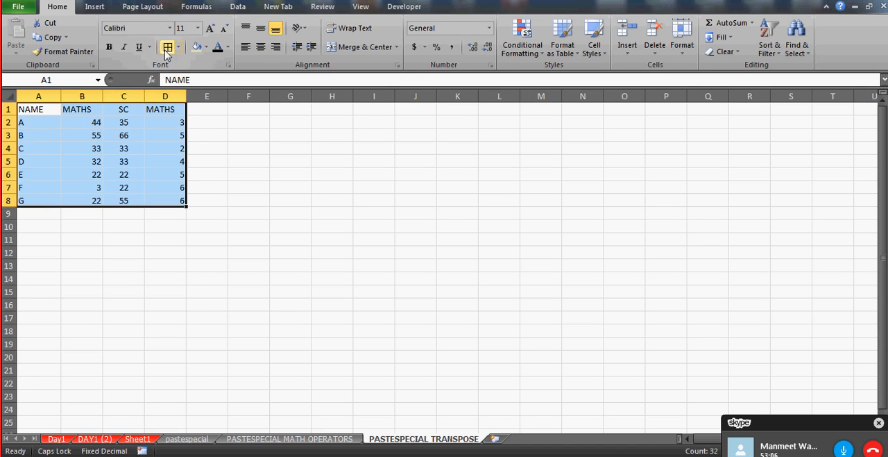
left_click(167, 49)
left_click(262, 50)
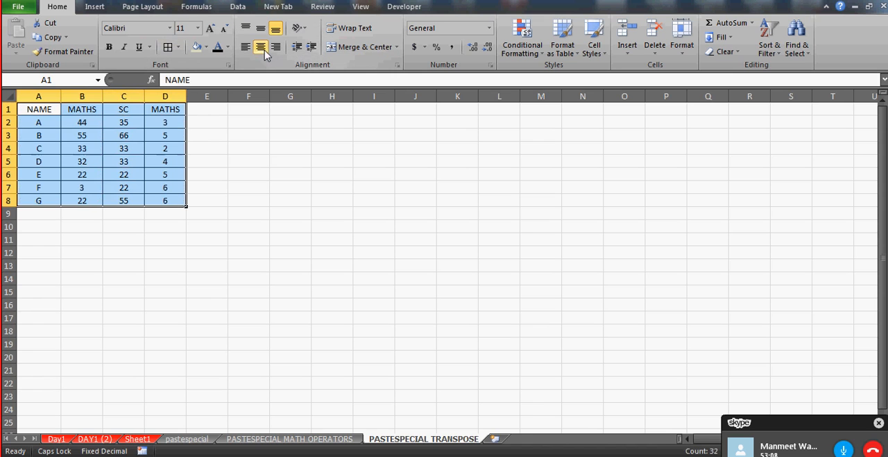
Hide the worksheet gridlines, leaving A1 selected
left_click(221, 108)
left_click(361, 7)
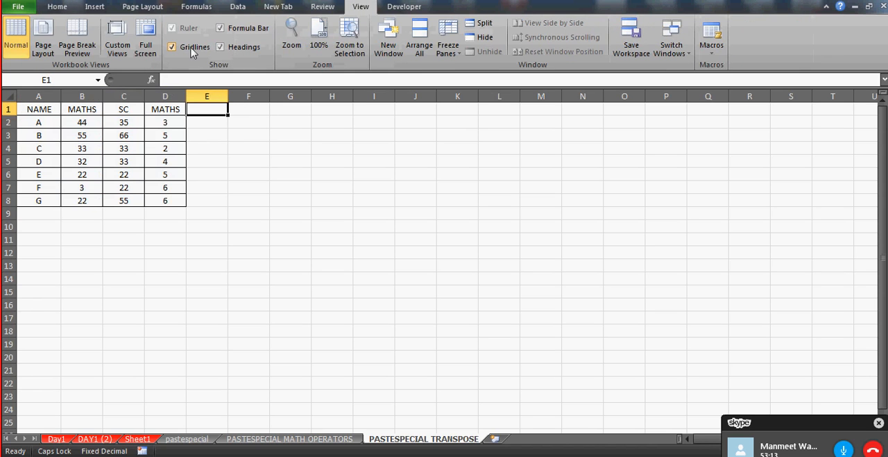
left_click(184, 50)
left_click(296, 158)
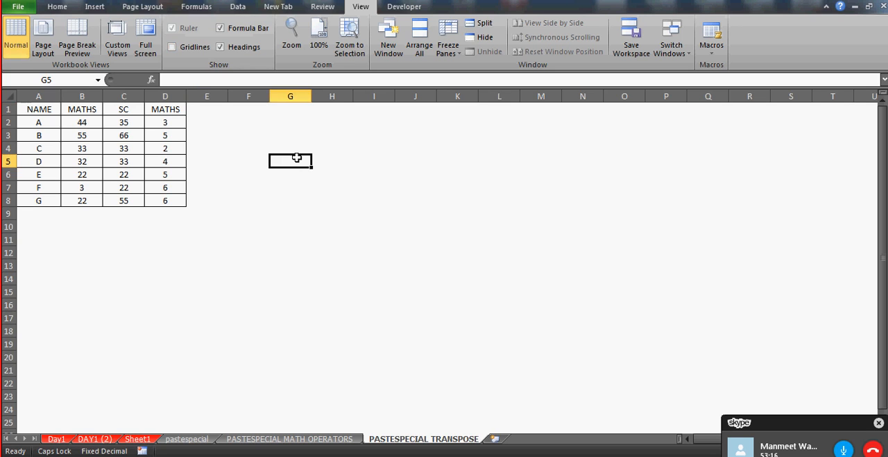
left_click(33, 109)
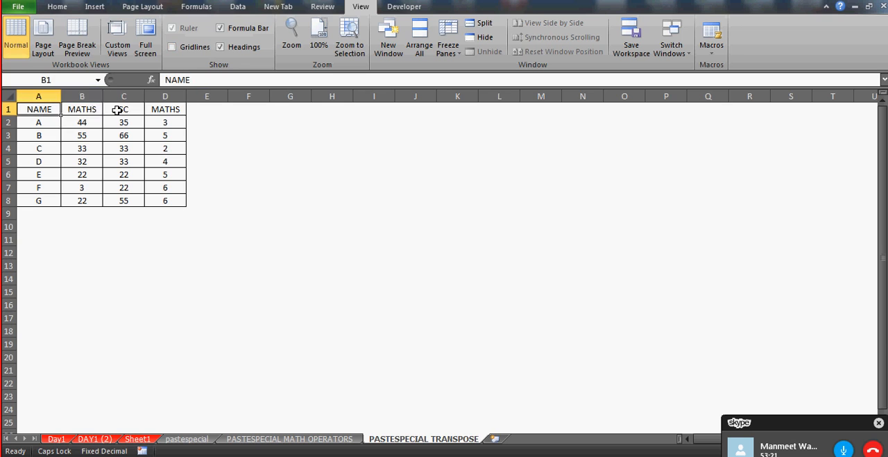
Make the header row A1:D1 of the marks table bold
key("shift+Right")
key("shift+Right")
key("shift+Right")
key("ctrl+b")
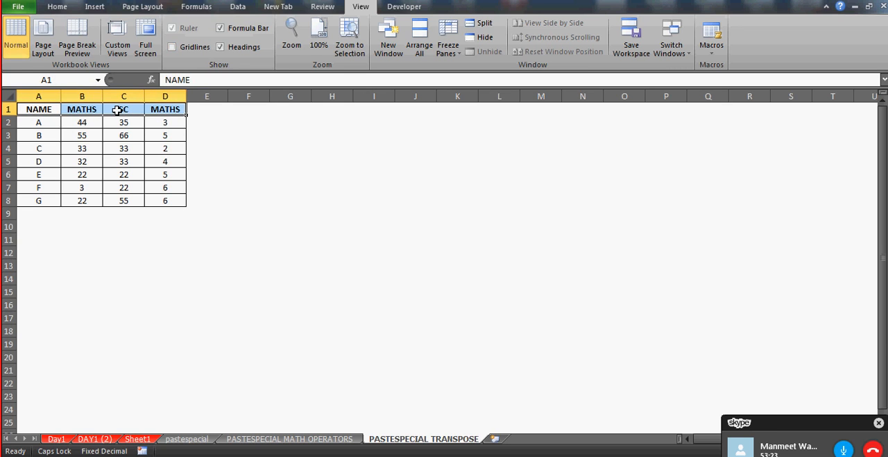
left_click(242, 160)
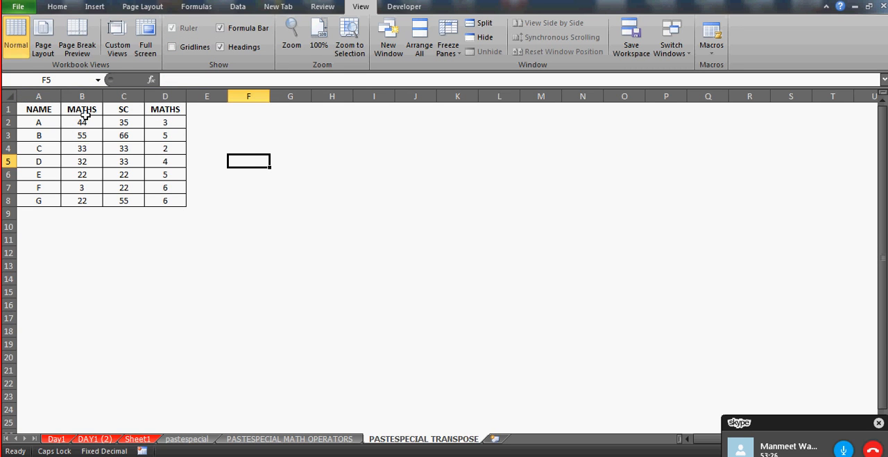
Copy the header row A1:D1 and paste it transposed with Paste Special starting at H1
left_click(48, 109)
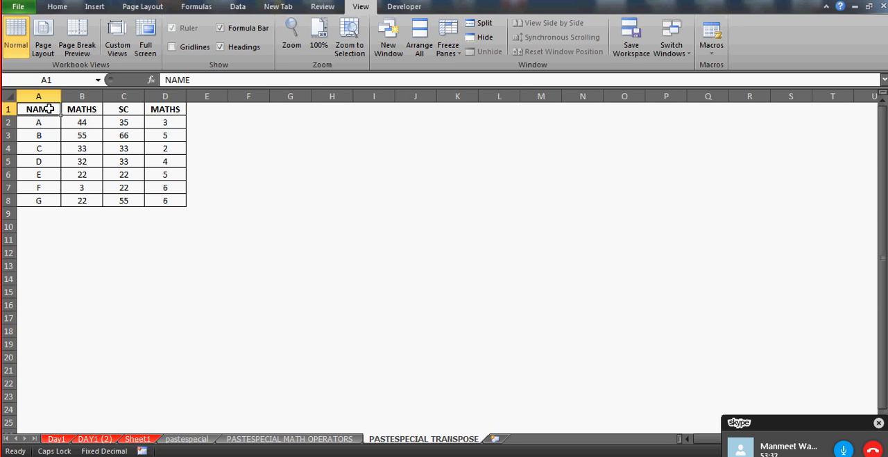
key("shift+Right")
key("shift+Right")
key("shift+Right")
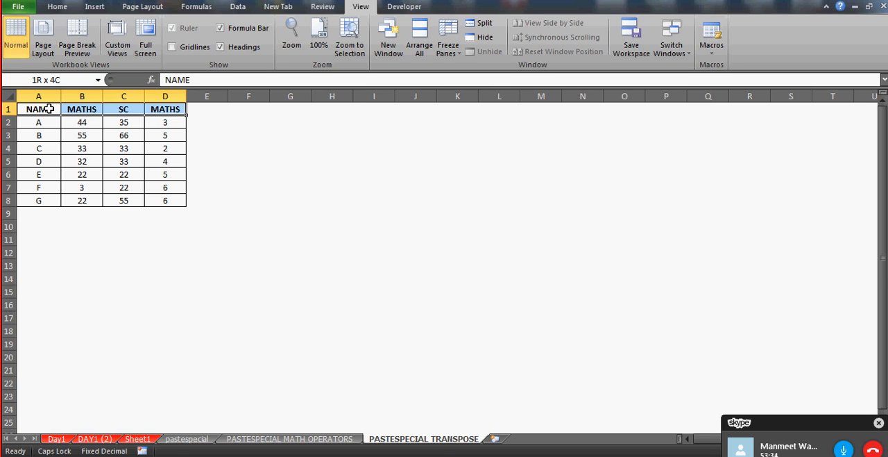
key("ctrl+c")
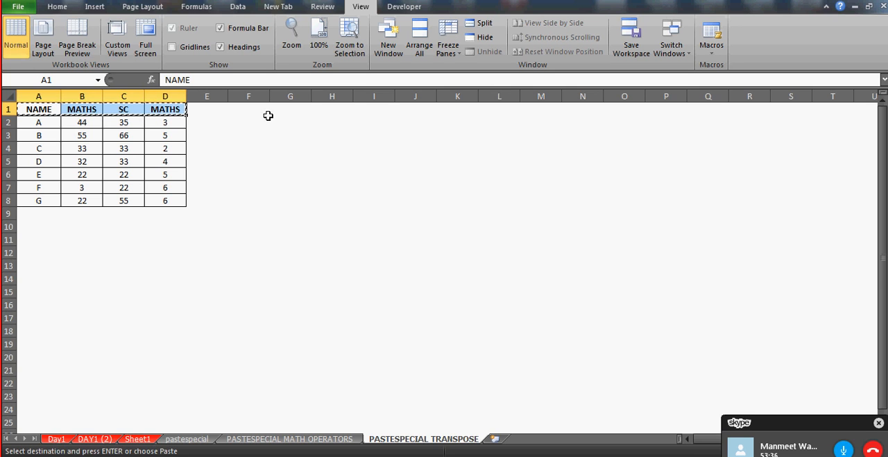
left_click(335, 110)
key("ctrl+alt+v")
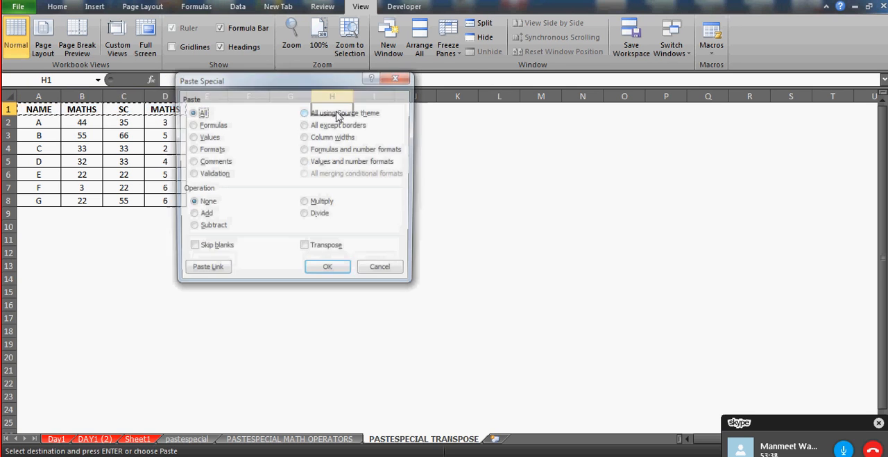
left_click(341, 250)
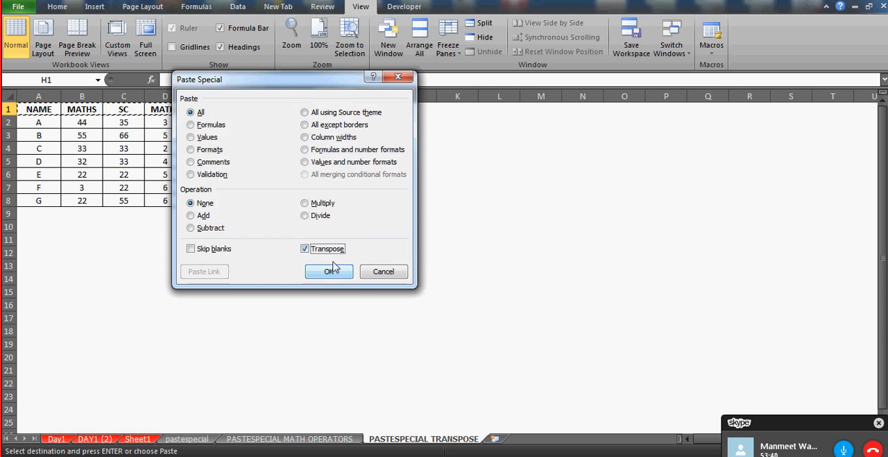
left_click(332, 269)
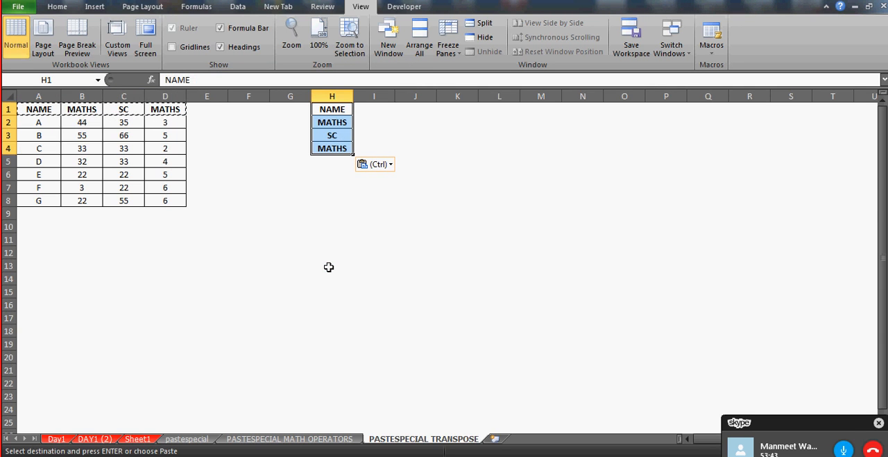
Copy student A's row A2:D2 and paste it transposed with Paste Special starting at I1
left_click(40, 120)
key("shift+Right")
key("shift+Right")
key("shift+Right")
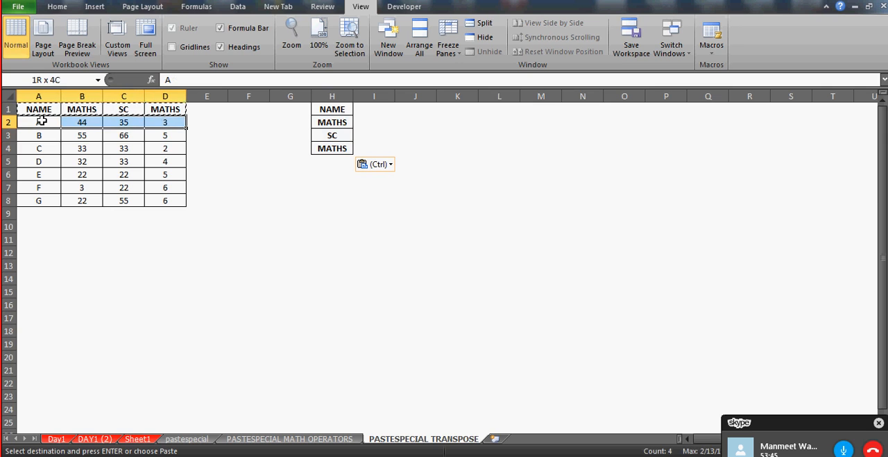
key("ctrl+c")
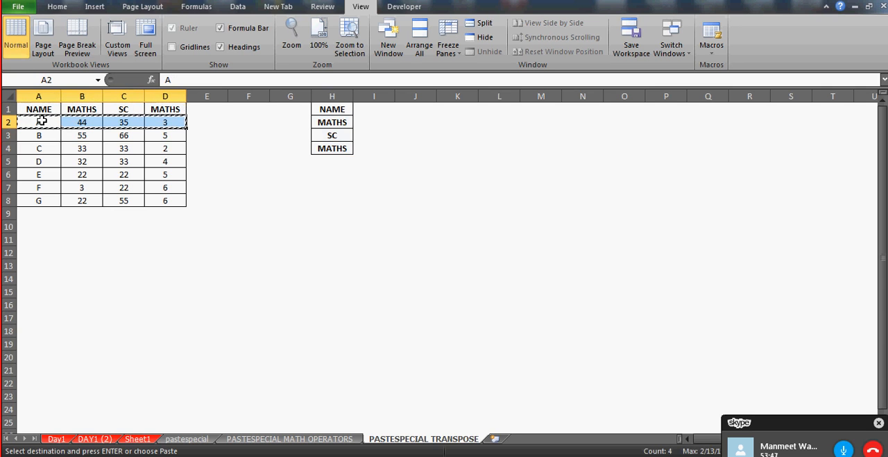
left_click(370, 108)
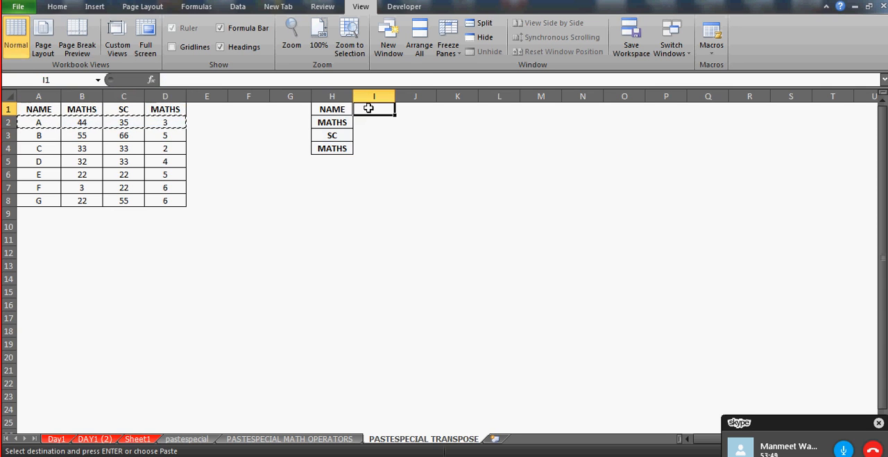
key("ctrl+alt+v")
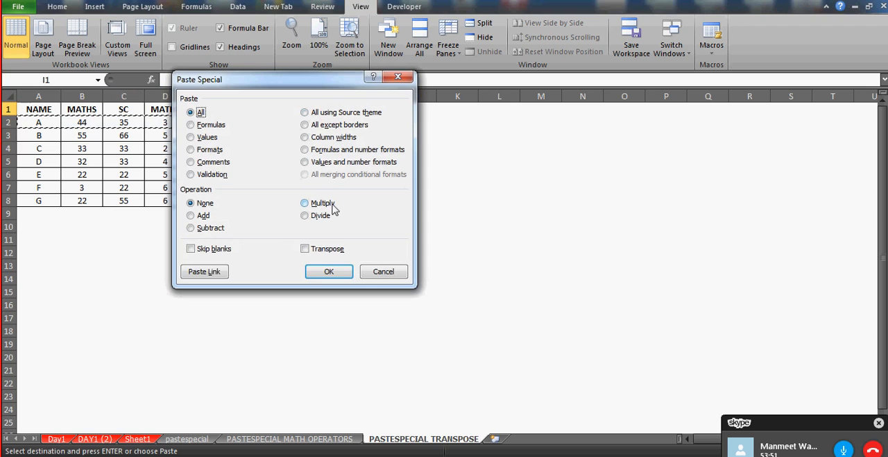
key("alt+e")
left_click(325, 272)
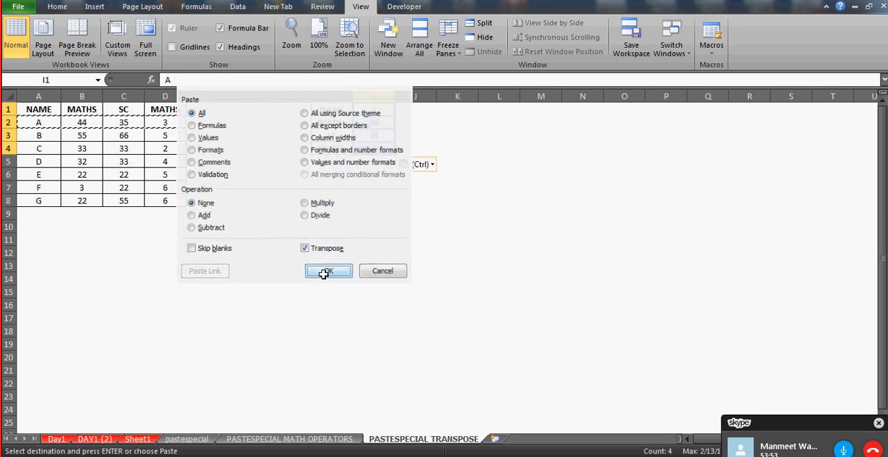
Copy student B's row A3:D3 and paste it transposed with Paste Special starting at J1
left_click(46, 138)
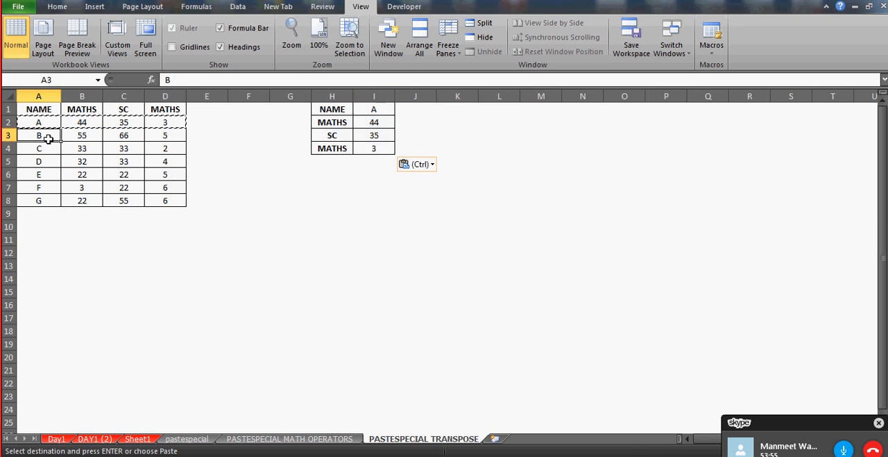
key("shift+Right")
key("shift+Right")
key("shift+Right")
key("ctrl+c")
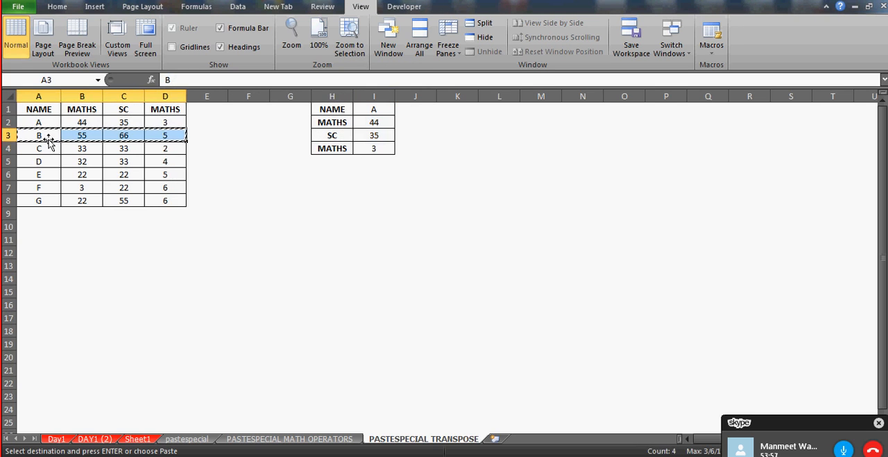
left_click(416, 111)
key("alt+e")
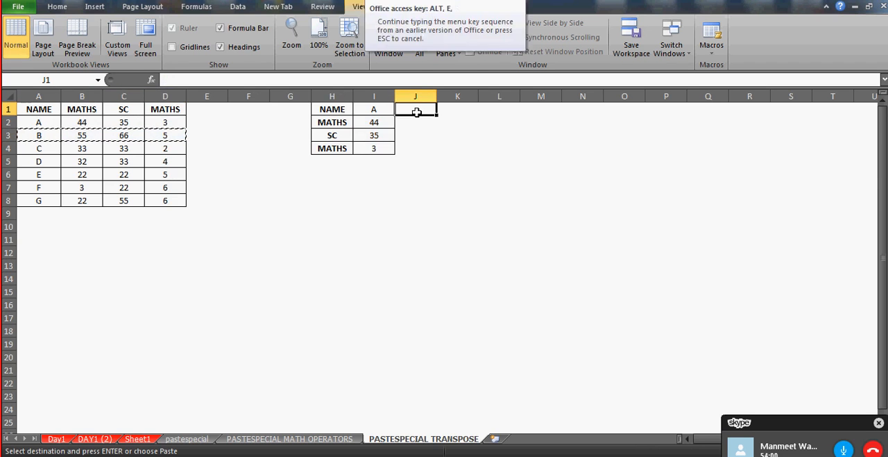
key("s")
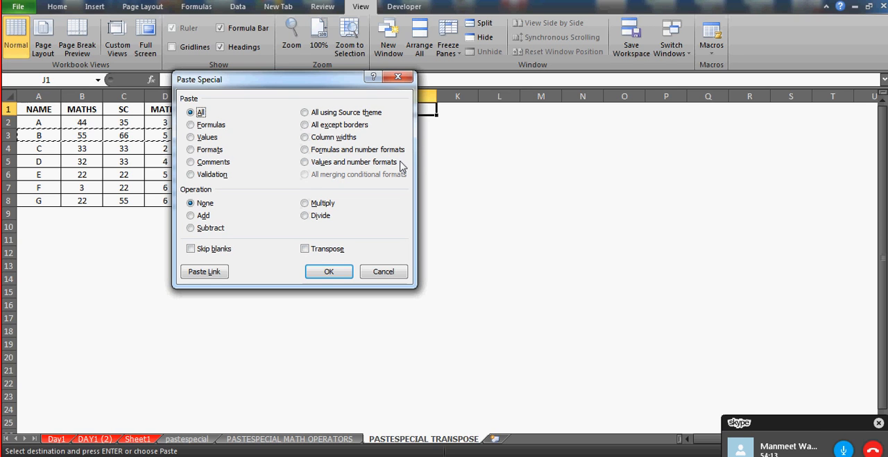
key("alt+e")
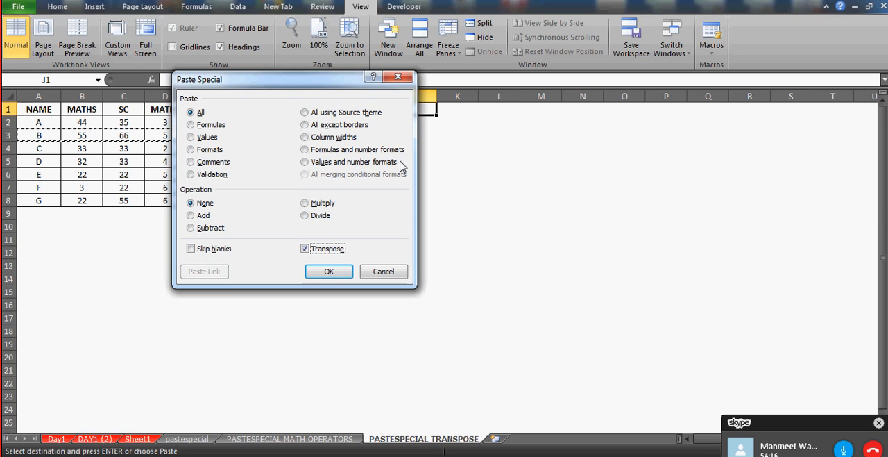
key("Return")
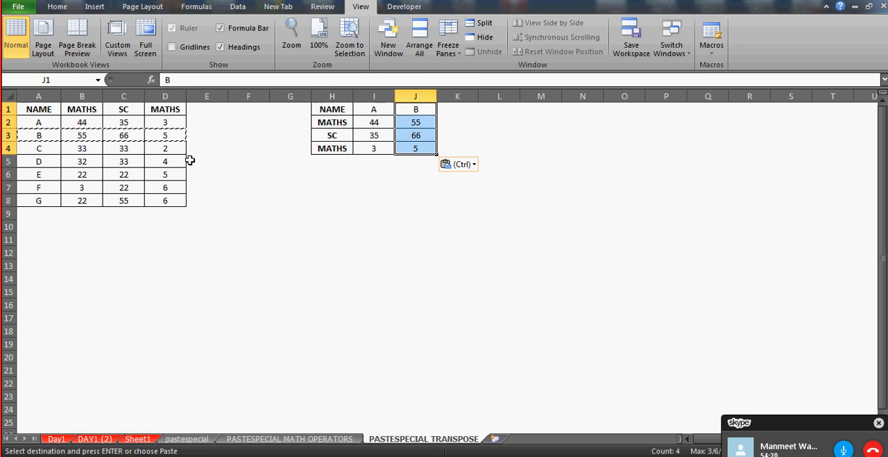
Copy student C's row A4:D4 and paste it transposed with Paste Special starting at K1
left_click(35, 150)
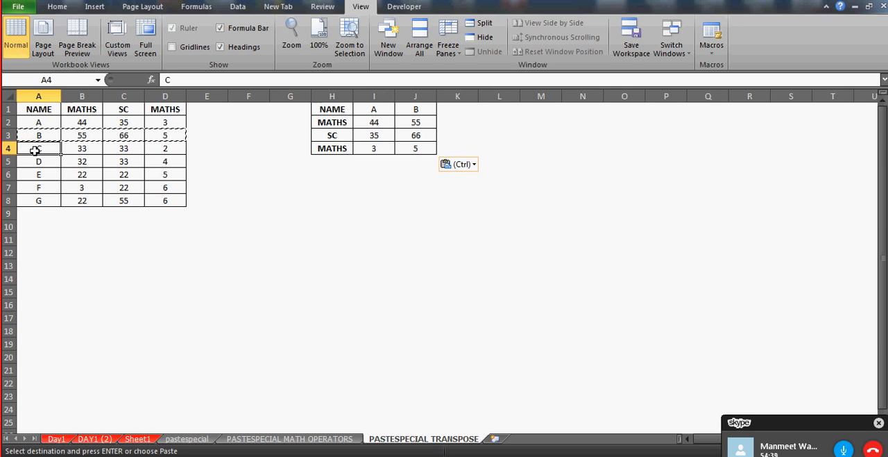
key("shift+Right")
key("shift+Right")
key("shift+Right")
key("ctrl+c")
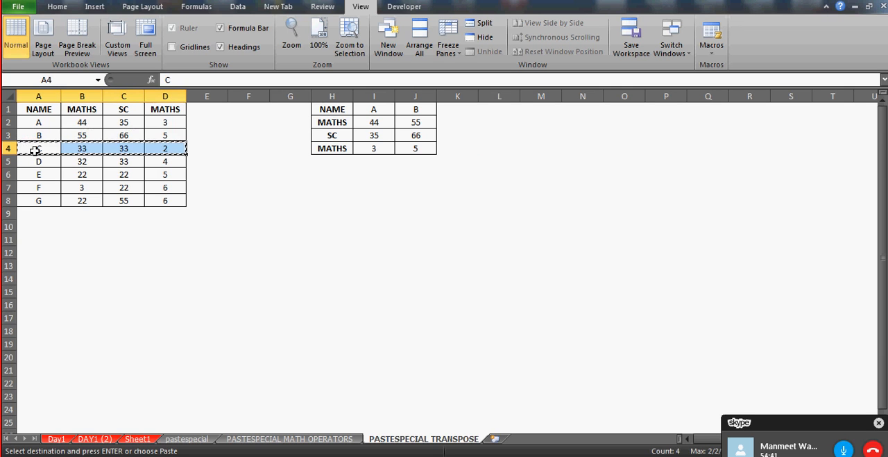
left_click(464, 119)
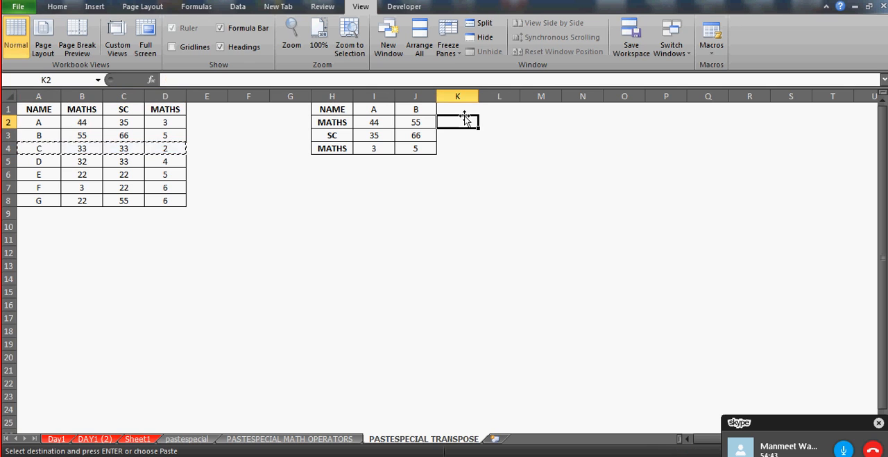
left_click(458, 108)
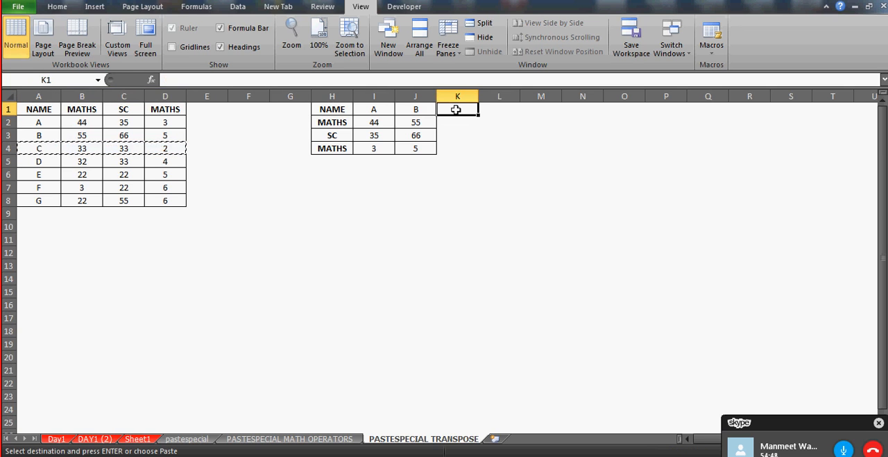
key("ctrl+alt+v")
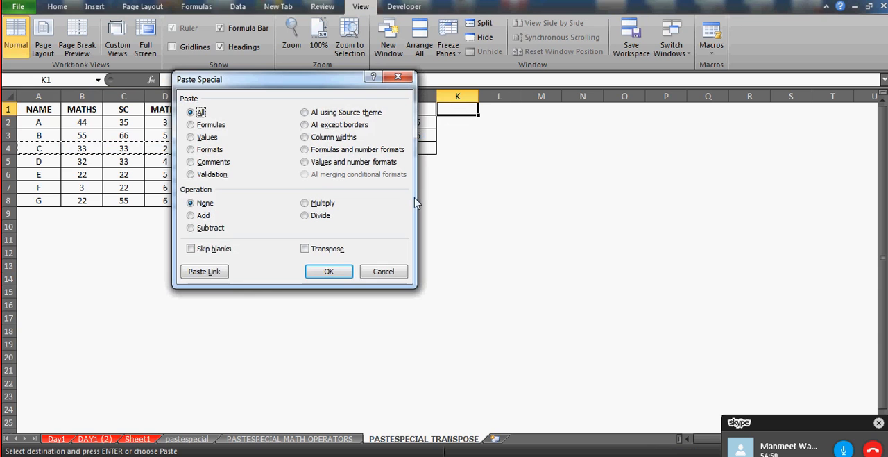
key("e")
key("Return")
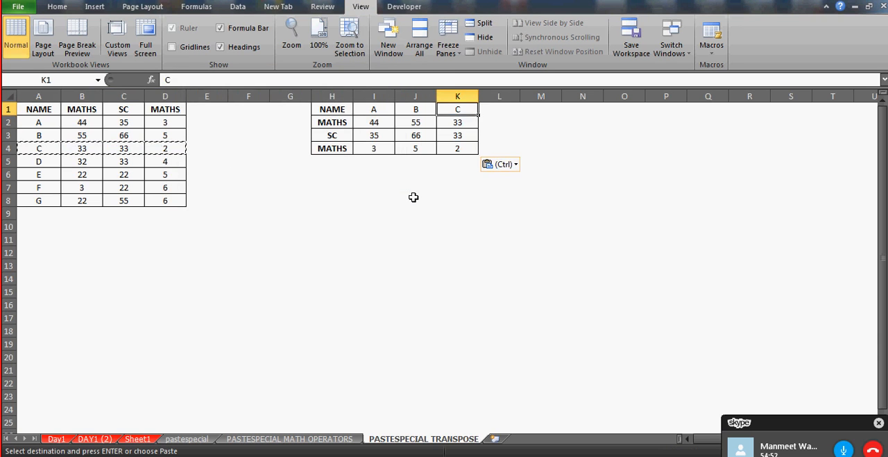
key("Left")
key("Left")
key("shift+Right")
key("shift+Right")
key("shift+Down")
key("shift+Down")
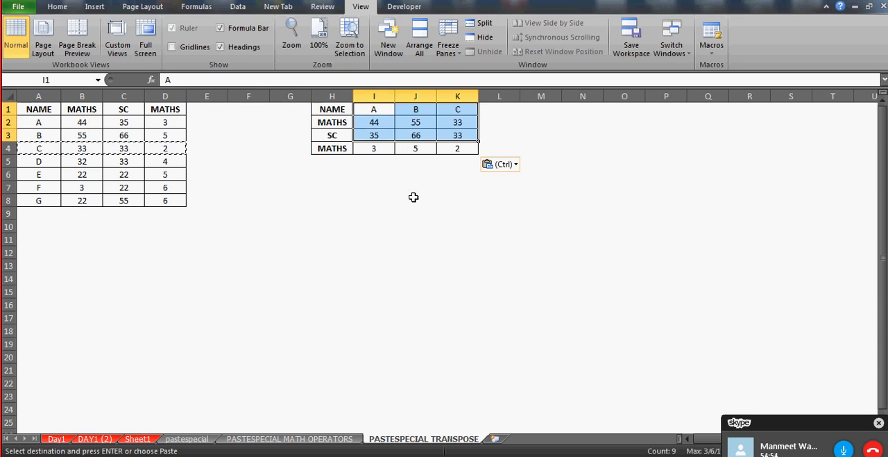
key("Left")
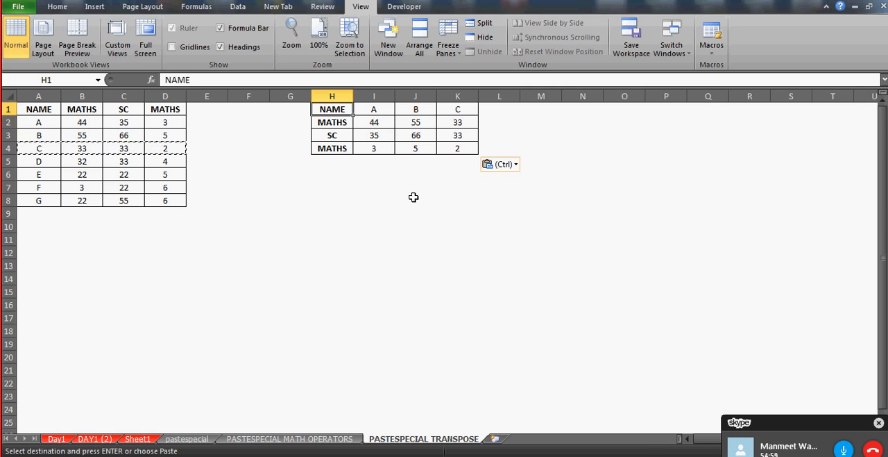
Copy the whole marks table A1:D8 and paste it transposed with Paste Special starting at H7
left_click(48, 109)
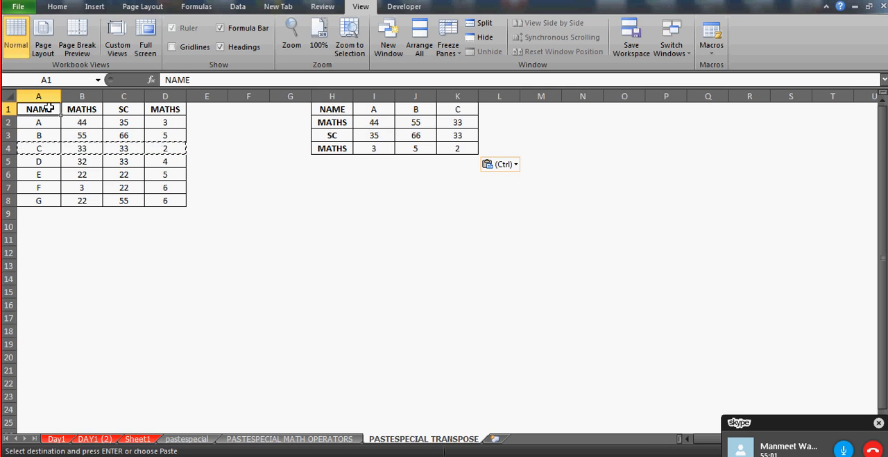
key("Escape")
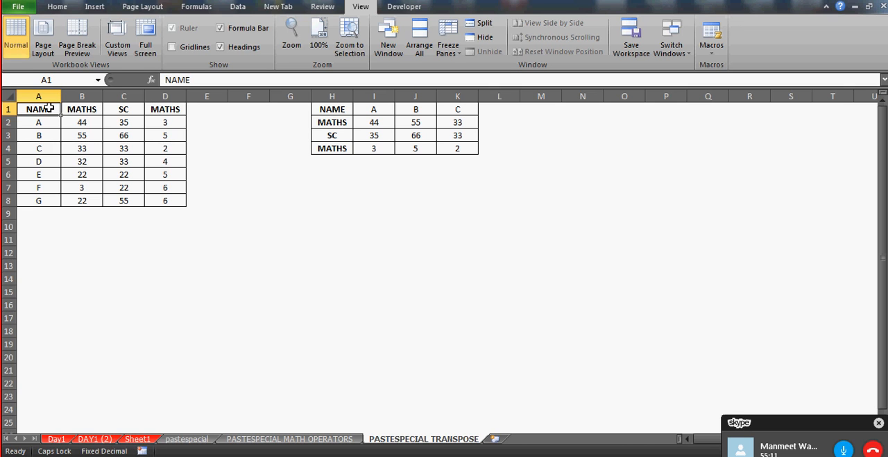
key("ctrl+shift+Right")
key("ctrl+shift+Down")
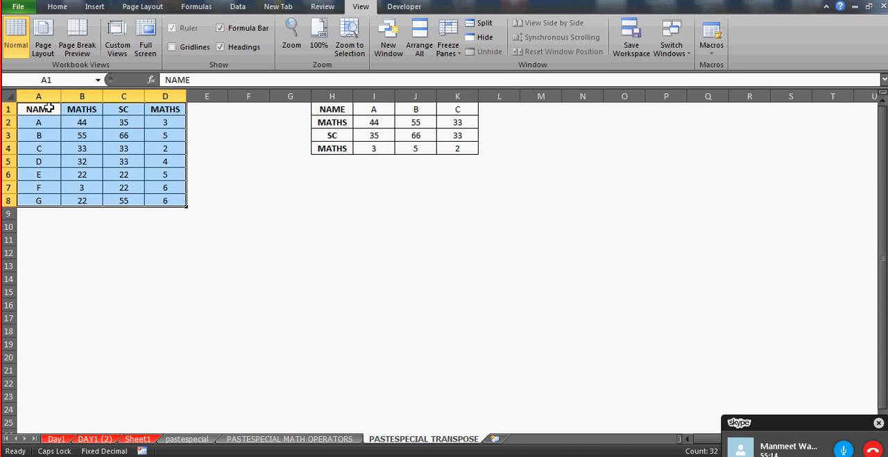
key("ctrl+c")
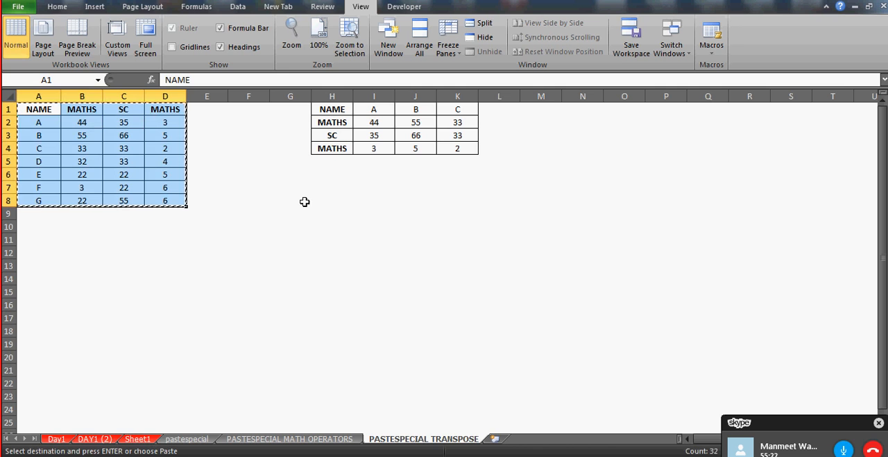
left_click(276, 186)
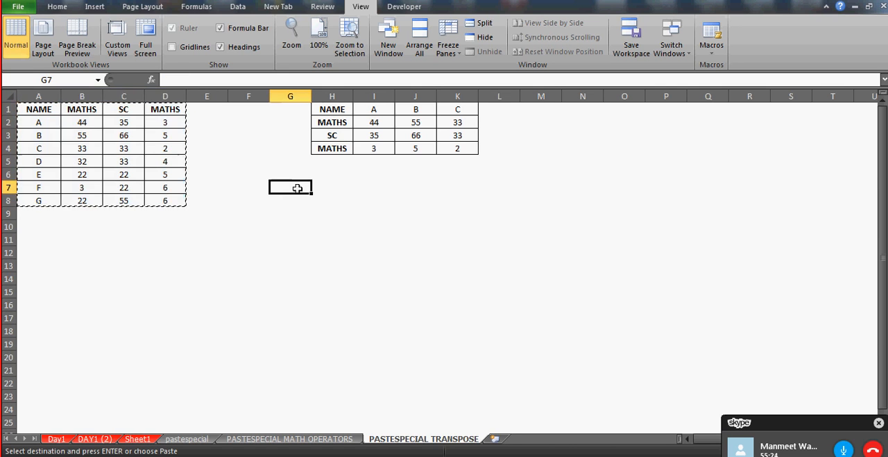
left_click(316, 189)
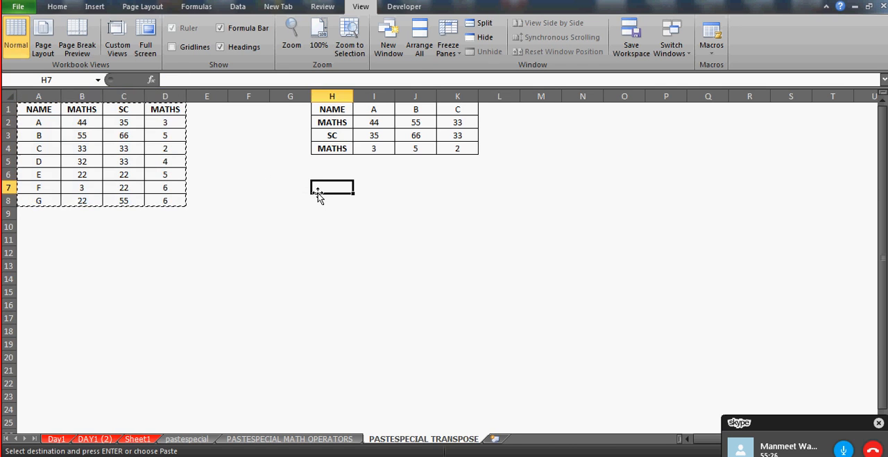
key("ctrl+alt+v")
left_click(306, 247)
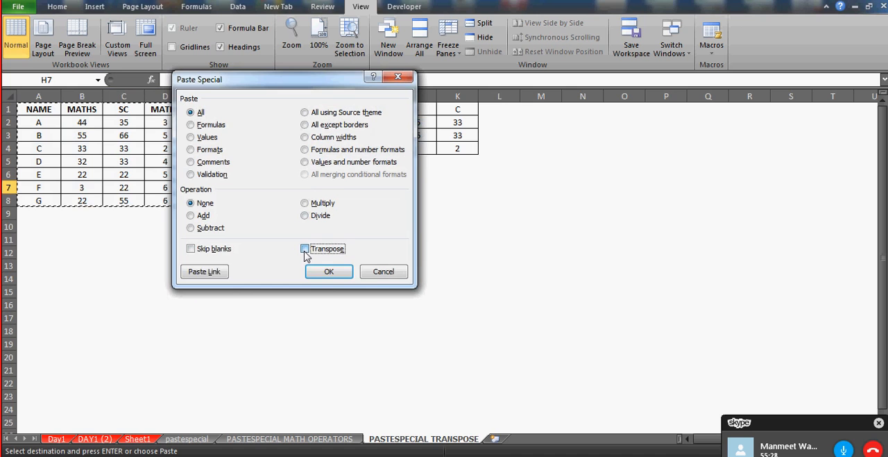
left_click(325, 272)
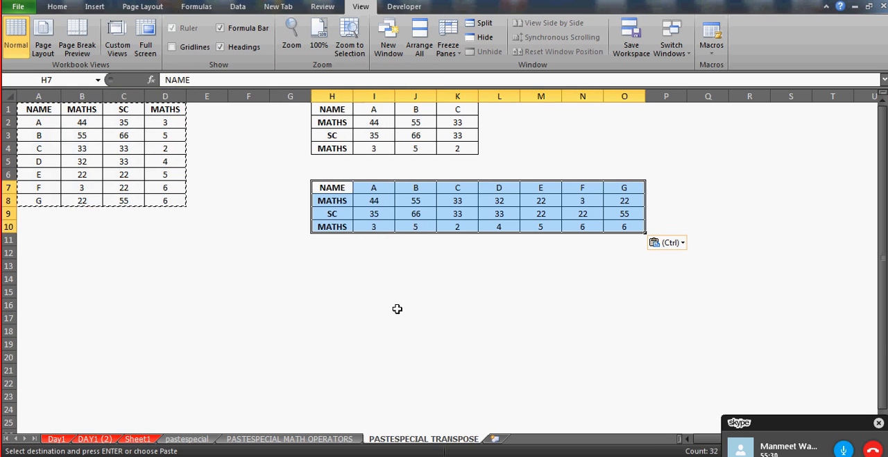
Compare the source marks table with its transposed copies at H1 and H7, and end the copy mode
left_click(368, 293)
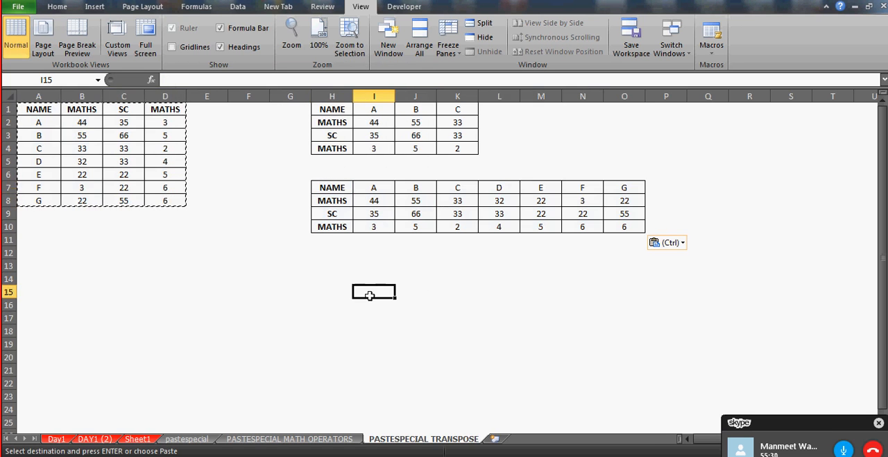
left_click(333, 109)
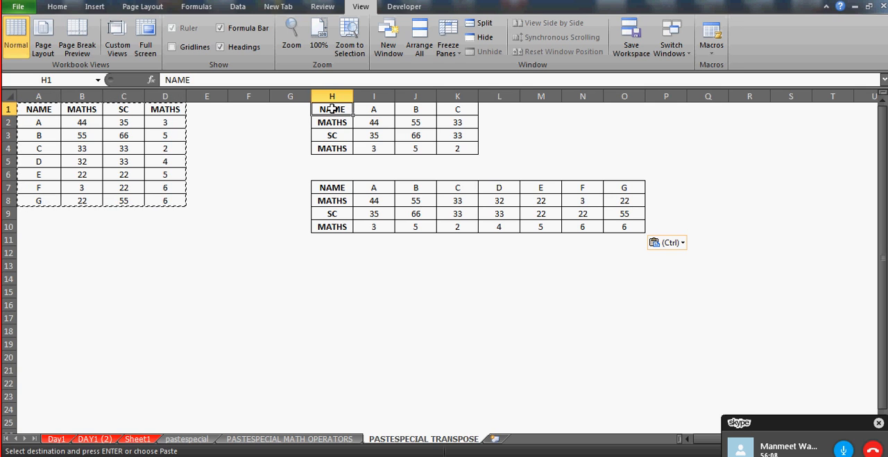
left_click(336, 174)
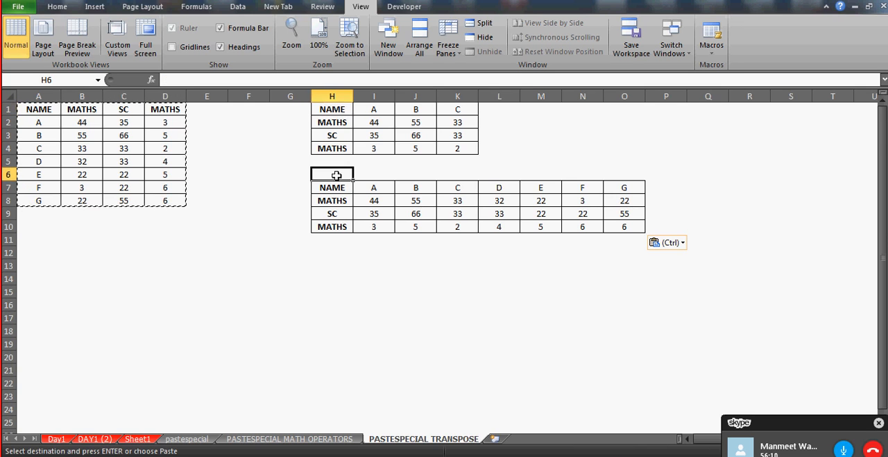
left_click(38, 110)
key("shift+Right")
key("shift+Right")
key("shift+Down")
key("shift+Down")
key("shift+Down")
key("shift+Down")
key("shift+Down")
key("shift+Down")
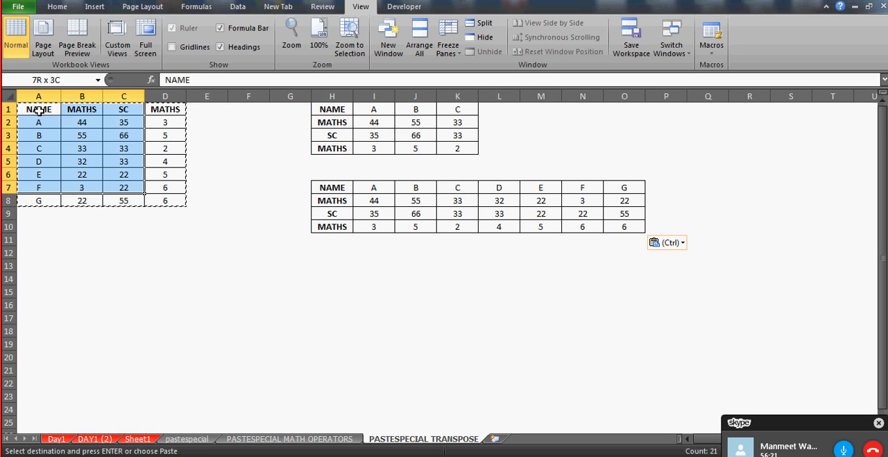
left_click(336, 193)
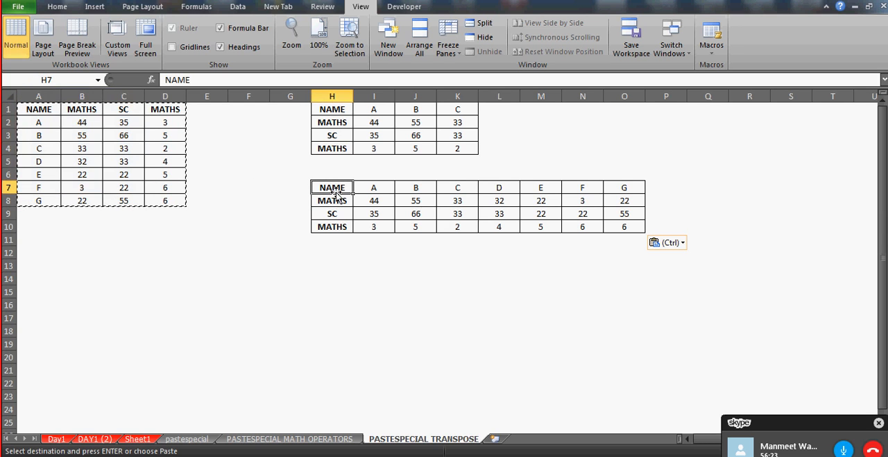
key("Escape")
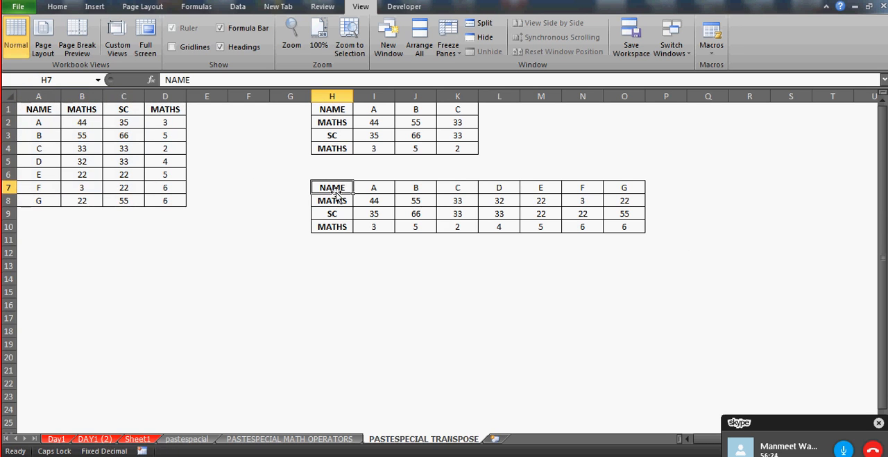
Change the header in A1 to NEW NAME and auto-fit the width of column A
left_click(92, 113)
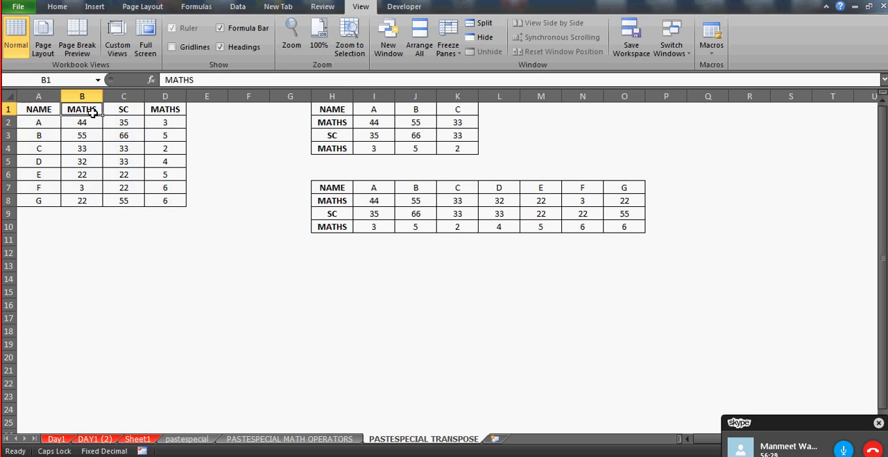
key("Left")
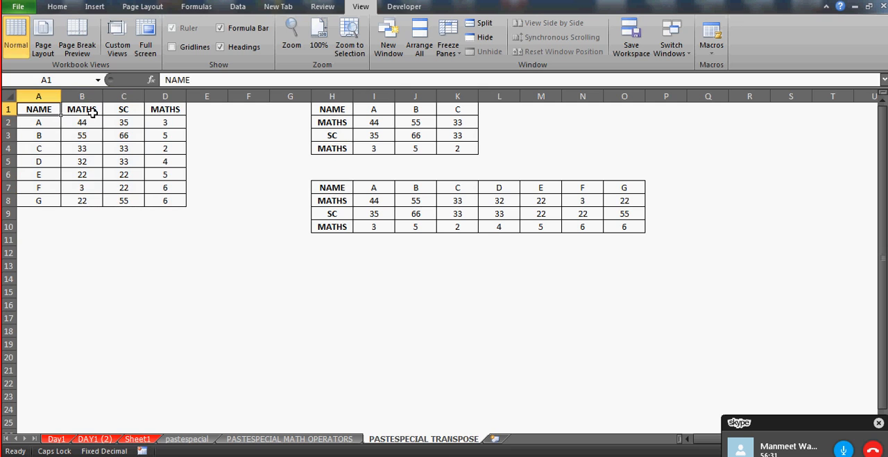
type("NEW NAME")
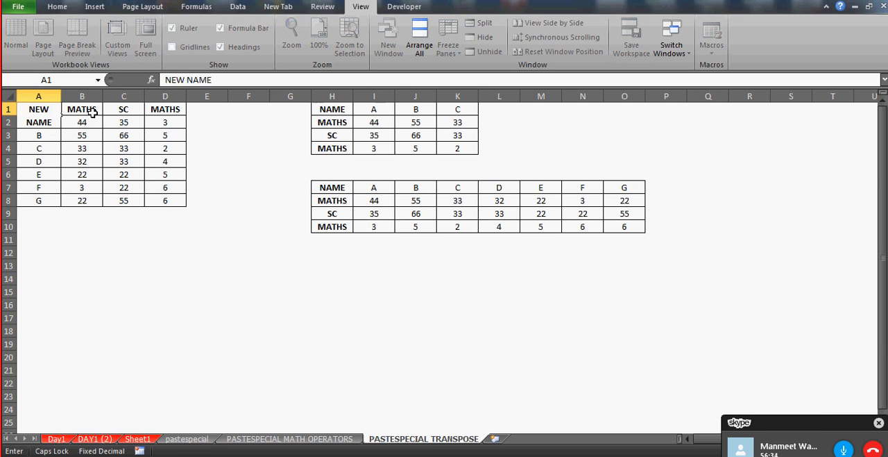
key("Return")
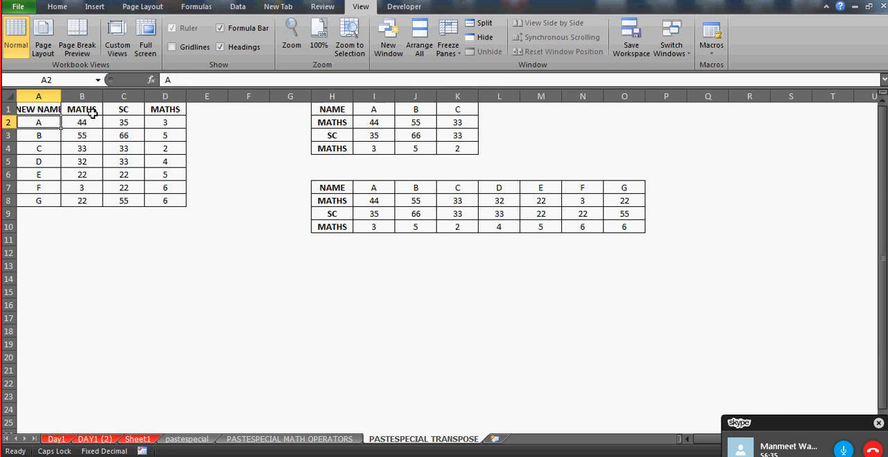
double_click(61, 96)
left_click(342, 188)
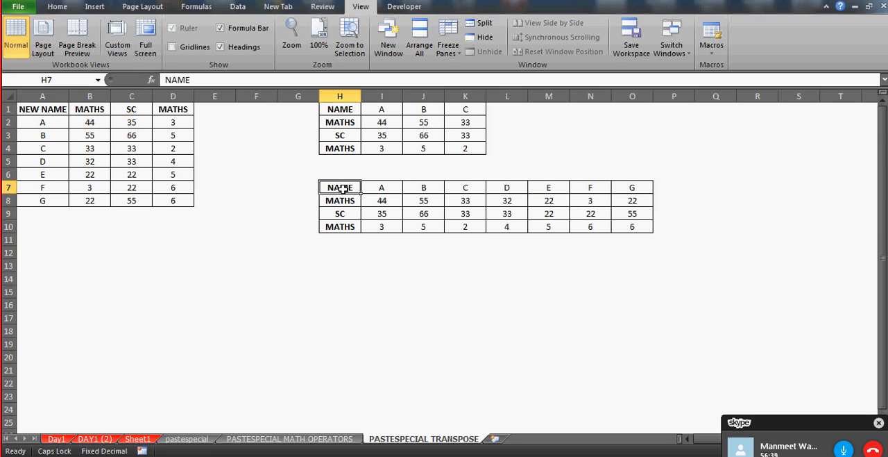
Change the first student's entry in A2 of the source table to AJ
key("Left")
key("Left")
key("Left")
key("Up")
key("Left")
key("Left")
key("Up")
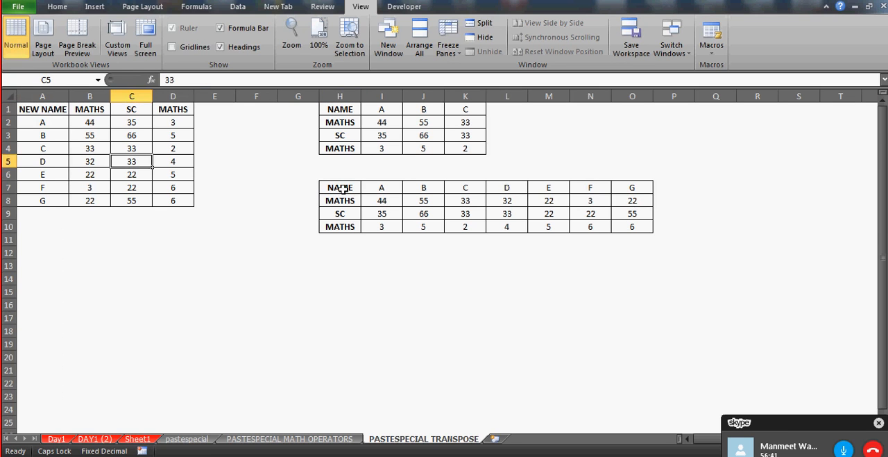
key("Left")
key("Up")
key("Up")
key("Up")
key("Left")
type("AJ")
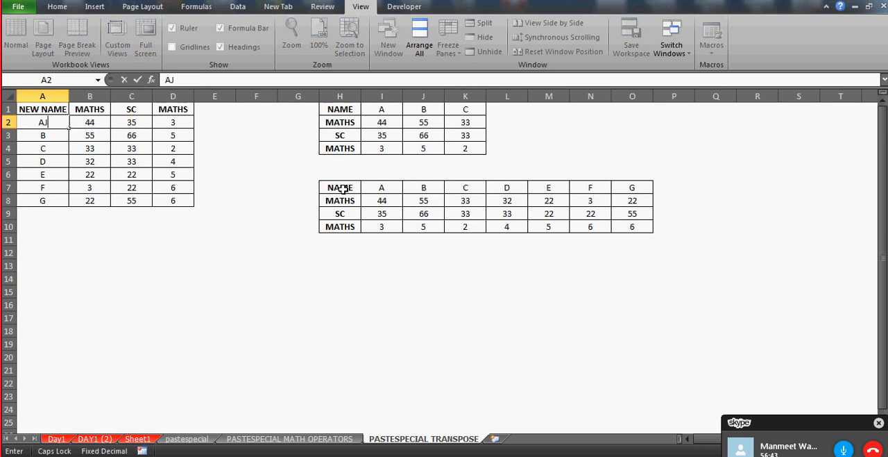
key("Return")
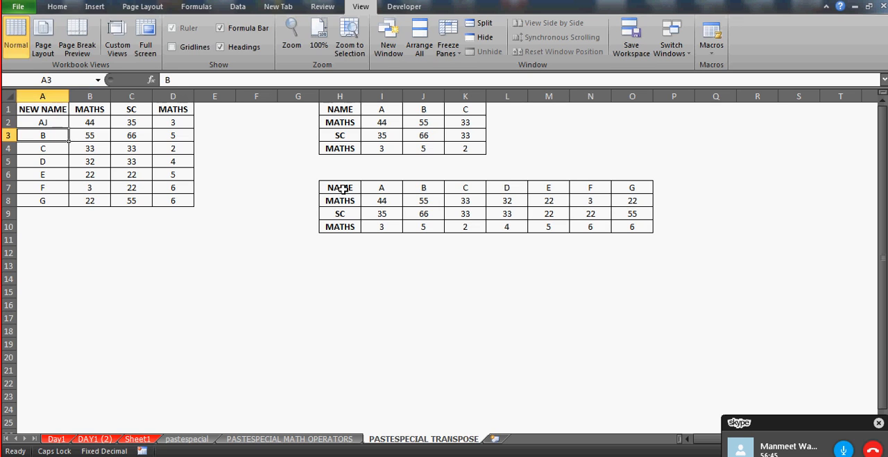
Change the student entry in A3 to BOY and the one in A4 to a person's first name
type("BOY")
key("Return")
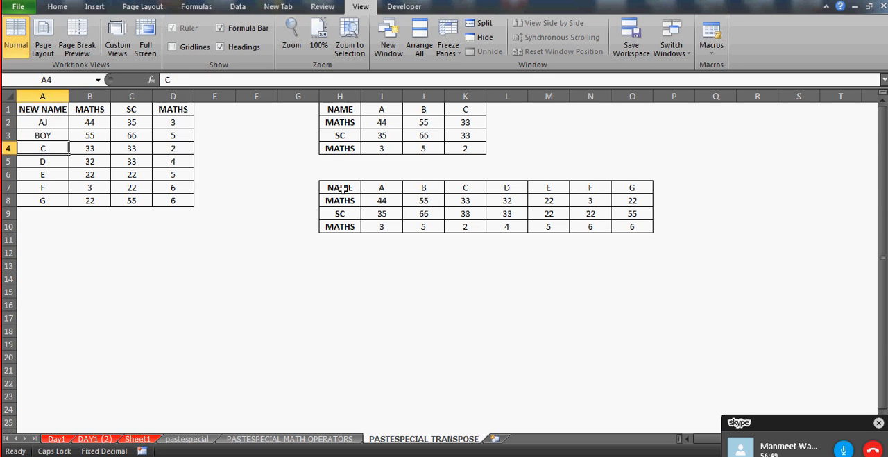
key("Return")
left_click(67, 147)
type("SANJAY")
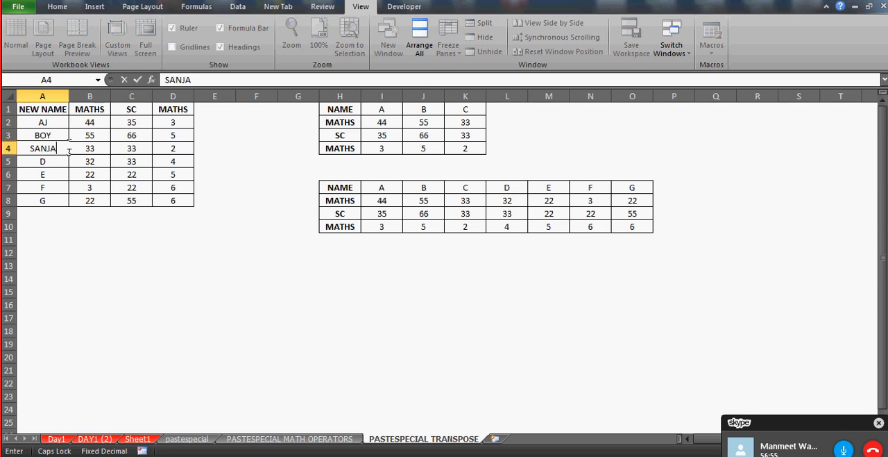
key("Return")
left_click(67, 144)
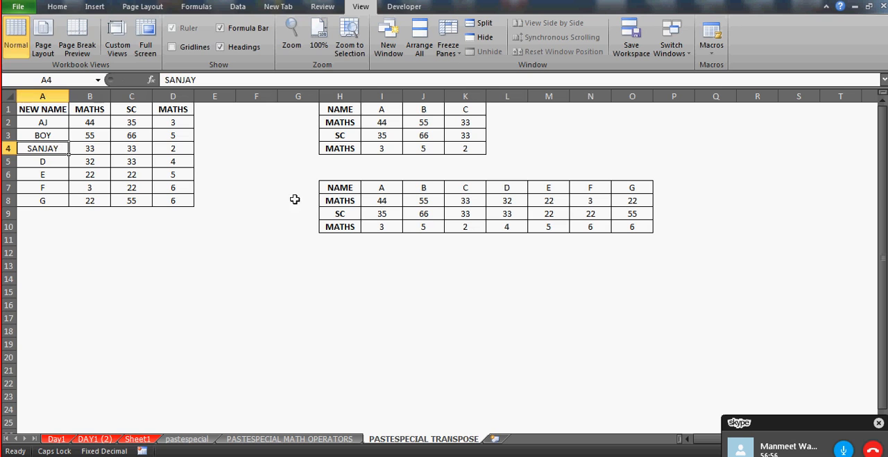
Check the headings H7:H10 of the transposed table against the edited source table
left_click(342, 200)
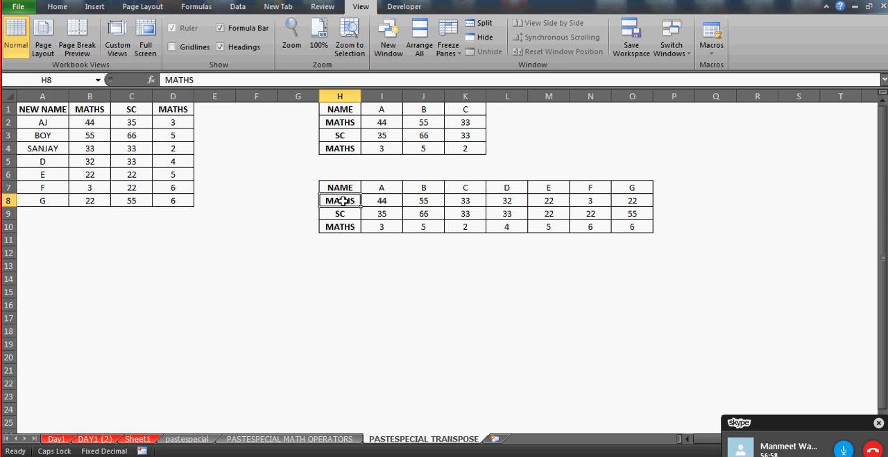
key("Up")
key("shift+Down")
key("shift+Down")
key("shift+Down")
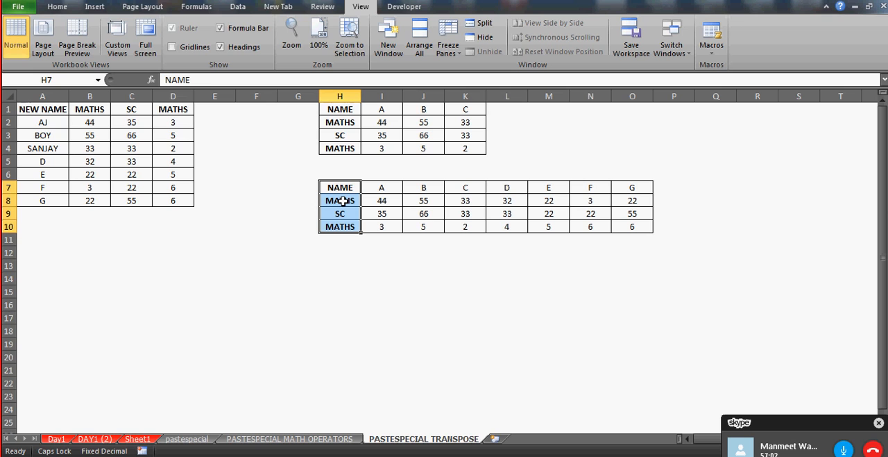
Copy the edited marks table A1:D8 and paste it transposed with Paste Special over the table starting at H7
left_click(43, 111)
key("shift+Down")
key("shift+Down")
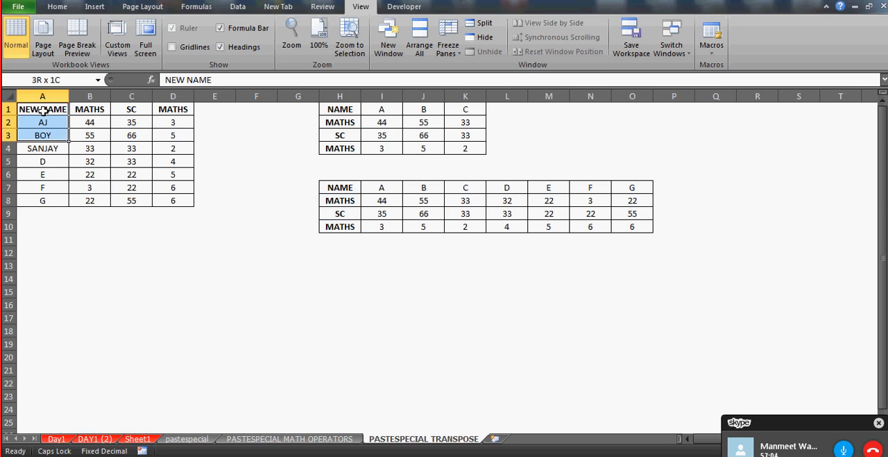
key("shift+Down")
key("shift+Up")
key("shift+Up")
key("shift+Up")
key("shift+Down")
key("shift+Down")
key("shift+Down")
key("shift+Down")
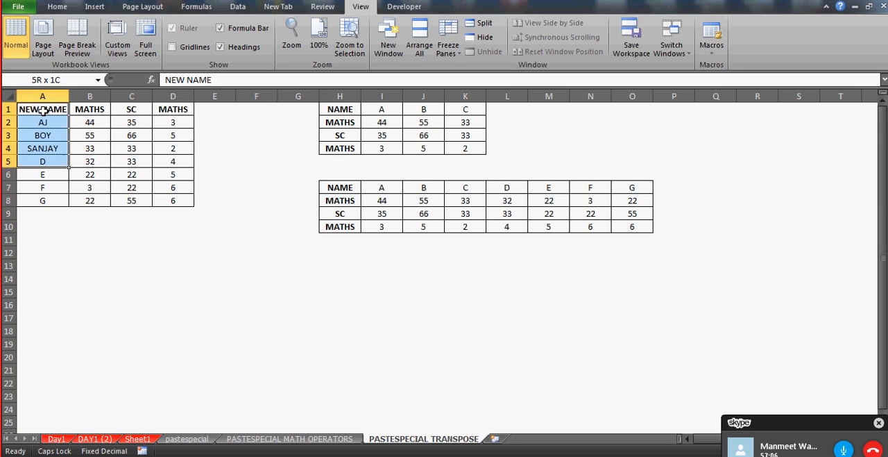
key("shift+Down")
key("shift+Down")
key("shift+Down")
key("shift+Right")
key("shift+Right")
key("shift+Right")
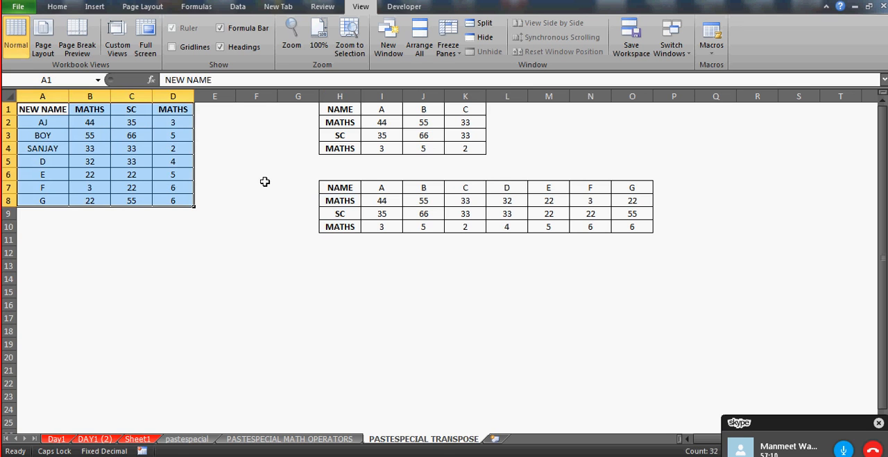
key("ctrl+c")
left_click(351, 189)
key("ctrl+alt+v")
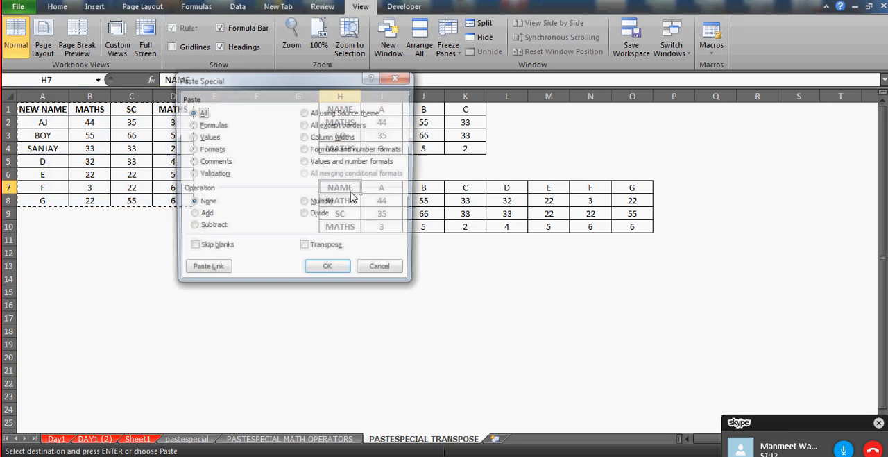
left_click(321, 247)
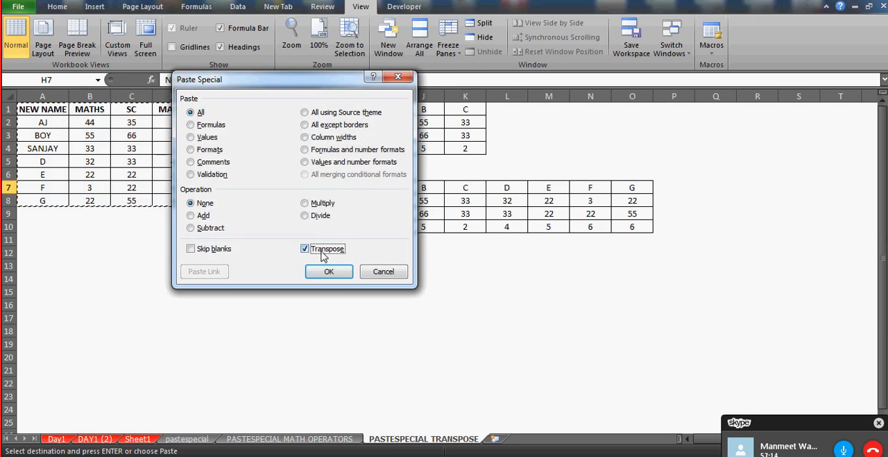
left_click(325, 271)
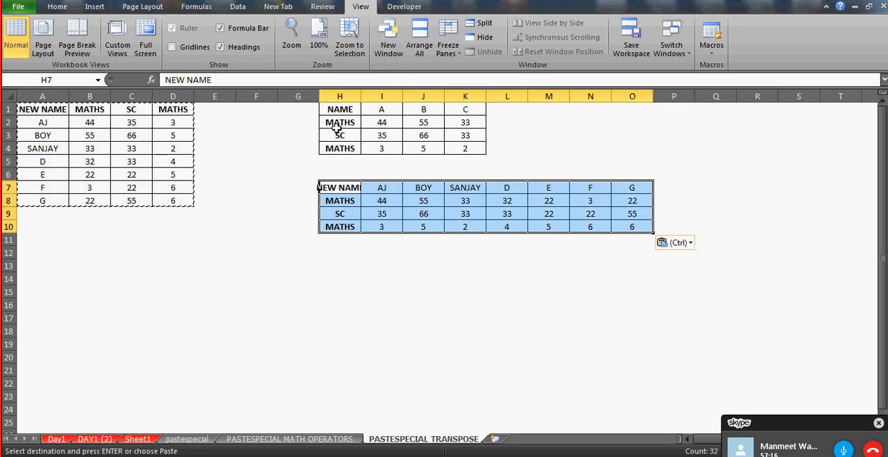
Auto-fit the width of column H and end the copy mode
double_click(362, 99)
left_click(358, 218)
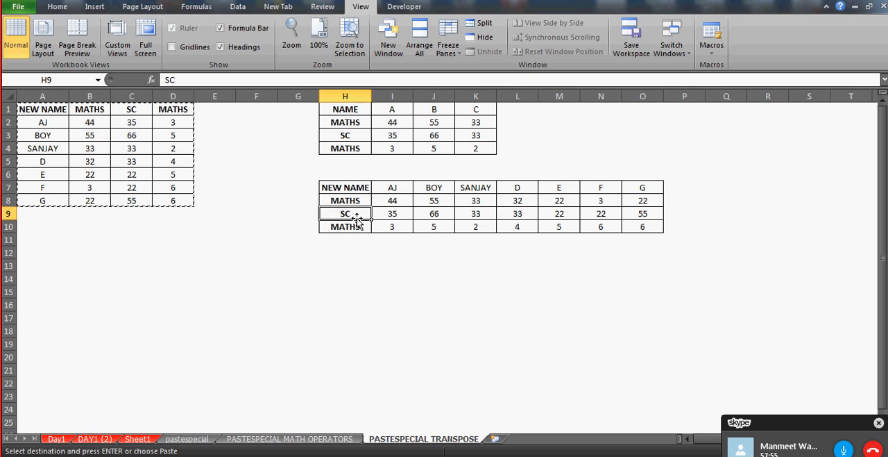
key("Escape")
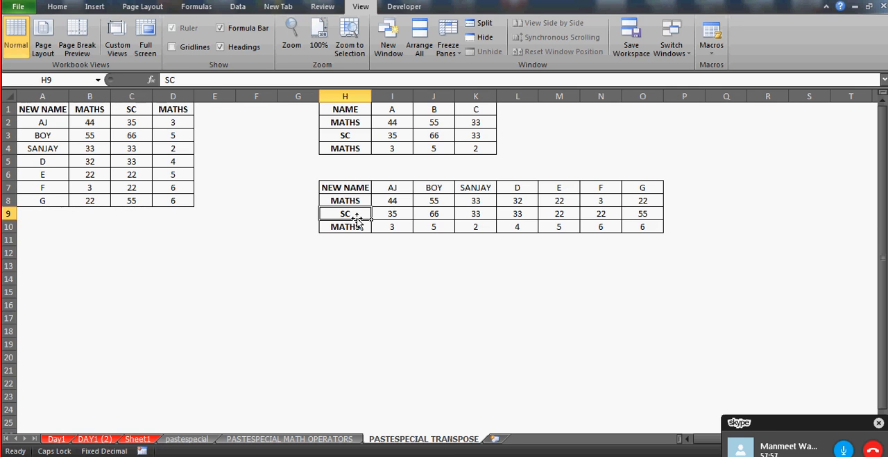
Copy the name column A1:A8, paste it transposed with Paste Special starting at E13, and widen column E to fit its header
left_click(38, 110)
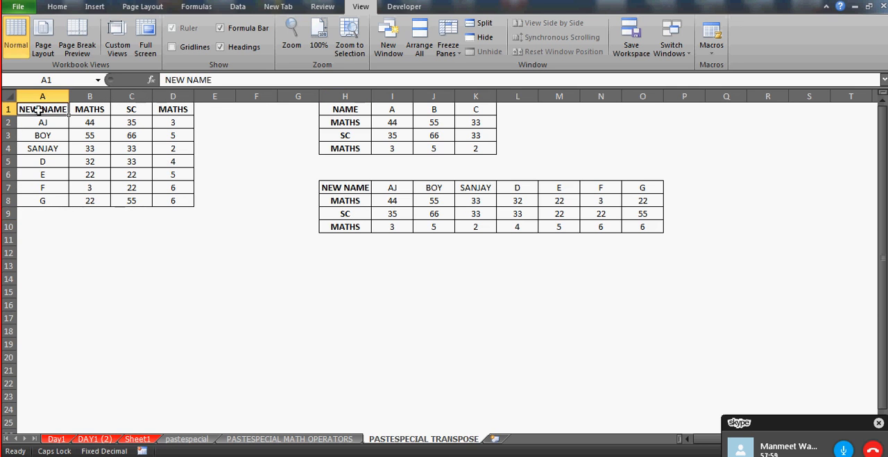
key("shift+Down")
key("shift+Down")
key("shift+Down")
key("shift+Down")
key("shift+Down")
key("shift+Down")
key("shift+Down")
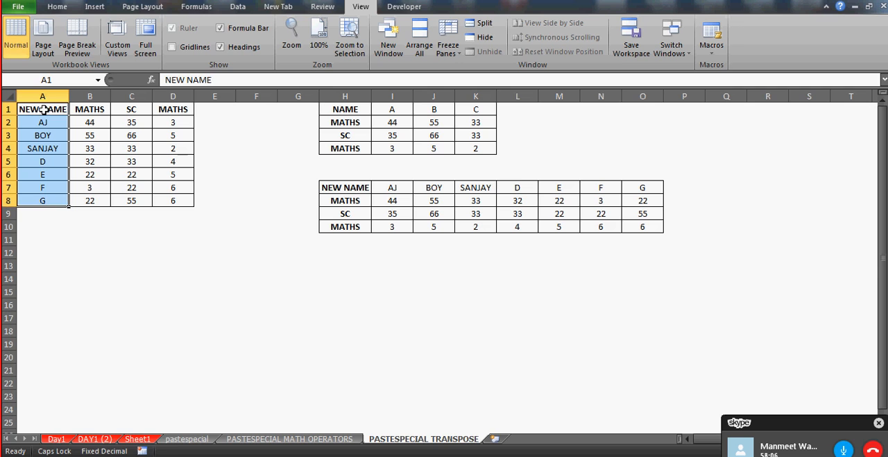
key("ctrl+c")
left_click(225, 271)
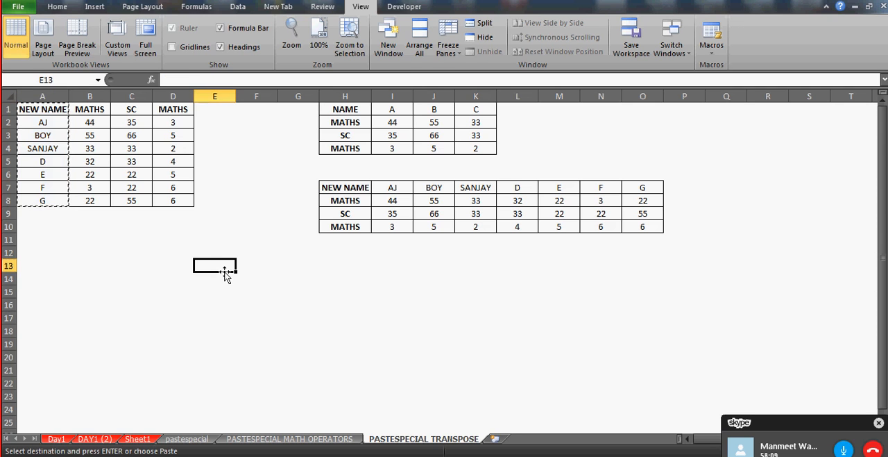
key("alt+e")
key("s")
key("e")
key("Return")
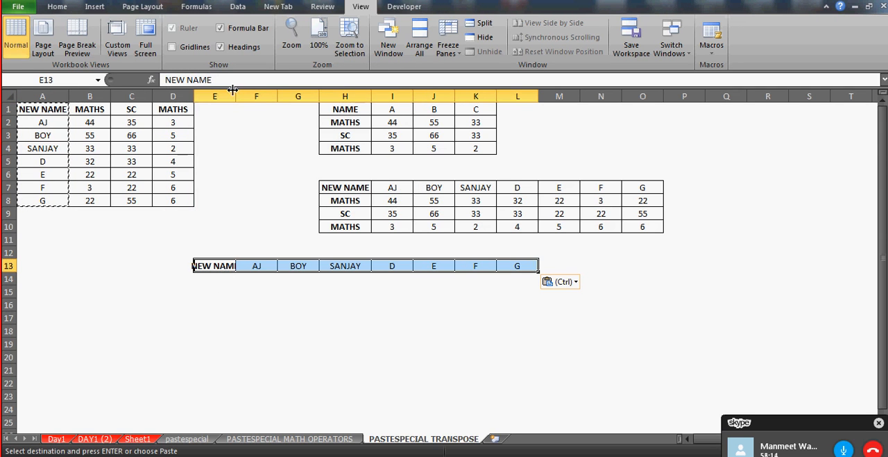
left_click_drag(236, 97, 247, 97)
Enter a different first name in A2, check the corresponding transposed cell F13, and undo the edit
left_click(60, 121)
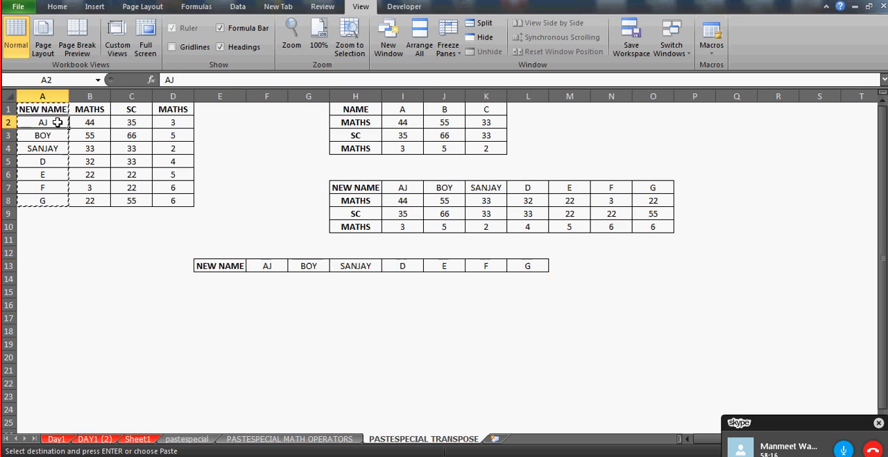
type("SA")
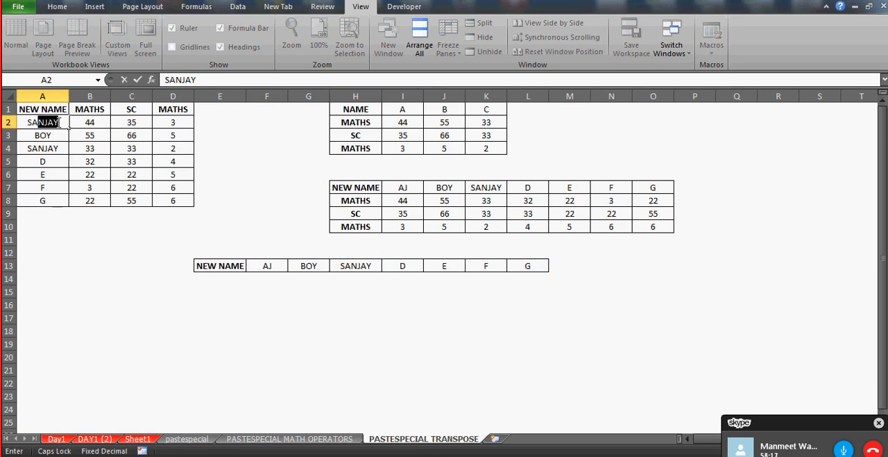
key("Return")
left_click(269, 266)
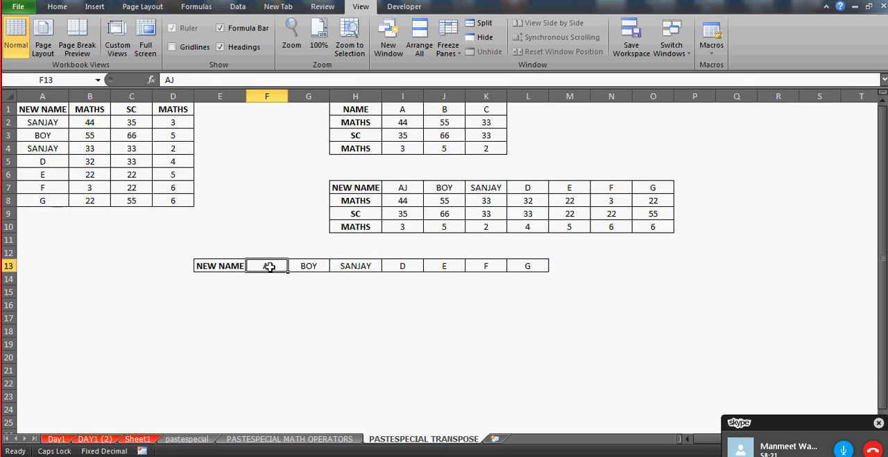
key("ctrl+z")
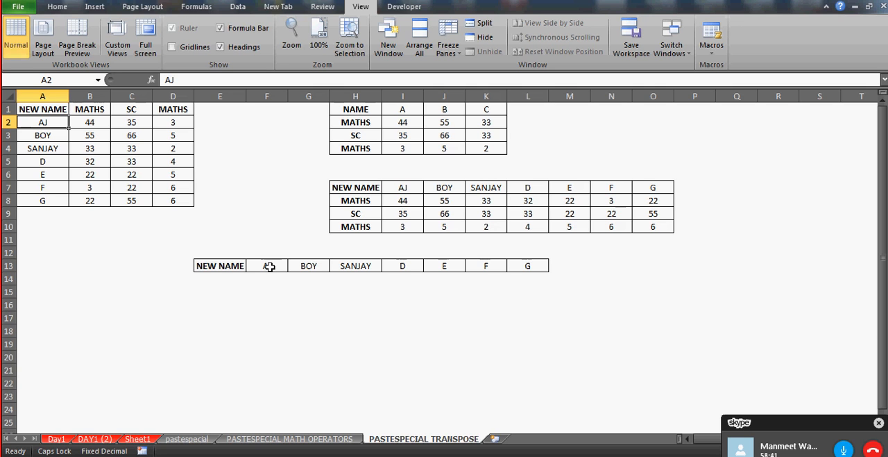
Compare the source names in A2:A8 with the transposed name row in E13:L13
left_click(232, 275)
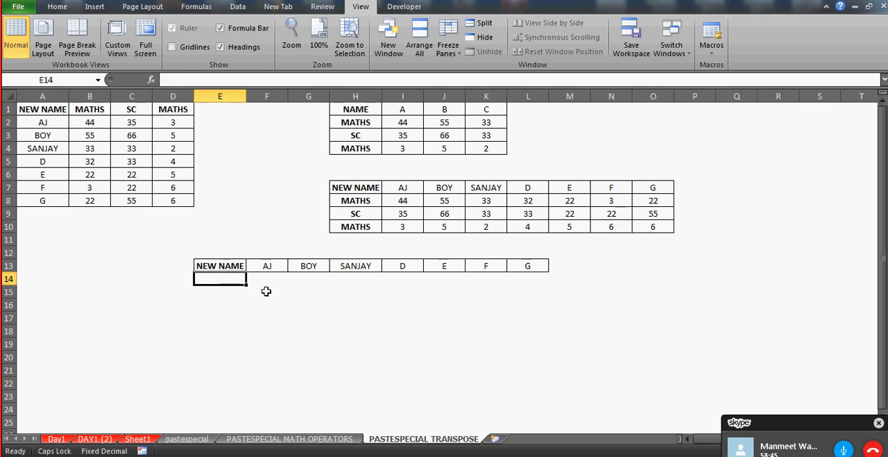
left_click(40, 111)
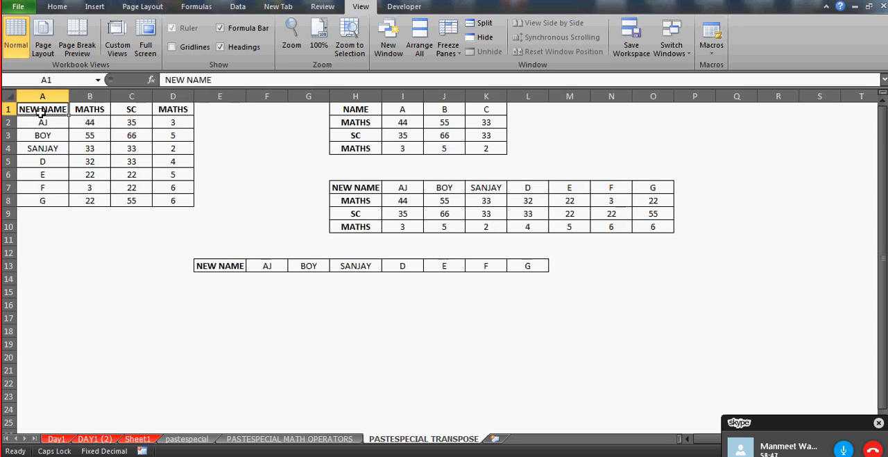
key("Down")
key("shift+Down")
key("shift+Down")
key("shift+Down")
key("shift+Down")
key("shift+Down")
key("shift+Down")
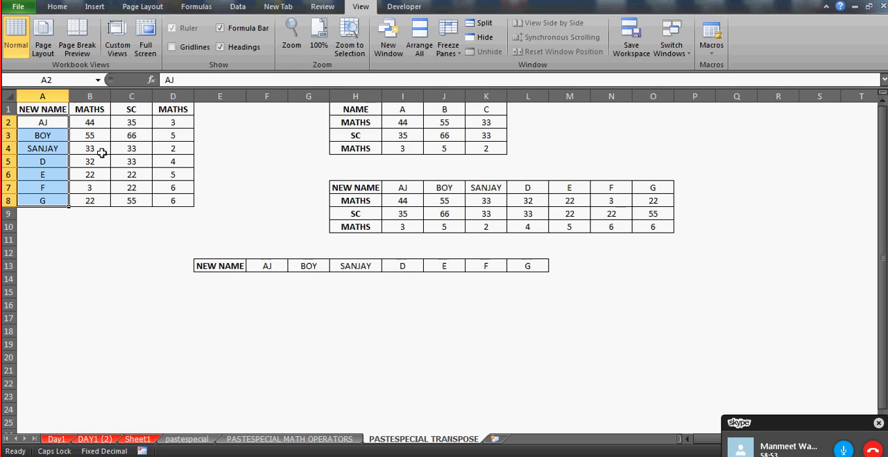
left_click(214, 264)
key("Right")
key("Right")
key("Right")
key("Right")
key("Right")
key("Right")
key("Right")
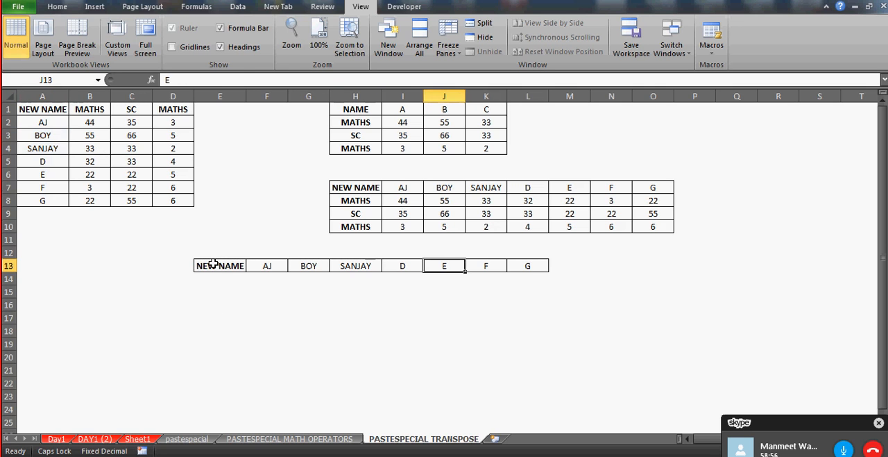
left_click(42, 111)
key("Down")
key("Down")
key("Down")
key("Down")
key("Down")
key("Down")
key("Down")
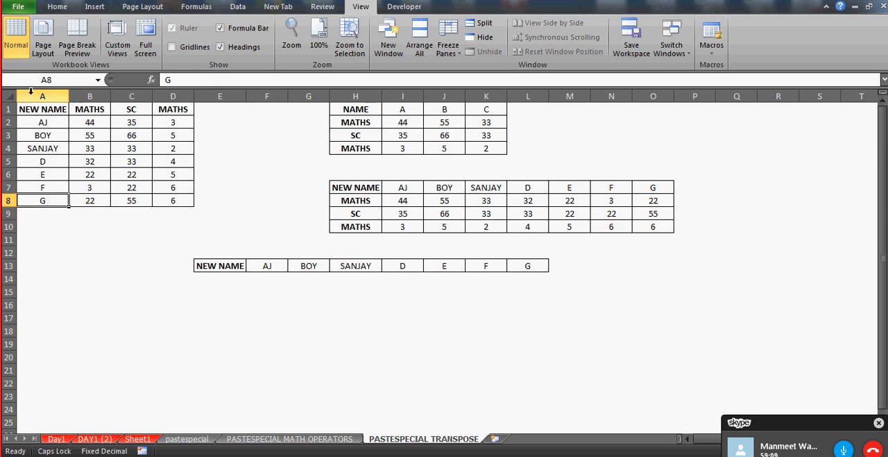
left_click(42, 111)
key("Down")
key("Down")
key("Down")
key("Down")
key("Down")
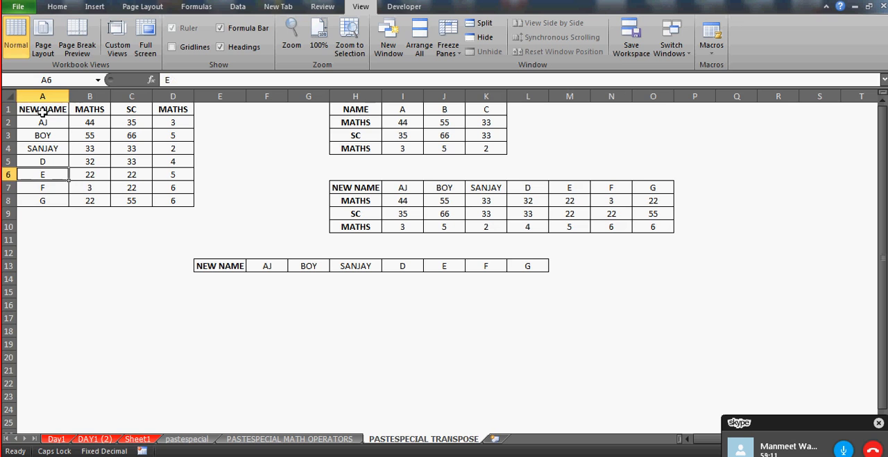
left_click(215, 302)
key("shift+Right")
key("shift+Right")
key("shift+Right")
key("shift+Right")
key("shift+Right")
key("shift+Right")
key("shift+Right")
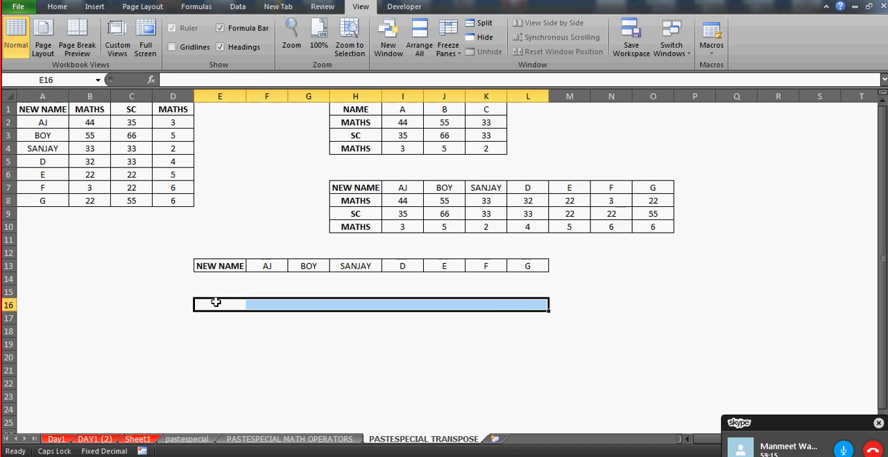
left_click(194, 81)
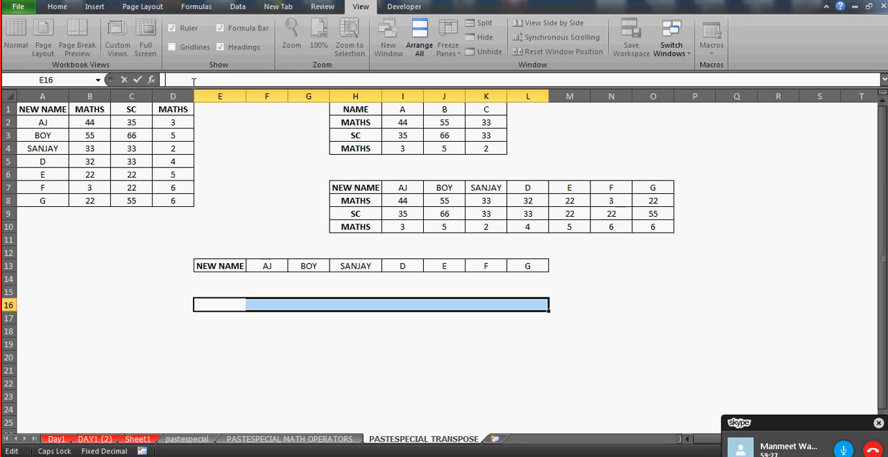
type("=")
key("Escape")
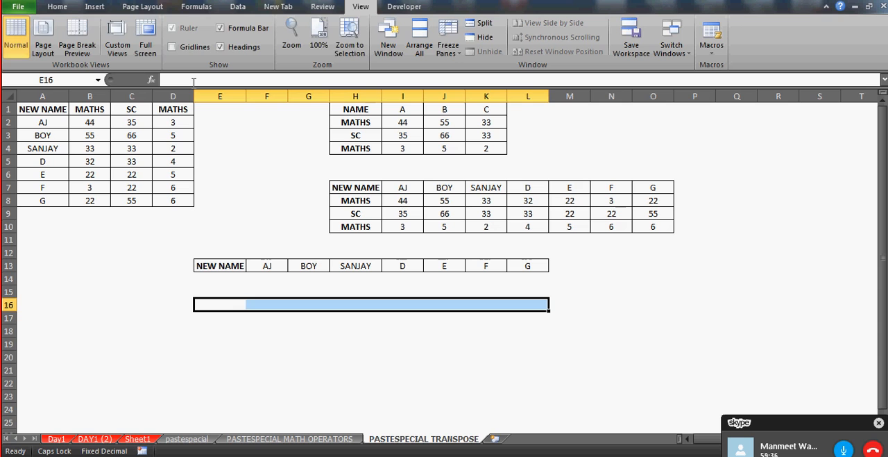
Enter a formula in B15 that adds cells B8 and C7, and check the source cell B7
left_click(105, 290)
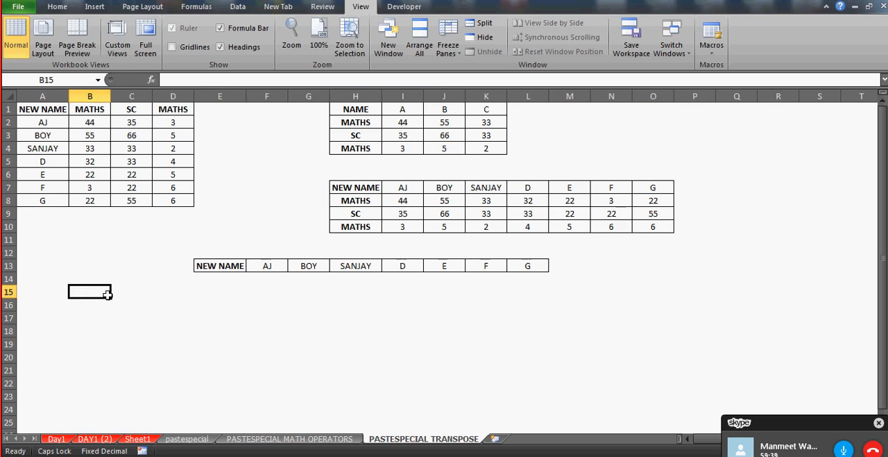
type("=")
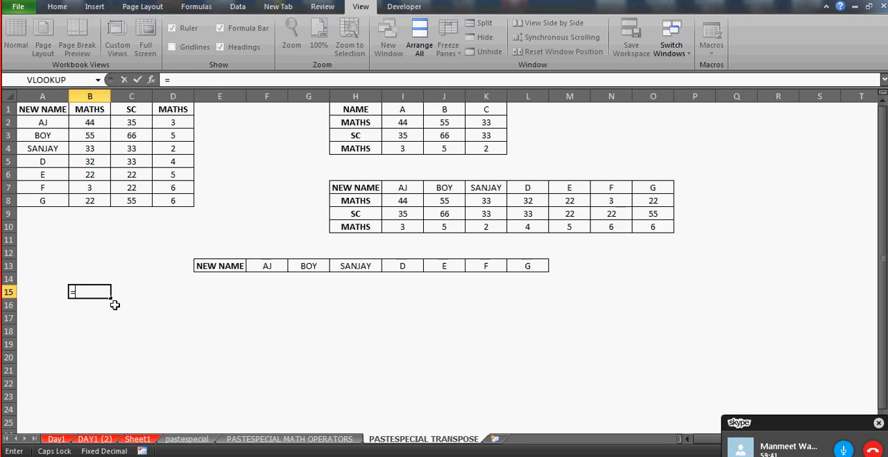
left_click(97, 198)
type("+")
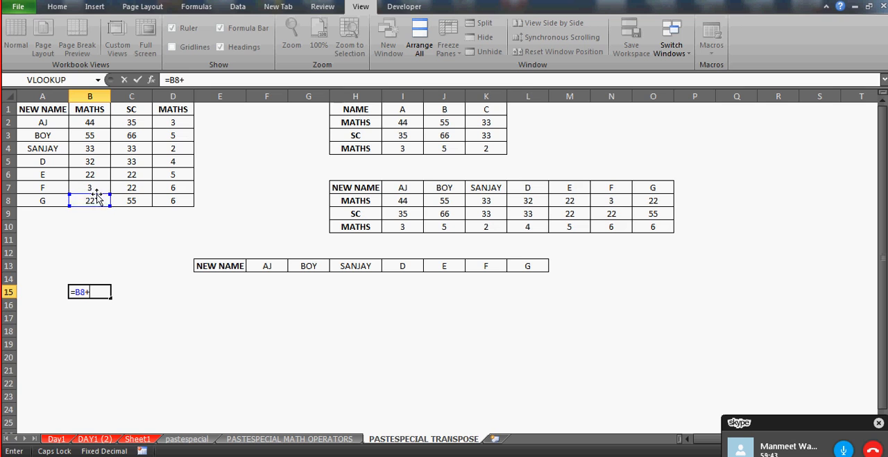
left_click(122, 183)
key("Return")
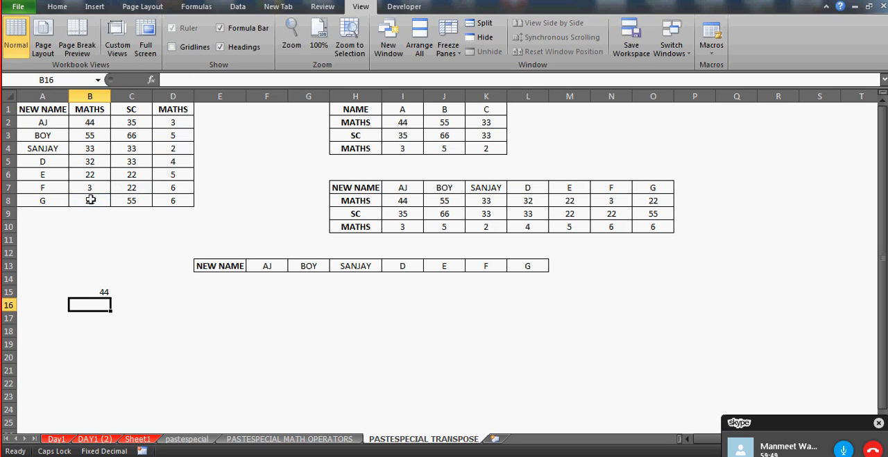
left_click(88, 186)
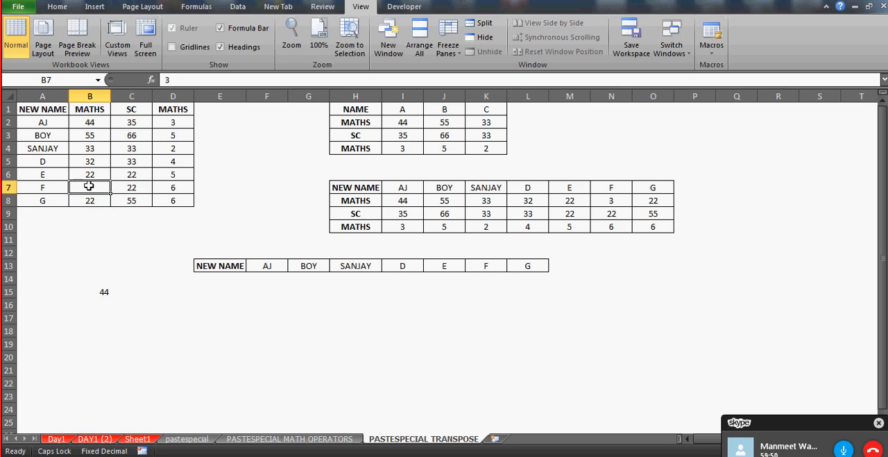
Enter the formula =A4 in D19 to link it to the name in the source table
left_click(174, 344)
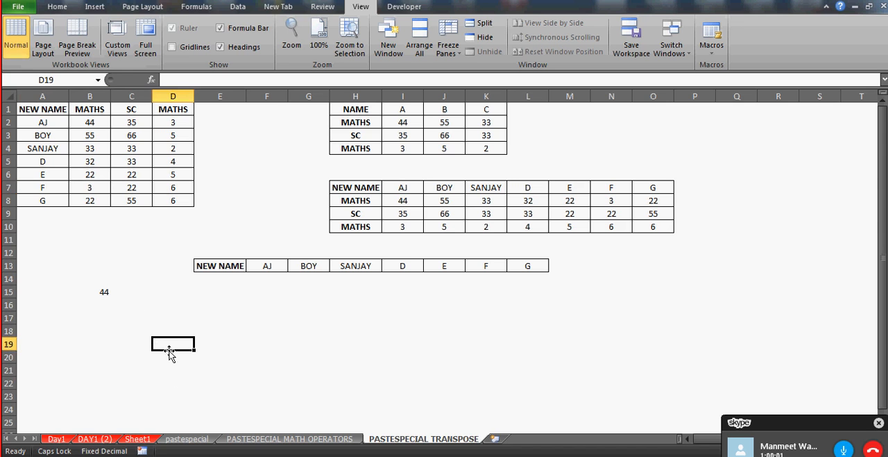
type("=")
left_click(56, 143)
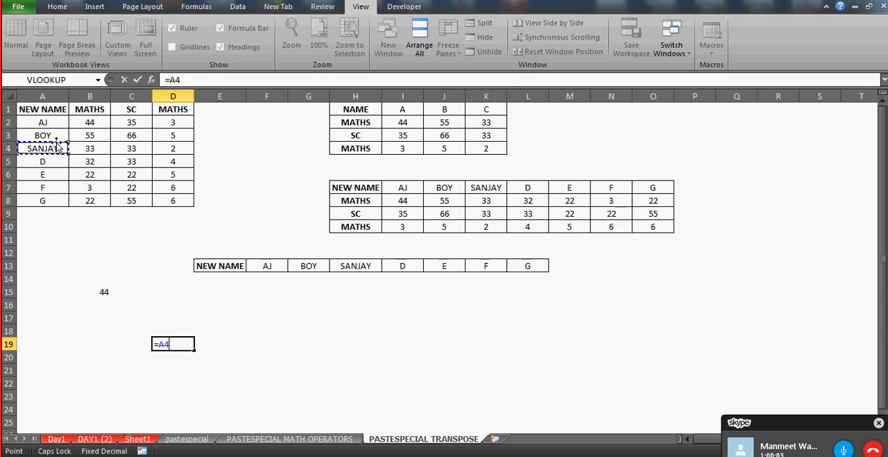
key("Return")
key("Up")
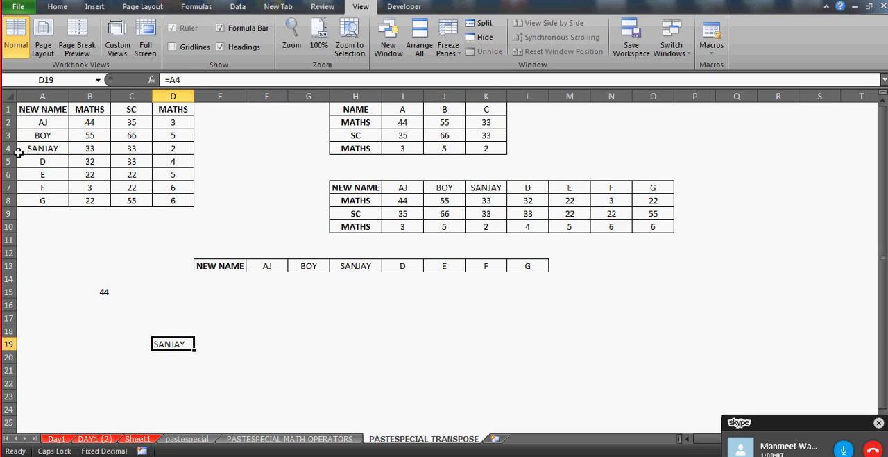
Replace the name in A4 with a different first name and check the linked cell D19
left_click(41, 149)
type("AJAY")
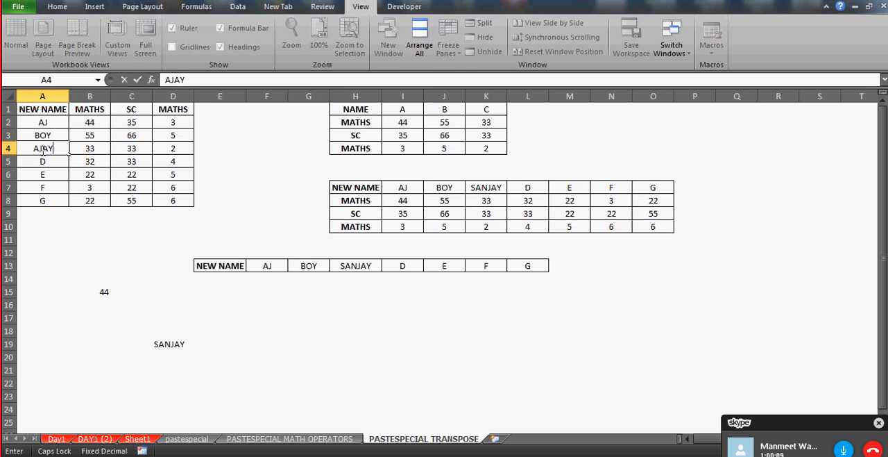
key("Return")
left_click(162, 345)
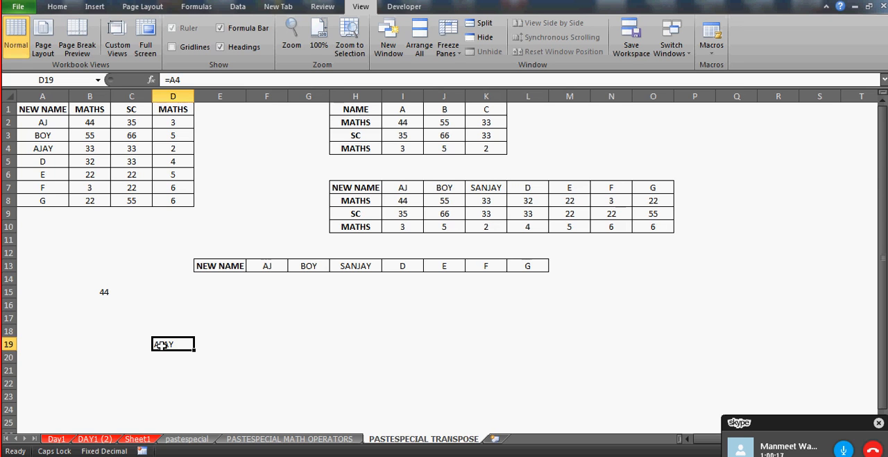
Enter a formula in G20 that links to cell B13 on the Day1 sheet
left_click(320, 355)
type("=")
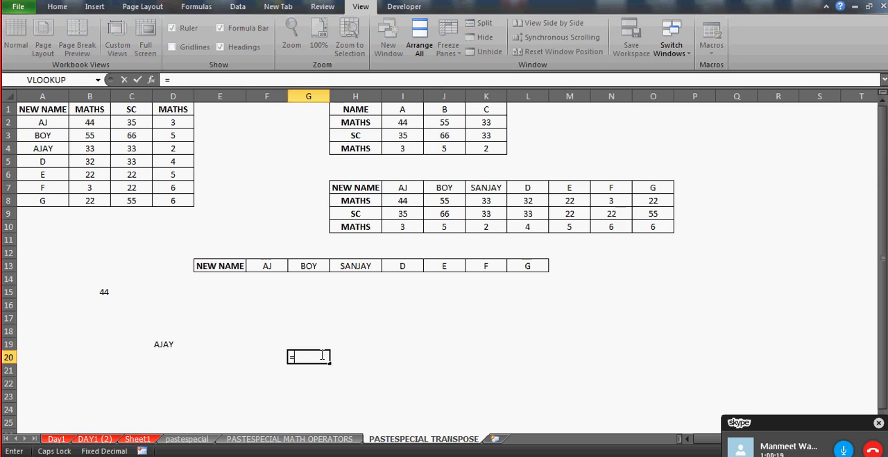
left_click(56, 439)
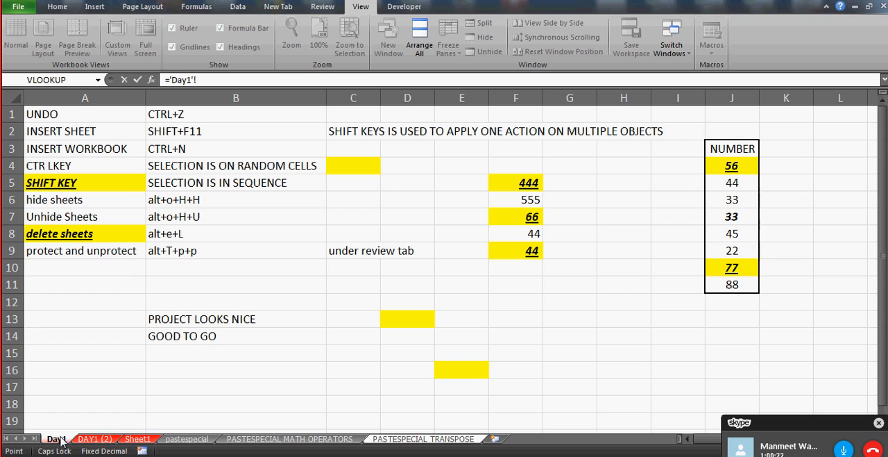
left_click(234, 317)
key("Return")
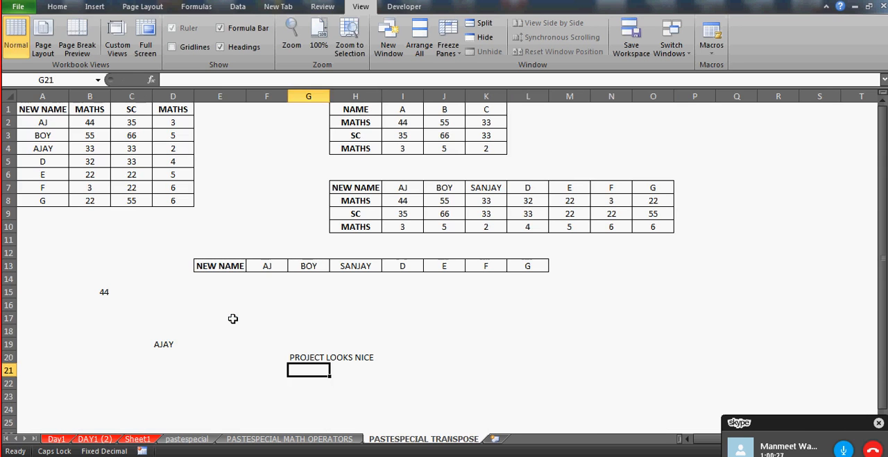
key("Up")
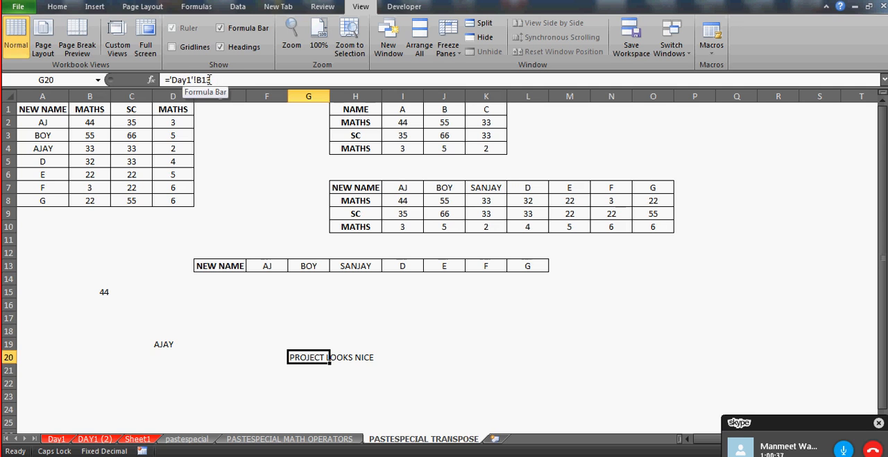
On the Day1 sheet, extend the text in B13 to PROJECT LOOKS NICE AND BETTER
left_click(59, 439)
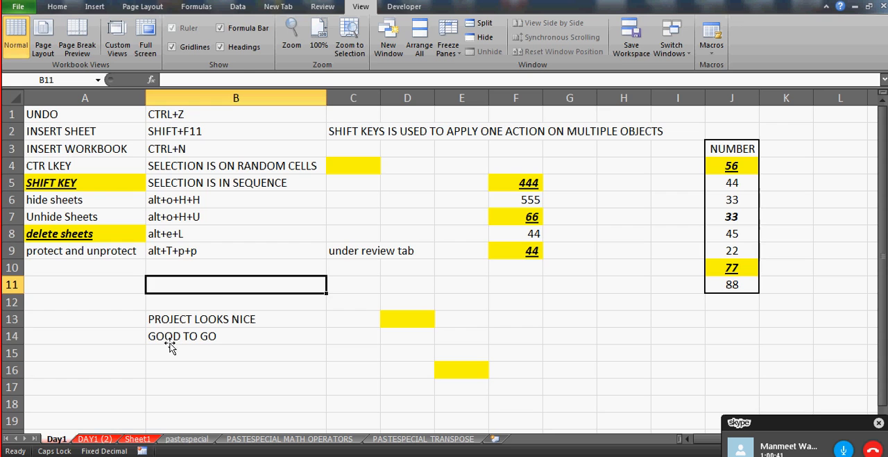
left_click(191, 319)
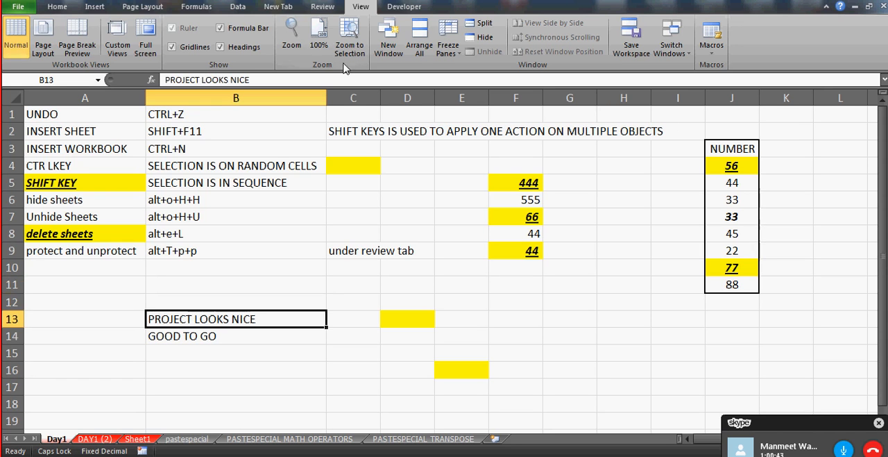
left_click(277, 77)
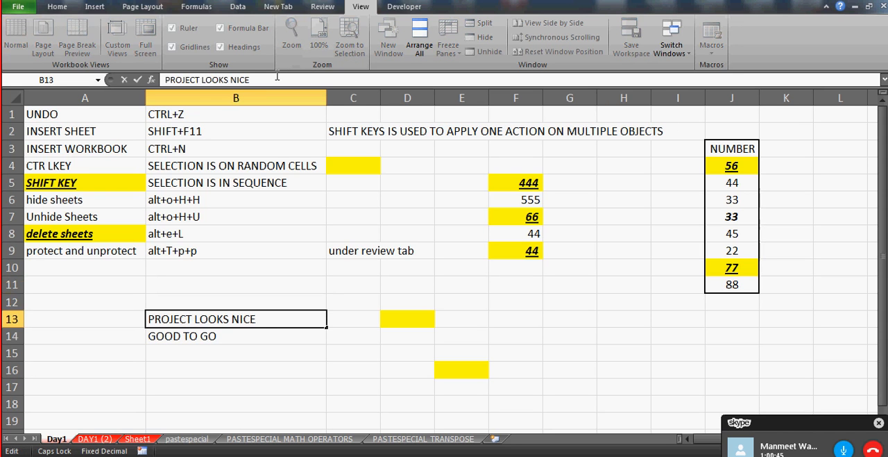
type("AND BE")
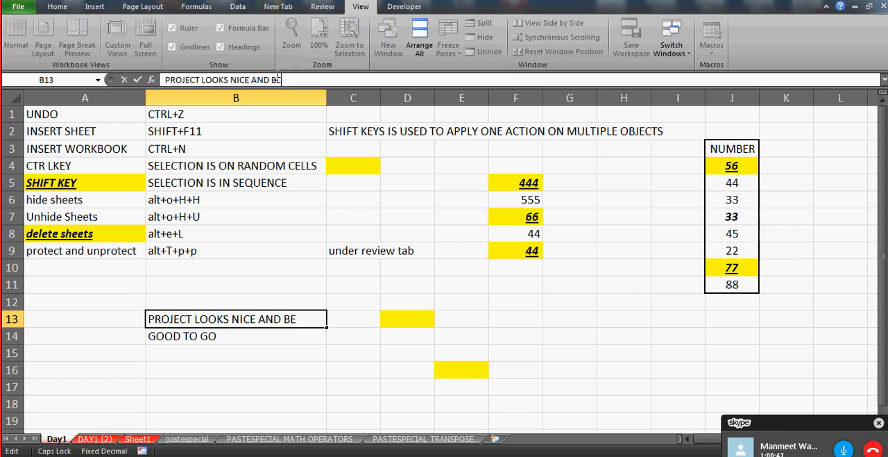
type("TTER")
key("Return")
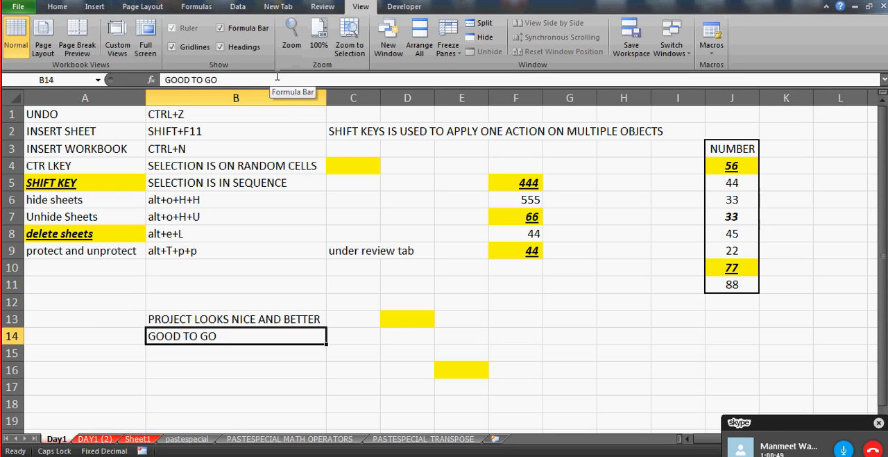
Return to the PASTESPECIAL TRANSPOSE sheet and check the linked cell G20
left_click(397, 440)
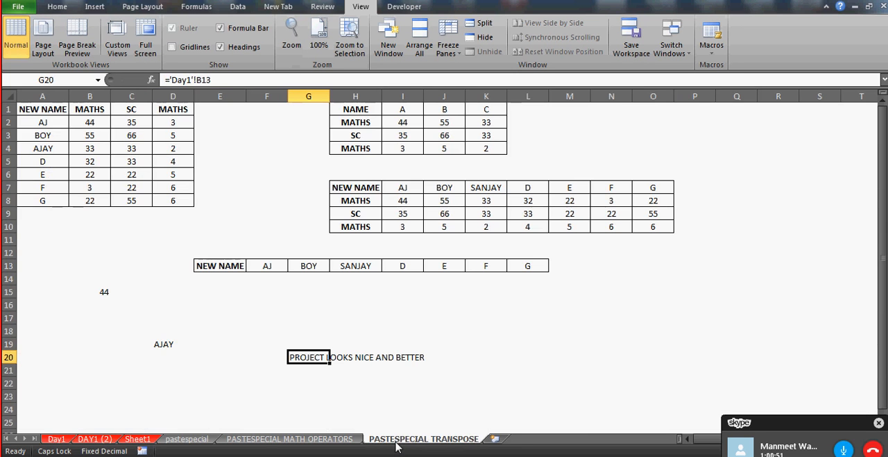
key("Right")
key("Left")
left_click(311, 375)
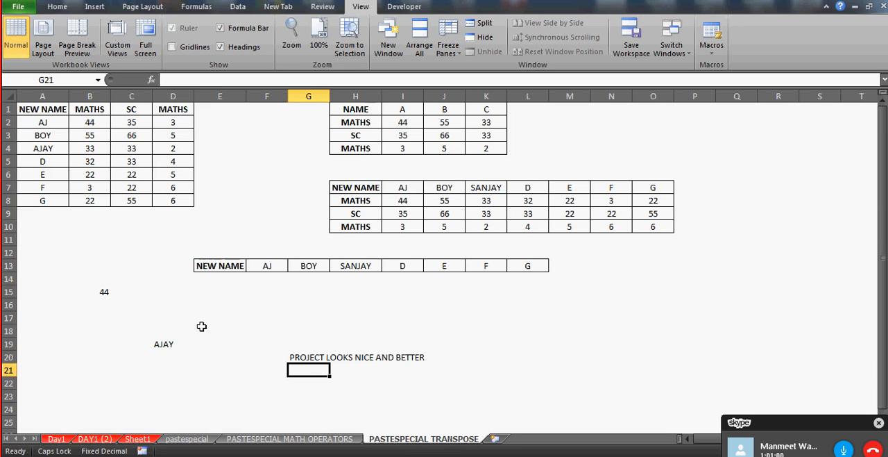
left_click(312, 359)
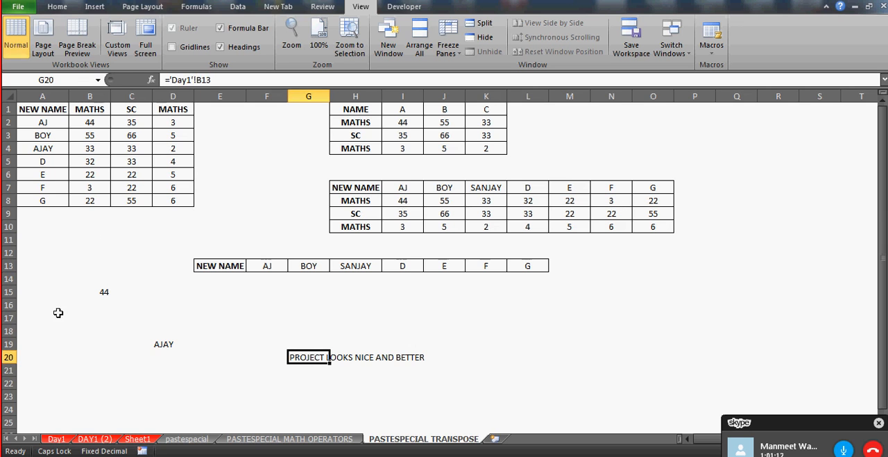
Enter the label SUM in cell A19
left_click(46, 340)
type("SUM")
key("Return")
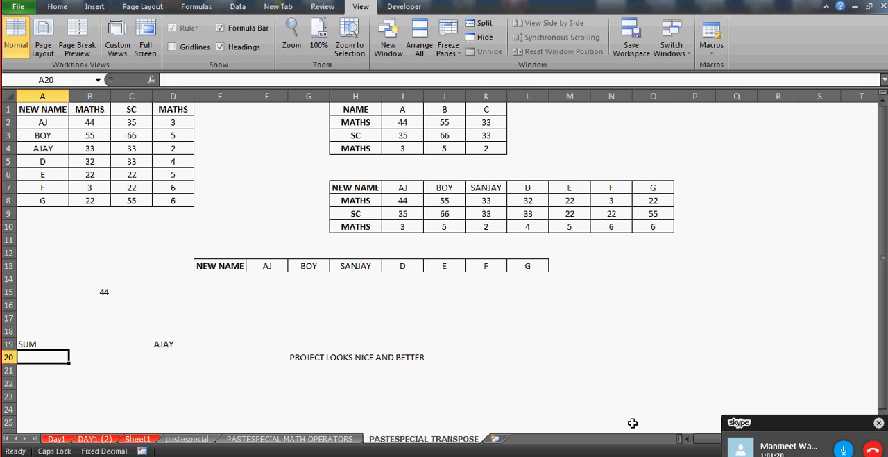
Move the call window clear of the zoom controls and zoom in on the worksheet
left_click_drag(799, 424, 712, 456)
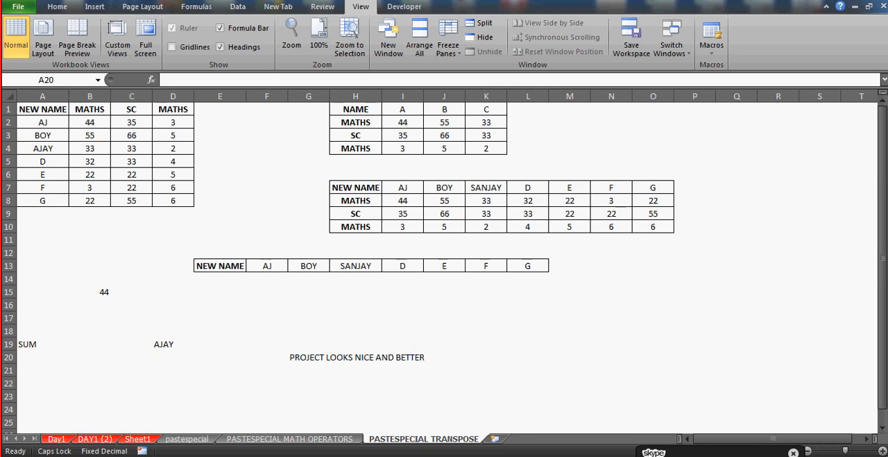
left_click(883, 451)
left_click(883, 451)
left_click(883, 452)
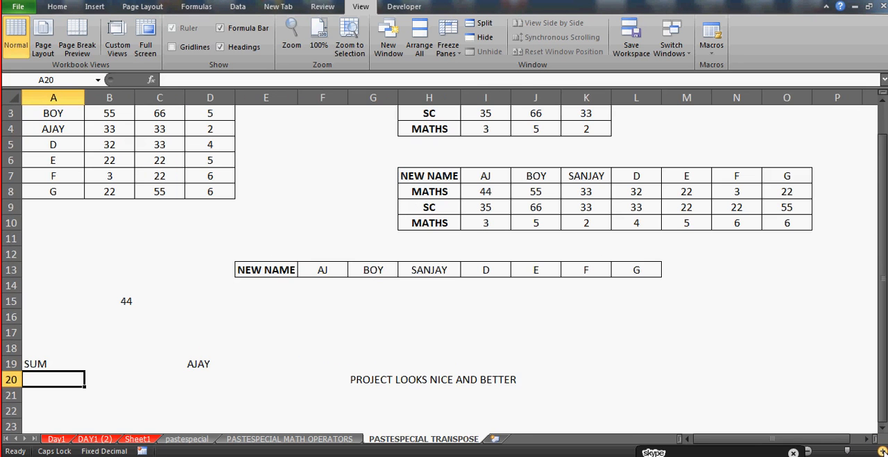
left_click_drag(886, 231, 885, 231)
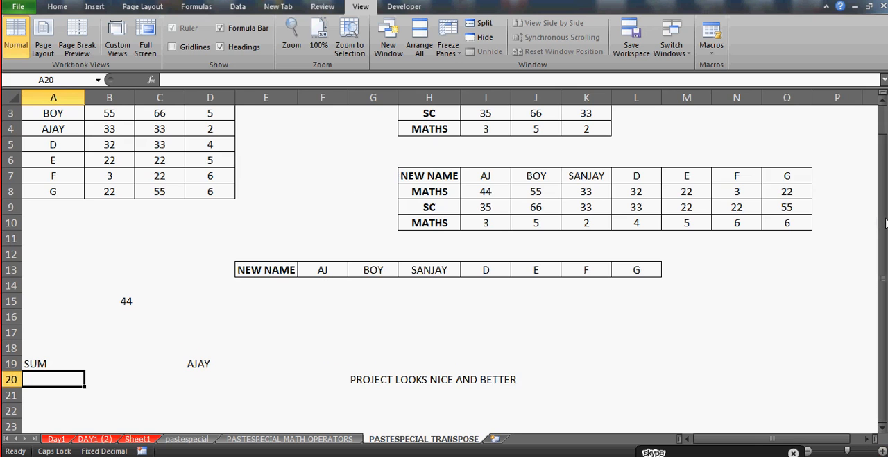
left_click(883, 451)
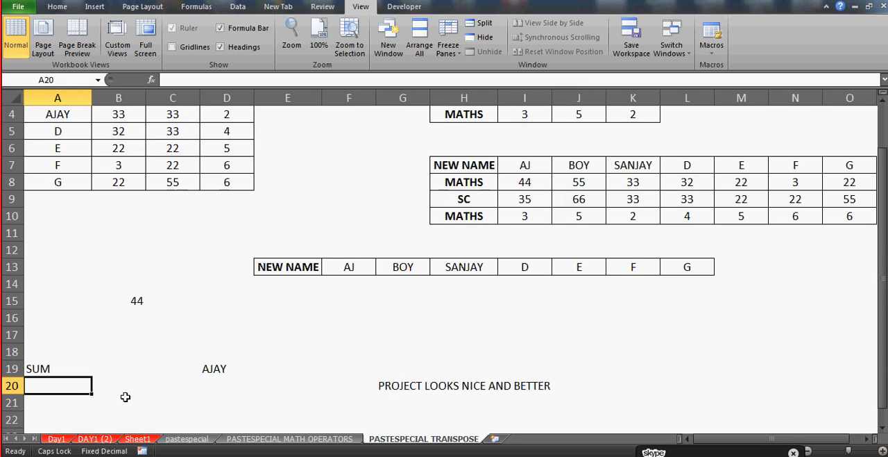
Clear the SUM label from cell A19 and go back to cell A1 of the marks table
left_click(34, 364)
key("Delete")
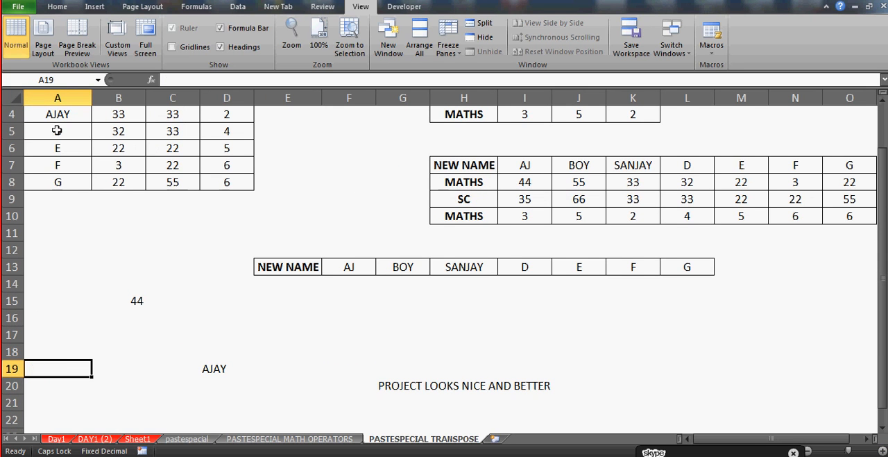
left_click(63, 204)
key("ctrl+Up")
key("ctrl+Up")
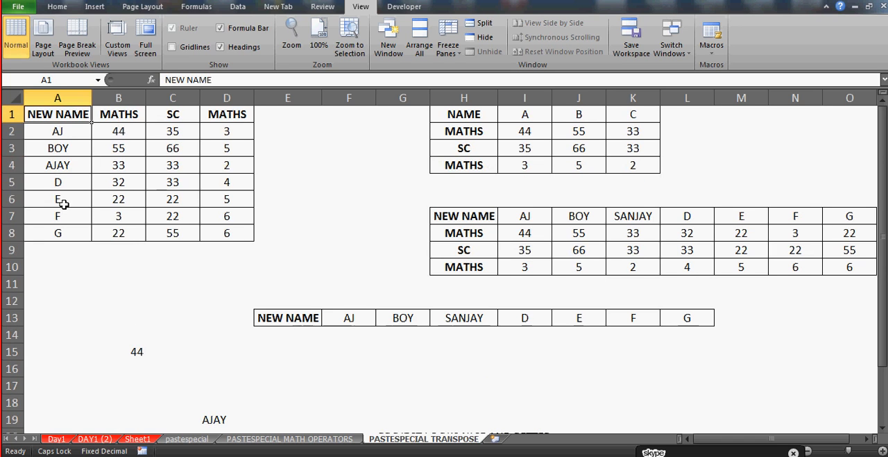
Enter the label TOTAL in cell A9 below the name column and select cell B9 beside it
left_click_drag(117, 132, 110, 231)
left_click(74, 248)
type("TOTAL")
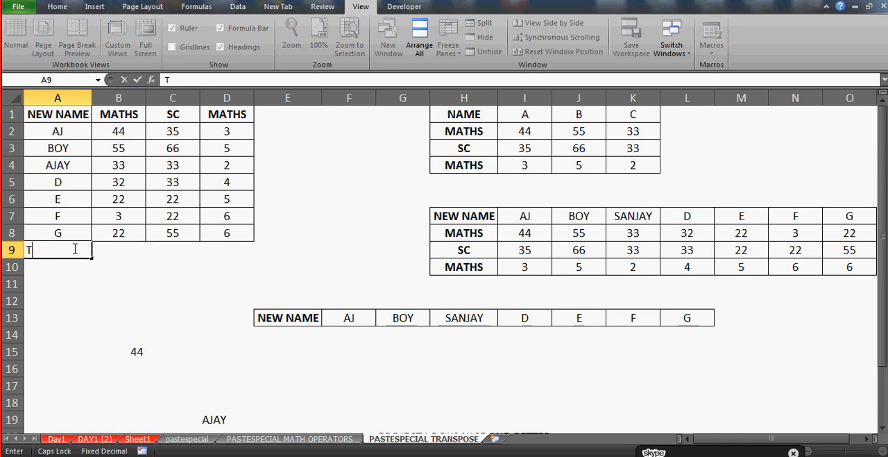
key("Return")
key("Up")
key("Right")
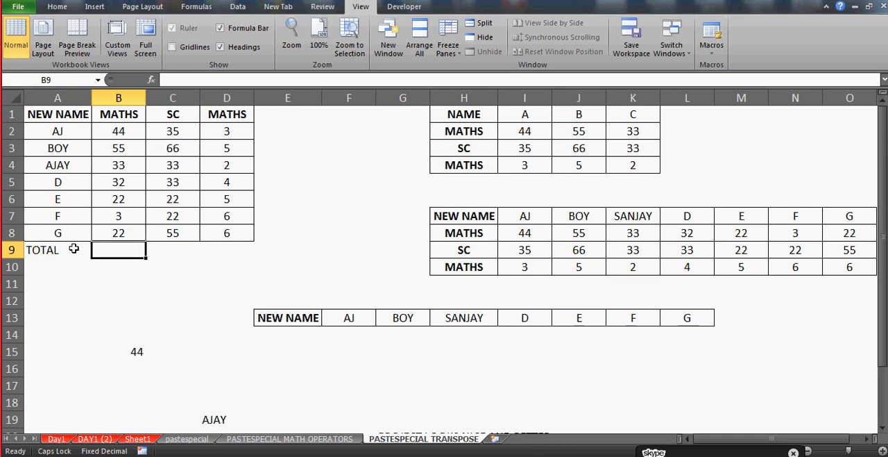
Try entering =SUM without any arguments in cell B9 and clear the cell again
type("=SU")
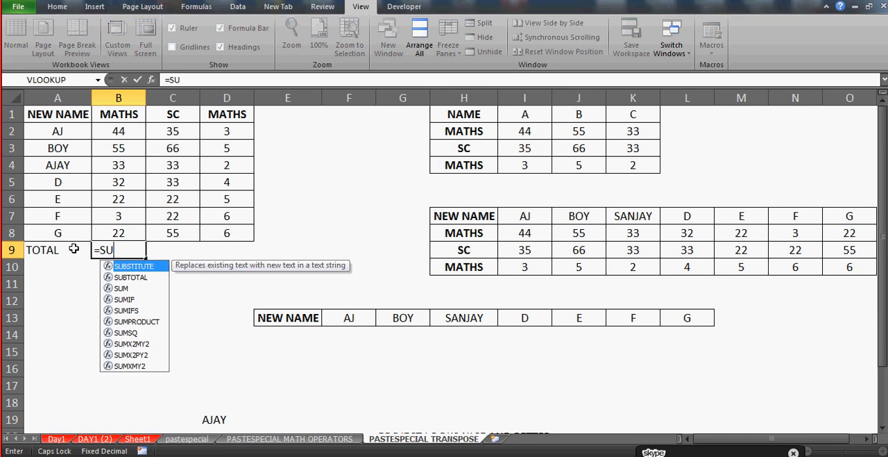
type("M")
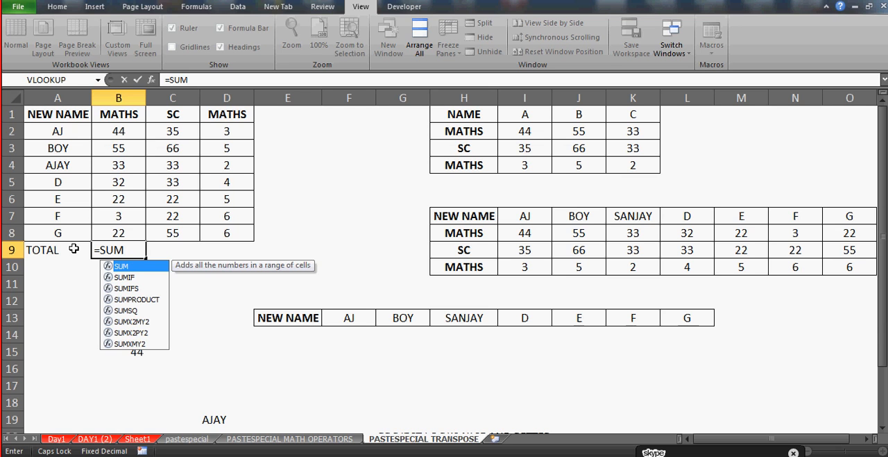
key("Return")
key("Up")
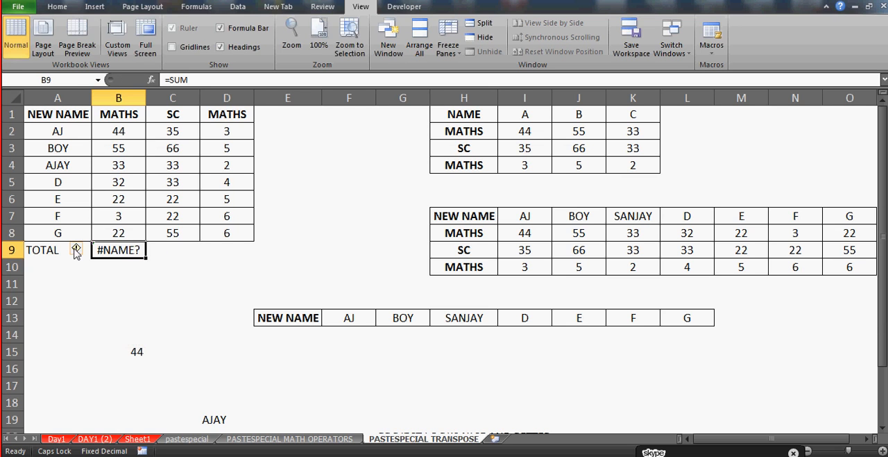
key("Delete")
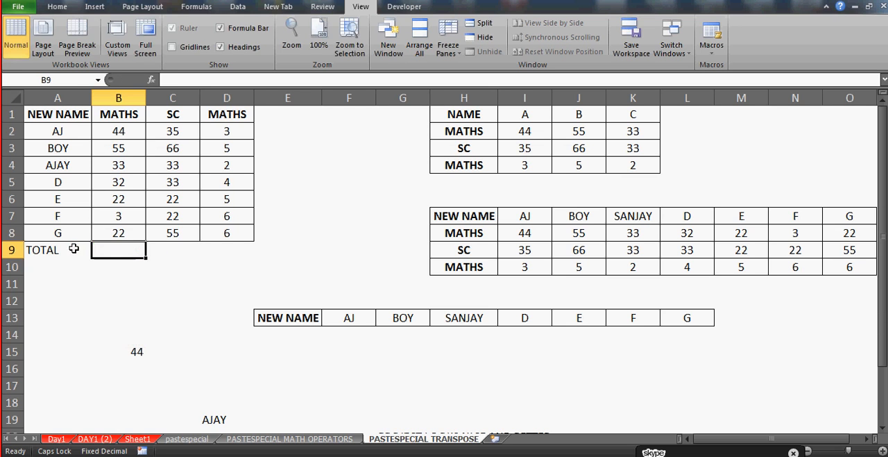
Open Insert Function for cell B9 and look through the Most Recently Used functions
left_click(151, 80)
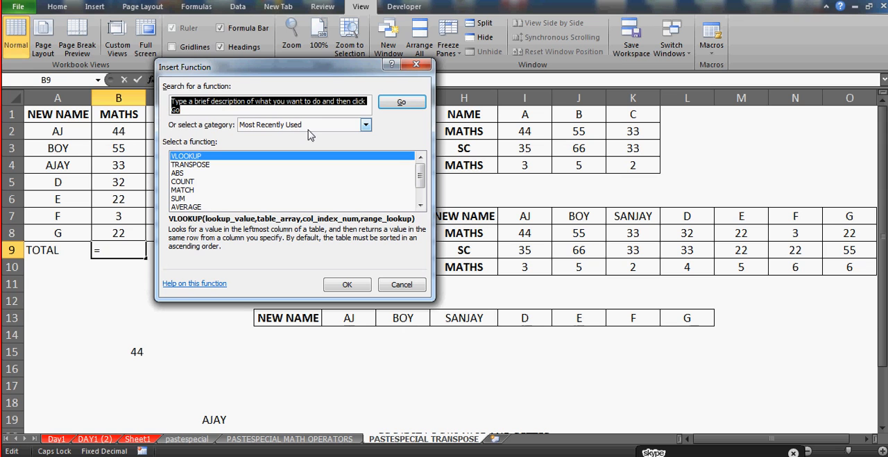
left_click(191, 165)
key("Down")
key("Down")
key("Down")
key("Down")
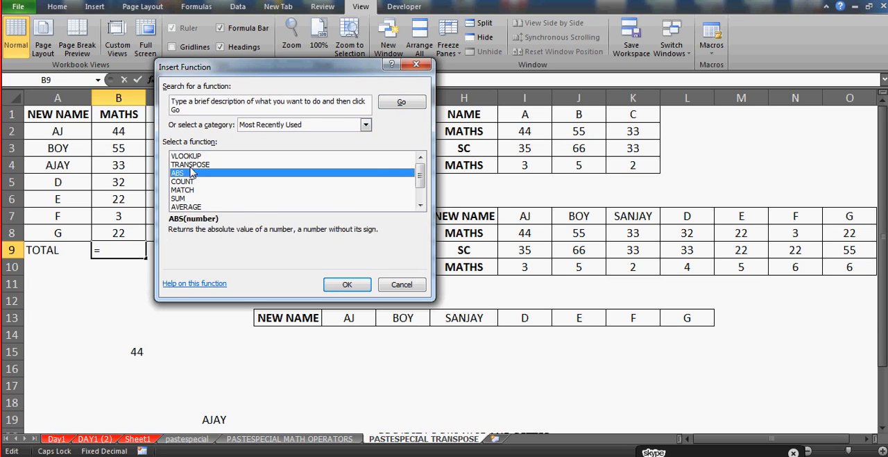
key("Down")
key("Down")
key("Down")
key("Down")
key("Up")
key("Up")
key("Up")
key("Up")
key("Up")
key("Up")
key("Up")
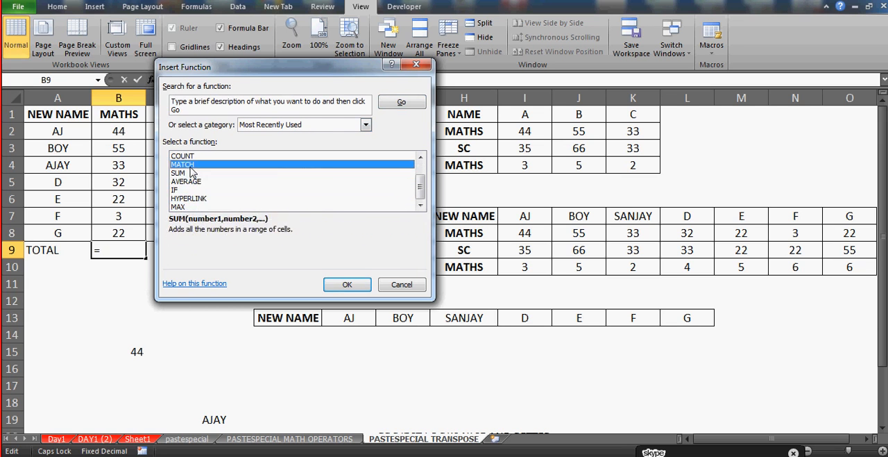
key("Up")
key("Up")
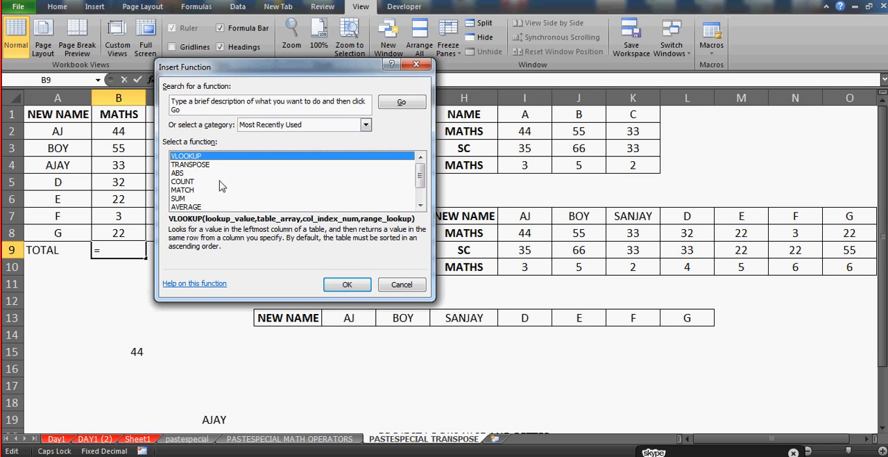
key("Down")
key("Down")
key("Down")
key("Down")
key("Down")
key("Down")
key("Down")
key("Down")
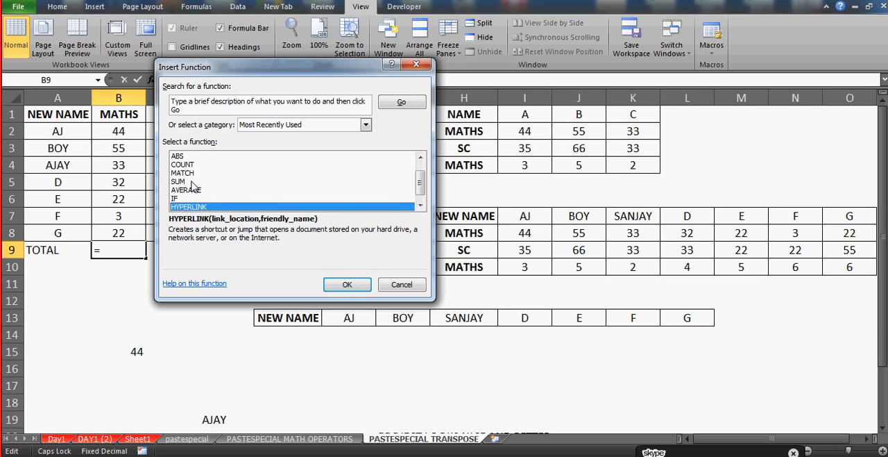
Change the function category to All and browse down through the complete function list
left_click(366, 125)
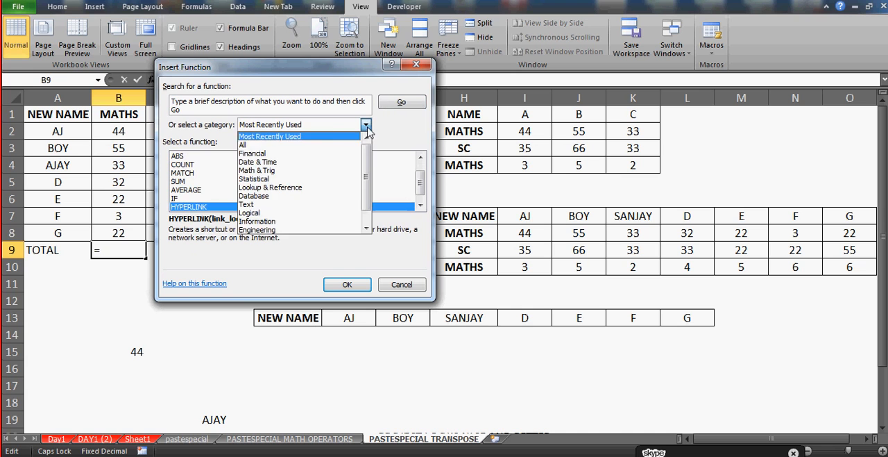
left_click(332, 144)
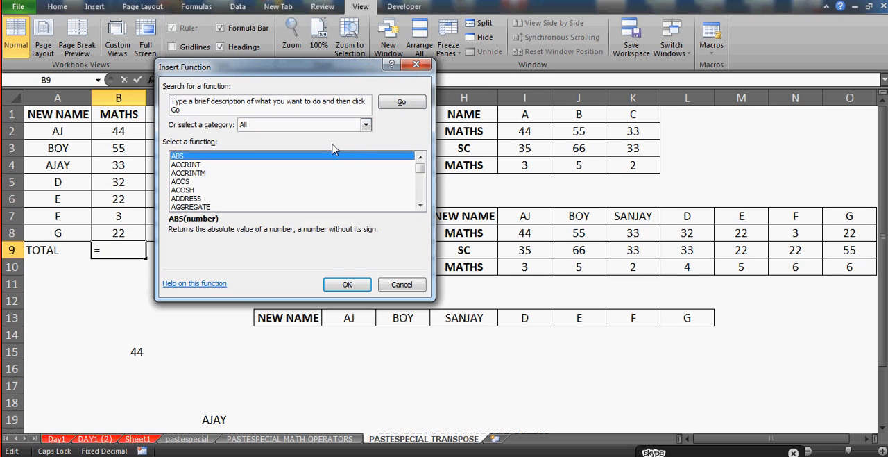
key("Down")
key("Down")
key("Down")
key("Down")
key("Down")
key("Down")
key("Down")
key("Down")
key("Down")
key("Down")
key("Down")
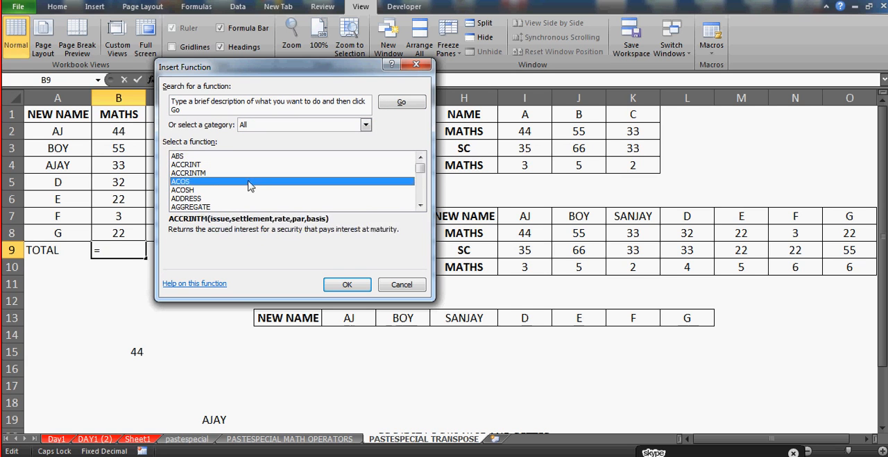
key("Down")
key("Down")
key("Down")
key("Down")
key("Down")
key("Down")
key("Down")
key("Down")
key("Down")
key("Down")
key("Down")
key("Down")
key("Down")
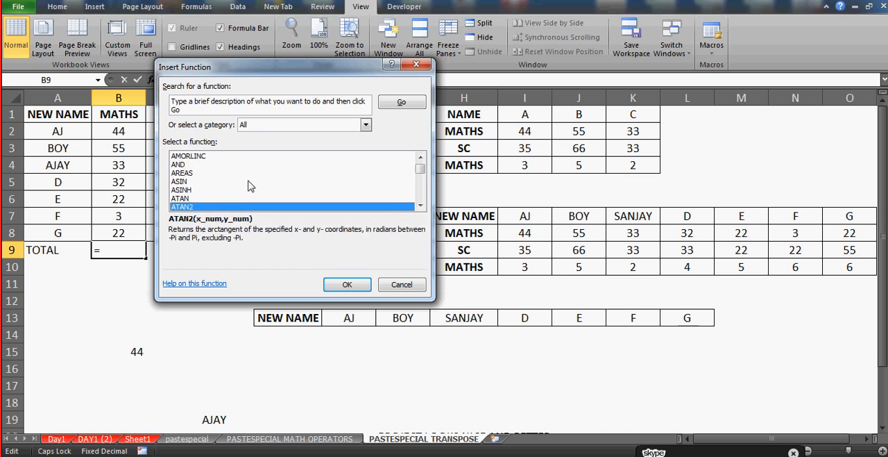
key("Down")
key("Down")
key("Down")
key("Down")
key("Down")
key("Down")
key("Down")
key("Down")
key("Down")
key("Down")
key("Down")
key("Down")
key("Down")
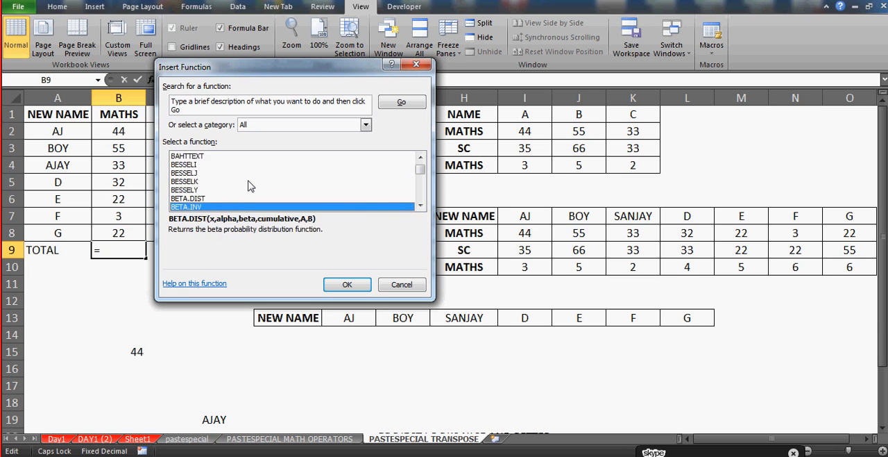
key("Down")
key("Down")
key("Down")
key("Down")
key("Down")
key("Down")
key("Down")
key("Down")
key("Down")
key("Down")
key("Down")
key("Down")
key("Down")
key("Down")
key("Down")
key("Down")
key("Down")
key("Down")
key("Down")
key("Down")
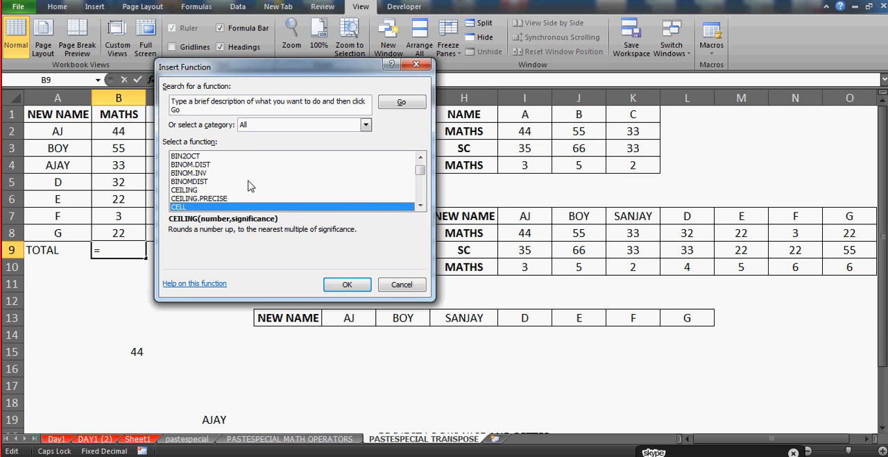
key("Down")
key("Down")
key("Down")
key("Down")
key("Down")
key("Down")
key("Down")
key("Down")
key("Down")
key("Down")
key("Down")
key("Down")
key("Down")
key("Down")
key("Down")
key("Down")
key("Down")
key("Down")
key("Down")
key("Down")
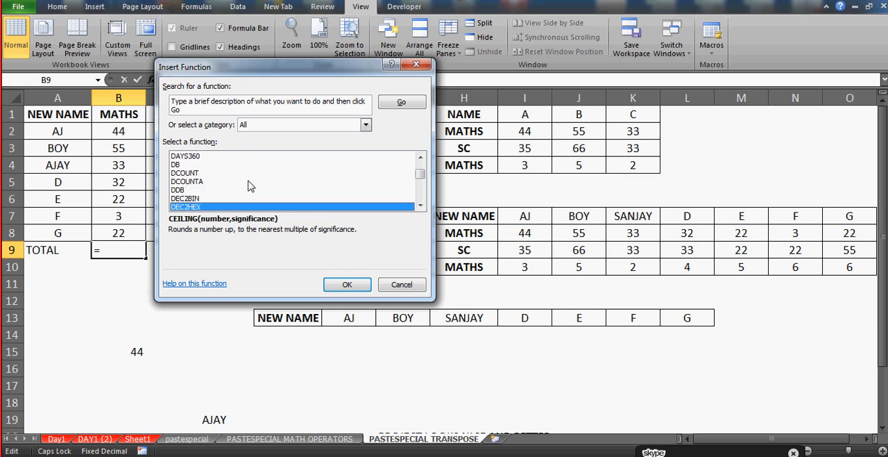
key("Down")
key("Down")
key("Down")
key("Down")
key("Down")
key("Down")
key("Down")
key("Down")
key("Down")
key("Down")
key("Down")
key("Down")
key("Down")
key("Down")
key("Down")
key("Down")
key("Down")
key("Down")
key("Down")
key("Down")
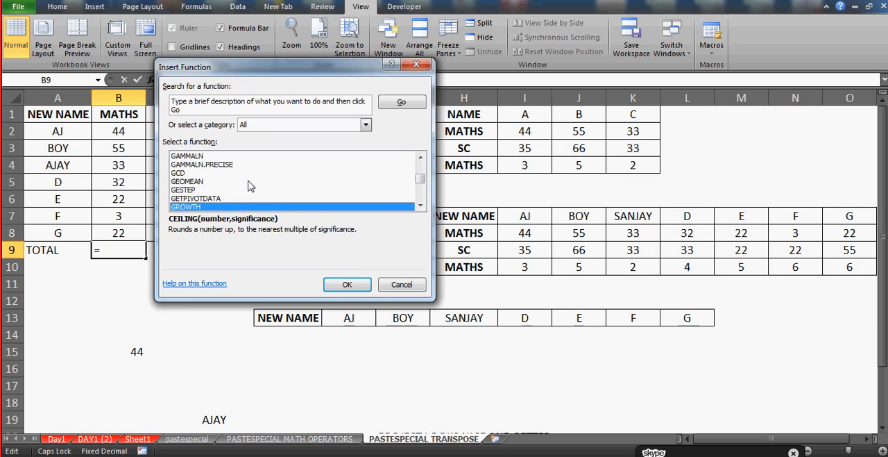
key("Down")
key("Down")
key("Down")
key("Down")
key("Down")
key("Down")
key("Down")
key("Down")
key("Down")
key("Down")
key("Down")
key("Down")
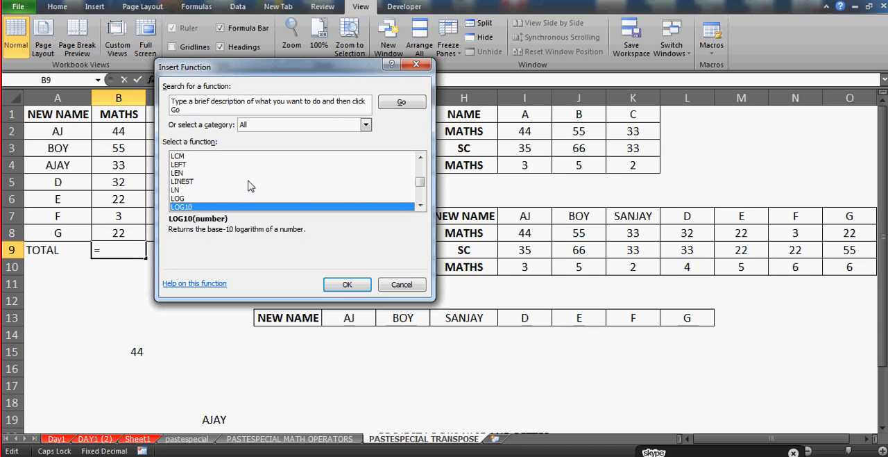
Find SUM among the functions beginning with S and insert it into cell B9
key("s")
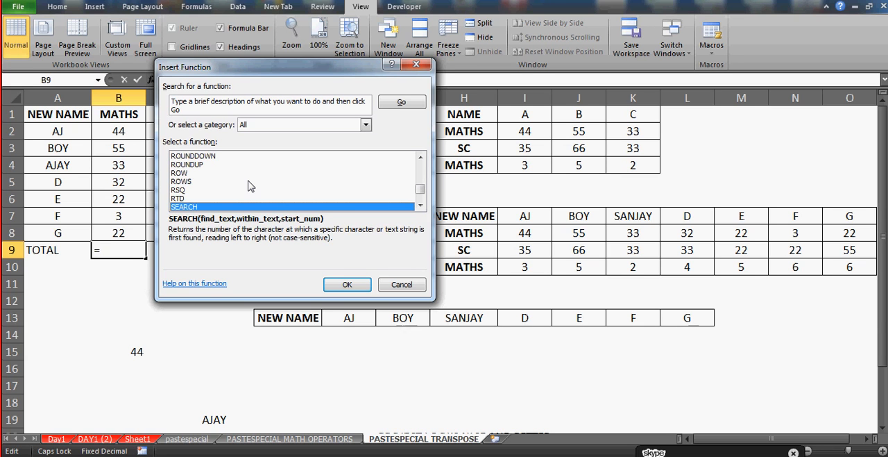
left_click(420, 206)
left_click(420, 206)
left_click(420, 206)
left_click(420, 206)
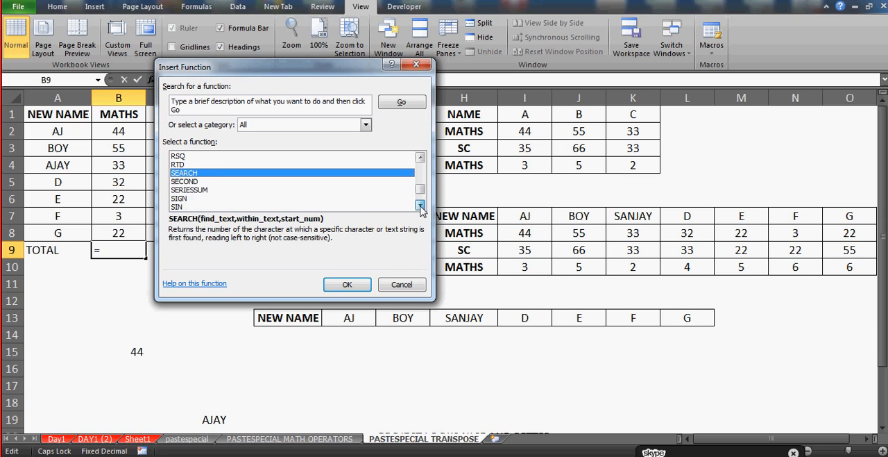
left_click(419, 206)
left_click(420, 206)
left_click(420, 206)
left_click(420, 206)
left_click(420, 206)
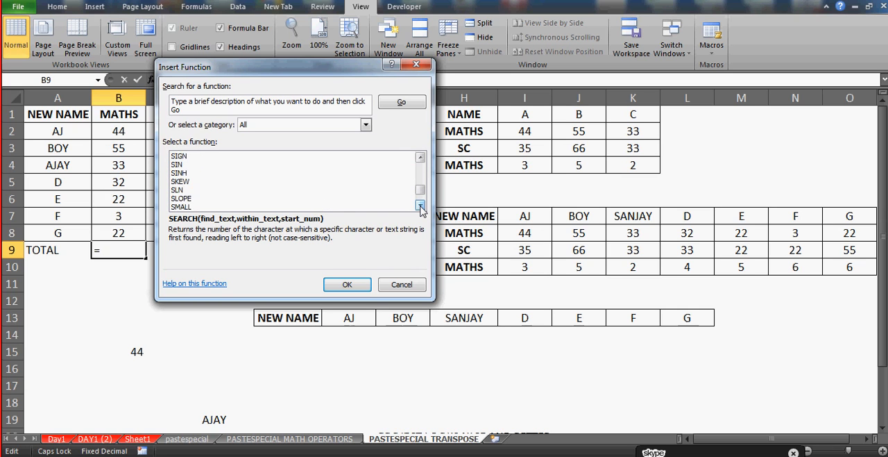
left_click(420, 206)
left_click(420, 206)
left_click(420, 206)
left_click(420, 206)
left_click(420, 206)
left_click(420, 206)
left_click(420, 206)
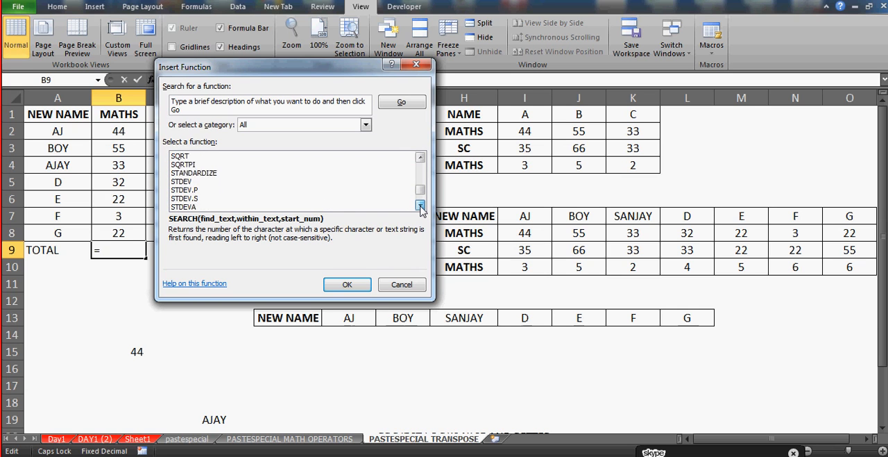
left_click(420, 206)
left_click(420, 206)
left_click(420, 206)
left_click(419, 206)
left_click(420, 206)
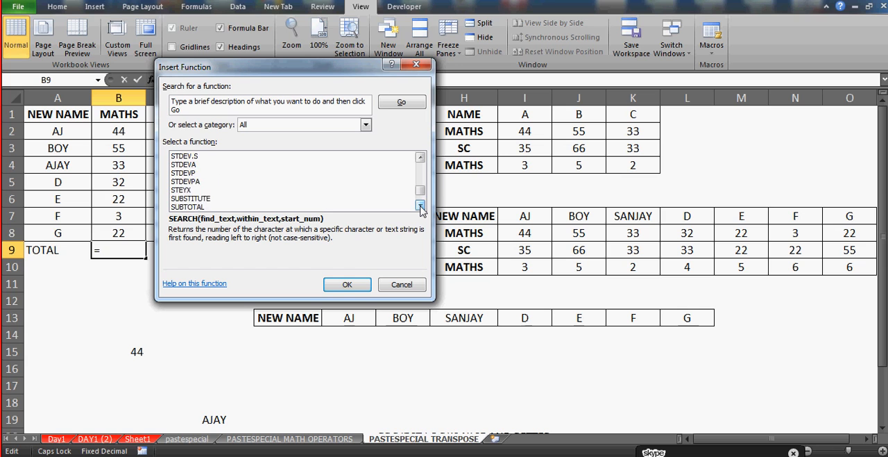
left_click(420, 206)
left_click(420, 206)
left_click(420, 207)
left_click(179, 191)
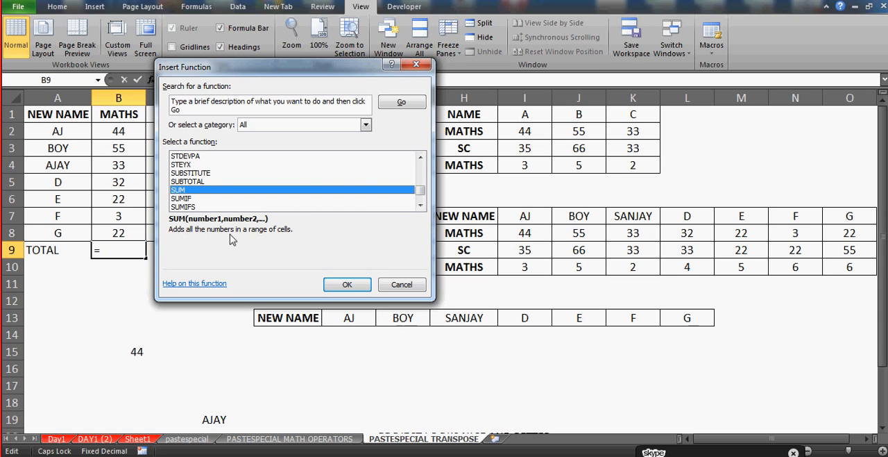
left_click(347, 285)
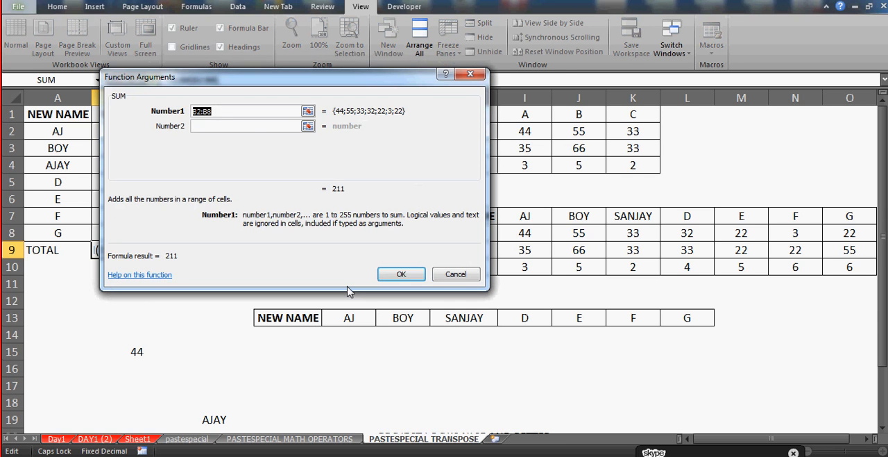
Clear the suggested range from the SUM arguments and enter cells B2, B3, B4, B5 and B6 as Number1 to Number5
left_click_drag(288, 85, 470, 95)
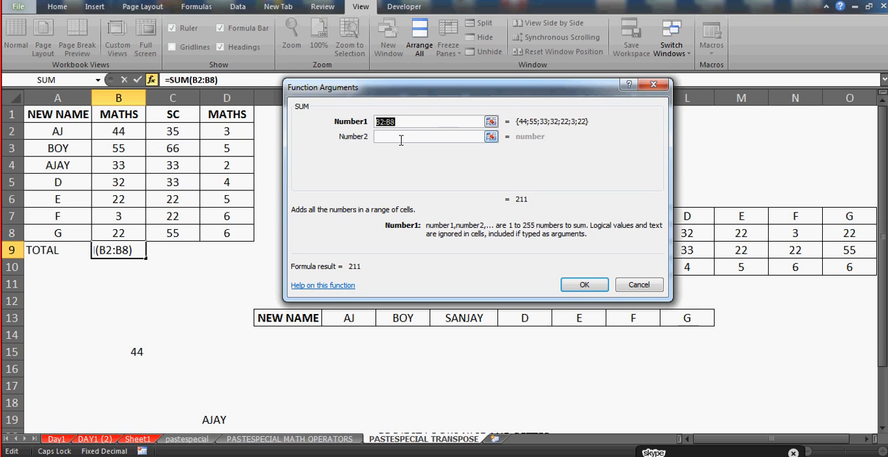
key("BackSpace")
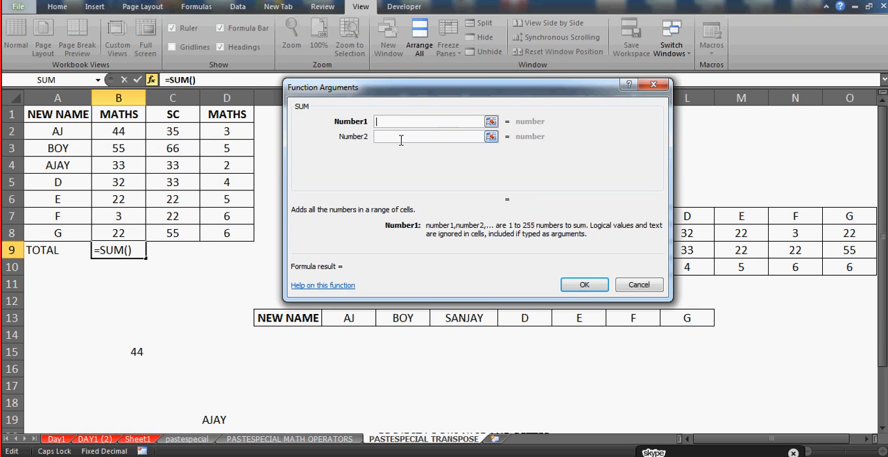
left_click(125, 130)
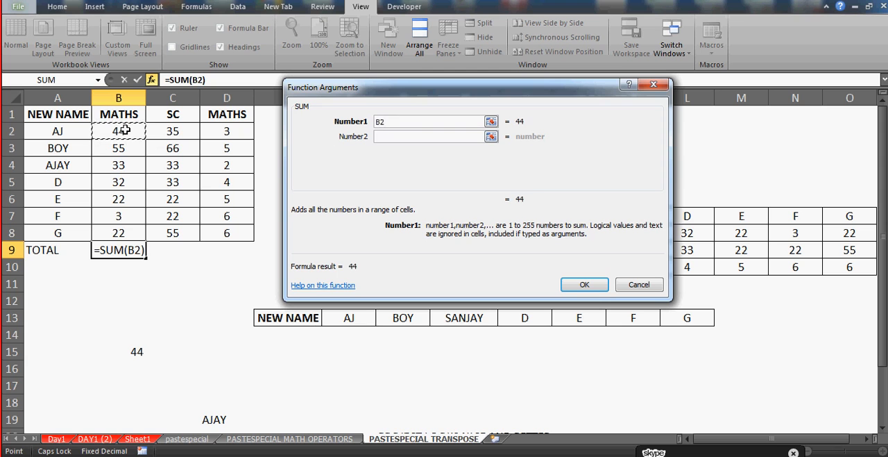
left_click(403, 136)
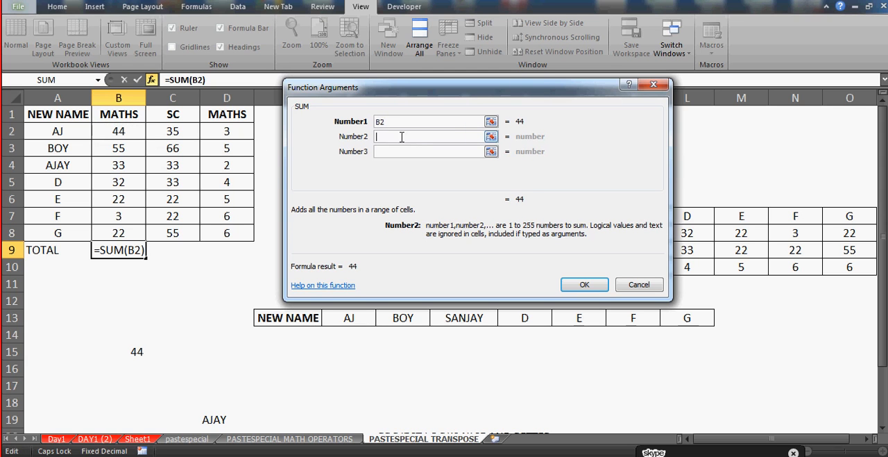
left_click(119, 148)
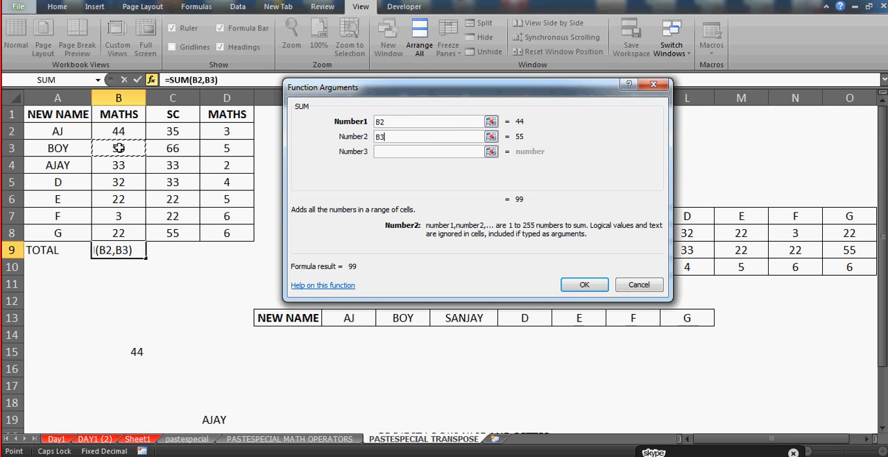
left_click(400, 152)
left_click(128, 164)
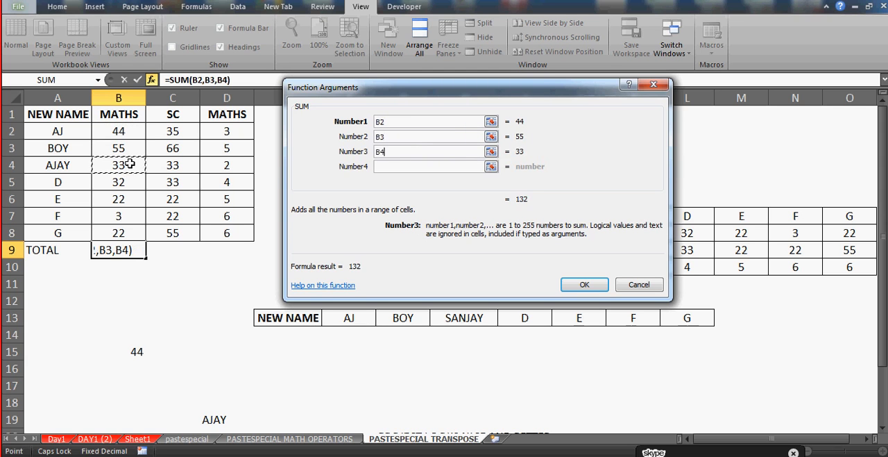
left_click(389, 168)
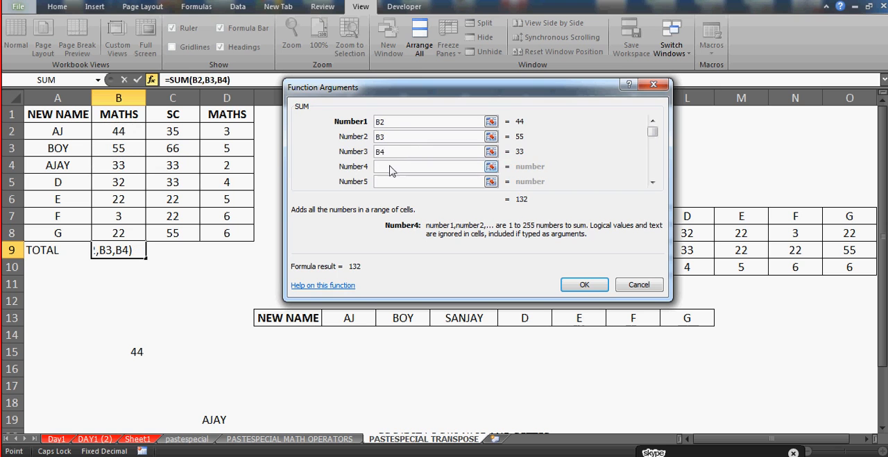
left_click(118, 179)
left_click(391, 182)
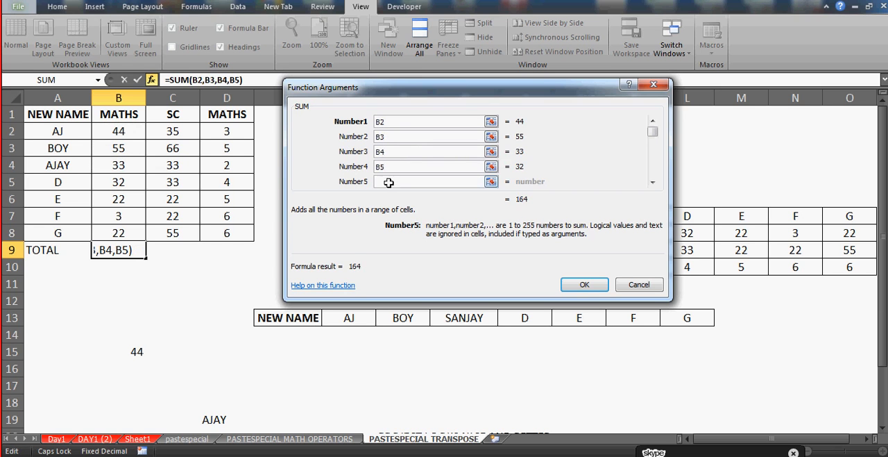
left_click(117, 199)
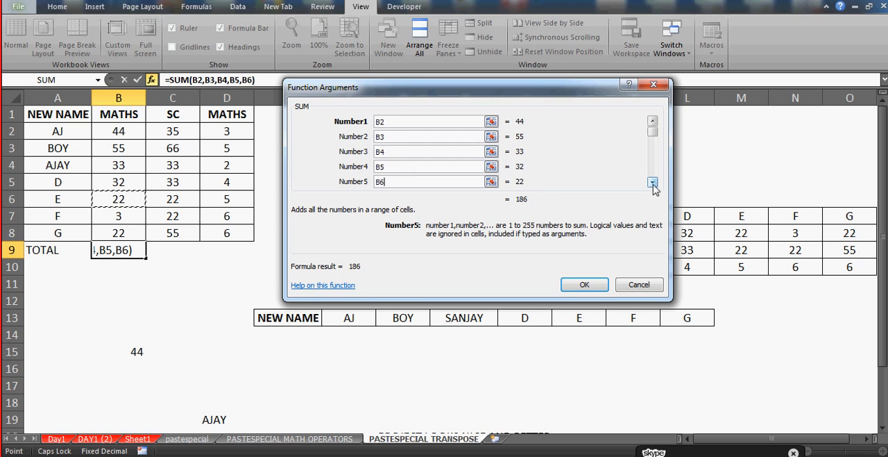
Add cells B7 and B8 as Number6 and Number7 and complete the SUM formula in cell B9
left_click(653, 182)
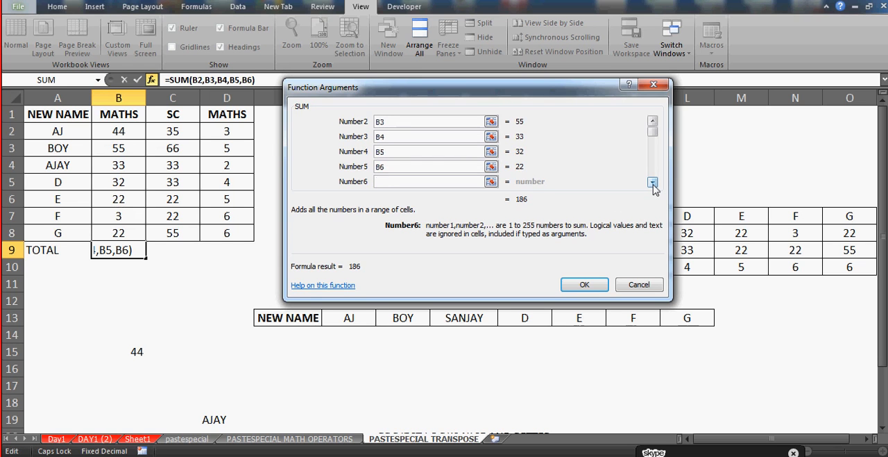
left_click(653, 183)
left_click(653, 182)
left_click(653, 182)
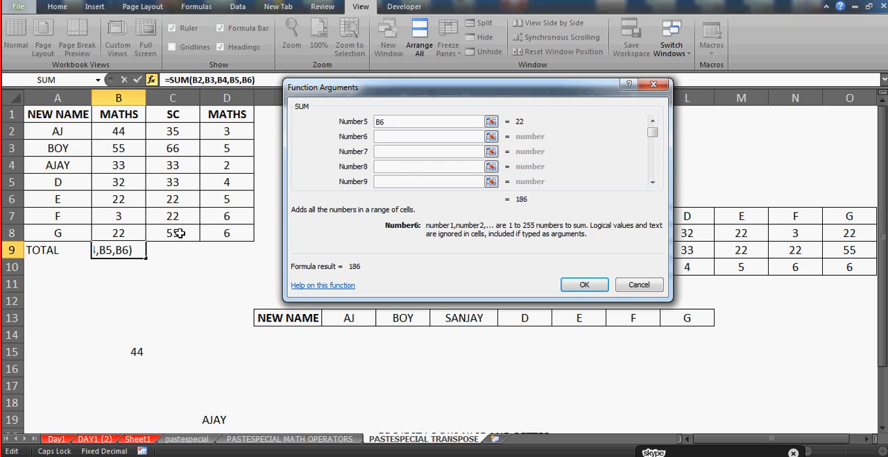
left_click(129, 217)
left_click(396, 152)
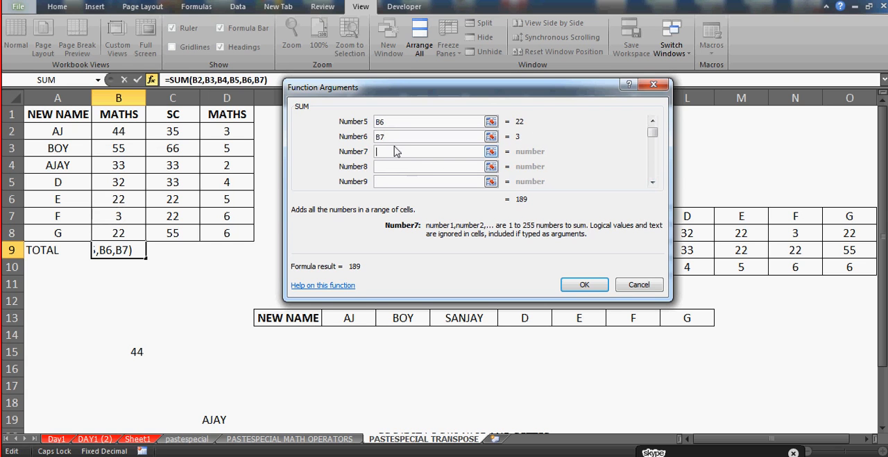
left_click(123, 233)
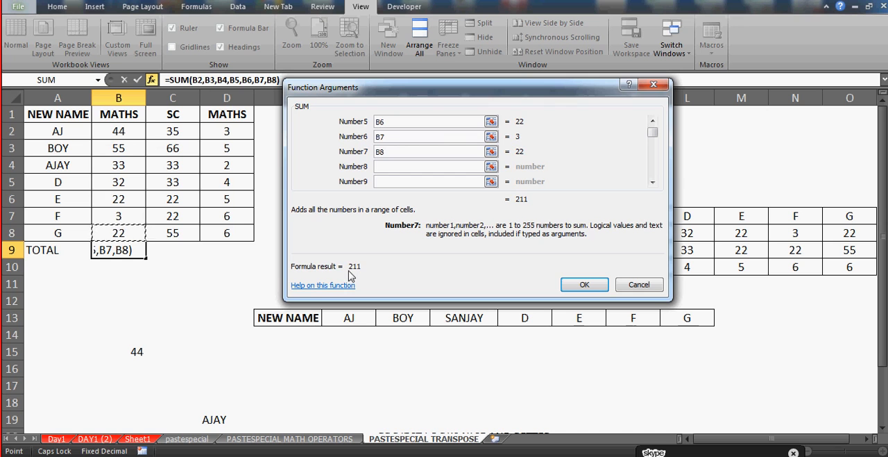
left_click(583, 284)
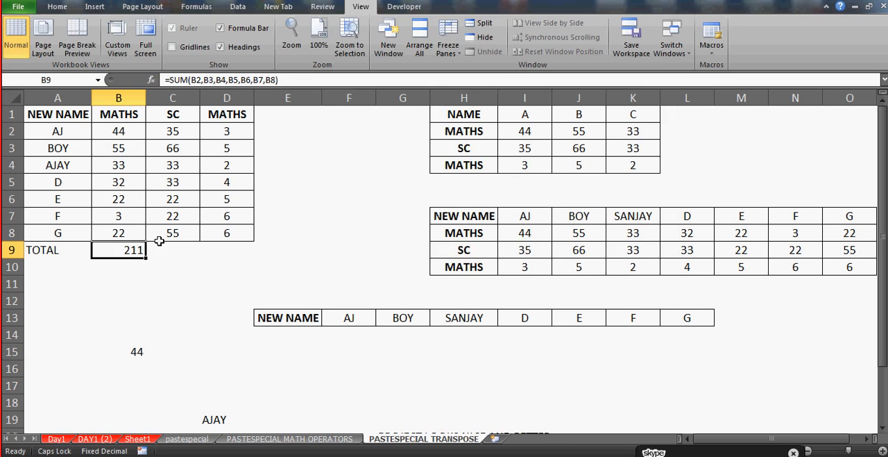
Center the MATHS total in cell B9 horizontally
left_click(61, 8)
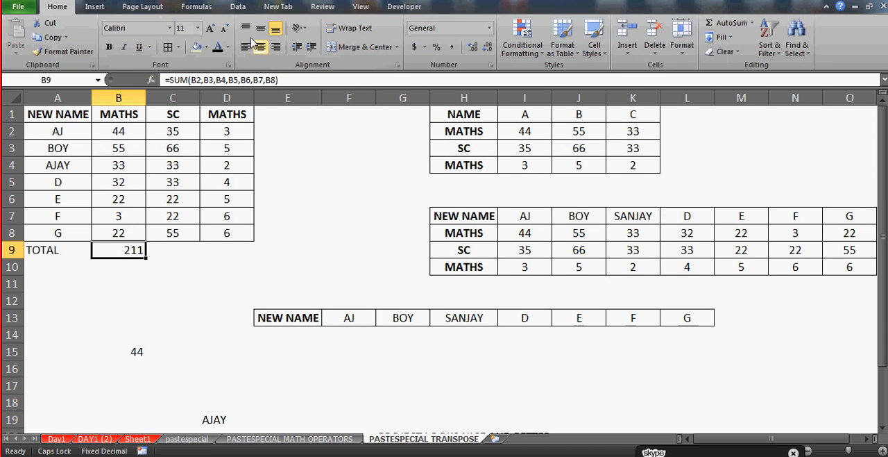
left_click(261, 46)
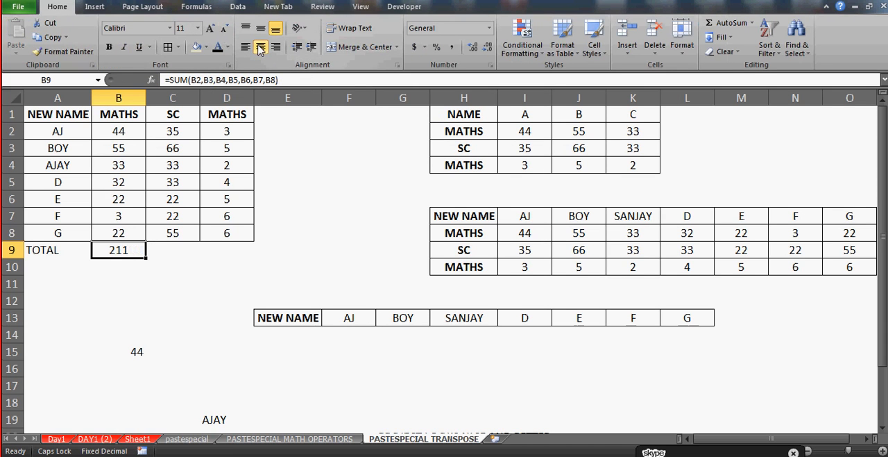
left_click(122, 134)
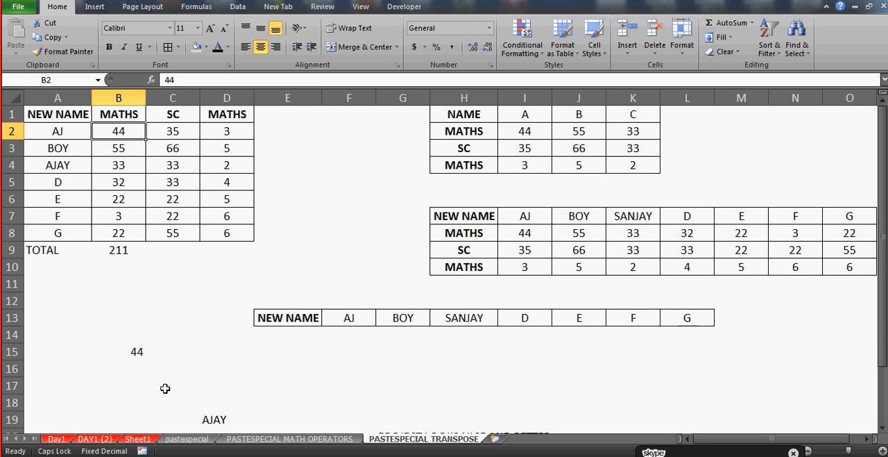
Open Insert Function for cell B10, find SUM in the All category and insert it
left_click(127, 262)
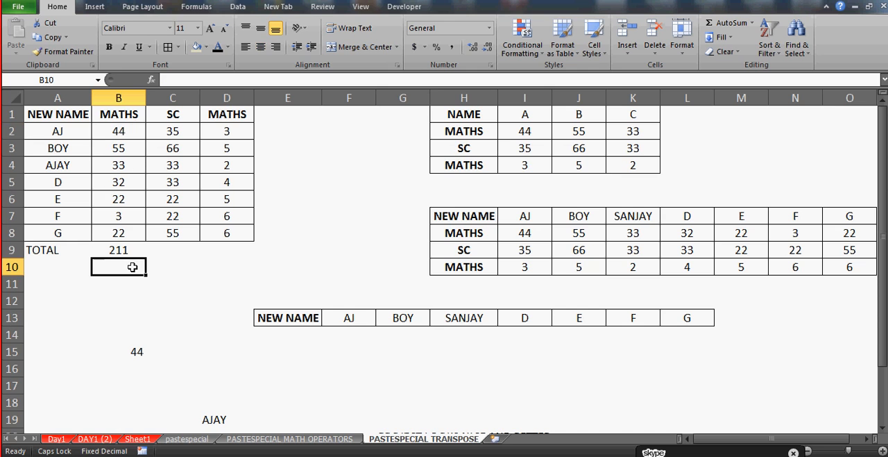
left_click(151, 80)
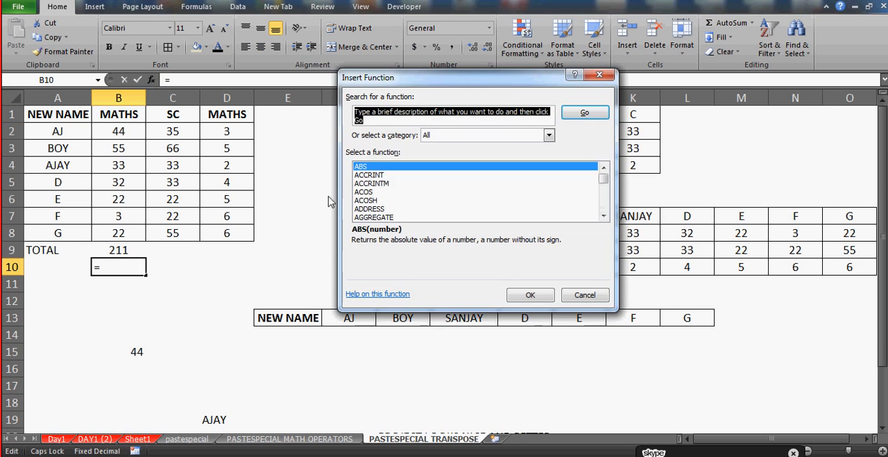
left_click(361, 201)
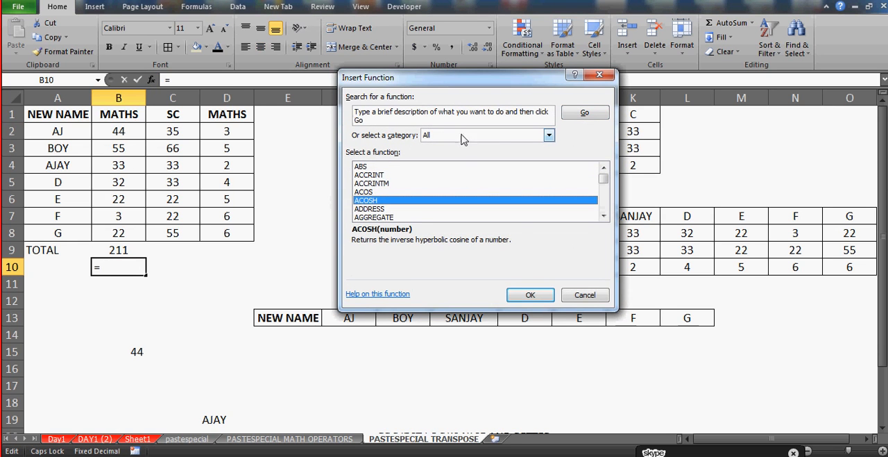
left_click(381, 184)
key("s")
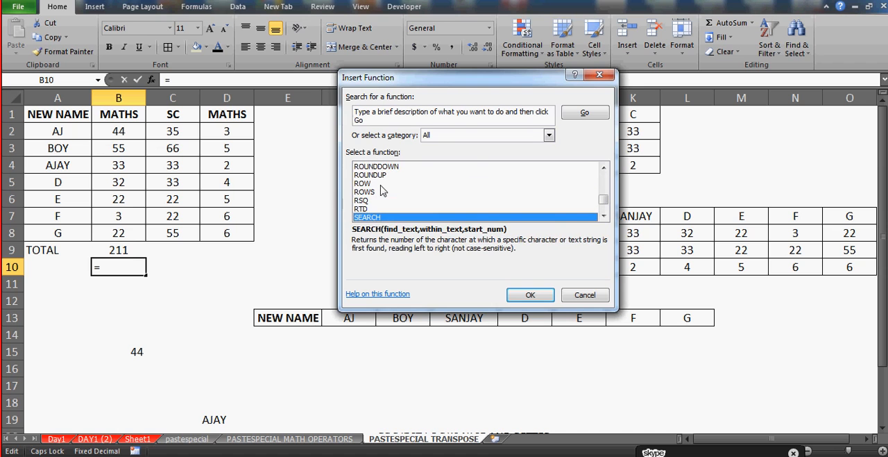
key("Down")
key("Down")
key("Down")
key("Down")
key("Down")
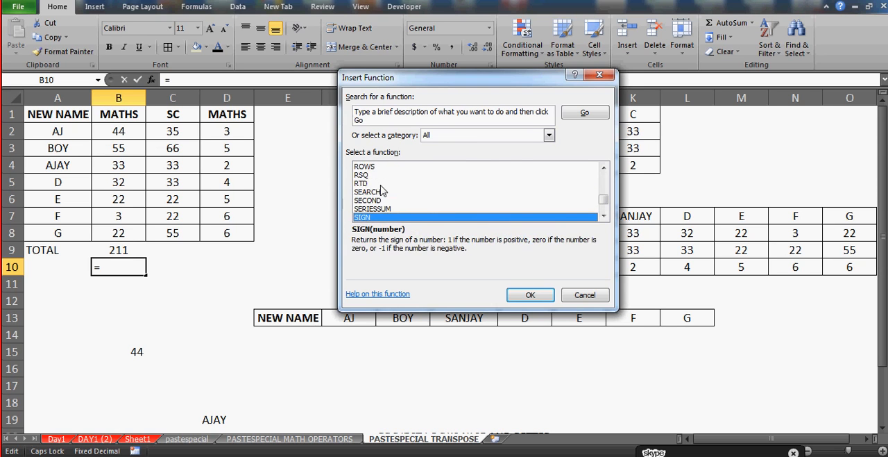
key("Down")
key("Down")
key("Down")
key("Down")
key("Down")
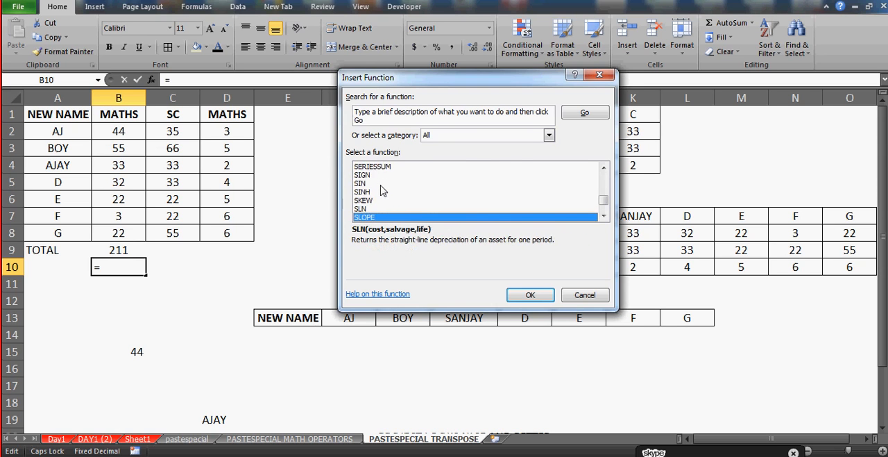
key("Down")
key("Down")
key("Down")
key("Down")
key("Down")
key("Down")
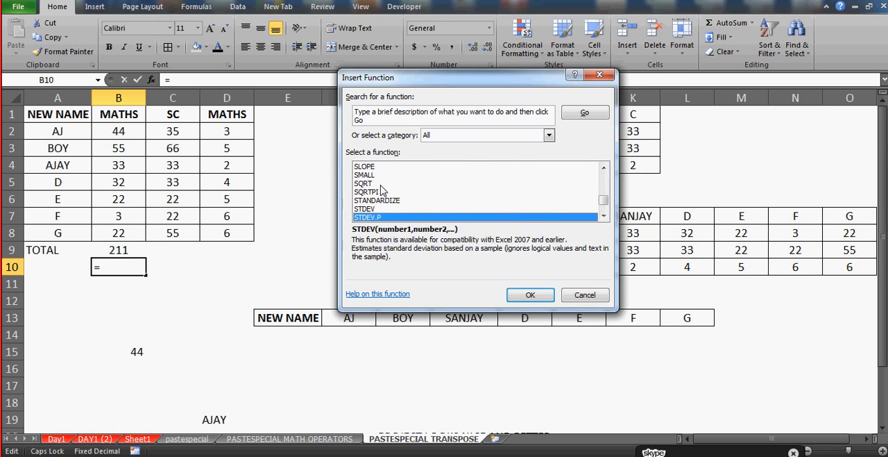
key("Down")
key("Down")
key("Down")
key("Down")
key("Down")
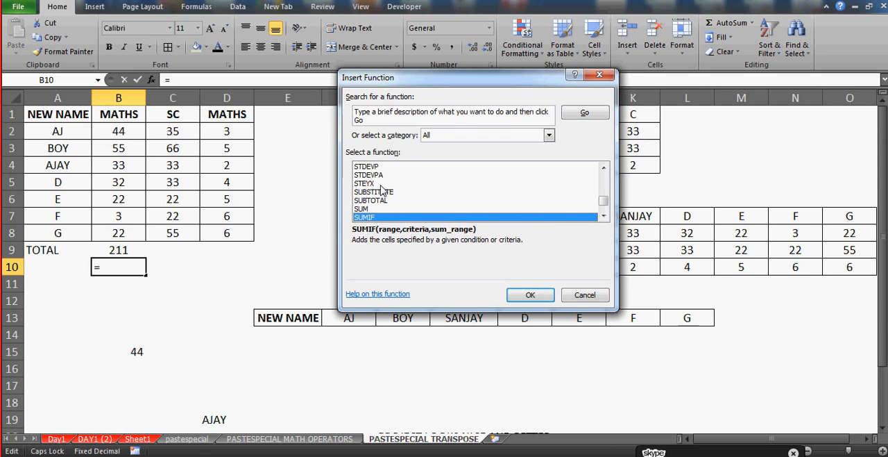
left_click(372, 209)
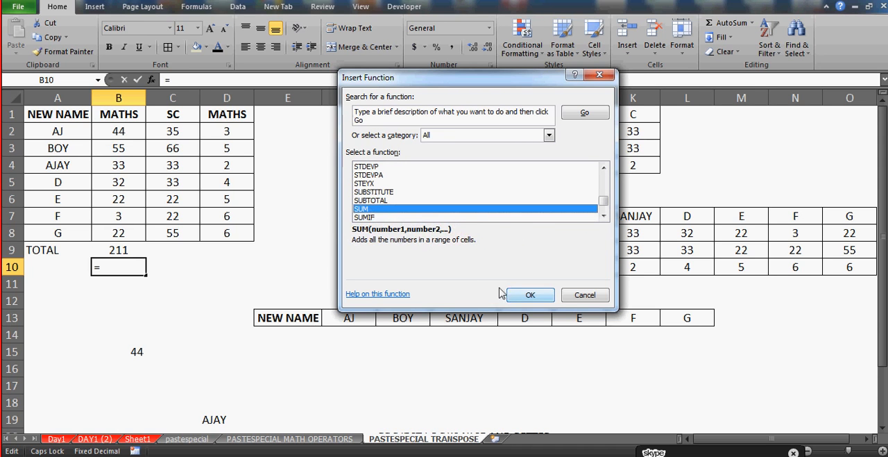
left_click(530, 294)
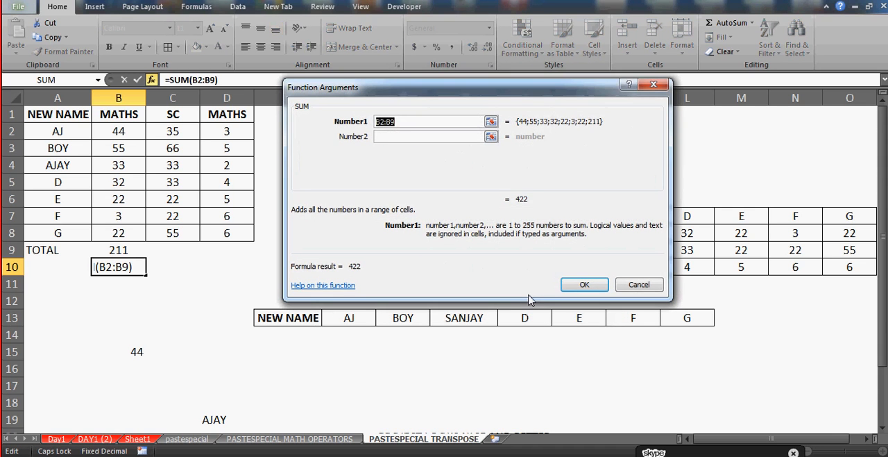
Clear the suggested range from Number1 of the SUM in cell B10 and pick cell B2 instead
left_click(406, 124)
key("BackSpace")
key("BackSpace")
key("BackSpace")
key("BackSpace")
key("BackSpace")
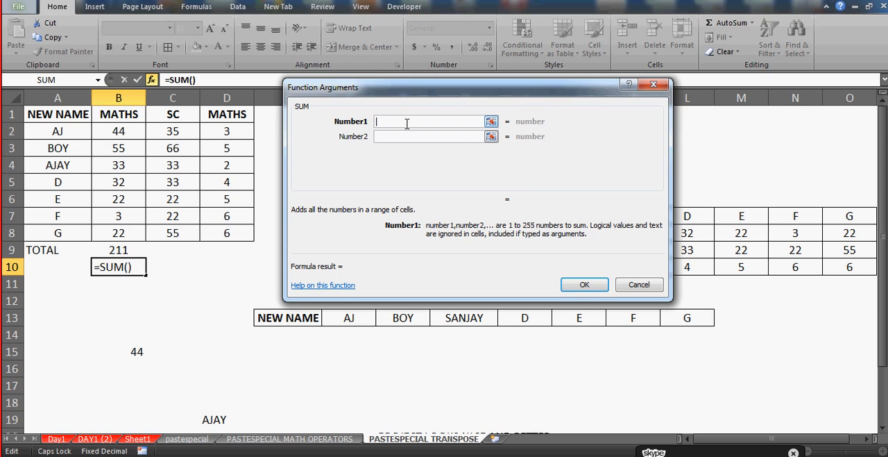
left_click(126, 132)
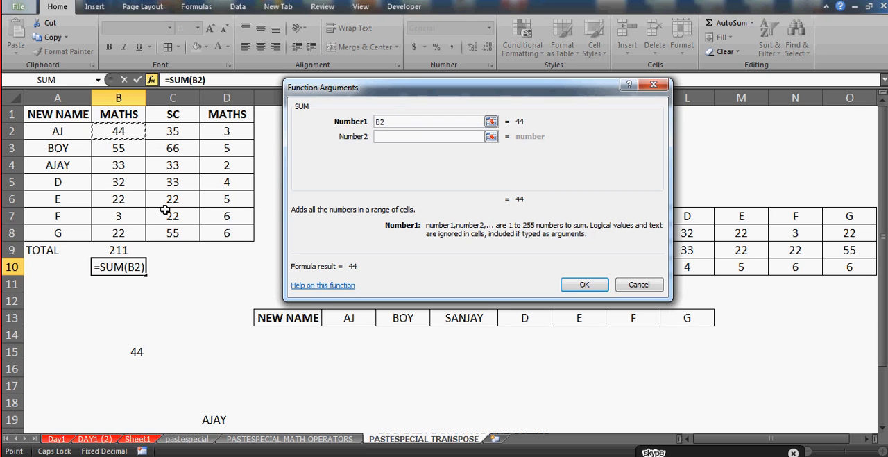
Extend Number1 of the SUM in cell B10 to the range B2:B8, complete the formula and center the result horizontally
left_click(119, 233, "shift")
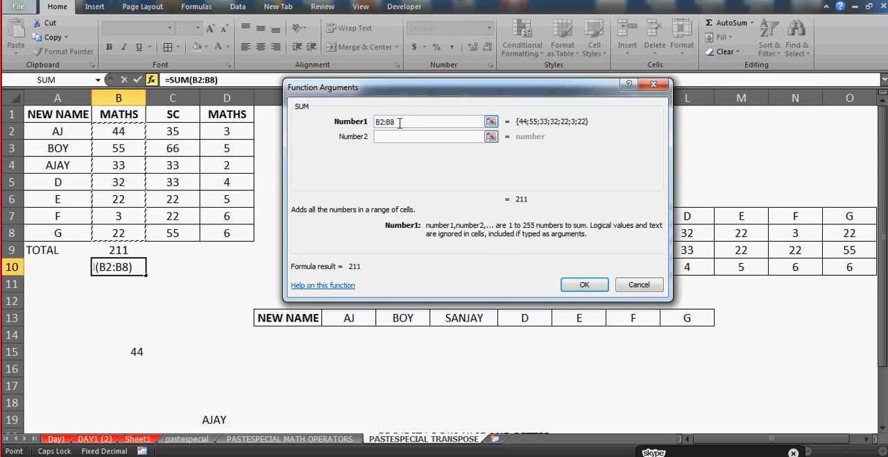
left_click(585, 285)
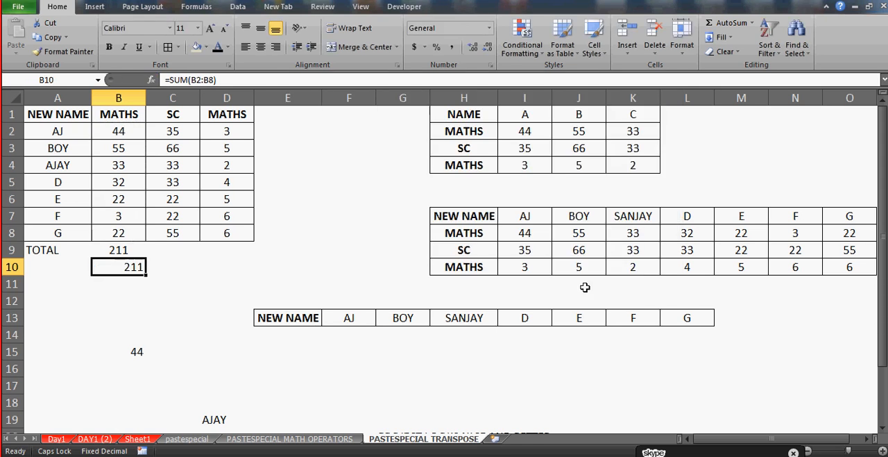
left_click(260, 47)
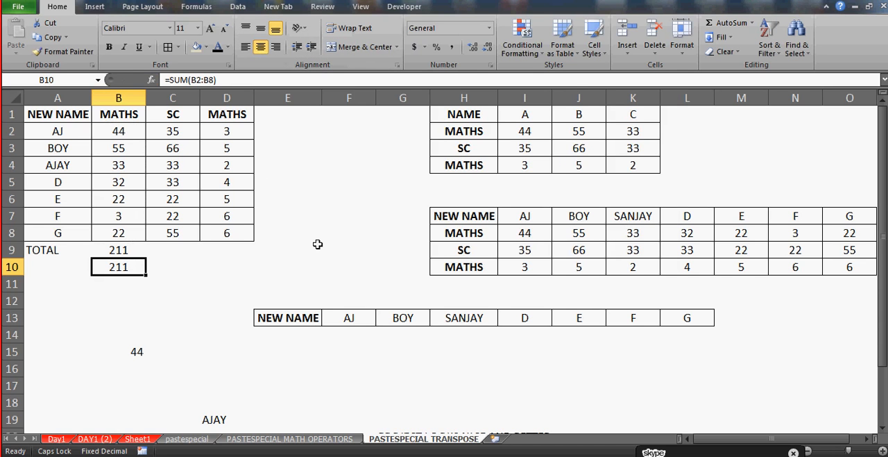
Compare the SUM formulas in cells B9 and B10 to see individual cell arguments versus a range
key("Down")
key("Up")
key("Down")
key("Up")
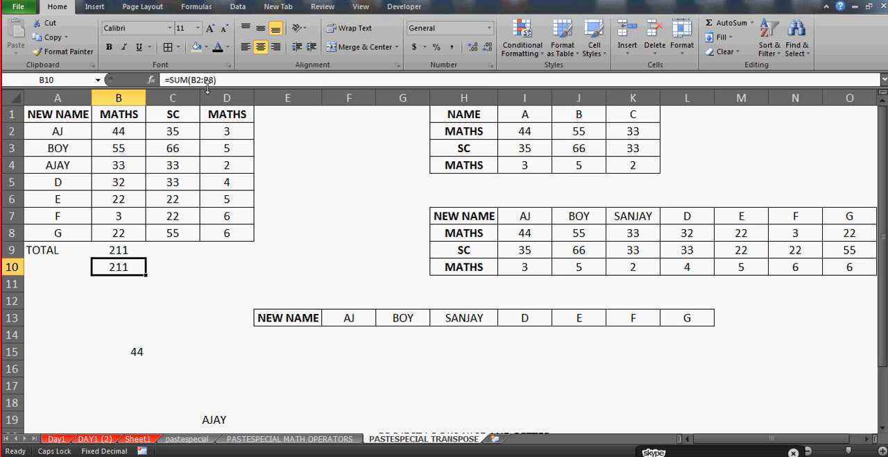
key("Up")
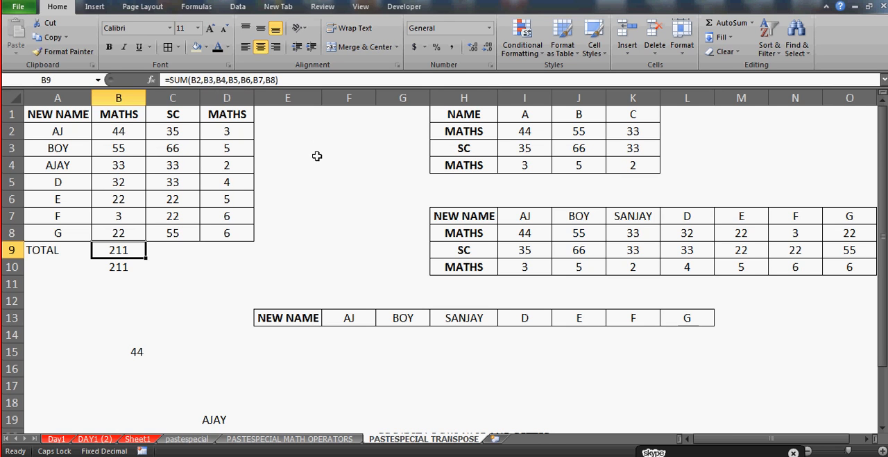
key("Down")
key("Up")
Shade cells B4, D5 and C8 of the marks table with the current tan fill colour
left_click(122, 164)
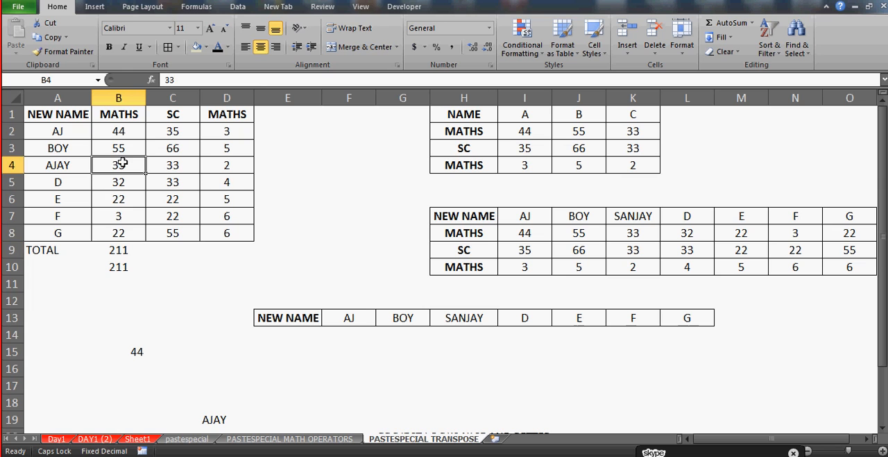
left_click(197, 56)
left_click(208, 185)
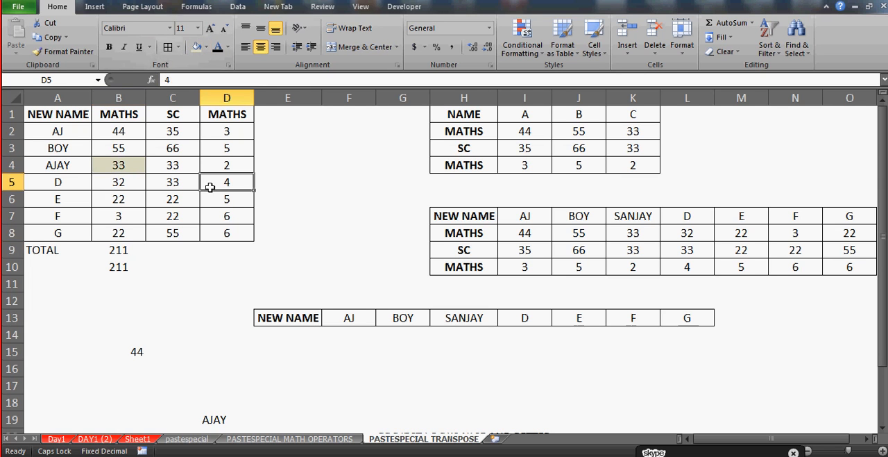
left_click(197, 47)
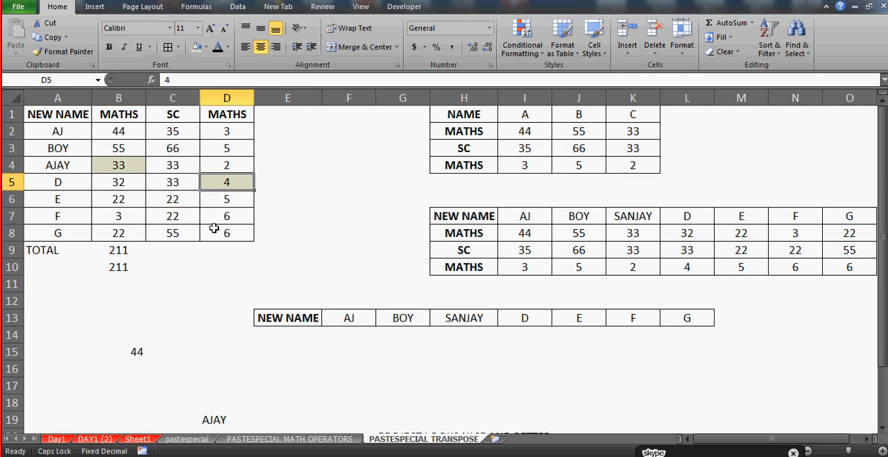
left_click(173, 231)
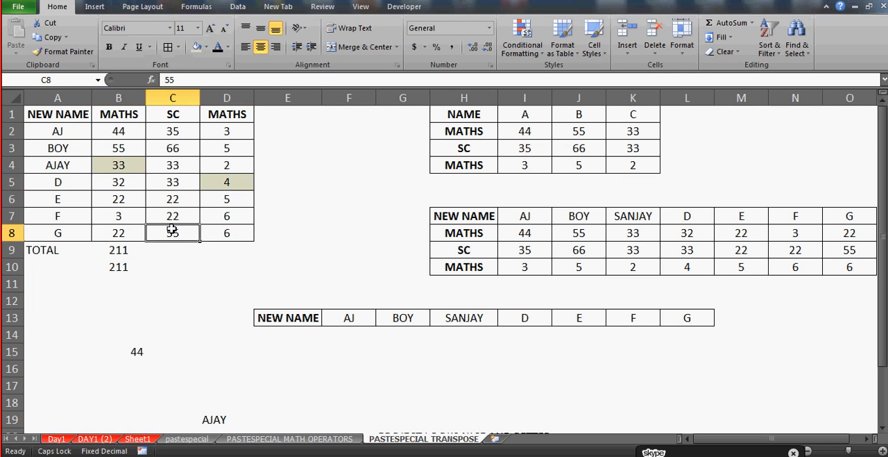
left_click(197, 47)
Open Insert Function for cell B11 and choose the All function category
left_click(118, 291)
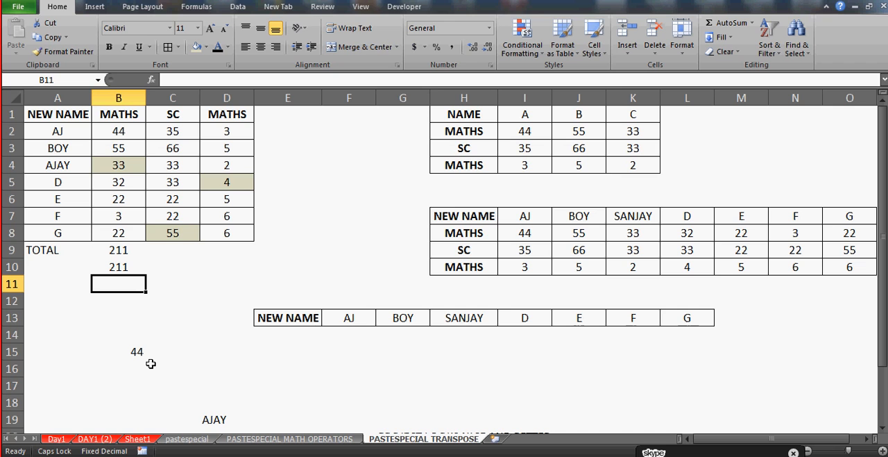
left_click(151, 80)
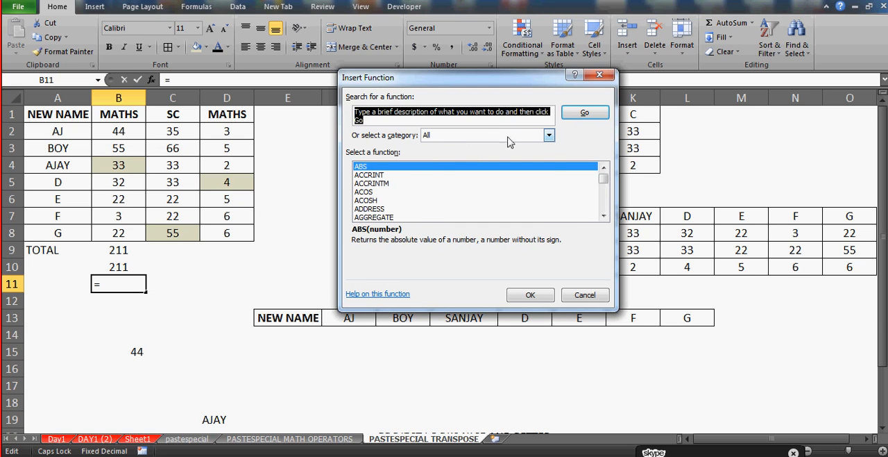
left_click(549, 136)
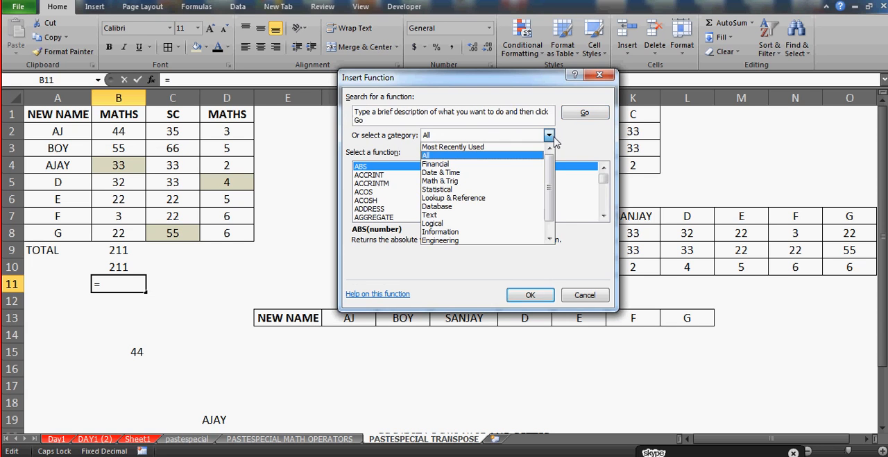
left_click(471, 155)
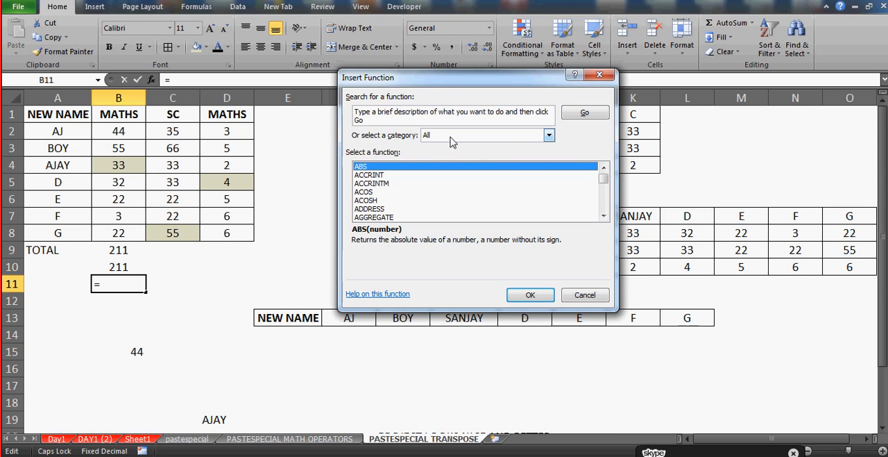
left_click(431, 118)
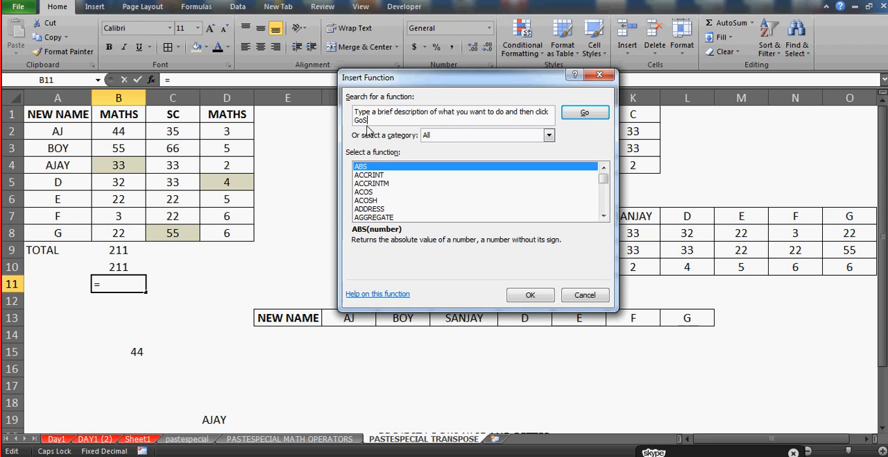
type("SSSSSSSSSSSSSS")
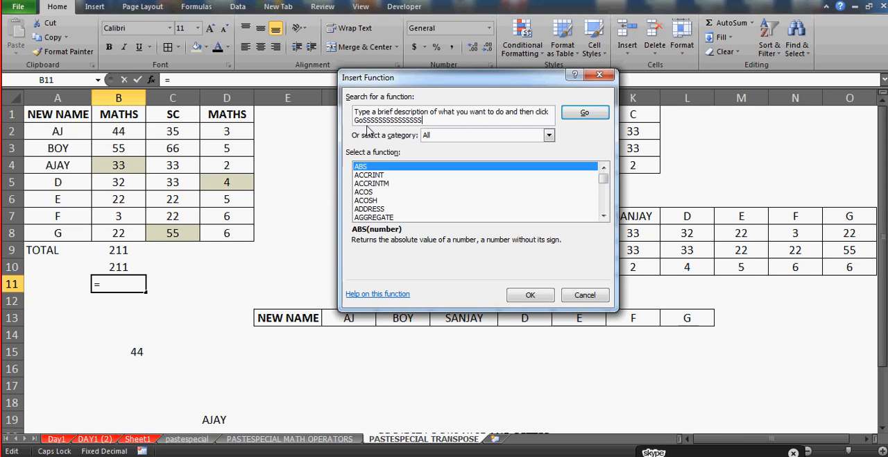
key("BackSpace")
key("BackSpace")
key("BackSpace")
key("BackSpace")
key("BackSpace")
key("BackSpace")
key("BackSpace")
key("BackSpace")
key("BackSpace")
key("BackSpace")
key("BackSpace")
key("BackSpace")
key("BackSpace")
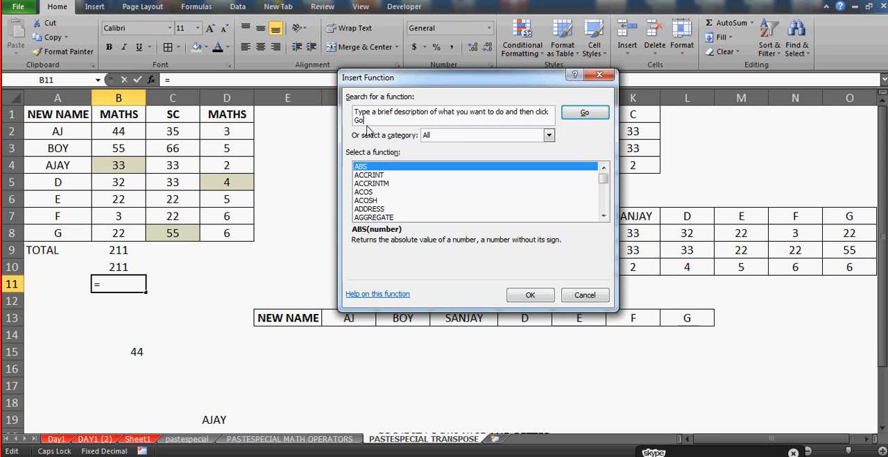
Find SUM among the functions starting with S and insert it into cell B11
left_click(377, 183)
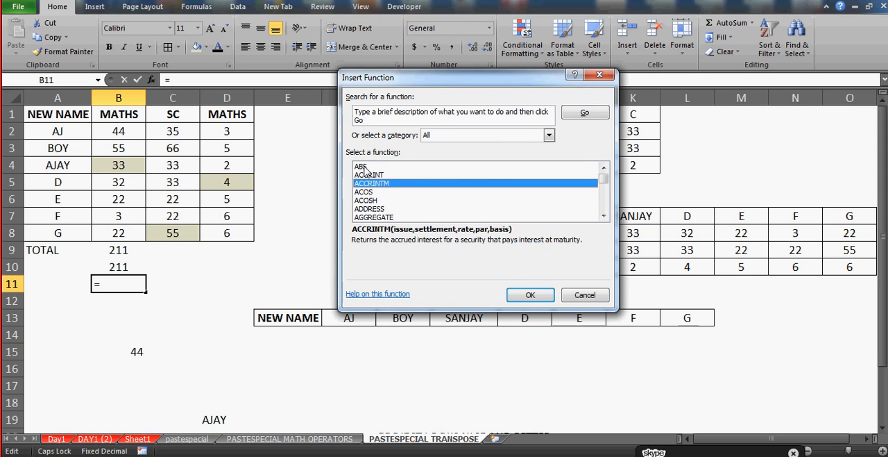
left_click(362, 167)
key("s")
key("s")
key("s")
key("s")
key("s")
key("s")
key("s")
key("s")
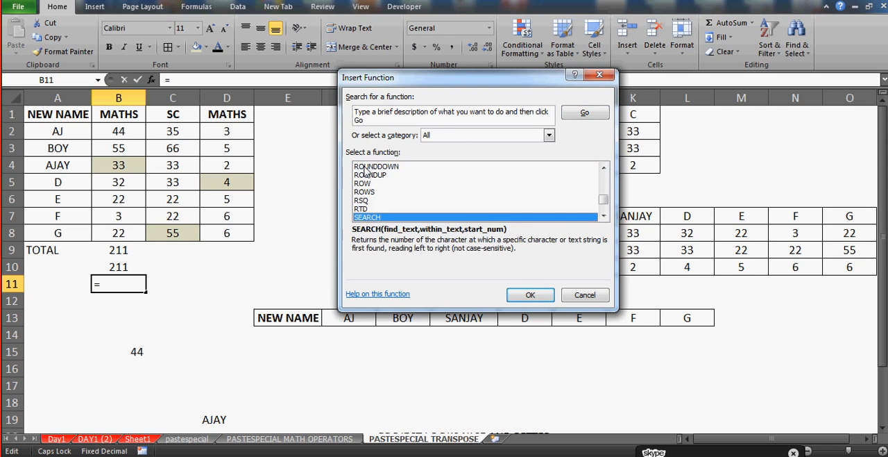
key("s")
key("s")
key("s")
key("s")
key("s")
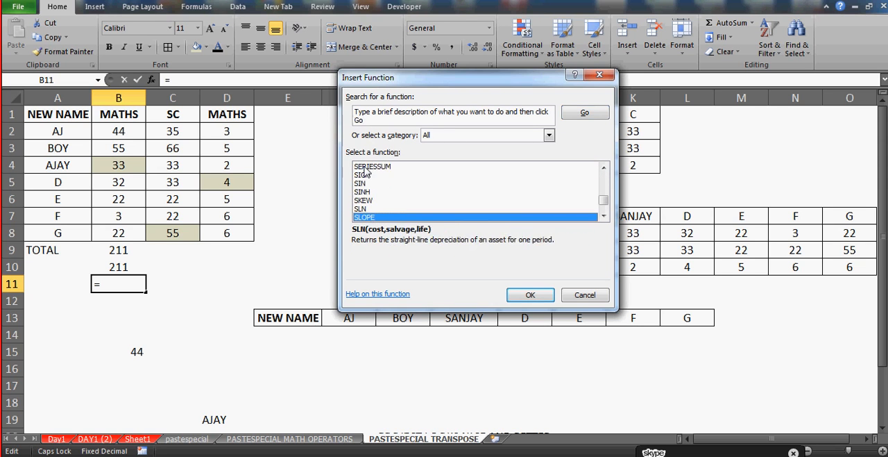
key("s")
key("s")
key("s")
key("s")
key("s")
key("s")
key("s")
key("s")
key("s")
key("s")
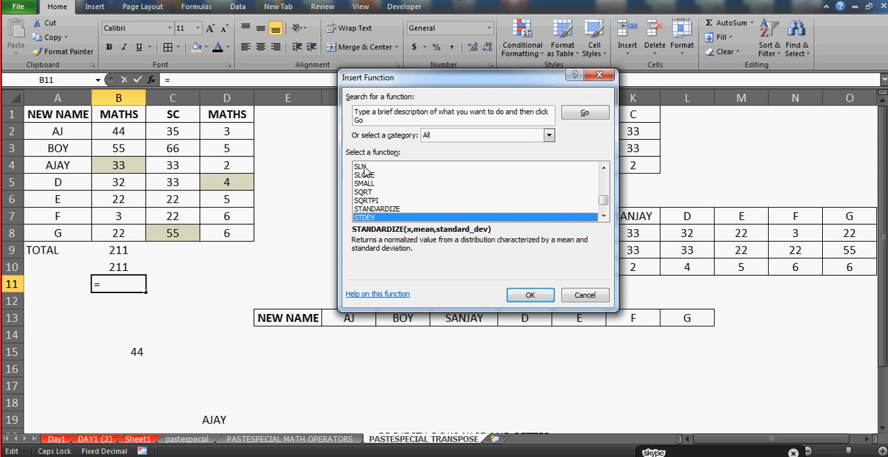
key("s")
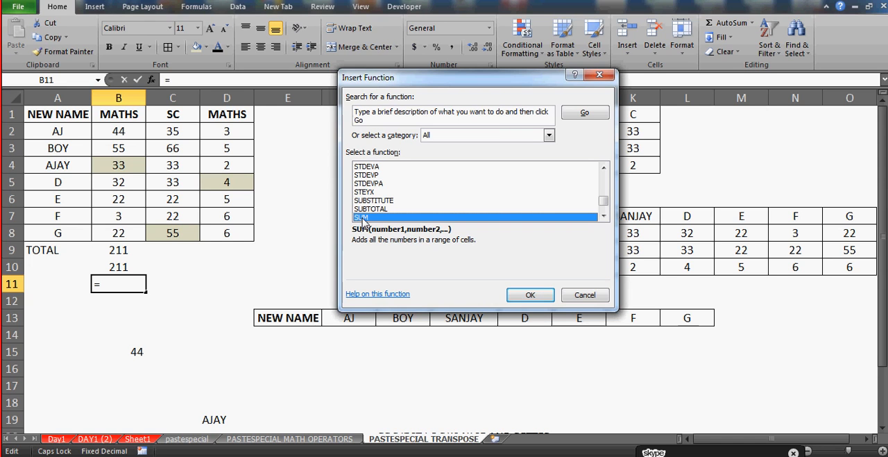
left_click(528, 297)
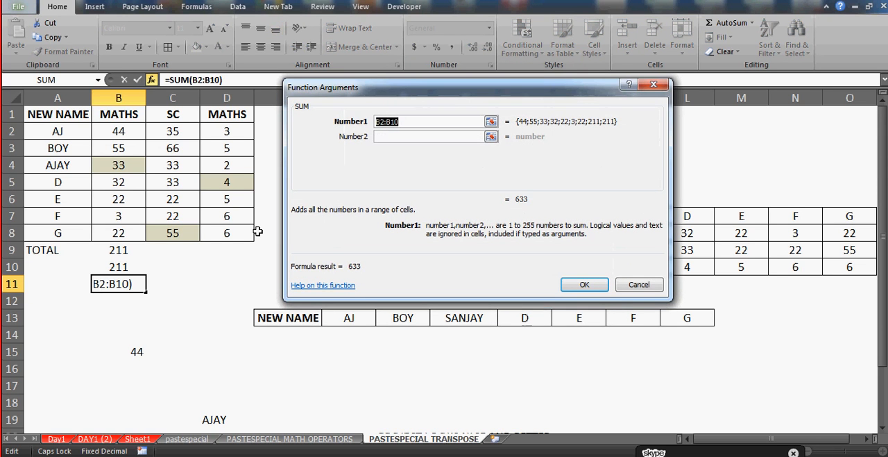
Set Number1 of the SUM in cell B11 to the shaded cells B4,D5,C8, complete the formula and center the result horizontally
left_click(122, 165)
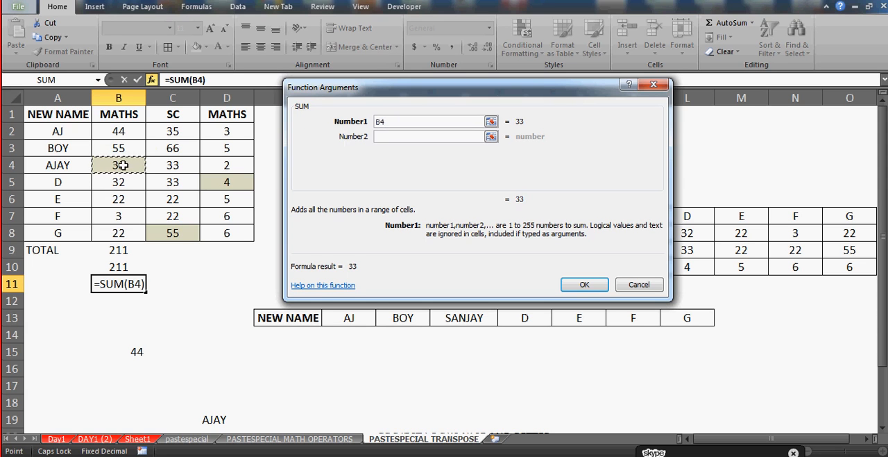
left_click(229, 183, "ctrl")
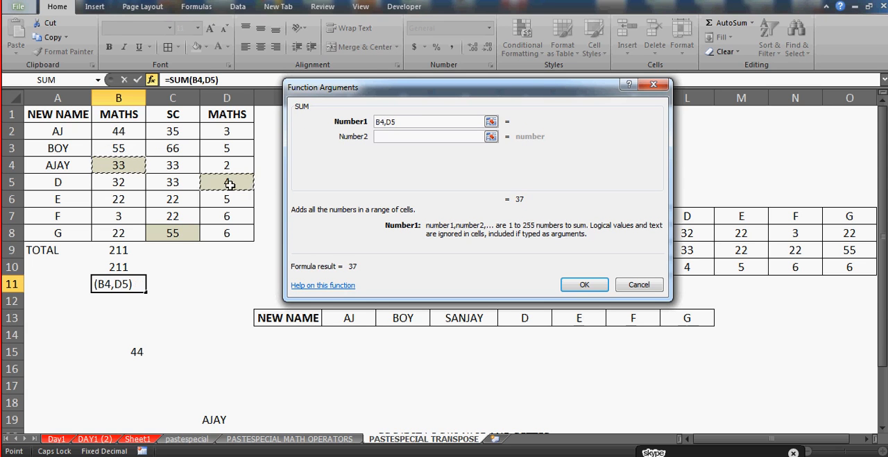
left_click(173, 232, "ctrl")
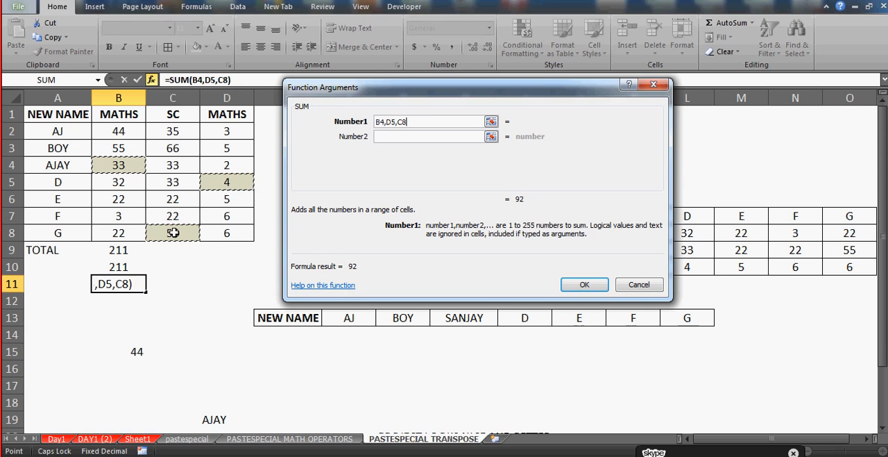
left_click(583, 286)
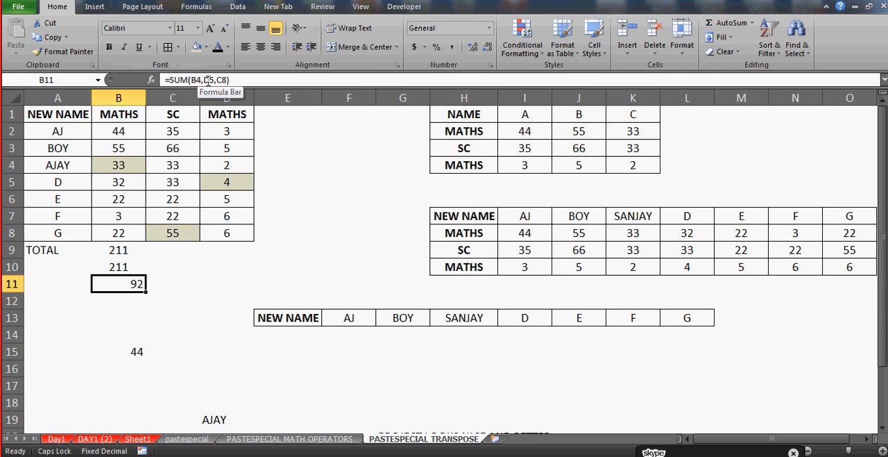
left_click(261, 47)
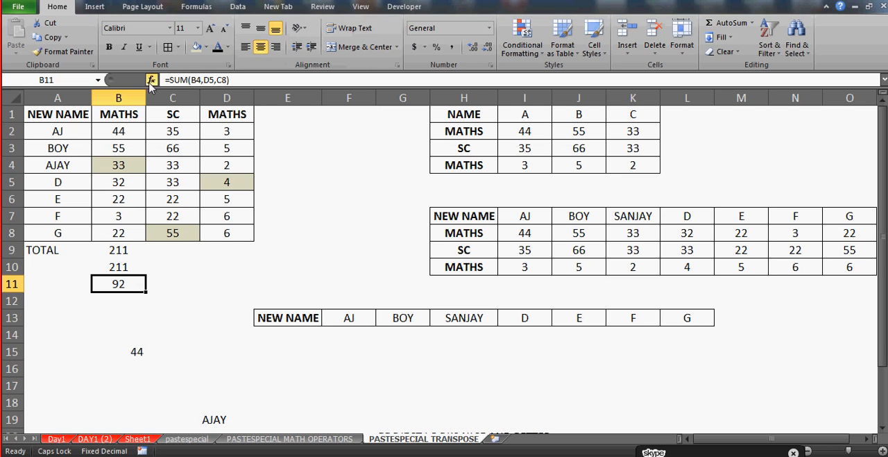
left_click(132, 302)
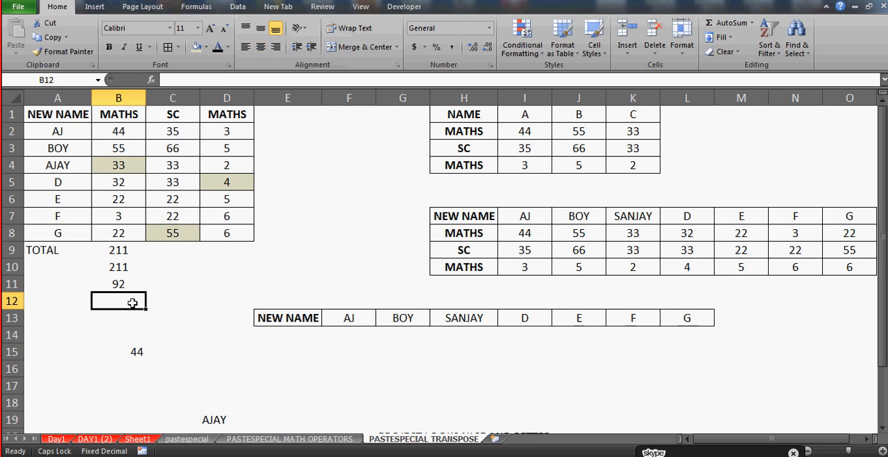
type("=")
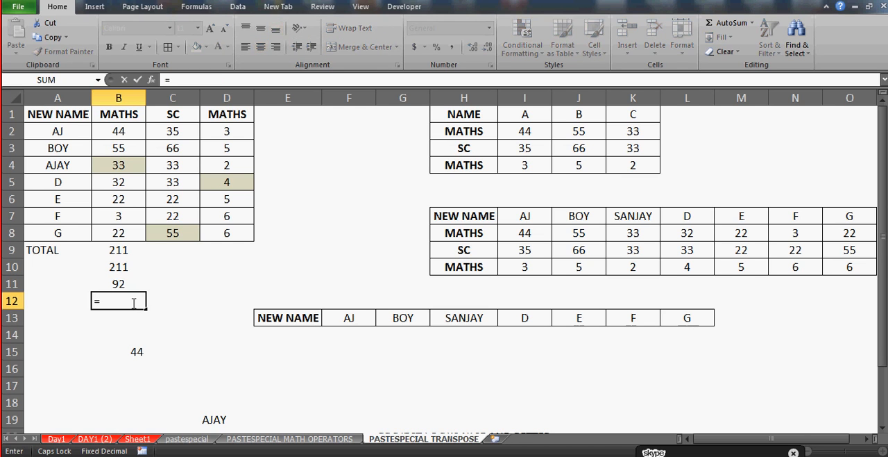
key("Escape")
Review the SUM formulas in cells B9 to B11, checking how each one begins
key("Up")
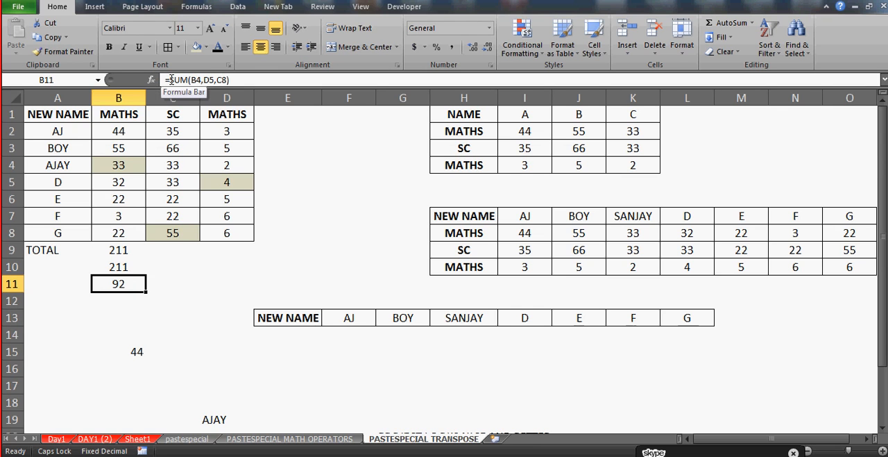
key("Up")
key("Up")
left_click_drag(118, 268, 121, 291)
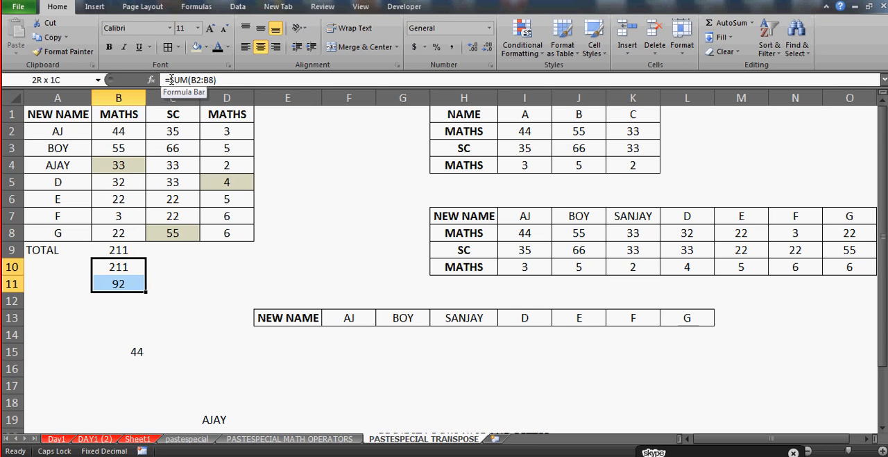
Enter SUM( in cell B12 without an equals sign and try to pick cell B2 as its argument
left_click(124, 297)
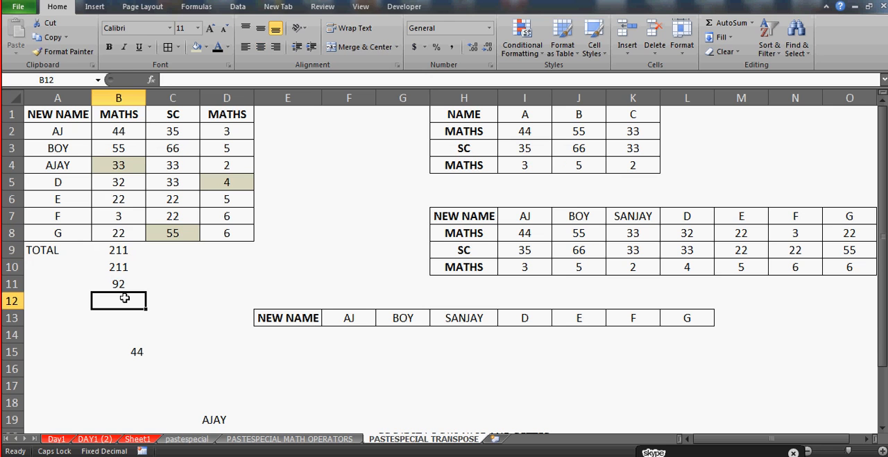
type("SUM(")
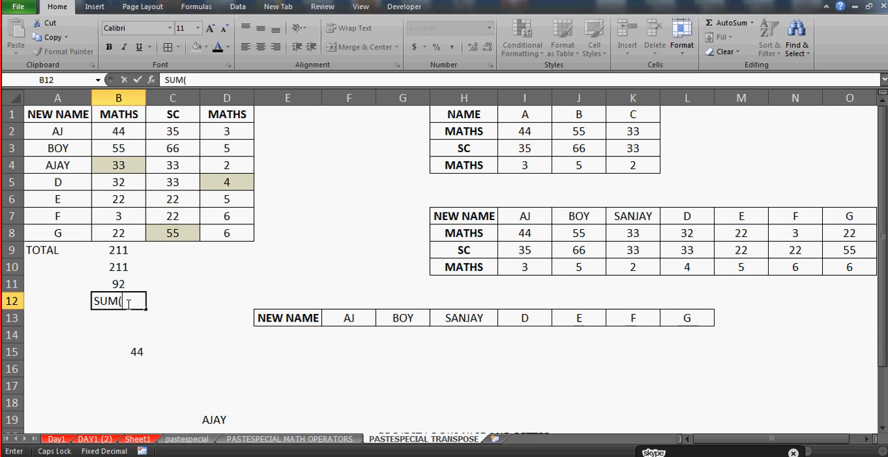
left_click(119, 132)
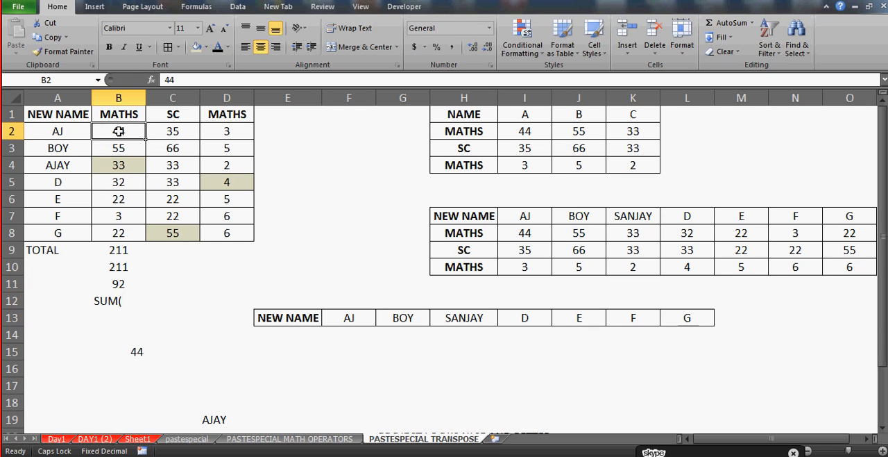
left_click(120, 301)
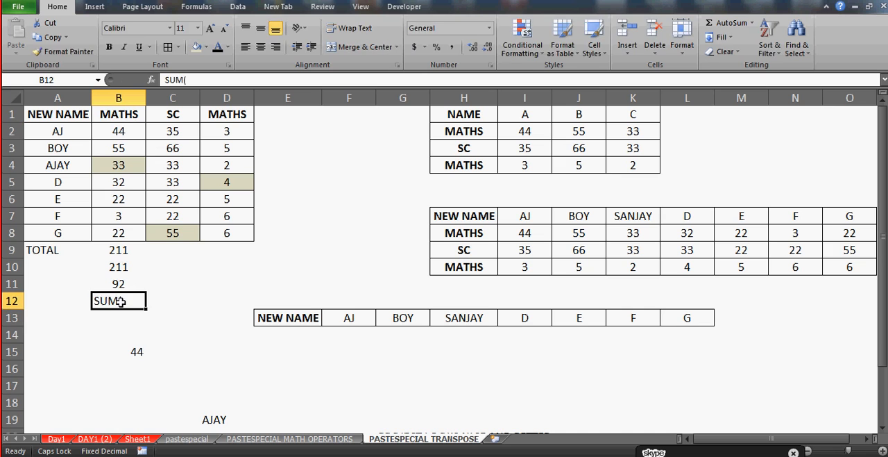
Enter the formula =SUM(B4,D5,C8) in cell B12 to add the three shaded cells
type("=SUM")
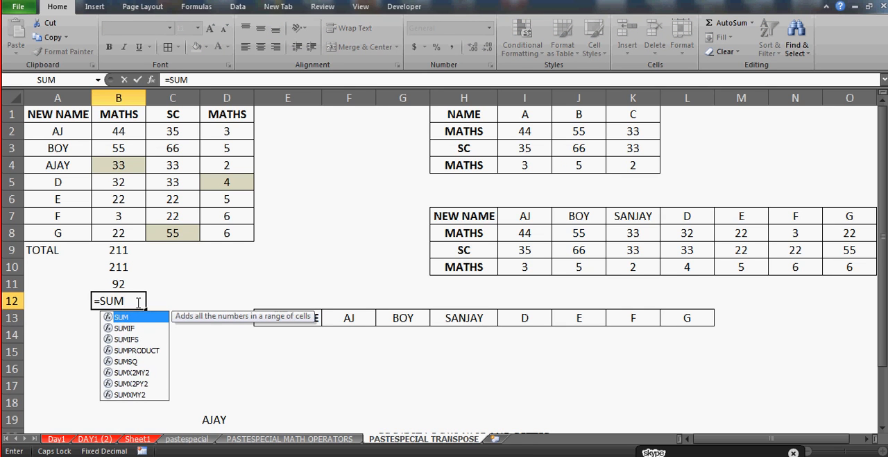
type("(")
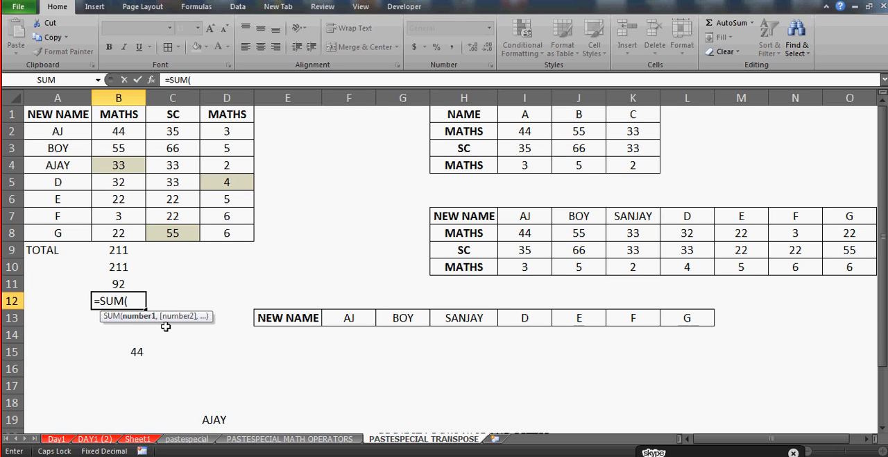
left_click(119, 166)
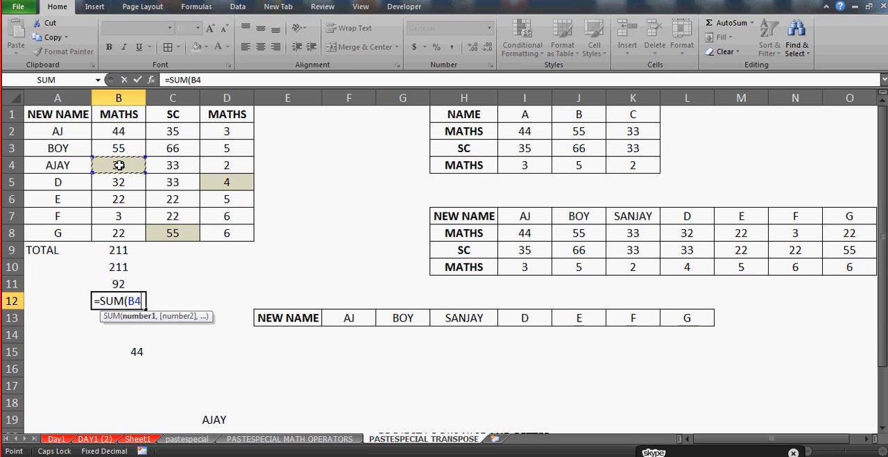
type(",")
left_click(229, 179)
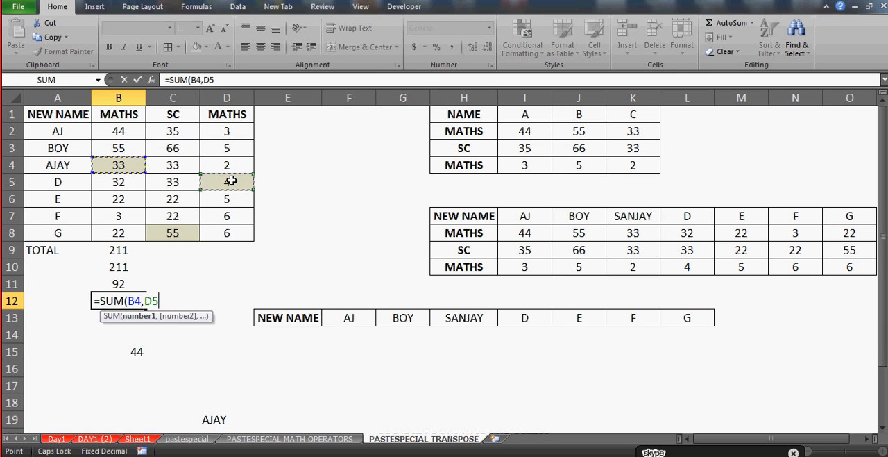
type(",")
left_click(177, 230)
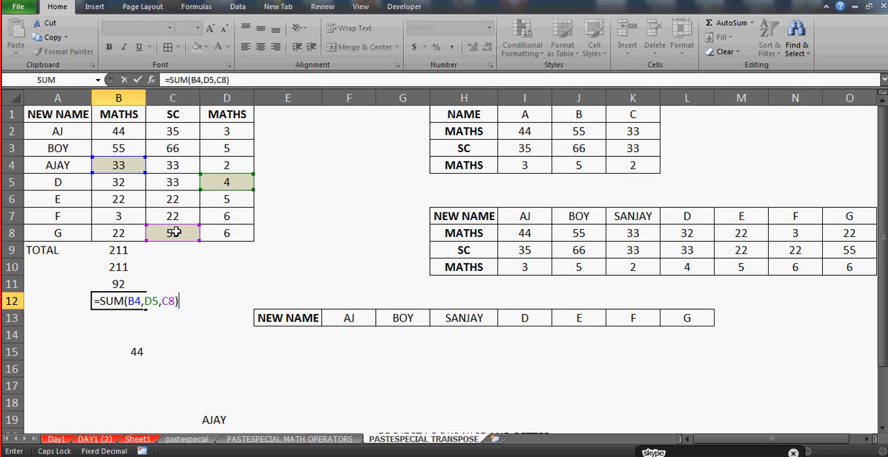
key("Return")
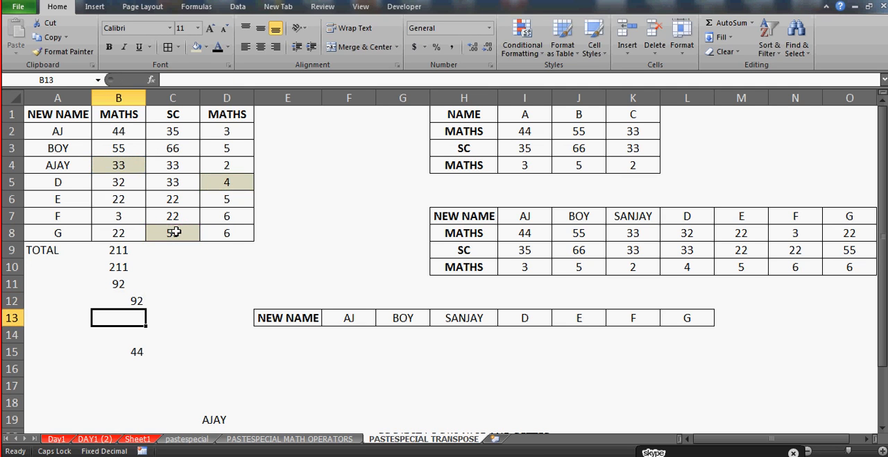
Enter the formula =SUM(B2:D8) in cell B13 to total the whole block of marks
left_click_drag(119, 132, 121, 137)
key("shift+Down")
key("shift+Down")
key("shift+Down")
key("shift+Down")
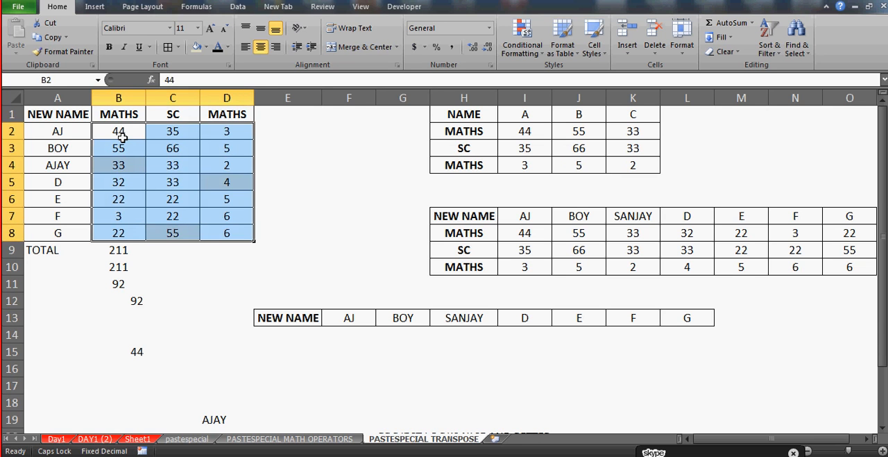
left_click(124, 316)
type("=")
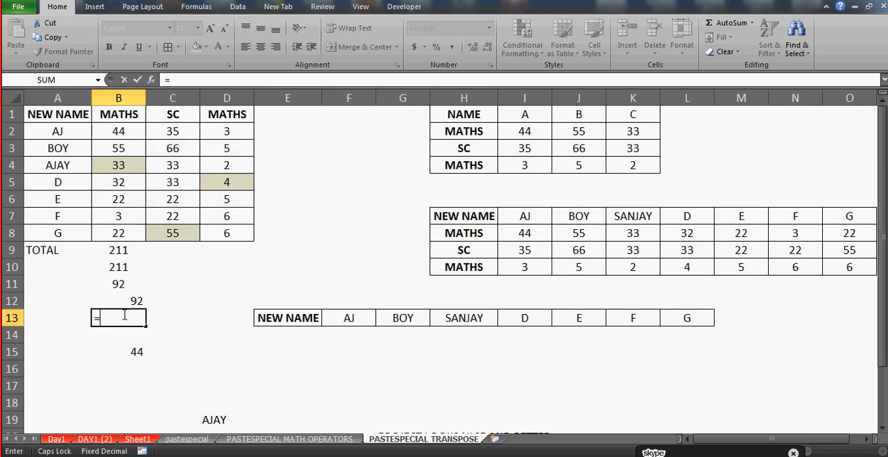
type("SUM(")
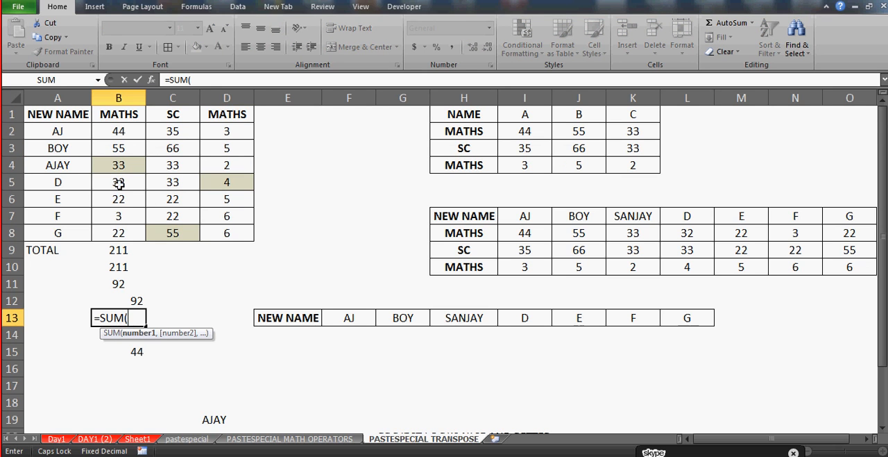
left_click(119, 130)
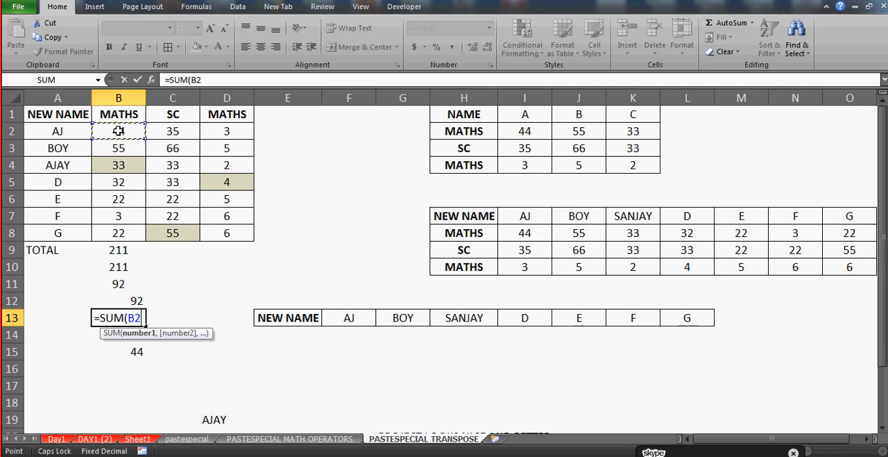
left_click(234, 235, "shift")
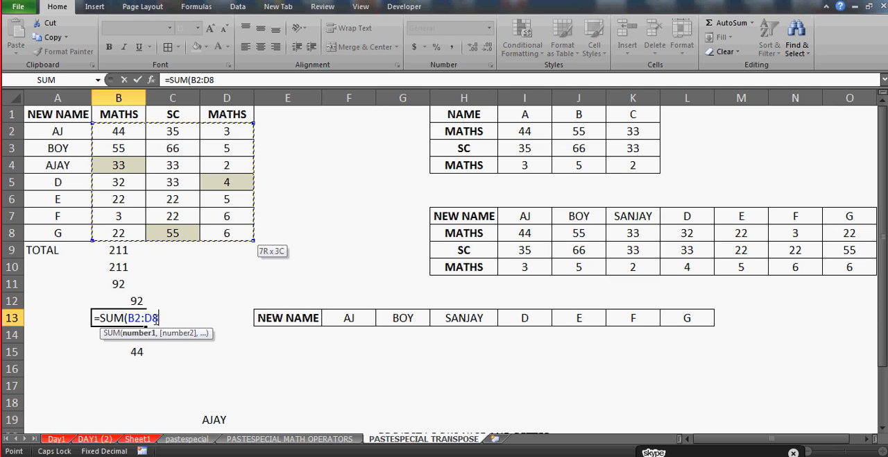
key("Return")
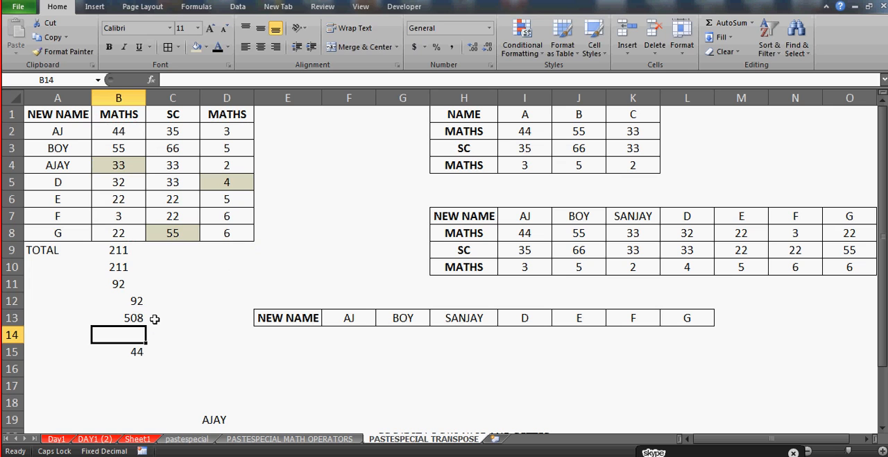
key("Up")
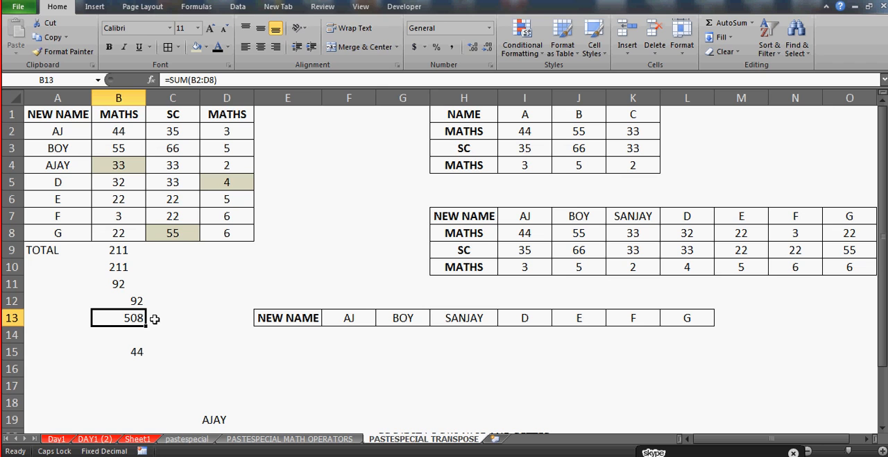
Label cell A14 as SUBTRACT
left_click(67, 334)
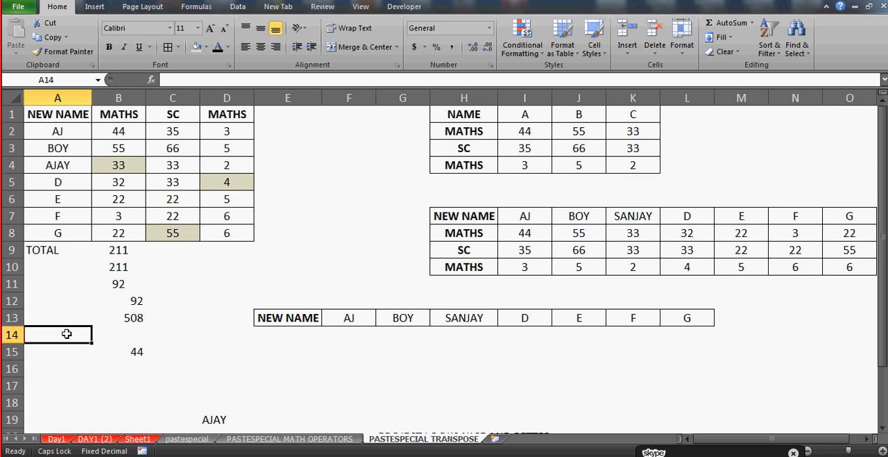
type("SUBR")
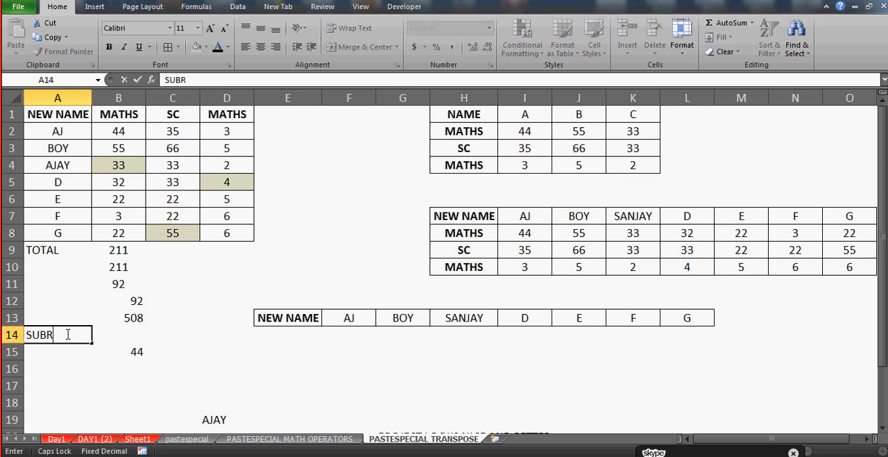
key("BackSpace")
type("TRACT")
key("Return")
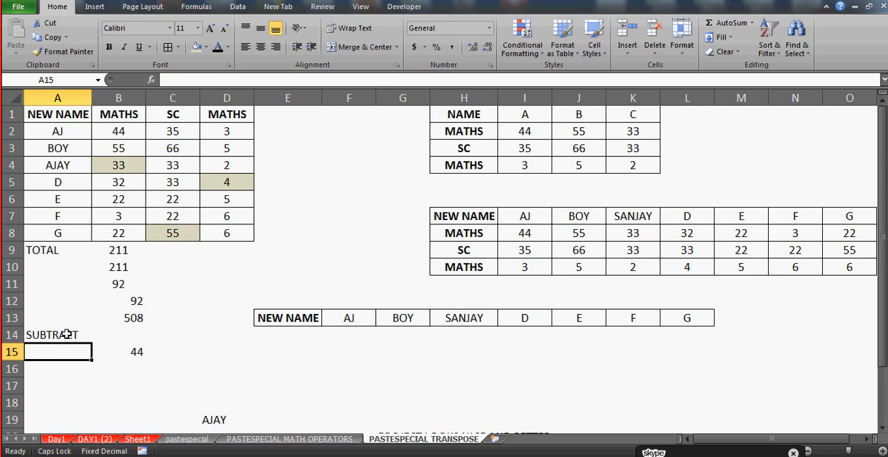
Check which functions are suggested for =SUB in cell B14, and reduce the entry to the equals sign
key("Up")
key("Right")
type("=SUB")
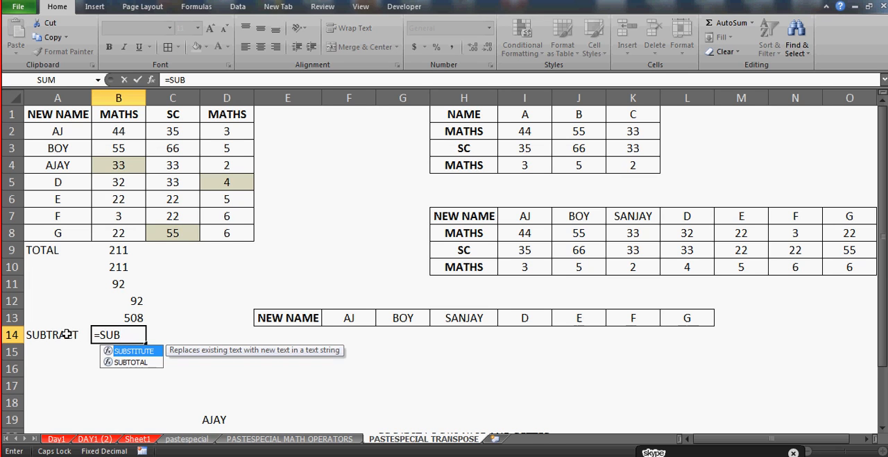
key("BackSpace")
key("BackSpace")
key("BackSpace")
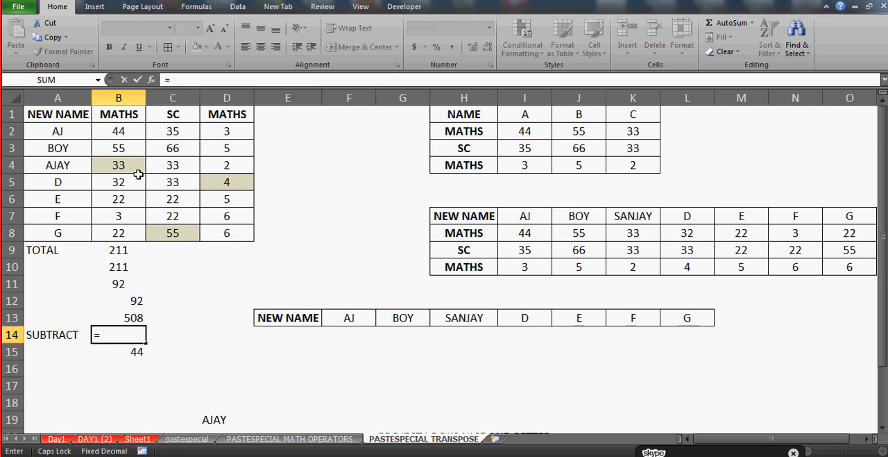
Complete the formula in cell B14 as =B3-C3 and check its minus sign and cell references
left_click(123, 148)
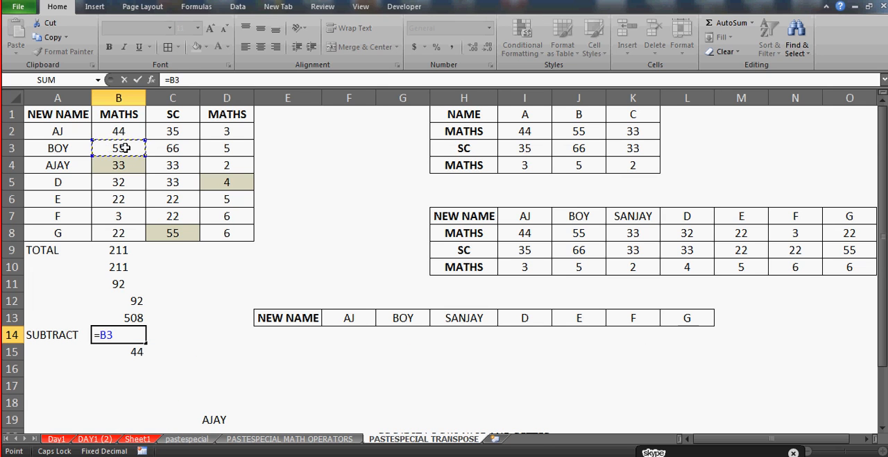
type("-")
left_click(173, 150)
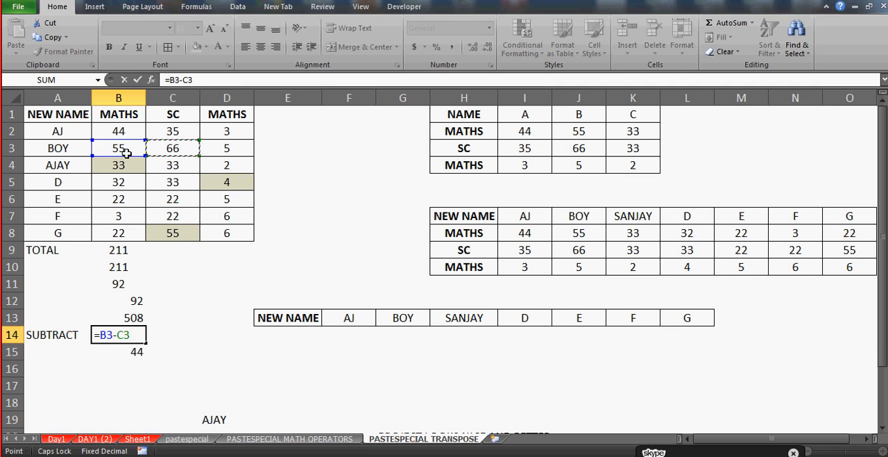
key("Return")
key("Up")
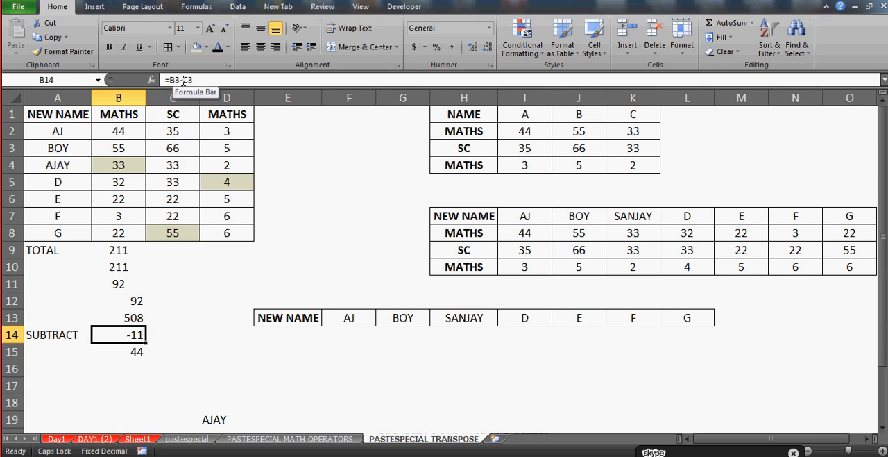
left_click(205, 79)
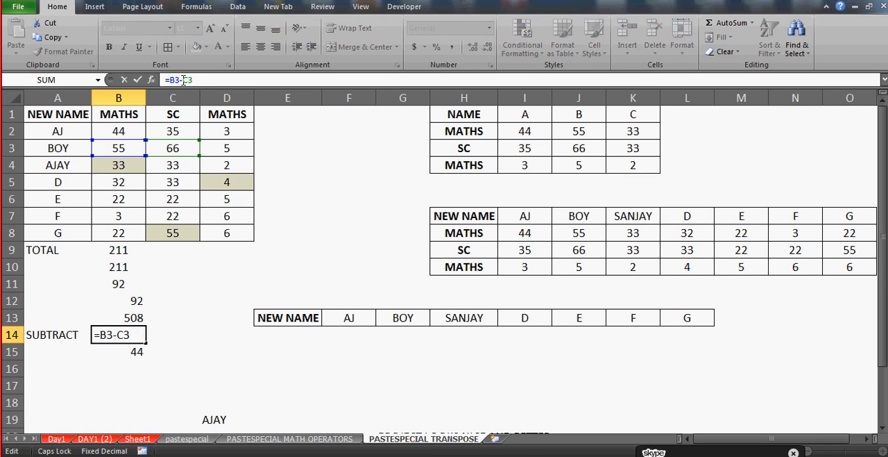
key("Return")
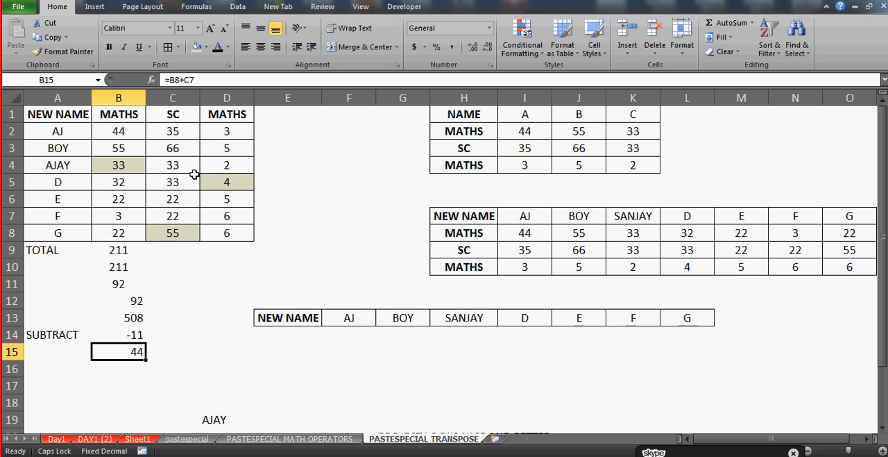
key("Up")
key("Right")
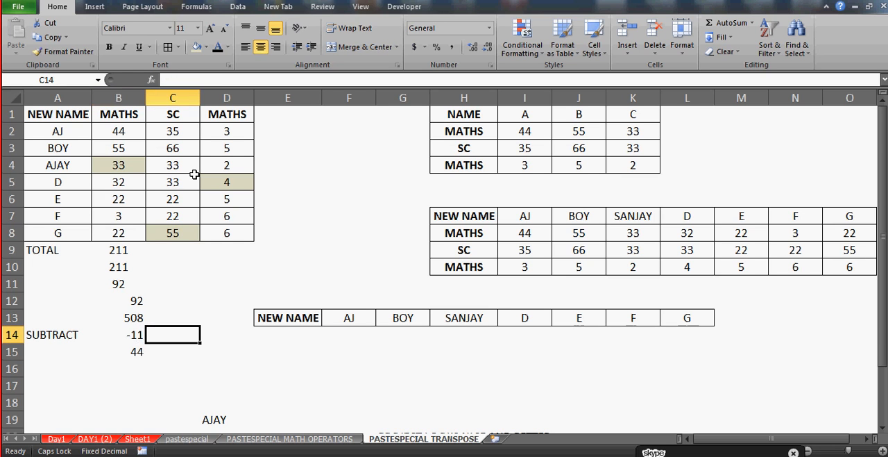
key("Left")
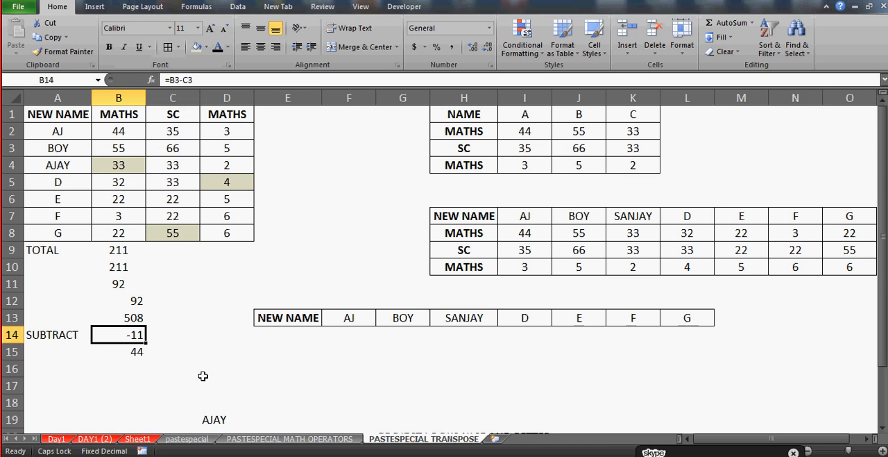
Enter a hyphen in cell D16 and an underscore in cell E16 to compare them, and clear both cells
left_click(239, 368)
type("-")
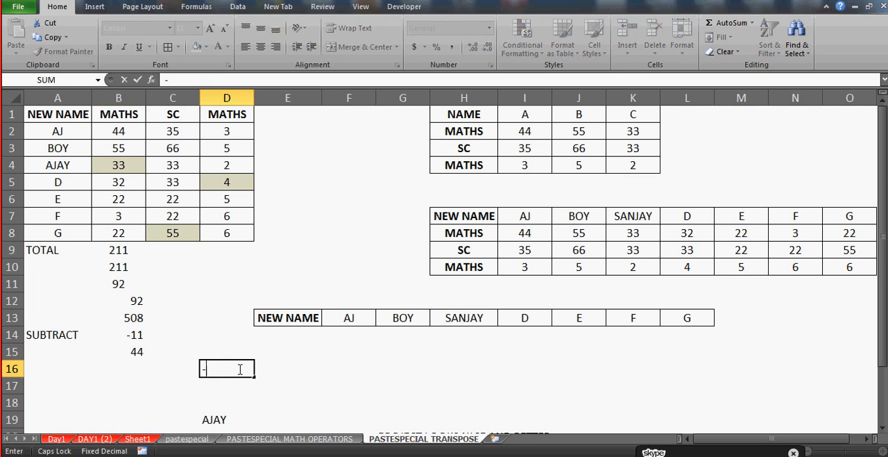
key("Tab")
type("_")
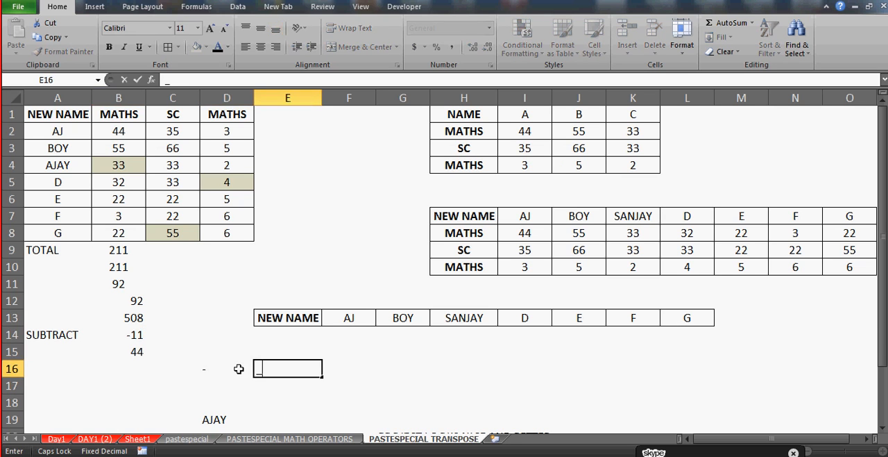
key("Return")
key("Up")
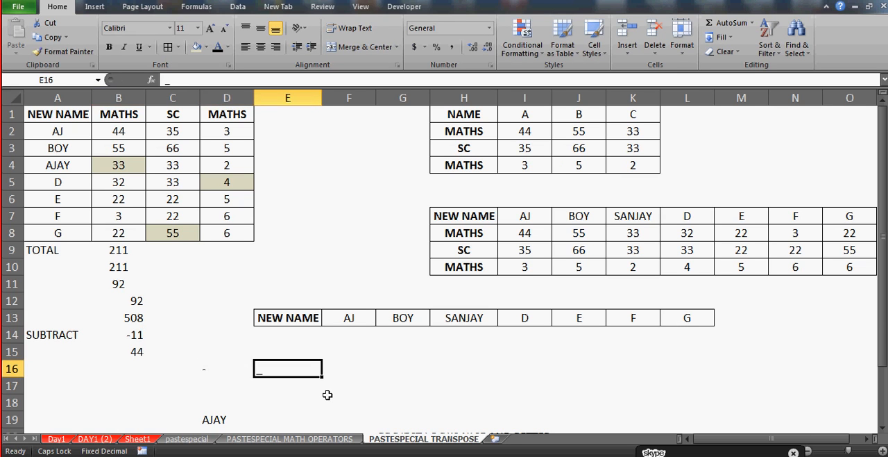
key("Left")
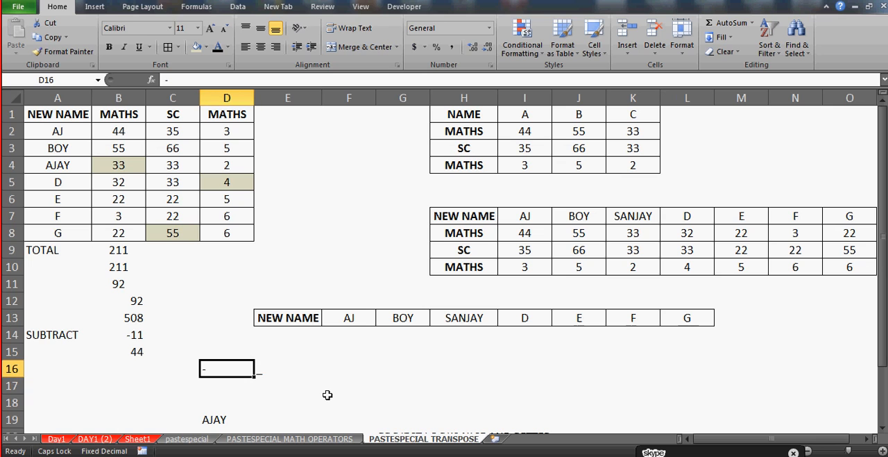
key("shift+Right")
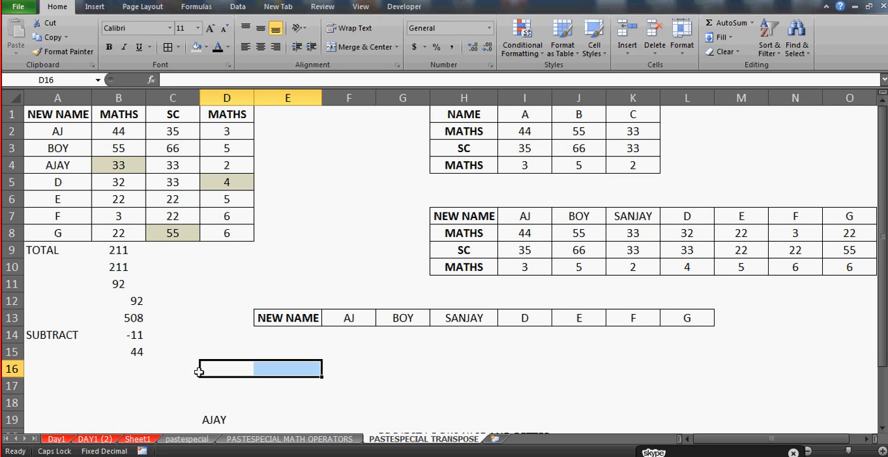
Look through the functions starting with S in the Insert Function list for a subtraction function, and leave cell B15's formula as it is
left_click(135, 352)
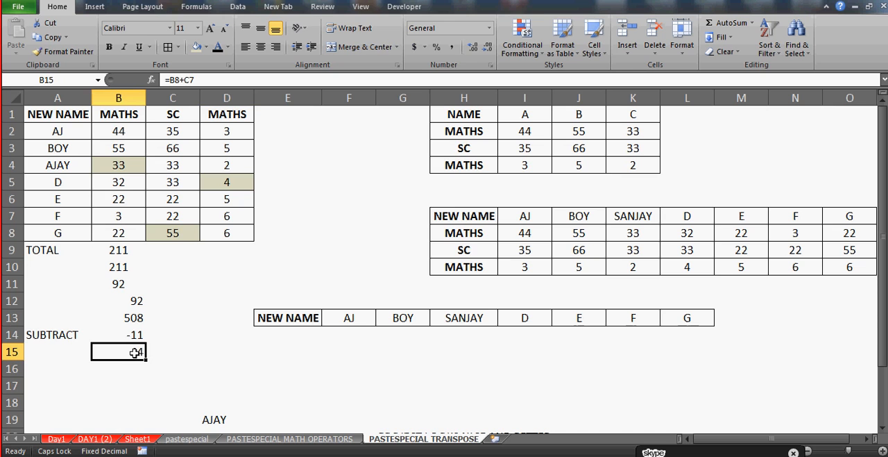
left_click(151, 80)
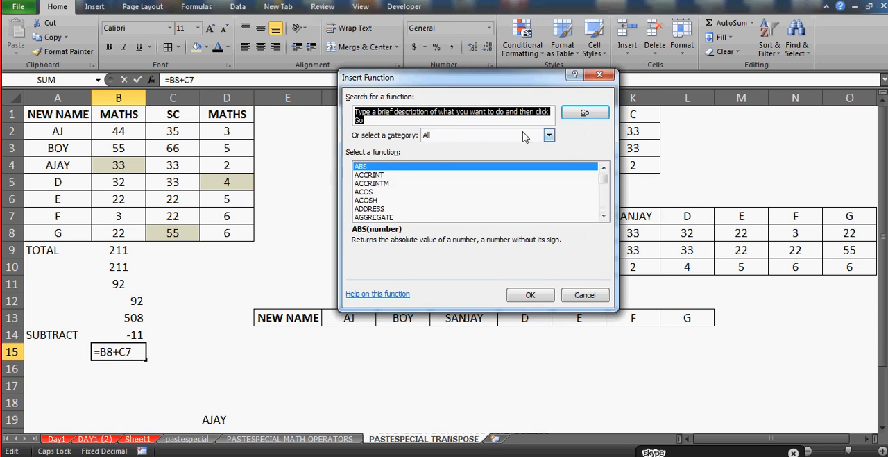
left_click(375, 184)
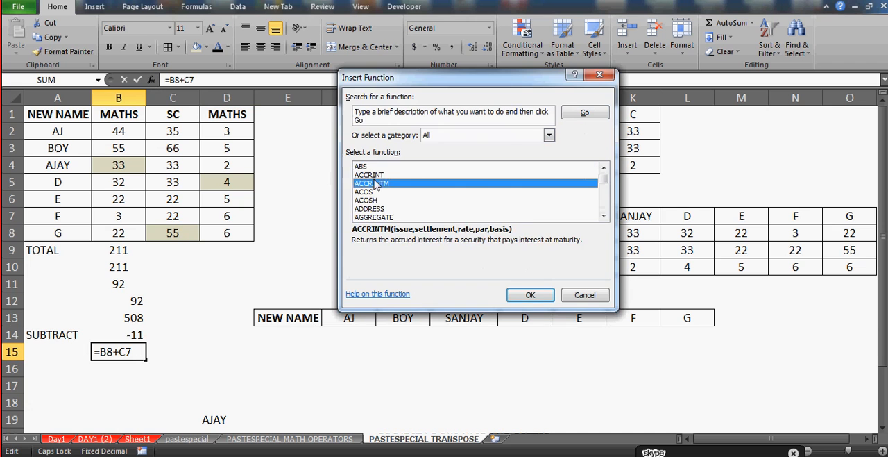
key("s")
key("Down")
key("Down")
key("Down")
key("Down")
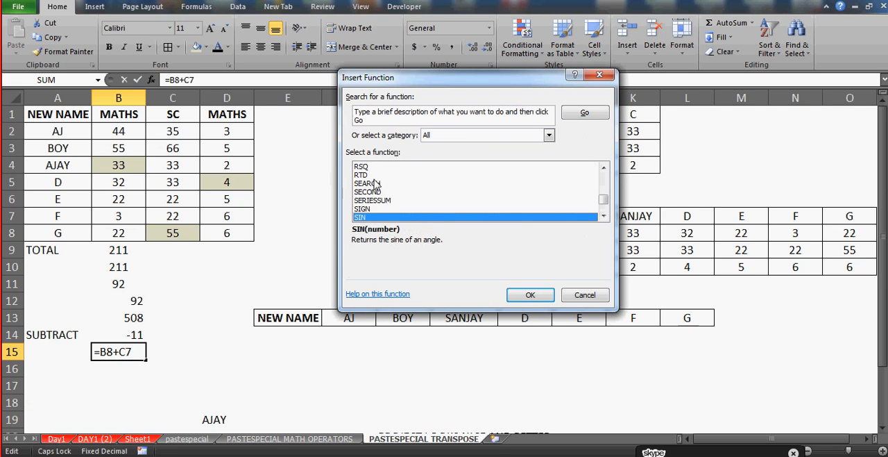
key("Down")
key("Down")
key("Down")
key("Down")
key("Down")
key("Down")
key("Down")
key("Down")
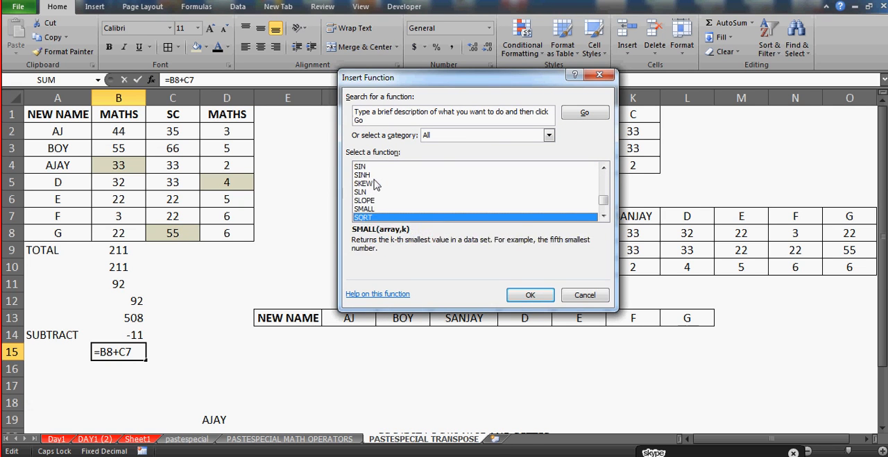
key("Down")
key("Down")
key("Down")
key("Down")
key("Down")
key("Down")
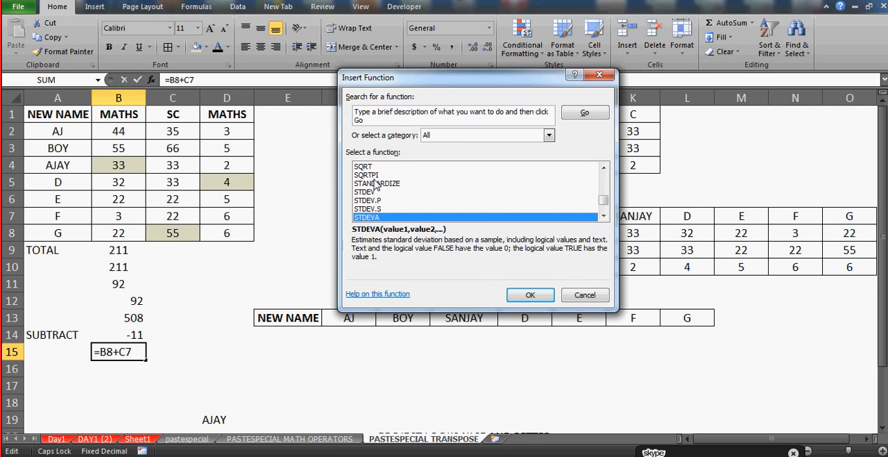
key("Down")
key("Down")
key("Down")
key("Down")
key("Down")
key("Down")
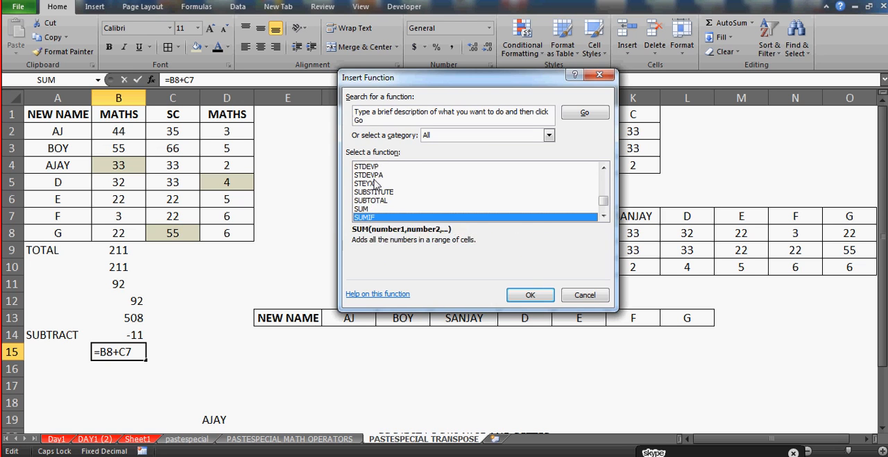
key("Down")
key("Down")
key("Down")
key("Down")
key("Down")
key("Down")
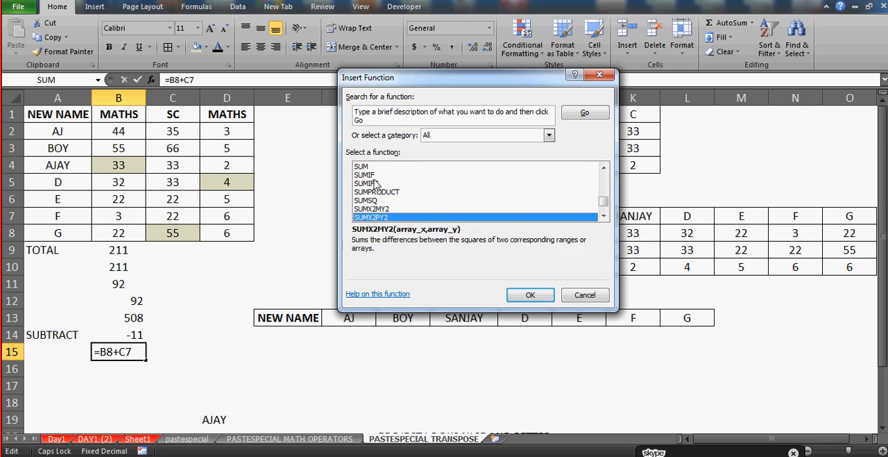
key("s")
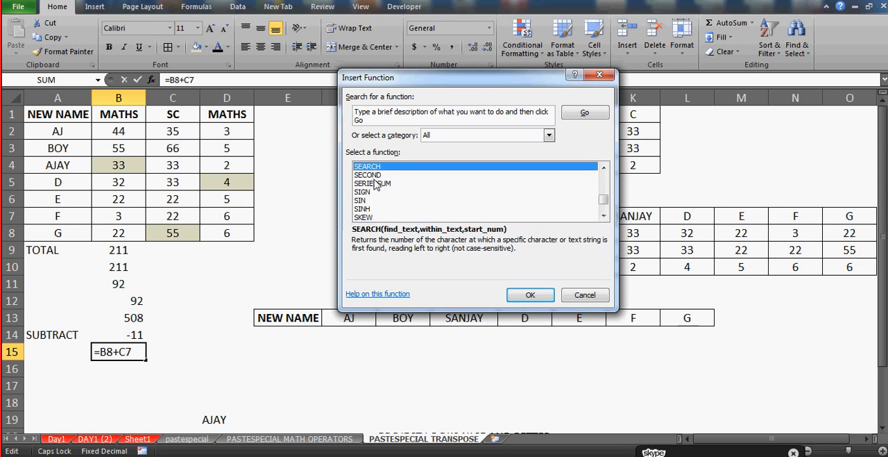
key("Down")
key("Down")
key("Down")
key("Down")
key("Down")
key("Down")
key("Down")
key("Down")
key("Down")
key("Down")
key("Down")
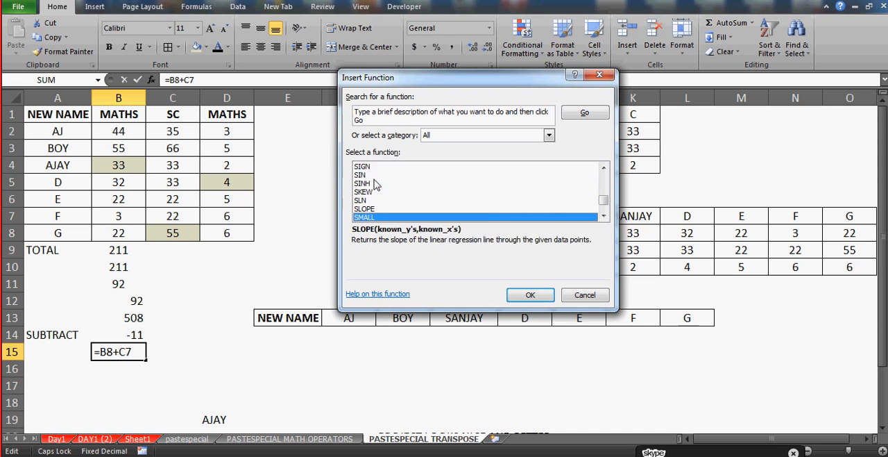
key("Down")
key("Down")
key("Down")
key("Down")
key("Down")
key("Down")
key("Down")
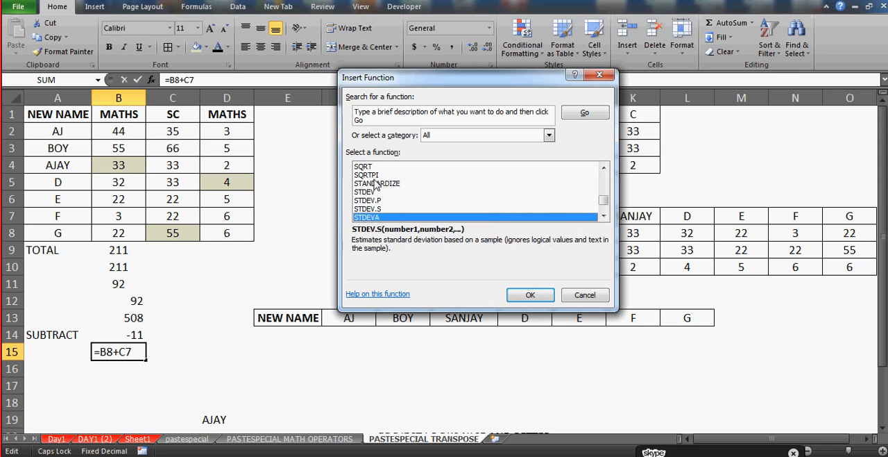
key("Down")
key("Down")
key("Down")
key("Down")
key("Down")
key("Down")
key("Down")
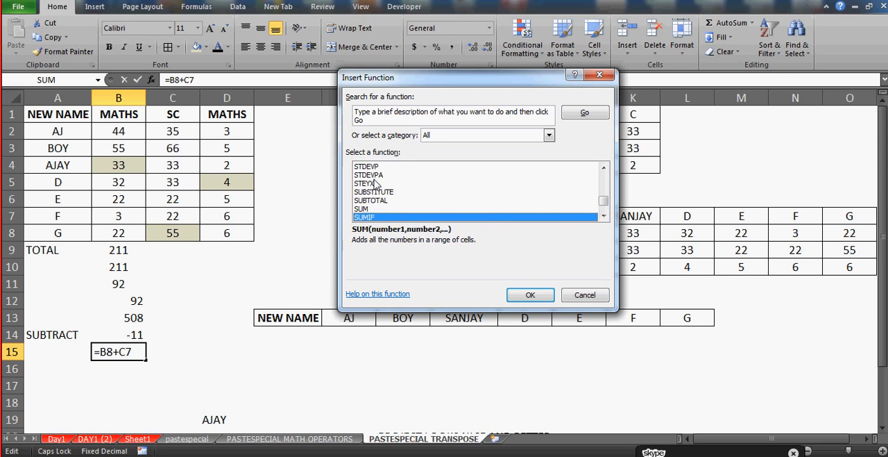
key("Down")
key("Down")
key("Down")
key("Down")
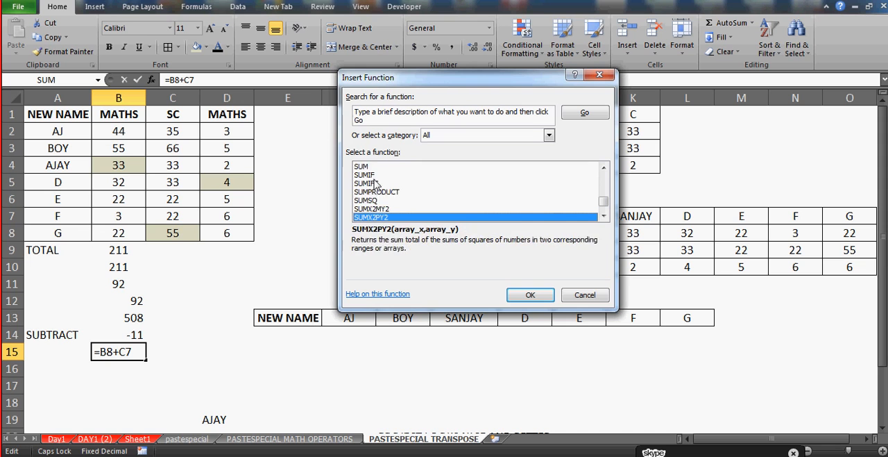
key("s")
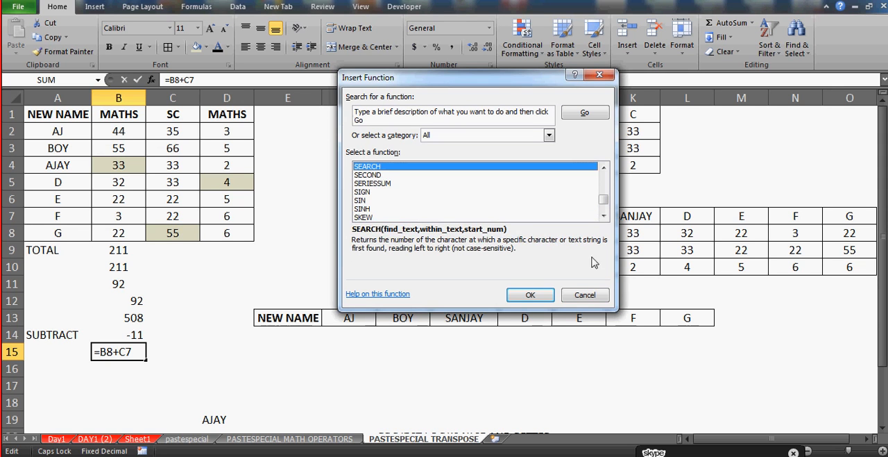
left_click(590, 296)
Label cell A16 as PRODUCT
left_click(105, 372)
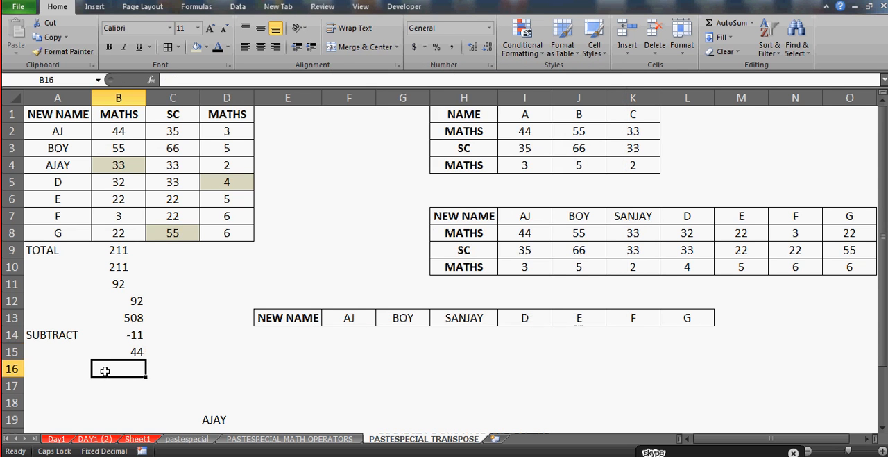
key("Up")
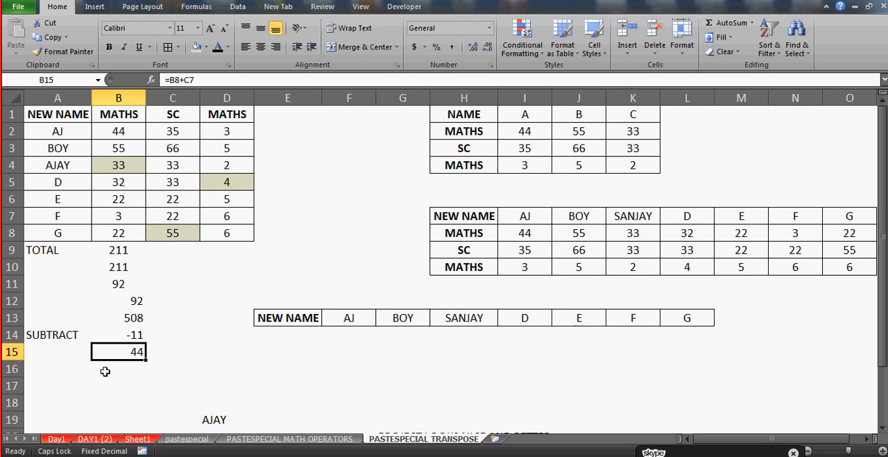
key("Down")
key("Left")
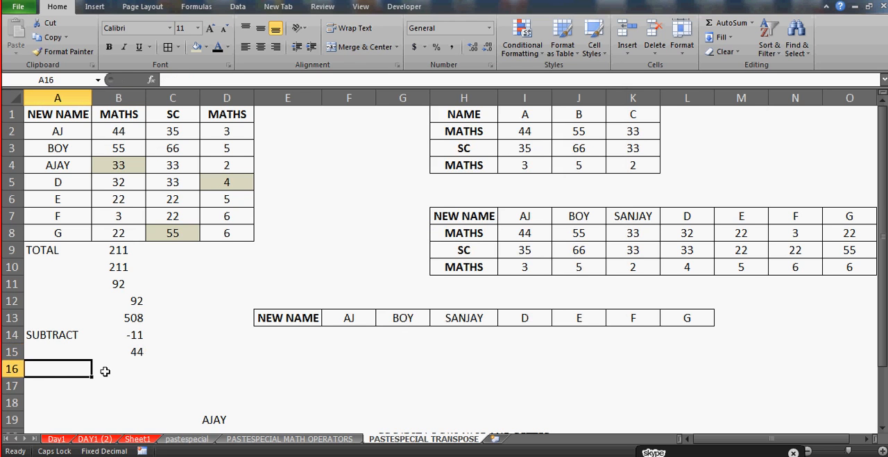
type("PRODUCT")
key("Return")
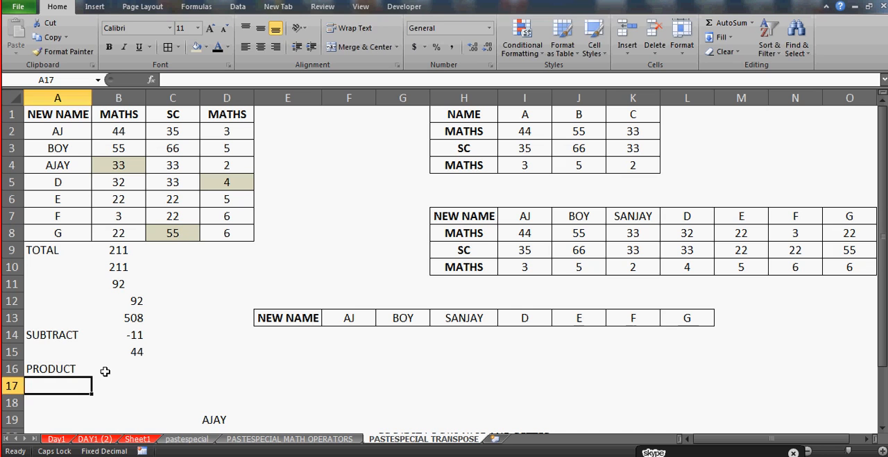
Start a formula in cell B16 with the PRODUCT function chosen from the suggestions for =PRO
key("Right")
key("Up")
type("=PR")
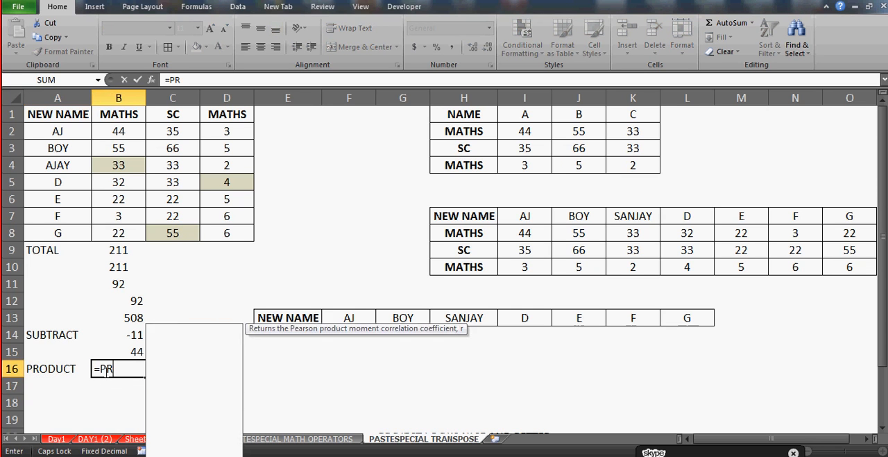
type("O")
key("BackSpace")
type("O")
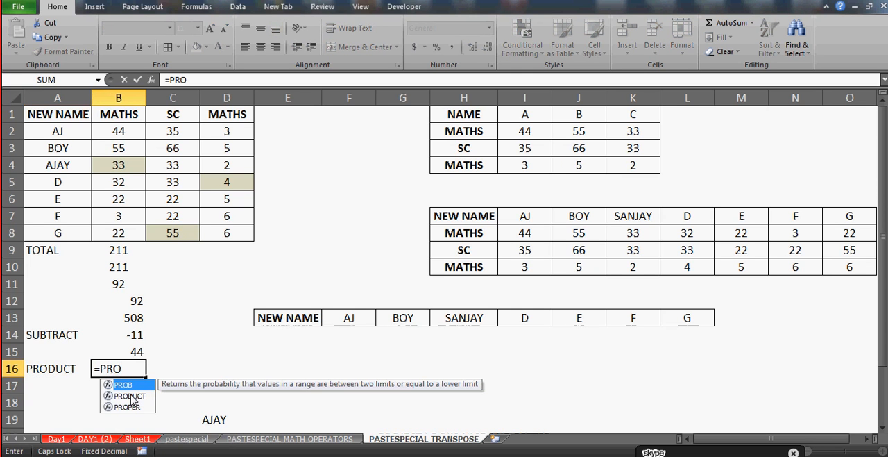
double_click(130, 396)
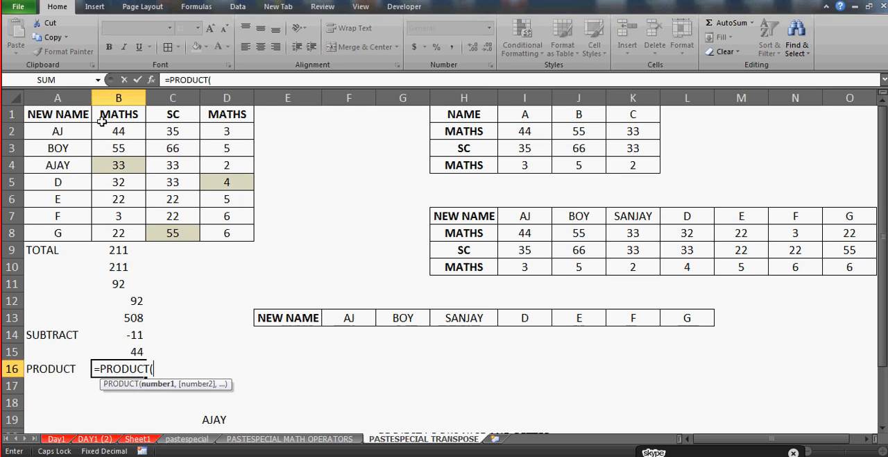
Complete the PRODUCT formula in cell B16 with the separate cells B2, C2 and D2 as its arguments
left_click(120, 134)
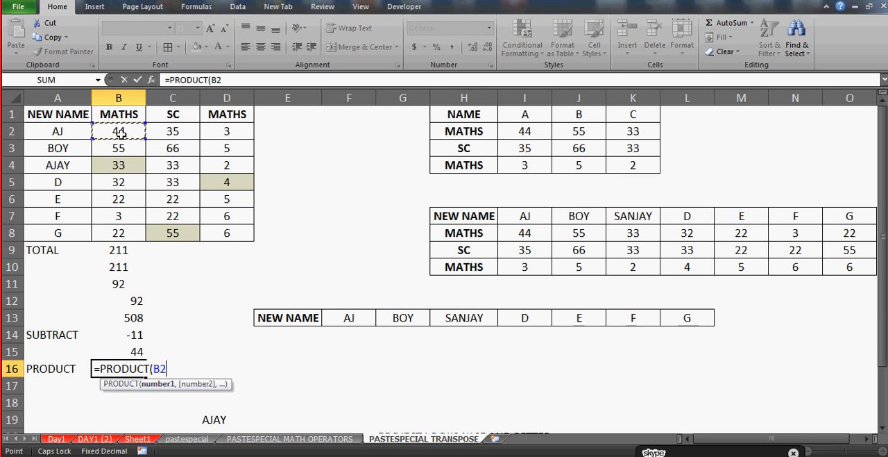
type(",")
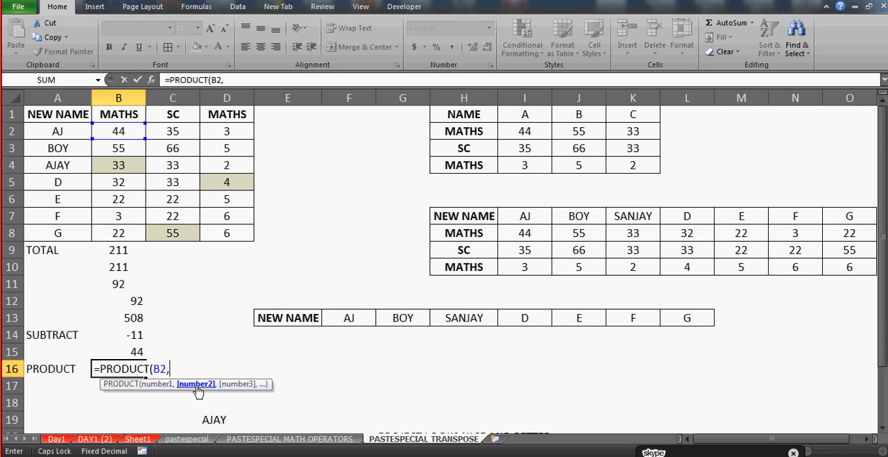
left_click(179, 132)
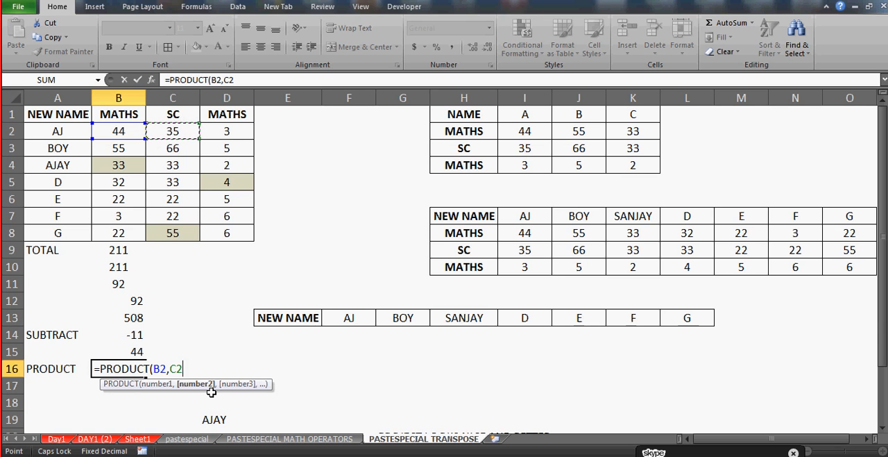
type(",")
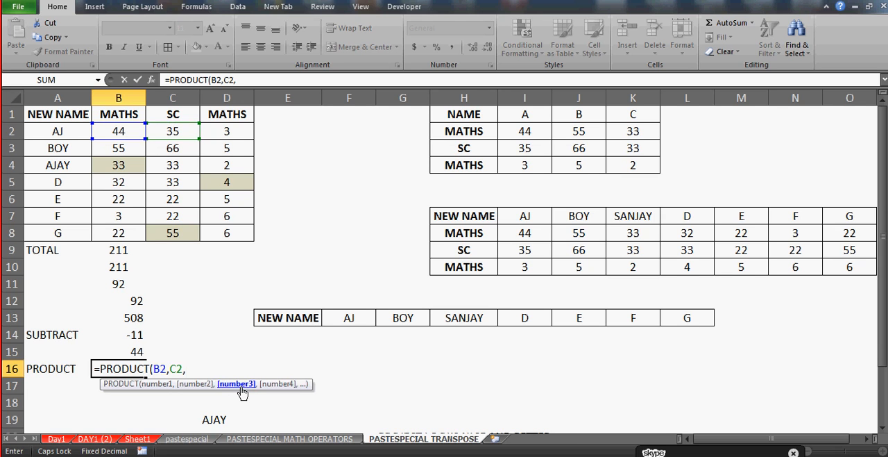
left_click(237, 136)
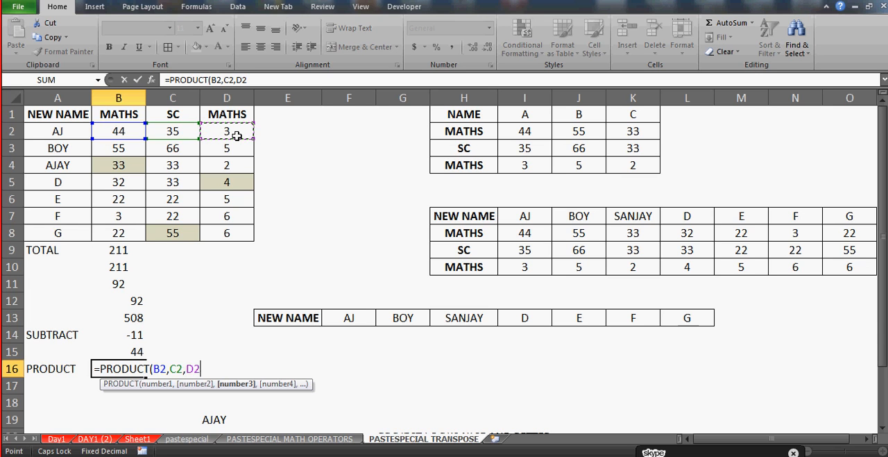
type(")")
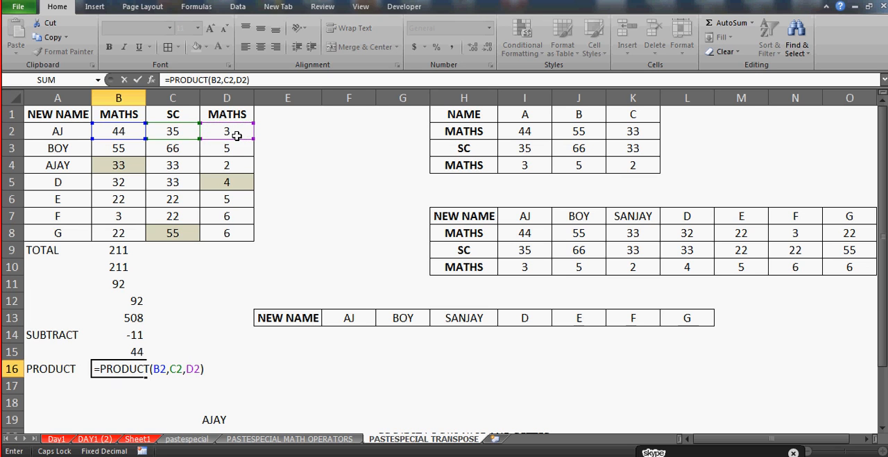
key("Return")
key("Up")
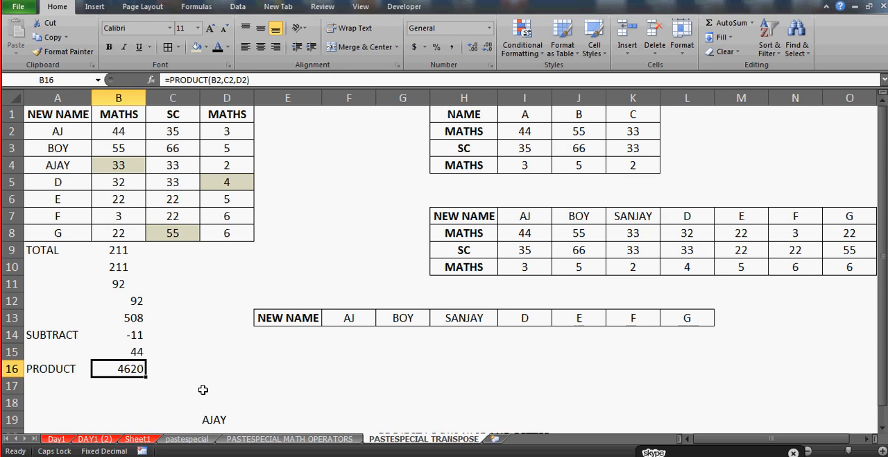
Enter an asterisk in cell B17 to show the multiplication operator
key("Return")
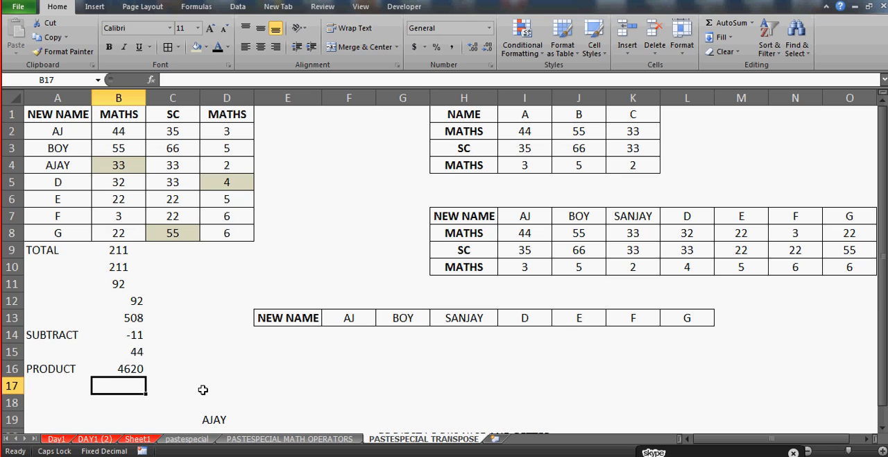
type("*")
key("Up")
Multiply the first MATHS and SC marks in cell D16 with the formula =B2*C2
key("Right")
key("Right")
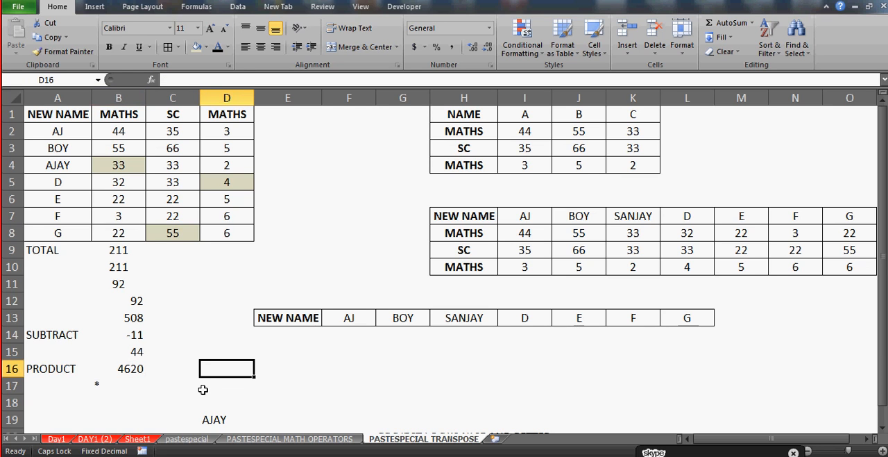
type("=")
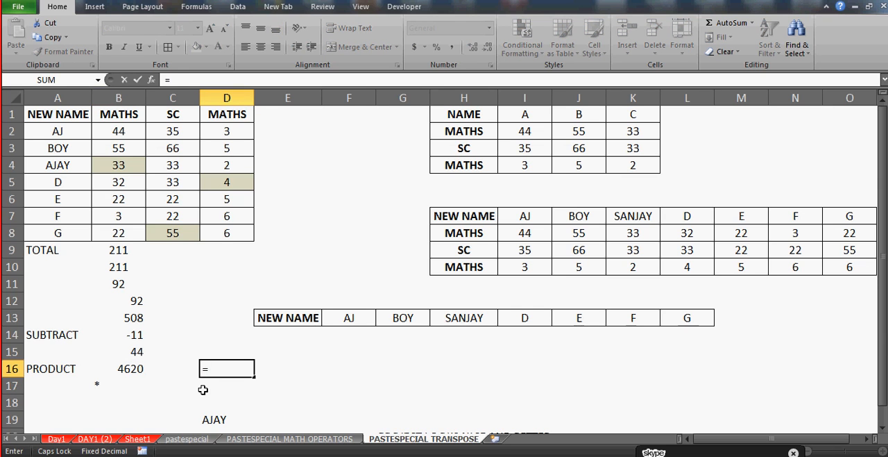
left_click(121, 133)
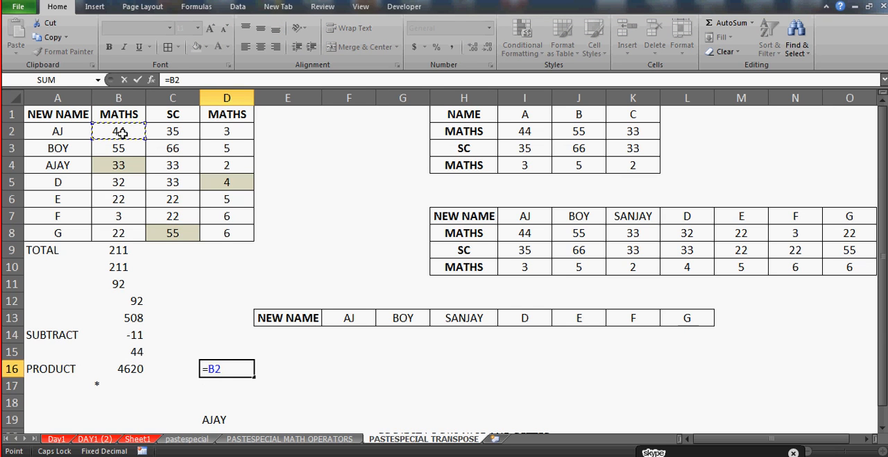
type("*")
left_click(170, 130)
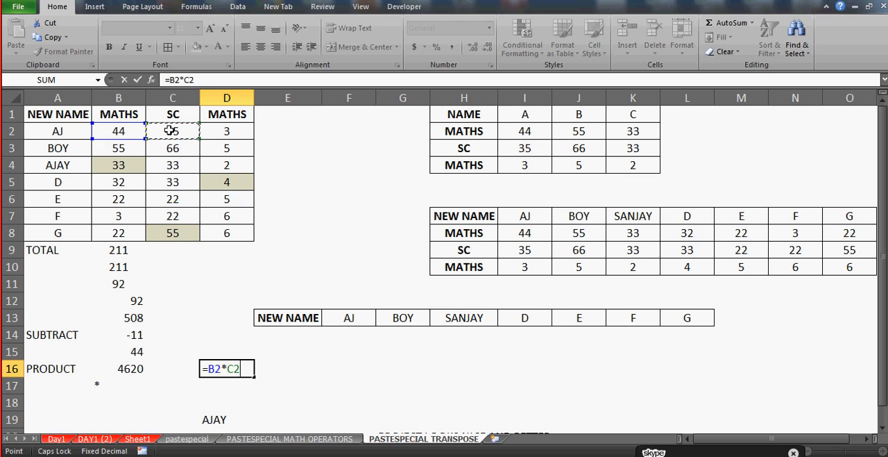
key("Return")
key("Up")
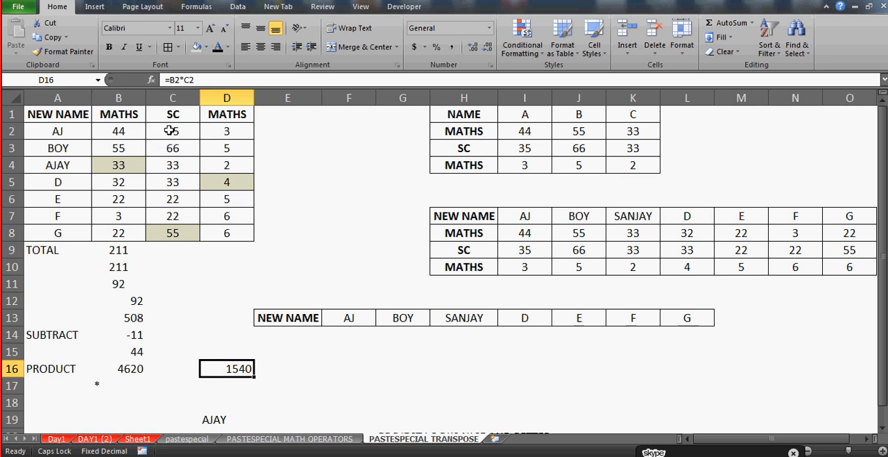
Multiply the first MATHS mark by 100 in cell D17 with the formula =B2*100
key("Down")
type("=")
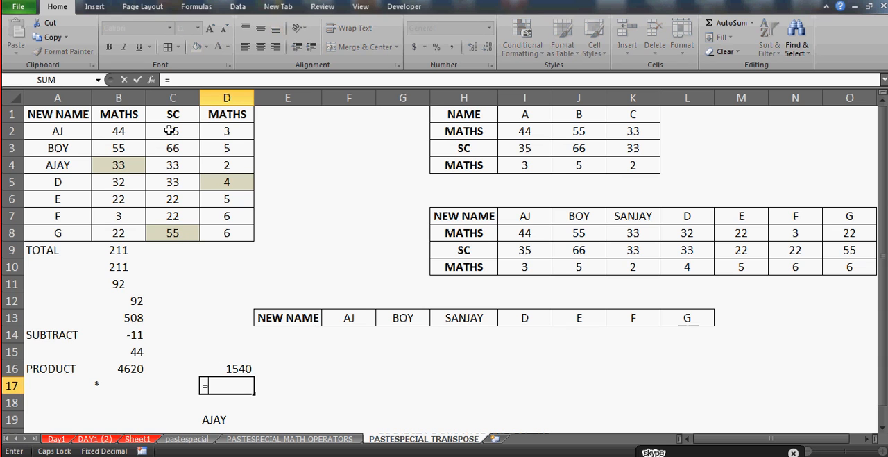
left_click(130, 132)
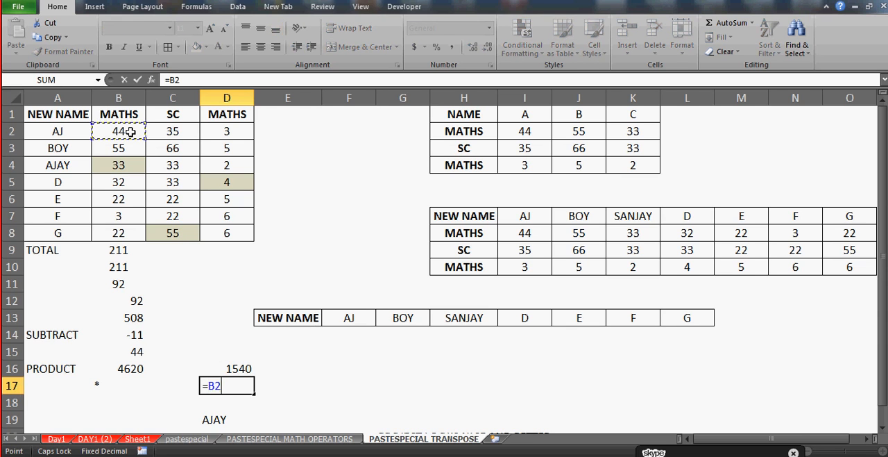
type("*")
left_click(193, 81)
type("100")
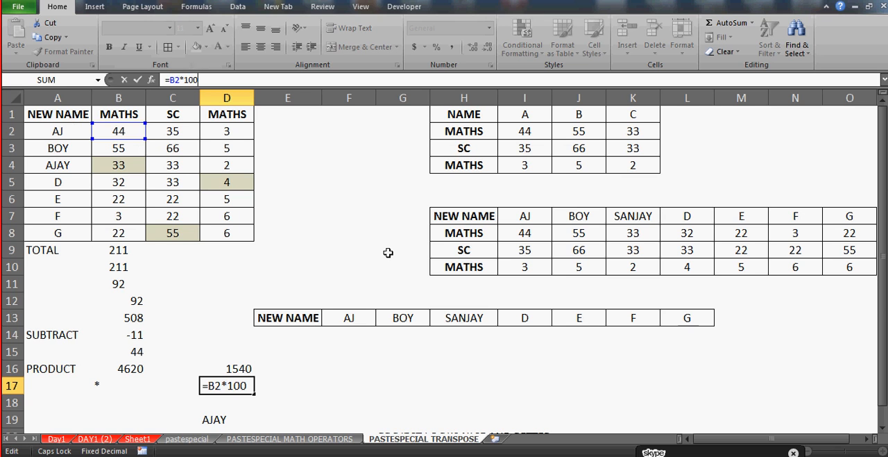
key("Return")
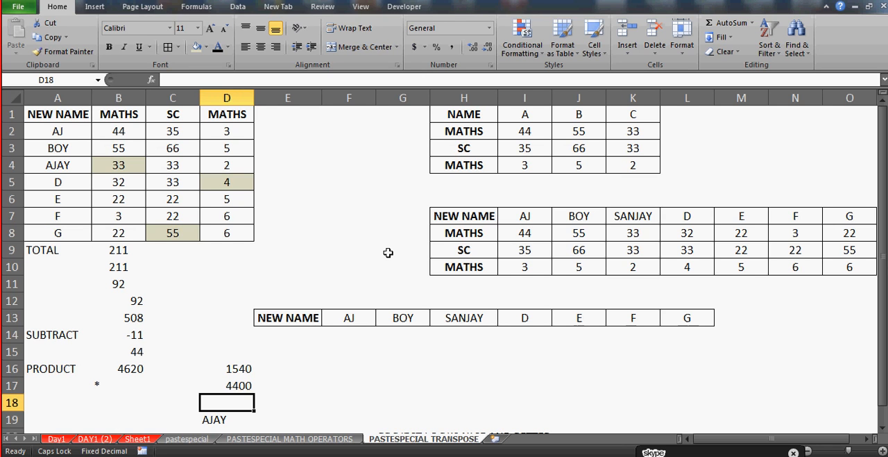
Fill the marks table in cells A1:D8 with a light purple colour
left_click(278, 329)
left_click(55, 117)
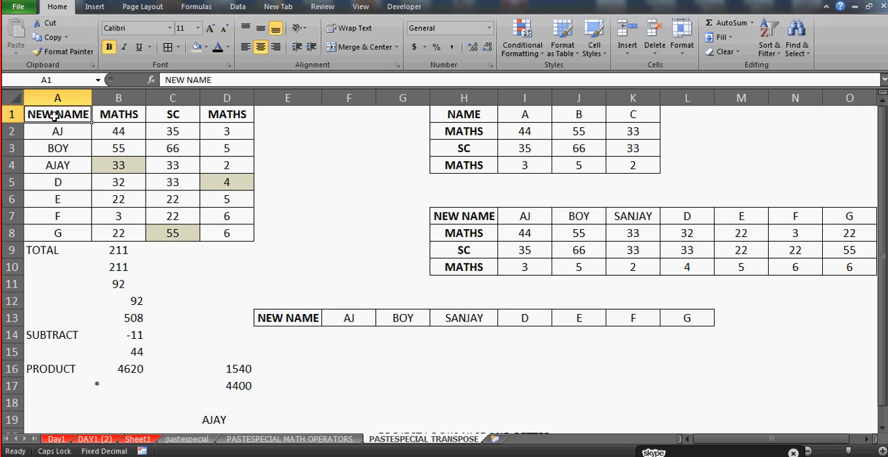
mouse_move(54, 117)
left_mouse_down()
mouse_move(55, 250)
mouse_move(55, 117)
left_mouse_up()
left_click(57, 129)
key("Up")
key("shift+Right")
key("shift+Right")
key("shift+Right")
key("shift+Down")
key("shift+Down")
key("shift+Down")
key("shift+Down")
key("shift+Down")
key("shift+Down")
key("shift+Down")
key("shift+Down")
key("shift+Up")
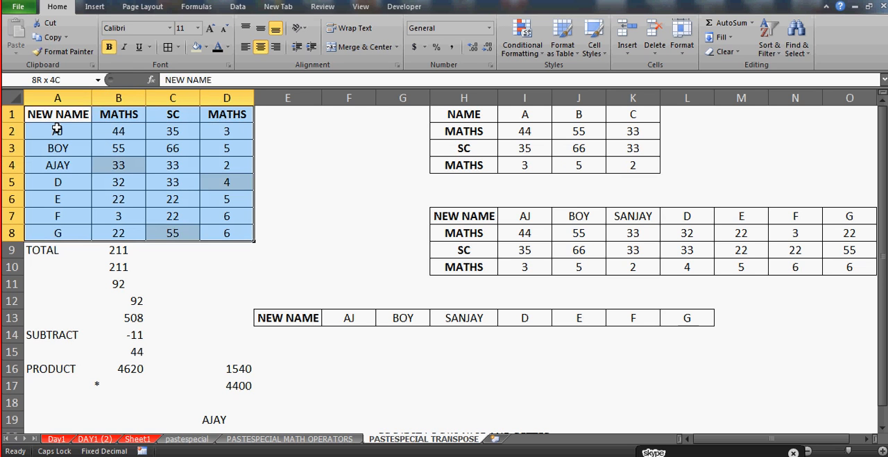
left_click(207, 49)
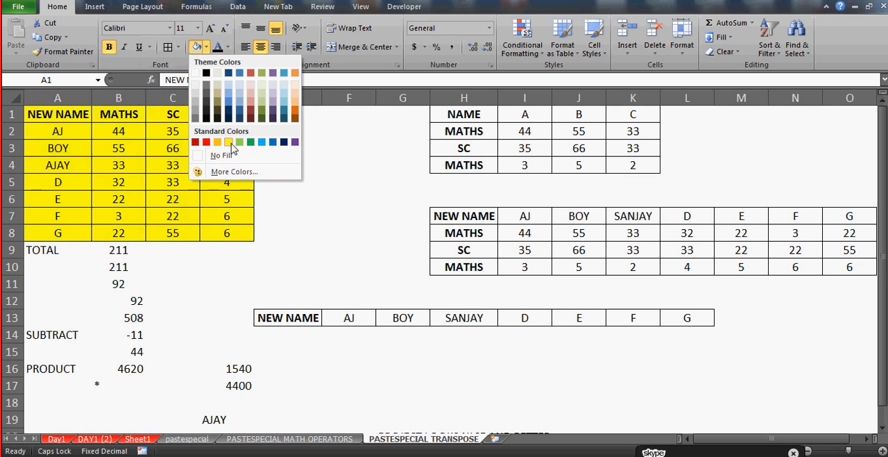
left_click(275, 91)
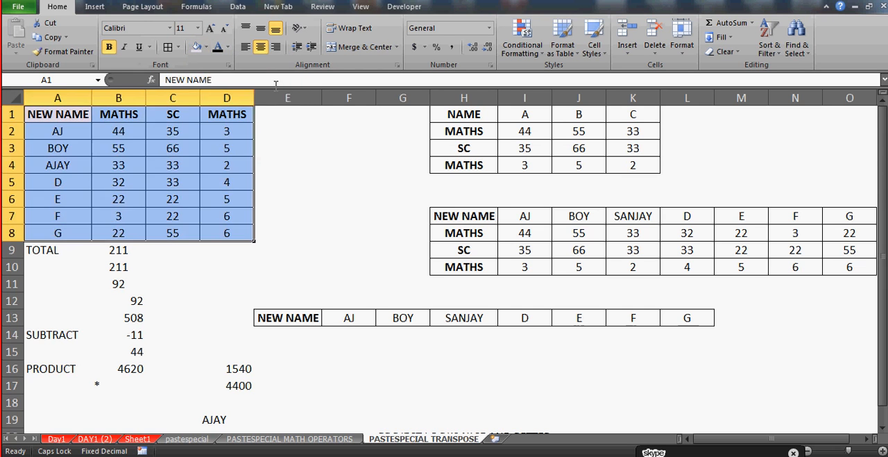
left_click(274, 182)
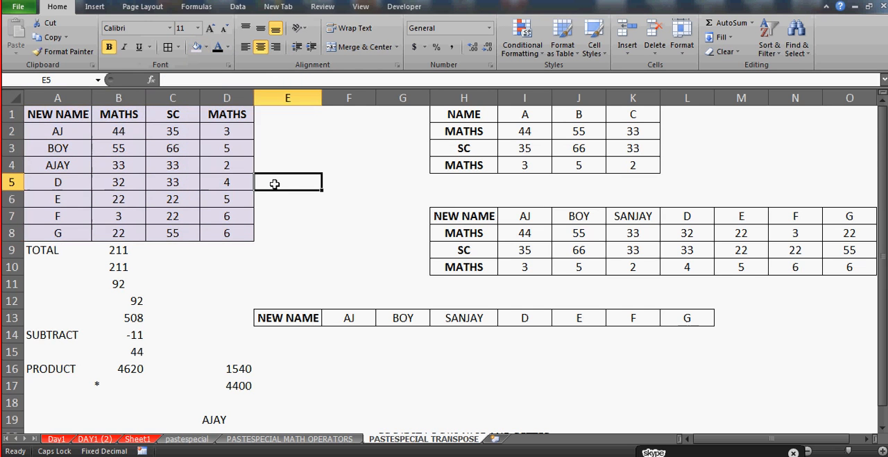
Start a TRANSPOSE formula across cells E14:L14 to show its array argument, and cancel it
left_click(301, 339)
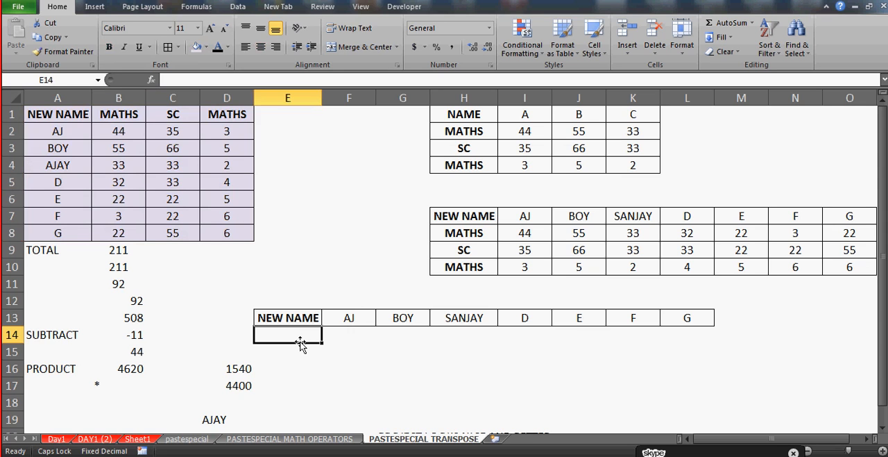
key("shift+Right")
key("shift+Right")
key("shift+Right")
key("shift+Right")
key("shift+Right")
key("shift+Right")
key("shift+Right")
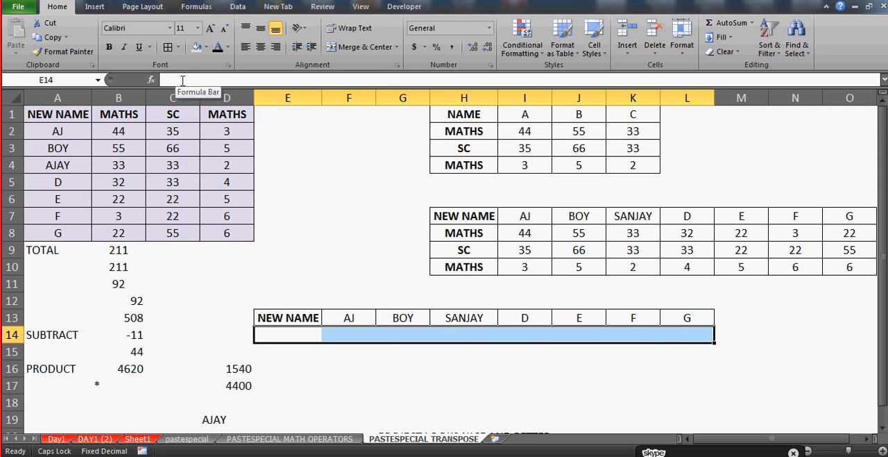
left_click(183, 80)
type("=")
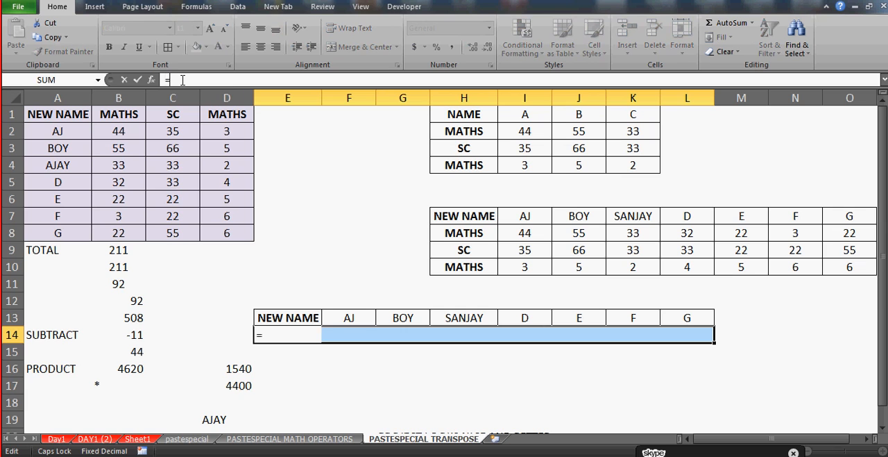
type("TR")
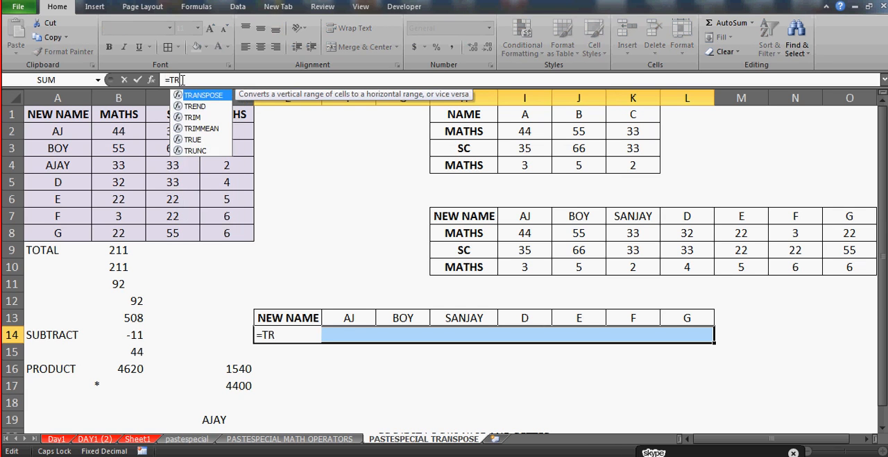
type("A")
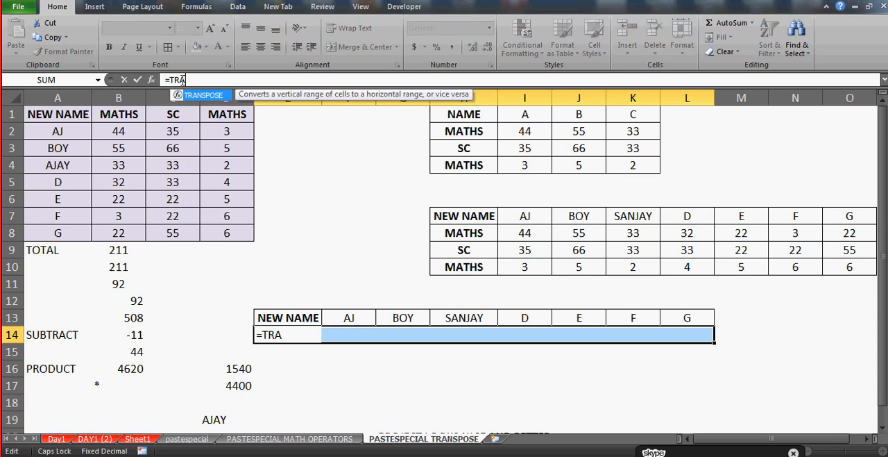
type("NSPOSE")
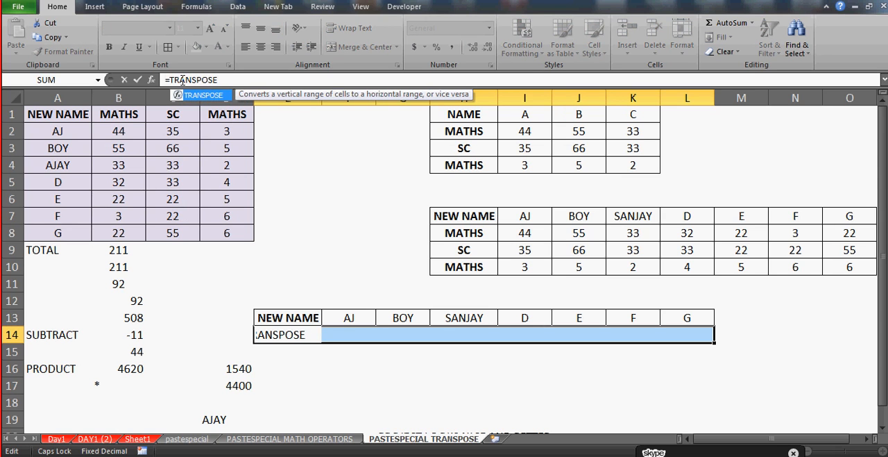
type("(")
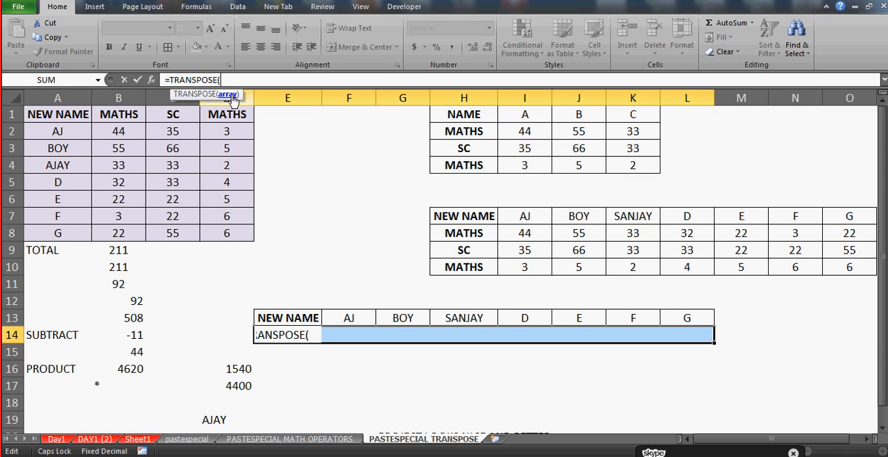
type(")")
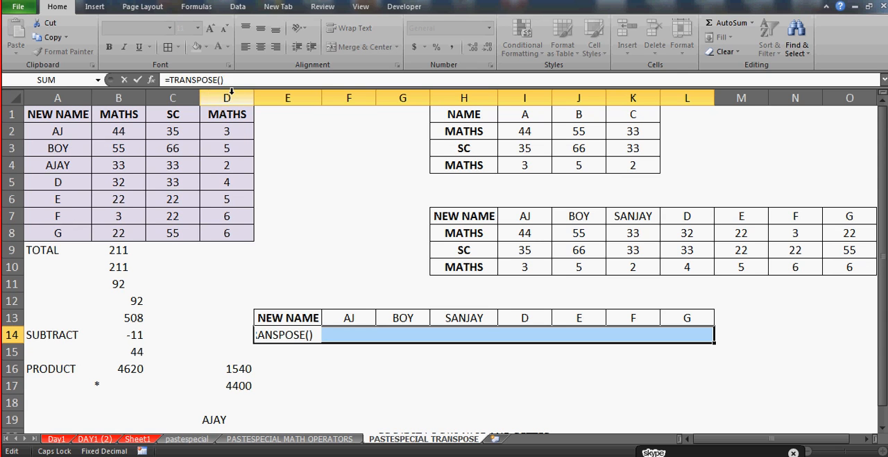
key("BackSpace")
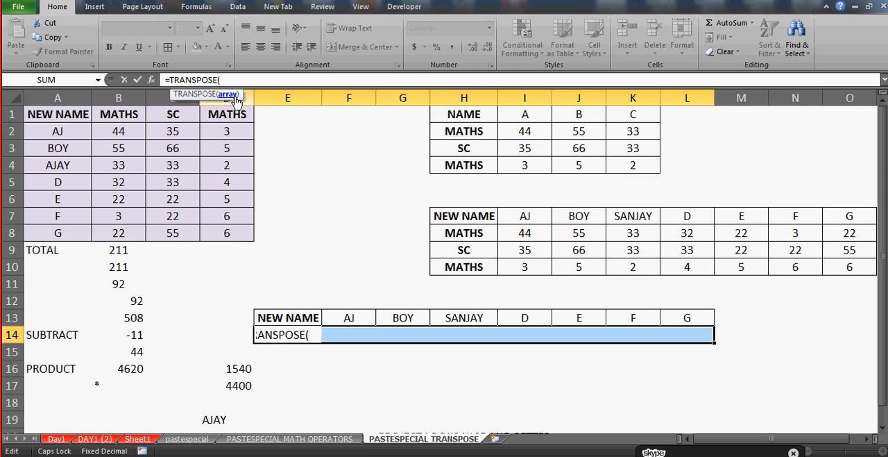
key("Escape")
Start a SUM formula in cell E16 with B4 as its first argument, and cancel it
left_click(321, 373)
type("=")
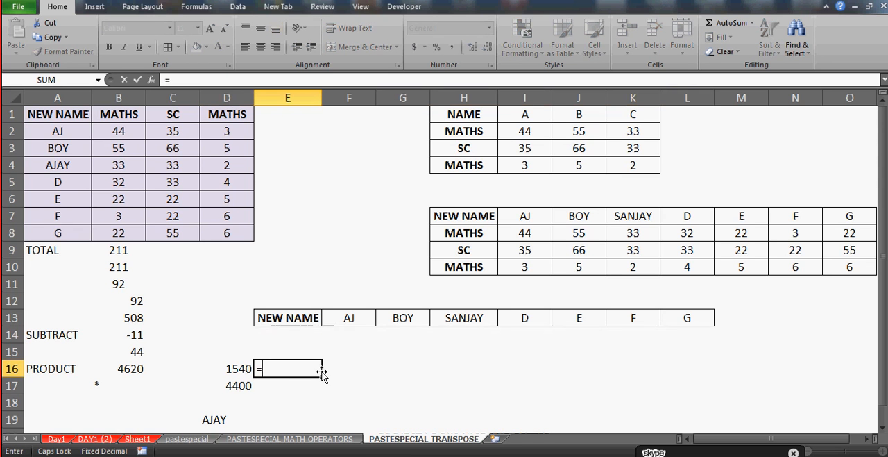
type("SUM(")
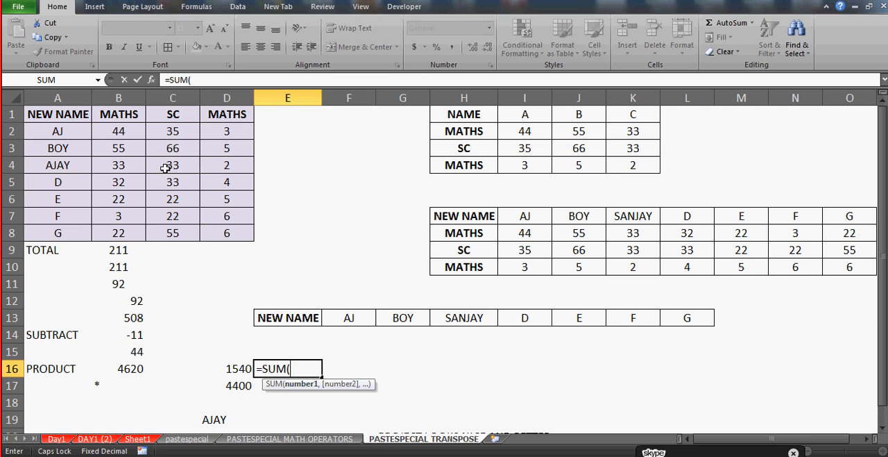
left_click(127, 166)
type(",")
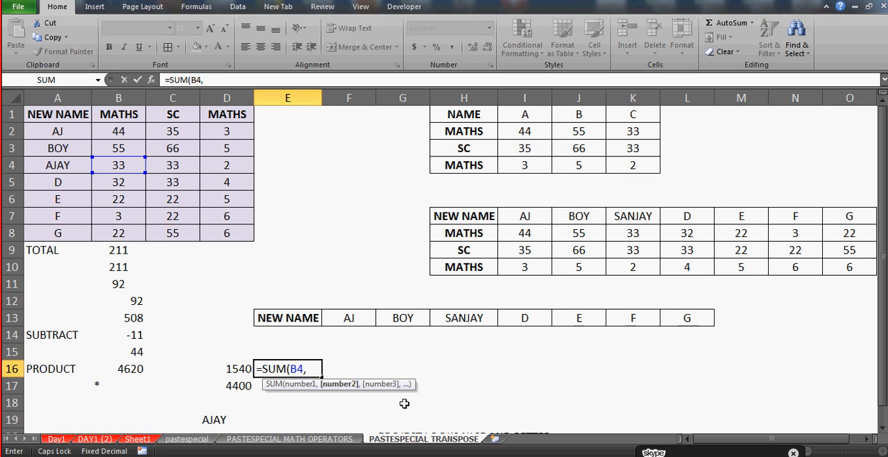
key("Escape")
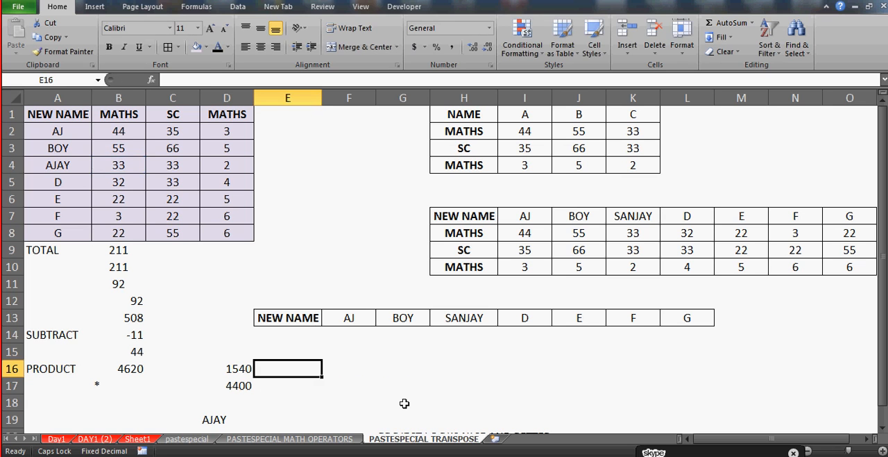
Select cells E14:L14 and begin a formula there with the misspelled function name, =TRANPOSE(
left_click(307, 331)
key("Right")
key("shift+Right")
key("Left")
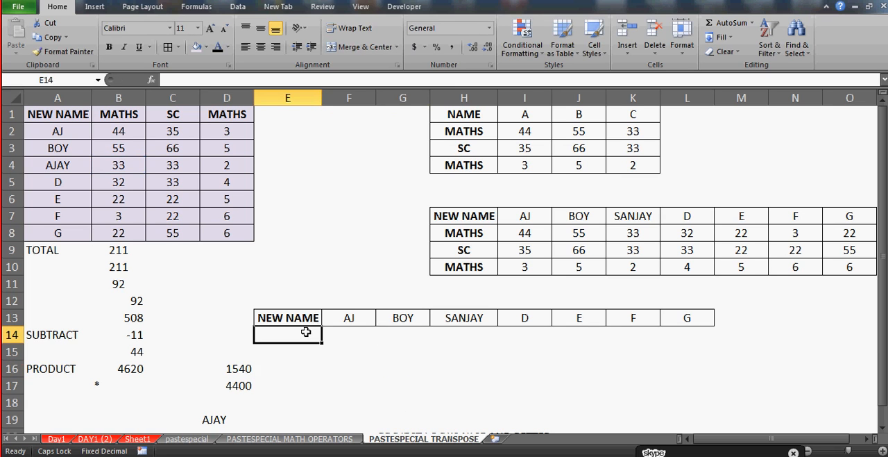
key("shift+Right")
key("shift+Right")
key("shift+Right")
key("shift+Right")
key("shift+Right")
key("shift+Right")
key("shift+Right")
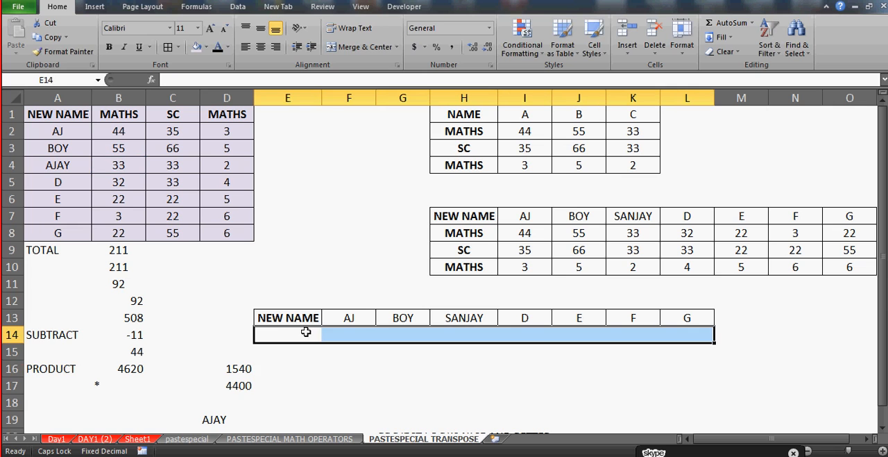
left_click(173, 79)
type("=T")
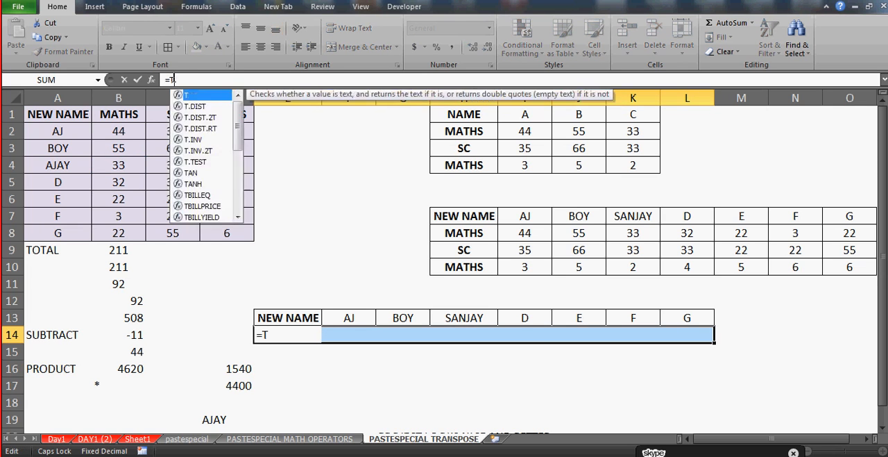
type("RANPOSE(")
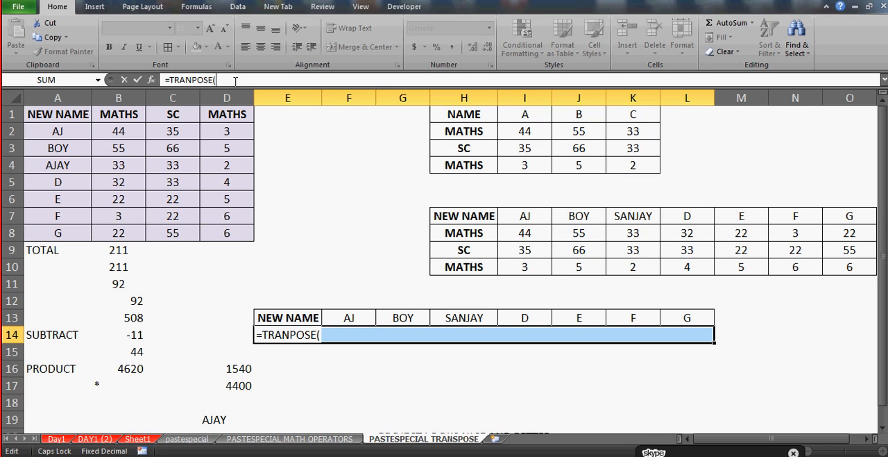
Correct the function name in the cell E14 formula to TRANSPOSE
key("Left")
key("Left")
key("Left")
key("Left")
key("Left")
type("S")
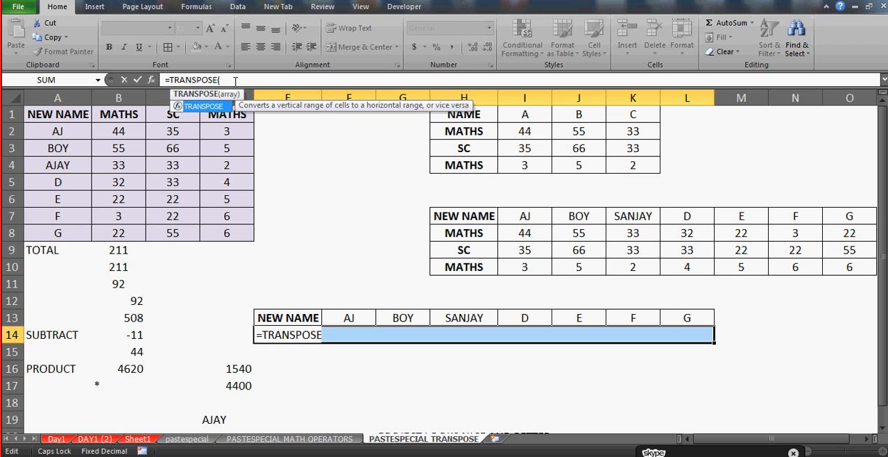
left_click(236, 81)
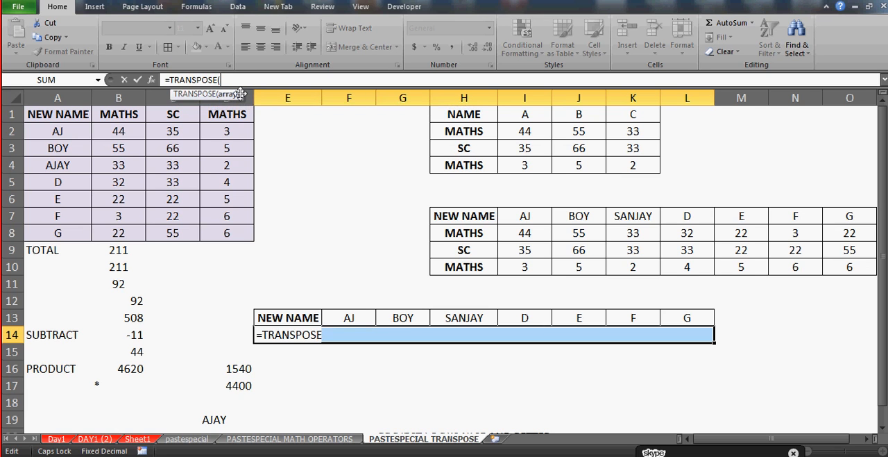
Try the misspelled function names TRANSPOSEE and TRAANSPOSE in the cell E14 formula
key("BackSpace")
type("E")
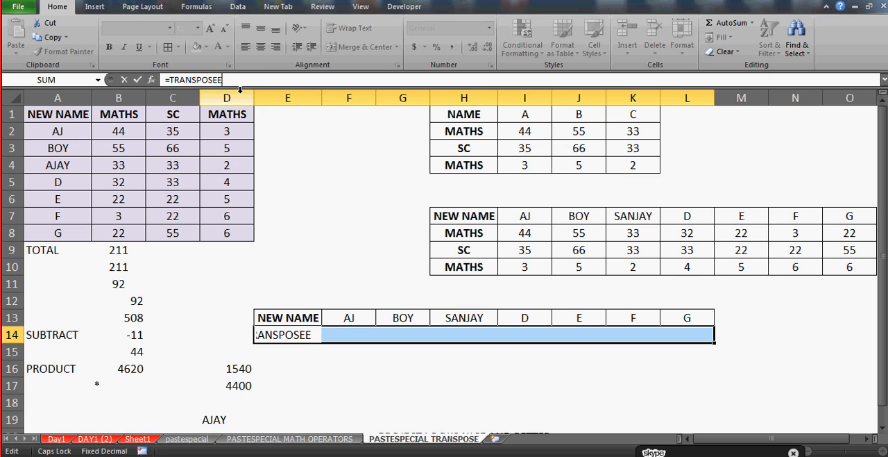
type("(")
key("BackSpace")
key("BackSpace")
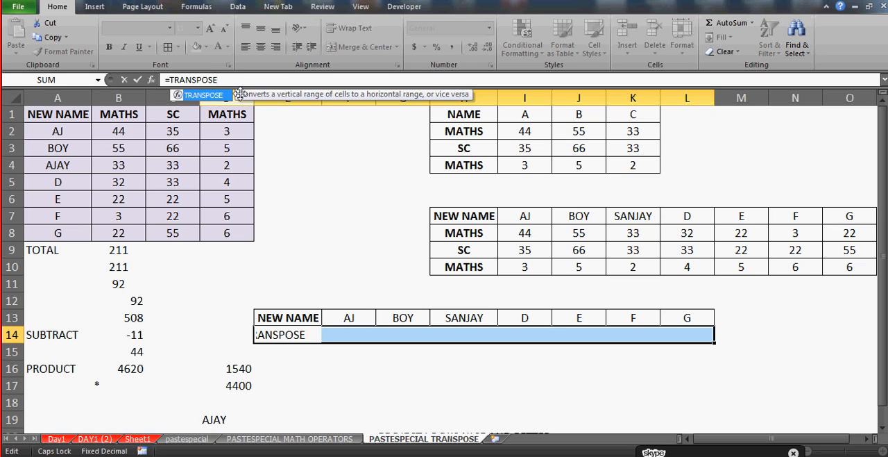
key("BackSpace")
key("BackSpace")
key("BackSpace")
key("BackSpace")
key("BackSpace")
key("BackSpace")
key("BackSpace")
type("ANSPOSE(")
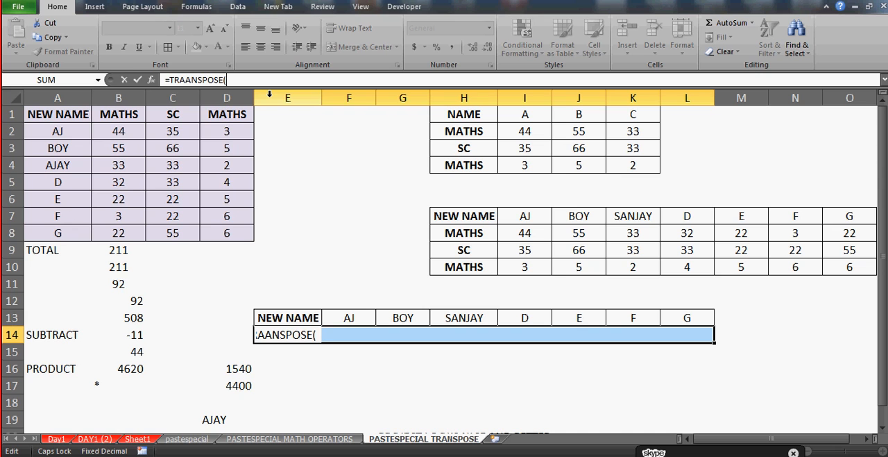
Try SUBTRACT as the function name in the cell E14 formula, and erase it again
key("BackSpace")
key("BackSpace")
key("BackSpace")
key("BackSpace")
key("BackSpace")
key("BackSpace")
key("BackSpace")
key("BackSpace")
key("BackSpace")
key("BackSpace")
key("BackSpace")
key("BackSpace")
type("=S")
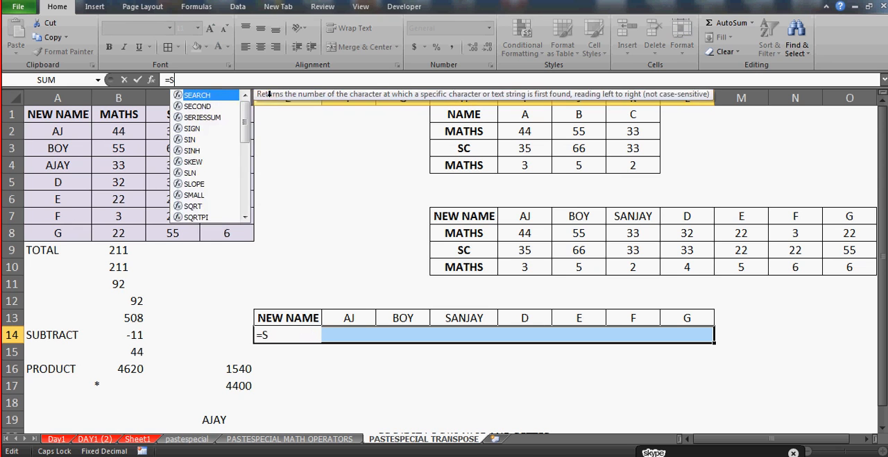
type("U")
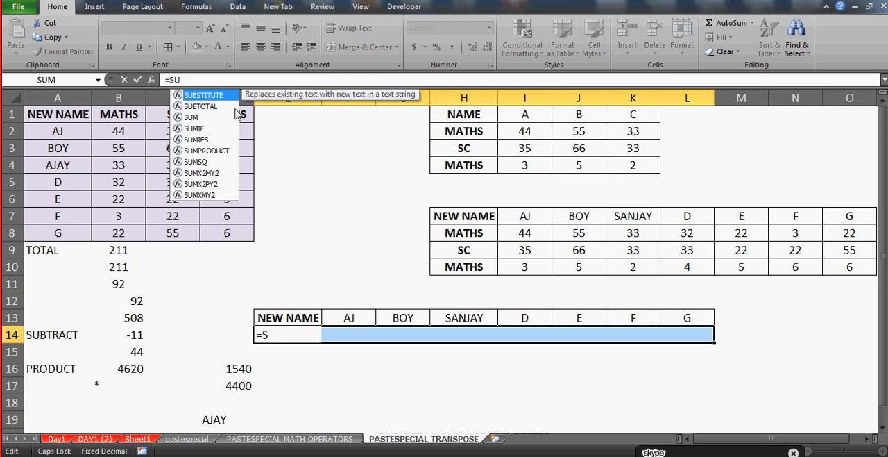
type("B")
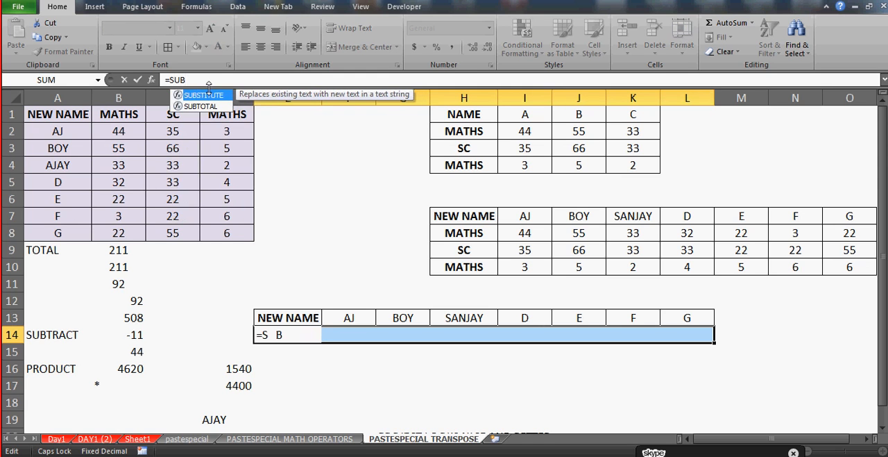
type("TRACT")
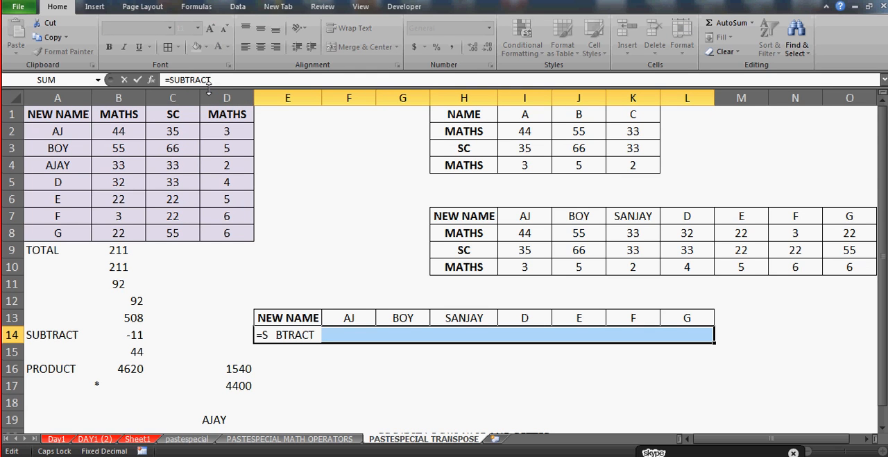
type("(")
key("BackSpace")
key("BackSpace")
key("BackSpace")
key("BackSpace")
key("BackSpace")
key("BackSpace")
key("BackSpace")
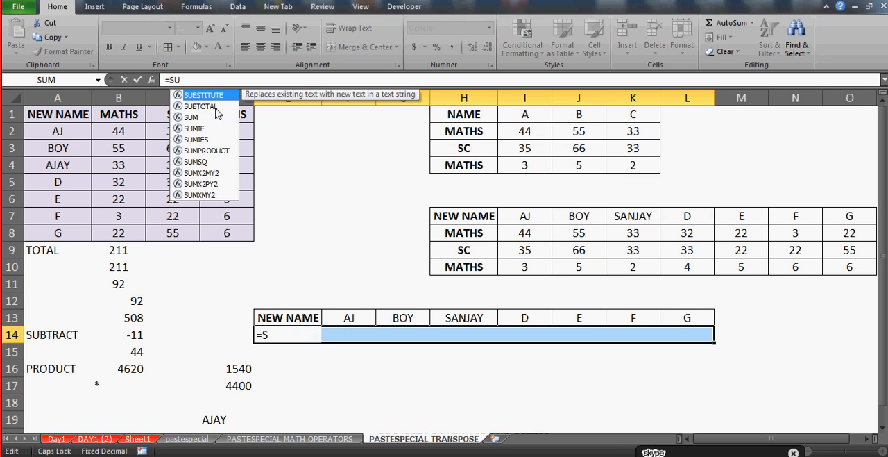
Enter =TRANSPOSE( as the start of the formula in cell E14
key("BackSpace")
key("BackSpace")
type("TRAN")
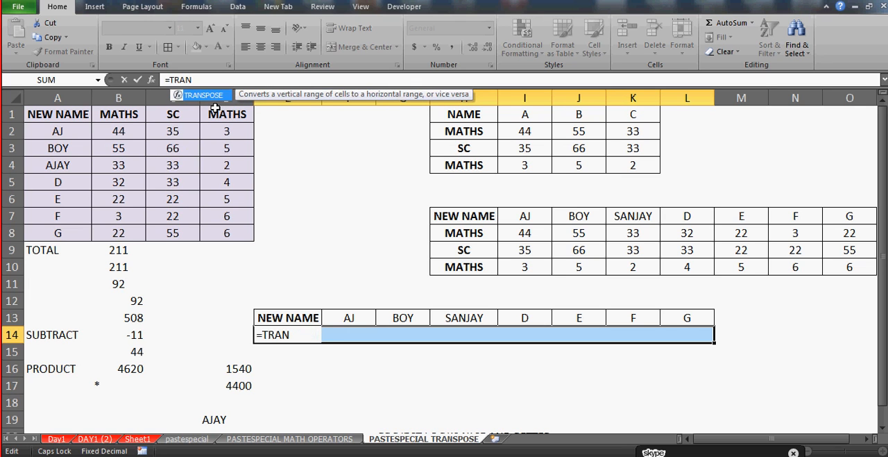
type("SPOSE")
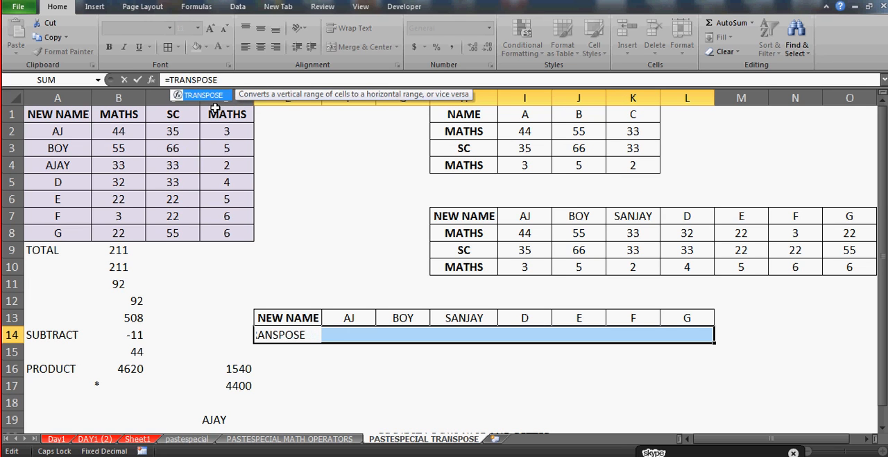
type("(")
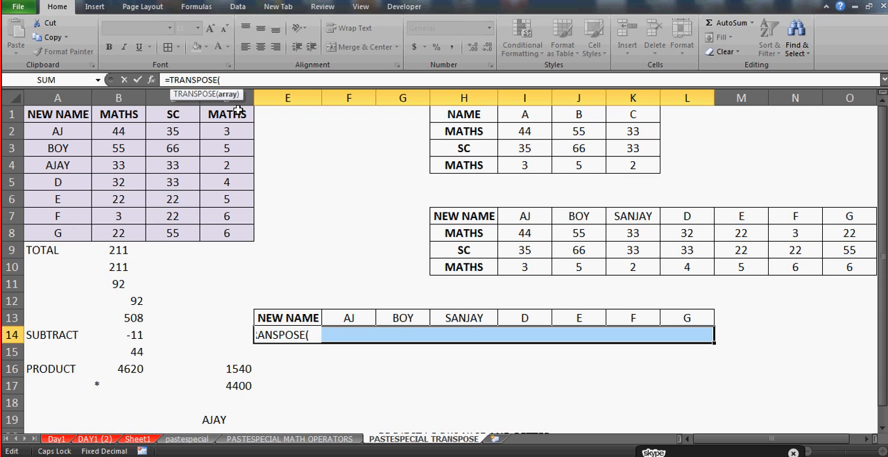
Set A1:A8 as the TRANSPOSE array and enter the formula as an array formula across E14:L14
left_click(73, 113)
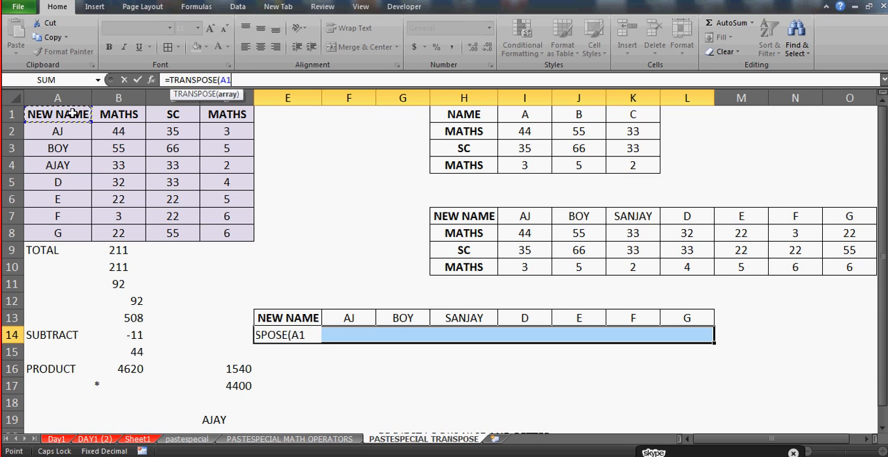
left_click_drag(72, 113, 70, 231)
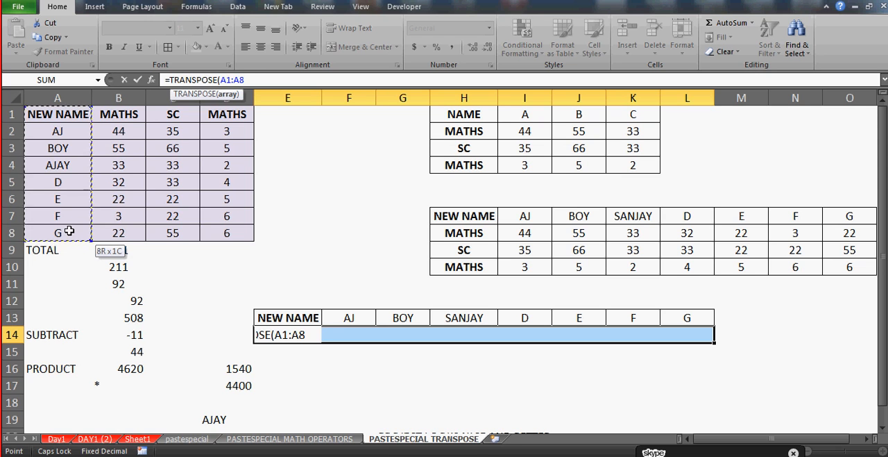
left_click_drag(70, 231, 226, 238)
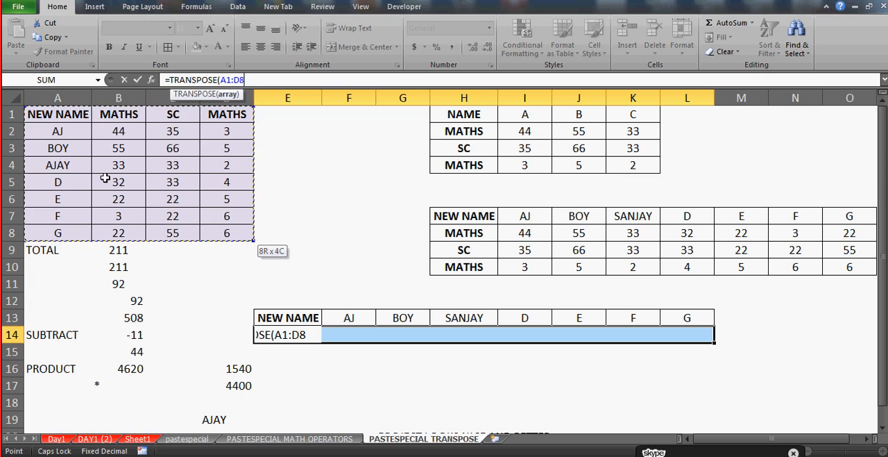
left_click(60, 233, "shift")
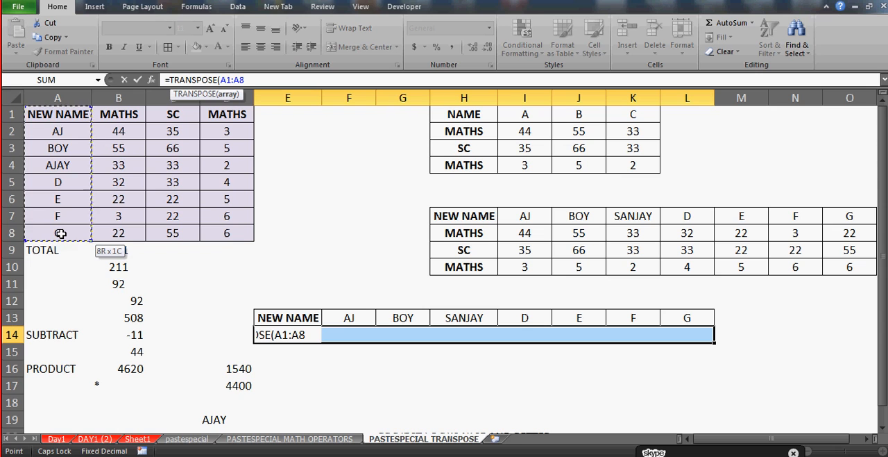
type(")")
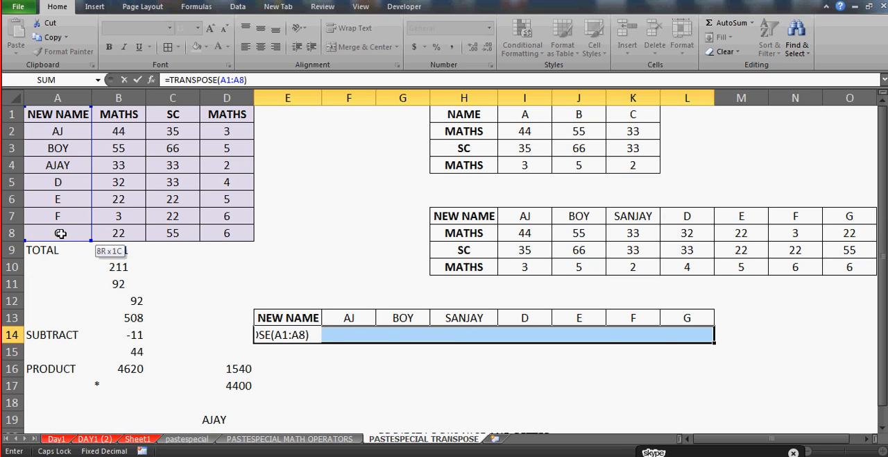
key("ctrl+shift+Return")
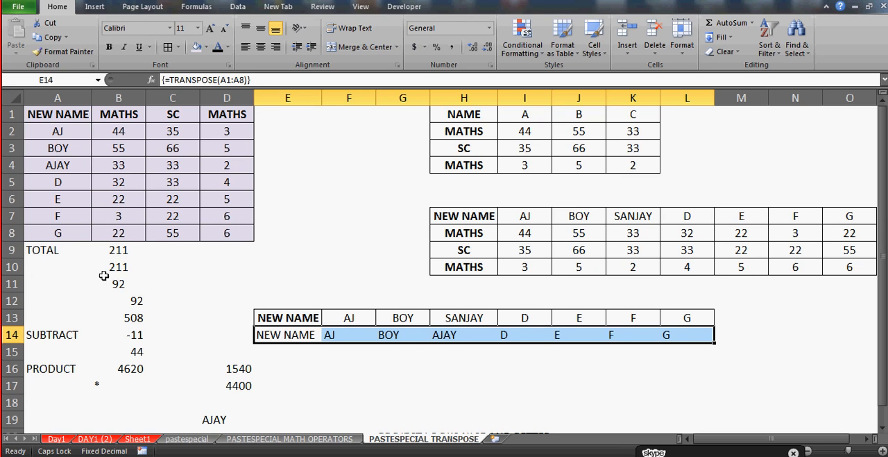
Apply borders to all cells of the transposed row E14:L14 and centre their text
left_click(330, 372)
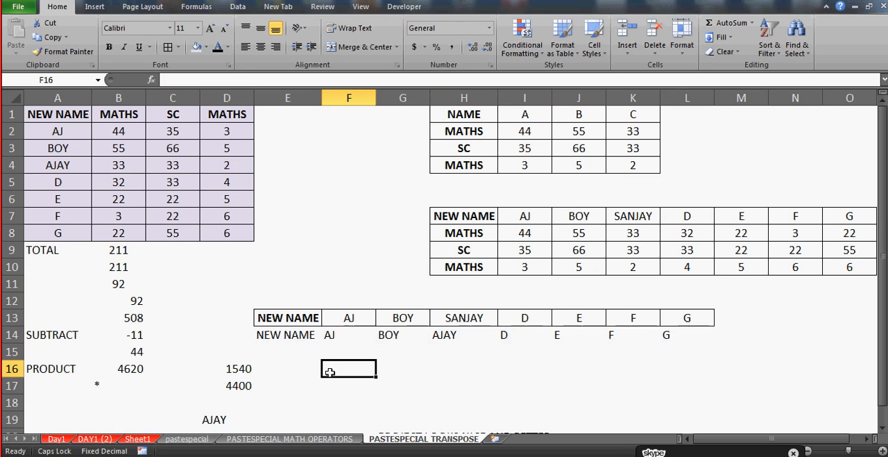
left_click(294, 335)
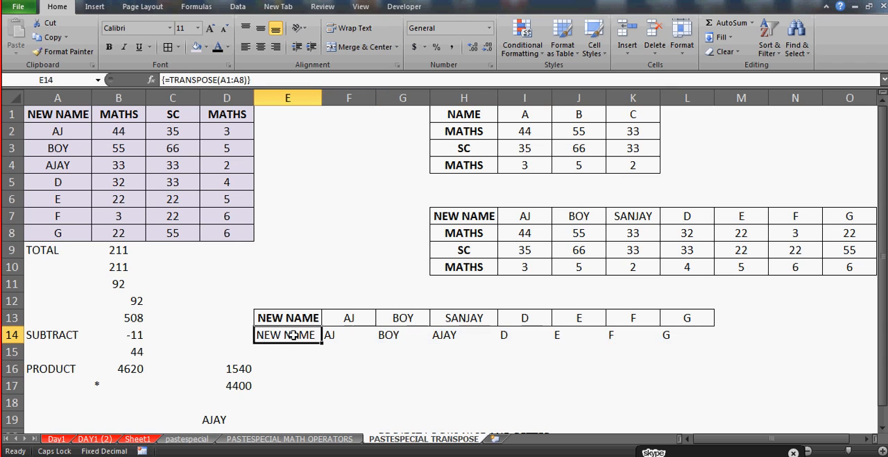
key("shift+Right")
key("shift+Right")
key("shift+Right")
key("shift+Right")
key("shift+Right")
key("shift+Right")
key("shift+Right")
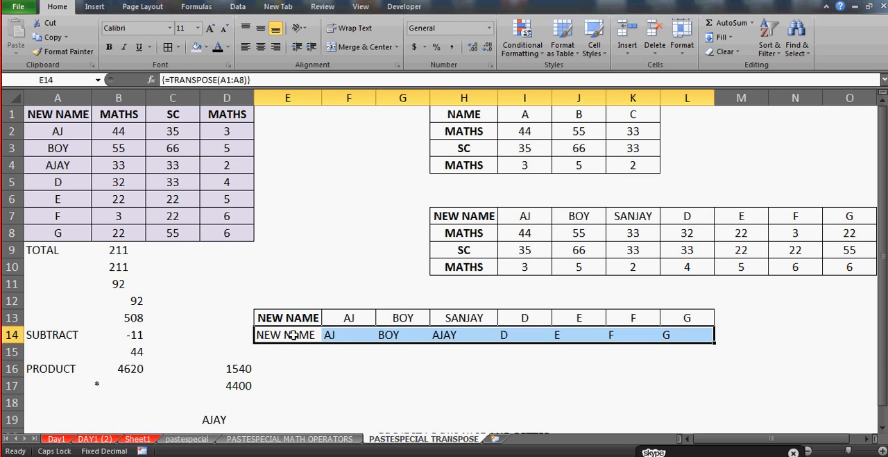
left_click(168, 47)
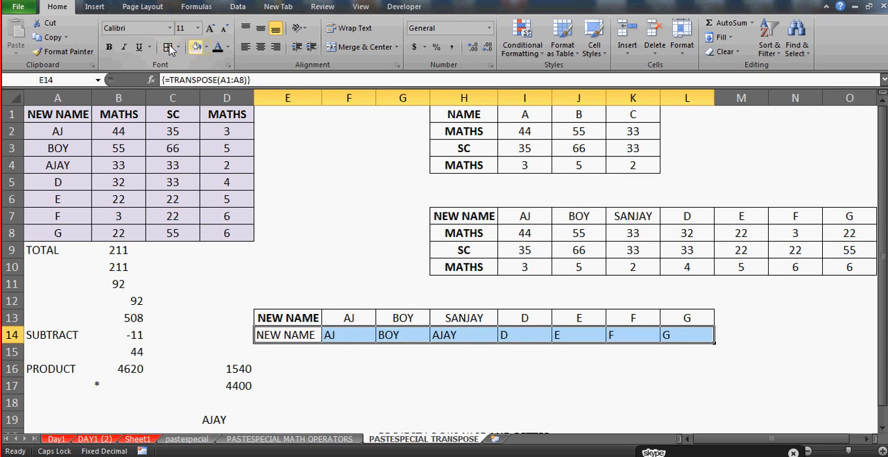
left_click(260, 47)
Compare the pasted row 13 with the TRANSPOSE row 14 by highlighting each from column E
key("Up")
key("shift+Right")
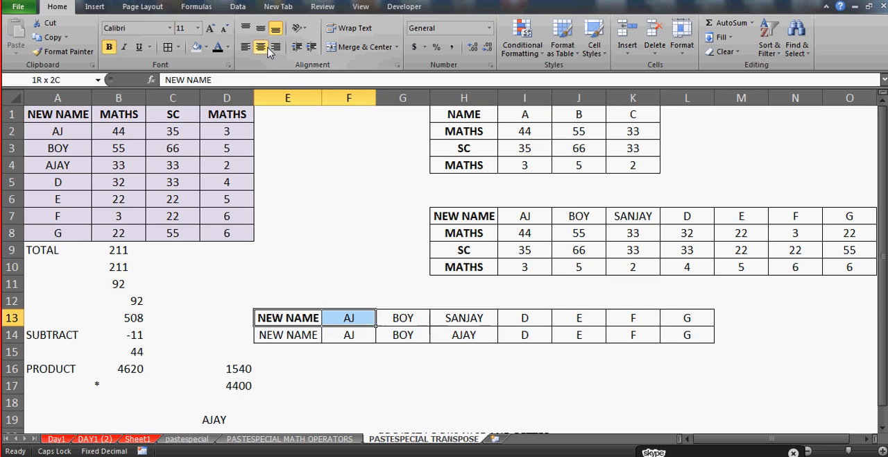
key("shift+Right")
key("shift+Right")
key("shift+Right")
key("shift+Right")
key("shift+Right")
key("Down")
key("shift+Right")
key("shift+Right")
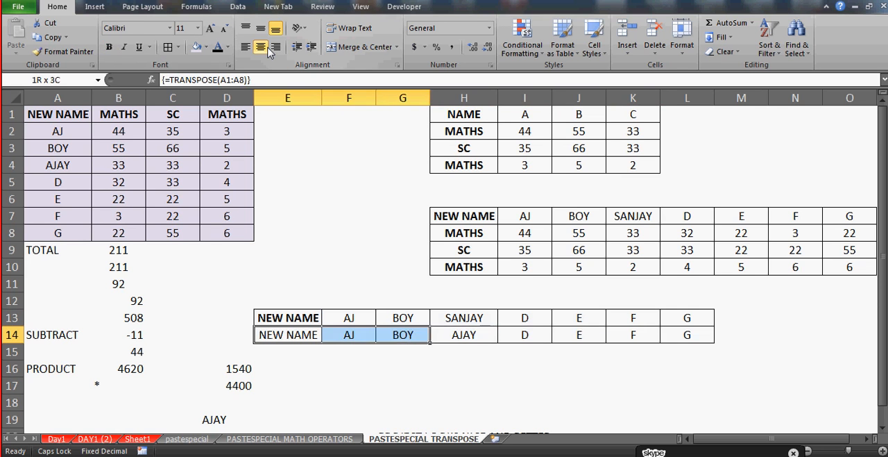
key("shift+Right")
key("shift+Right")
key("shift+Right")
key("shift+Right")
key("shift+Right")
Go through the cells of row 13 and check whether they hold typed values or formulas
key("Up")
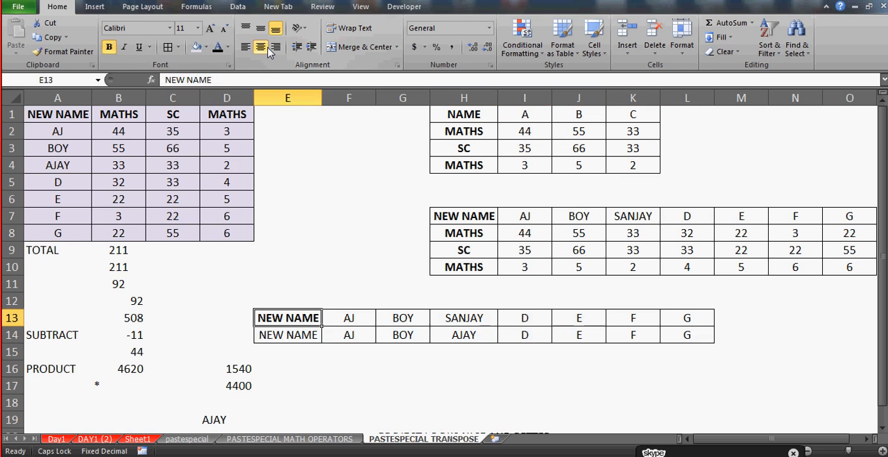
key("Right")
key("Right")
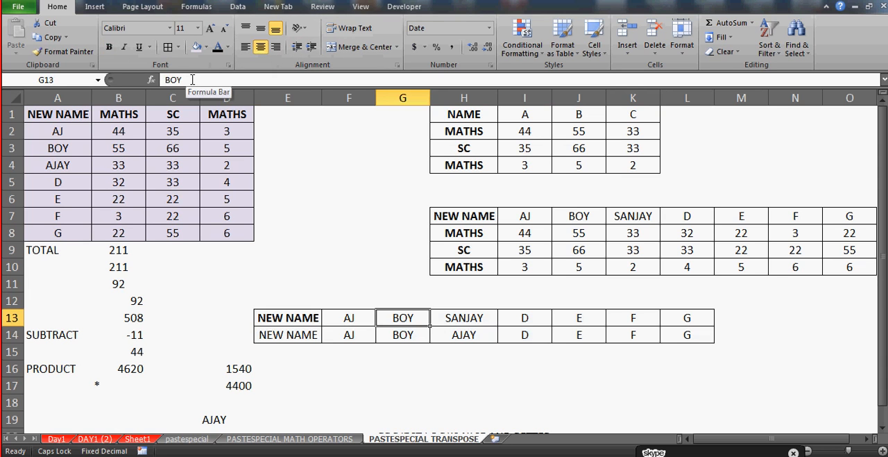
key("Right")
key("Right")
key("Right")
key("Right")
key("Right")
key("Left")
key("Left")
key("Left")
key("Left")
key("Left")
key("Left")
key("Left")
key("Right")
key("Left")
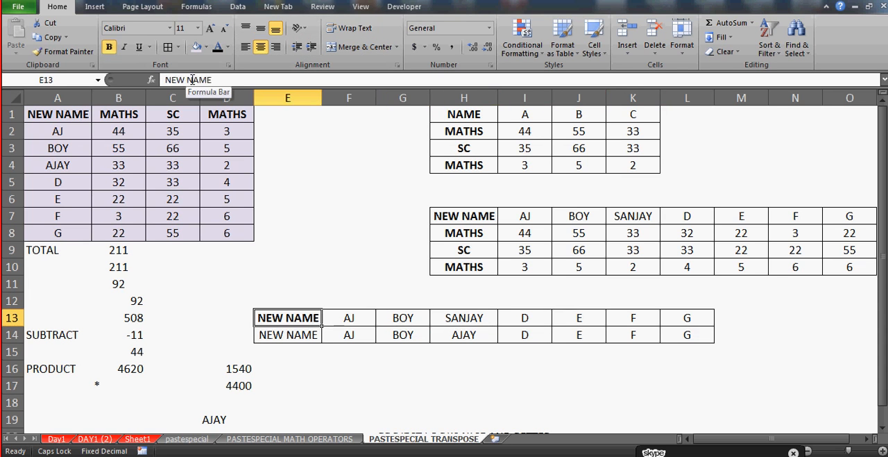
Go through cells E14 to L14 and check the array formula behind each one
key("Down")
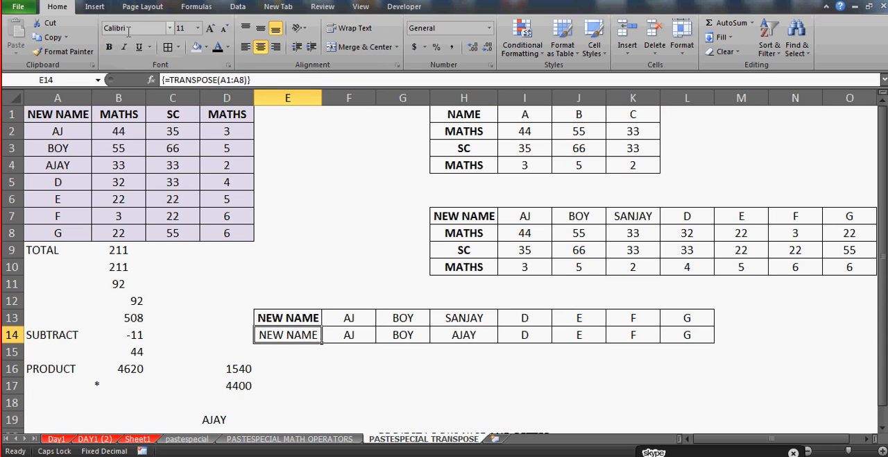
key("Right")
key("Right")
key("Right")
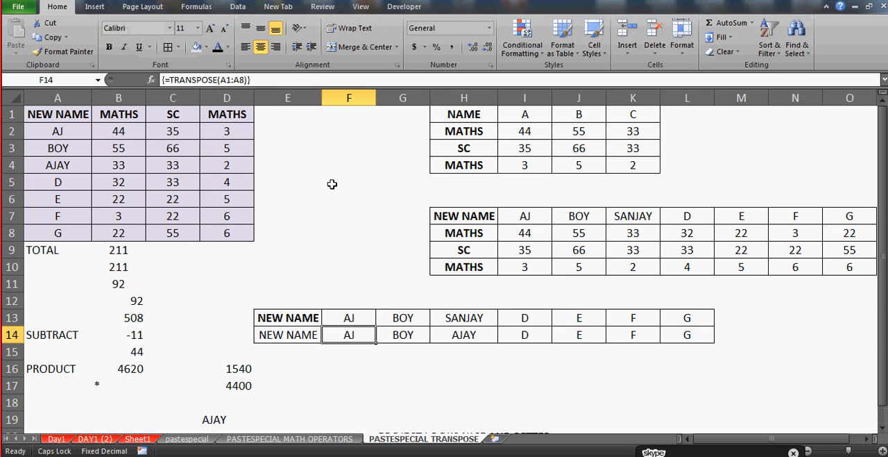
key("Right")
key("Right")
key("Right")
key("Right")
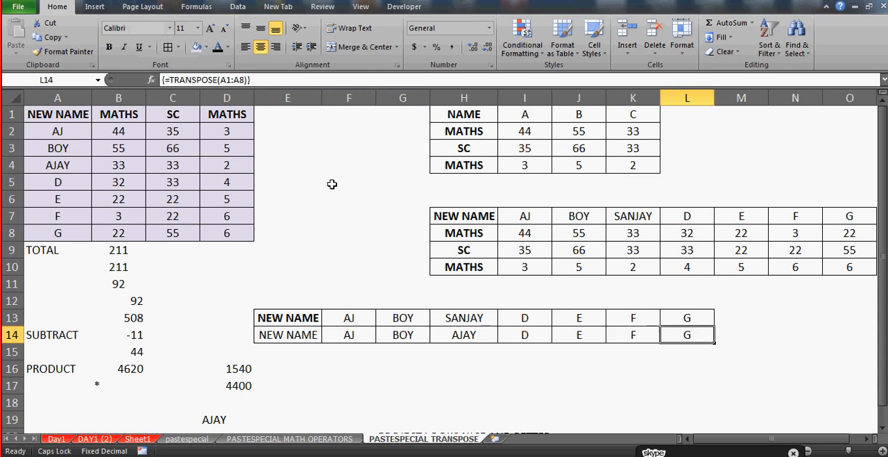
Replace the entry in source cell A3 with a person's first name
left_click(57, 148)
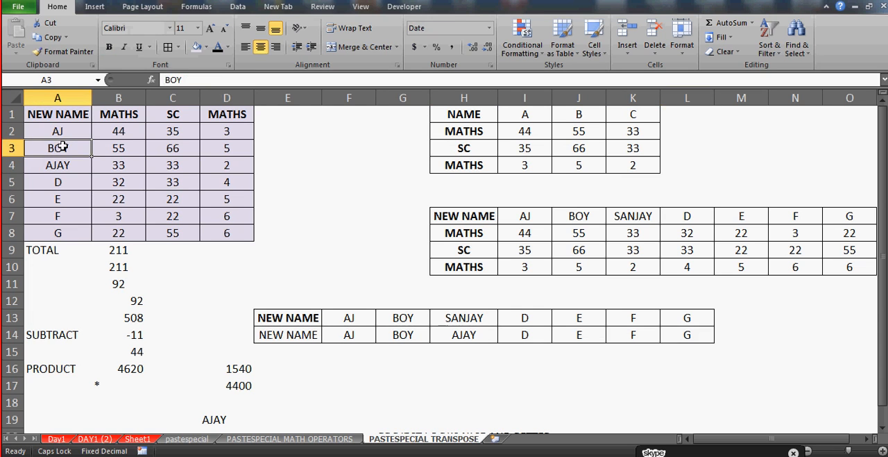
type("MANMEET")
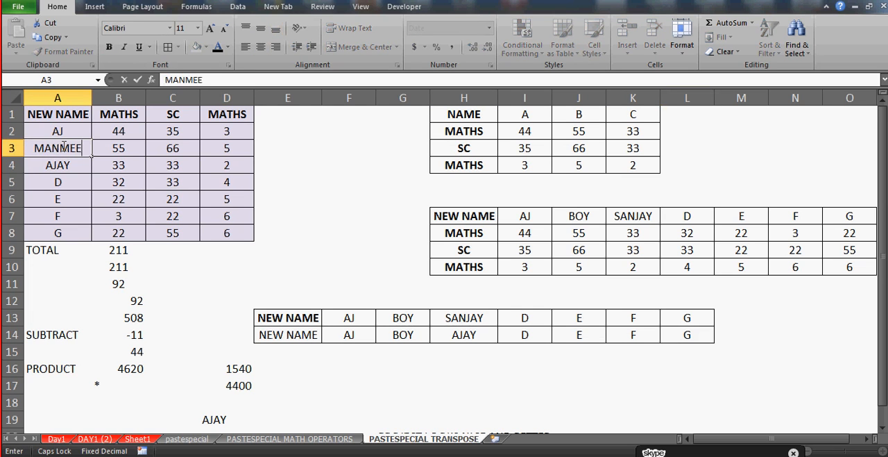
key("Return")
Change the entry in source cell A6 to HELLO
key("Down")
key("Down")
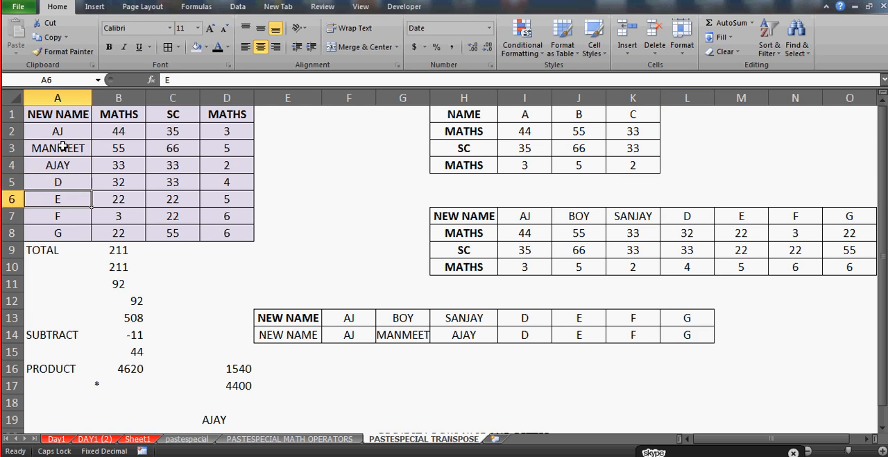
type("HELLO")
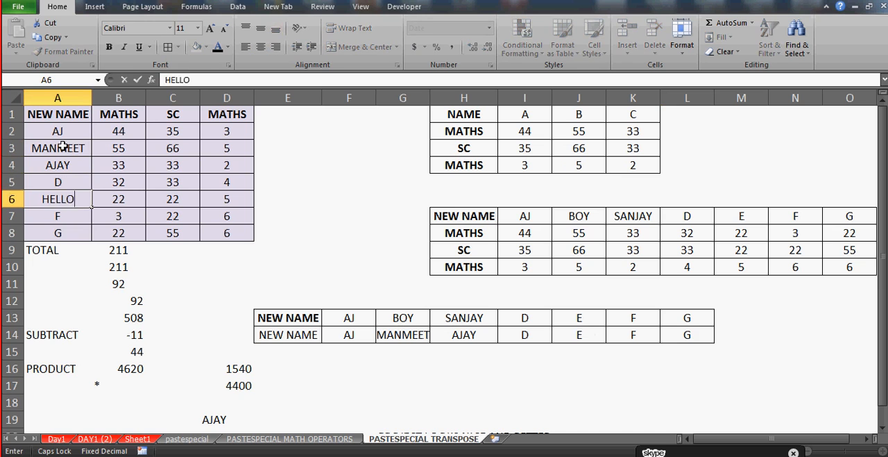
key("Return")
Change the header in cell A1 to ORIG NAME
key("Up")
key("ctrl+Home")
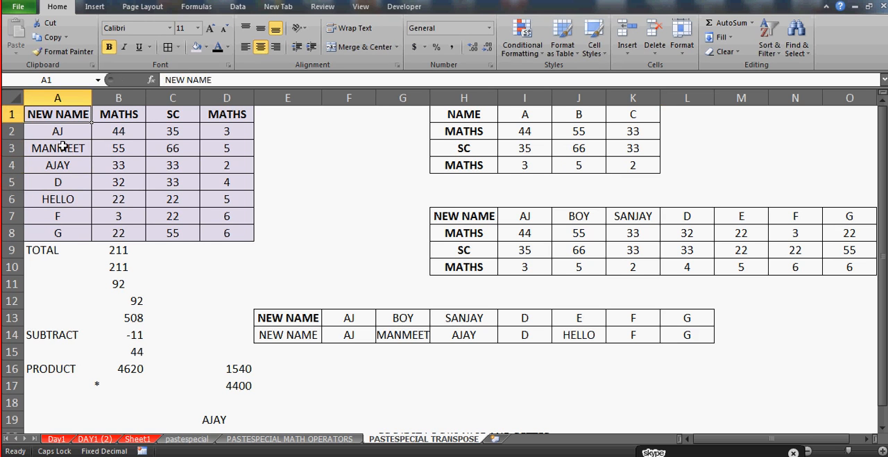
type("ORIG NAME")
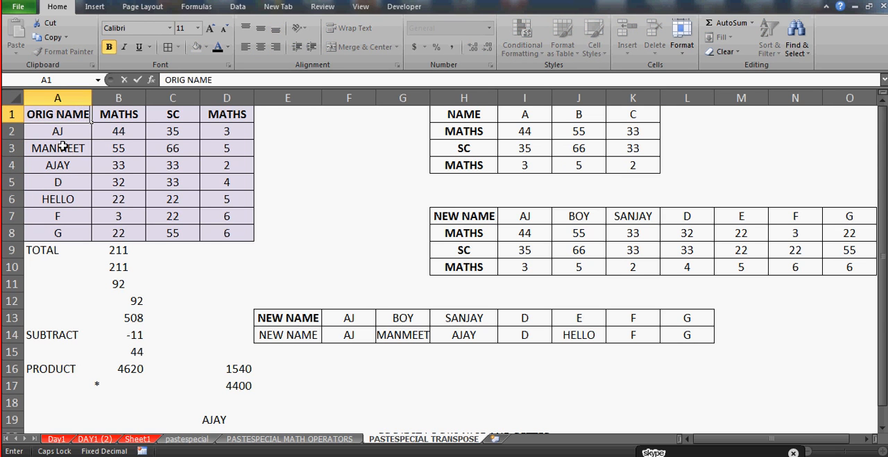
key("Return")
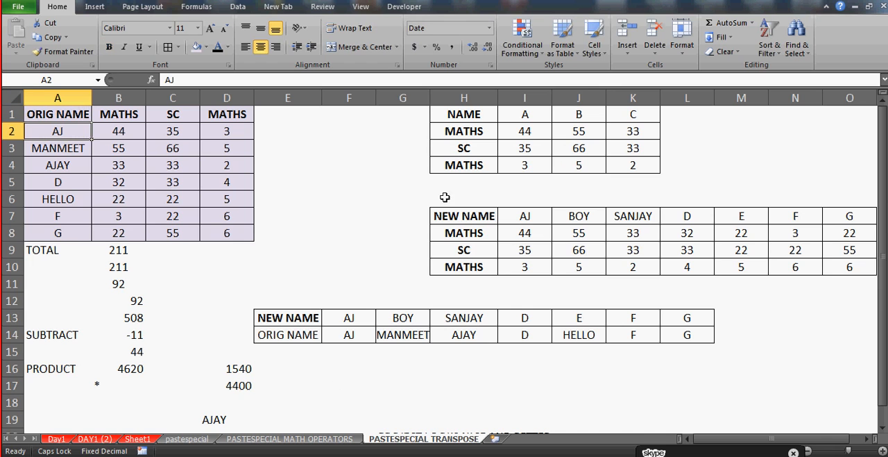
Resize column G to just fit the longer name in G14, and select cell E14
double_click(430, 97)
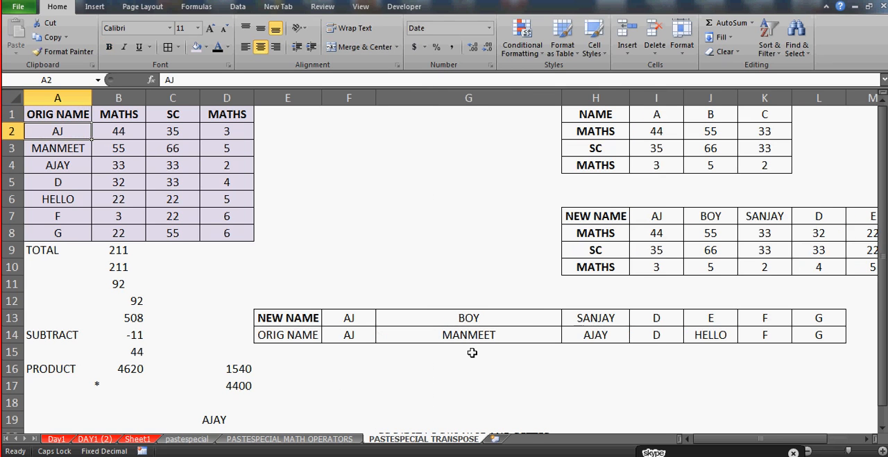
left_click_drag(561, 97, 441, 100)
left_click(288, 335)
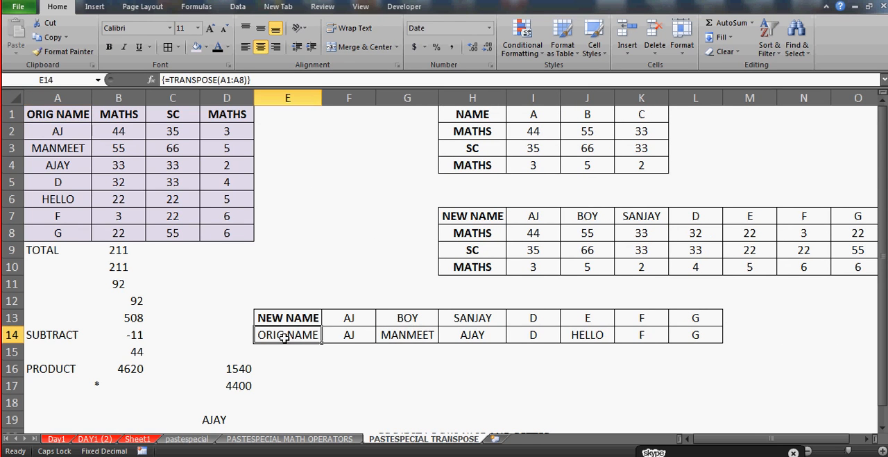
key("shift+Right")
key("shift+Right")
key("shift+Right")
key("shift+Right")
key("shift+Right")
key("shift+Right")
key("shift+Right")
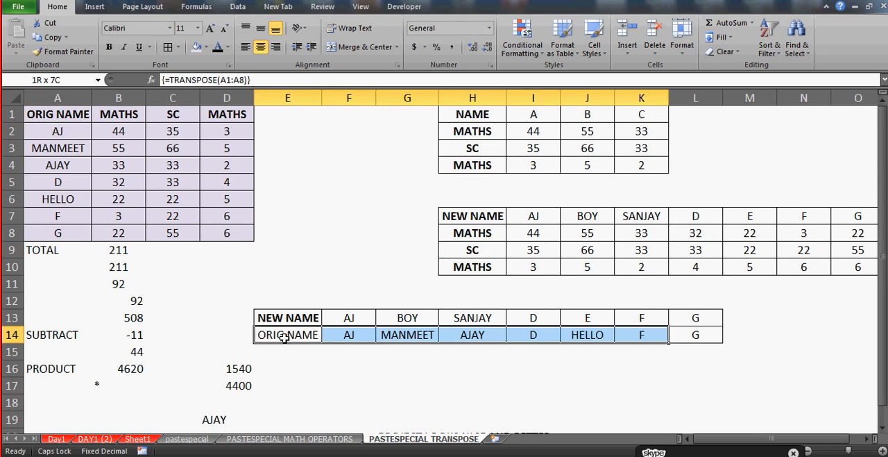
key("Down")
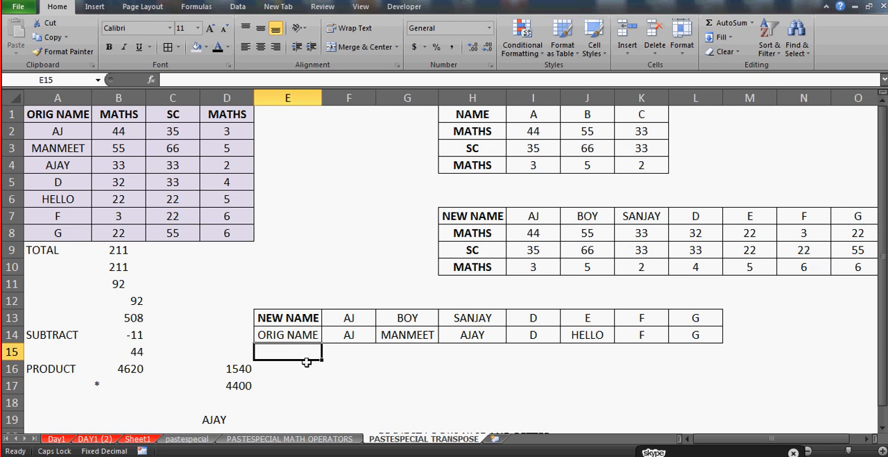
Fill E15:L15 with the array formula =TRANSPOSE(B1:B8), linked to the first MATHS column
key("shift+Right")
key("shift+Left")
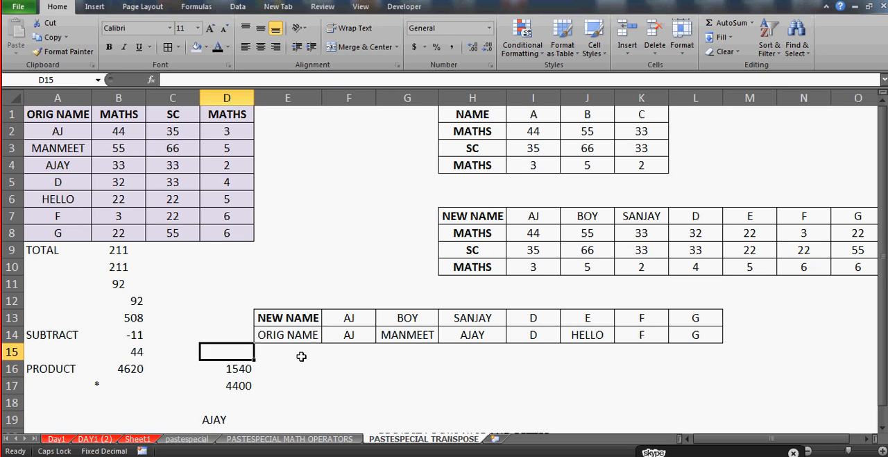
key("shift+Right")
key("shift+Right")
key("shift+Right")
key("shift+Right")
key("shift+Right")
key("shift+Right")
key("shift+Right")
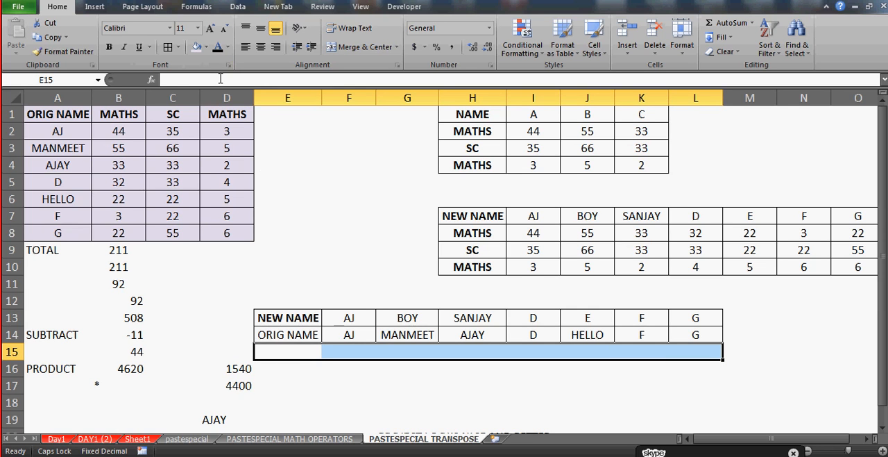
type("=TRA")
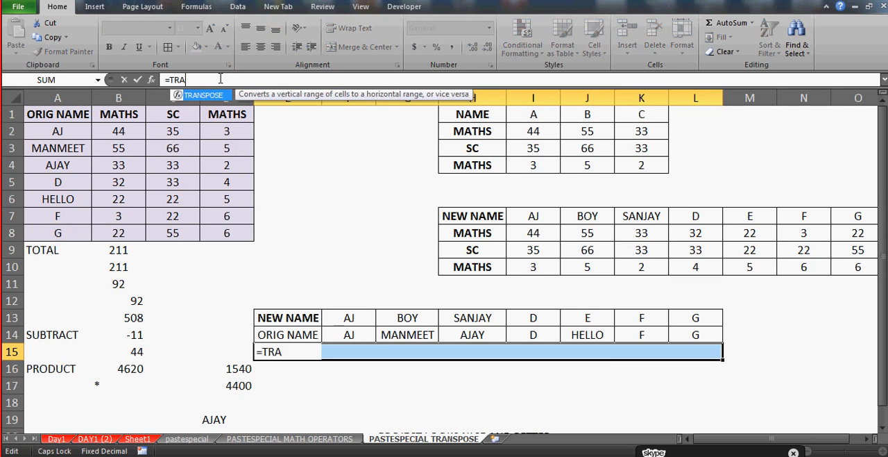
type("NSPOSE(")
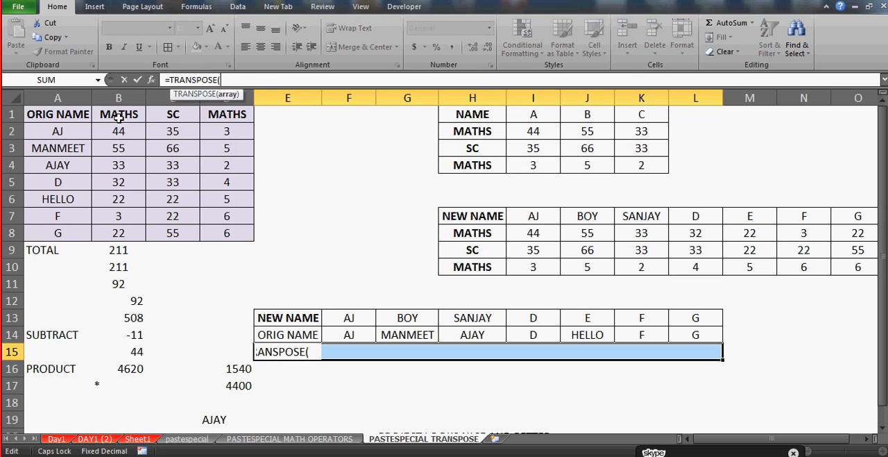
left_click_drag(119, 118, 119, 233)
type(")")
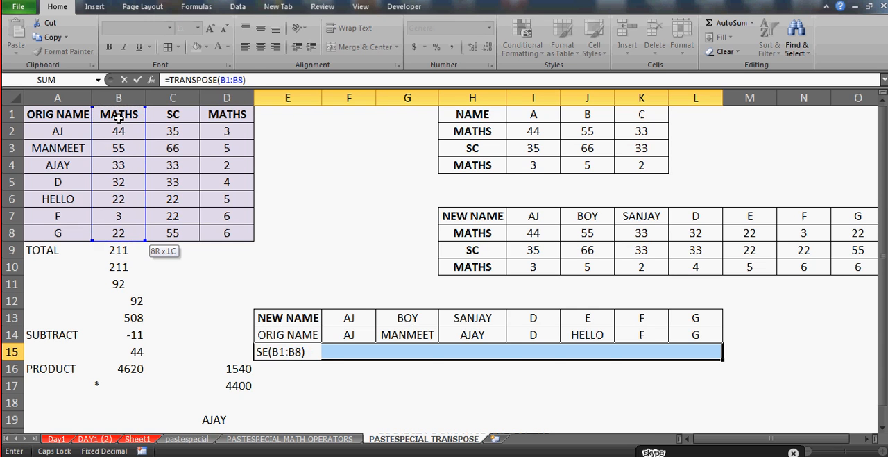
key("ctrl+shift+Return")
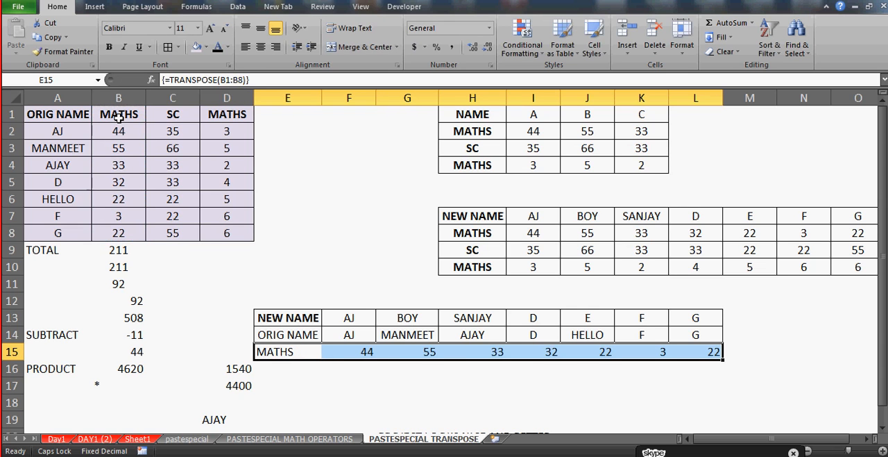
Centre the contents of the transposed MATHS row E15:L15
key("Down")
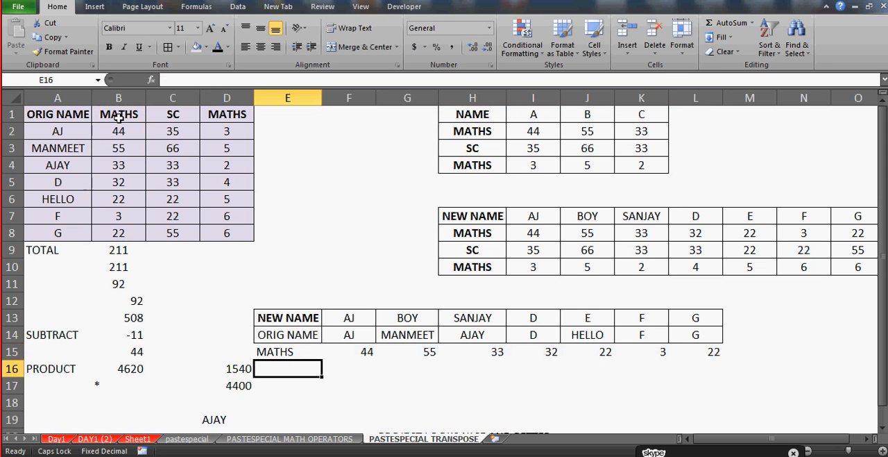
key("Up")
key("shift+Right")
key("shift+Right")
key("shift+Right")
key("shift+Right")
key("shift+Right")
key("shift+Right")
key("shift+Right")
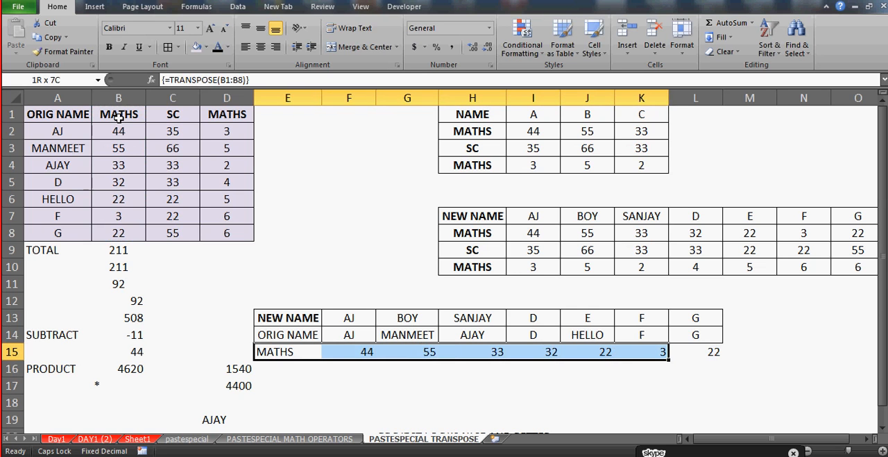
left_click(261, 47)
Enter the marks 100, 56, 33, 67 and 8 in source cells B2 to B6
left_click(136, 115)
key("Down")
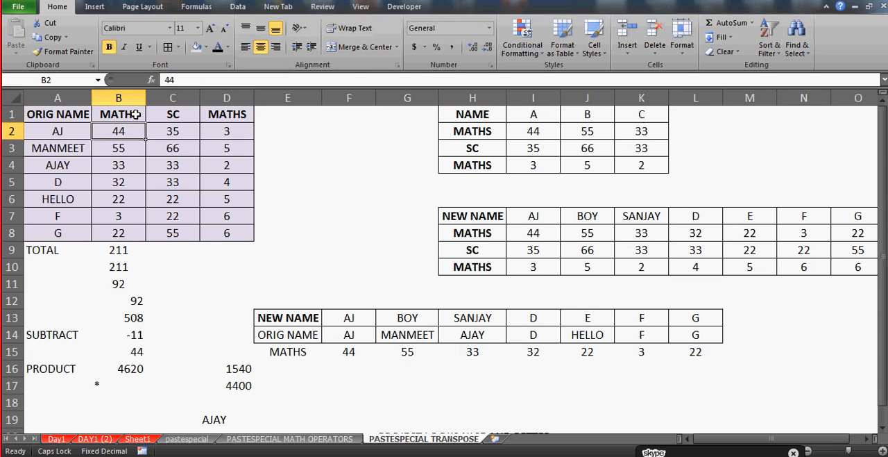
type("100")
key("Return")
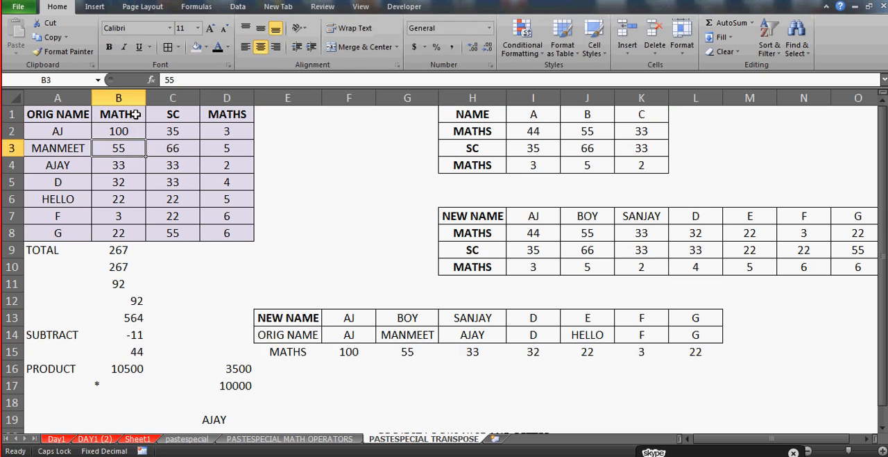
type("56")
key("Return")
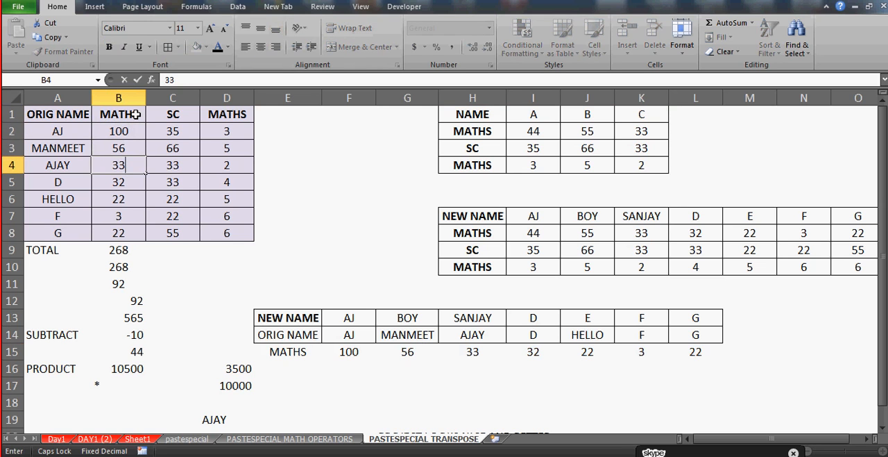
key("Return")
type("67")
key("Return")
type("8")
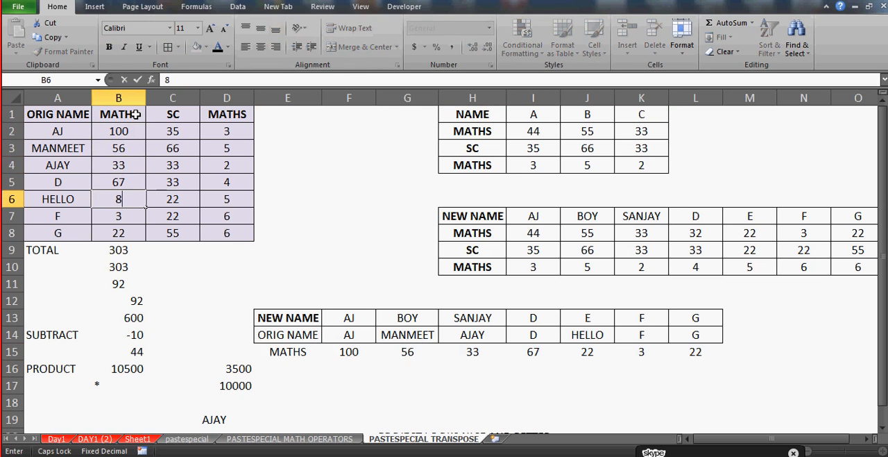
key("Return")
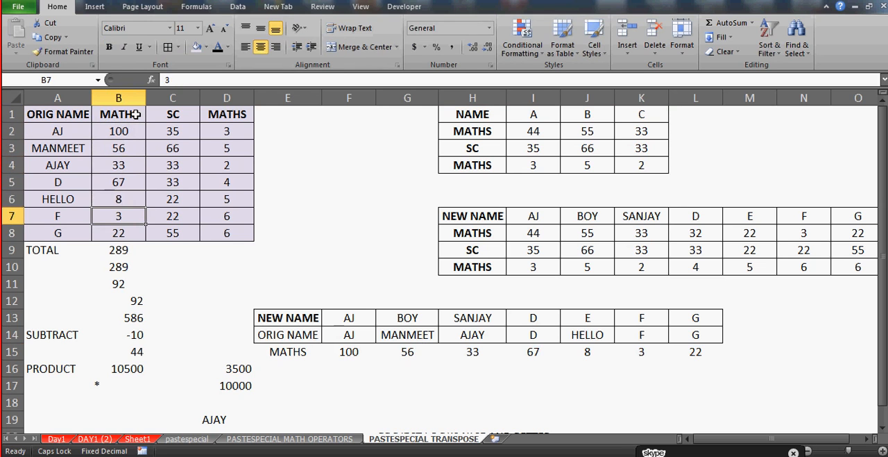
left_click(279, 347)
left_click(245, 369)
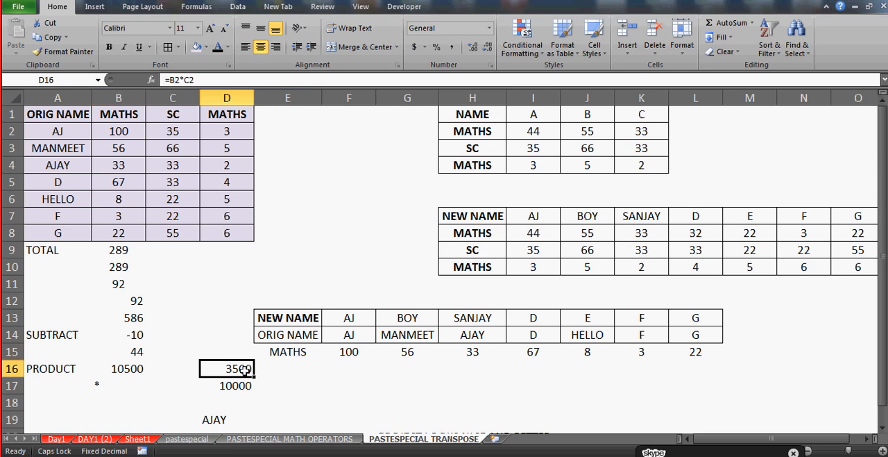
Copy the source table A1:D8 and paste it as values only at A1 of a new worksheet
left_click(67, 116)
key("shift+Right")
key("shift+Right")
key("shift+Right")
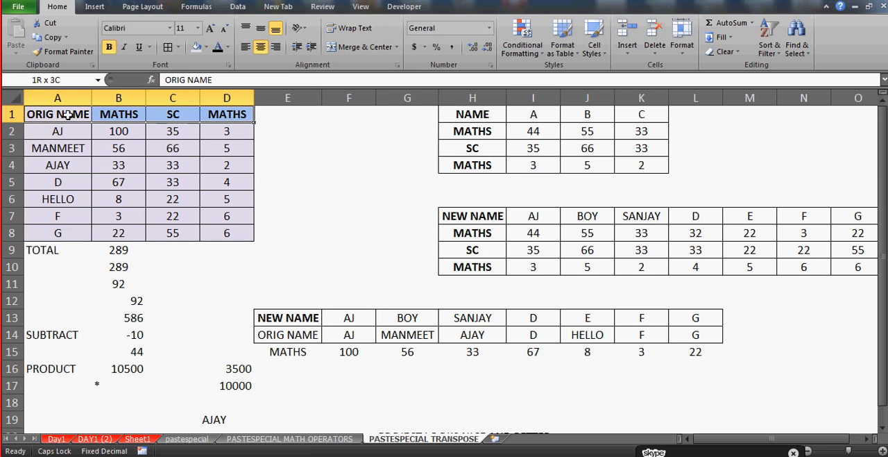
key("ctrl+shift+Down")
key("shift+Up")
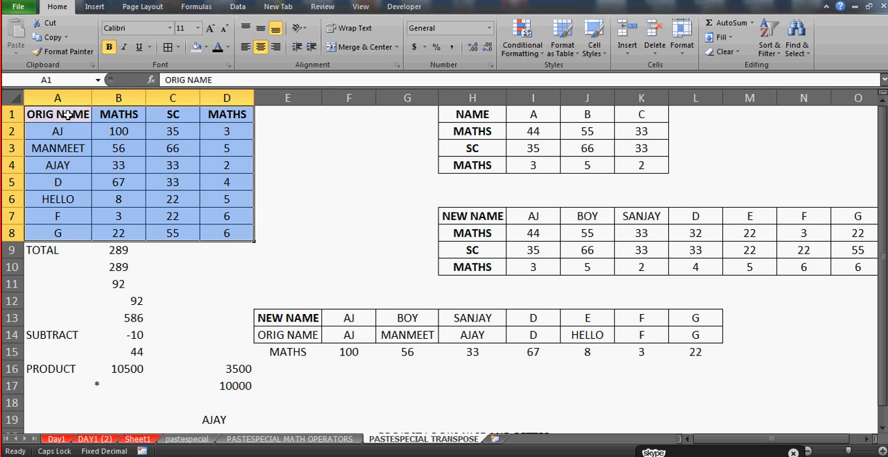
key("ctrl+c")
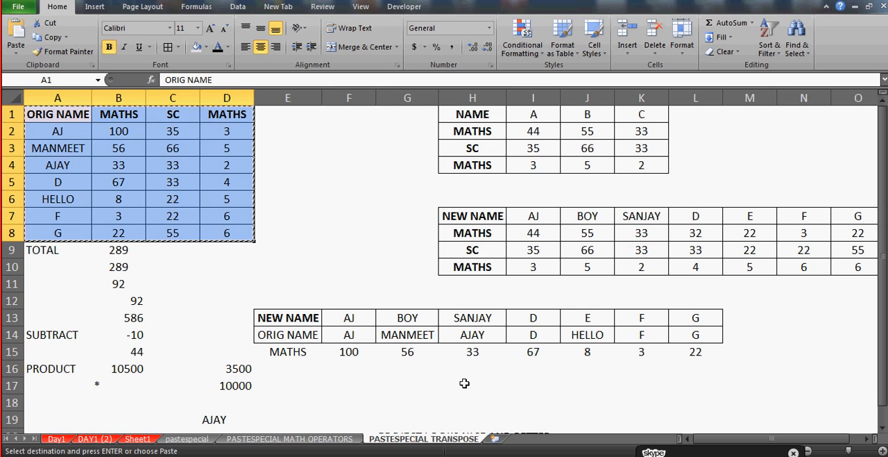
left_click(495, 439)
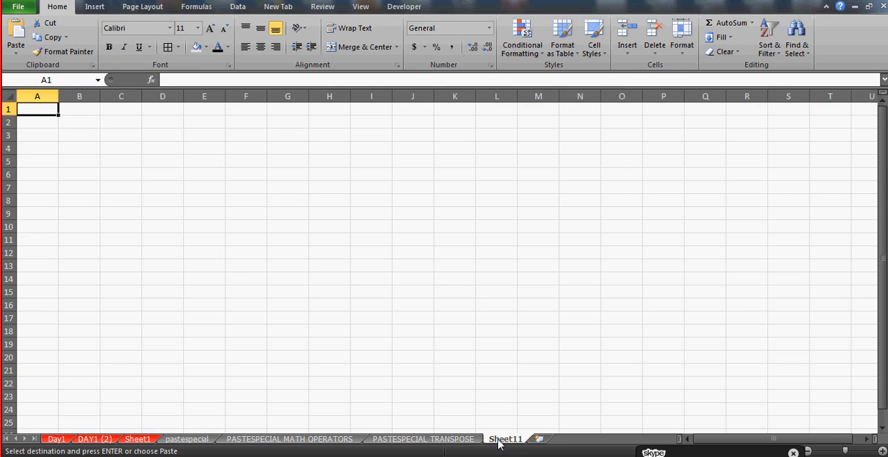
key("ctrl+alt+v")
key("v")
key("Return")
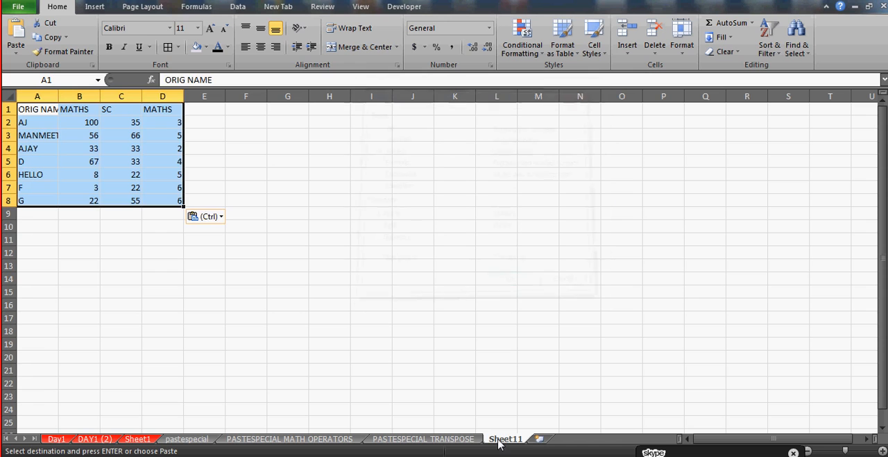
Give the pasted table all borders and centred text, and fit column A to its contents
left_click(168, 47)
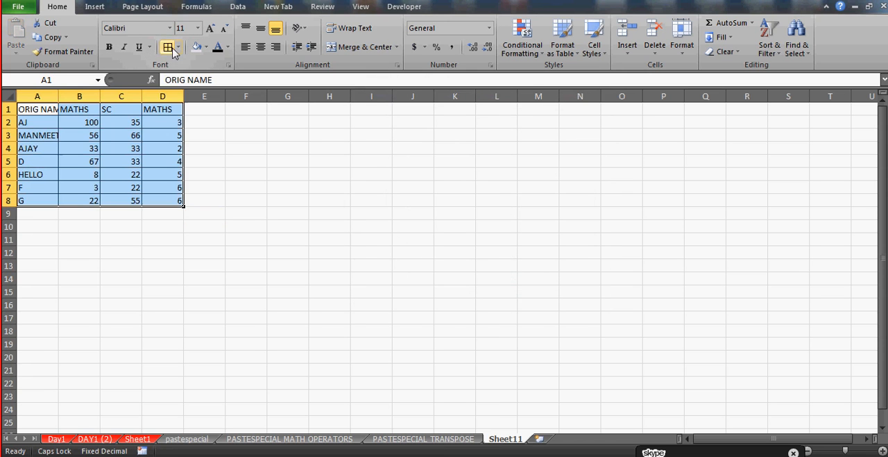
left_click(257, 50)
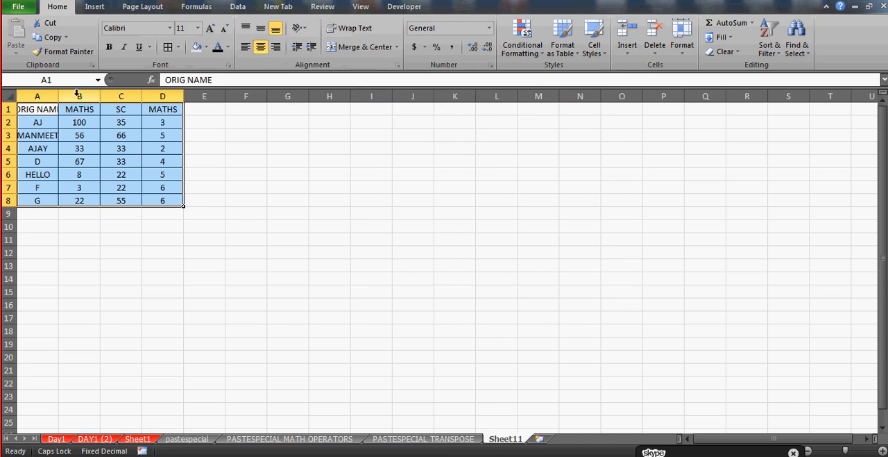
double_click(54, 102)
left_click(297, 134)
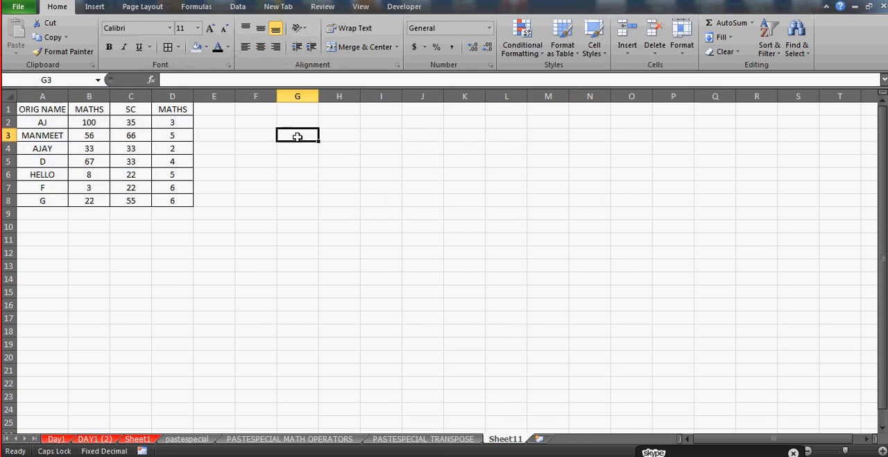
Hide the gridlines on the new worksheet
left_click(361, 7)
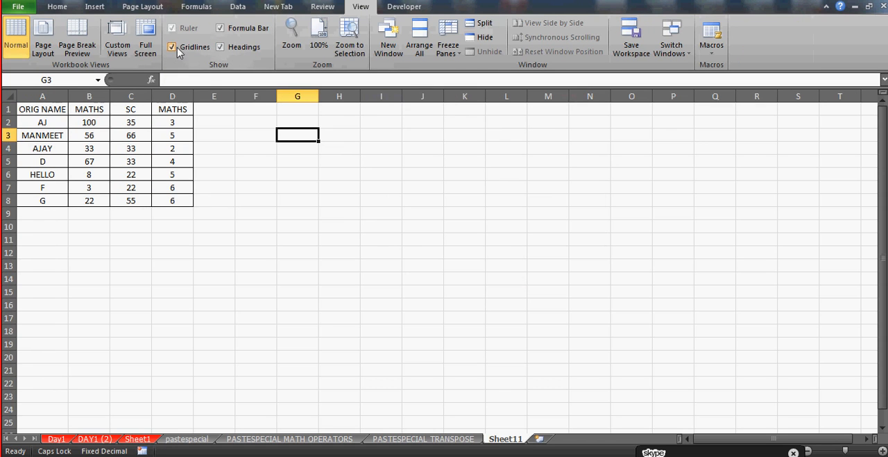
left_click(177, 47)
left_click(312, 163)
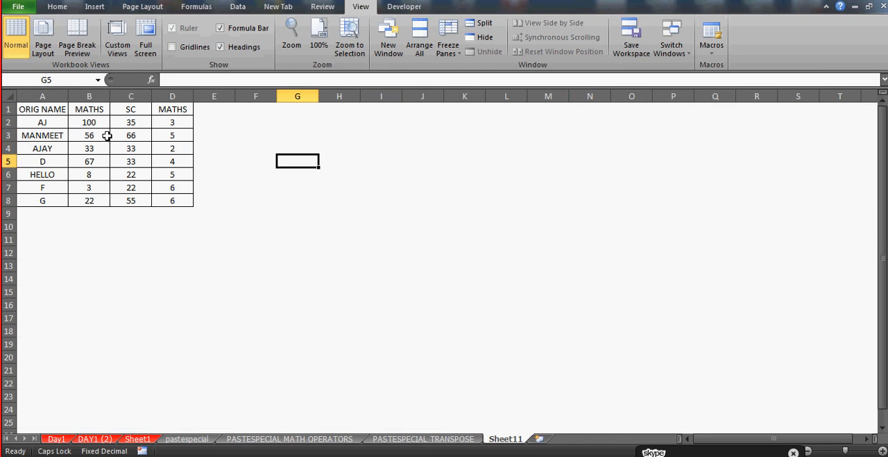
left_click(49, 111)
key("shift+Right")
key("shift+Right")
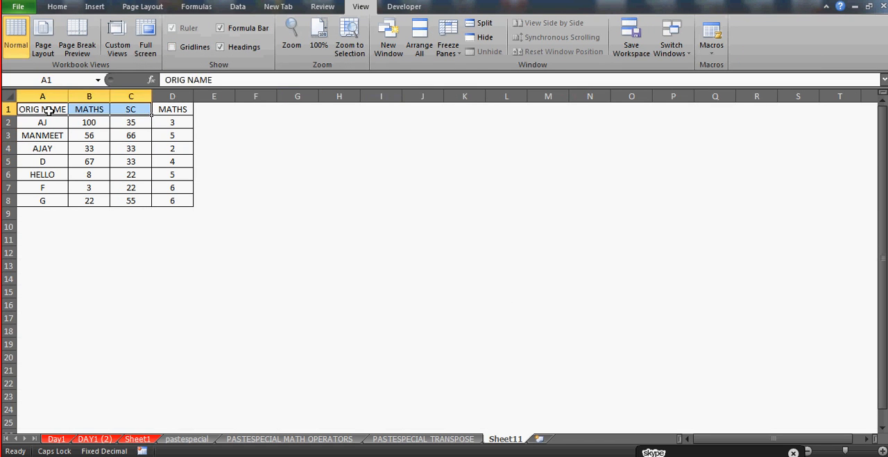
key("Right")
key("Left")
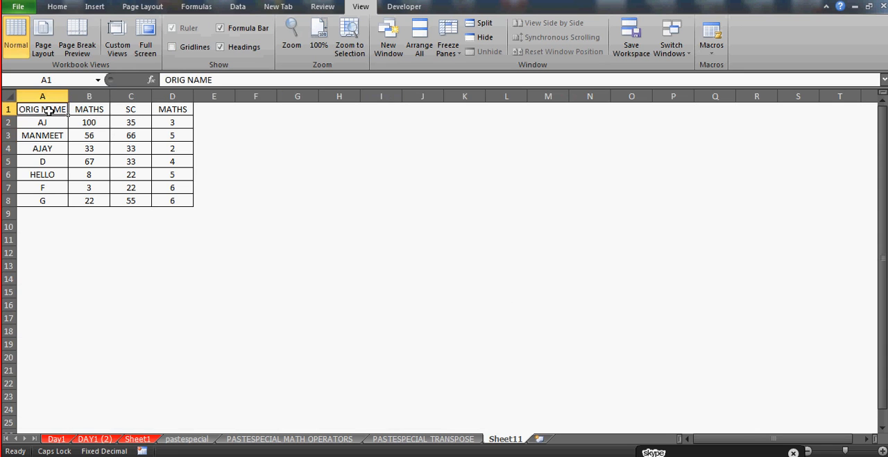
Enlarge the worksheet display and highlight the whole table A1:D8
left_click(882, 451)
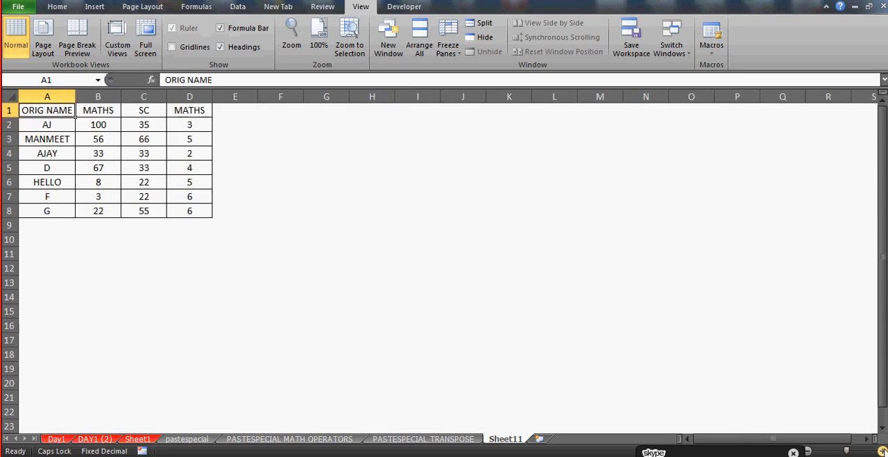
left_click(882, 451)
left_click(882, 451)
left_click(490, 232)
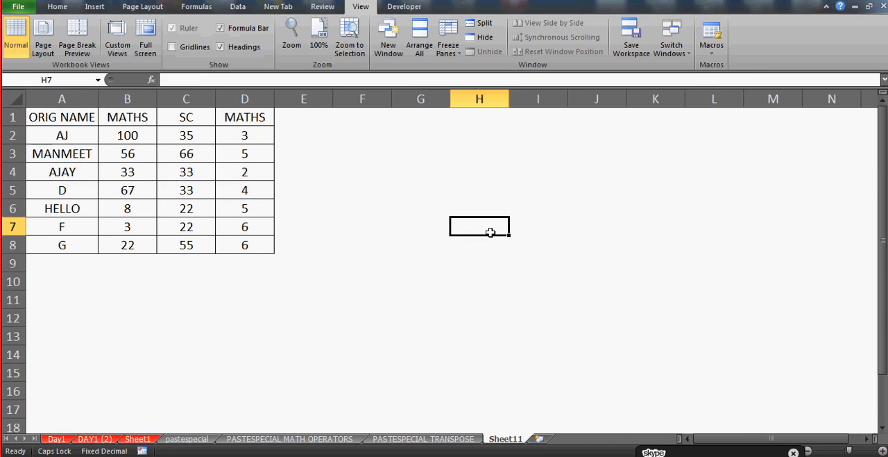
left_click(73, 117)
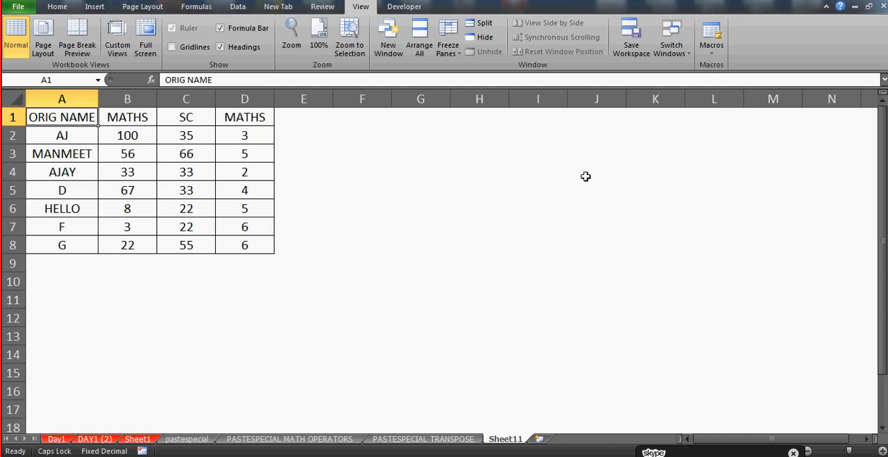
key("shift+Right")
key("shift+Right")
key("shift+Right")
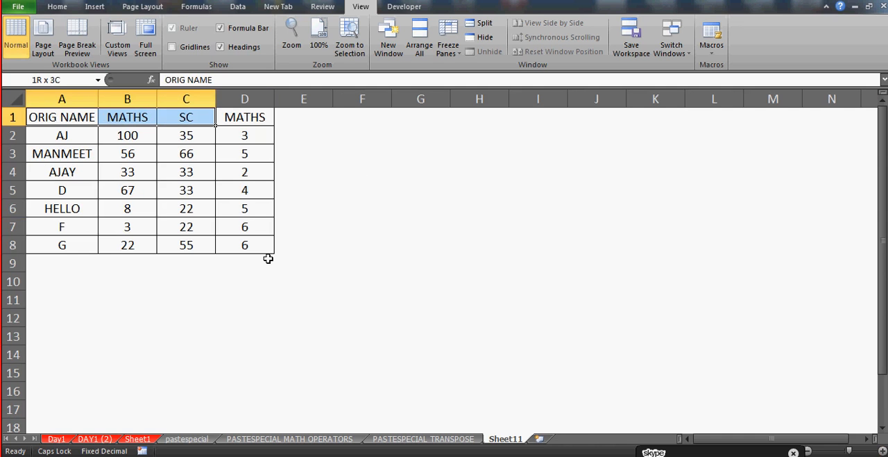
key("ctrl+shift+Down")
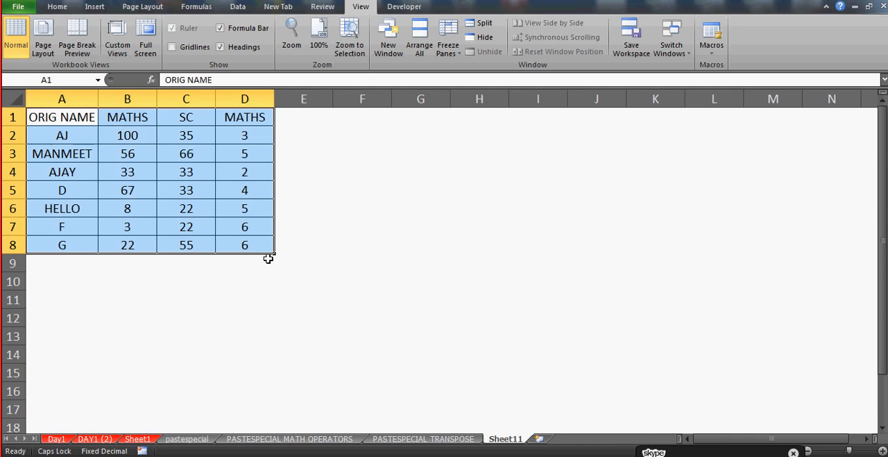
Highlight only the header row A1:D1, and the ORIG NAME column A1:A8 after it, to examine the table's dimensions
key("ctrl+shift+Up")
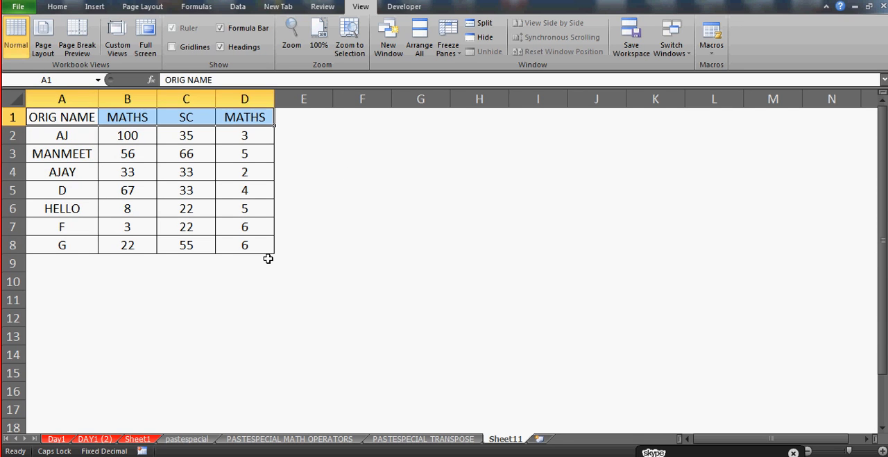
key("shift+Left")
key("shift+Left")
key("shift+Left")
key("ctrl+shift+Down")
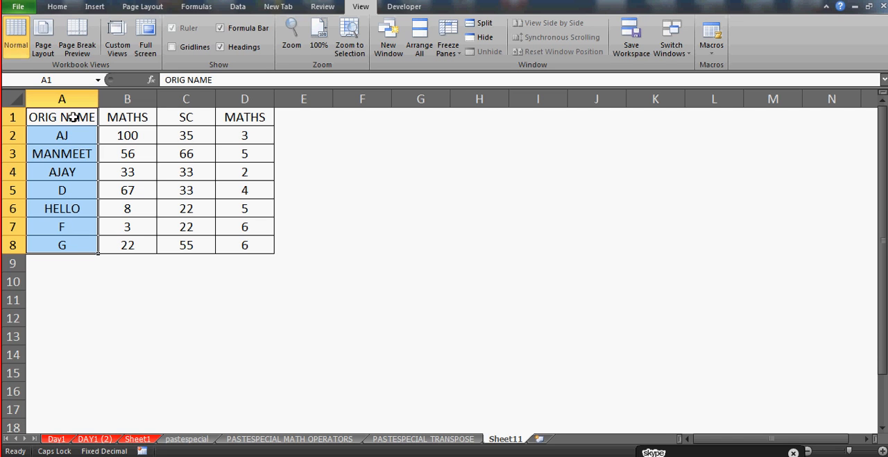
Highlight row 1 from A1 through E1 to examine the width of the source table
left_click(478, 168)
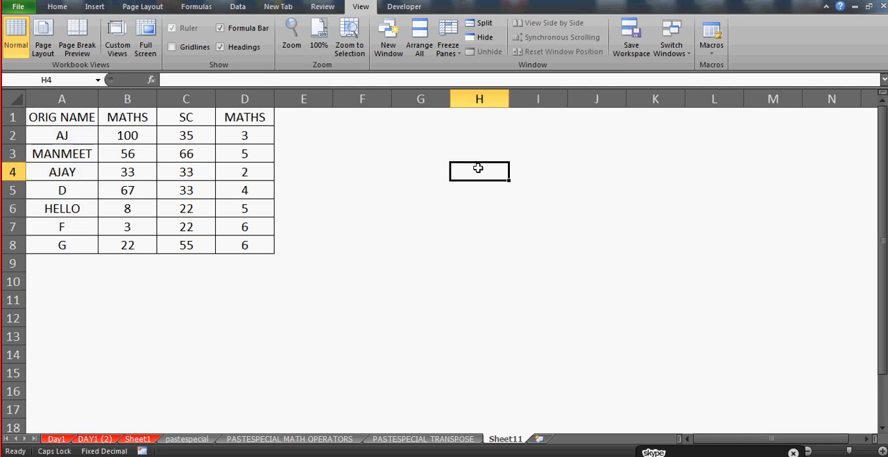
left_click(305, 119)
left_click(79, 111)
key("shift+Right")
key("shift+Right")
key("shift+Right")
key("shift+Right")
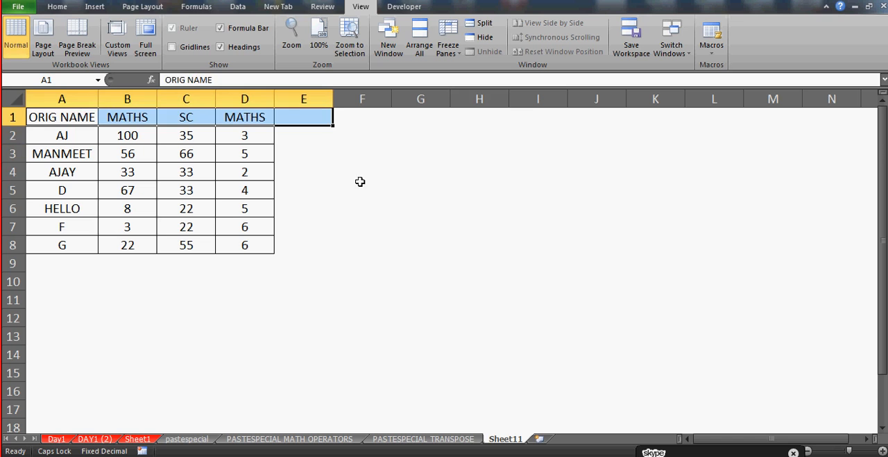
left_click(363, 188)
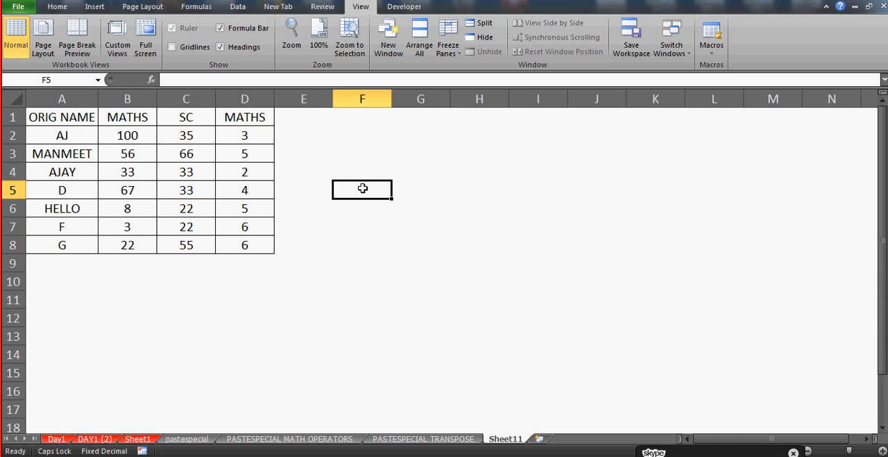
Highlight the source table's header row, extending the selection down to cover the whole range A1:D8
left_click(67, 118)
key("Right")
key("Right")
key("Left")
key("Left")
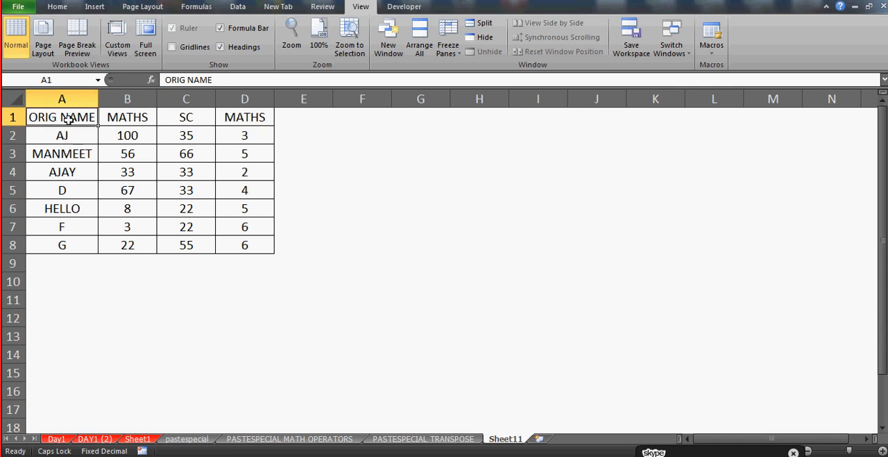
key("shift+Right")
key("shift+Right")
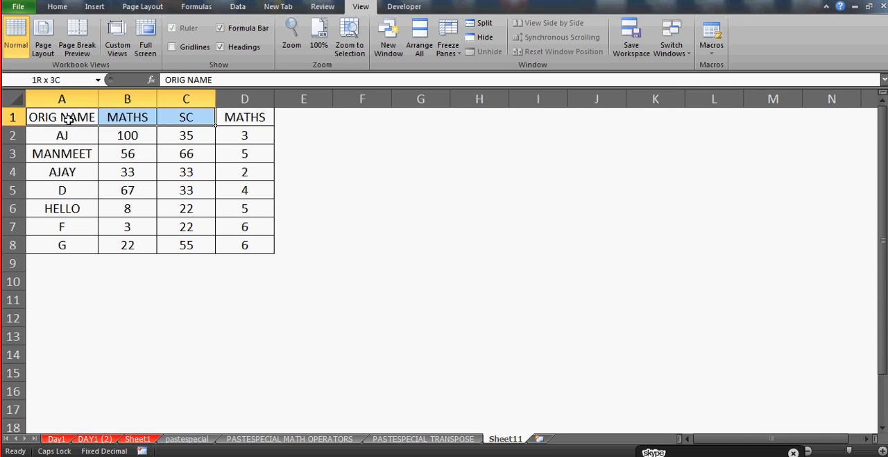
key("shift+Right")
key("shift+Right")
key("shift+Down")
key("shift+Left")
key("shift+Down")
key("shift+Down")
key("shift+Down")
key("shift+Down")
key("shift+Down")
key("shift+Down")
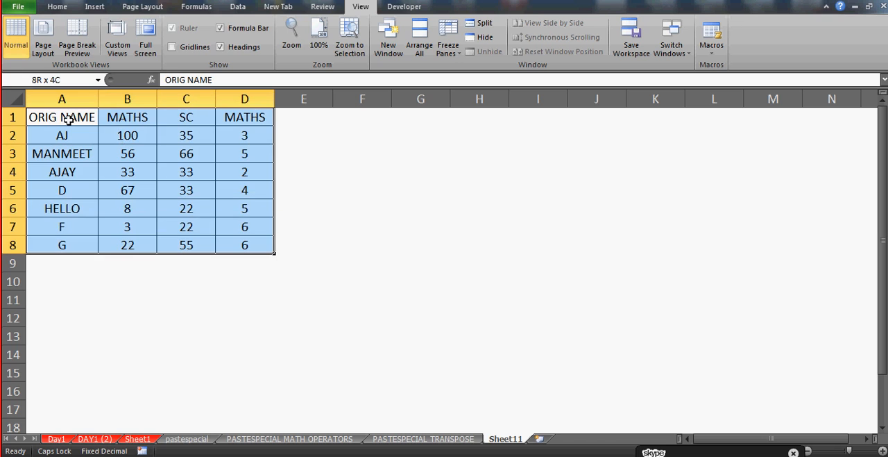
Highlight the empty block F1:L4 to gauge the space a transposed copy of the table needs
left_click(375, 119)
key("shift+Down")
key("shift+Down")
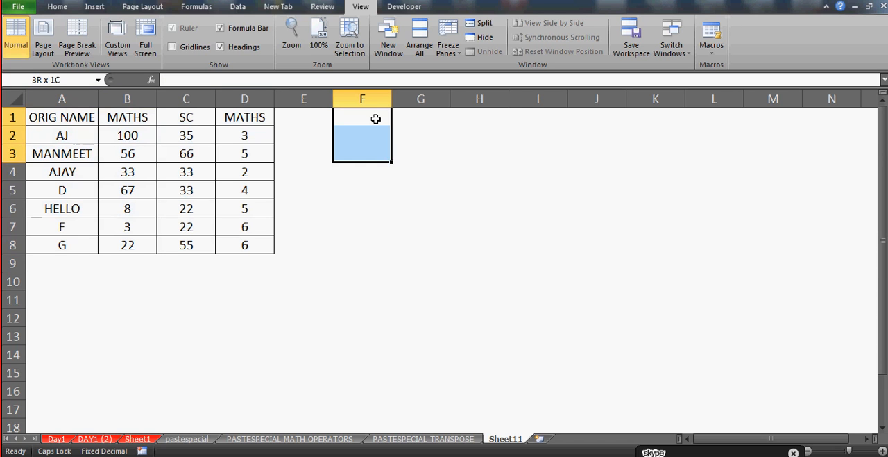
key("shift+Up")
key("shift+Up")
key("shift+Down")
key("shift+Down")
key("shift+Down")
key("shift+Right")
key("shift+Right")
key("shift+Right")
key("shift+Right")
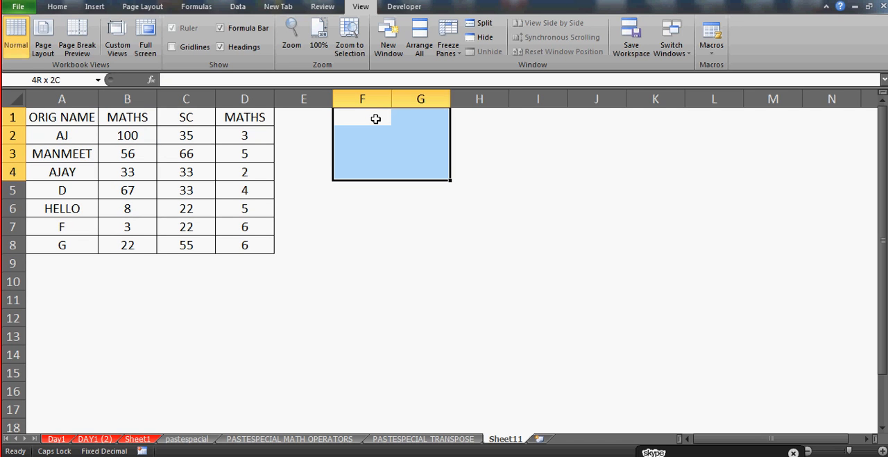
key("shift+Right")
key("shift+Right")
key("shift+Right")
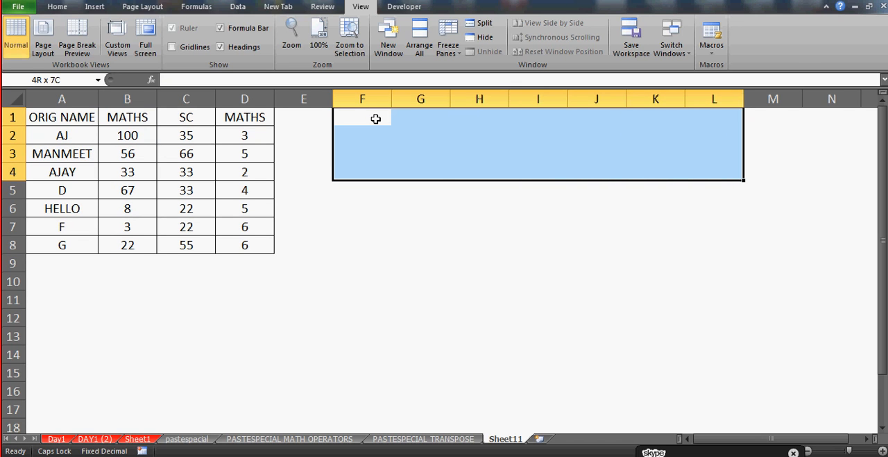
key("Left")
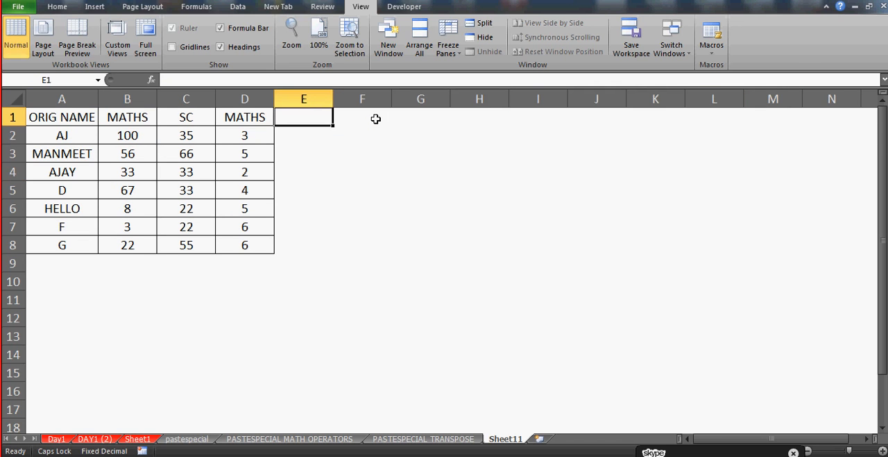
left_click(367, 113)
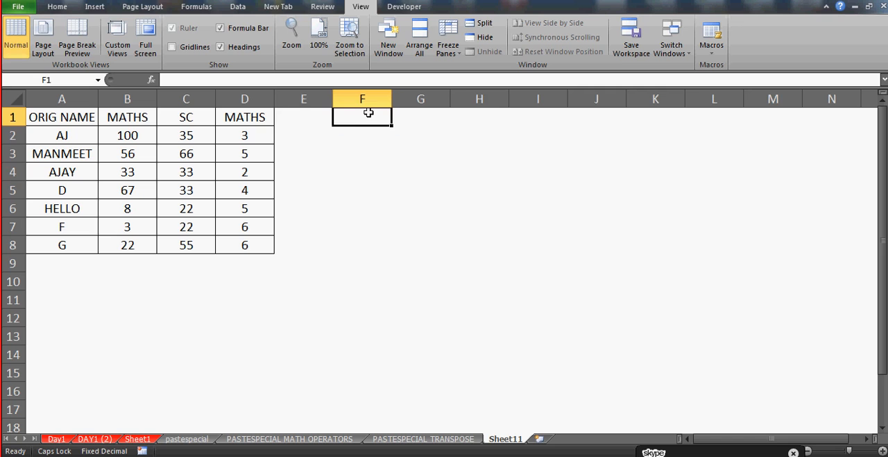
Enter =TRANSPOSE(A1:D8) as an array formula across the range A11:K17 below the source table
left_click(47, 296)
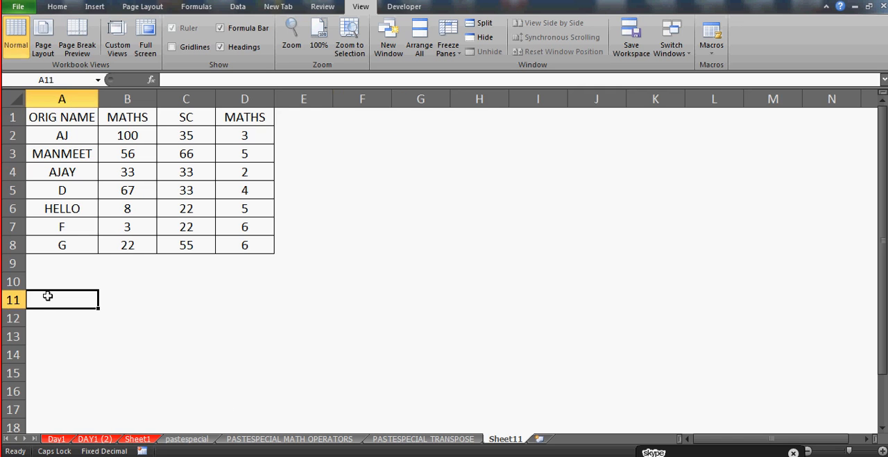
key("shift+Right")
key("shift+Right")
key("shift+Right")
key("shift+Right")
key("shift+Right")
key("shift+Right")
key("shift+Right")
key("shift+Right")
key("shift+Right")
key("shift+Right")
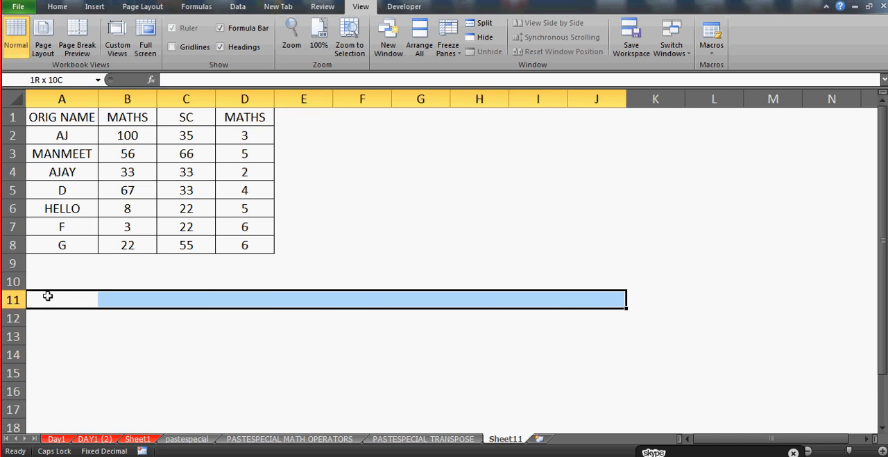
key("shift+Down")
key("shift+Down")
key("shift+Down")
key("shift+Down")
key("shift+Down")
key("shift+Down")
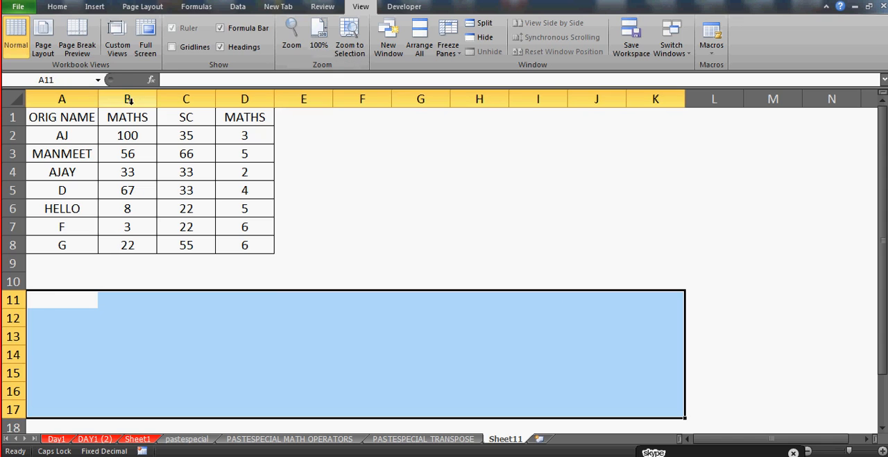
left_click(184, 80)
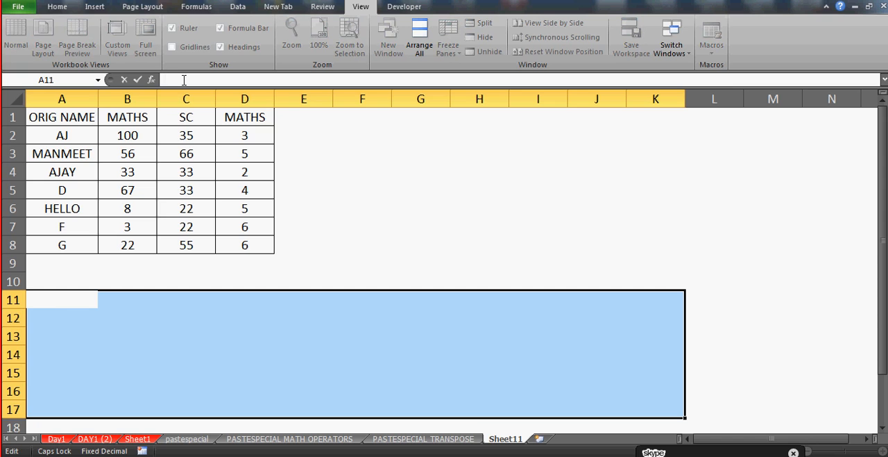
type("=TRA")
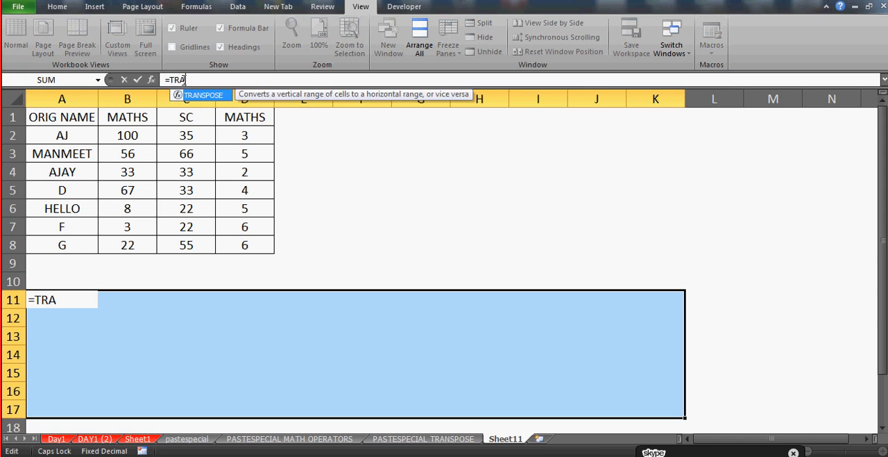
type("NSPOSE")
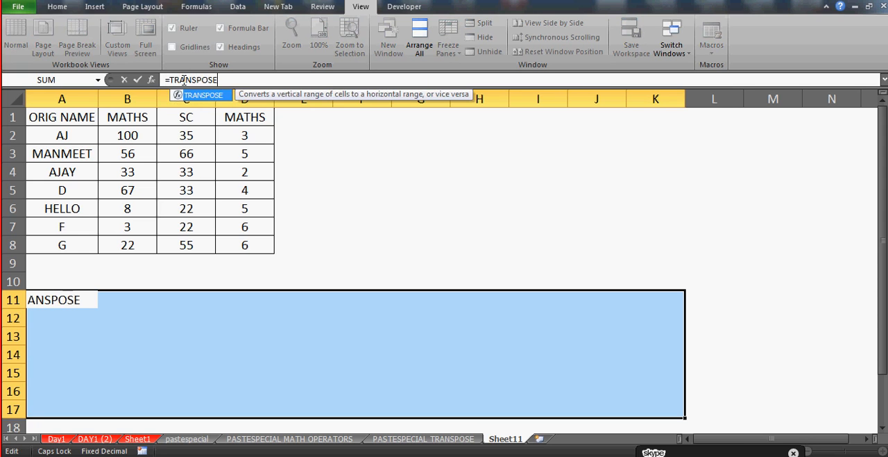
type("(")
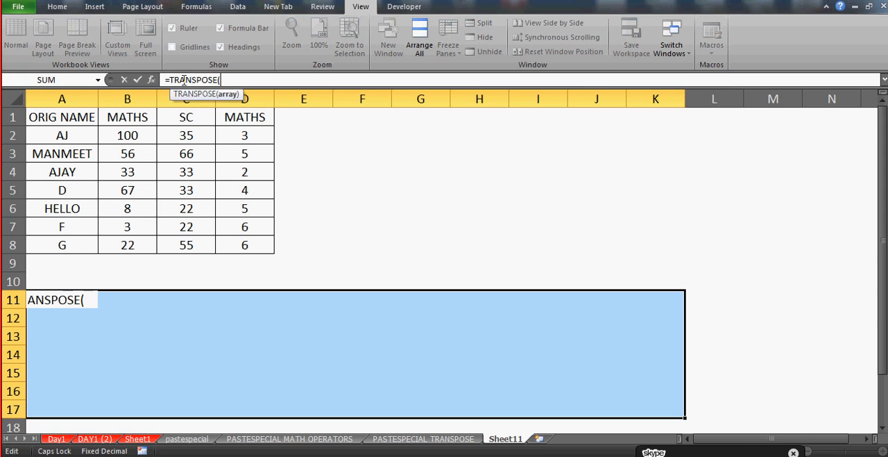
left_click(67, 118)
key("shift+Right")
key("shift+Right")
key("shift+Right")
key("shift+Down")
key("shift+Down")
key("shift+Down")
key("shift+Down")
key("shift+Down")
key("shift+Down")
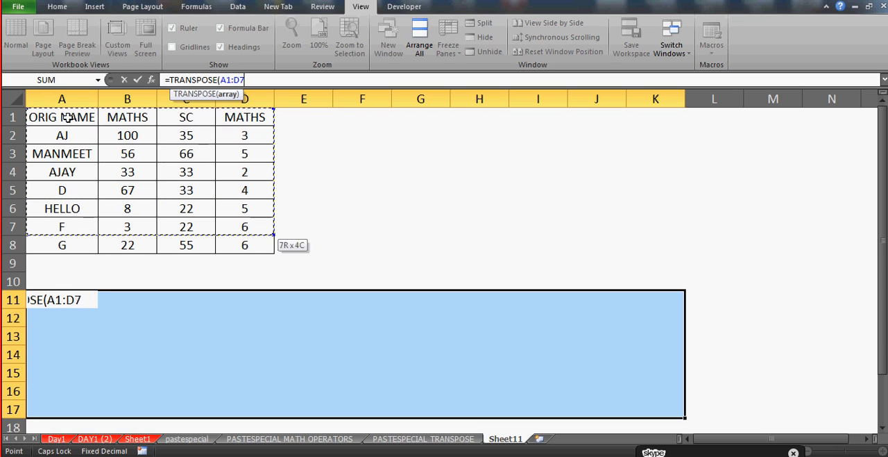
key("shift+Down")
type(")")
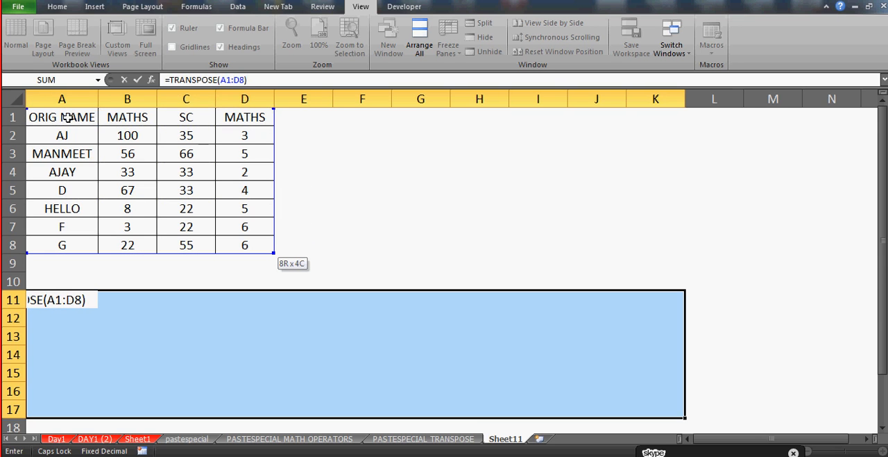
key("ctrl+shift+Return")
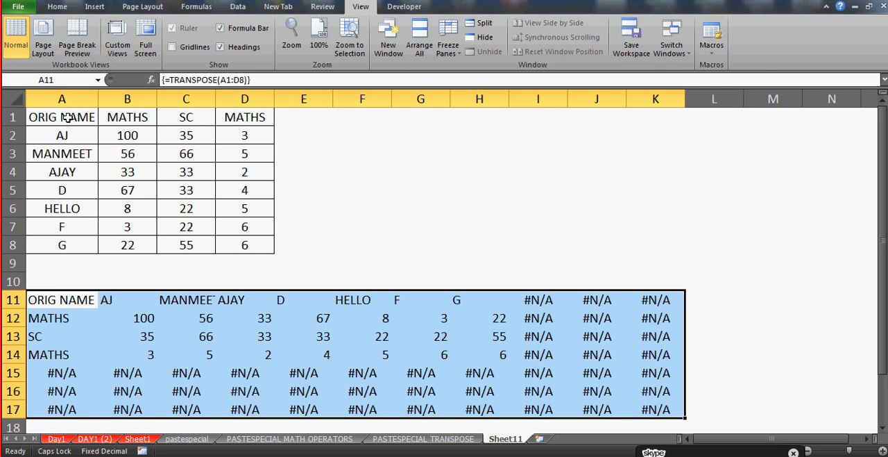
Centre the contents of the transposed range A11:K17 horizontally
left_click(67, 7)
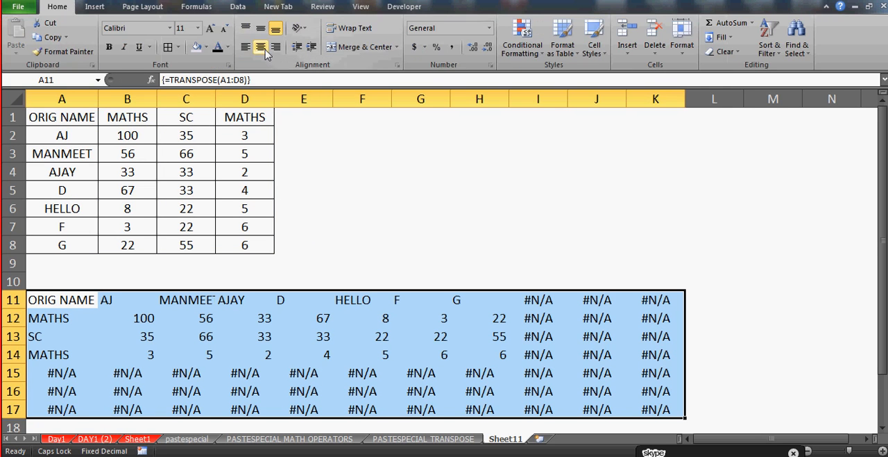
left_click(261, 47)
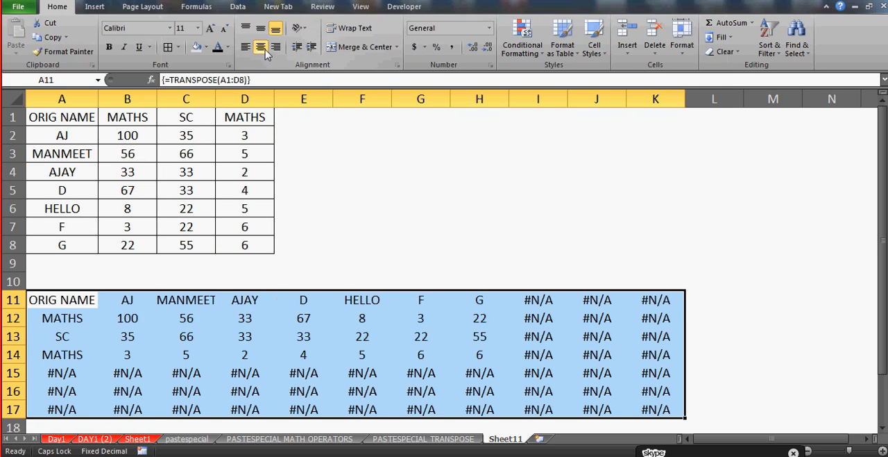
left_click(348, 276)
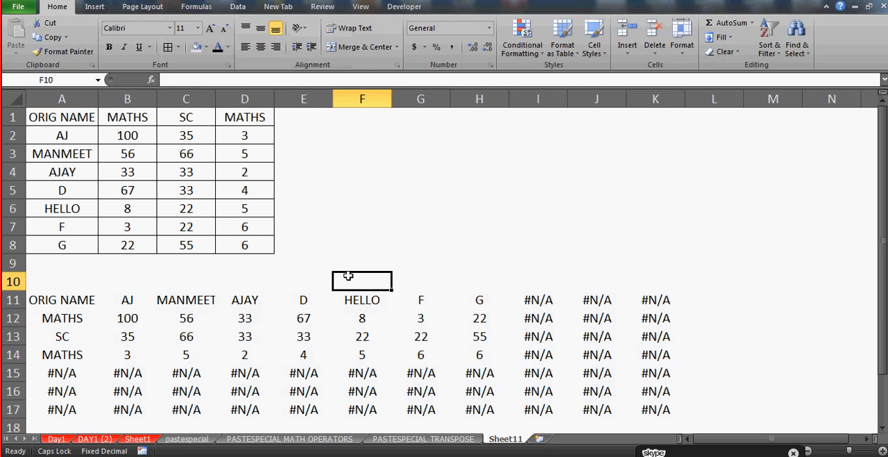
Apply all borders to every cell of the transposed range A11:K17
left_click(67, 302)
key("shift+Right")
key("shift+Right")
key("shift+Right")
key("shift+Right")
key("shift+Right")
key("shift+Right")
key("shift+Right")
key("shift+Right")
key("shift+Right")
key("shift+Right")
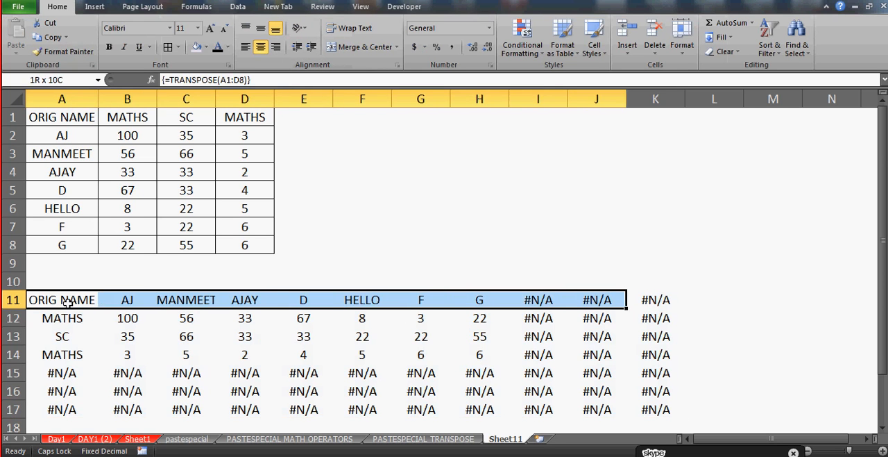
key("ctrl+shift+Down")
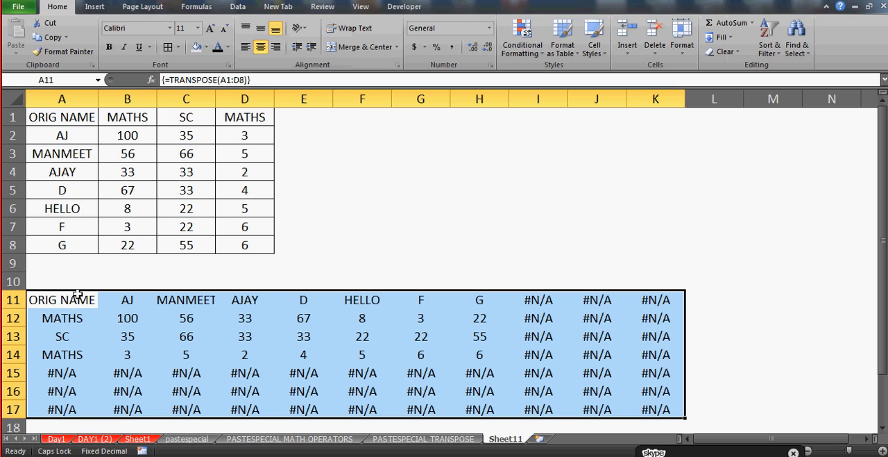
left_click(171, 48)
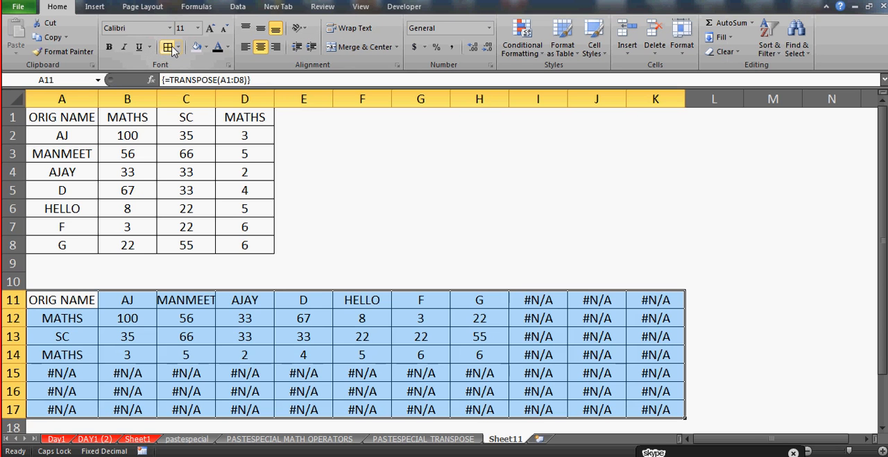
left_click(179, 48)
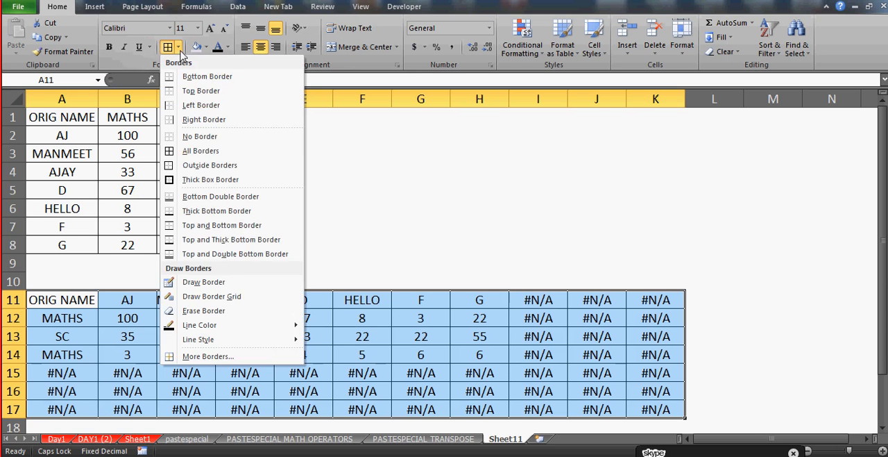
left_click(170, 158)
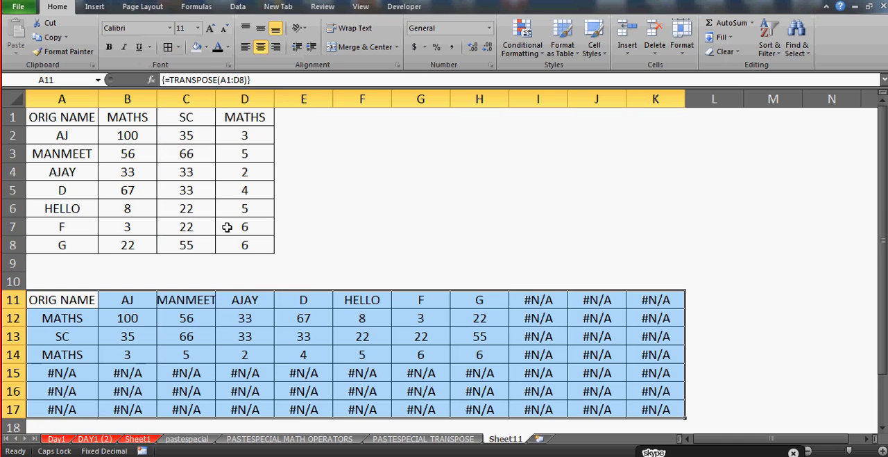
Outline the transposed range A11:K17 with a thick box border and widen column C to fit MANMEET
left_click(179, 48)
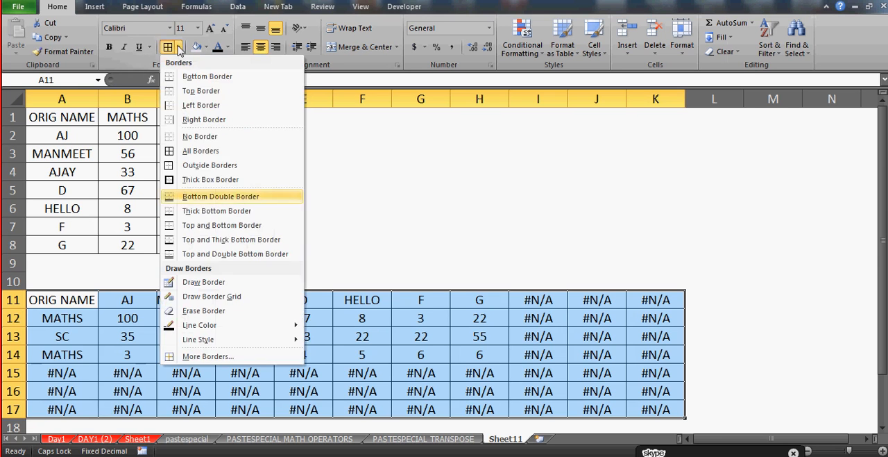
left_click(175, 196)
left_click(179, 48)
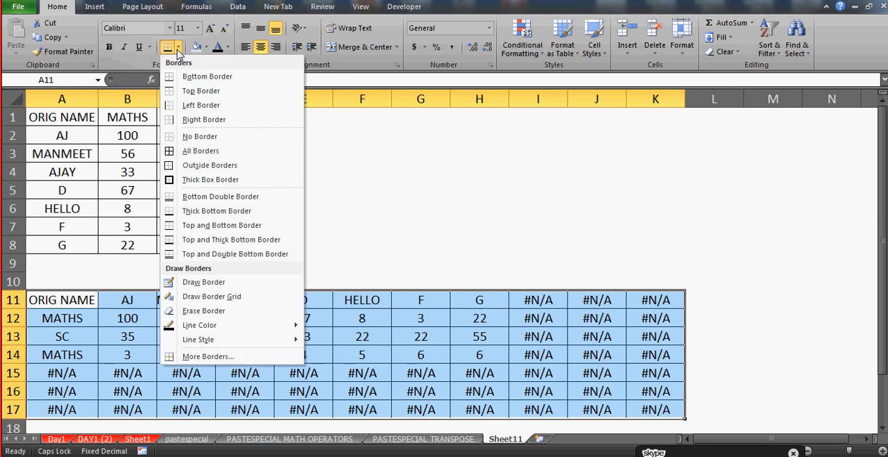
left_click(172, 180)
left_click(339, 222)
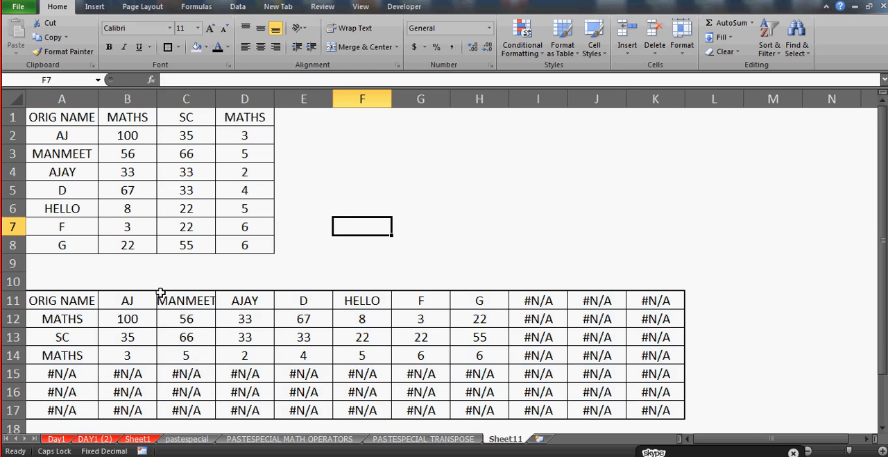
left_click_drag(215, 99, 227, 99)
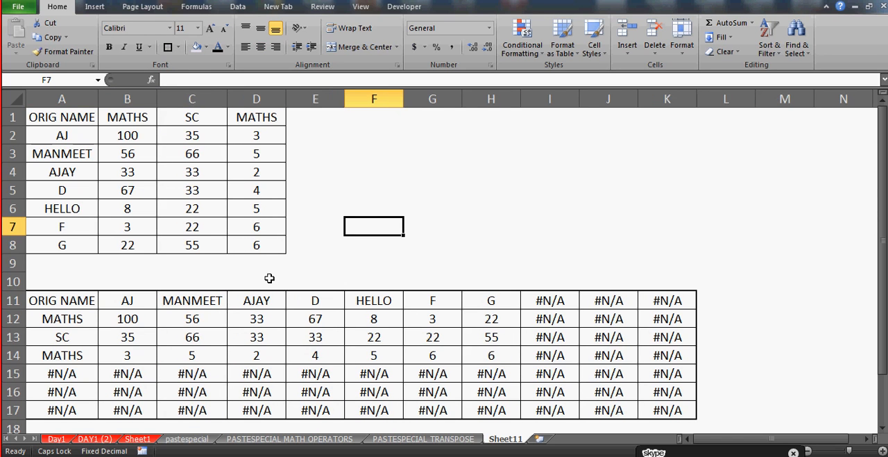
Go across row 11 of the transposed table and highlight the surplus #N/A cells I11:K17
left_click(50, 292)
key("Right")
key("Right")
key("Right")
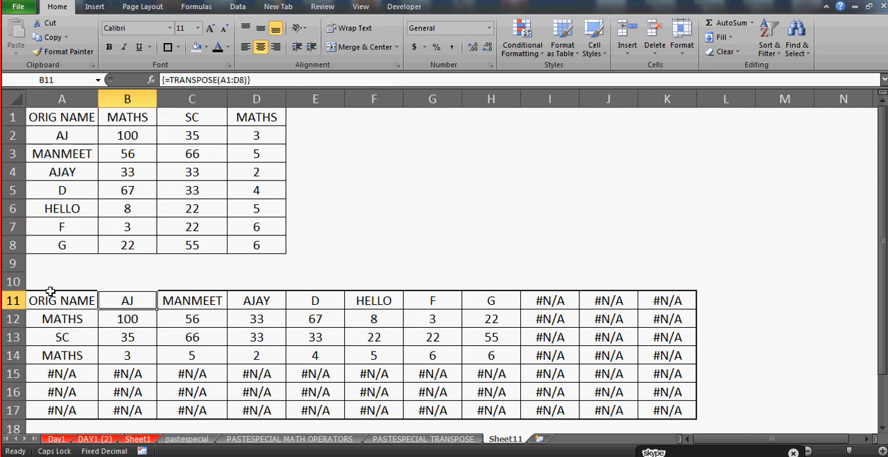
key("Right")
key("Right")
key("Right")
key("Right")
key("Right")
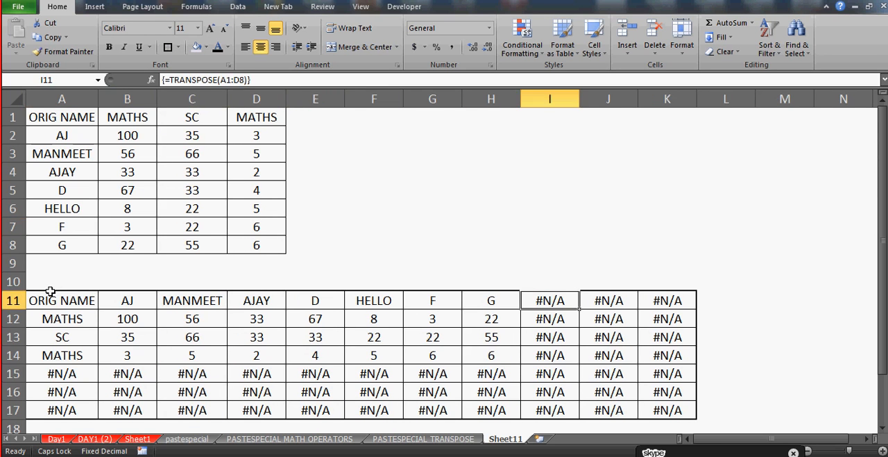
key("shift+Right")
key("shift+Right")
key("shift+Down")
key("shift+Down")
key("shift+Down")
key("shift+Down")
key("shift+Down")
key("shift+Down")
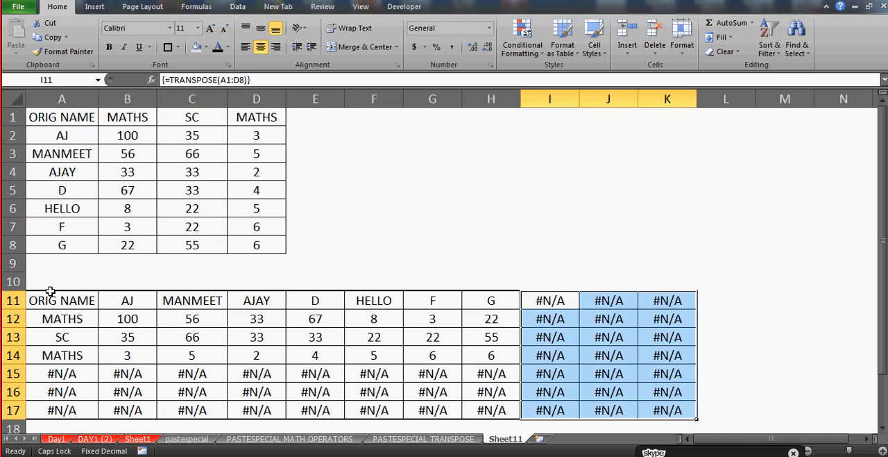
Select source cell A1, followed by cell A15, to examine the surplus #N/A rows under the transposed data
left_click(46, 116)
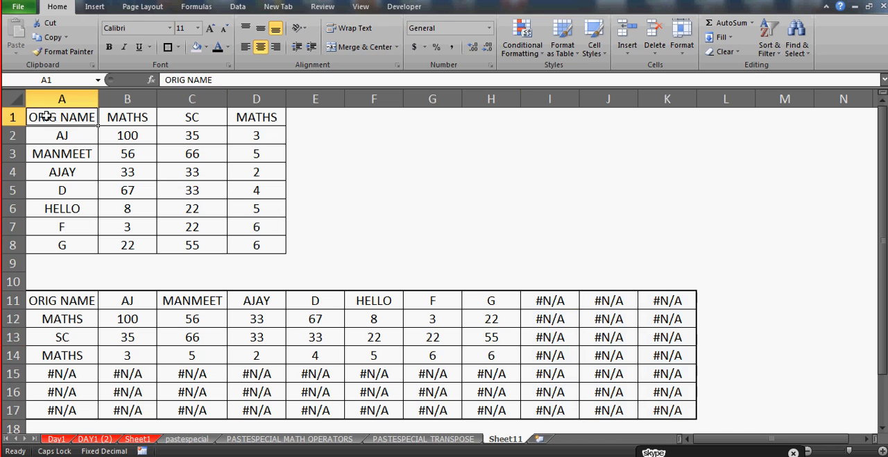
left_click(60, 386)
left_click(61, 381)
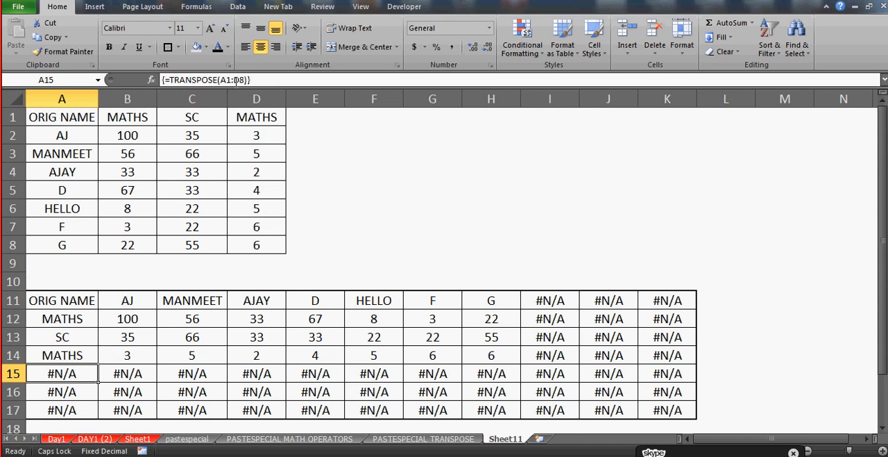
Try to clear only cell D13 inside the transposed array
left_click(278, 354)
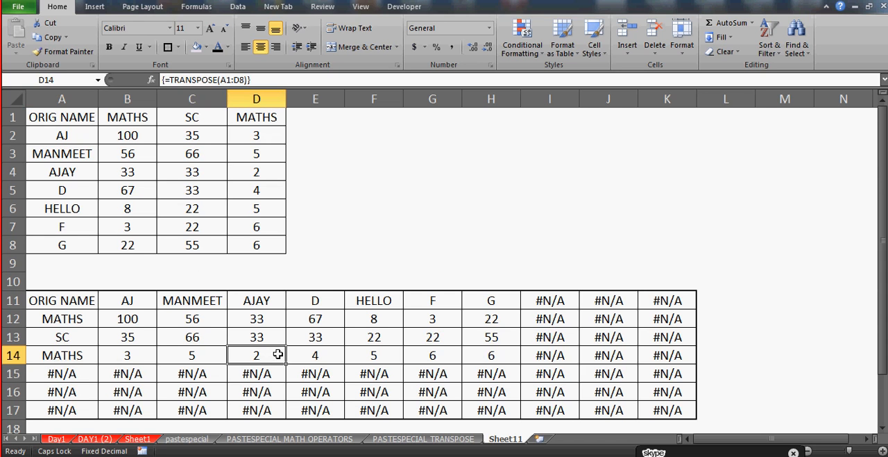
left_click(264, 343)
key("Delete")
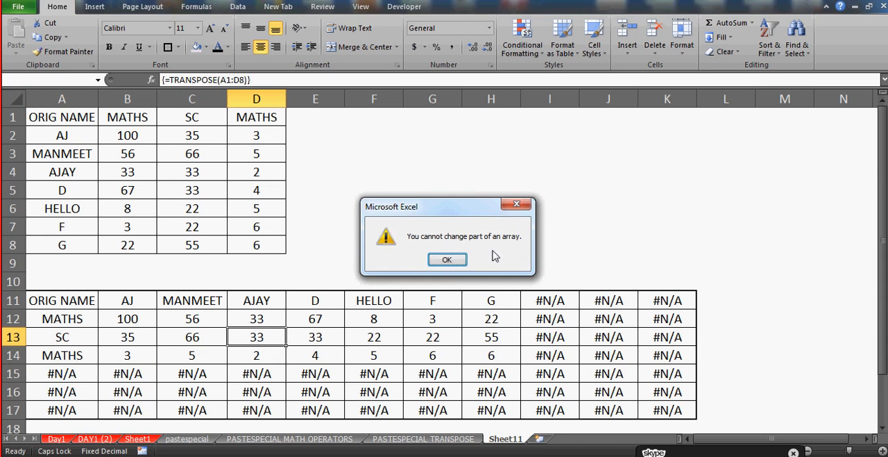
left_click(461, 262)
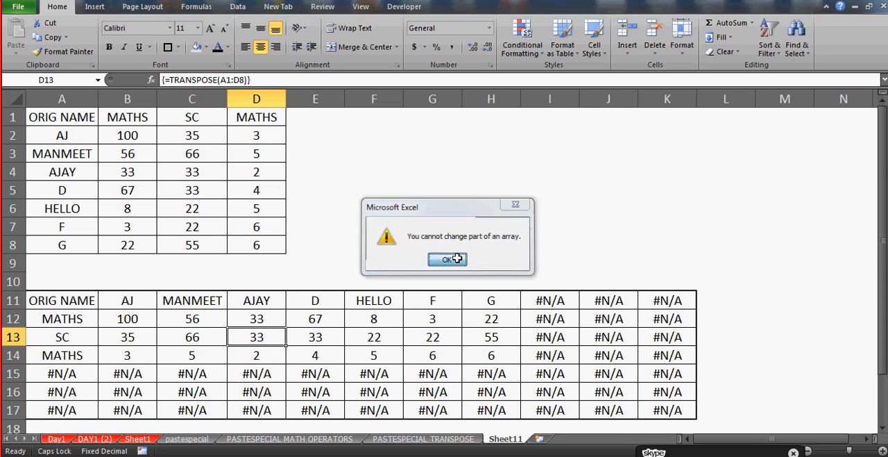
Move across row 12 of the transposed array and try to clear only cell F12
key("Left")
key("Left")
key("Right")
key("Right")
key("Up")
key("Left")
key("Left")
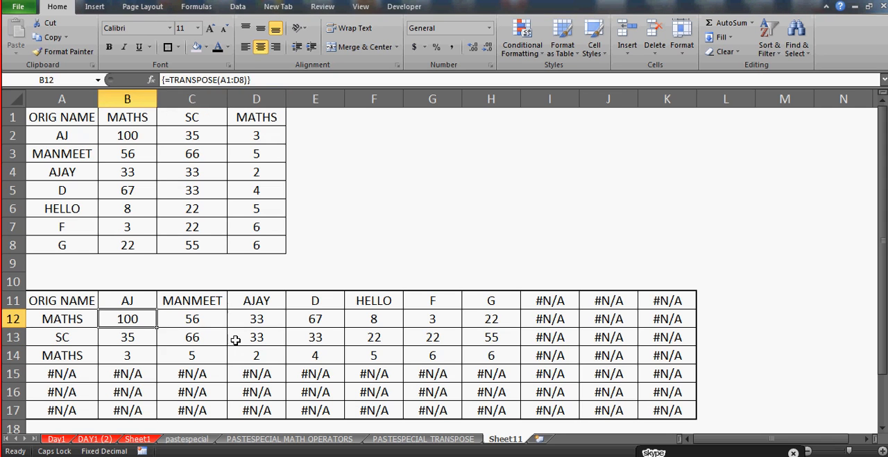
key("Right")
key("Right")
key("Right")
key("Right")
key("Delete")
key("Return")
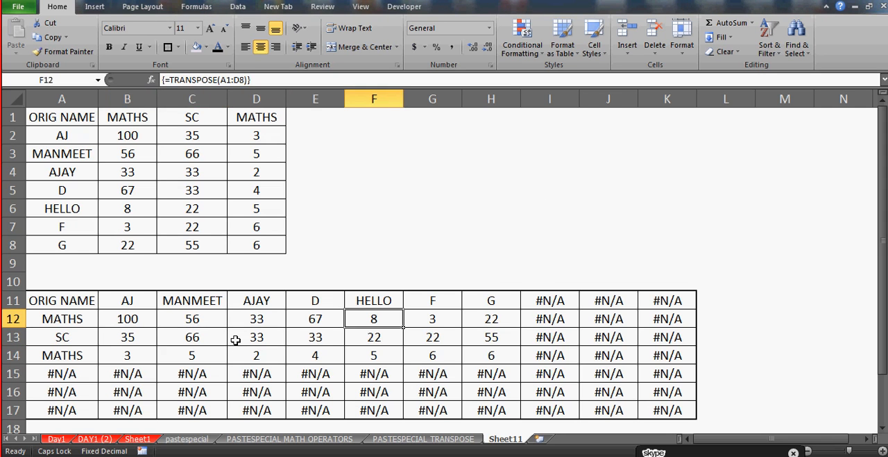
Clear the entire transposed array A11:K17 in one go and undo the deletion
key("Down")
key("Down")
key("Down")
key("Down")
key("Up")
key("Up")
key("Up")
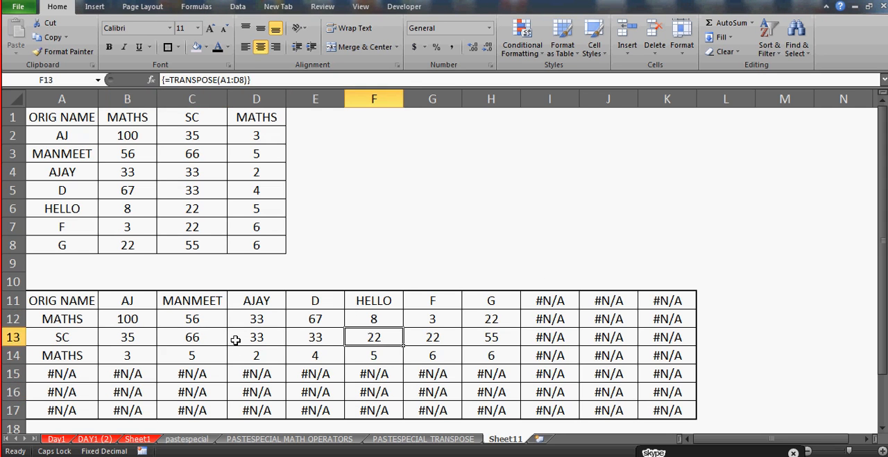
key("Up")
key("Up")
key("Left")
key("Left")
key("Home")
key("shift+Right")
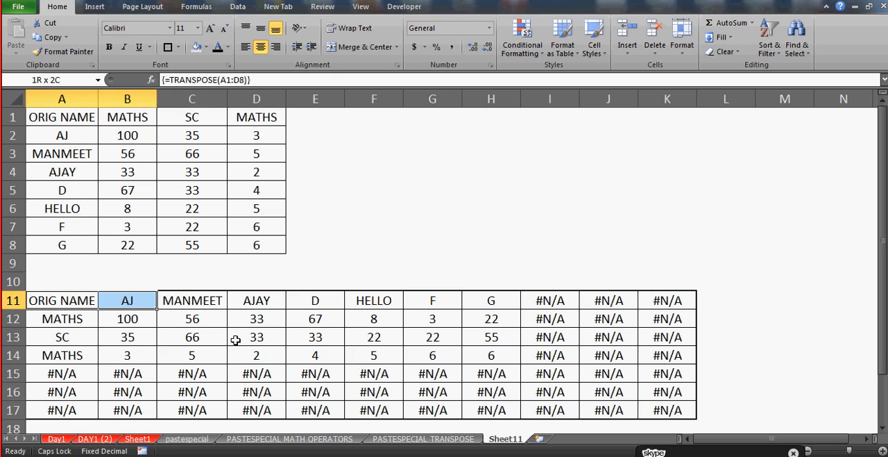
key("shift+Right")
key("ctrl+shift+Right")
key("ctrl+shift+Down")
key("Delete")
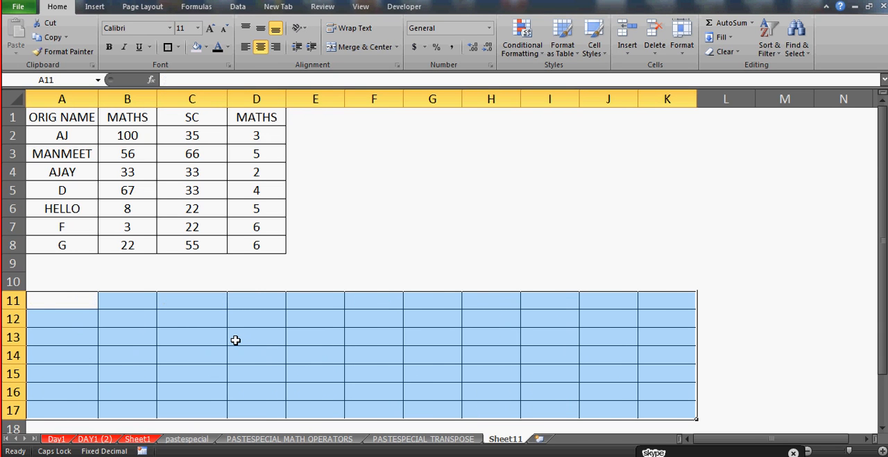
key("ctrl+z")
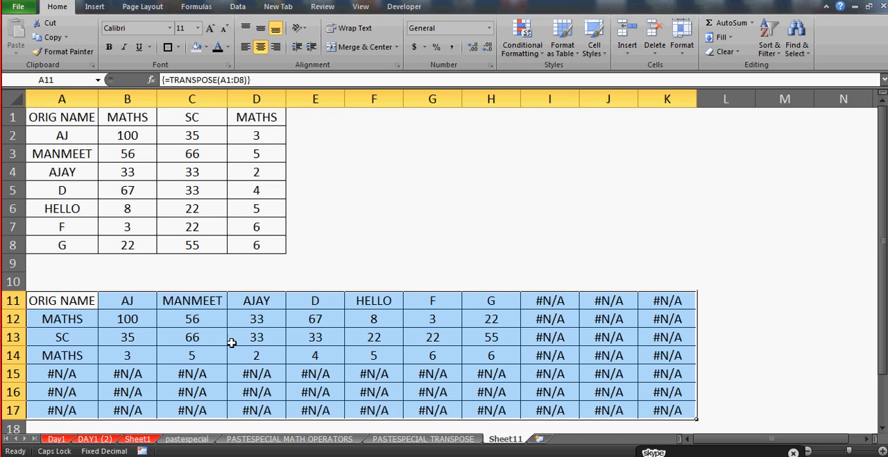
Select rows 15 to 17 together and one by one to point out the surplus #N/A rows
left_click(197, 374)
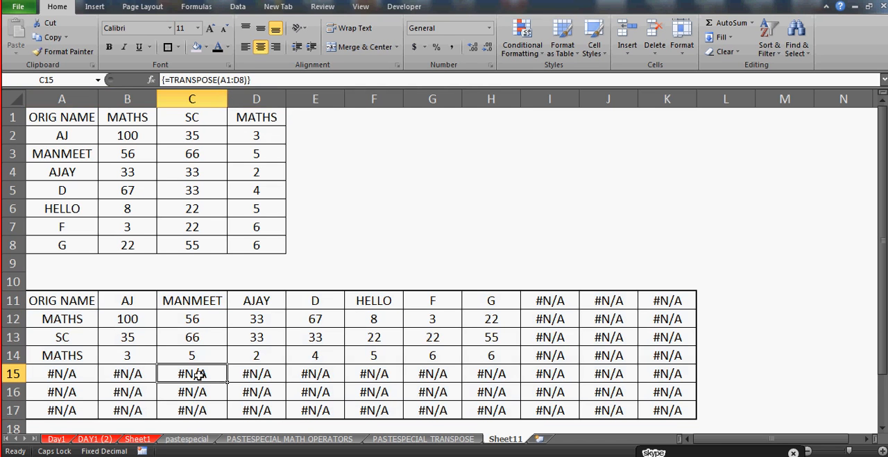
left_click(12, 374)
left_click_drag(13, 373, 12, 410)
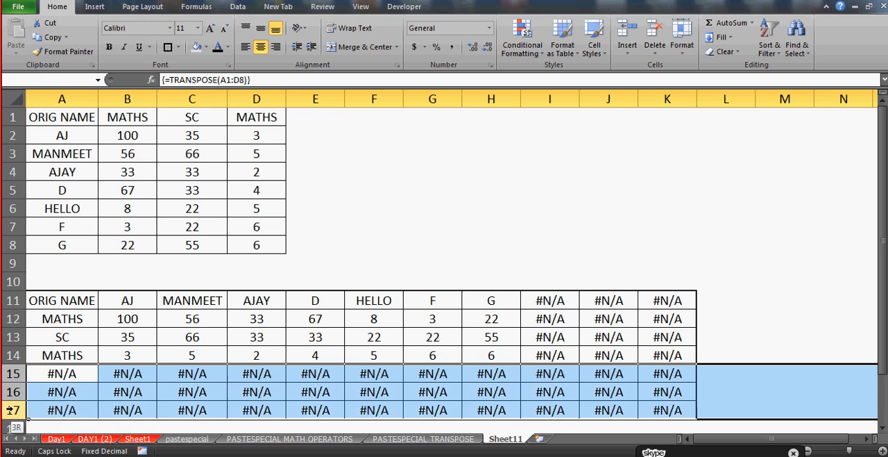
left_click(12, 373)
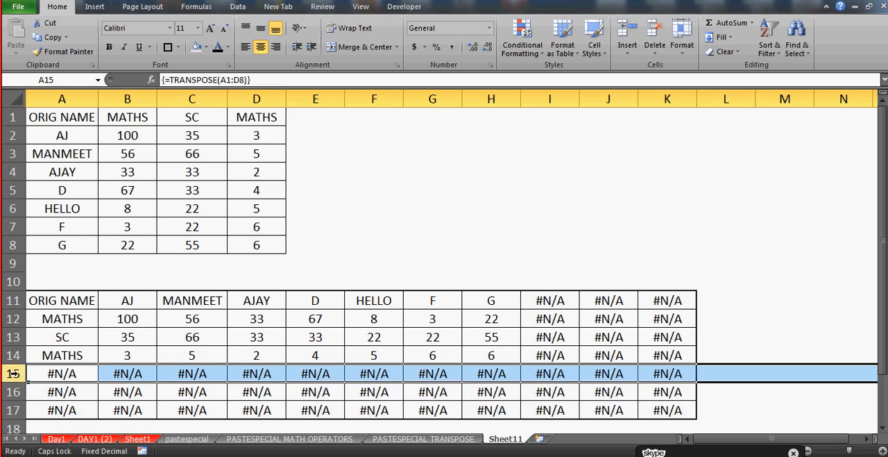
left_click(12, 391)
left_click(13, 409)
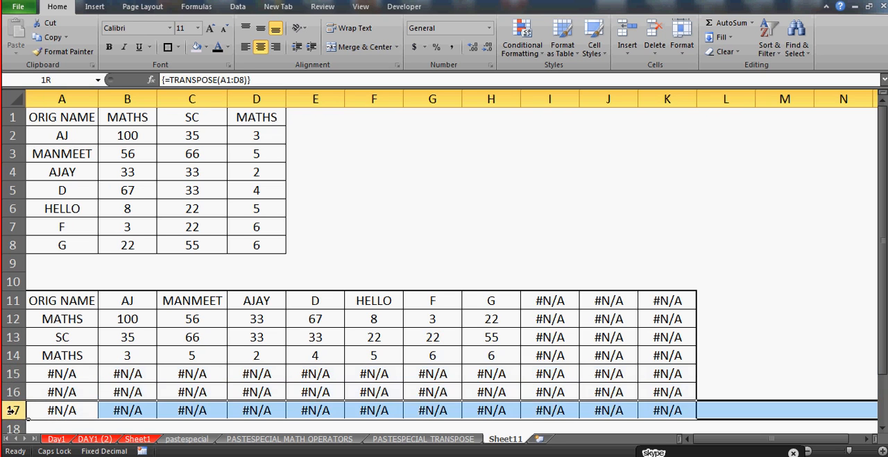
left_click(13, 374)
left_click(12, 392)
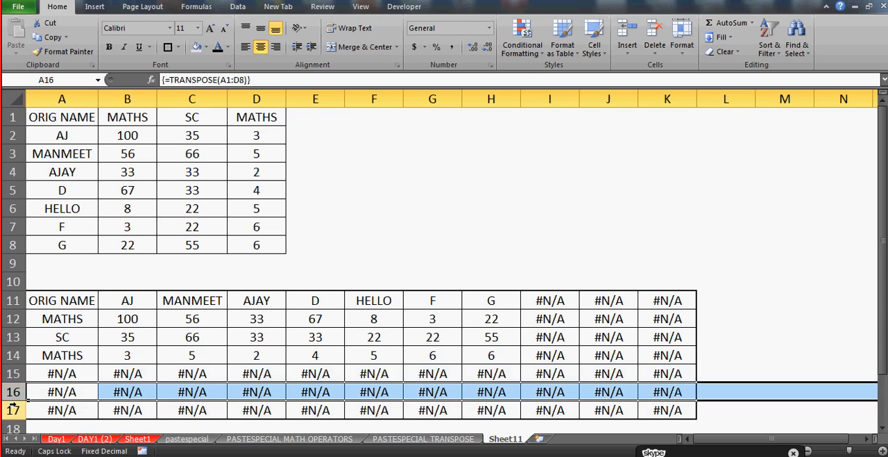
left_click(13, 409)
Select entire rows 4, 5 and 6 one after another to demonstrate whole-row selection
left_click(13, 172)
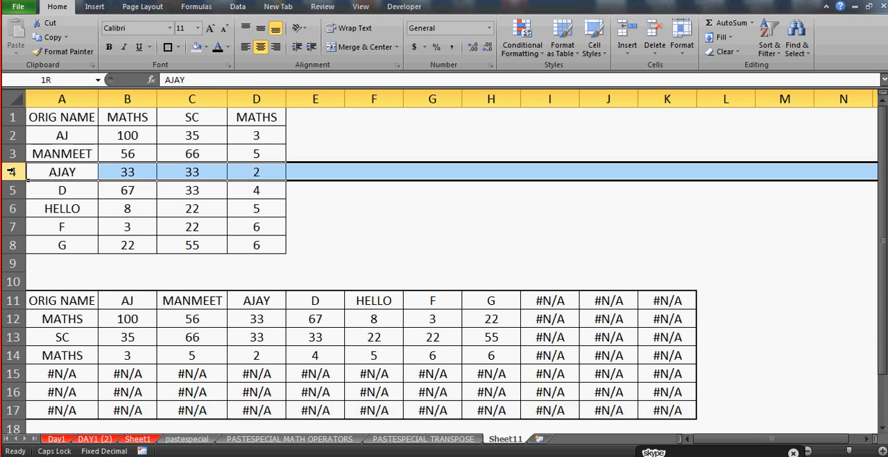
left_click(12, 189)
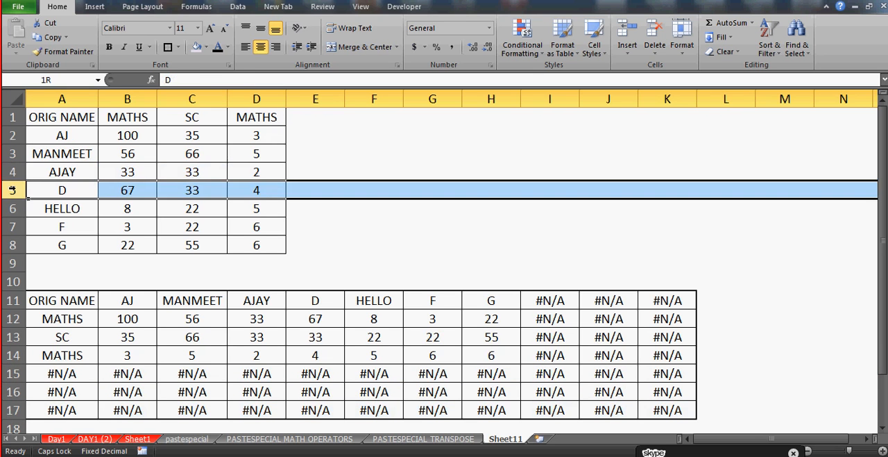
left_click(12, 208)
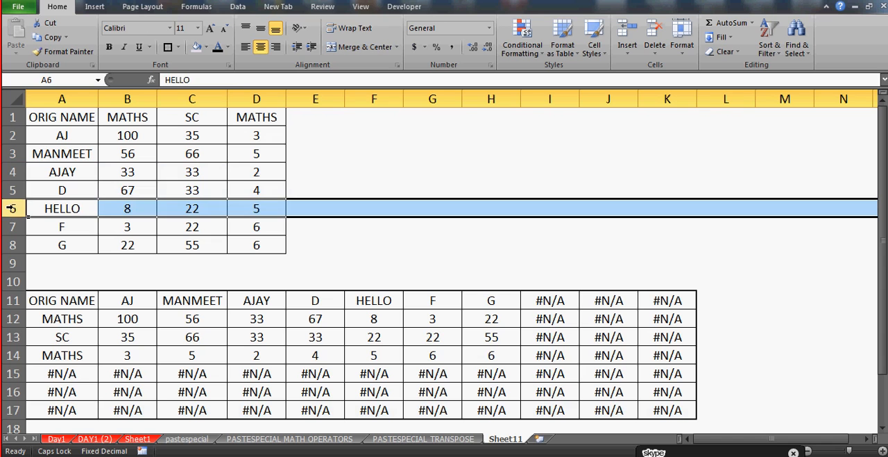
Select entire columns E, F, G and H in turn, returning to E, to demonstrate whole-column selection
left_click(311, 96)
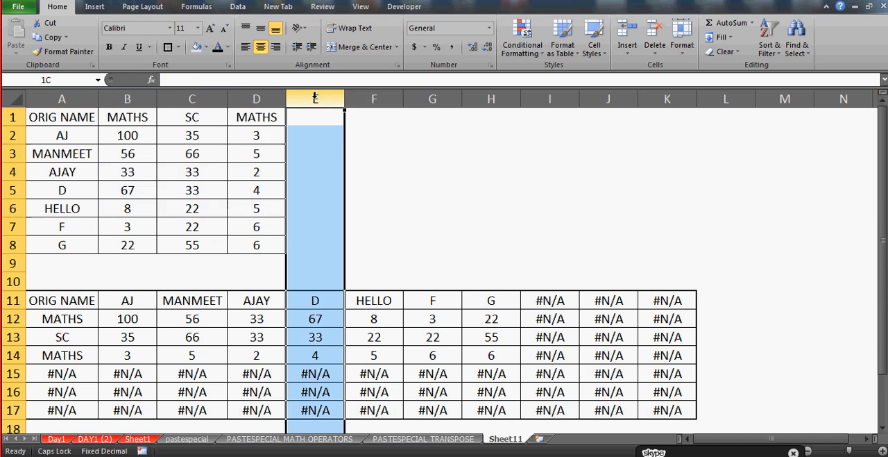
left_click(360, 92)
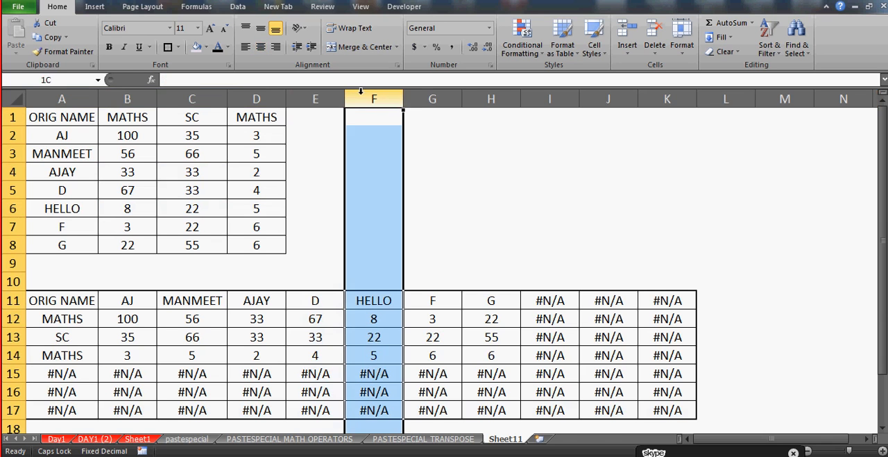
left_click(430, 98)
left_click(489, 97)
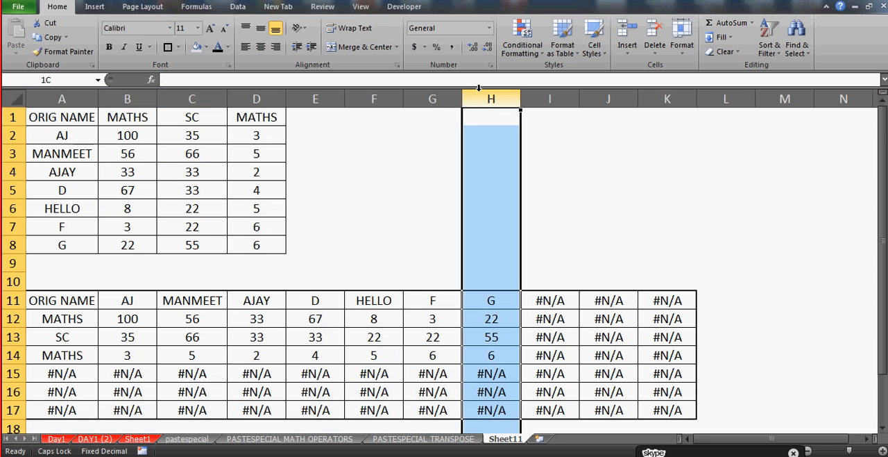
left_click(318, 99)
Starting from cells F2, G2 and H2 in turn, extend the selection to each cell's whole column
left_click(355, 130)
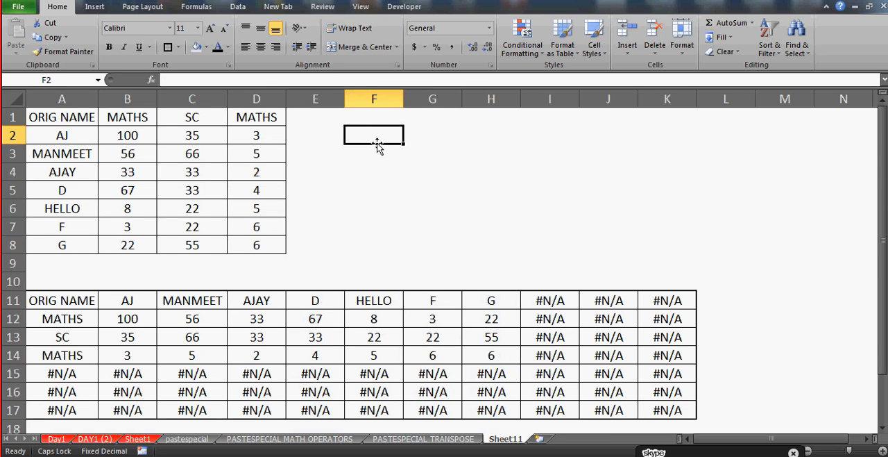
key("ctrl+space")
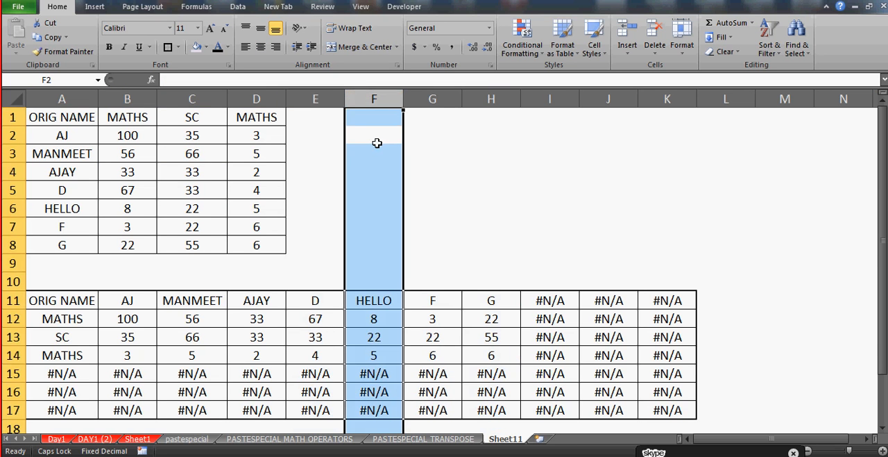
left_click(456, 140)
key("ctrl+space")
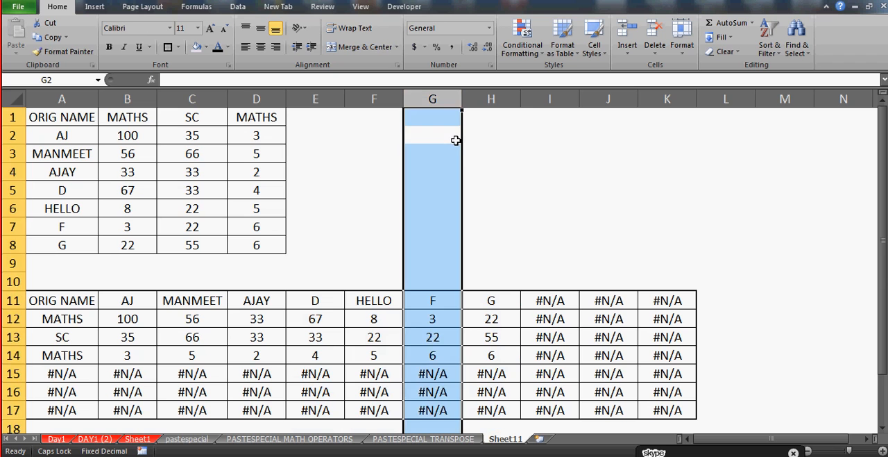
left_click(483, 140)
key("ctrl+space")
Enter the note "CTRL+SPACEBAR TO HIDE COLUMN" in cell G1
left_click(418, 111)
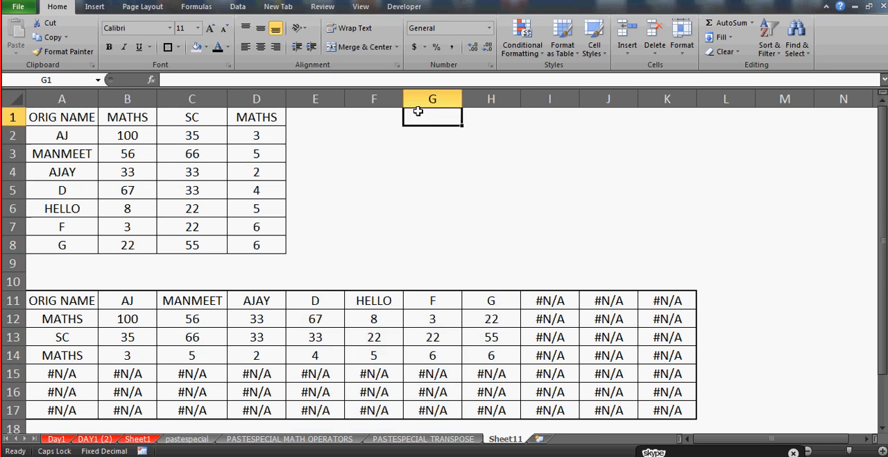
type("CTRL")
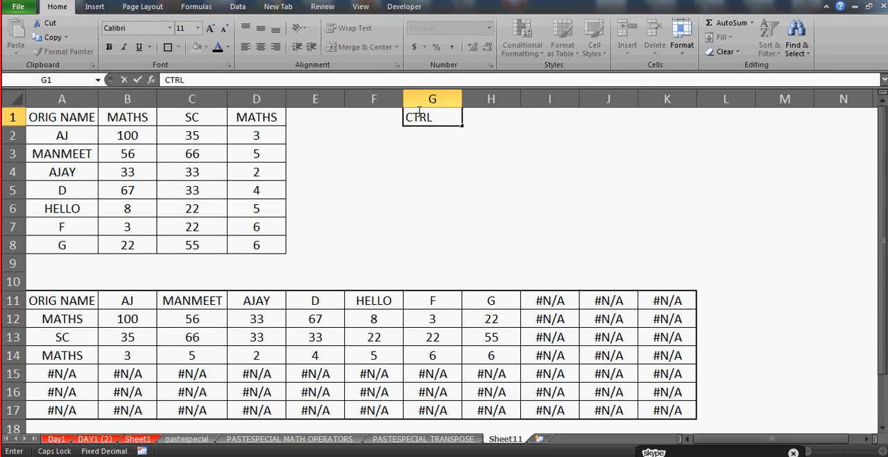
type("+SPACEBAR")
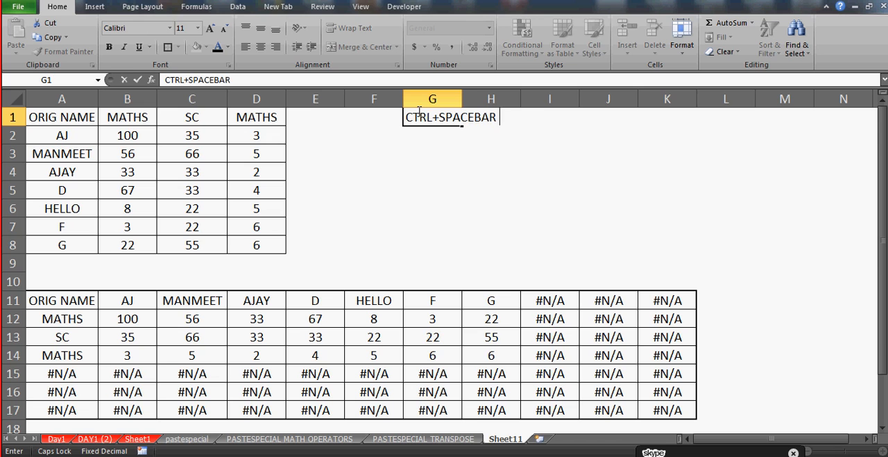
type(" TO HIDE COLUMN")
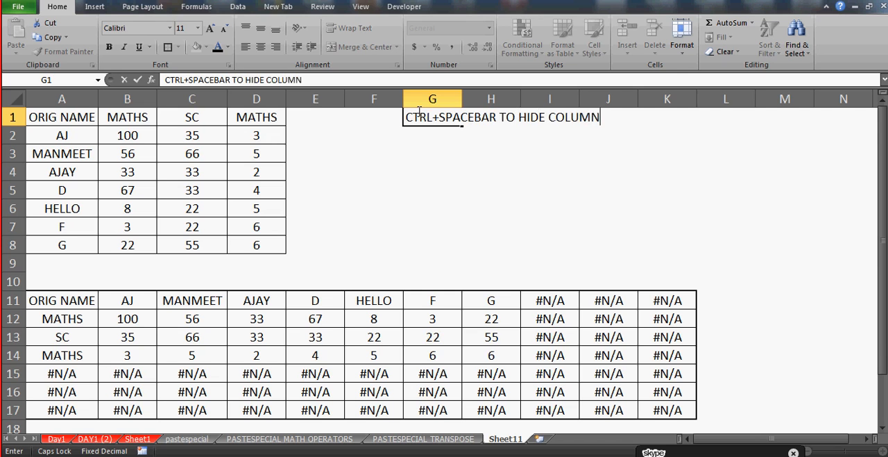
key("Return")
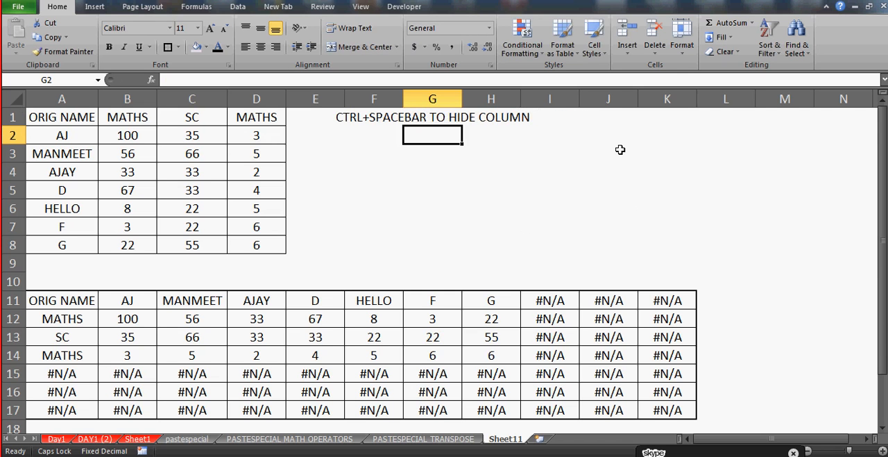
Correct the note in G1 to read "CTRL+SPACEBAR TO SELECT COLUMN"
left_click(416, 117)
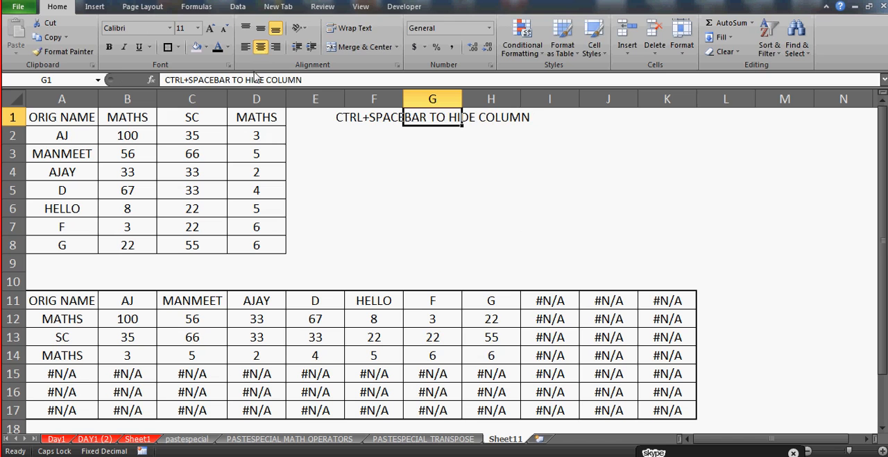
left_click(261, 79)
key("BackSpace")
key("BackSpace")
key("BackSpace")
key("Delete")
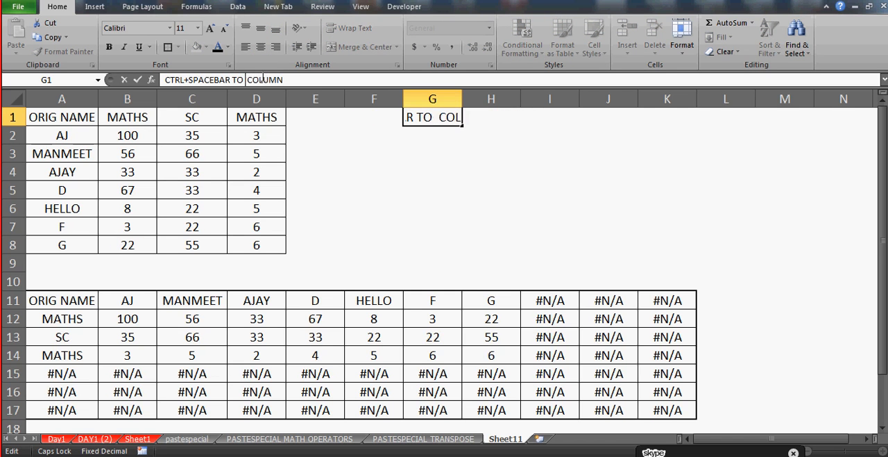
type("SELECT")
left_click(426, 195)
Enter the note "SHIFT+SPACEBAR- SELECT ENTIRE ROW" in cell G2
key("Up")
key("Up")
key("Up")
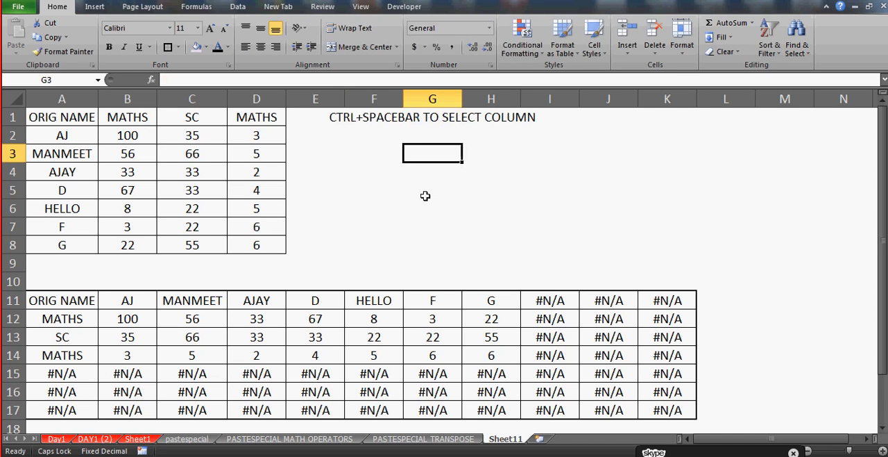
type("SHIFT+SPA")
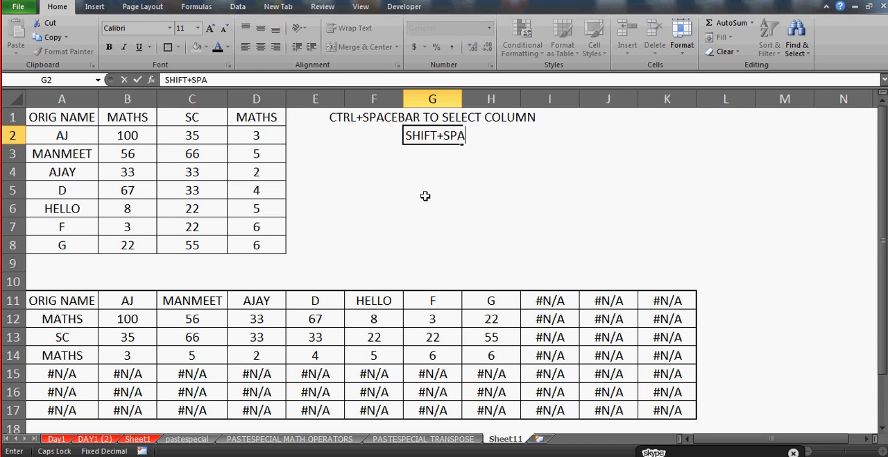
type("CEBAR- ROW")
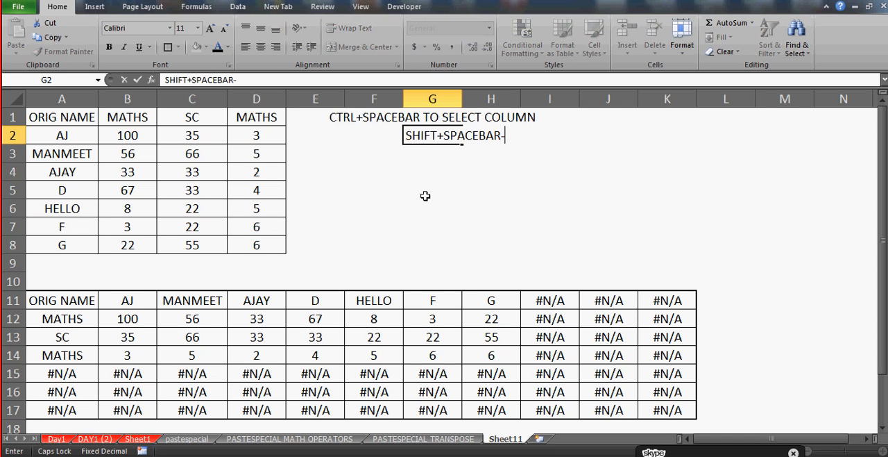
key("BackSpace")
key("BackSpace")
key("BackSpace")
key("BackSpace")
type("SELECT ENTIRE ROW")
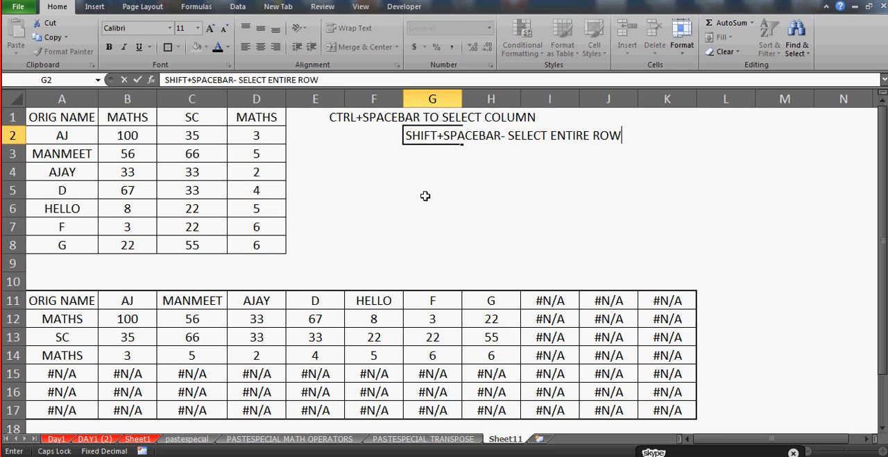
key("Return")
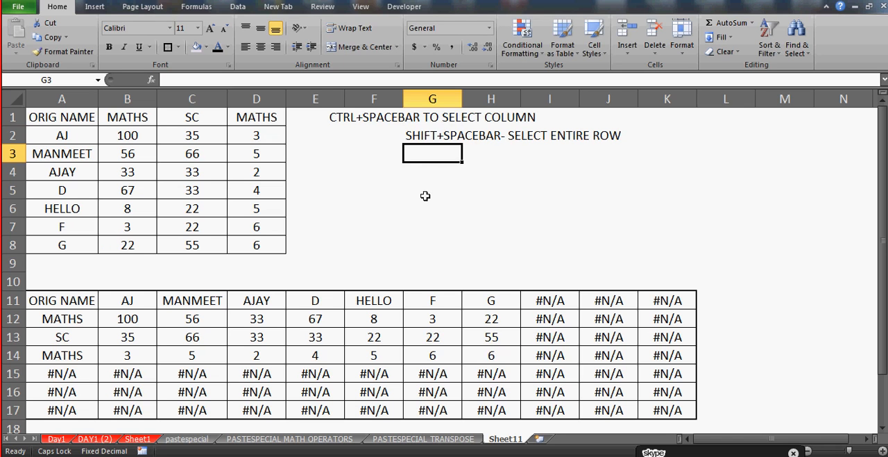
Extend the selection from cell E6 to its entire row, and select rows 7 and 8 in turn
left_click(410, 203)
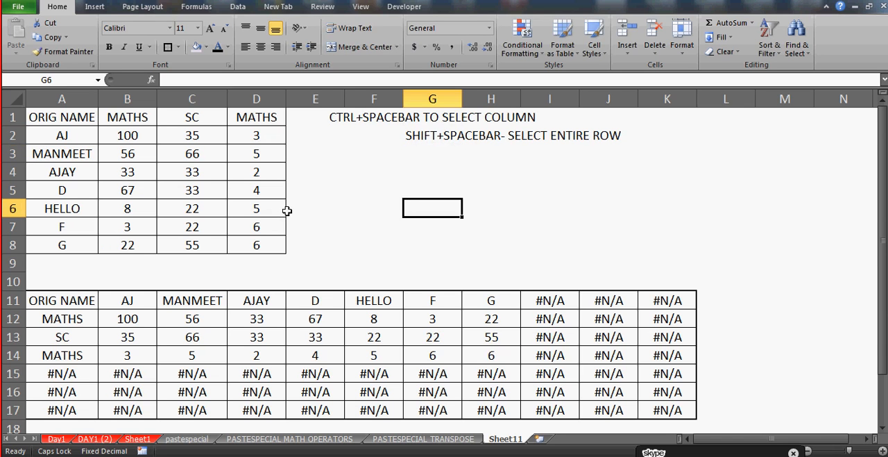
left_click(321, 207)
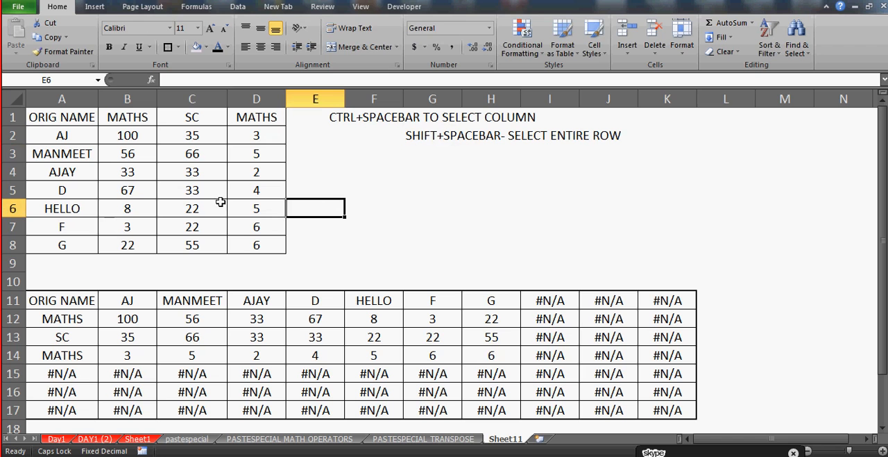
key("shift+space")
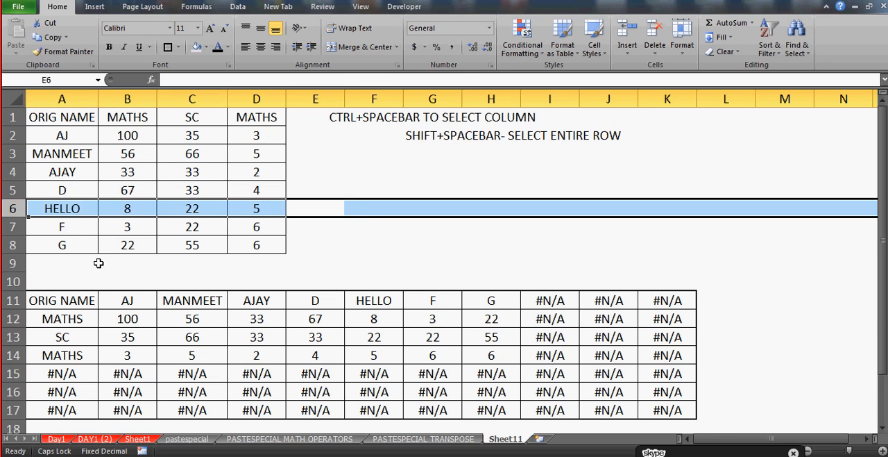
left_click(13, 226)
left_click(12, 244)
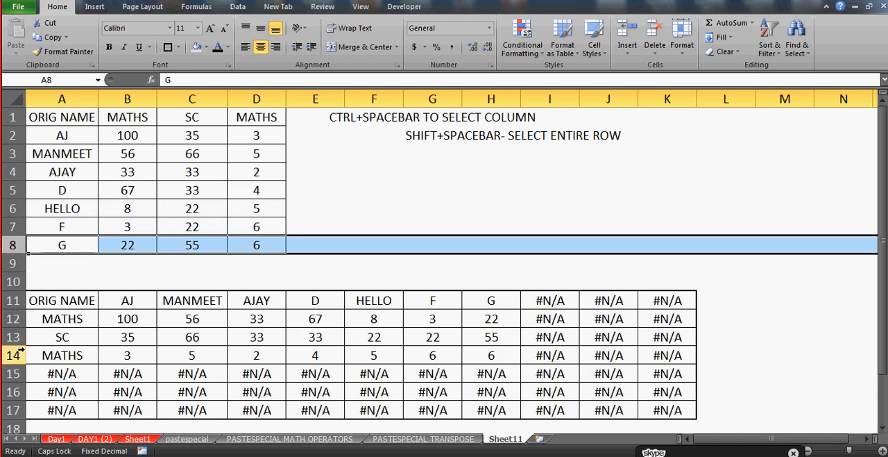
Hide rows 15 to 17, which hold the surplus #N/A cells below the transposed table
left_click(13, 374)
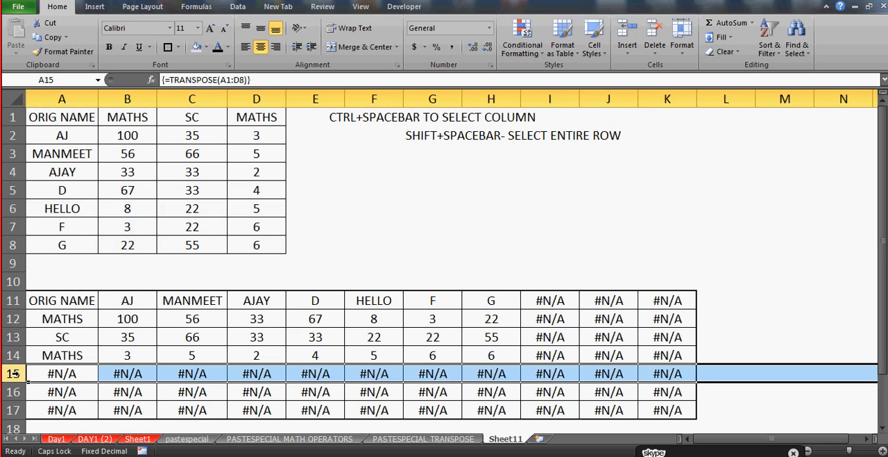
left_click(14, 410, "shift")
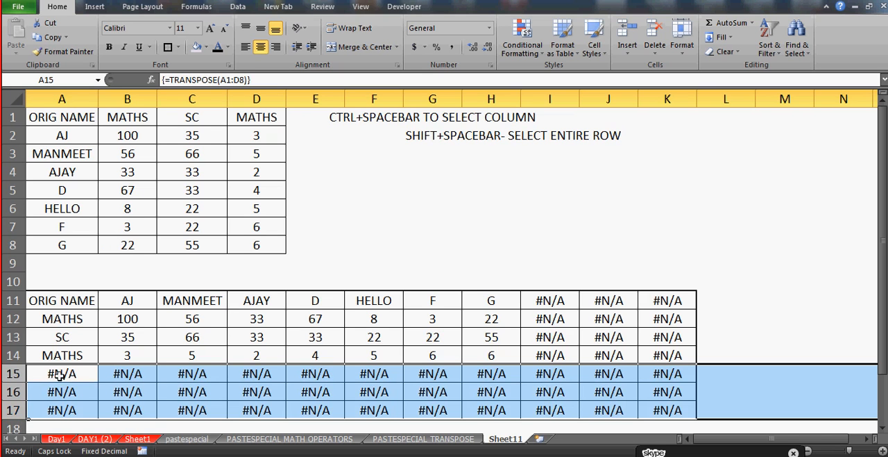
right_click(12, 373)
left_click(58, 353)
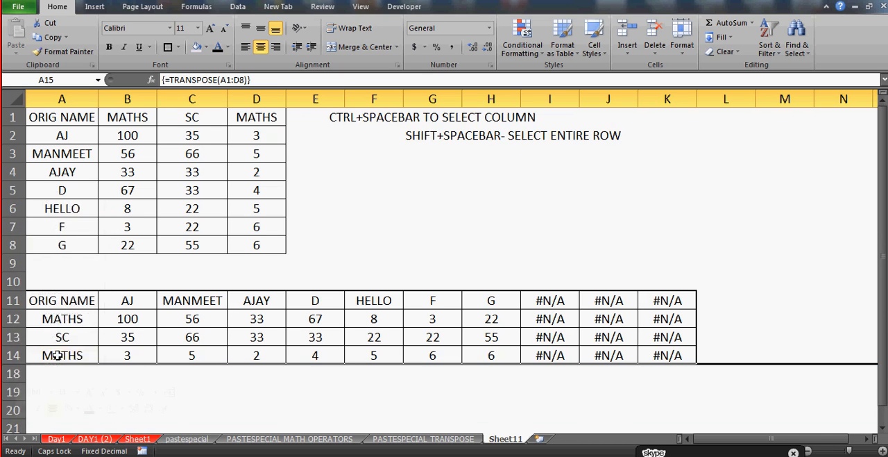
left_click(293, 389)
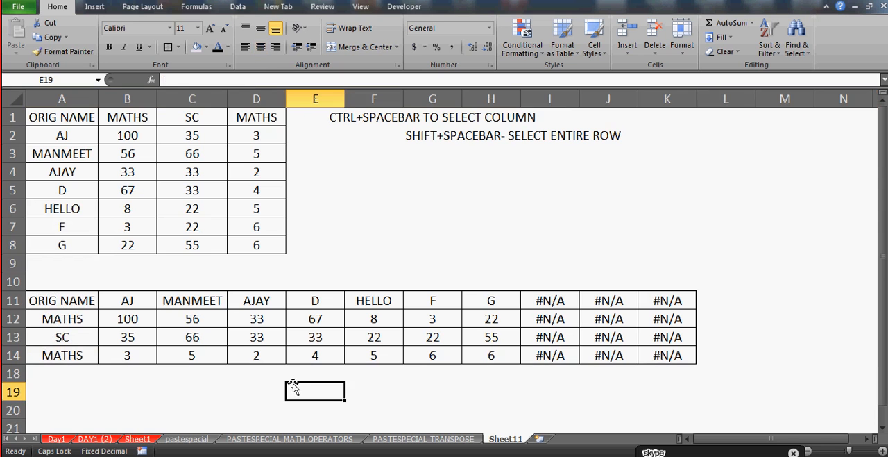
Hide columns I to K, which hold the surplus #N/A cells beside the transposed table
left_click(550, 98)
left_click(667, 99, "shift")
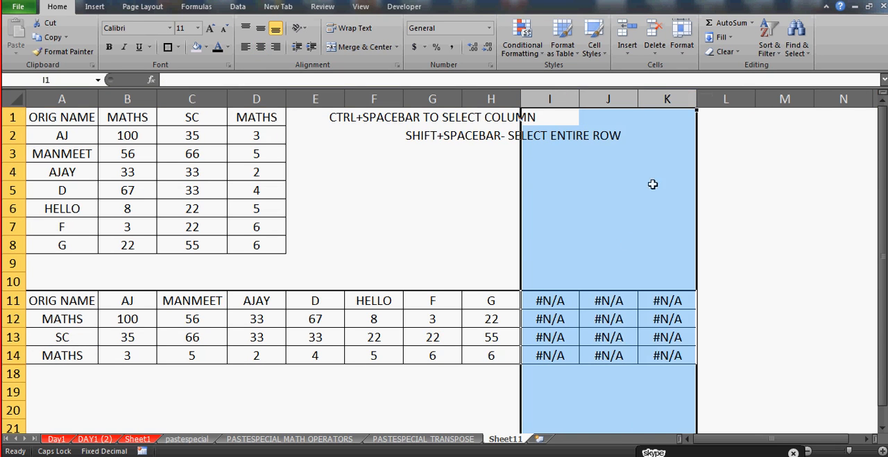
right_click(601, 191)
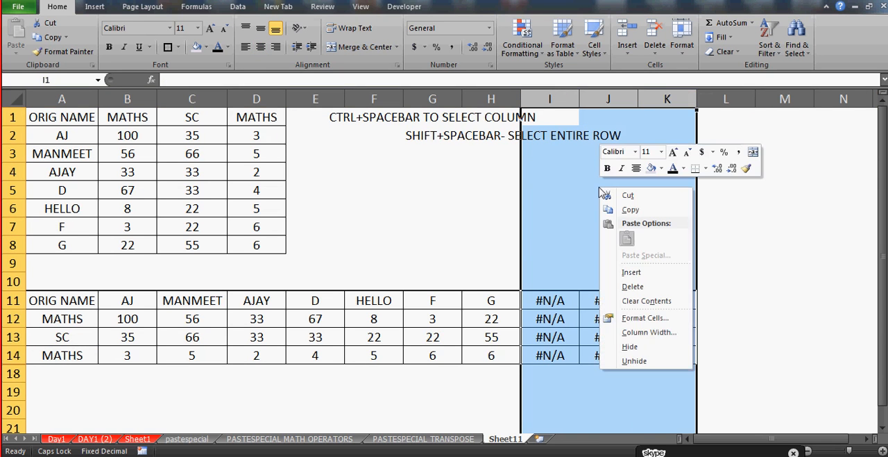
left_click(647, 347)
left_click(645, 340)
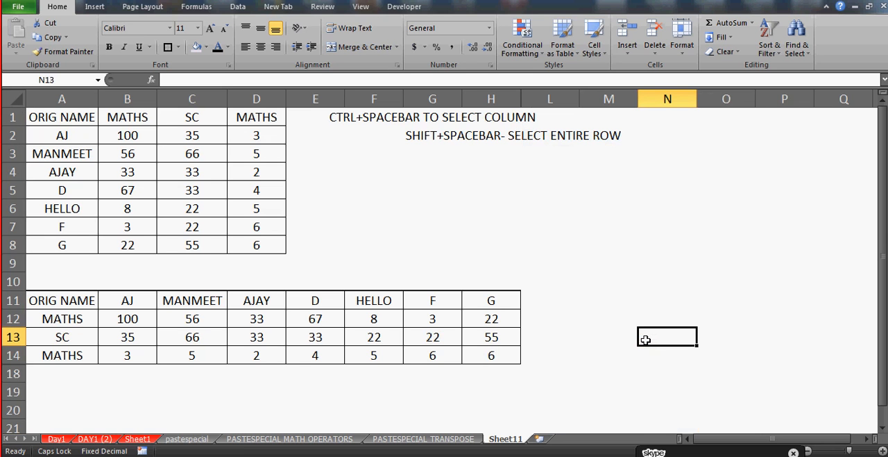
Undo the hiding of columns I to K and of rows 15 to 17
key("ctrl+z")
key("ctrl+z")
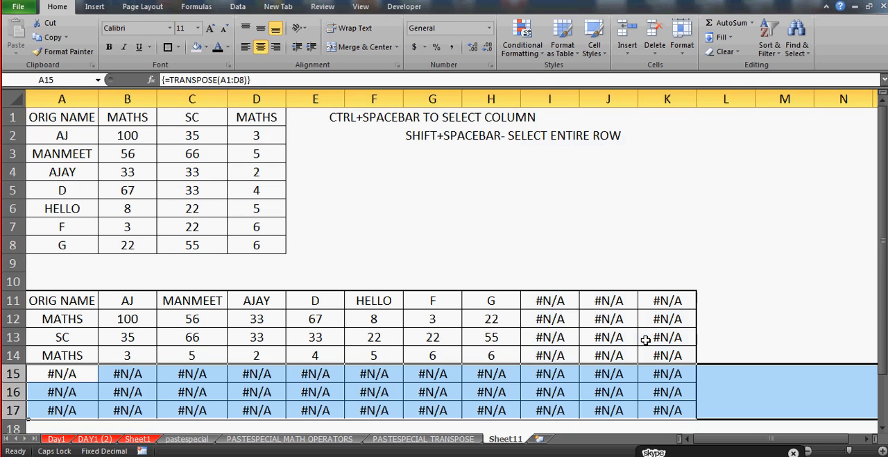
Set the font color of the #N/A cells in I11:K17 to White, Background 1
left_click(563, 300)
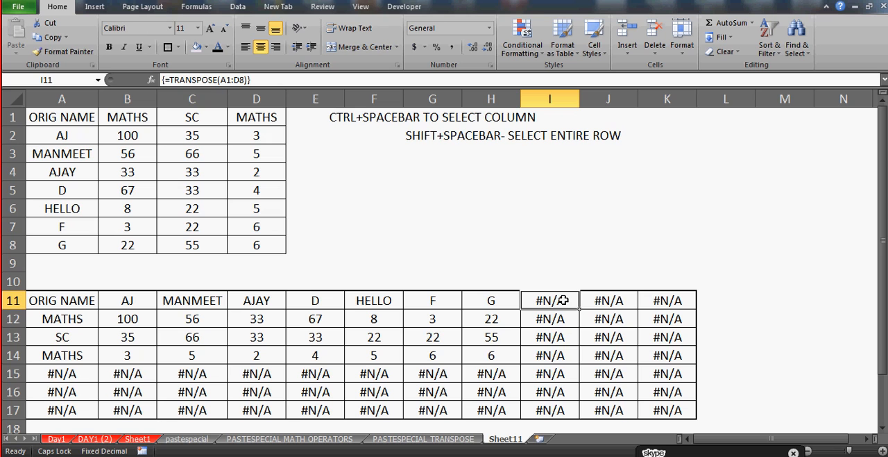
key("shift+Right")
key("shift+Right")
key("shift+Down")
key("shift+Down")
key("shift+Down")
key("shift+Down")
key("shift+Down")
key("shift+Down")
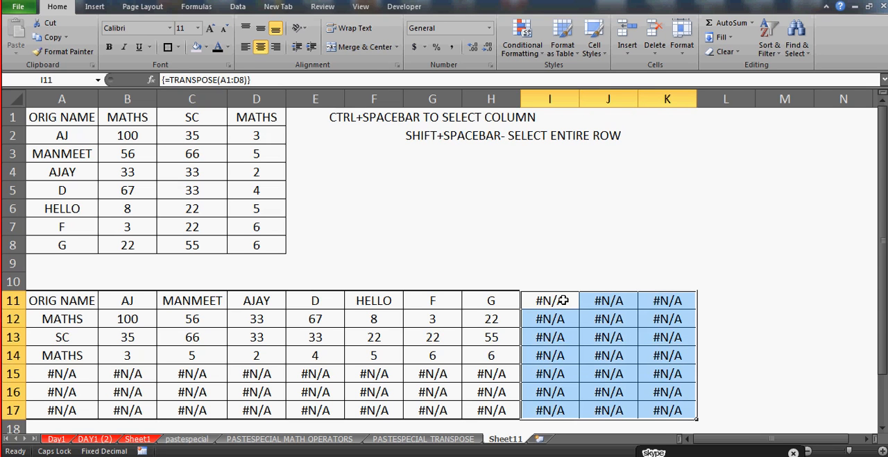
left_click(227, 47)
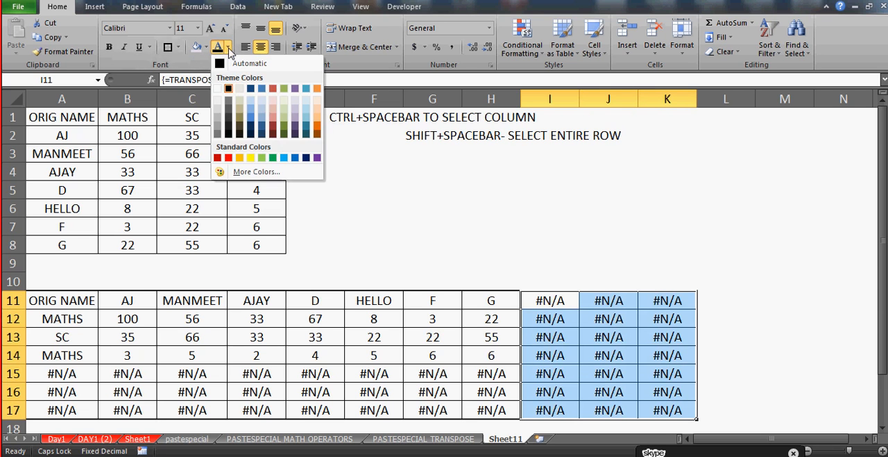
left_click(220, 90)
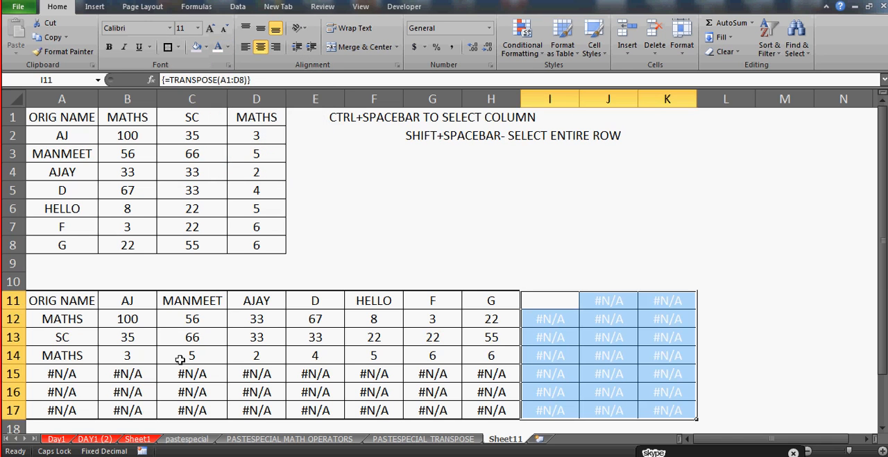
Apply the same white font color to the remaining #N/A cells in A15:H17
left_click(71, 378)
key("shift+Right")
key("shift+Right")
key("shift+Right")
key("shift+Right")
key("shift+Right")
key("shift+Right")
key("shift+Right")
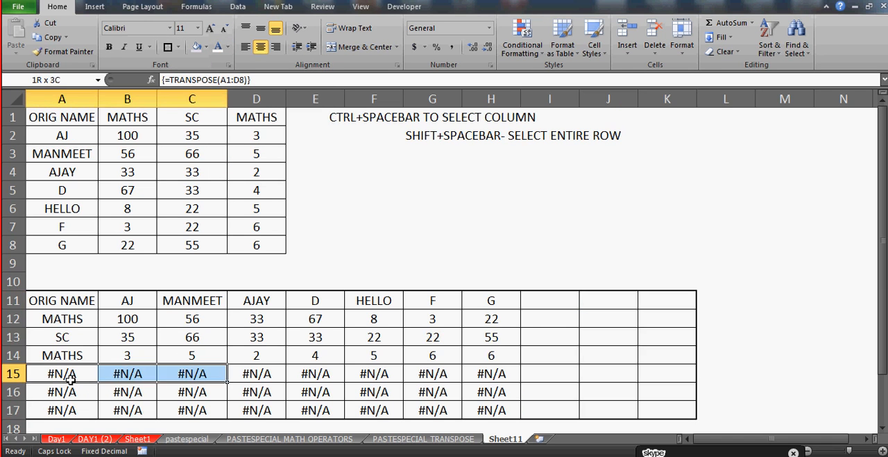
key("shift+Down")
key("shift+Down")
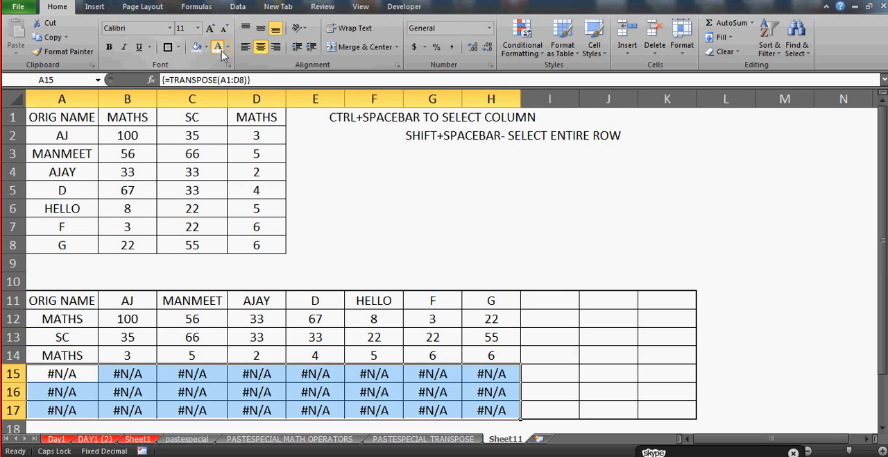
key("Delete")
left_click(266, 355)
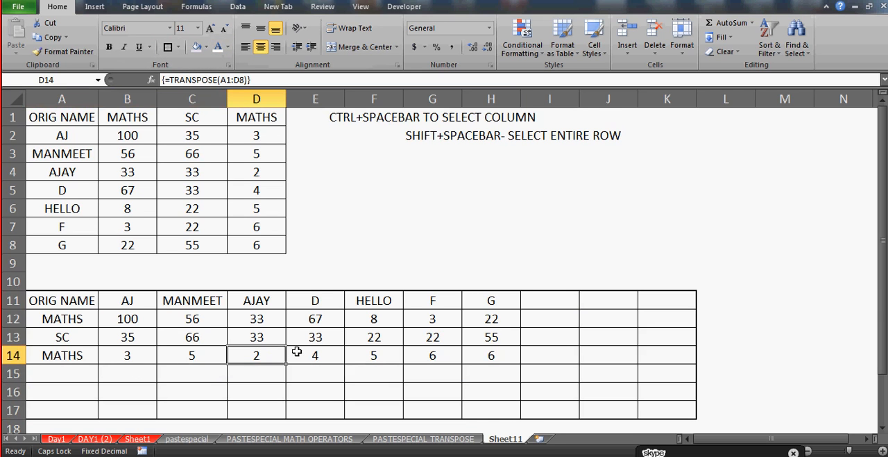
Examine the array formula in cells along row 12 of the transposed table, including I12, and return to A11
left_click(359, 316)
key("Right")
key("Right")
key("Right")
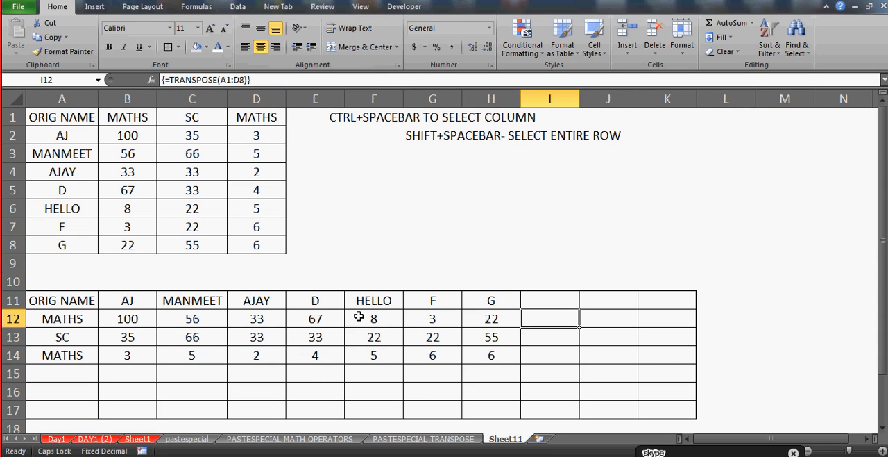
key("Left")
key("Left")
key("Left")
key("Home")
key("Up")
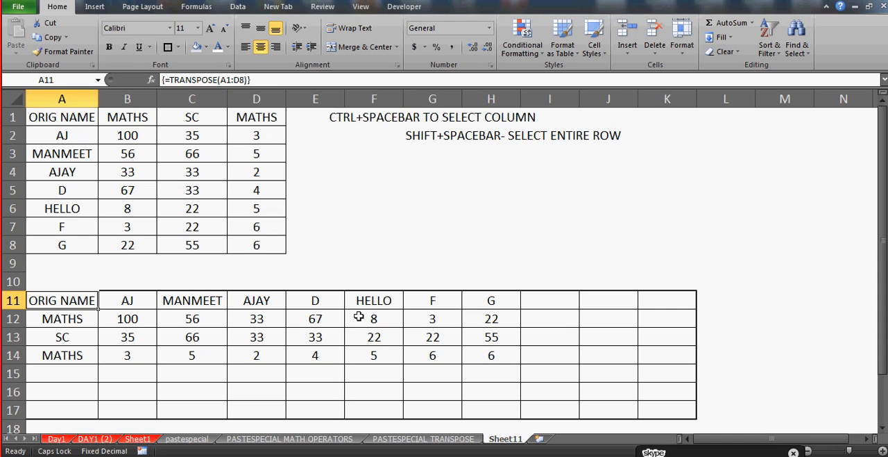
Insert a new worksheet after Sheet11 and name it GOTO
left_click(541, 440)
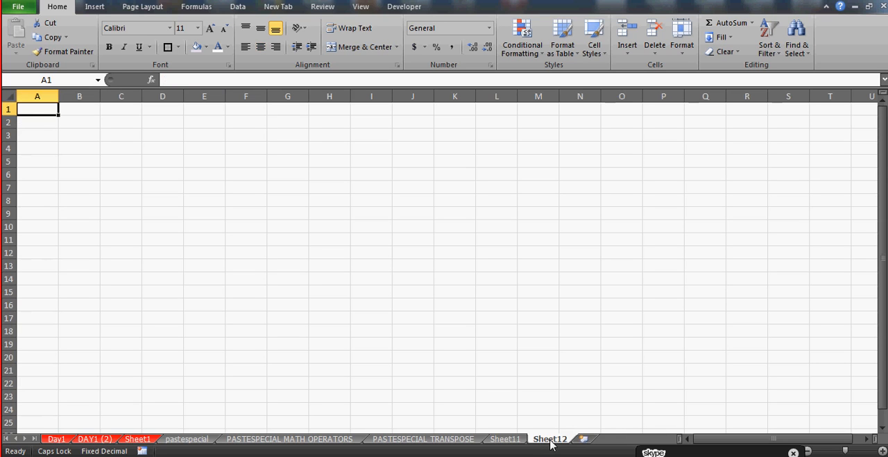
double_click(548, 439)
type("GO")
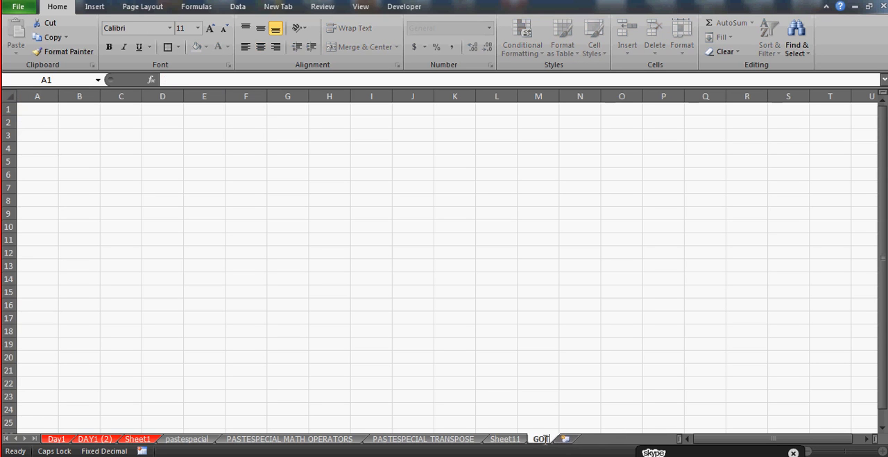
type("TO")
left_click(165, 161)
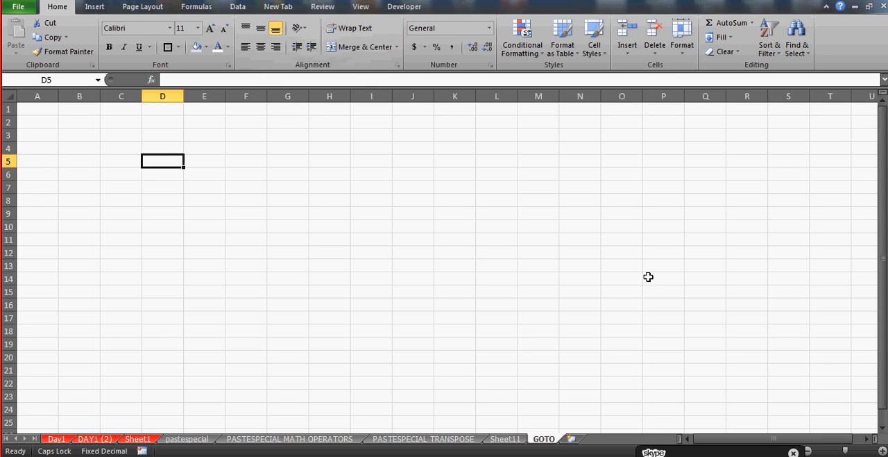
Enter the sample numbers 55 in cell A1 and 77 in cell A2 of the GOTO sheet
left_click(883, 450)
left_click(883, 450)
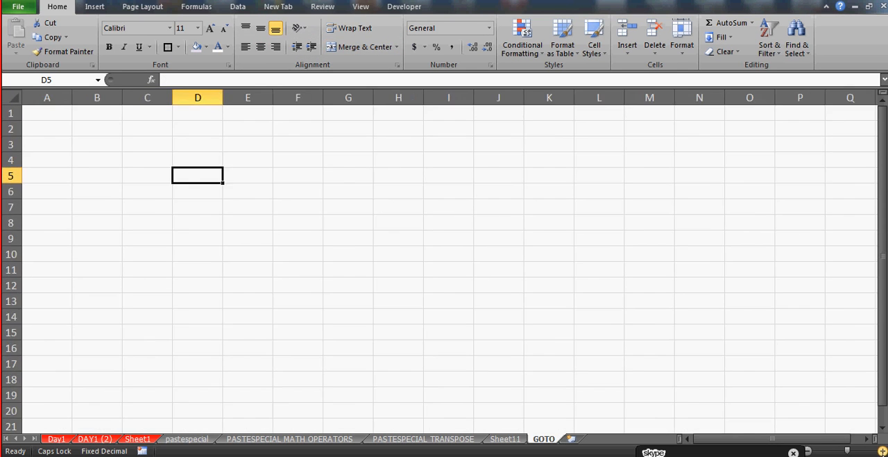
left_click(883, 450)
left_click(883, 451)
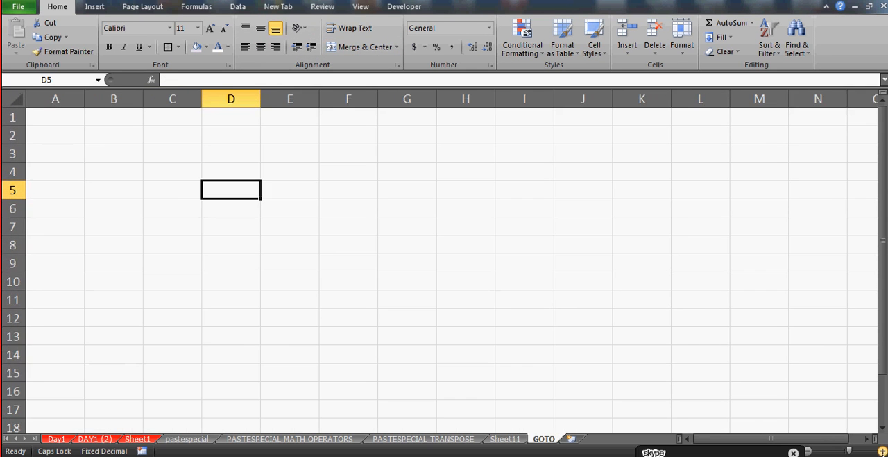
left_click(12, 117)
left_click(42, 118)
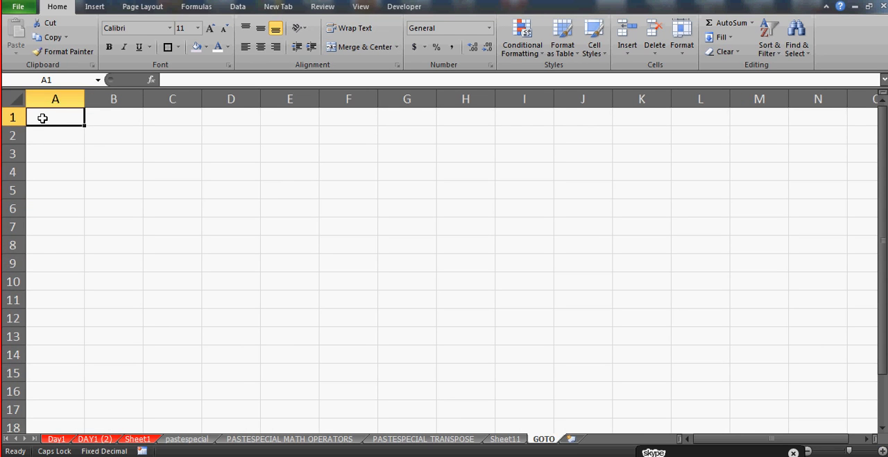
type("Na")
key("BackSpace")
key("BackSpace")
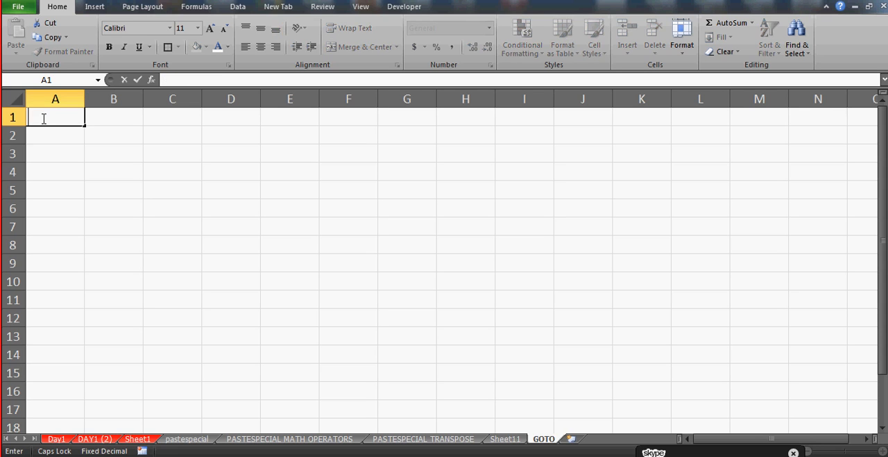
type("55")
key("Return")
type("77")
key("Return")
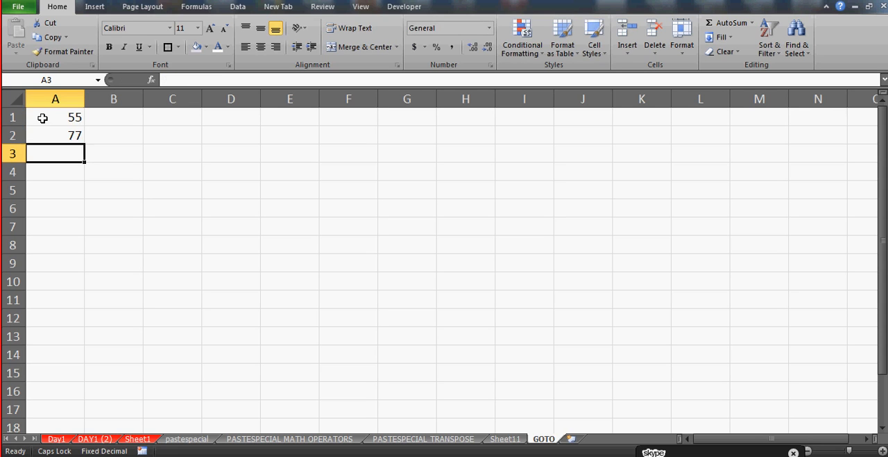
Leave A3 blank and enter 99 in cell A4 and 55 in cell A5
key("Return")
type("99")
key("Return")
type("55")
key("Return")
key("Return")
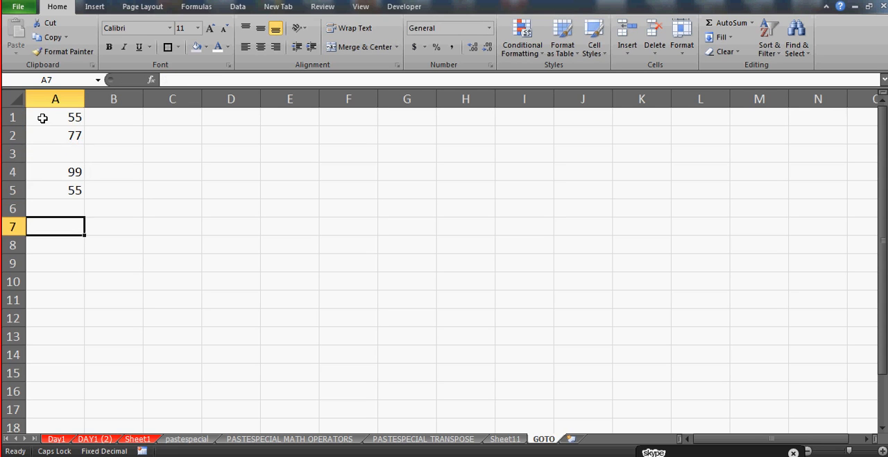
Enter 33 in A7, 66 in A9 and 33 in A11, leaving a blank cell before each number
type("33")
key("Return")
key("Return")
type("66")
key("Return")
key("Return")
type("33")
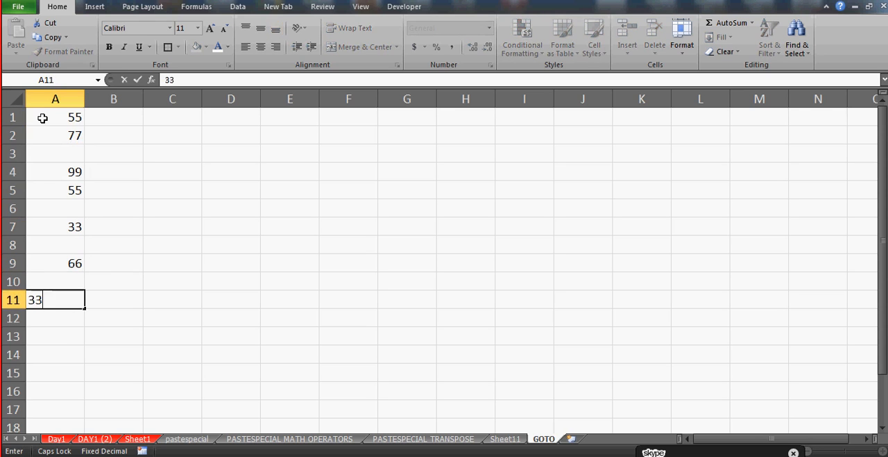
Enter 77 in A13 and 22 in A16, leaving the cells between them blank
key("Return")
key("Return")
type("77")
key("Return")
key("Return")
key("Return")
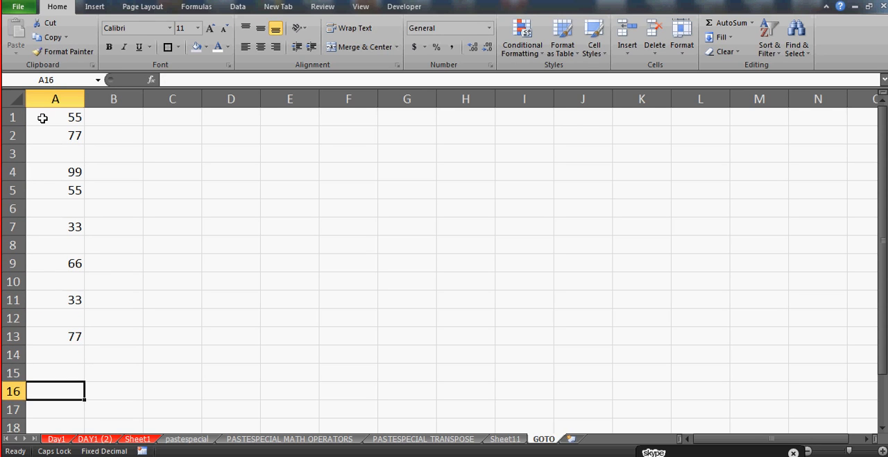
type("22")
key("Up")
Copy the whole of column A and paste it into column H starting at H1
left_click(71, 116)
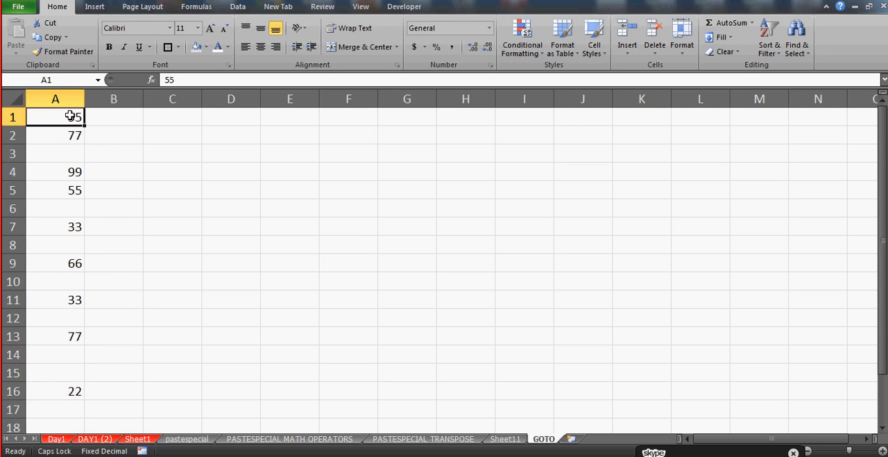
left_click(66, 99)
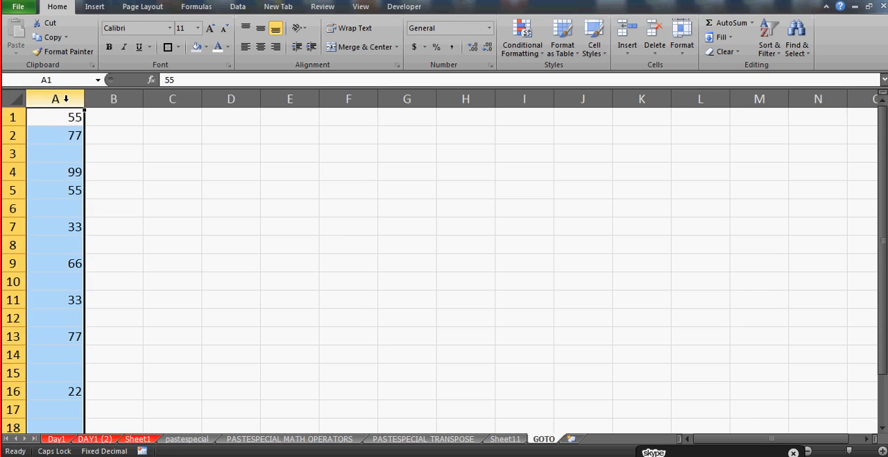
key("ctrl+c")
left_click(458, 113)
key("ctrl+v")
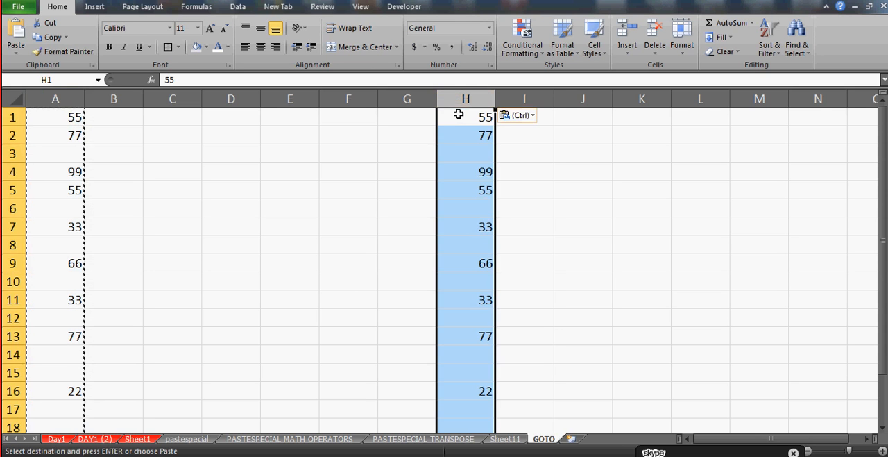
Cancel the pending copy and fill blank cell A3 by hand with the number above it, 77
key("Escape")
left_click(203, 156)
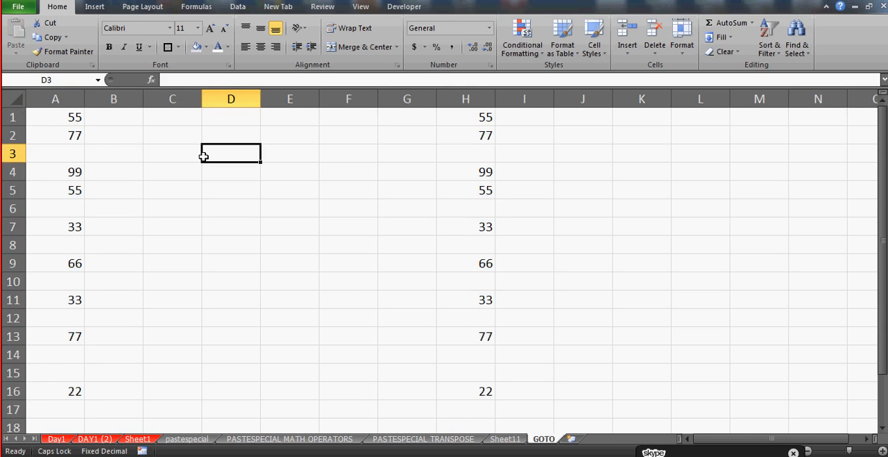
key("Home")
key("Up")
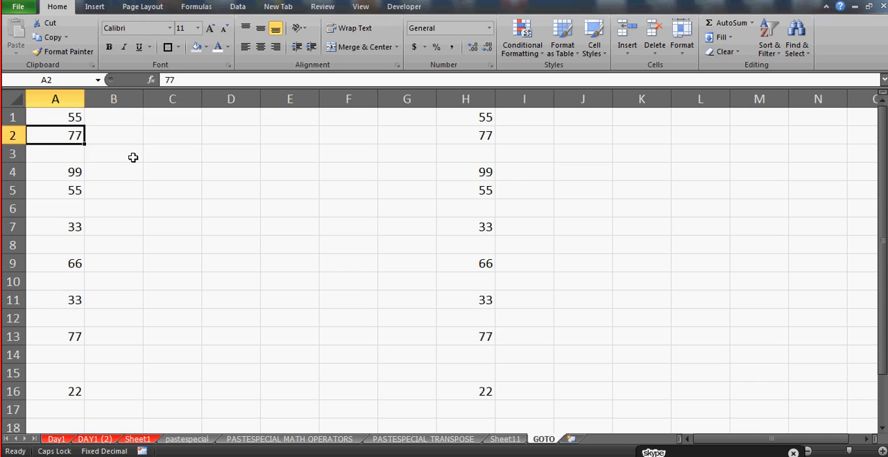
key("Down")
key("Up")
key("Down")
key("Up")
key("Down")
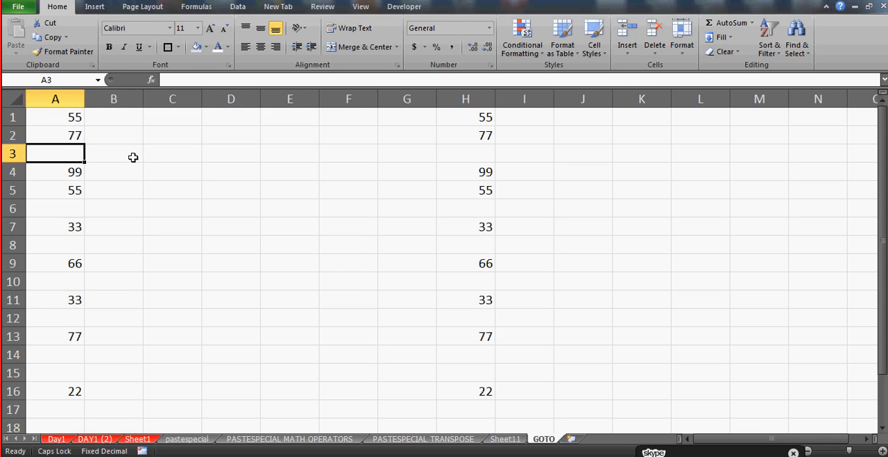
type("77")
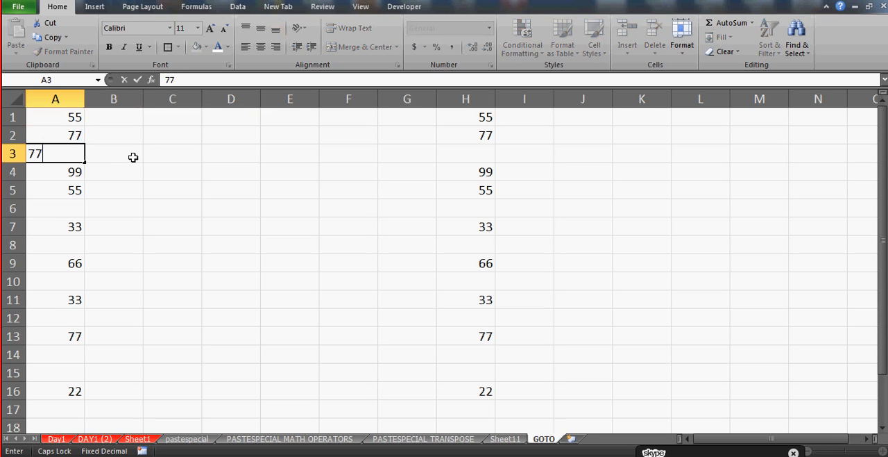
key("Return")
Fill blank cells A6 with 55, A8 with 33 and A10 with 66, repeating the number above each
key("Down")
key("Down")
type("55")
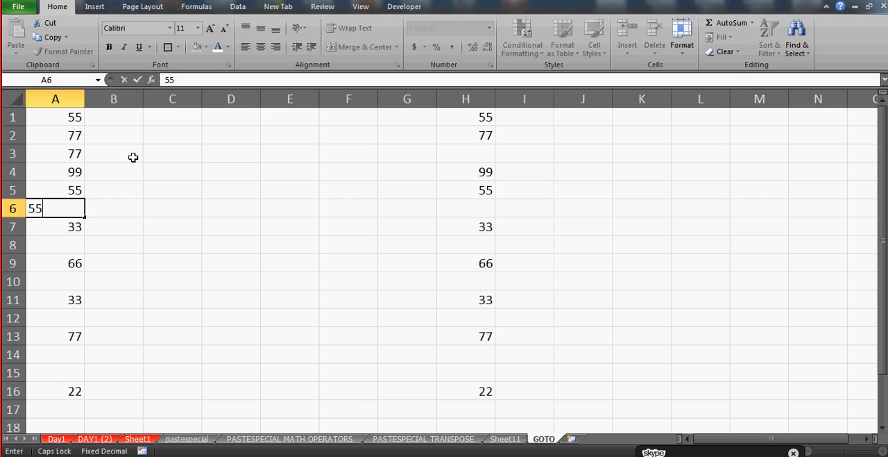
key("Return")
key("Down")
type("33")
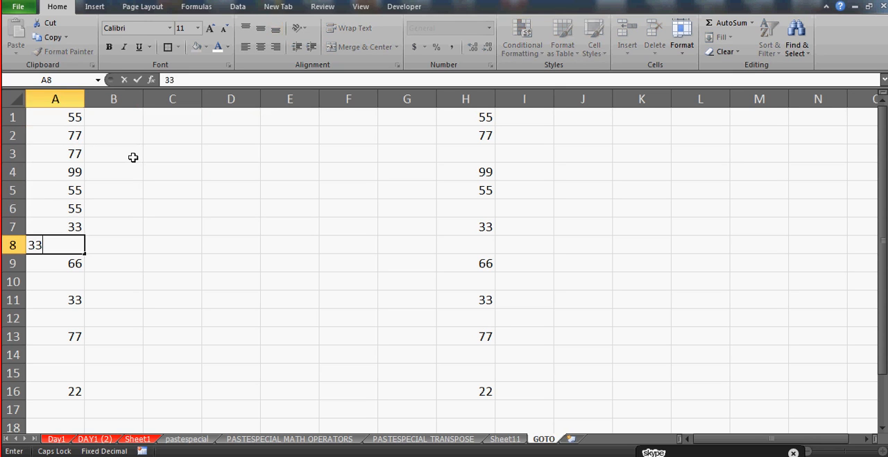
key("Return")
key("Down")
type("66")
key("Return")
Fill blank cell A12 with 33 and enter 77 in both A14 and A15
key("Down")
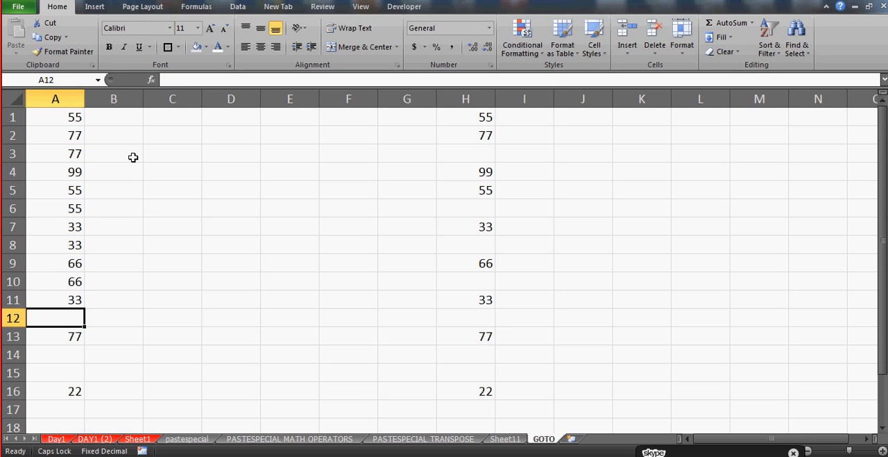
type("33")
key("Return")
key("Down")
type("77")
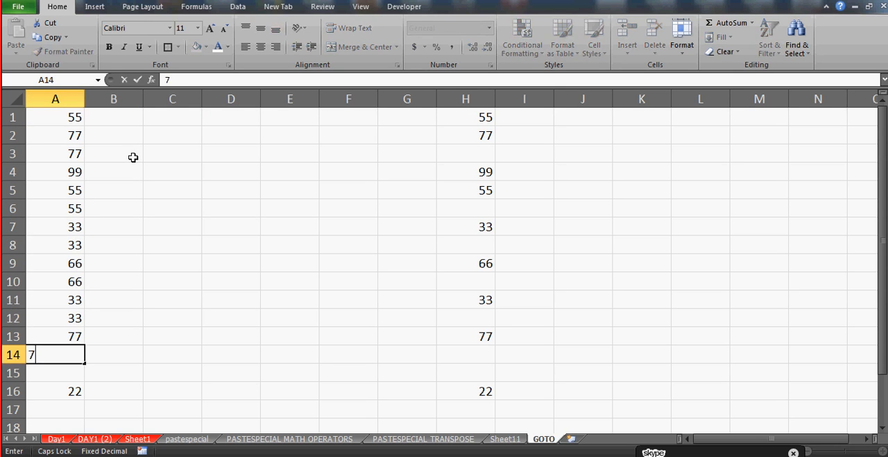
key("Return")
type("77")
key("Return")
key("ctrl+Return")
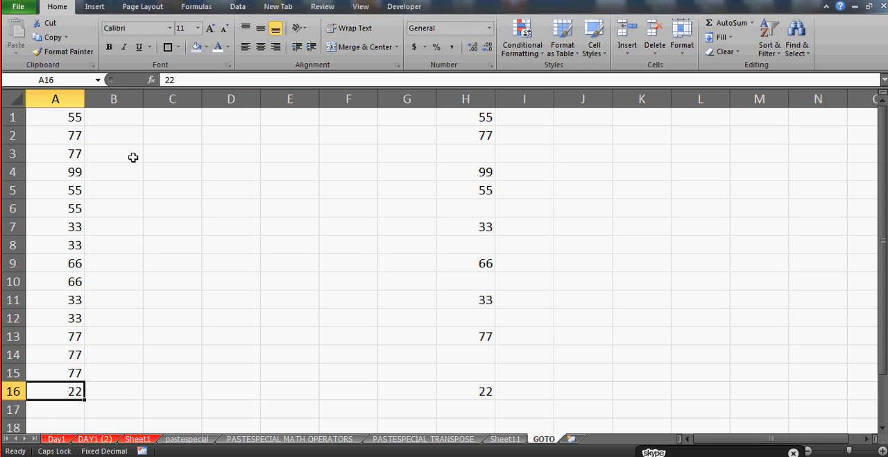
Clear the manually filled cells A15, A14, A12, A10, A8, A6 and A3 in column A
key("Up")
key("Delete")
key("Up")
key("Delete")
key("Up")
key("Up")
key("Delete")
key("Up")
key("Up")
key("Delete")
key("Up")
key("Up")
key("Delete")
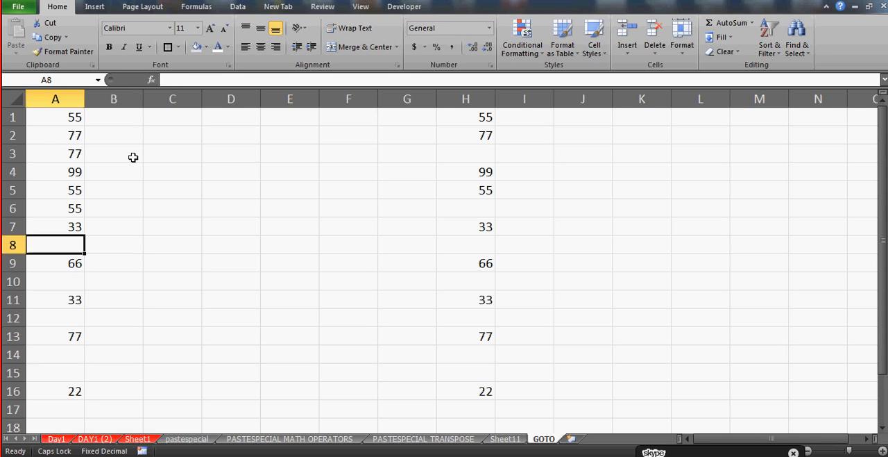
key("Up")
key("Up")
key("Delete")
key("Up")
key("Up")
key("Up")
key("Delete")
key("Up")
key("Up")
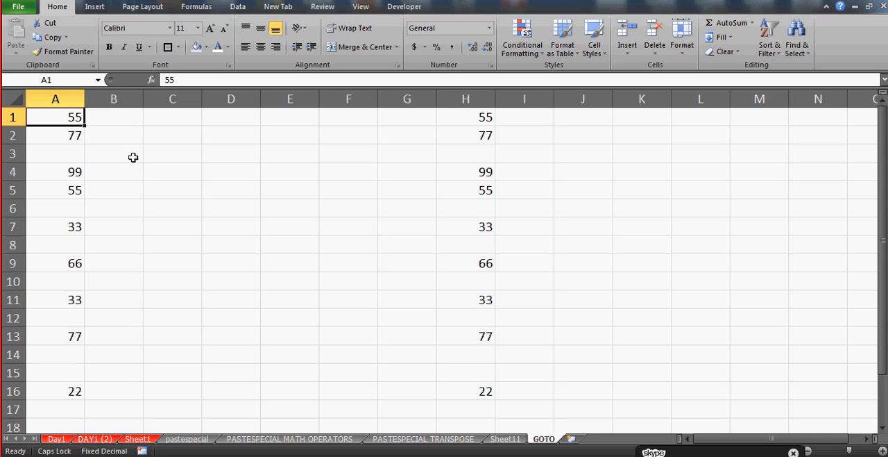
Examine the numbers and the blank cells between them in column A
left_click(65, 99)
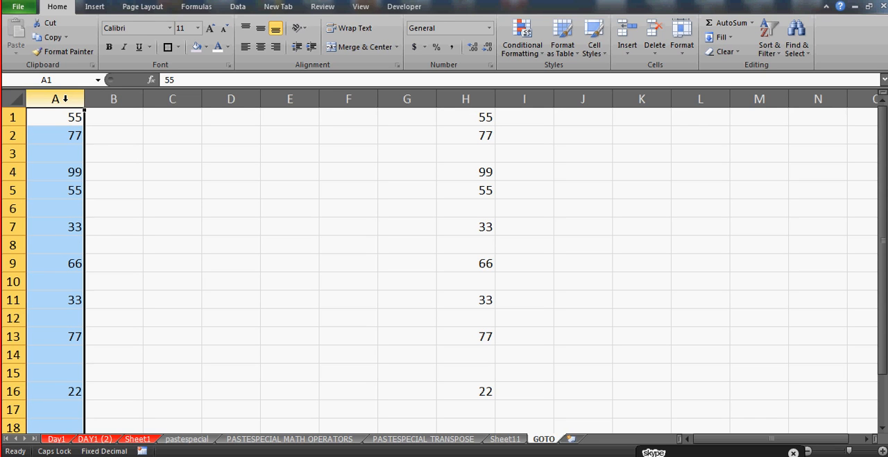
key("Right")
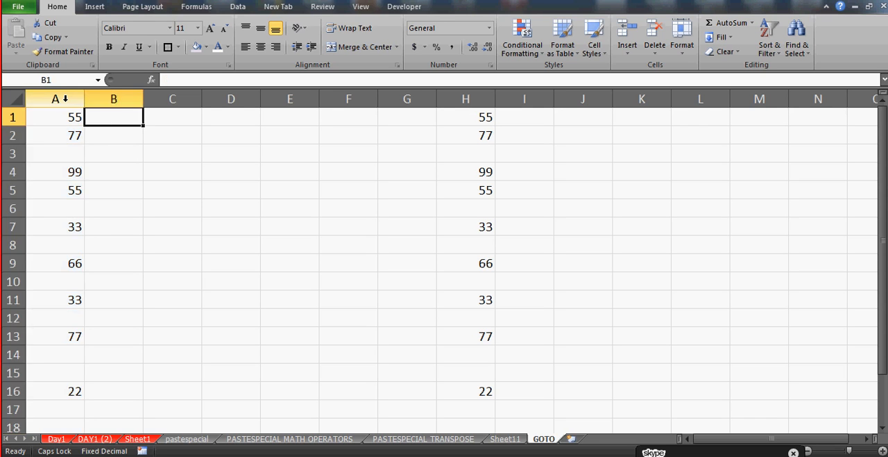
key("Left")
key("Down")
key("Down")
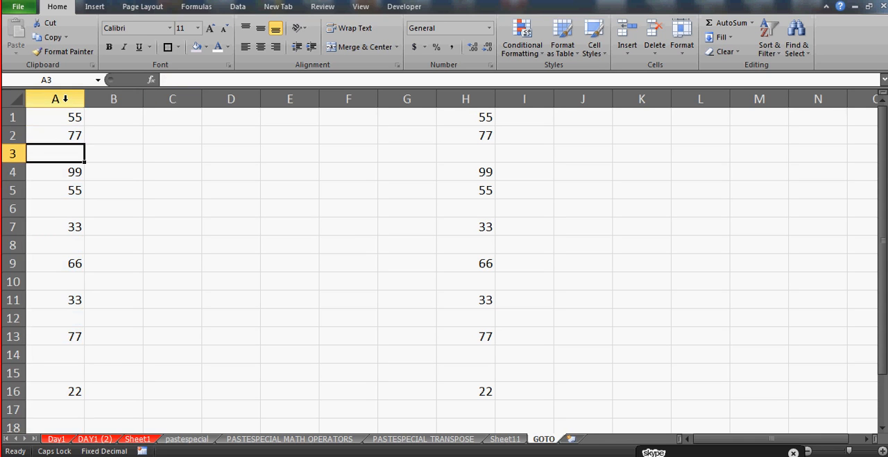
key("Down")
key("Down")
key("Down")
key("Down")
key("Down")
key("Down")
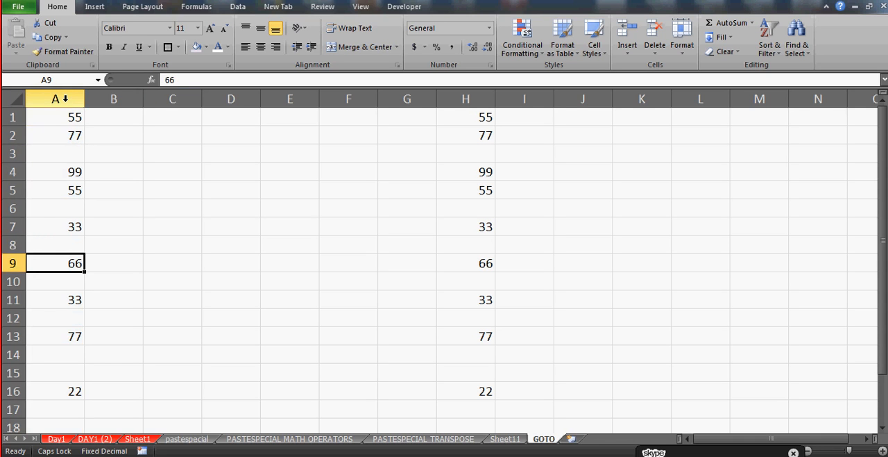
key("Down")
key("Up")
key("Up")
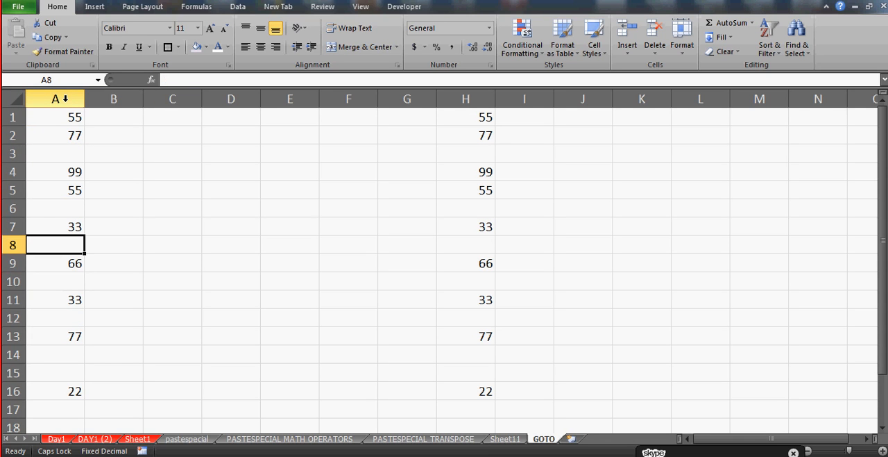
key("Down")
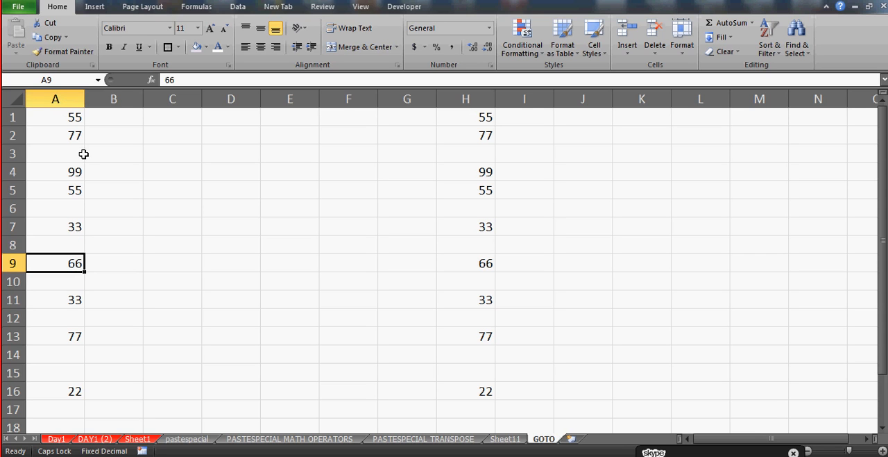
left_click(60, 150)
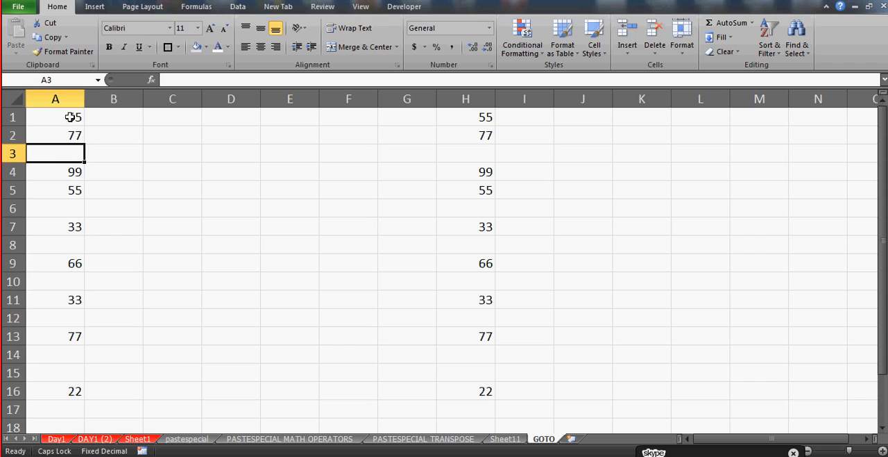
Select only the blank cells within A1:A16 using Go To Special with the Blanks option
left_click(68, 115)
key("shift+Down")
key("shift+Down")
key("shift+Down")
key("shift+Down")
key("shift+Down")
key("shift+Down")
key("shift+Down")
key("shift+Down")
key("shift+Down")
key("shift+Down")
key("shift+Down")
key("shift+Down")
key("shift+Down")
key("shift+Down")
key("shift+Down")
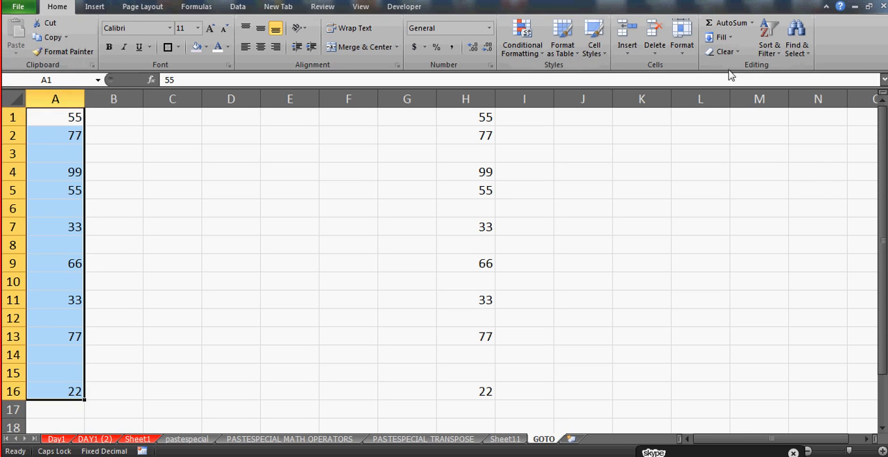
left_click(803, 55)
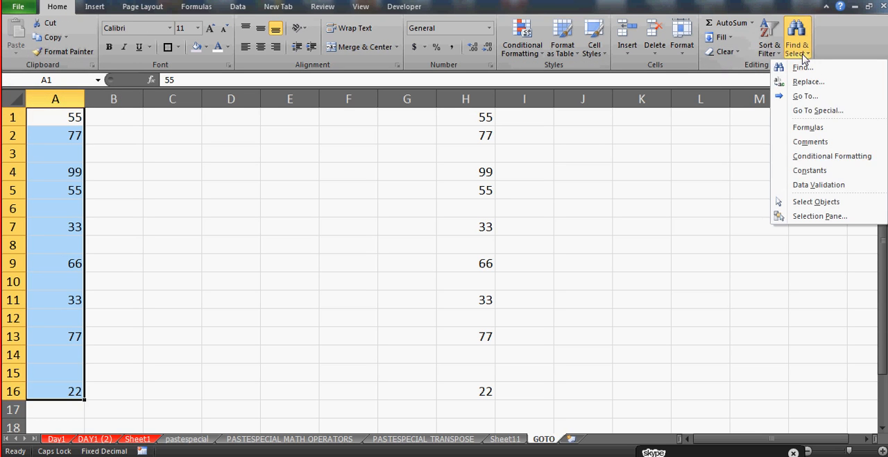
left_click(822, 115)
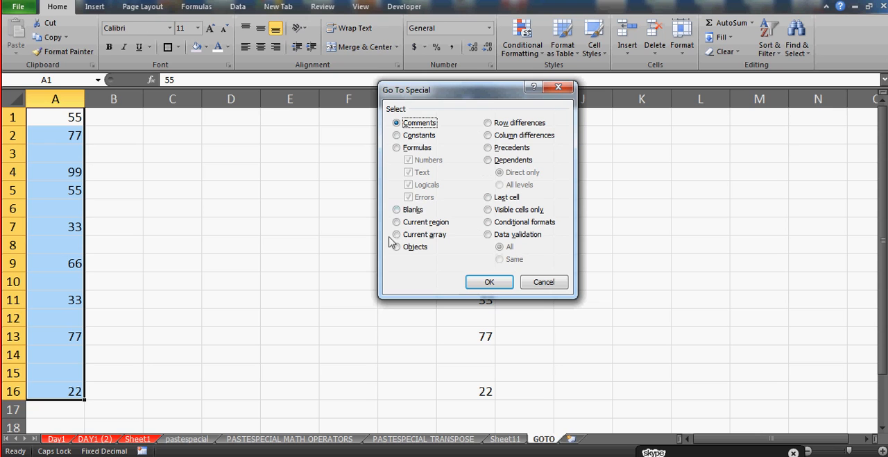
left_click(397, 210)
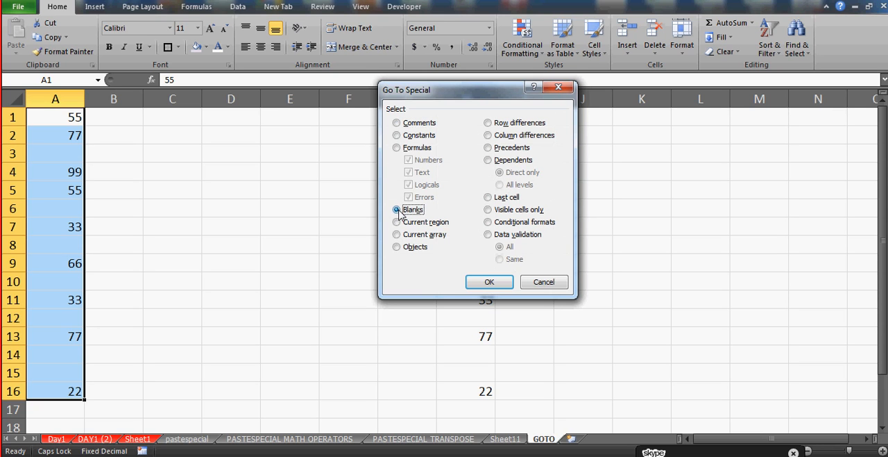
left_click(484, 281)
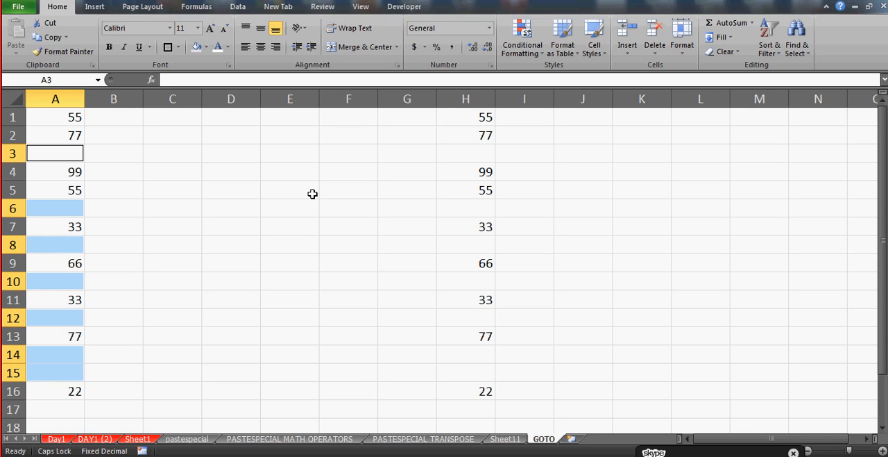
Fill all selected blank cells at once with the formula =A2, referencing the cell above each
type("=")
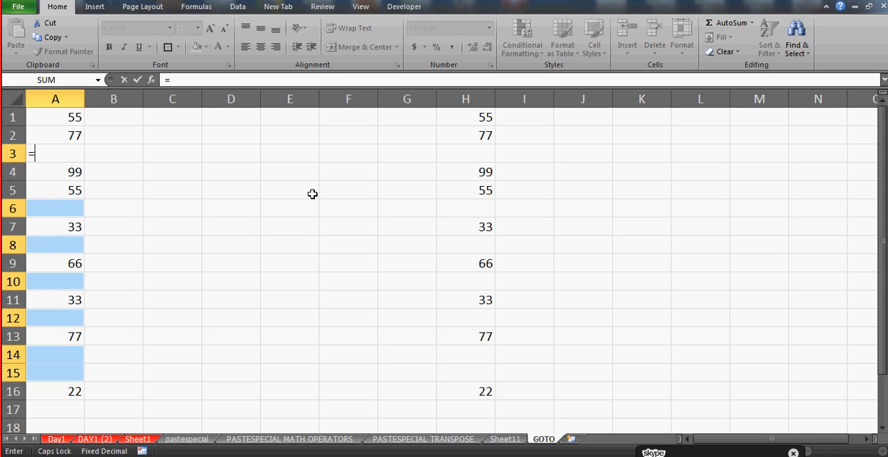
left_click(66, 135)
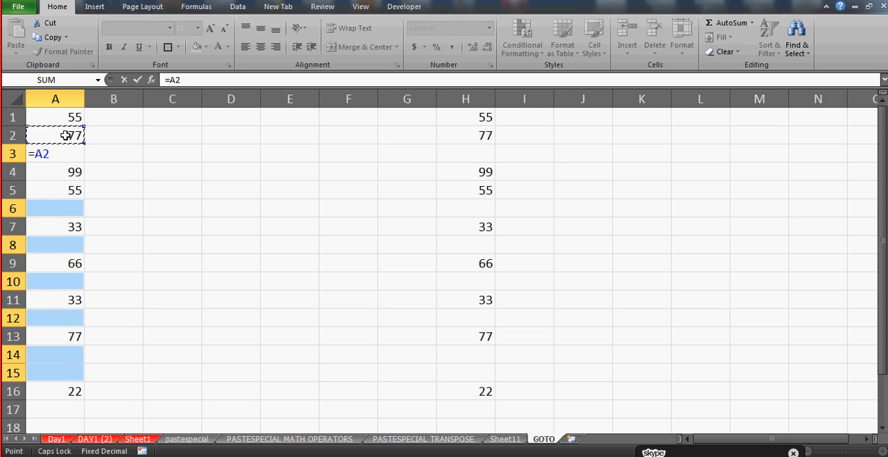
key("ctrl+Return")
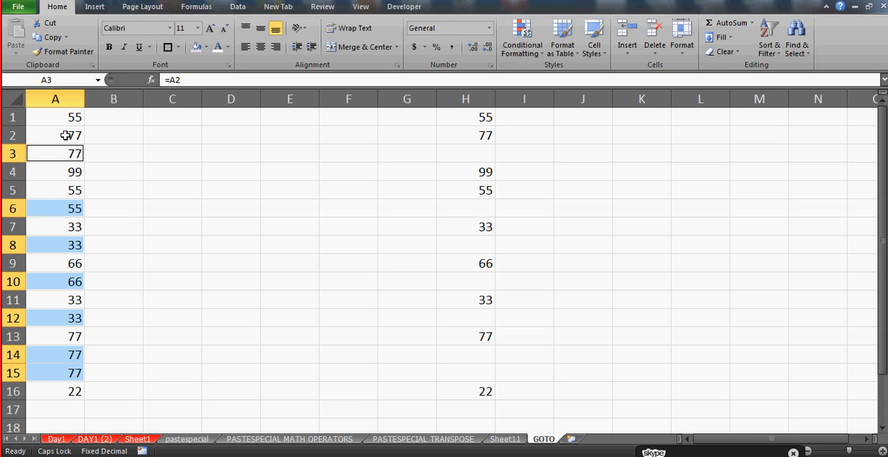
Check the formulas and numbers in the filled cells of column A
left_click(75, 263)
key("Down")
key("Down")
key("Down")
key("Down")
key("Down")
key("Down")
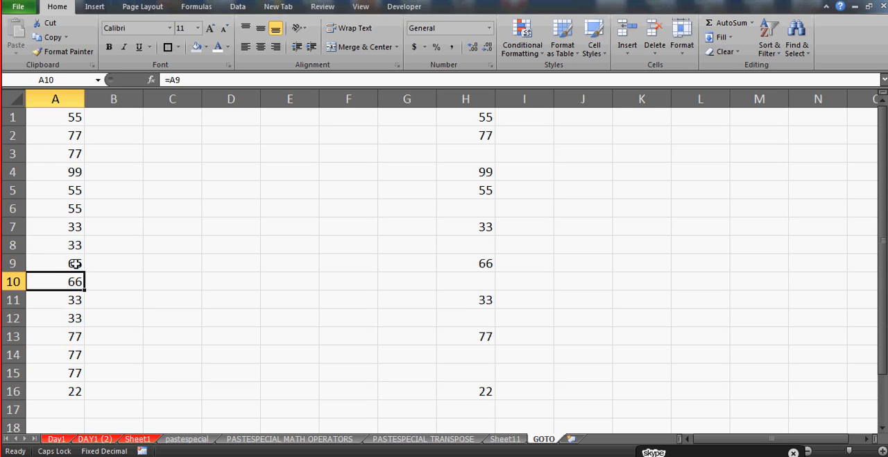
key("Up")
key("Up")
key("Up")
key("Up")
key("Up")
key("Up")
key("Up")
key("Up")
key("Up")
key("Up")
key("Up")
key("Up")
key("Up")
key("Up")
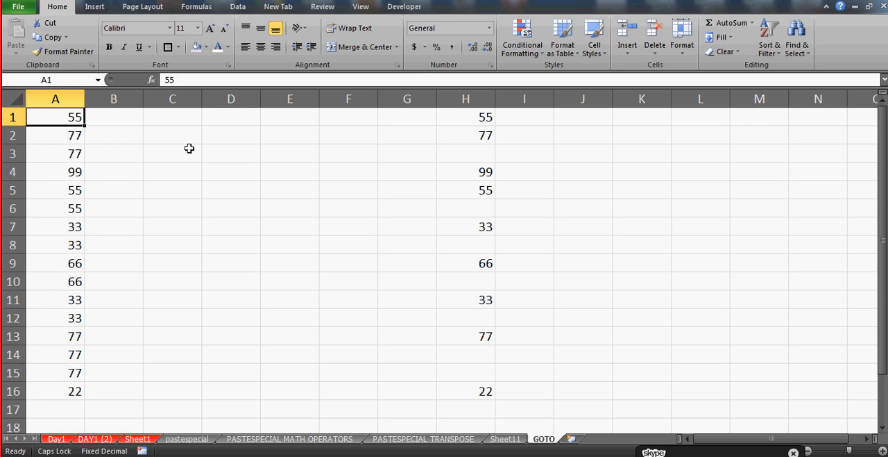
Enter a person's first name in C1 and another in C4, leaving C2 and C3 blank
left_click(193, 122)
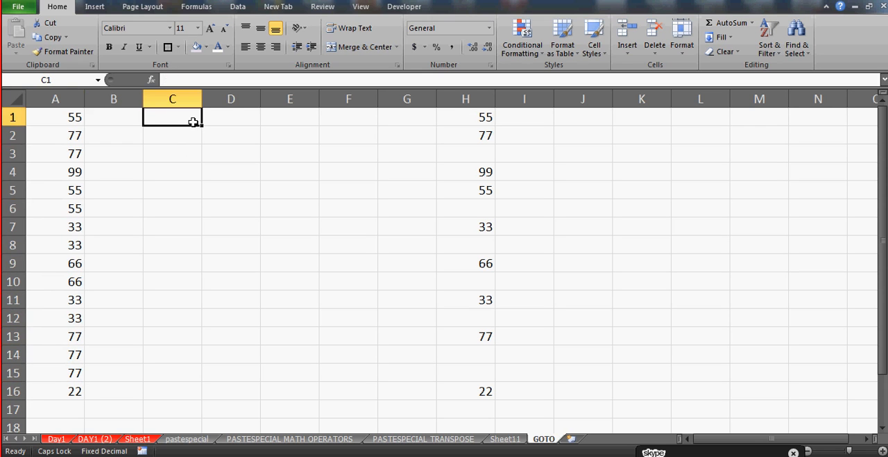
type("AJAY")
key("Return")
key("Return")
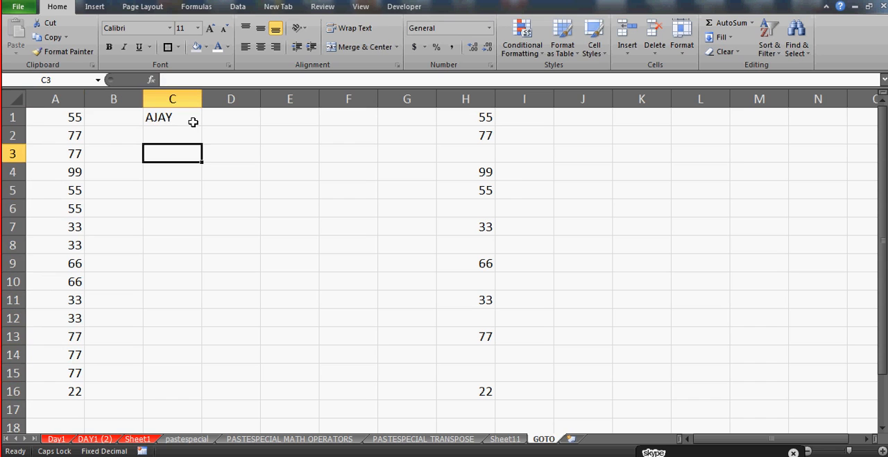
key("Return")
type("MANMEET")
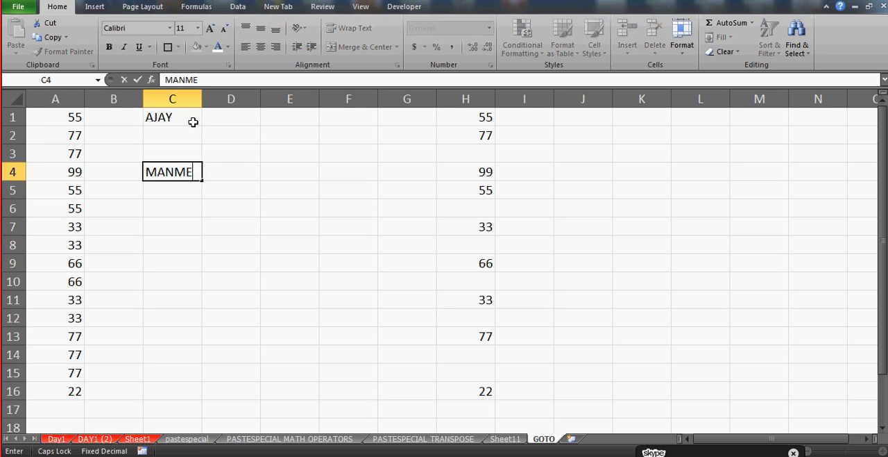
Complete the name in C4, then enter further first names in C8 and C12, leaving blank cells between them
key("Return")
key("Return")
key("Return")
key("Return")
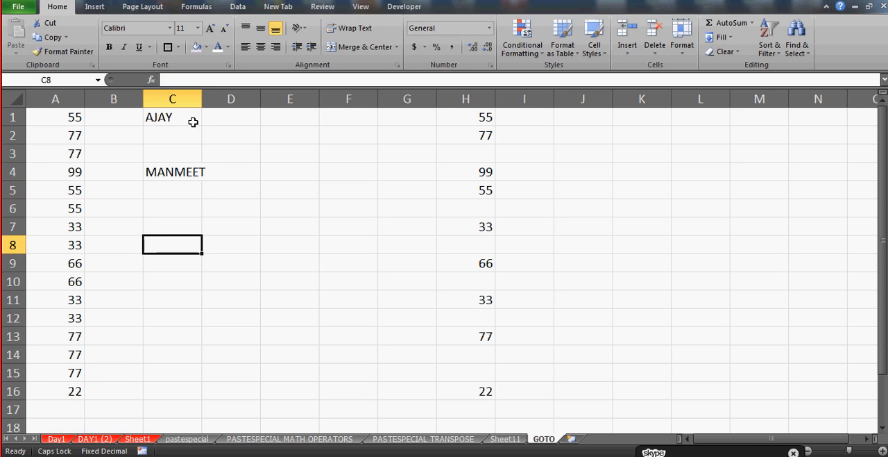
type("IRSAD")
key("Return")
key("Return")
key("Return")
key("Return")
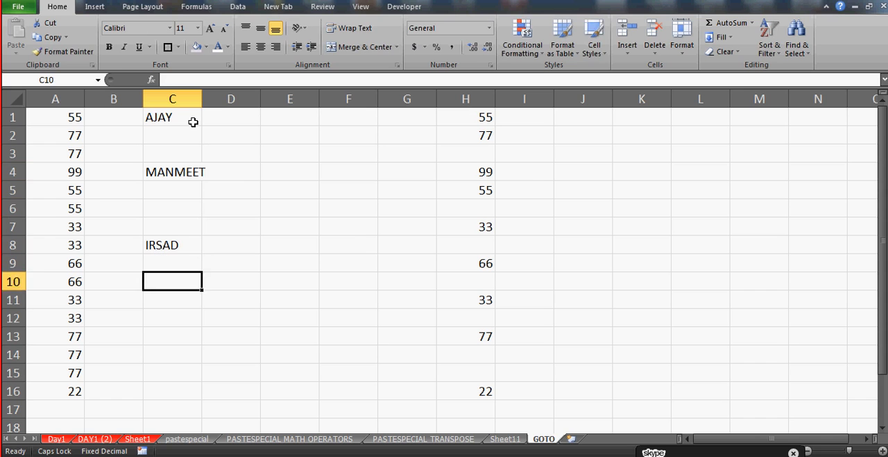
type("MANIK")
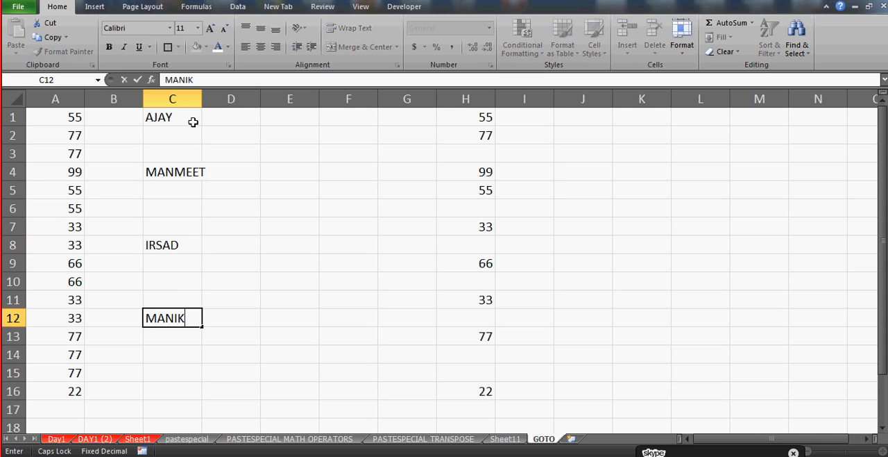
key("Return")
Enter another person's first name in C13 and ABC in C15, leaving C14 blank
type("SUBHA")
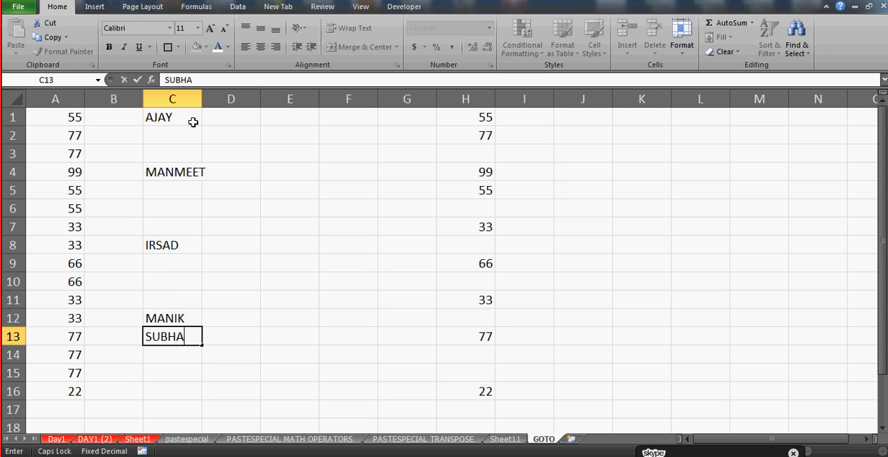
key("Return")
key("Return")
type("ABC")
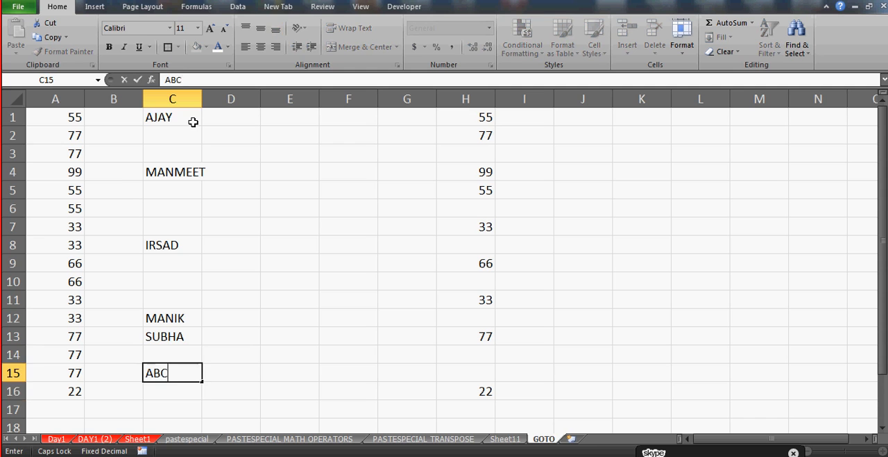
key("Return")
Copy the name list C1:C16 and paste it into column G starting at G1
left_click(169, 118)
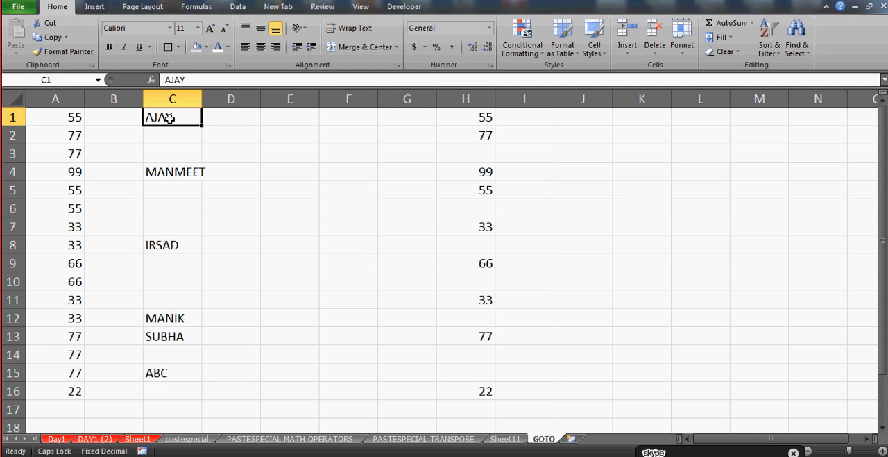
key("shift+Down")
key("shift+Down")
key("shift+Down")
key("shift+Down")
key("shift+Down")
key("shift+Down")
key("shift+Down")
key("shift+Down")
key("shift+Down")
key("shift+Down")
key("shift+Down")
key("shift+Down")
key("shift+Down")
key("shift+Down")
key("shift+Down")
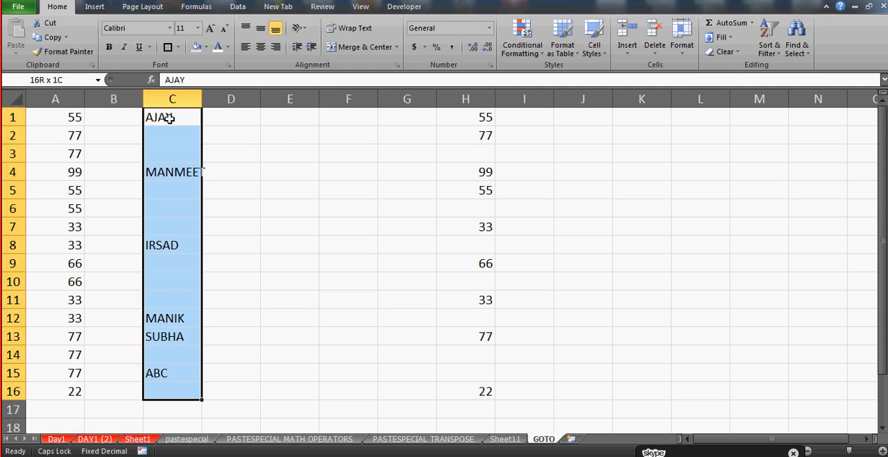
key("ctrl+c")
key("Right")
key("Right")
key("Right")
key("Right")
key("ctrl+v")
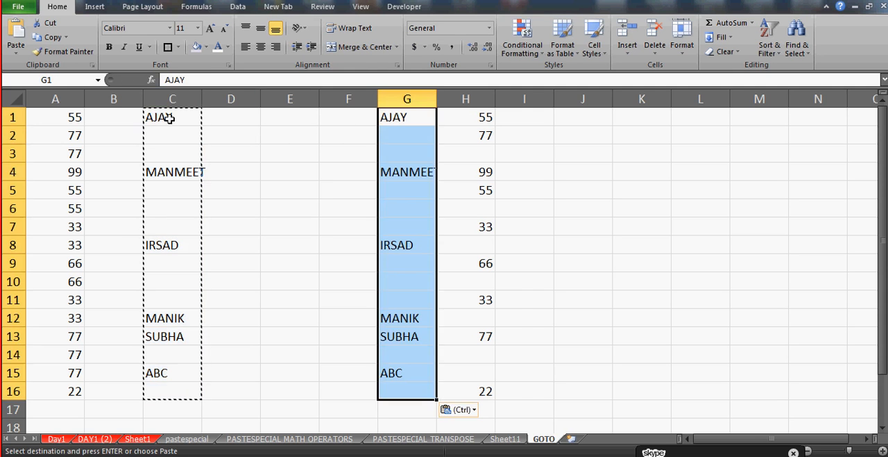
key("ctrl")
key("Escape")
Select the original name range C1:C16
key("Left")
key("Left")
key("Left")
key("Left")
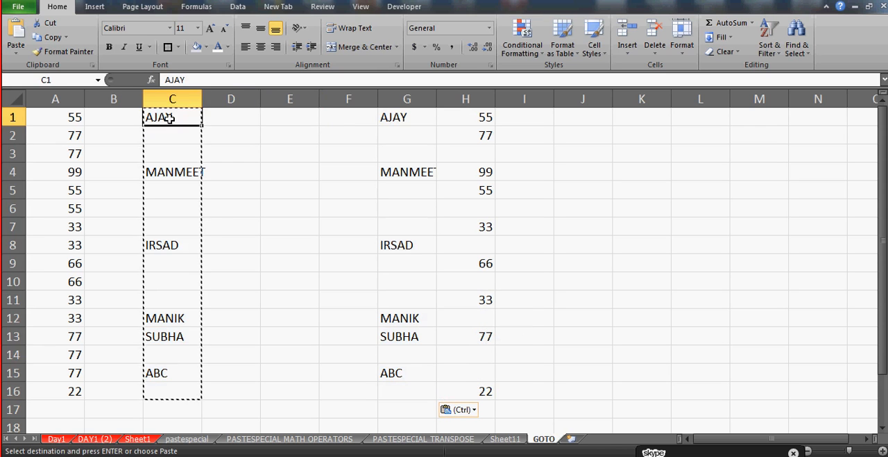
key("shift+Down")
key("shift+Down")
key("shift+Down")
key("shift+Down")
key("shift+Down")
key("shift+Down")
key("shift+Down")
key("shift+Down")
key("shift+Down")
key("shift+Down")
key("shift+Down")
key("shift+Down")
key("shift+Down")
key("shift+Down")
key("shift+Down")
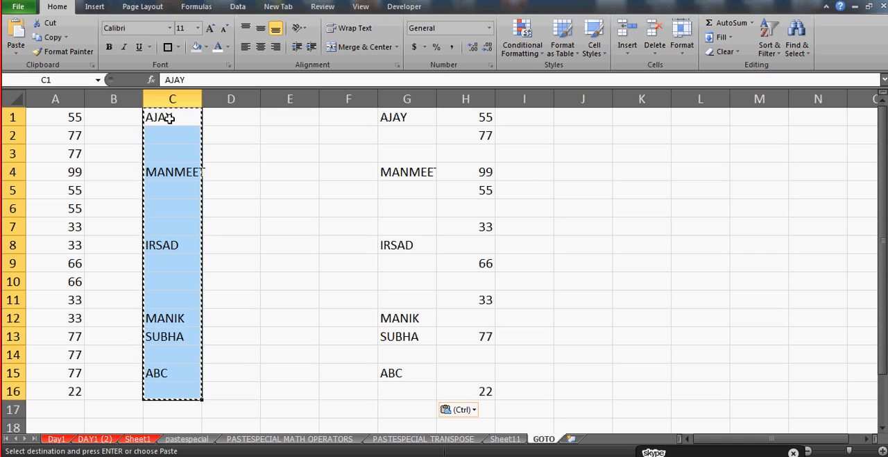
key("ctrl+g")
left_click(418, 270)
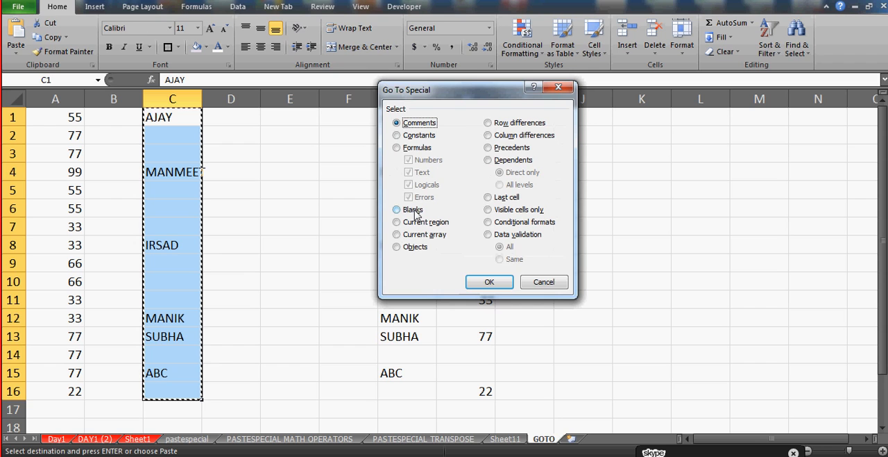
left_click(548, 283)
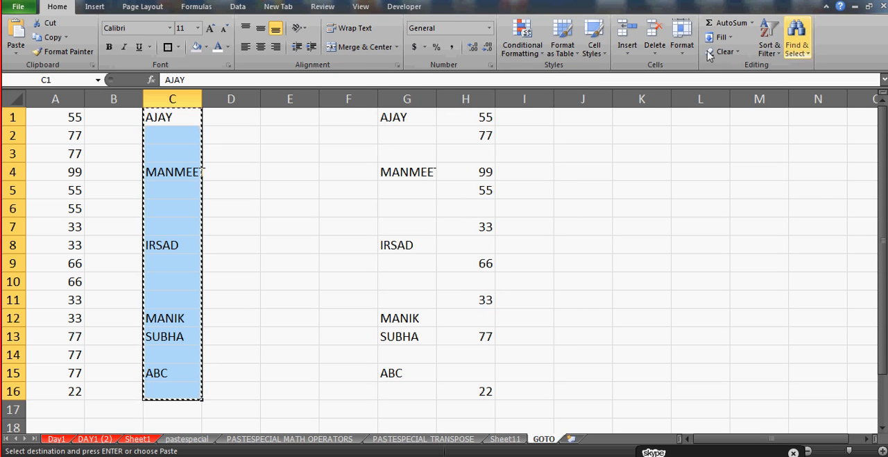
Select only the blank cells within C1:C16 using Go To Special with the Blanks option
left_click(797, 41)
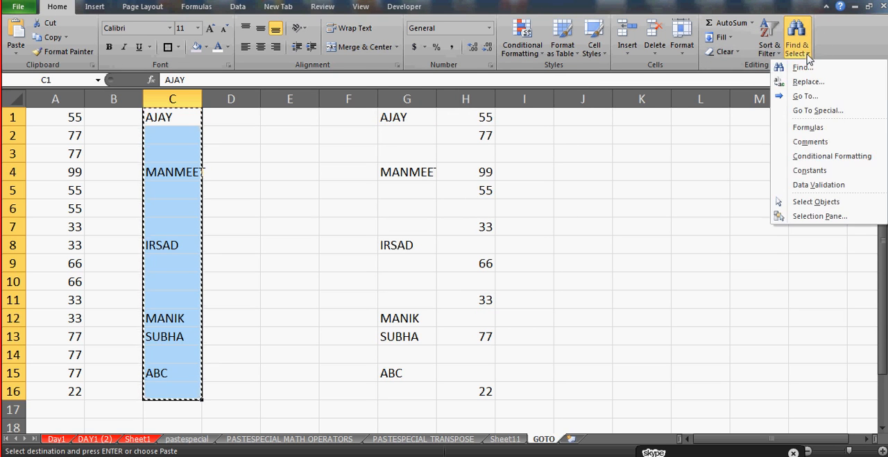
left_click(812, 111)
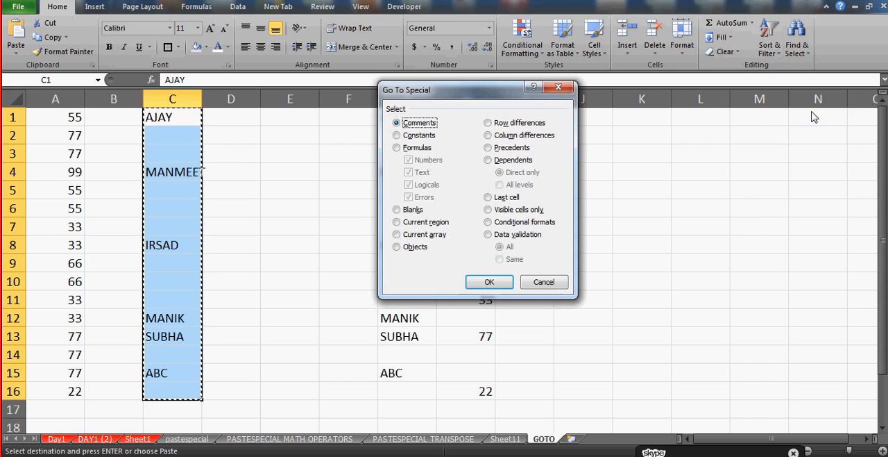
left_click(398, 209)
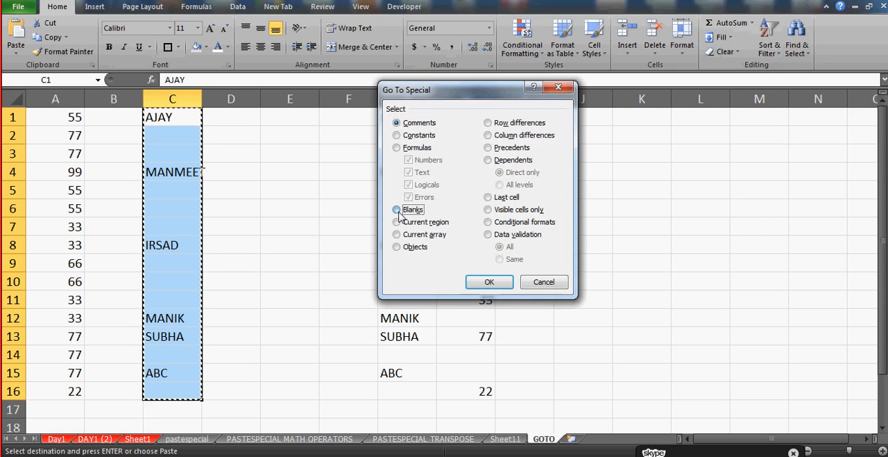
left_click(488, 284)
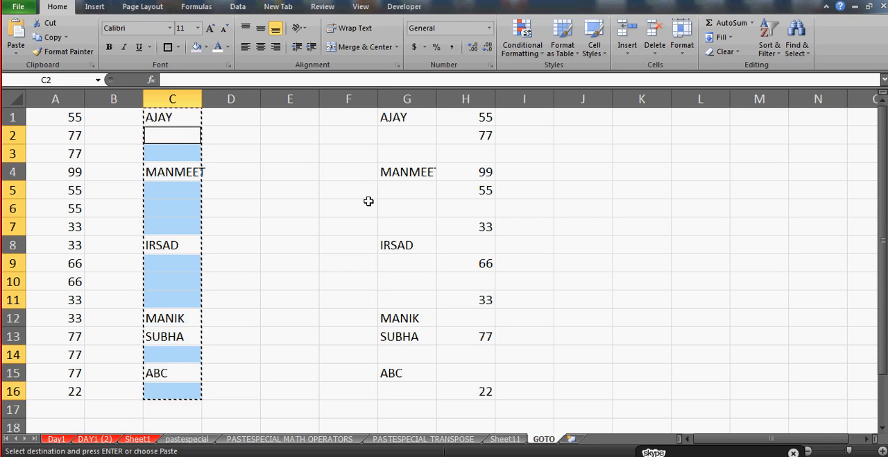
Fill all selected blank cells in column C at once with the formula =C1, referencing the cell above each
type("=")
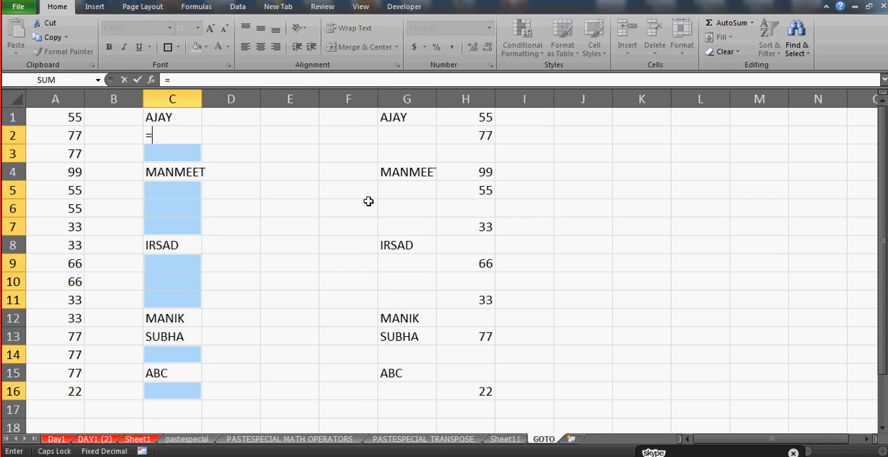
left_click(178, 118)
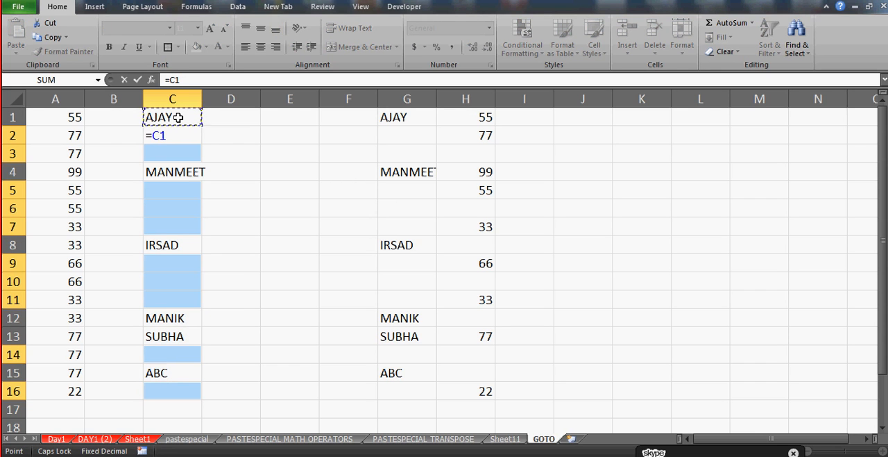
key("ctrl+Return")
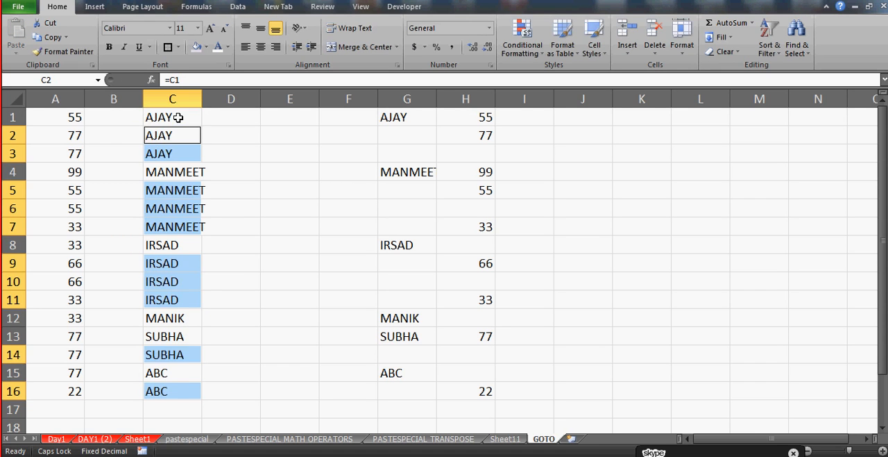
key("Down")
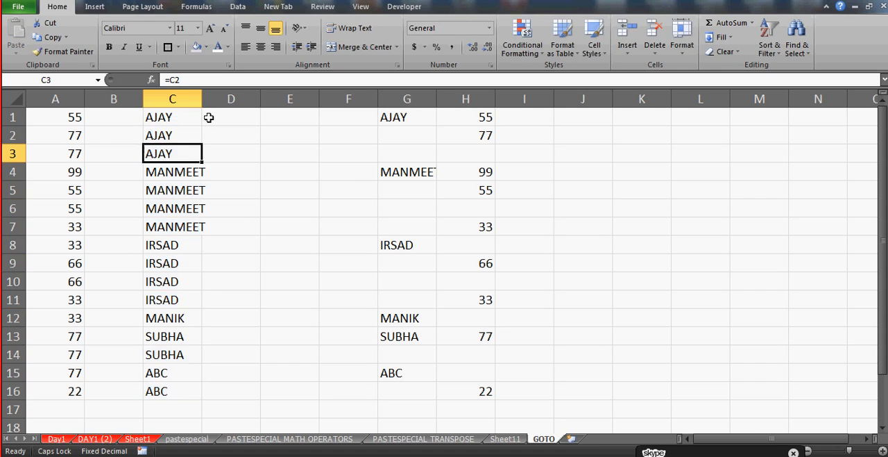
Autofit the width of column C to its longest name and select D1
double_click(202, 100)
left_click(227, 121)
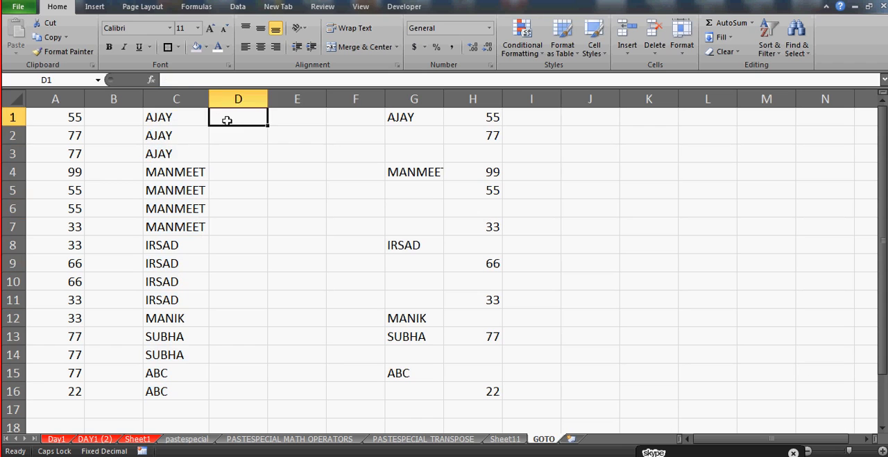
key("Right")
key("Right")
key("Left")
key("Left")
key("Right")
key("Right")
key("Right")
key("Right")
key("Left")
key("Left")
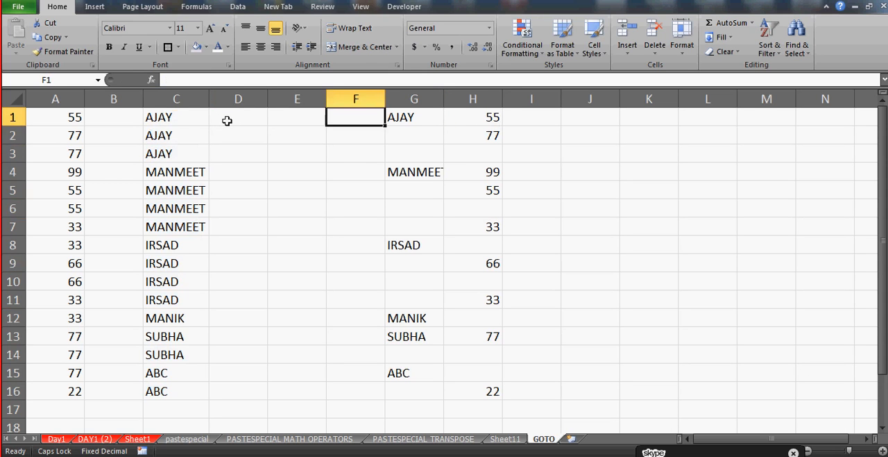
Enter the label STEP1 in D1
key("Left")
key("Left")
type("S")
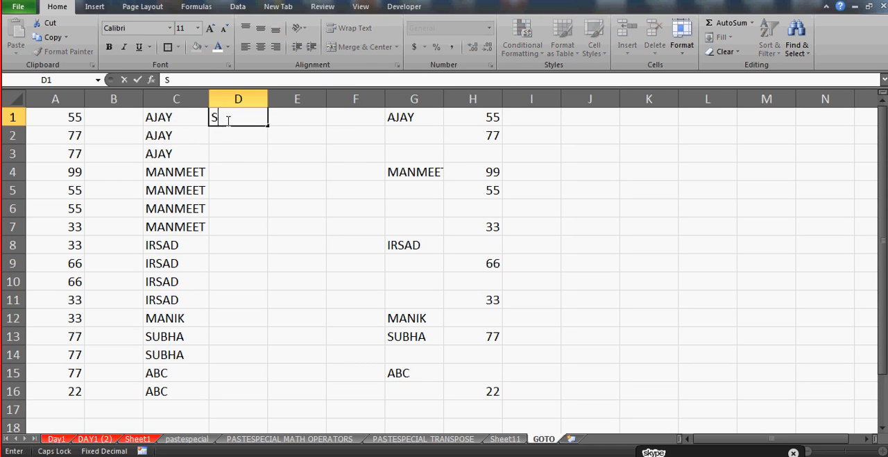
type("TEP1")
key("Right")
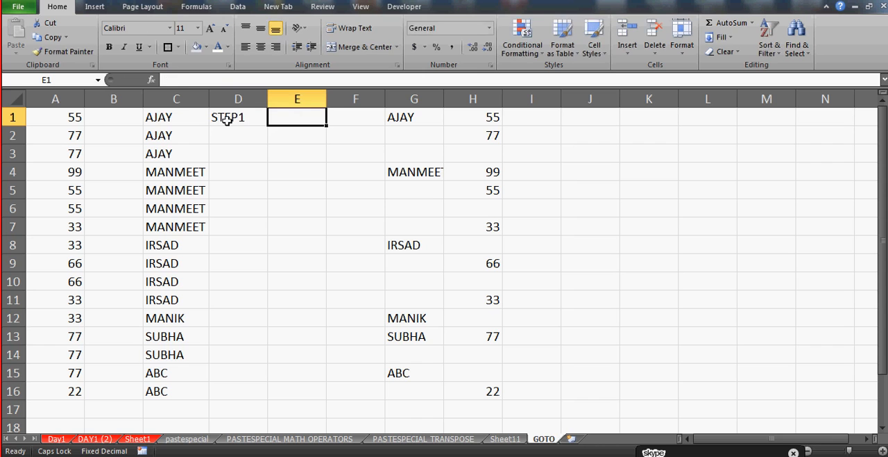
Enter the instruction "SELECT THE TABLE" in E1 beside the STEP1 label
type("SLEC")
key("BackSpace")
key("BackSpace")
key("BackSpace")
type("ELE")
key("BackSpace")
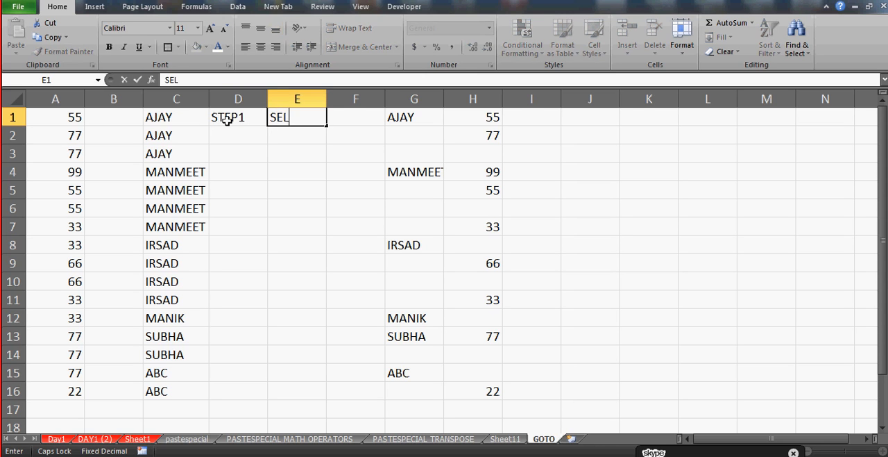
type("ECT THE TABLE")
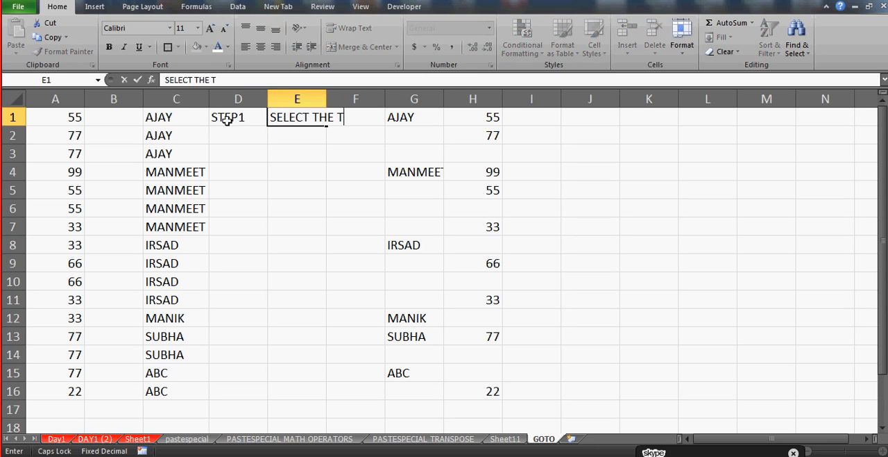
key("Return")
Enter the label STEP2 in D2
key("Left")
type("STEP2")
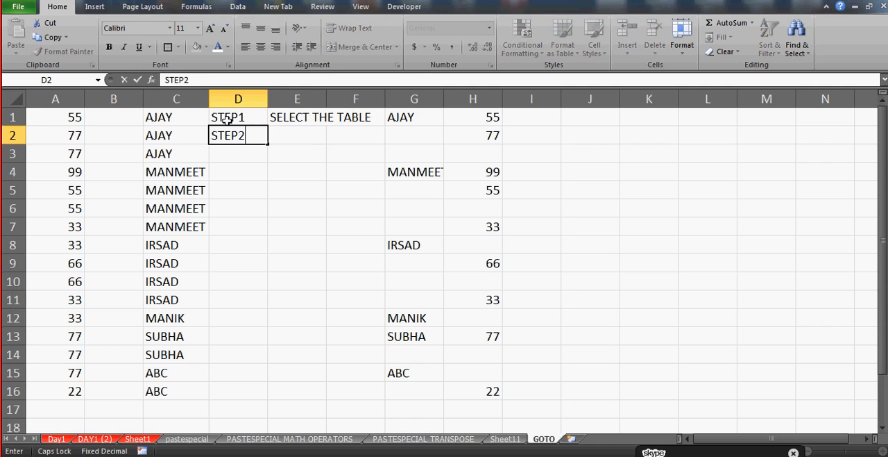
key("Right")
Enter the instruction "CTRL+G OR USE HOME MENU TAB AND GO TO FIND&SELECT -CLICK ON THE ARROW" in E2
type("C")
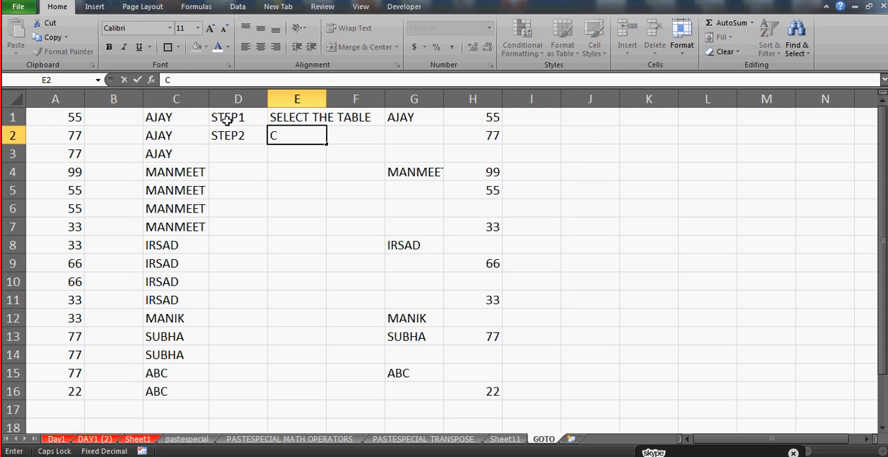
type("TRL+G OR ")
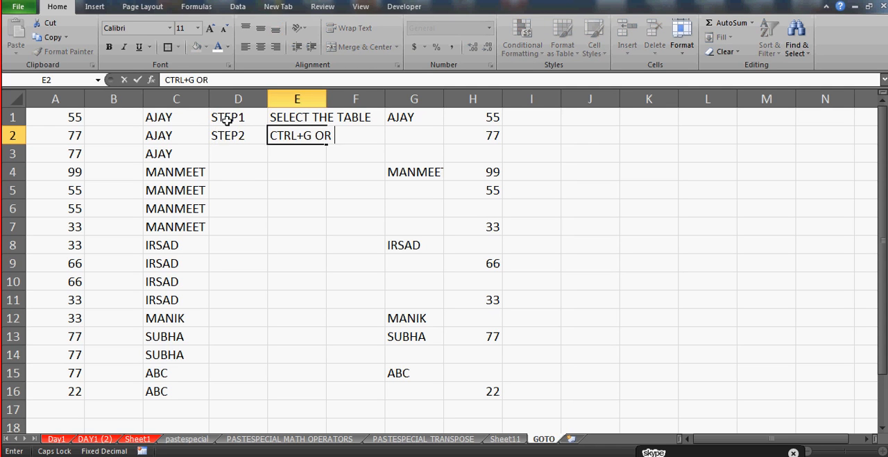
type("USE HOME TAB")
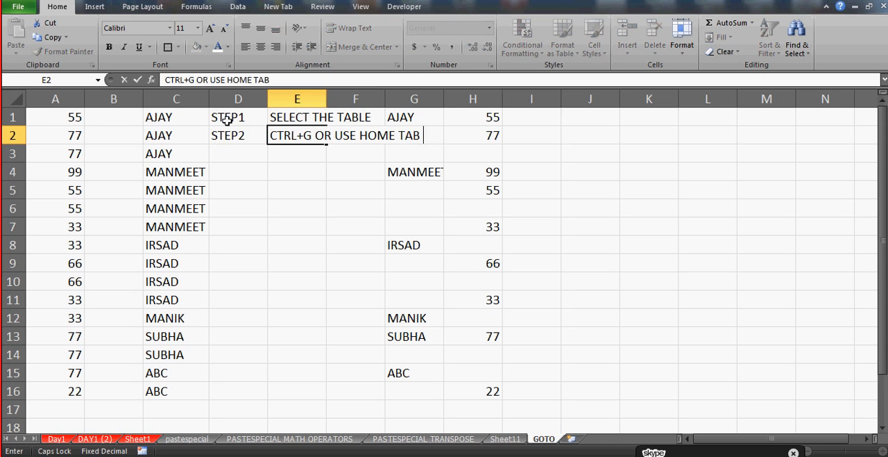
key("BackSpace")
key("BackSpace")
key("BackSpace")
type("MENU")
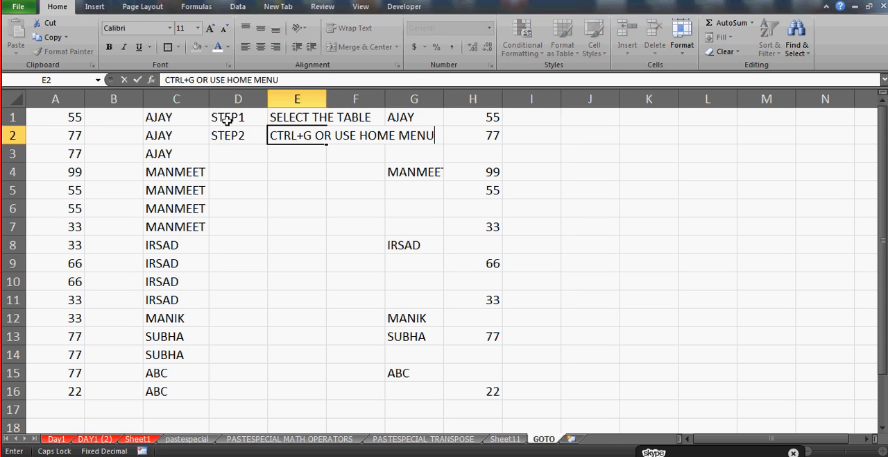
type(" TAB AND GO TO ")
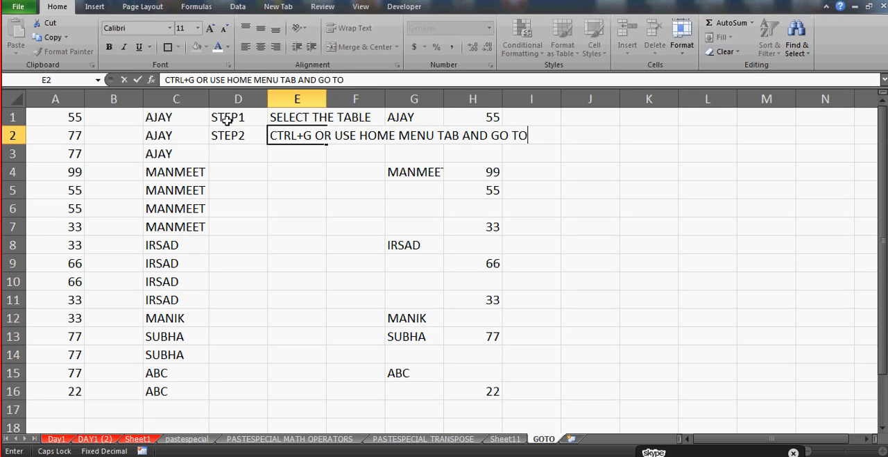
type("FIND&")
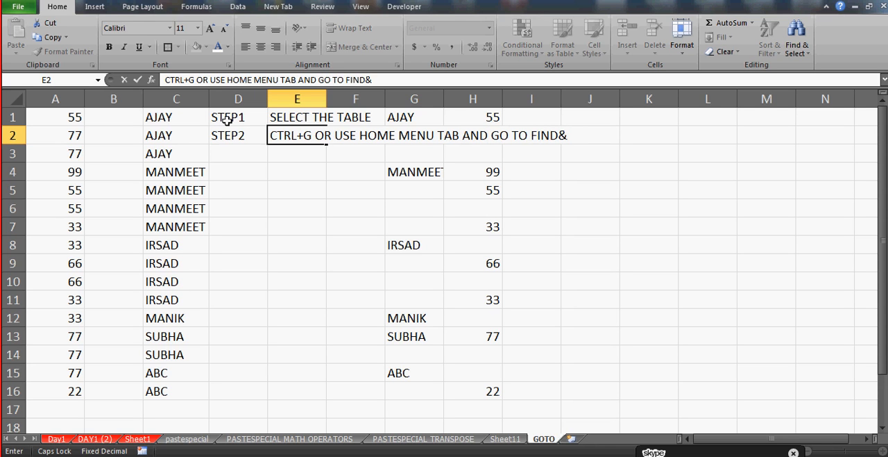
type("SL")
type("LEC")
type("T")
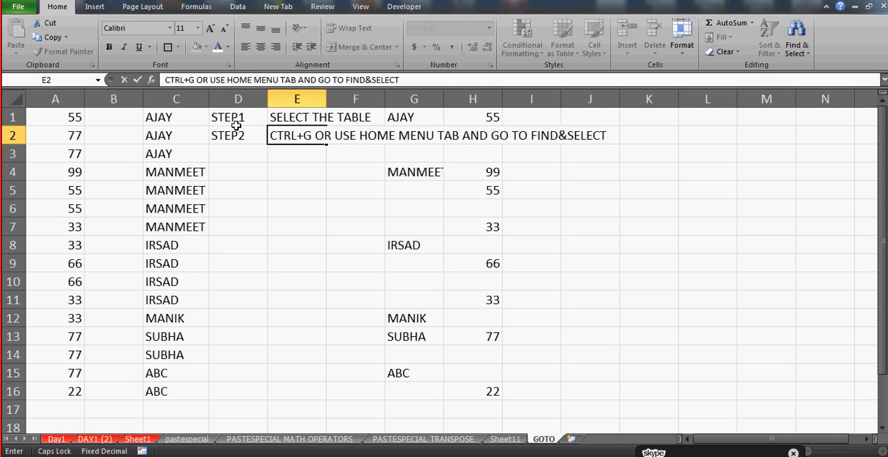
type(" -CLICK ON THE A")
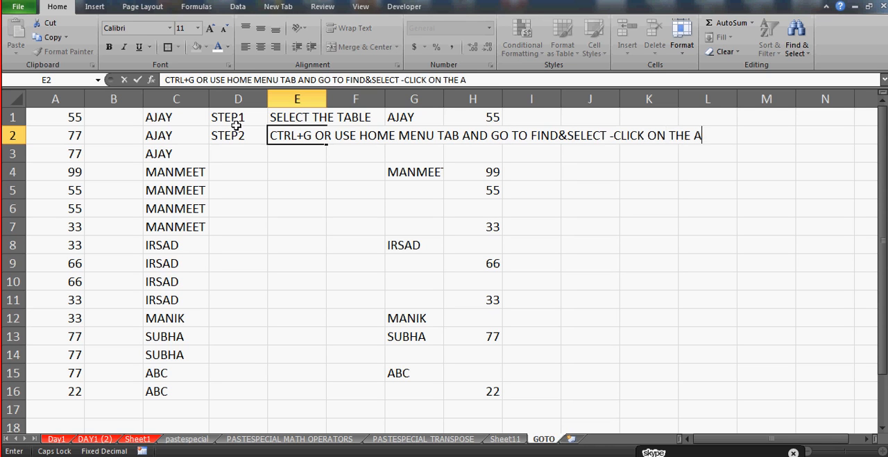
type("RROW")
key("Return")
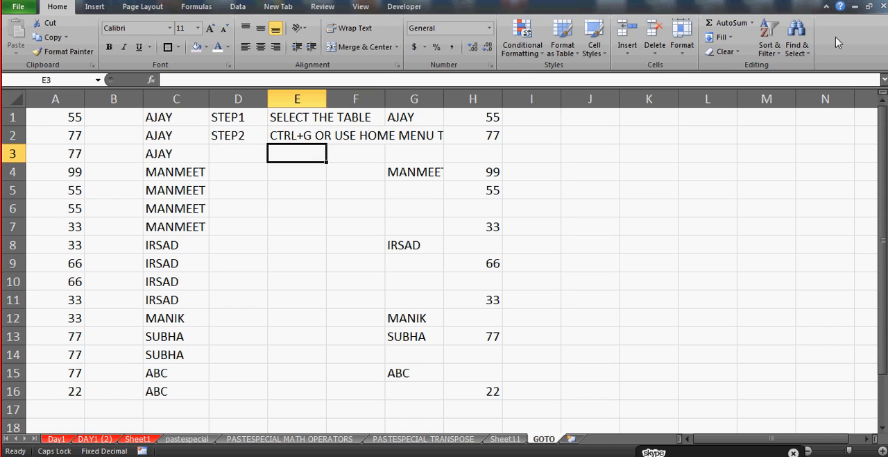
left_click(797, 45)
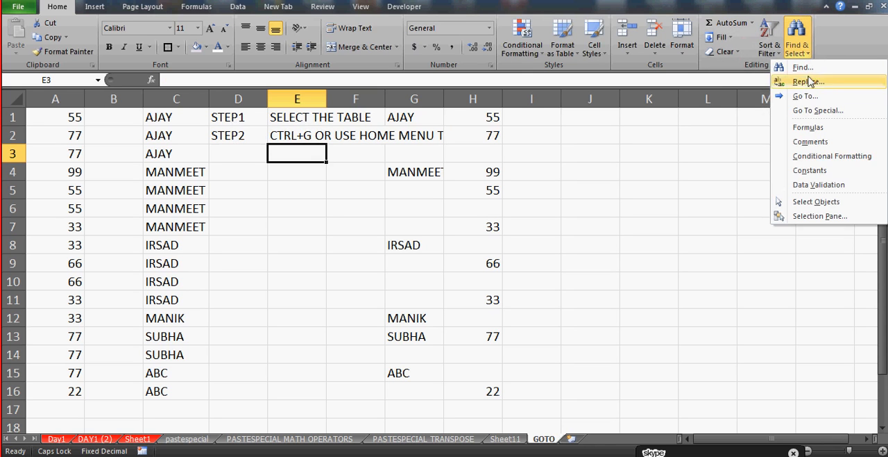
left_click(210, 151)
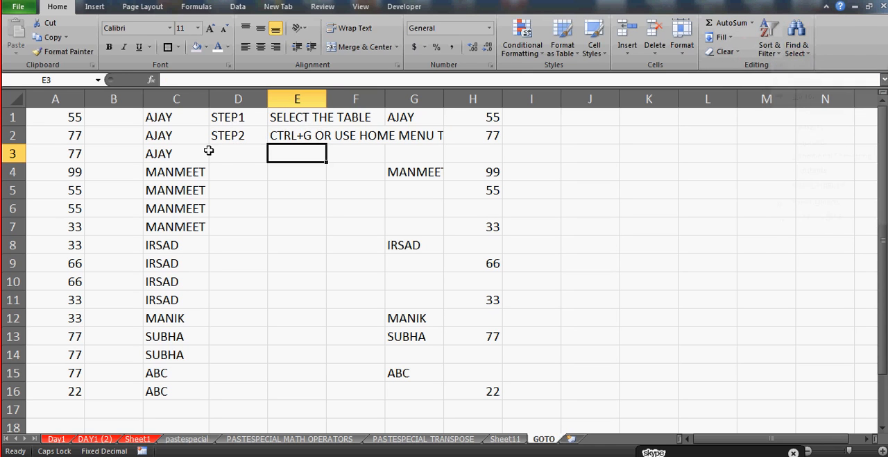
Enter the label STEP3 in D3
left_click(226, 157)
type("STEP3")
key("Return")
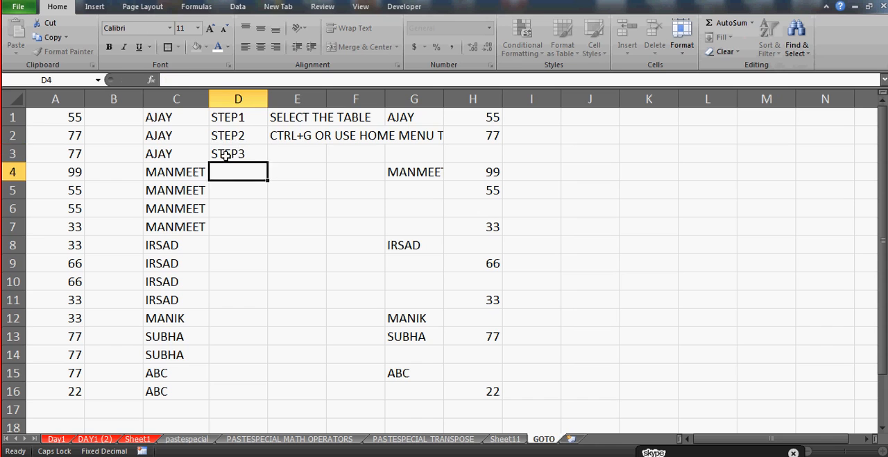
Enter the instruction "CLICK ON BLANKS" in E3 beside the STEP3 label
key("Up")
key("Right")
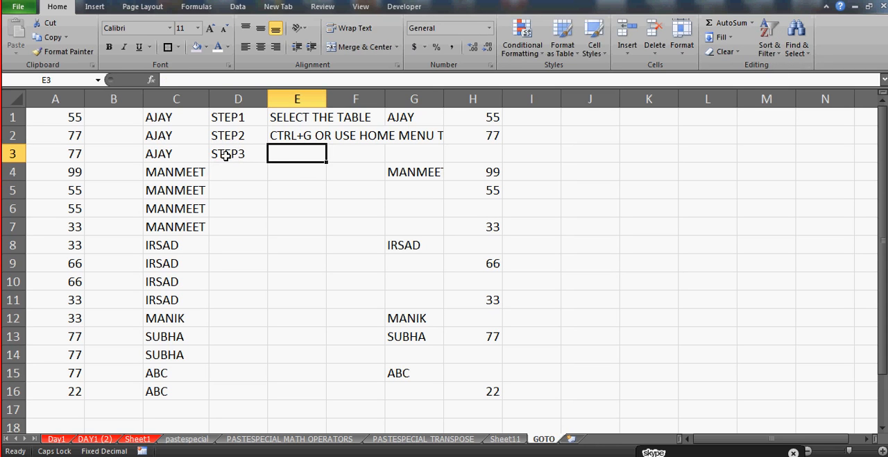
type("CLICK ON BA")
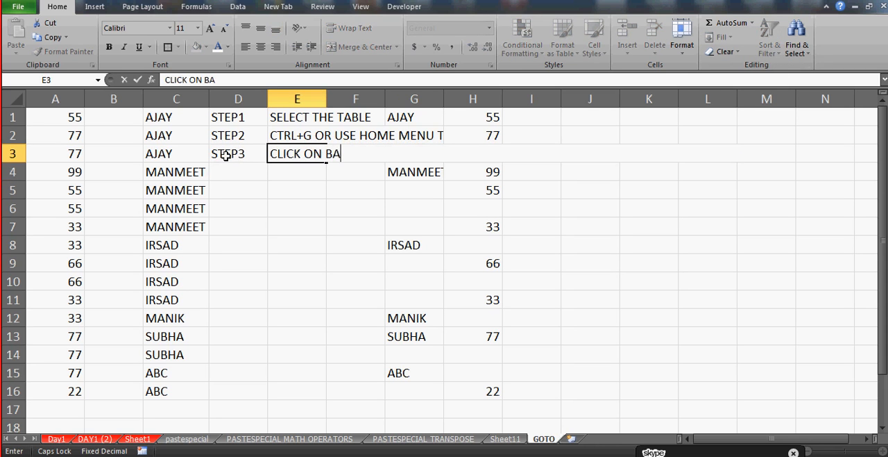
key("BackSpace")
type("LANN")
key("BackSpace")
type("KS")
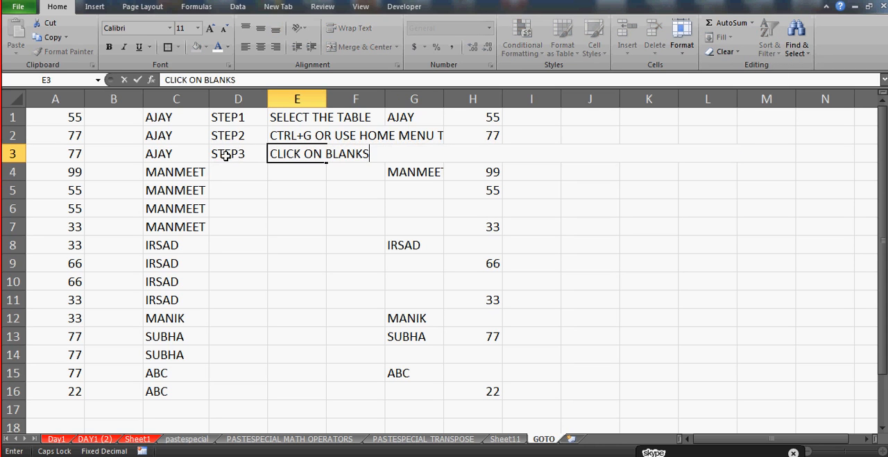
key("Return")
Enter the label STEP4 in D4 and the instruction "PRESS =" in E4
key("Left")
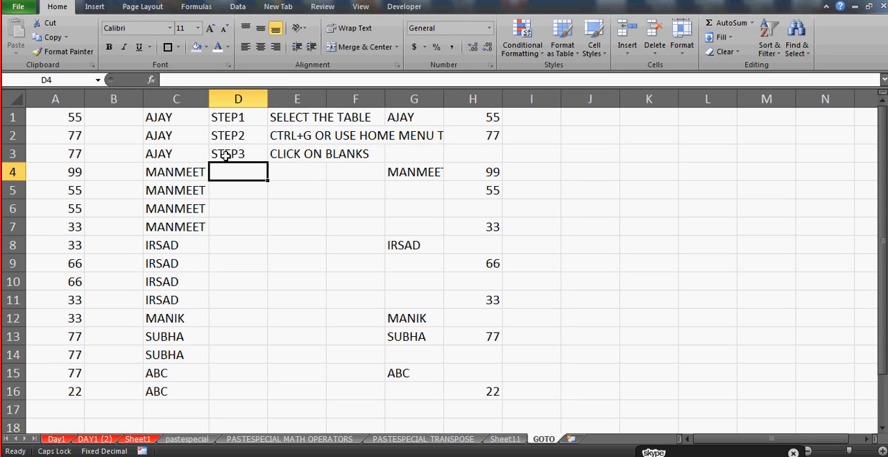
type("STE")
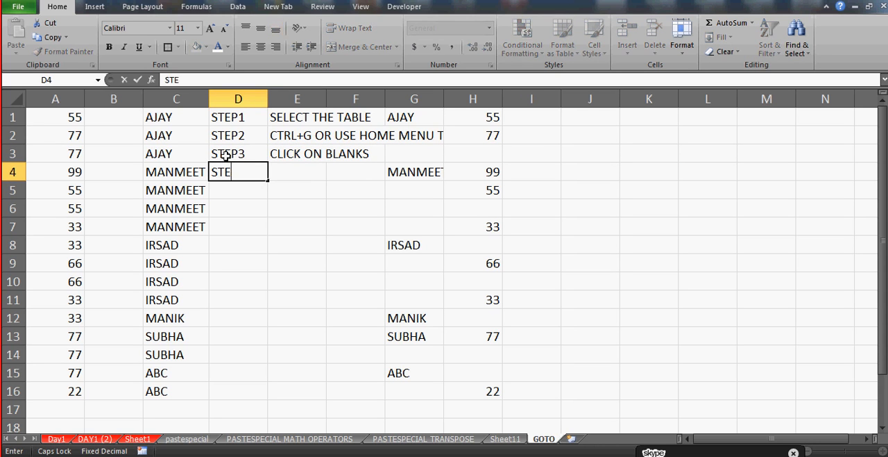
type("P4")
key("Tab")
type("PRE")
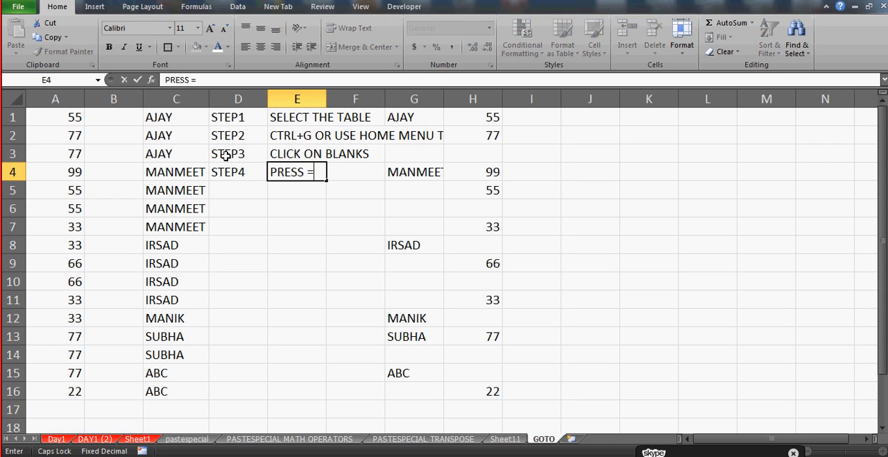
key("Return")
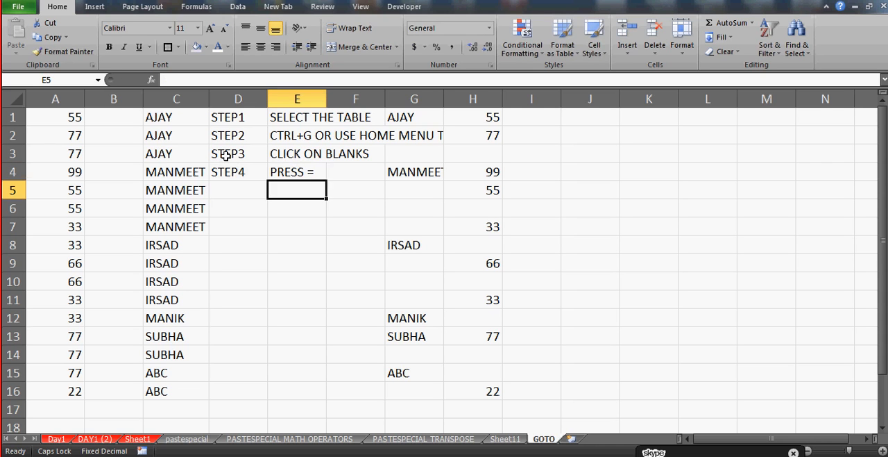
Enter the label STEP5 in D5
key("Left")
type("STEP5")
key("Return")
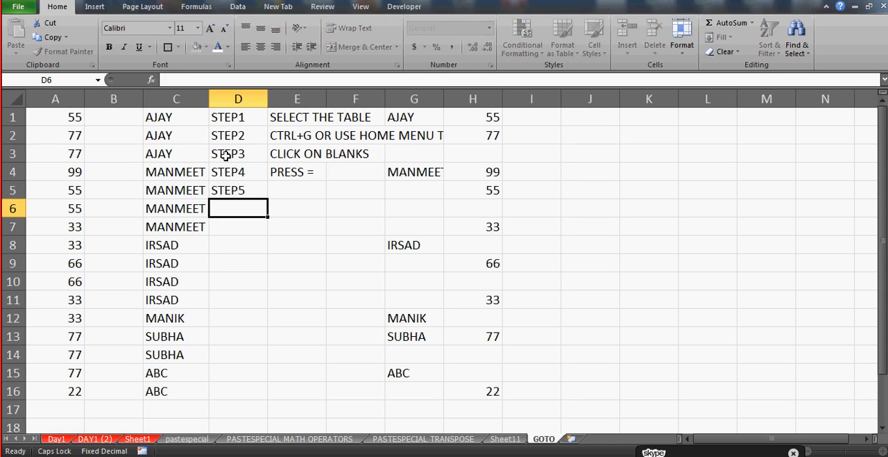
Enter the instruction "GIVE THE REFERENCE TO THE UPPER CELL OR TARGET CELL" in E5 beside the STEP5 label
key("Up")
key("Right")
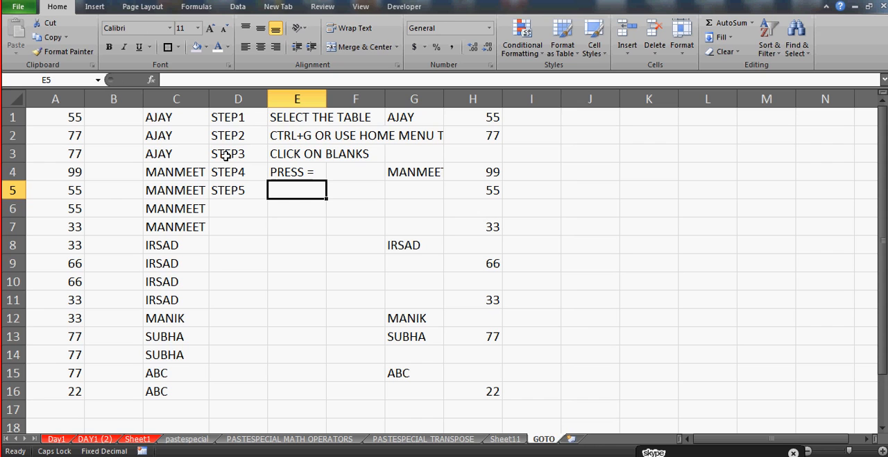
type("GIVE THE")
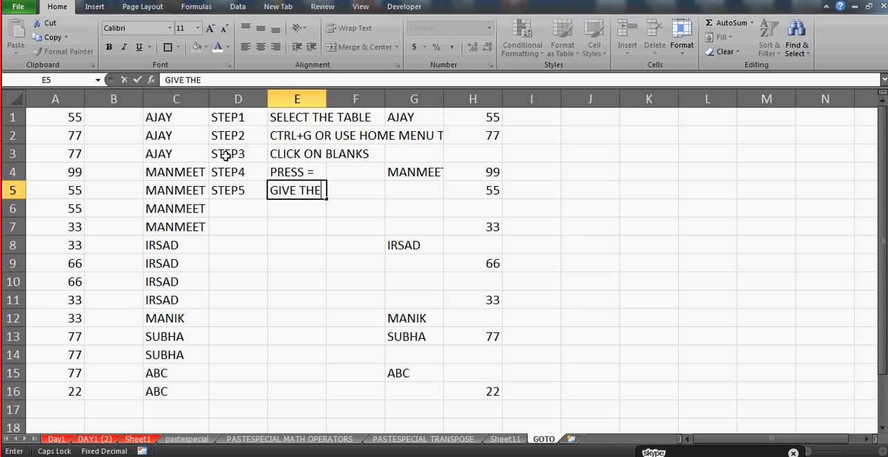
type(" REFEREN")
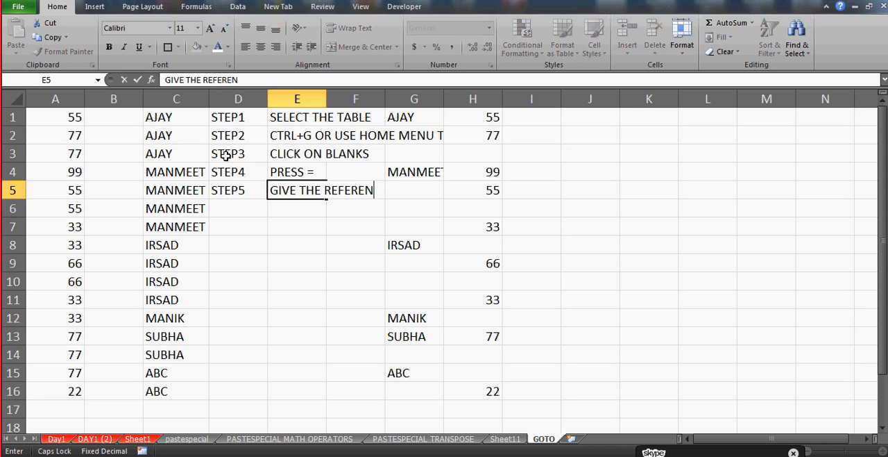
type("CE")
key("BackSpace")
type("CE TO THE UP")
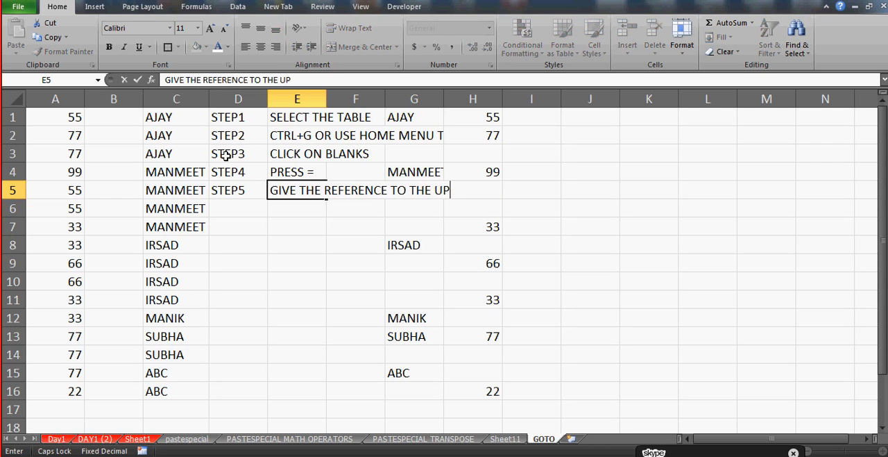
type("PER CELL OR")
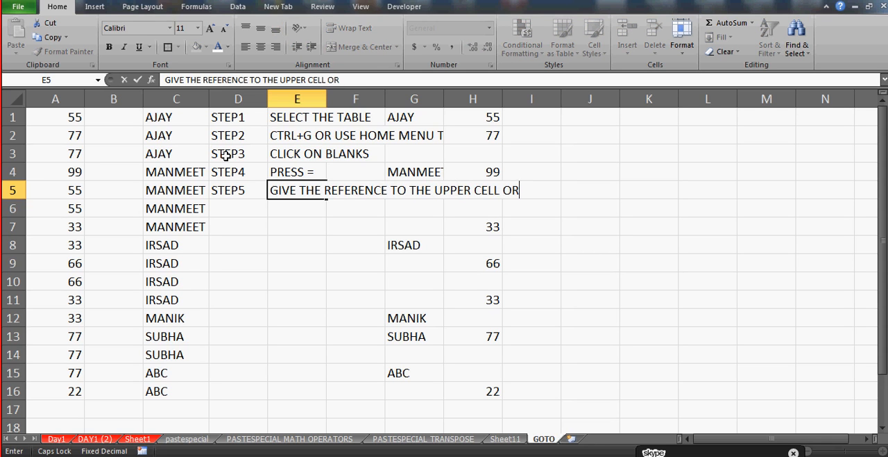
type(" TARGET CELL")
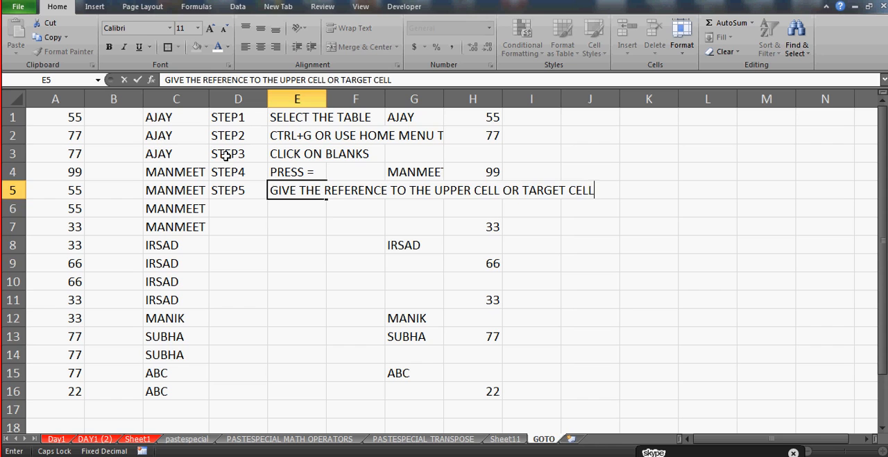
key("Return")
Enter the label STEP6 in D6 and the instruction "CTRL+ENTER" in E6
key("Left")
type("STEP6")
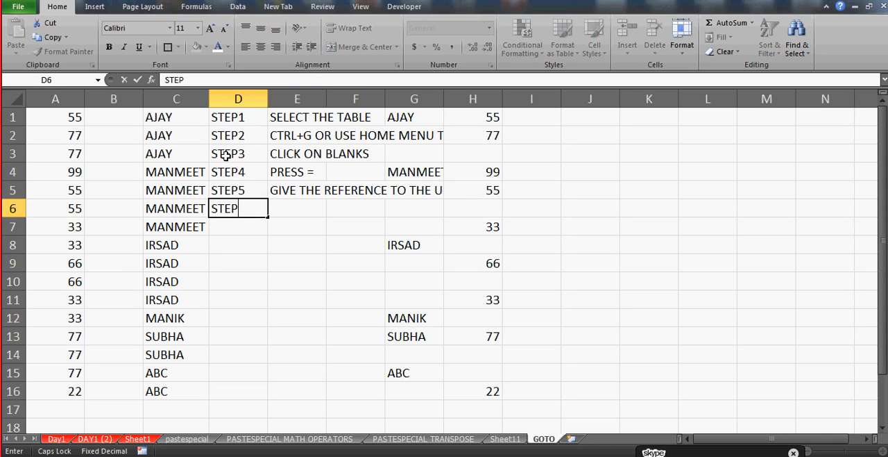
key("Return")
key("Up")
key("Right")
type("CTRL")
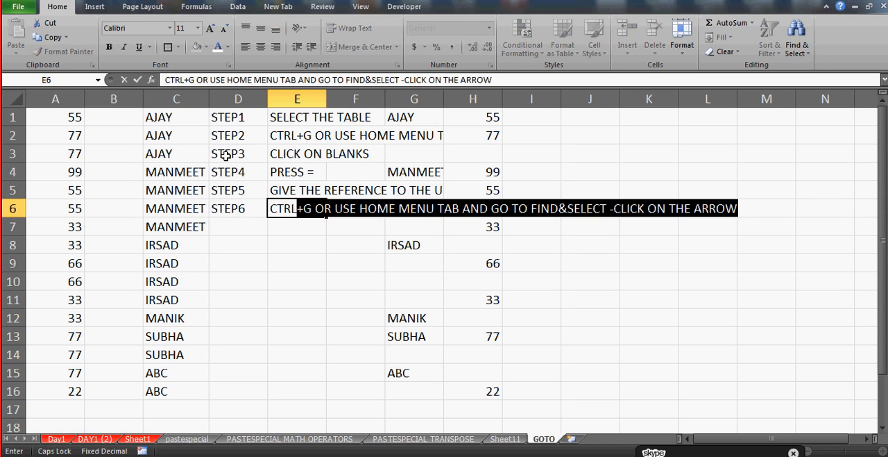
type("+ENTER")
key("Return")
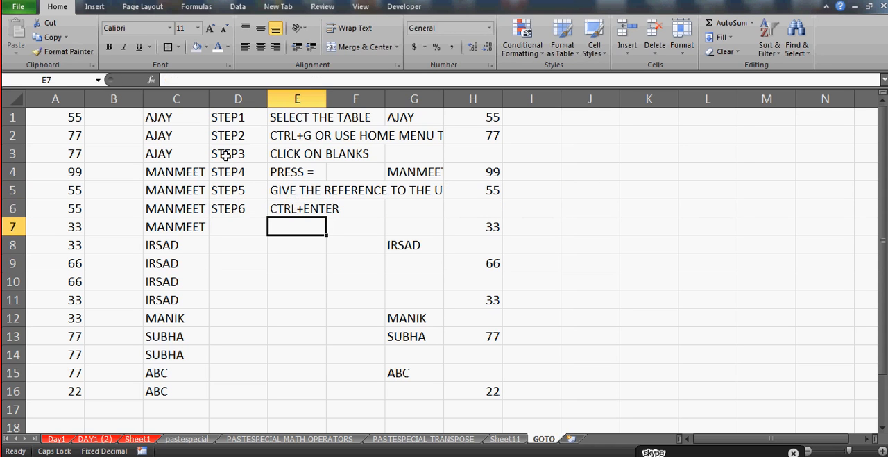
Enter sample values in column J with a blank cell between them: 55 in J1, 66 in J3 and 77 in J5
left_click(574, 119)
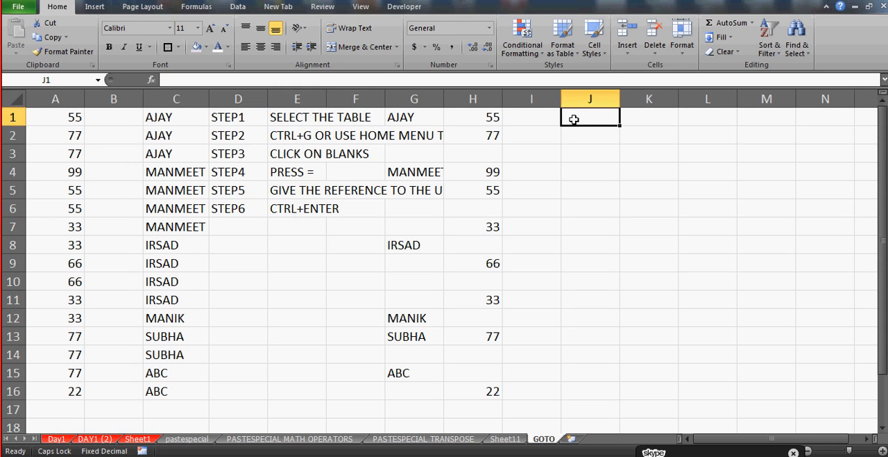
left_click(306, 184)
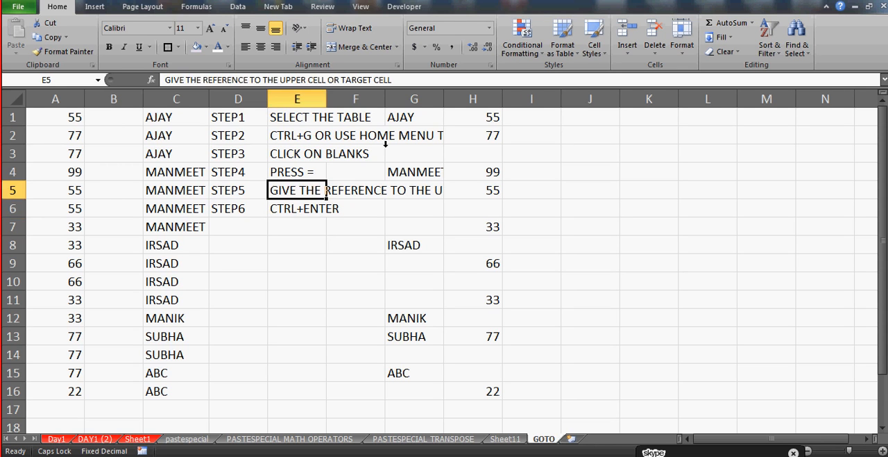
left_click(587, 128)
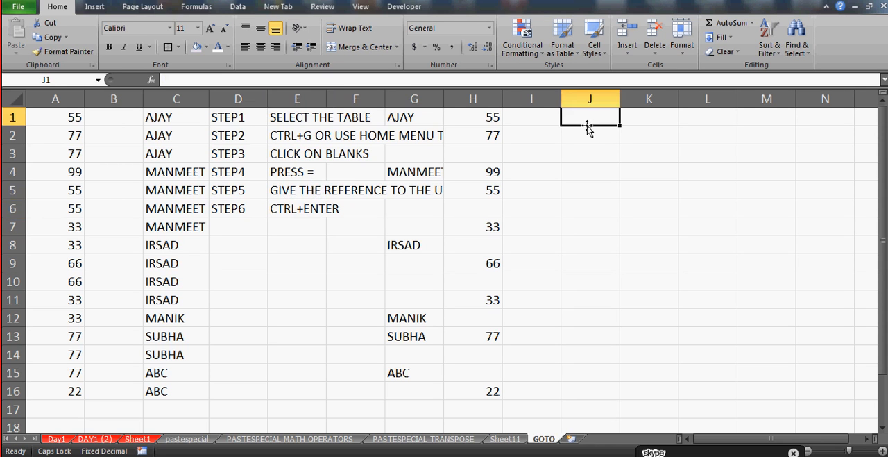
key("Down")
key("Down")
key("Up")
key("Up")
type("55")
key("Down")
key("Down")
type("66")
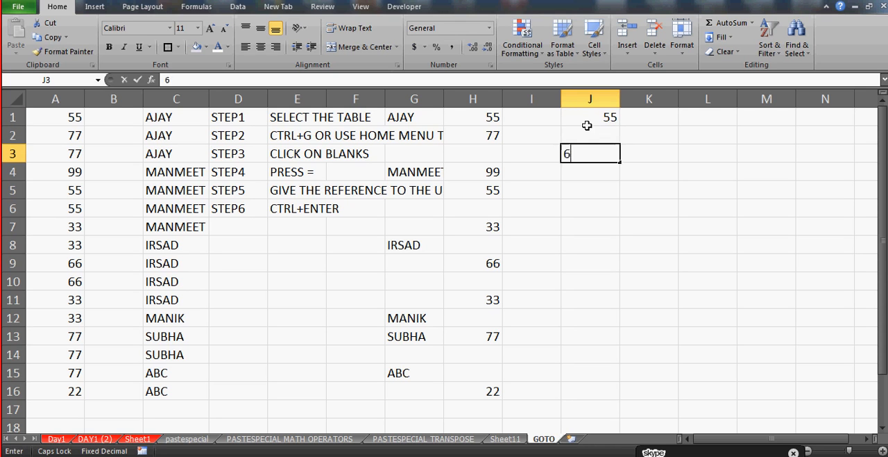
key("Down")
key("Down")
type("77")
key("Down")
key("Down")
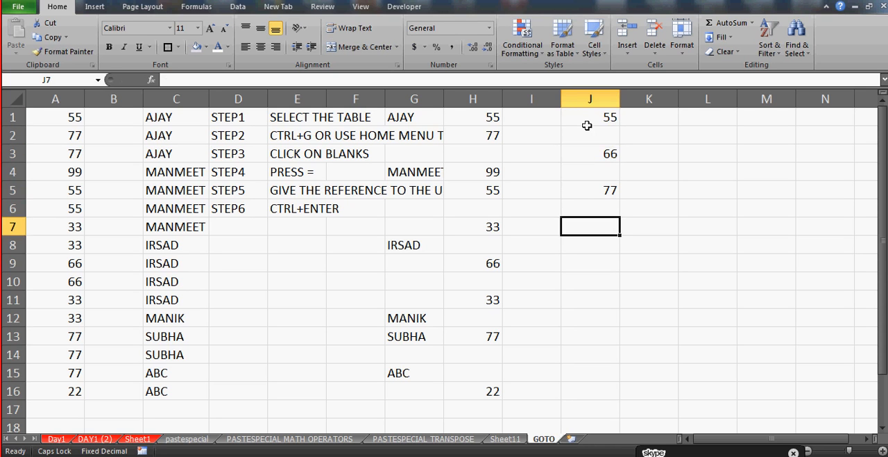
Continue the gapped sample values in column J with 44 in J7, 33 in J9 and 77 in J11
type("44")
key("Down")
key("Down")
type("33")
key("Down")
key("Down")
type("77")
key("Down")
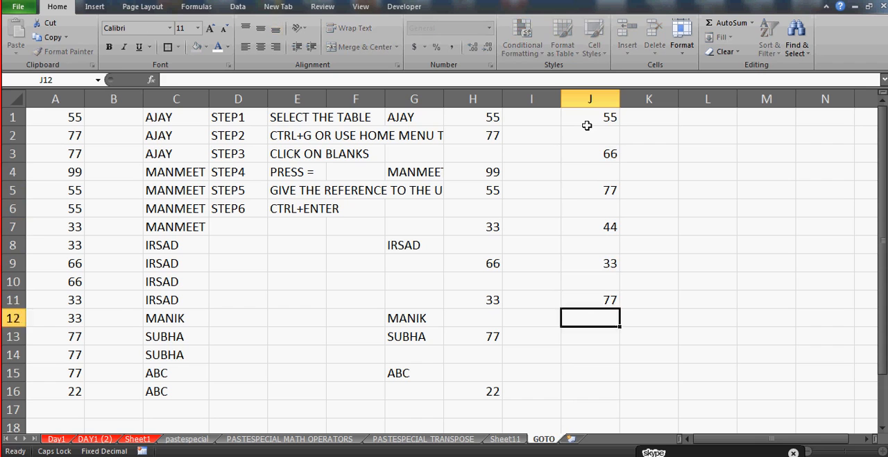
Finish the gapped sample values in column J with 88 in J13 and 33 in J15
key("Down")
type("88")
key("Down")
key("Down")
type("33")
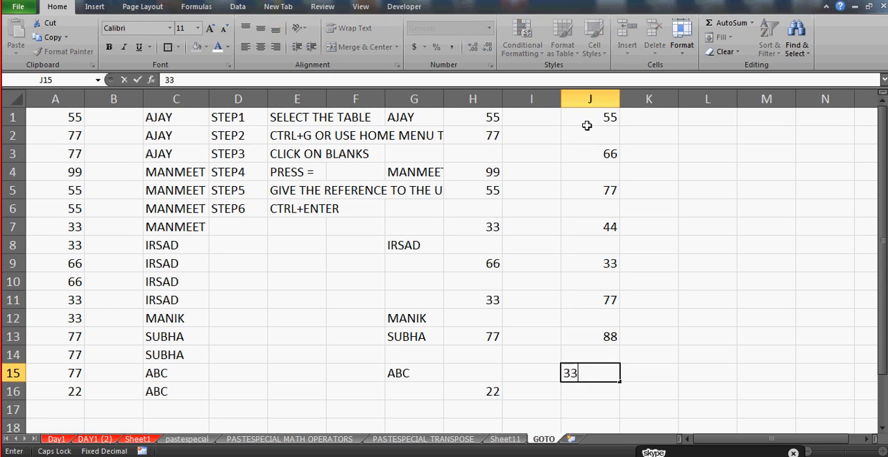
key("Up")
Enter a sample first name in each of K1, K3 and K5 beside the gapped numbers
left_click(587, 124)
key("Right")
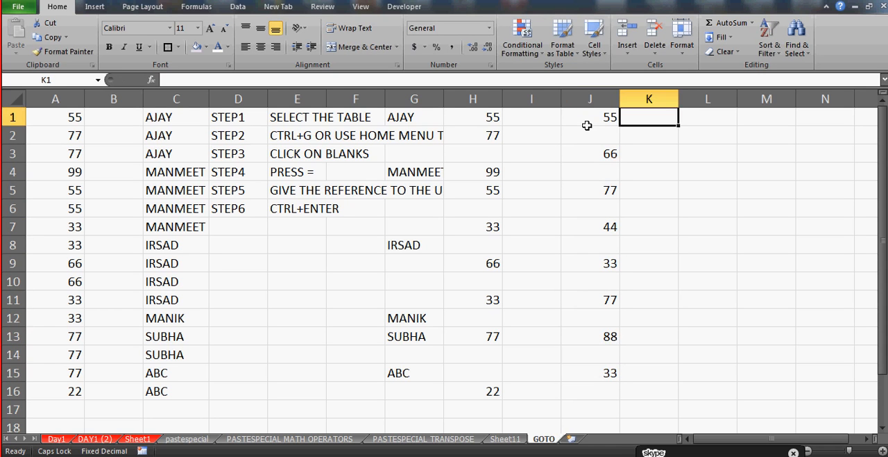
type("AJAY")
key("Down")
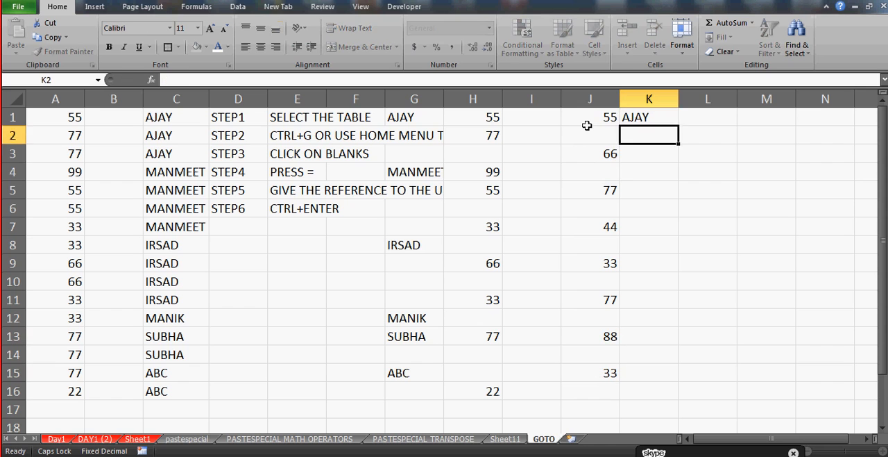
key("Down")
type("MANMEET")
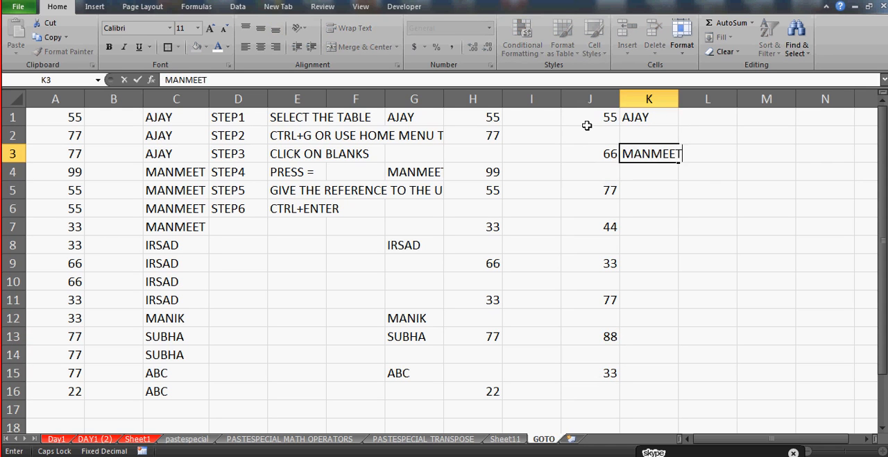
key("Down")
key("Down")
type("AKSHAY")
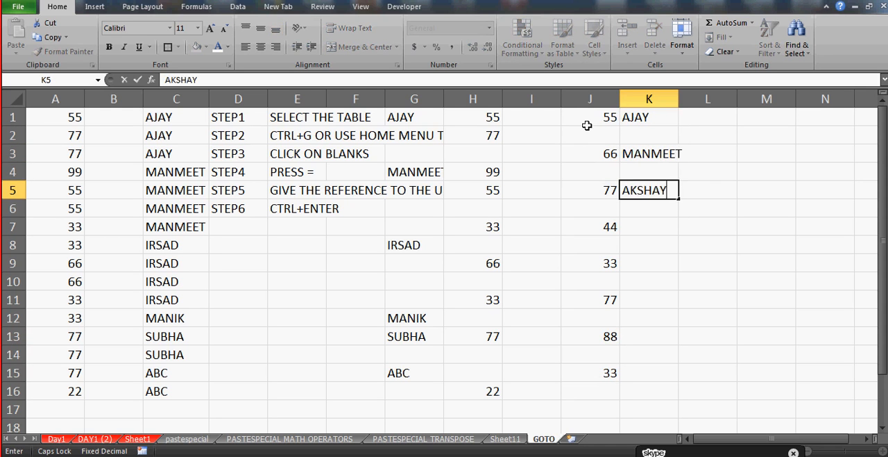
Continue the gapped sample text in column K with GHH in K7, AB in K9 and YE in K11
key("Down")
key("Down")
type("GHH")
key("Down")
key("Down")
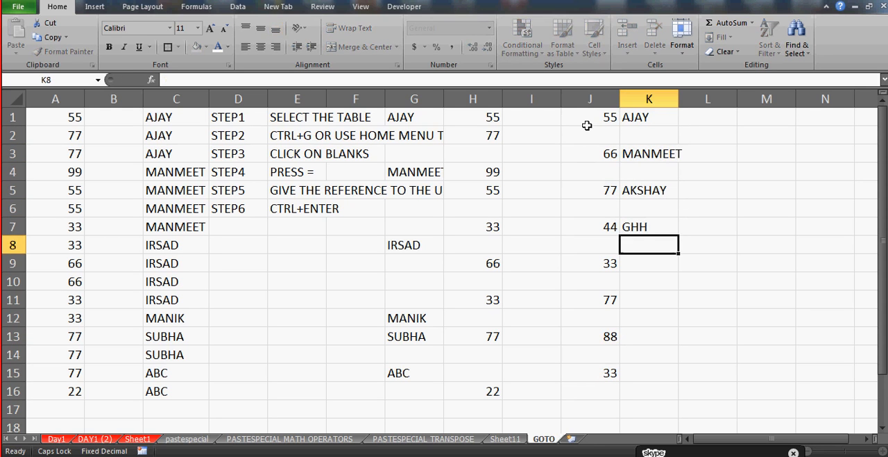
type("AB")
key("Down")
key("Down")
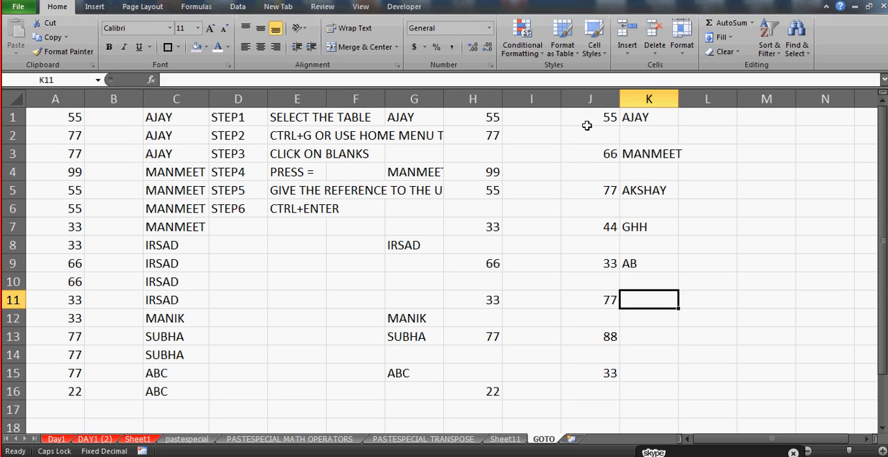
type("YE")
key("Down")
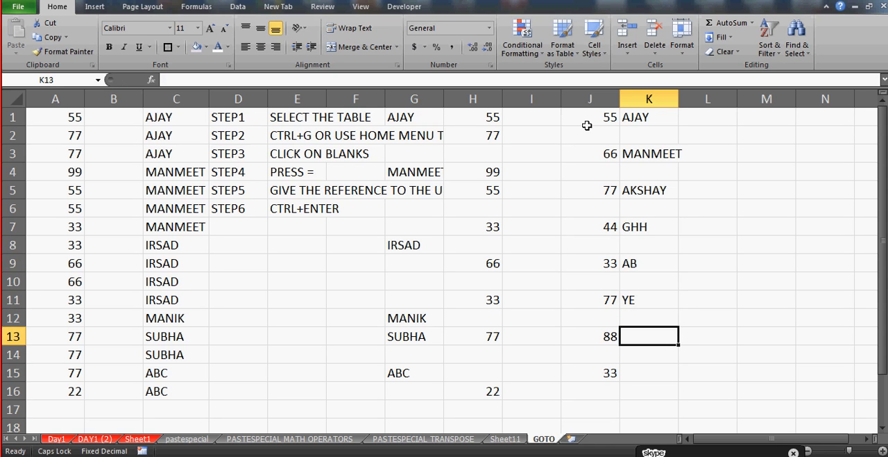
Enter HELLO in K13 and a sample first name in K15
type("HELLO")
key("Return")
key("Down")
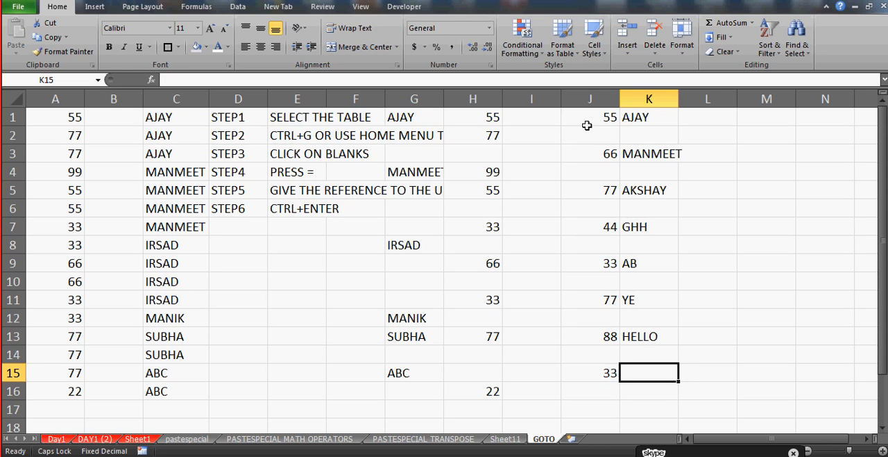
type("AMAN")
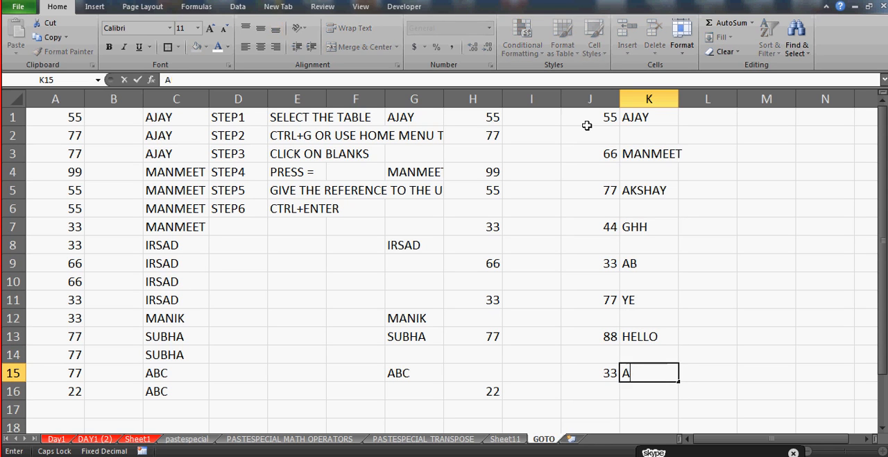
key("Return")
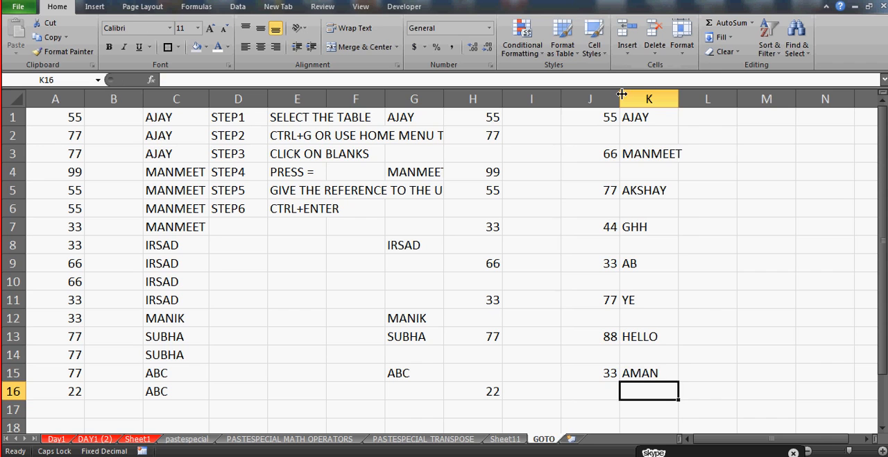
Narrow column J slightly and widen column K enough to fit its longest name
left_click_drag(620, 98, 594, 102)
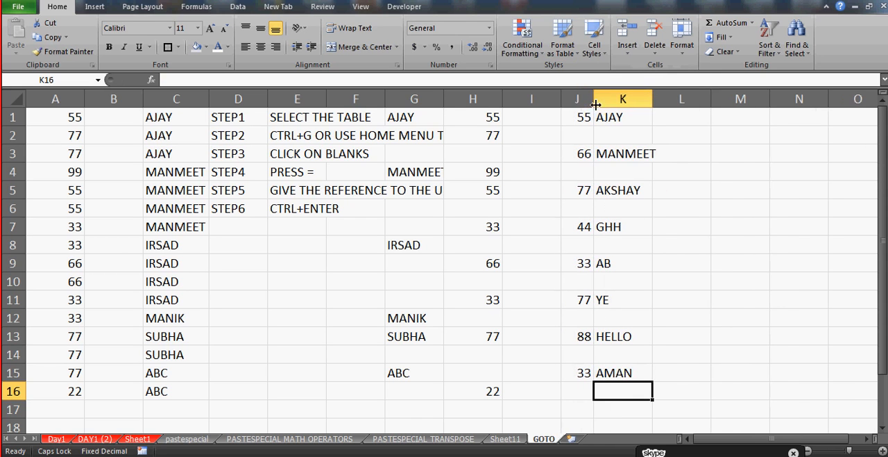
left_click_drag(652, 101, 660, 101)
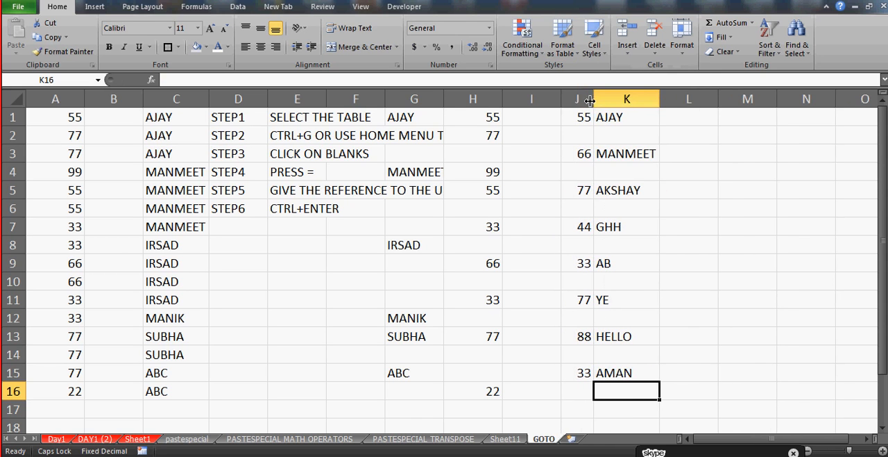
mouse_move(594, 100)
left_mouse_down()
mouse_move(582, 101)
mouse_move(609, 99)
left_mouse_up()
Examine the blank cells between the numbers in column J and the text beside them in column K
left_click(646, 118)
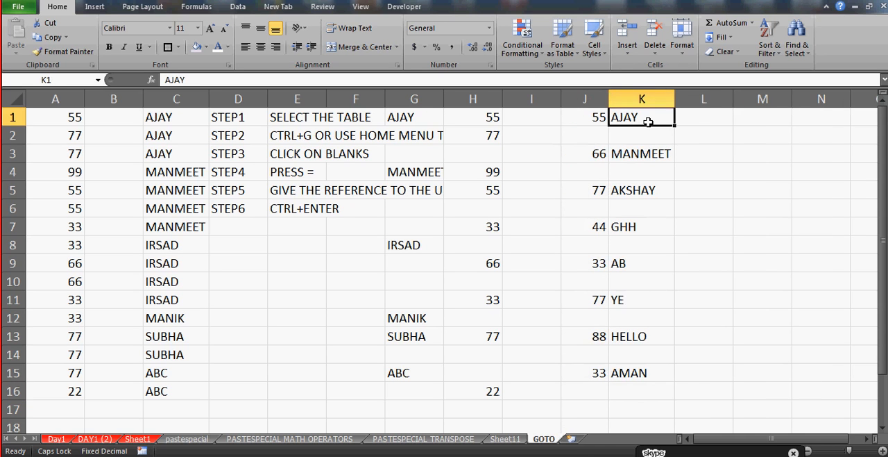
key("Down")
key("Left")
key("Down")
key("Down")
key("Down")
key("Down")
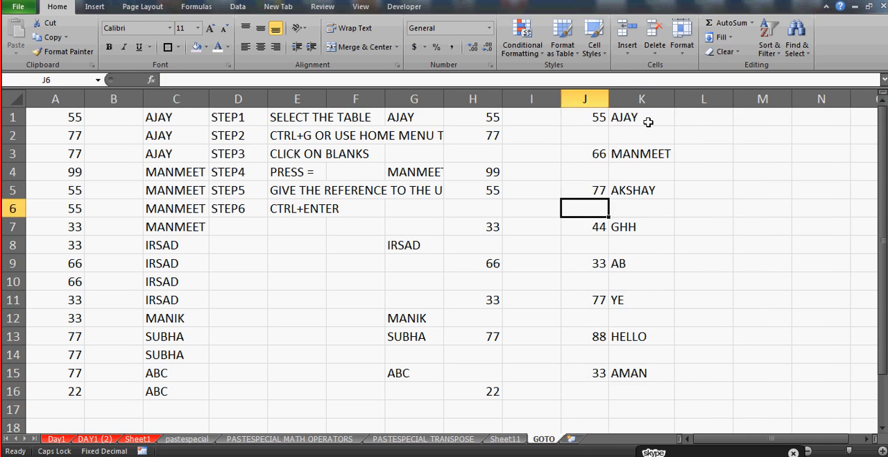
key("Up")
key("Up")
key("Up")
key("Up")
key("Up")
key("Down")
key("Down")
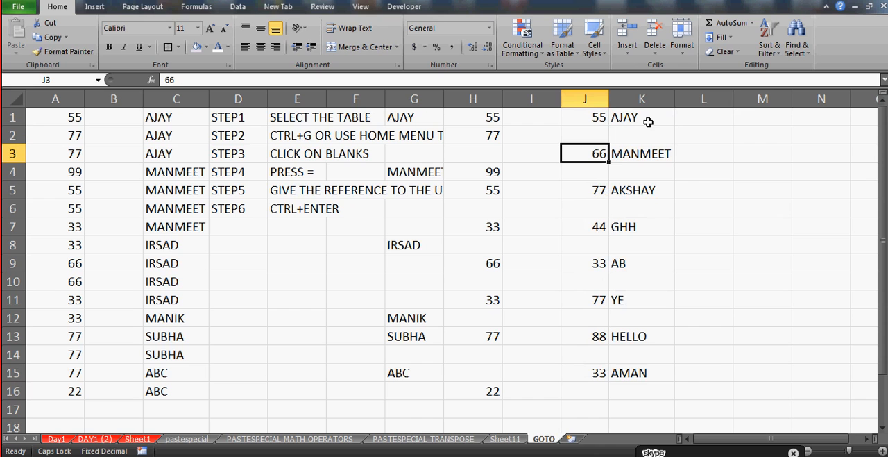
key("Up")
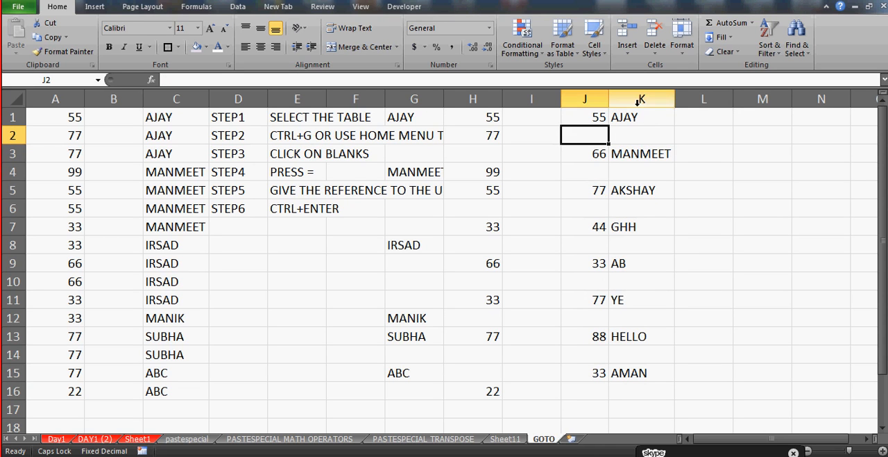
Center the contents of column K horizontally
left_click(636, 99)
left_click(260, 47)
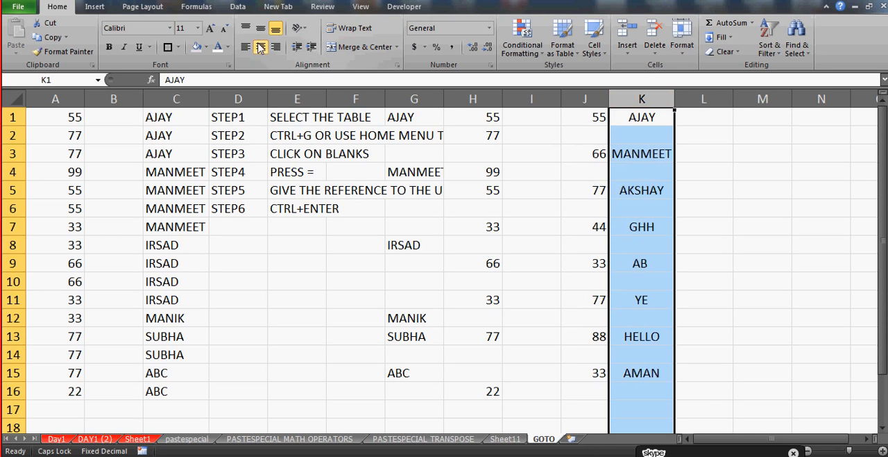
left_click(576, 116)
key("shift+Down")
key("shift+Down")
key("shift+Down")
key("shift+Down")
key("shift+Down")
key("shift+Down")
key("shift+Down")
key("shift+Down")
key("shift+Down")
key("shift+Down")
key("shift+Down")
key("shift+Down")
key("shift+Down")
key("shift+Down")
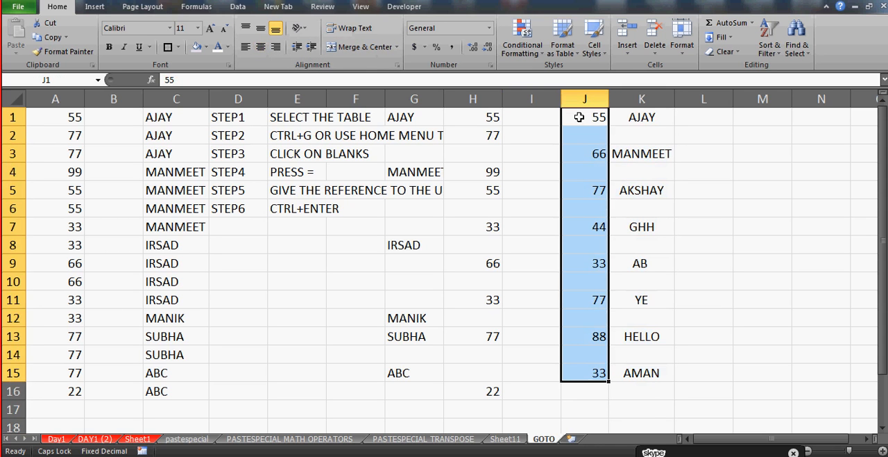
key("ctrl+g")
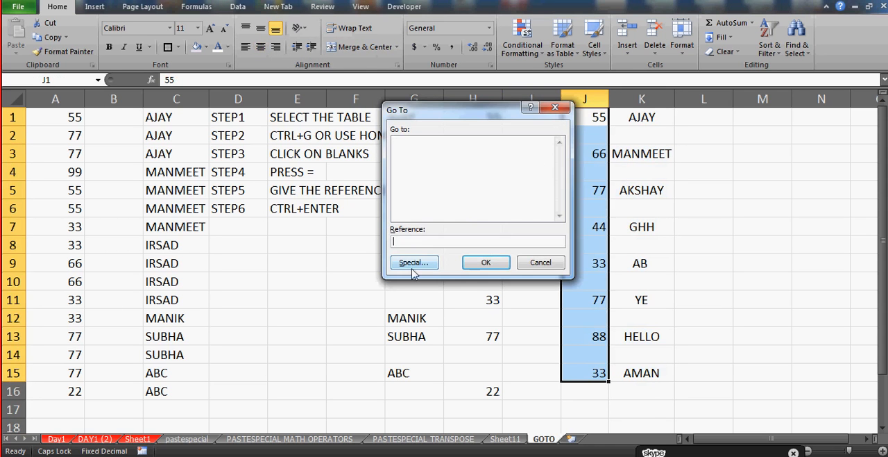
left_click(414, 270)
left_click(410, 210)
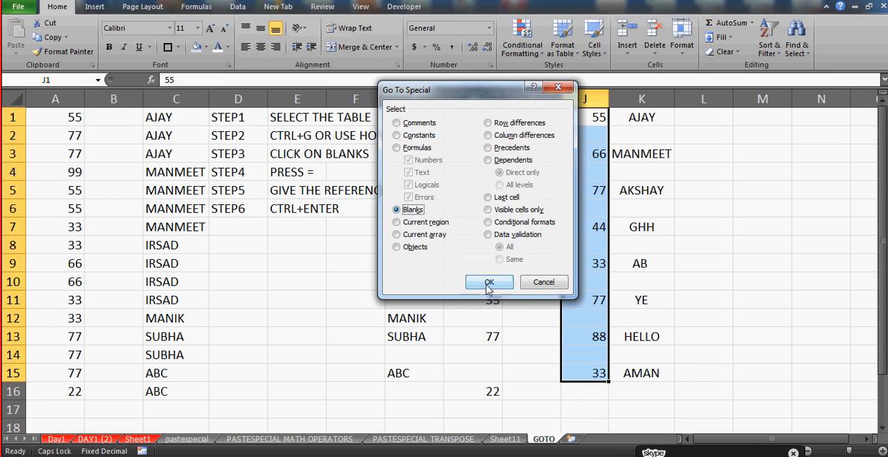
left_click(491, 283)
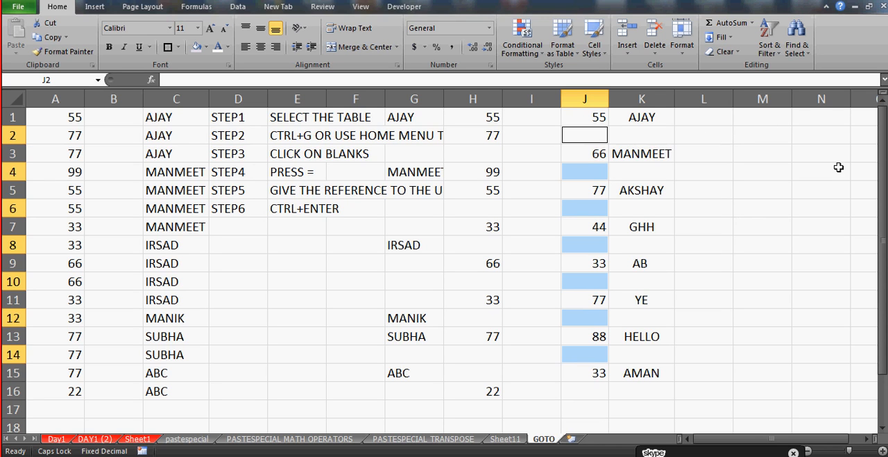
left_click(725, 159)
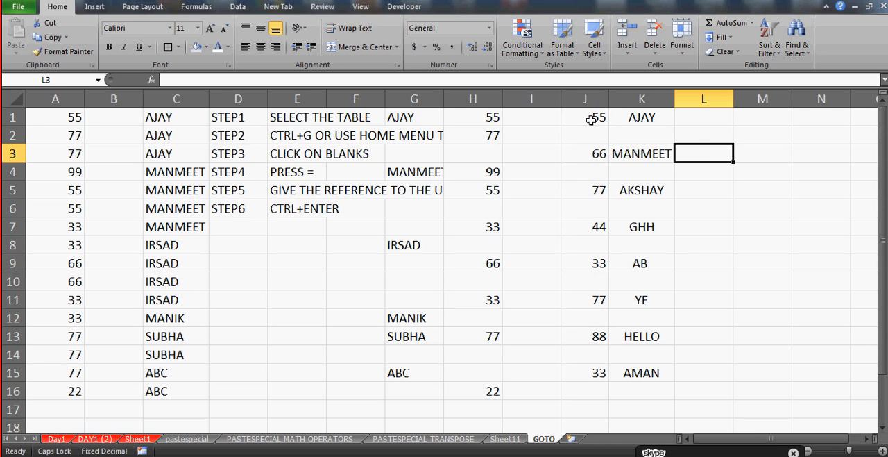
Select only the blank cells within J1:J15 using the Blanks option of Go To Special
left_click_drag(590, 119, 586, 336)
key("shift+Down")
key("shift+Down")
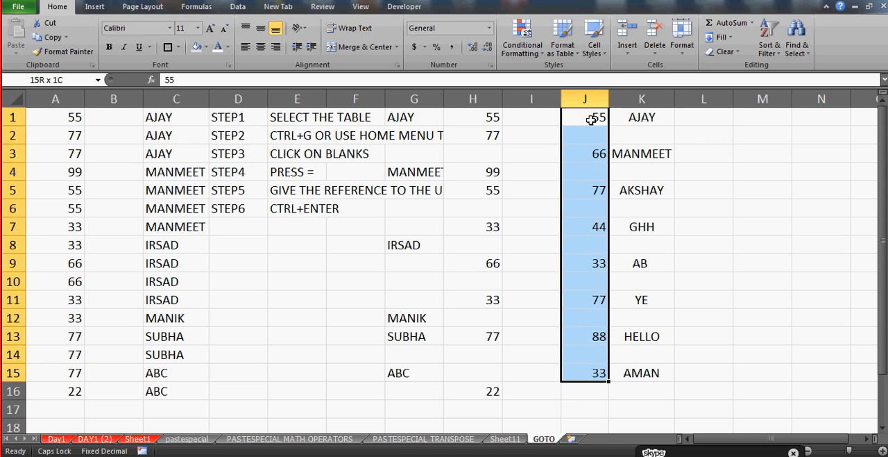
key("ctrl+g")
key("alt+s")
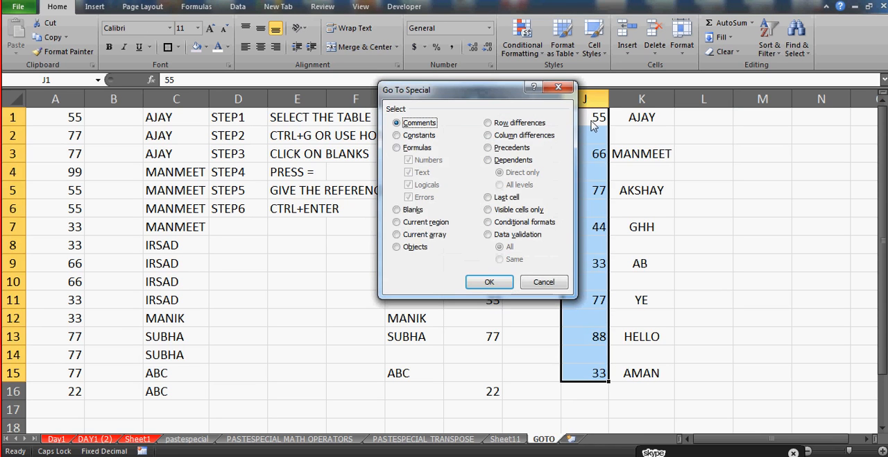
left_click(406, 209)
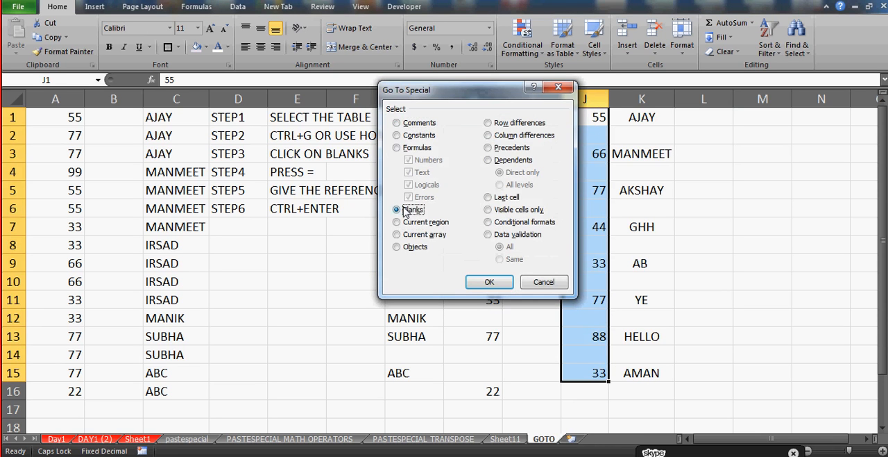
left_click(486, 280)
Fill all selected blanks in column J at once with the relative reference =K1, starting from J2
type("=")
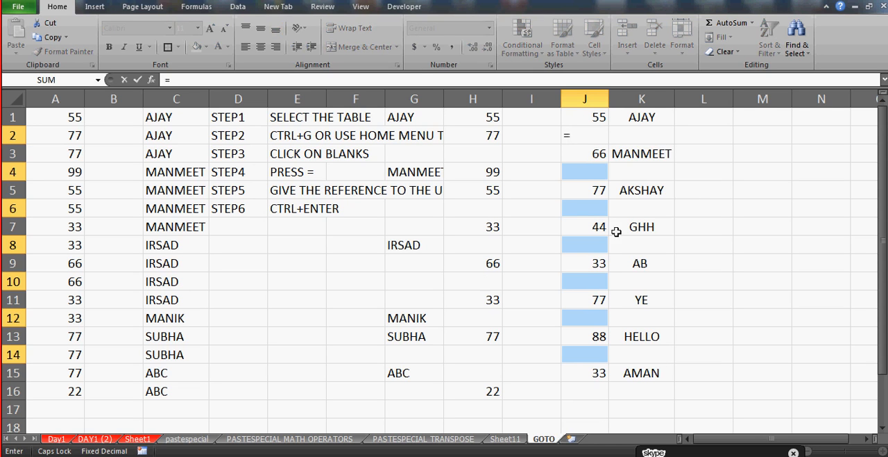
left_click(655, 118)
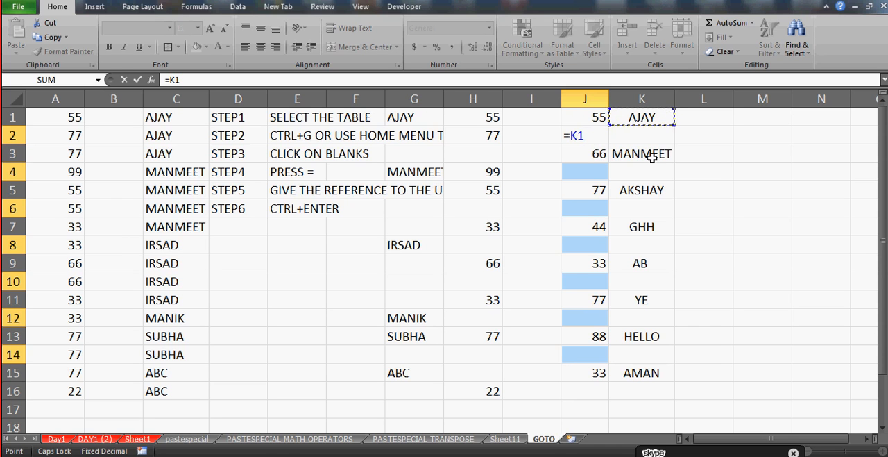
key("ctrl+Return")
left_click(770, 184)
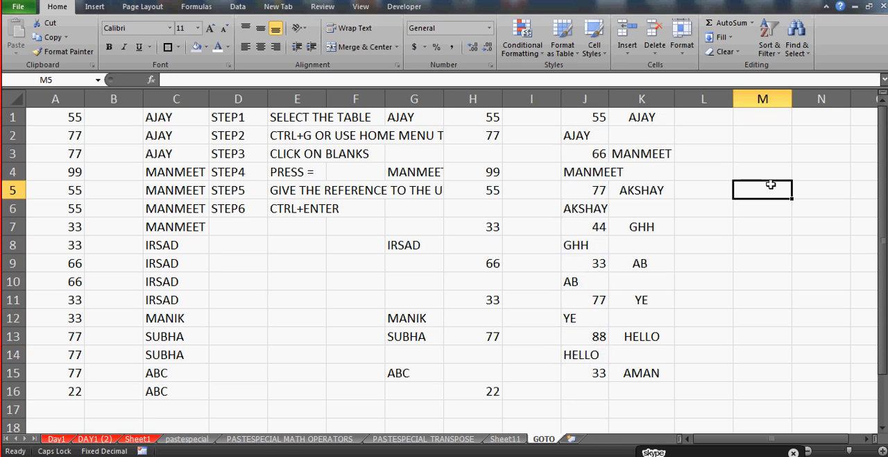
Center the contents of column J and widen the column to fit its longest name
left_click(585, 98)
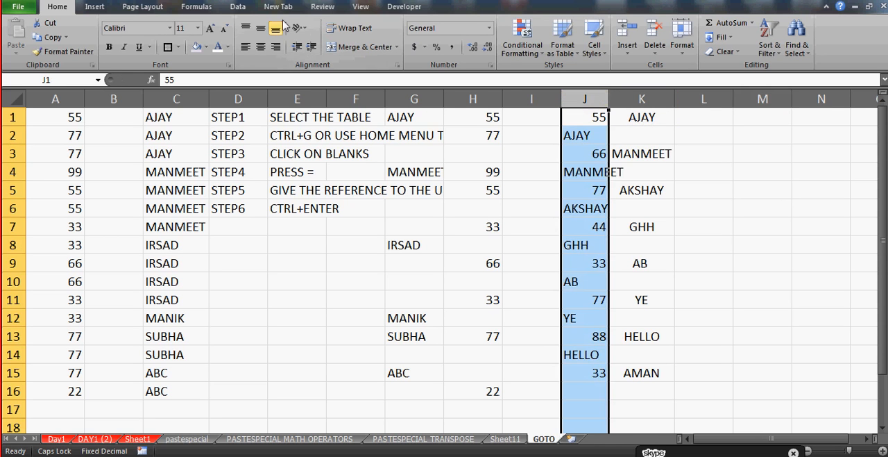
left_click(260, 47)
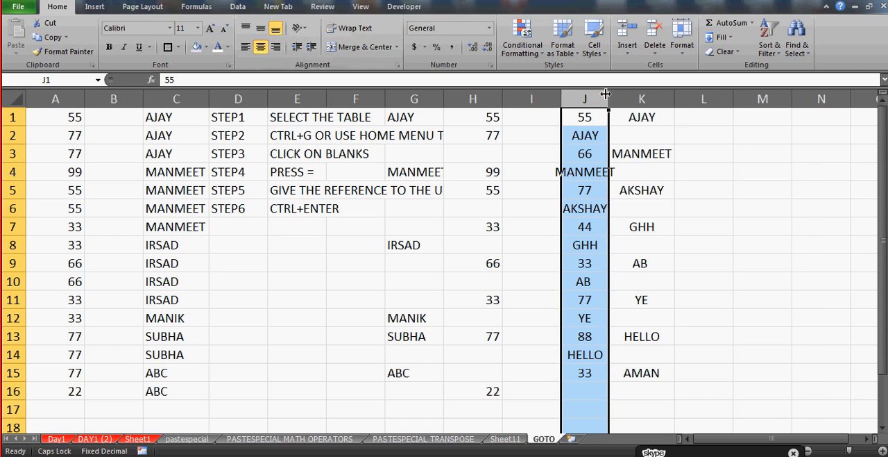
left_click_drag(606, 94, 627, 93)
left_click(594, 117)
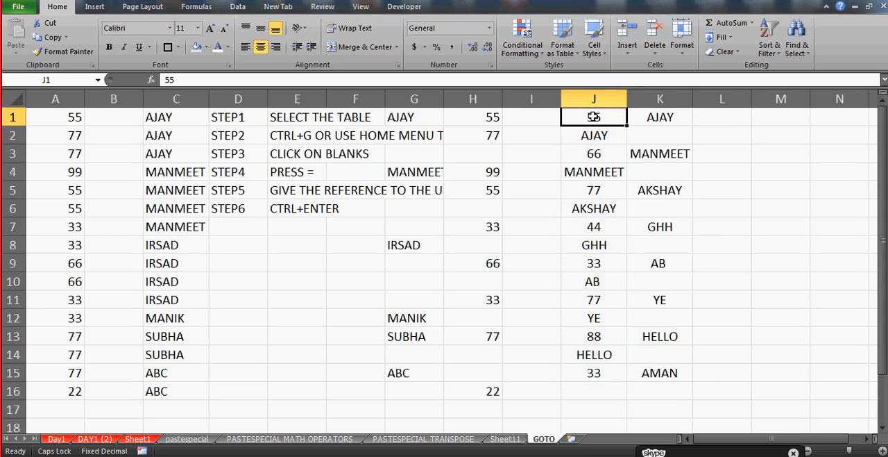
left_click(660, 120)
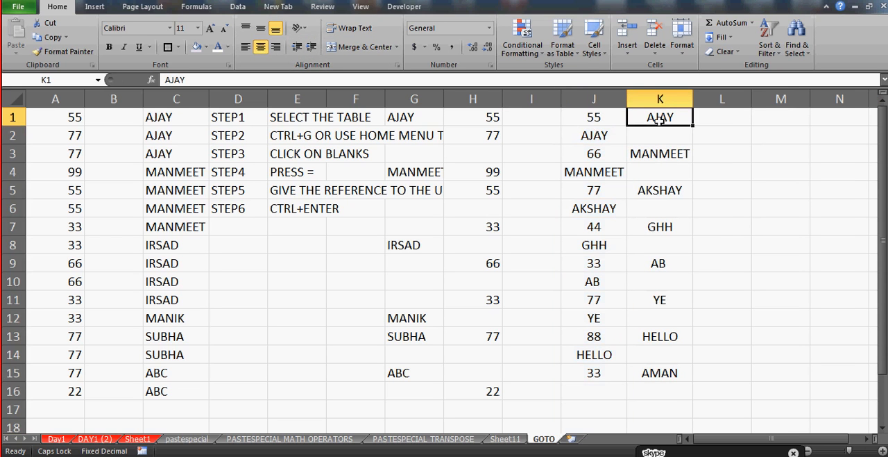
key("Down")
left_click(660, 119)
key("Down")
key("Down")
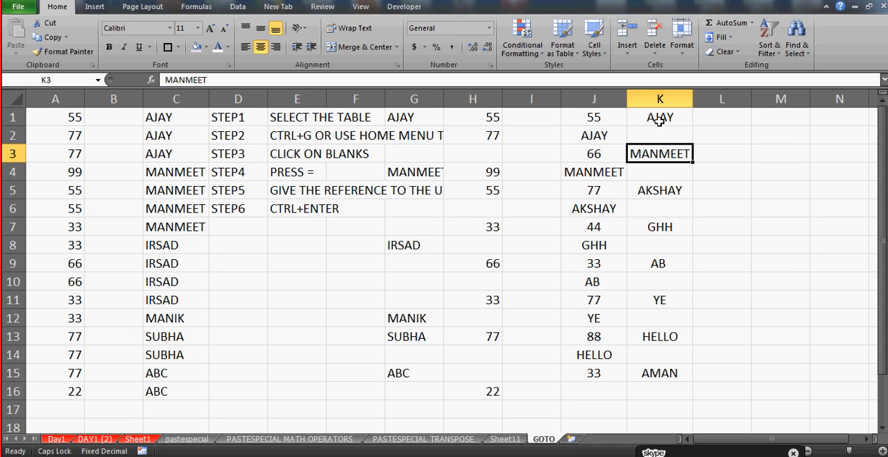
Copy the range J1:K15 and paste it as values only, starting at N1
left_click(604, 119)
key("shift+Right")
key("ctrl+shift+Down")
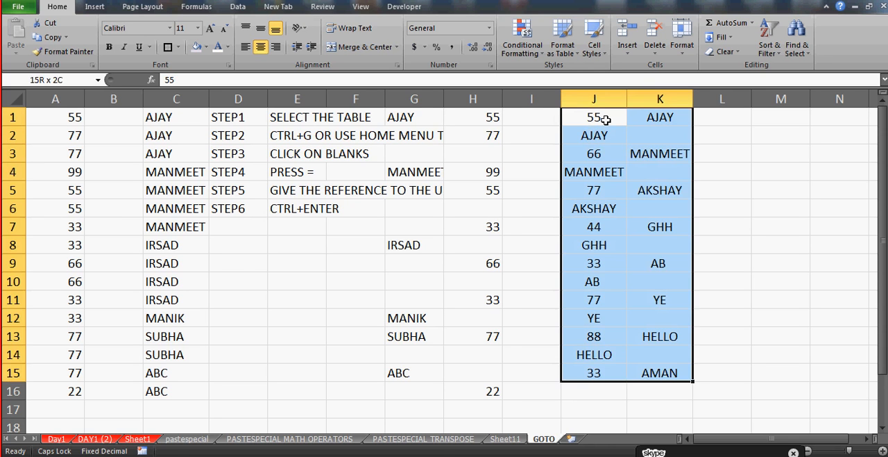
key("ctrl+c")
key("Right")
key("Right")
key("Right")
key("Right")
key("Right")
key("Right")
key("Right")
key("Right")
key("Right")
key("Right")
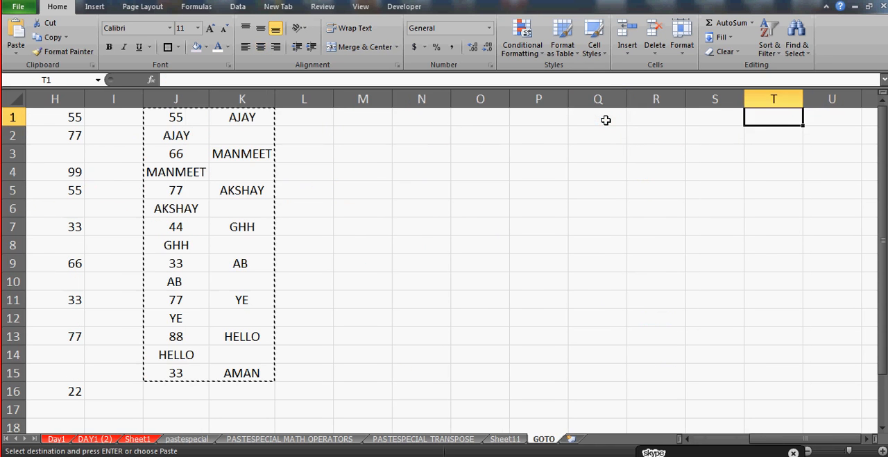
key("Left")
key("Left")
key("Left")
key("Left")
key("Left")
key("Left")
key("ctrl+alt+v")
key("v")
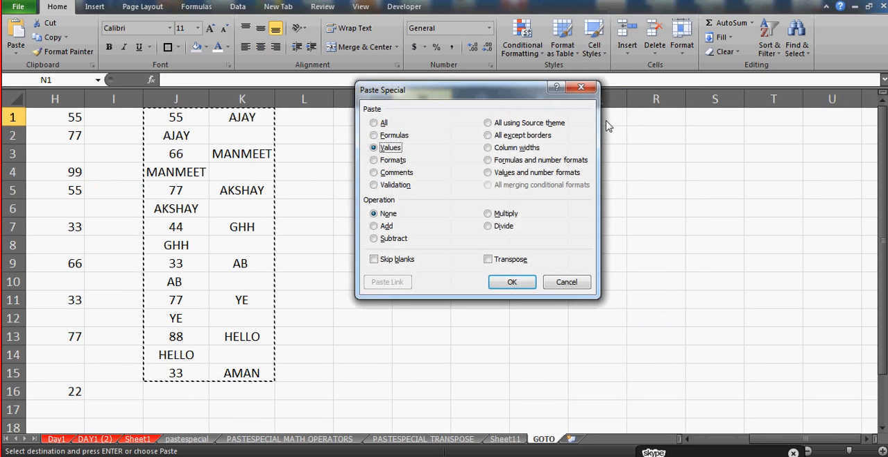
key("Return")
Clear the names from cells N2, N4, N6, N8 and N10 of the pasted copy
key("Down")
key("Delete")
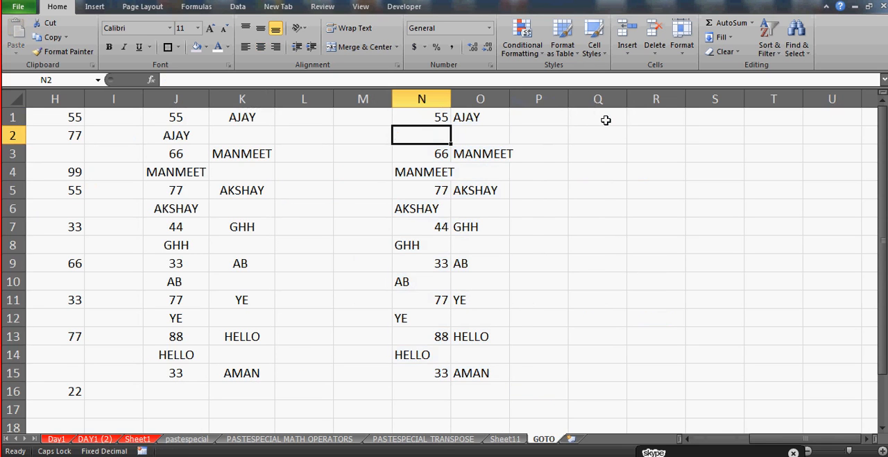
key("Down")
key("Down")
key("Delete")
key("Down")
key("Down")
key("Delete")
key("Down")
key("Down")
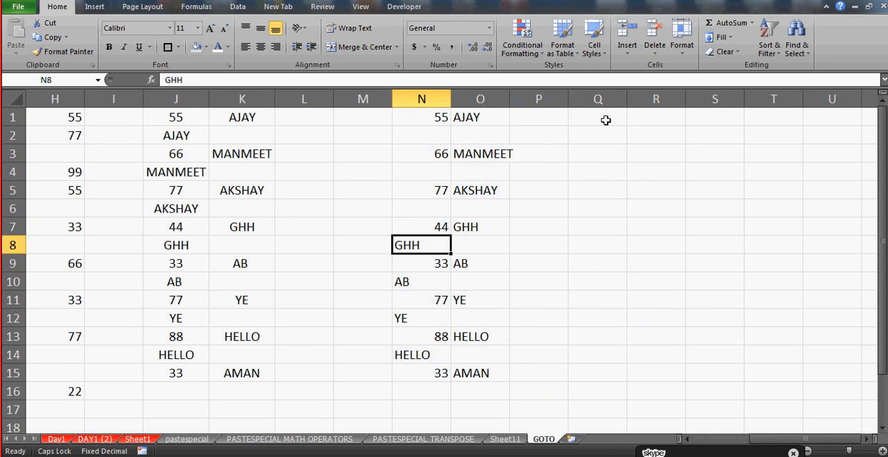
key("Down")
key("Up")
key("Delete")
Clear the contents of cells N12, N13 and N15
key("Down")
key("Down")
key("Delete")
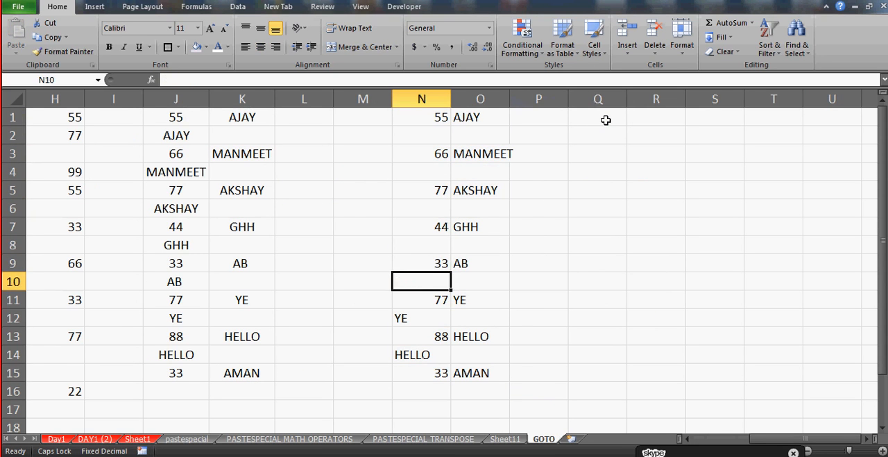
key("Down")
key("Down")
key("Delete")
key("Down")
key("Down")
key("Up")
key("Delete")
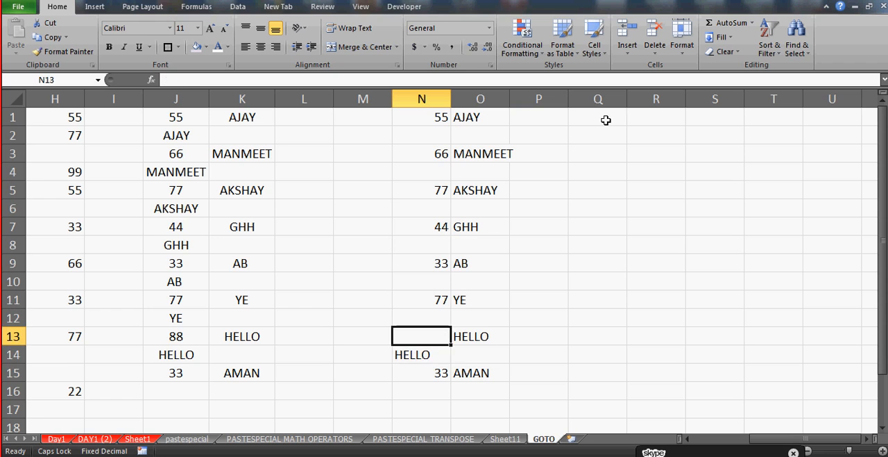
key("Down")
key("Down")
key("Delete")
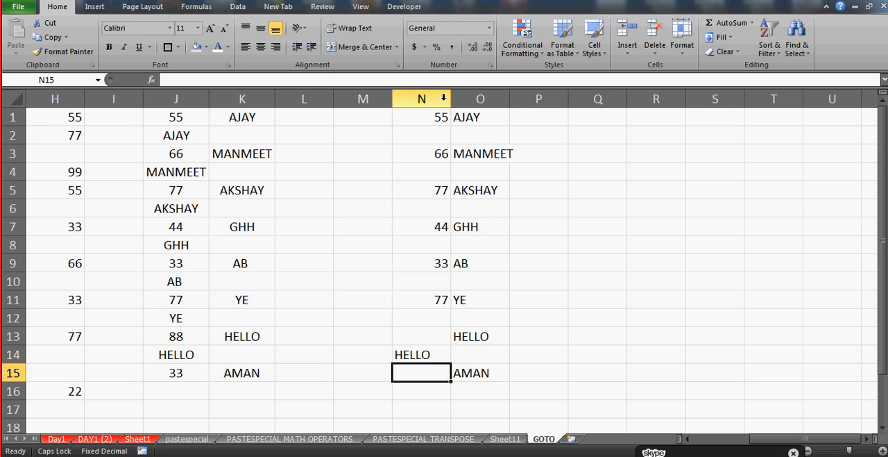
Center the contents of columns N and O horizontally
left_click_drag(421, 99, 486, 98)
left_click(260, 46)
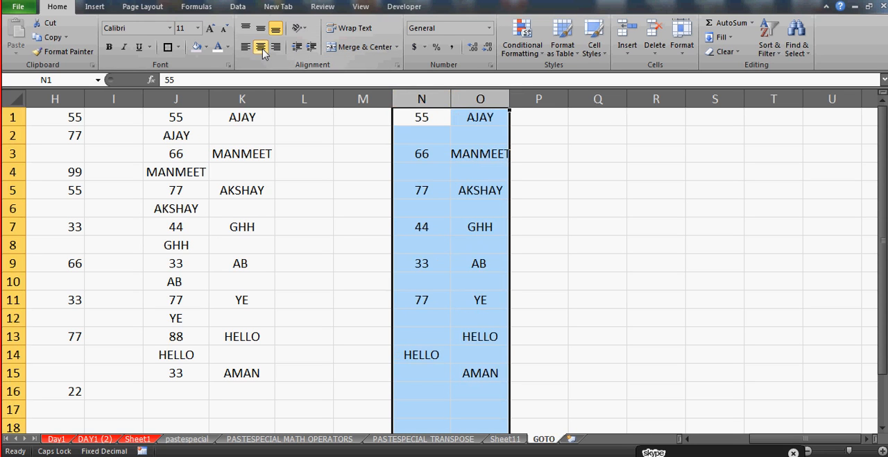
left_click(433, 131)
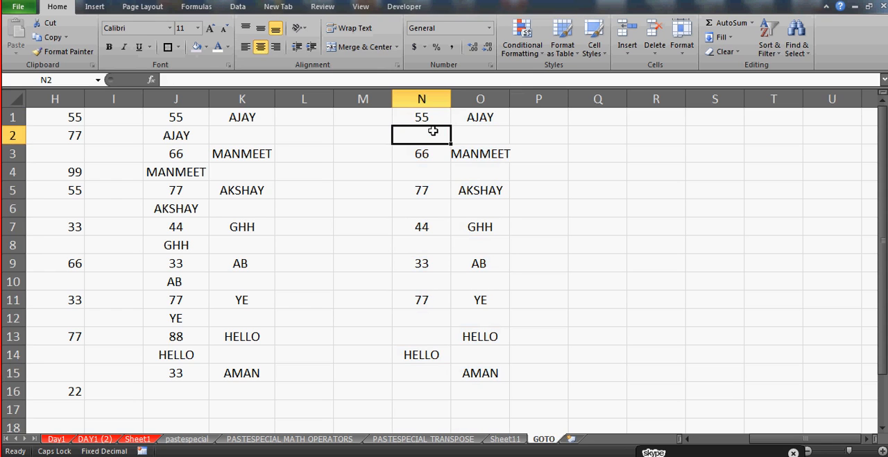
Select only the blank cells within N1:N15 using the Blanks option of Go To Special
left_click(428, 116)
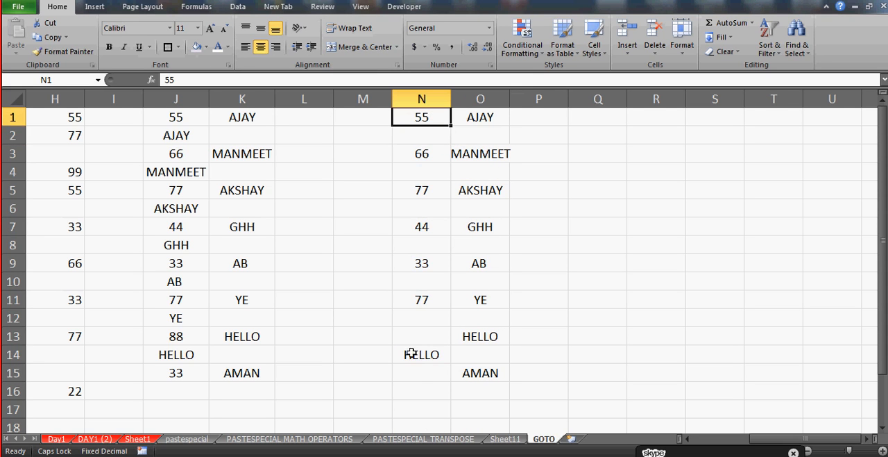
left_click(422, 376, "shift")
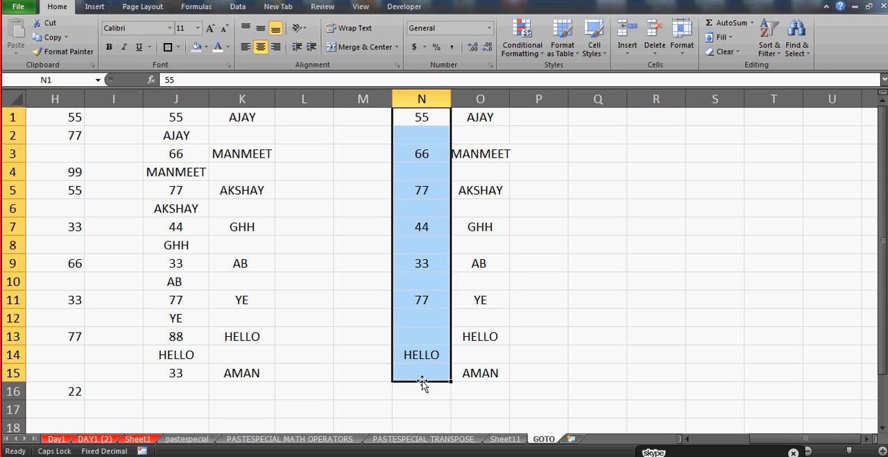
key("ctrl+g")
key("alt+s")
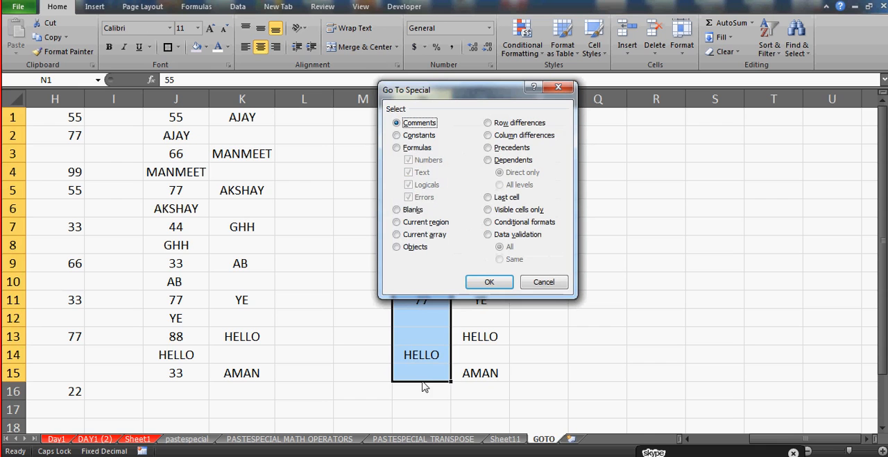
left_click(411, 210)
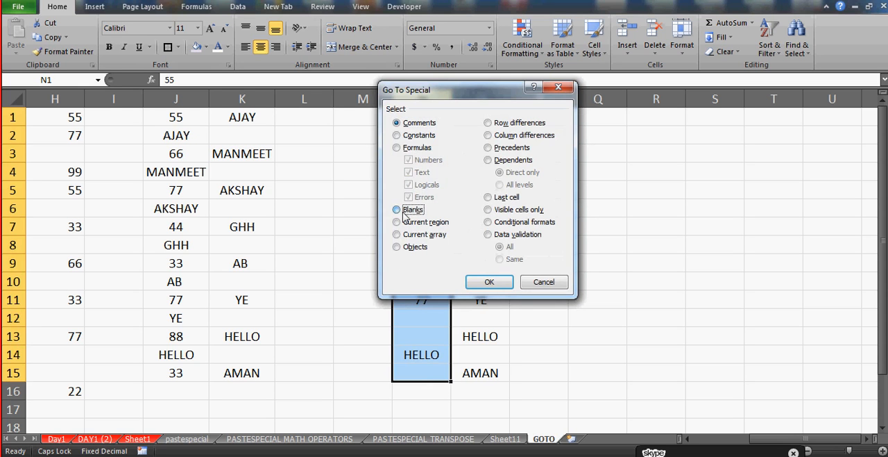
left_click(491, 280)
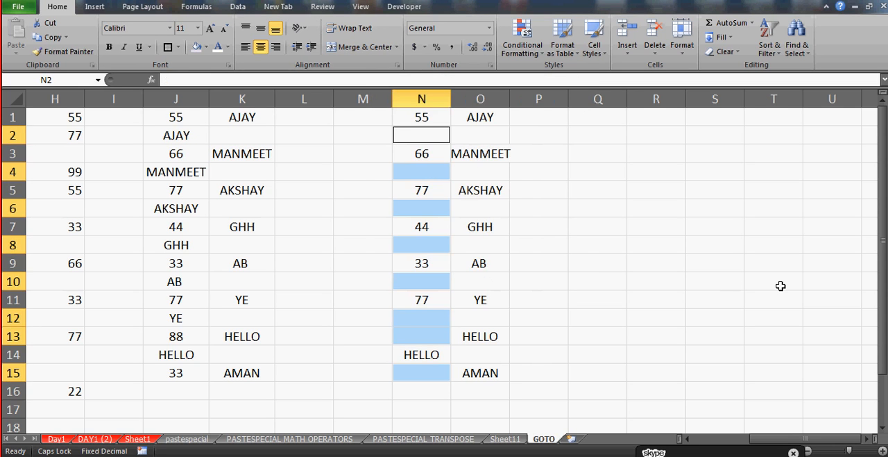
Try to fill all selected blanks in column N with a formula made of the unquoted name from O1, and clear the entries
type("=")
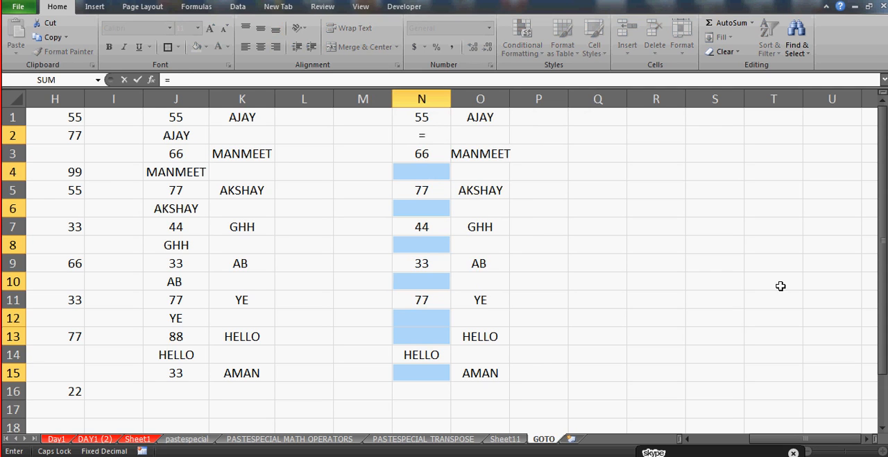
type("AJAY")
key("ctrl+Return")
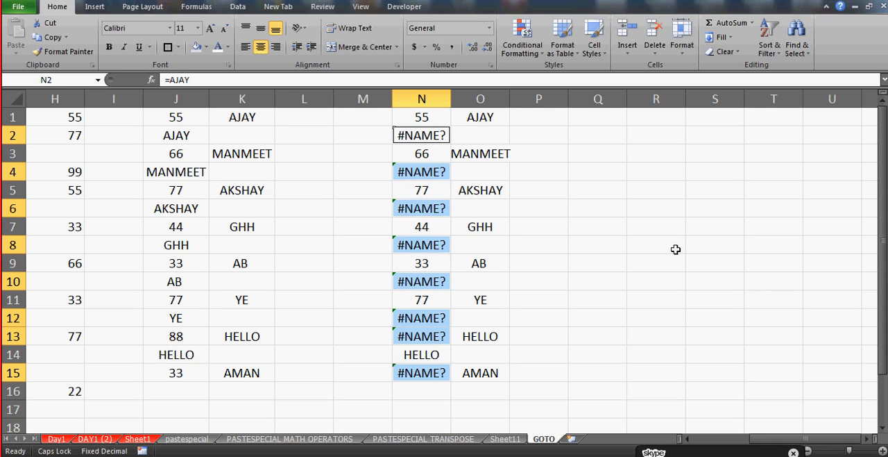
key("Delete")
Fill all selected blanks in column N at once with a formula giving the name from O1 as quoted text
type("=")
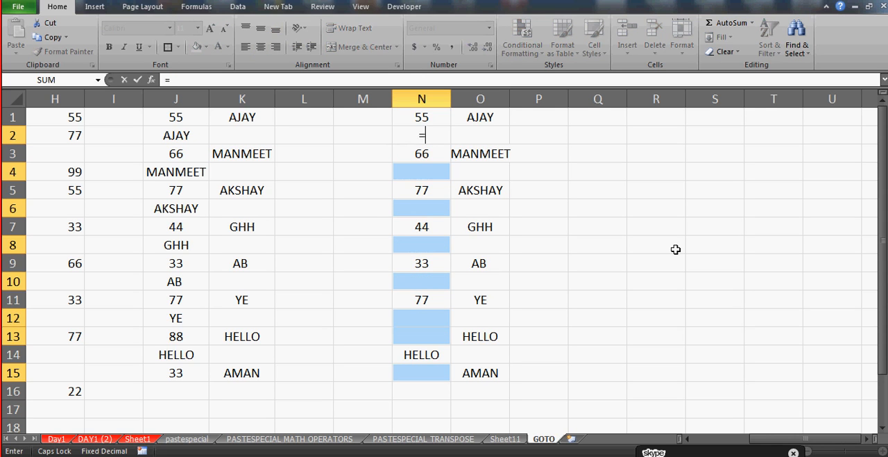
type("\"AJAY\"")
key("ctrl+Return")
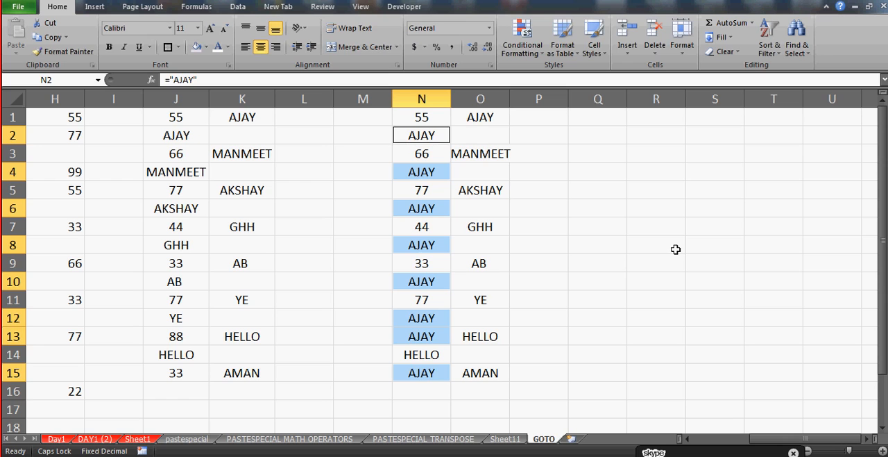
left_click(616, 172)
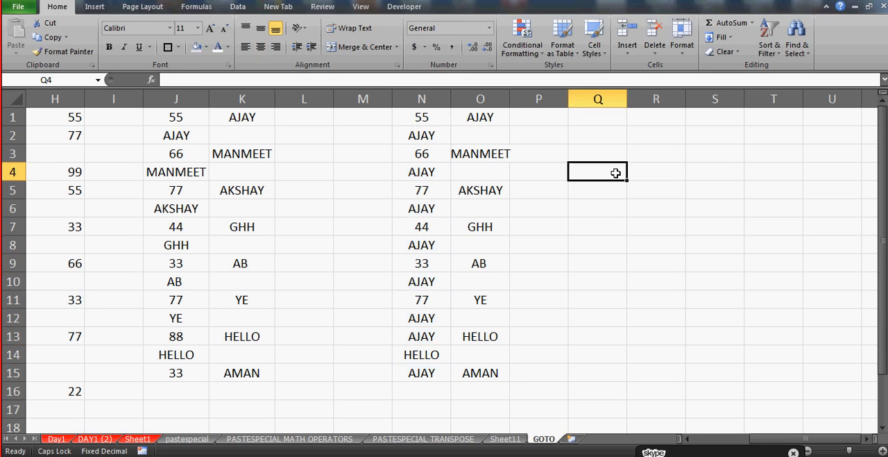
Examine the formula in N2 and compare it with the entries in O1 through O3
left_click(422, 135)
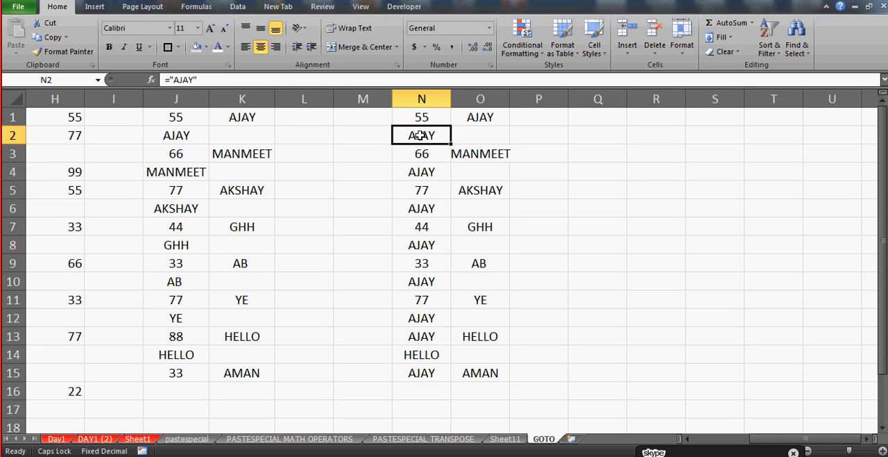
left_click(490, 116)
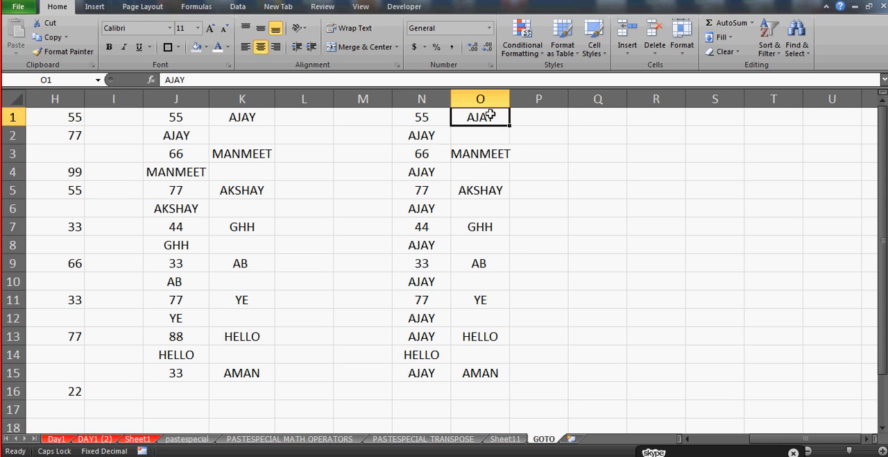
key("Down")
key("Down")
key("Down")
key("Down")
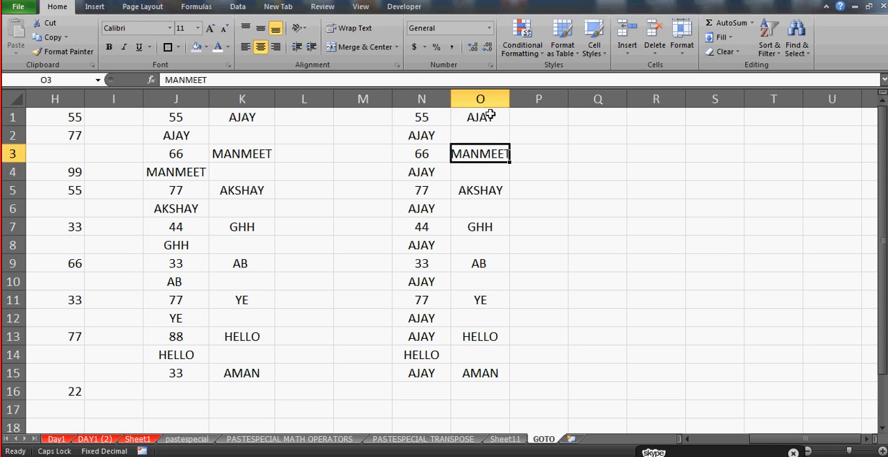
key("Up")
key("Up")
key("Up")
key("Up")
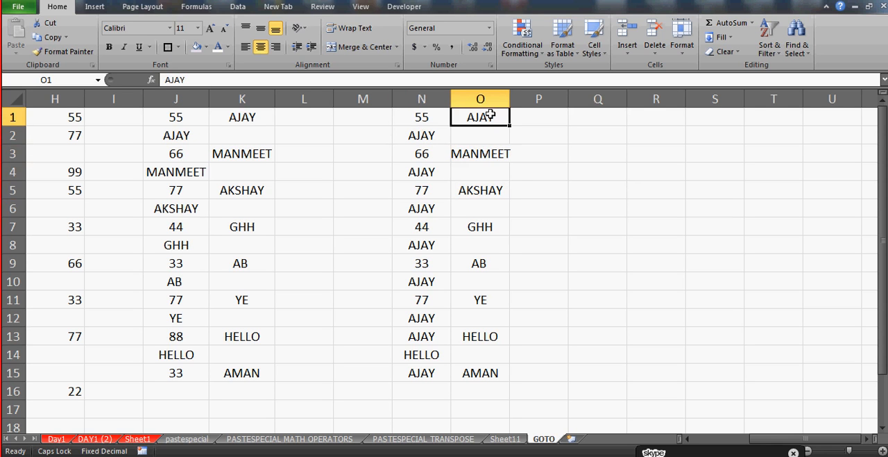
key("Right")
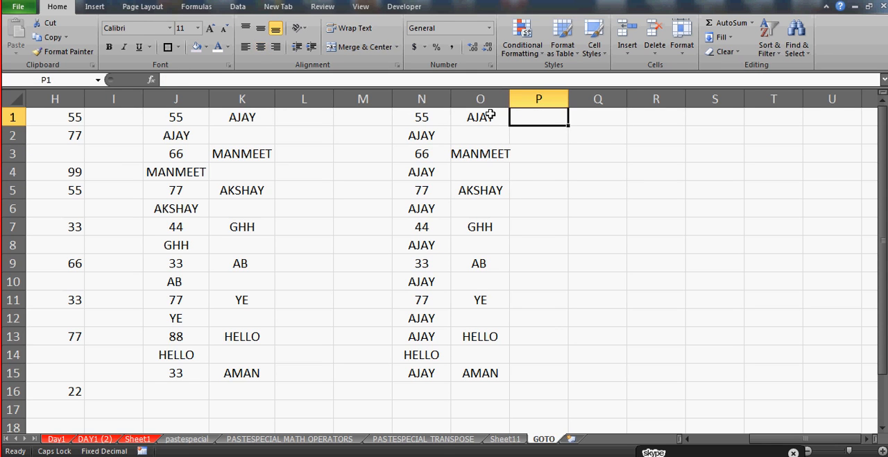
Copy the name in O1 and paste it into Q1
key("Left")
key("ctrl+c")
key("ctrl+Right")
key("ctrl+Left")
key("ctrl+Left")
key("ctrl+Left")
key("ctrl+Left")
key("ctrl+Left")
key("ctrl+Left")
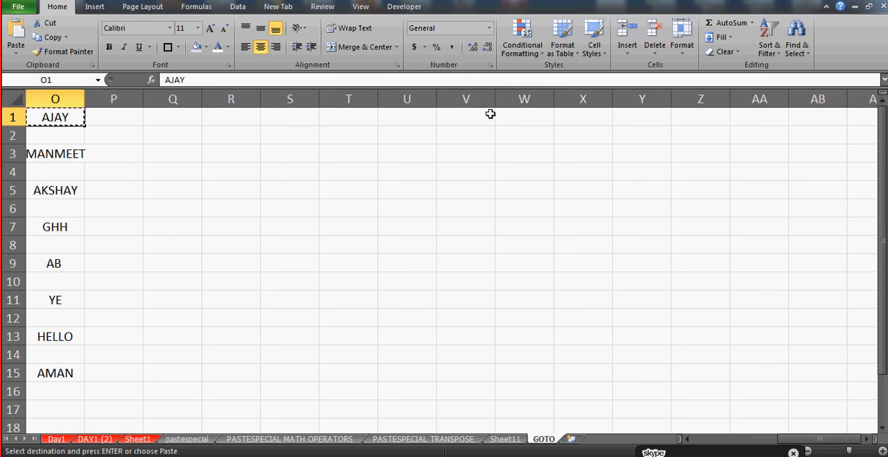
left_click(490, 113)
key("Right")
key("Right")
key("Right")
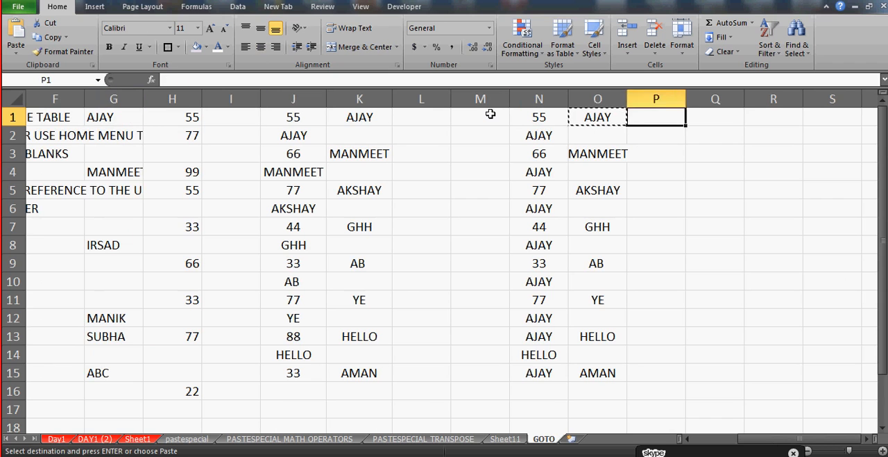
key("Right")
key("Right")
key("Left")
key("ctrl+v")
Paste the copied name into Q3, Q5 and Q7, leaving a blank cell between entries
key("Down")
key("Down")
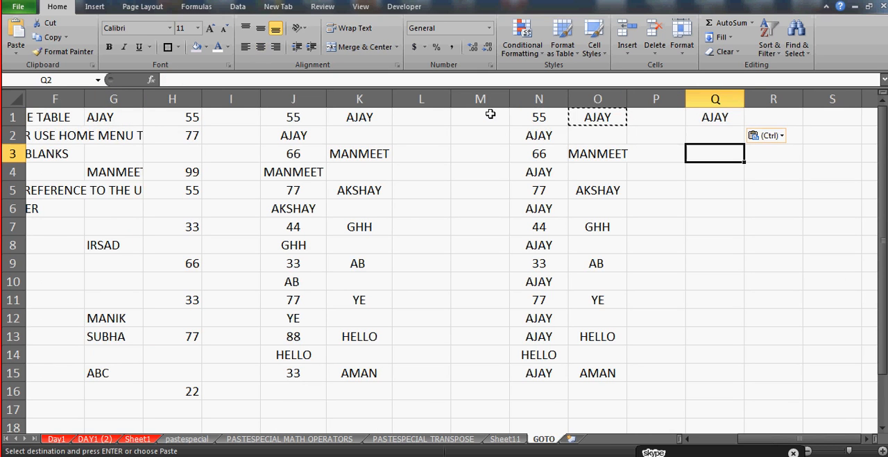
key("ctrl+v")
key("ctrl")
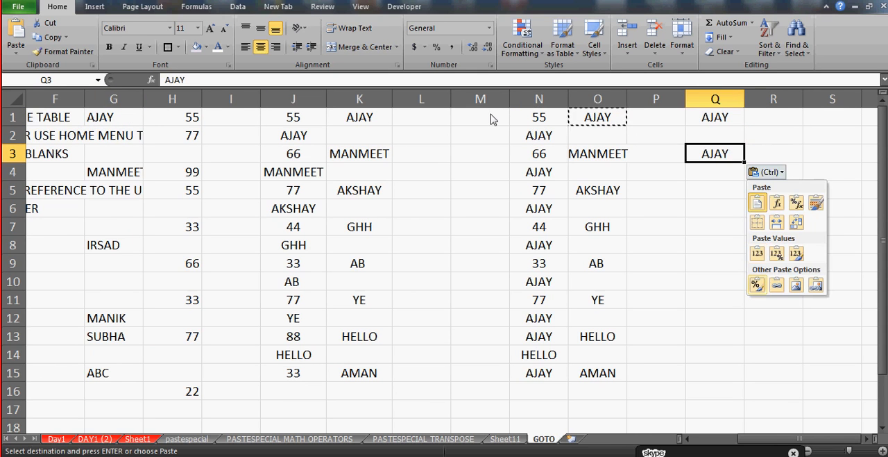
key("Escape")
key("Down")
key("Down")
key("ctrl+v")
key("Down")
key("Down")
key("Down")
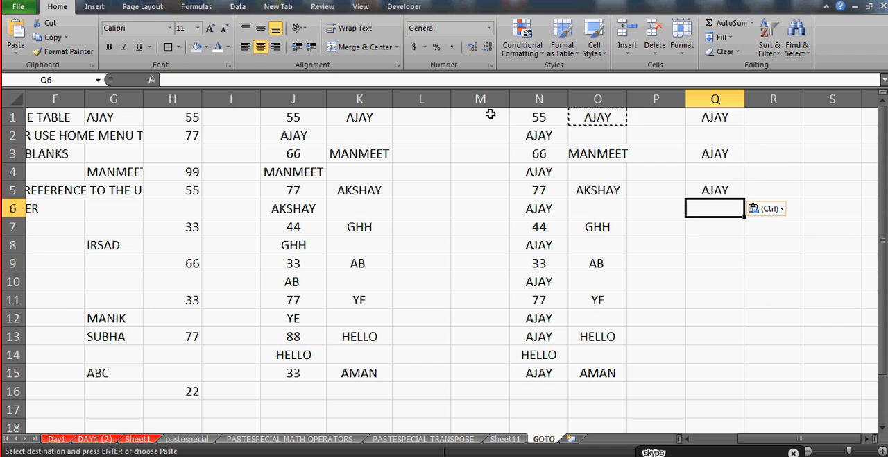
key("Up")
key("ctrl+v")
key("ctrl")
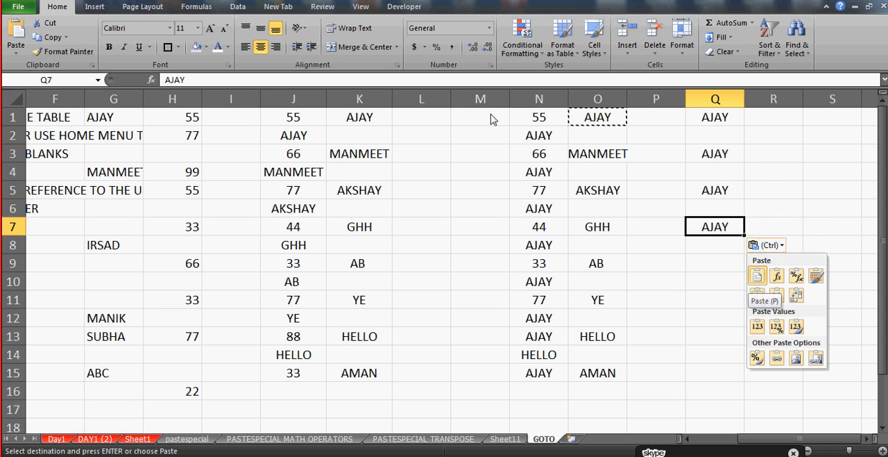
key("Escape")
Enter formulas in Q9 and Q11 that each reference the name two rows above
key("Down")
key("Down")
type("=")
key("Up")
key("Return")
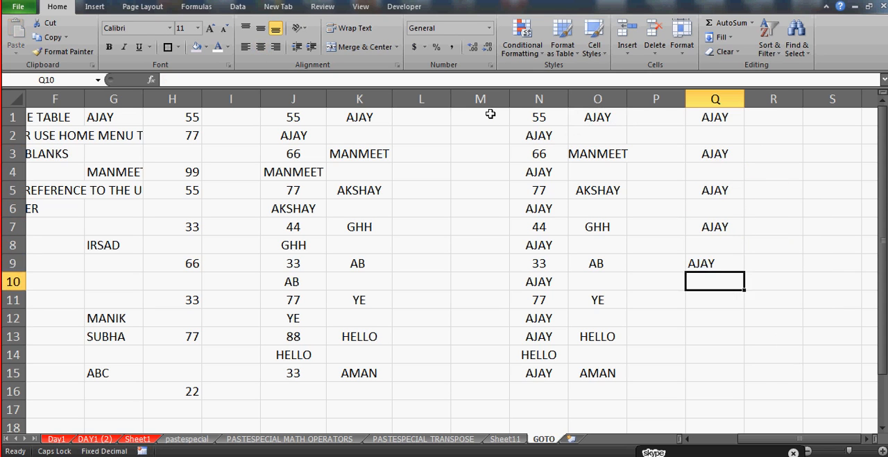
key("Down")
type("=")
key("Up")
key("Up")
key("Return")
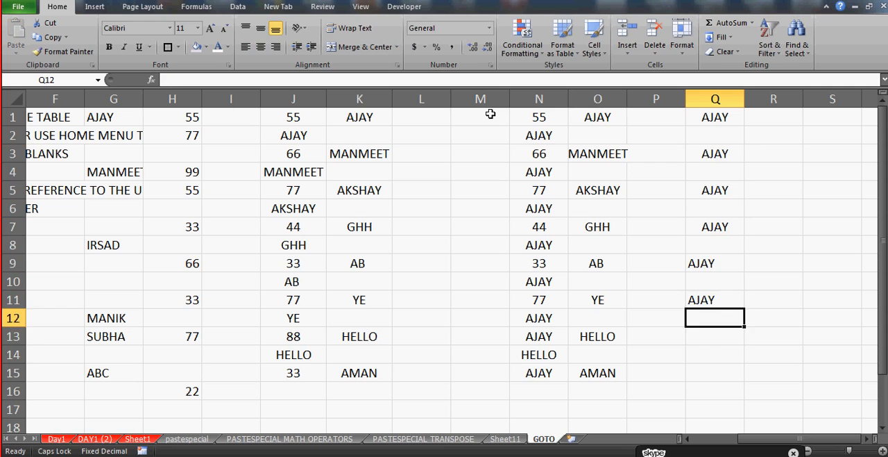
Enter formulas in Q13 and Q15 that each reference the name two rows above
key("Down")
key("Down")
key("Up")
type("=")
key("Up")
key("Return")
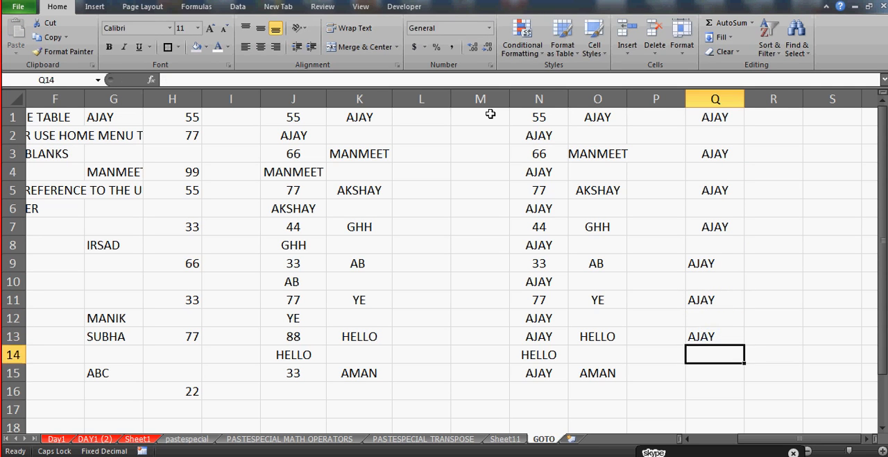
key("Down")
type("=")
key("Up")
key("Up")
key("Return")
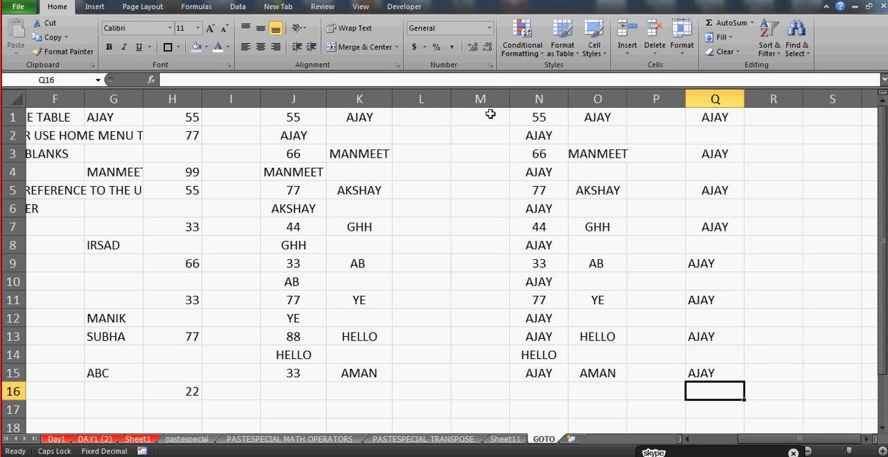
Remove the centre alignment from column Q
left_click(716, 97)
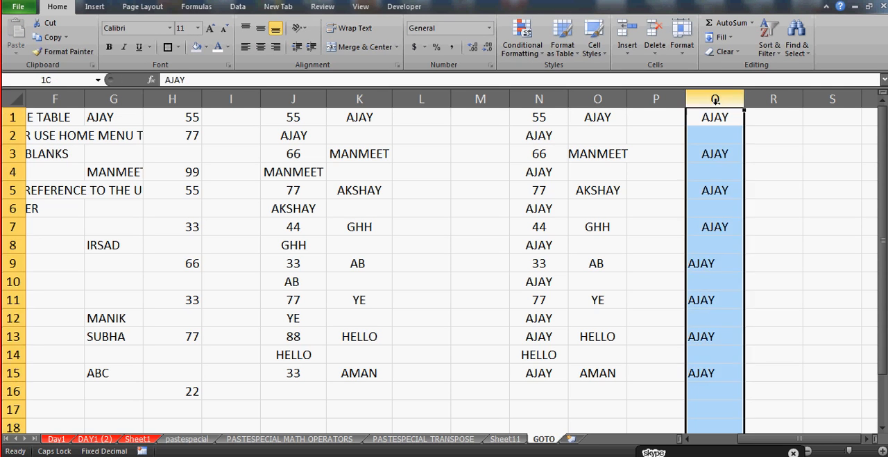
left_click(261, 46)
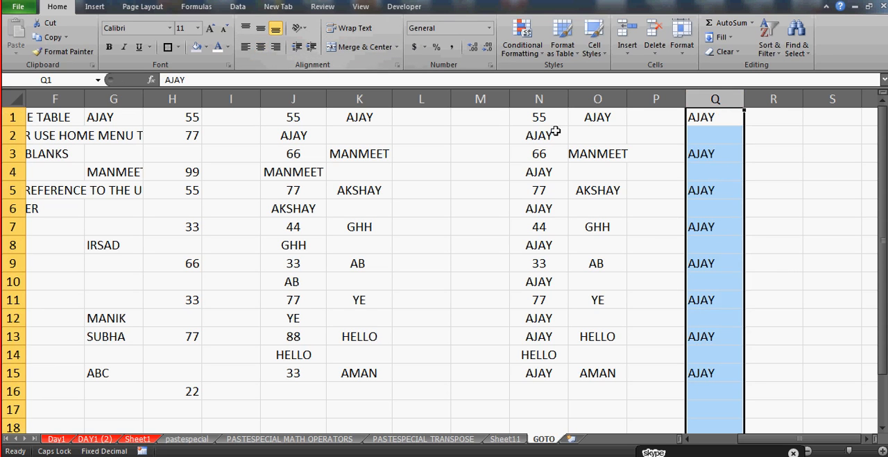
left_click(724, 117)
key("Down")
key("Up")
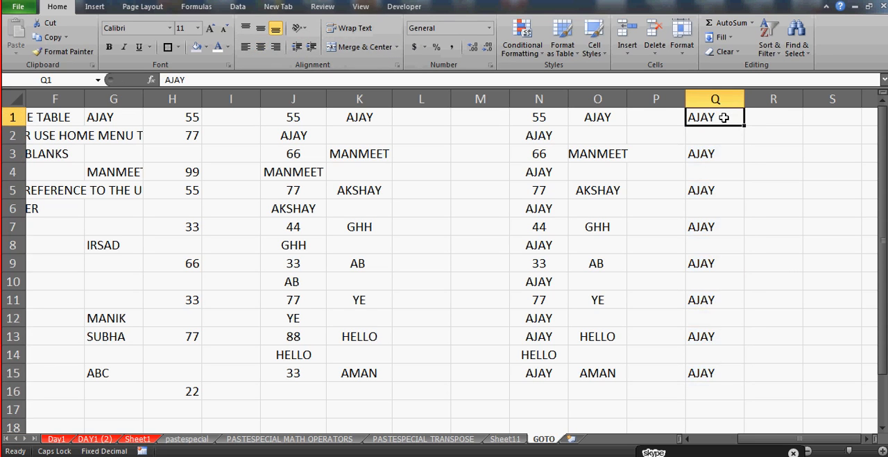
Select only the blank cells within O1:O15 using Go To Special with the Blanks option
key("ctrl+Left")
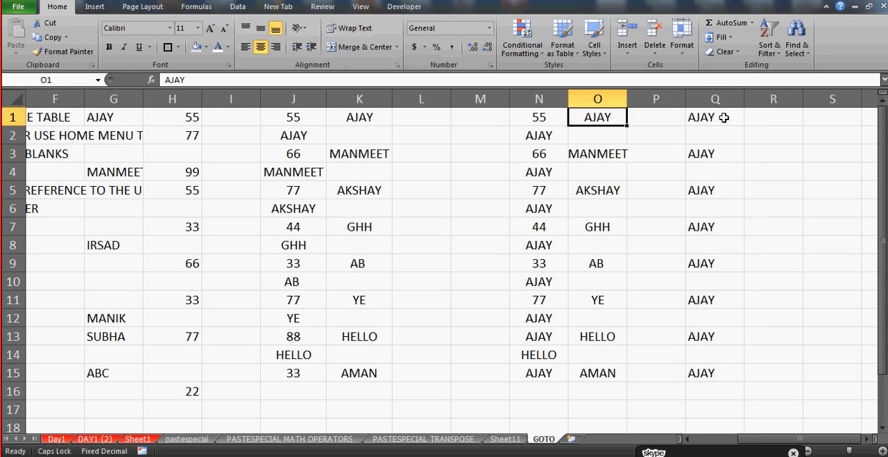
key("shift+Down")
key("shift+Down")
key("shift+Down")
key("shift+Down")
key("shift+Down")
key("shift+Down")
key("shift+Down")
key("shift+Down")
key("shift+Down")
key("shift+Down")
key("shift+Down")
key("shift+Down")
key("shift+Down")
key("shift+Down")
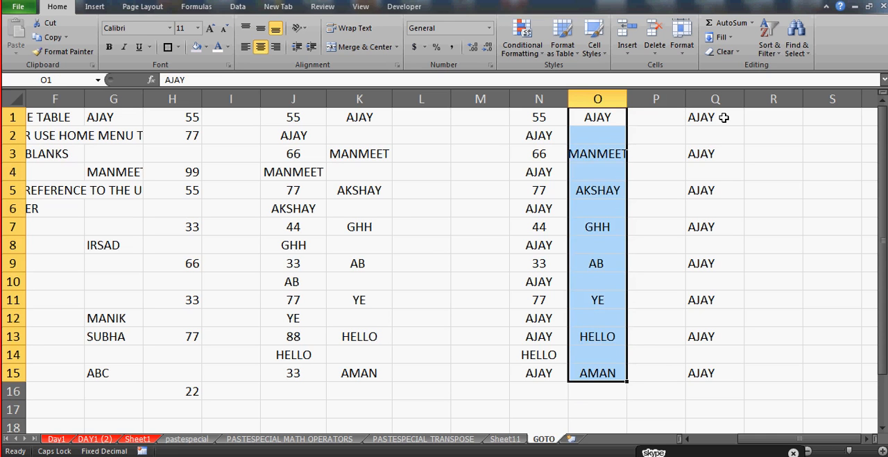
key("F5")
left_click(409, 259)
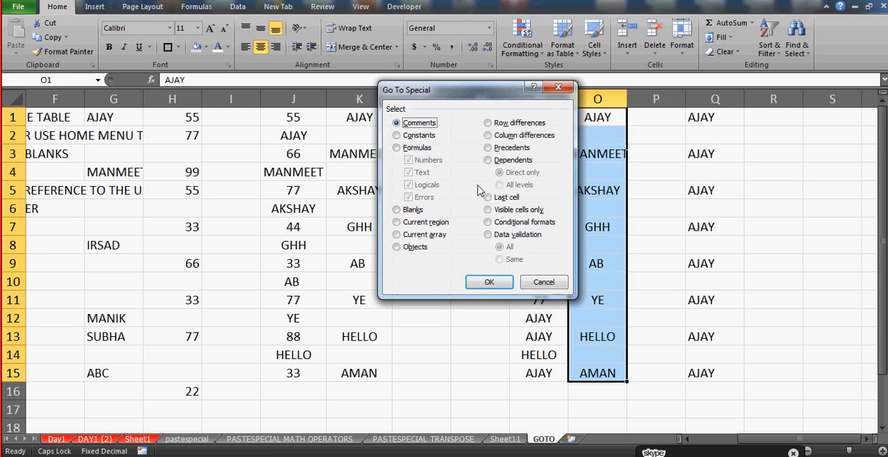
left_click(409, 211)
left_click(484, 281)
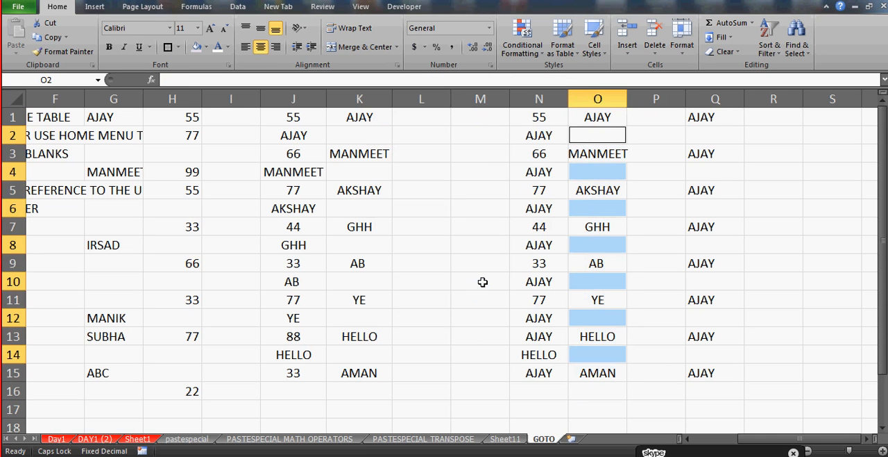
Fill all the selected blank cells in column O with a relative reference starting from =Q1
type("=")
left_click(692, 118)
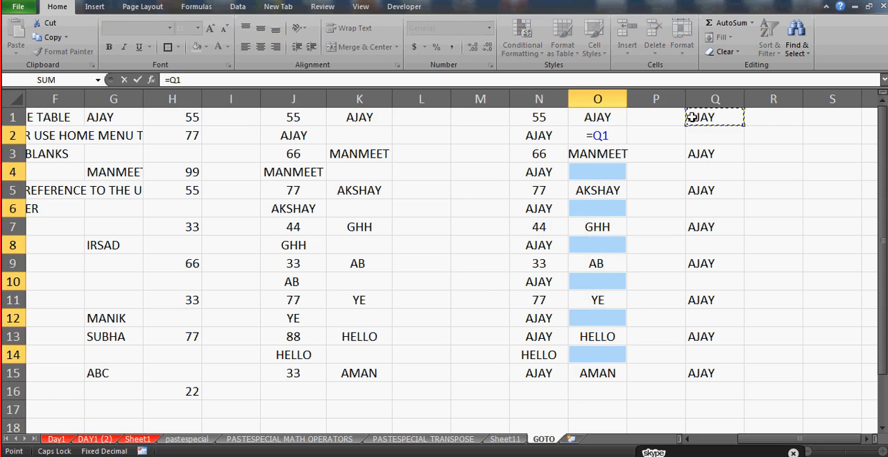
key("ctrl+Return")
key("Right")
key("Right")
key("Down")
key("Down")
key("Down")
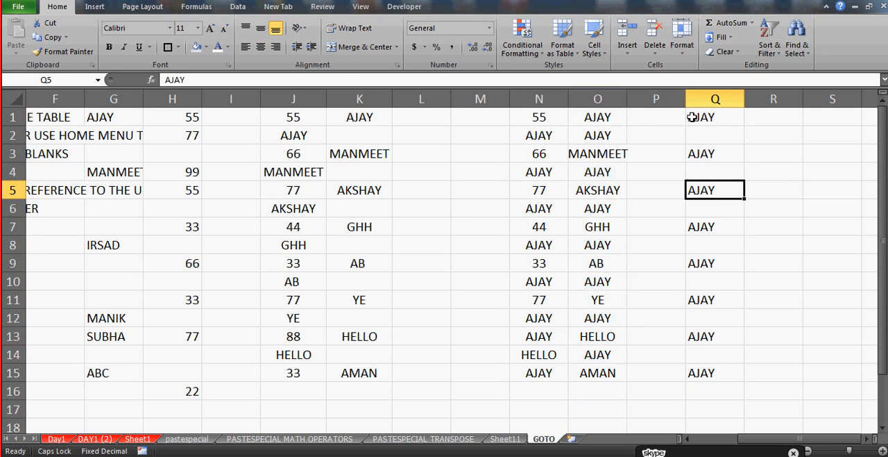
Undo the blank-cell fill in column O and the alignment change in column Q
key("ctrl+z")
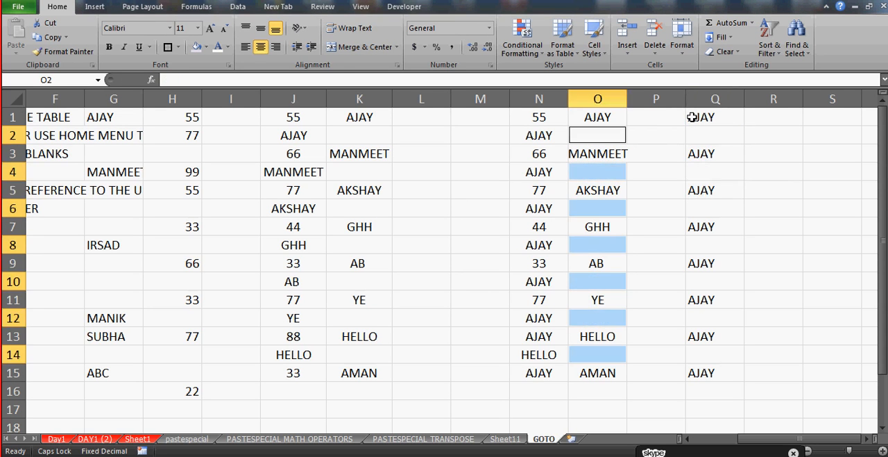
key("ctrl+z")
key("Left")
key("Left")
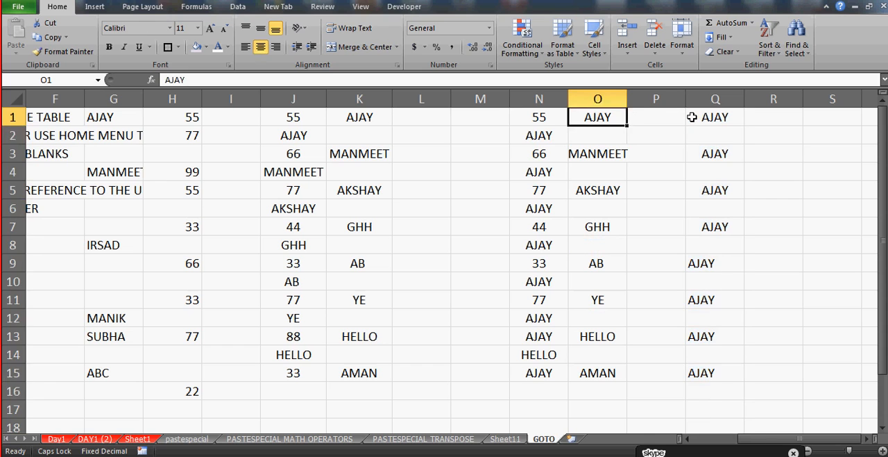
Examine the fixed-text entries in column N from N2 to N12, returning to the start of the sheet
key("Left")
key("Down")
key("shift+Down")
key("shift+Down")
key("shift+Up")
key("Down")
key("Up")
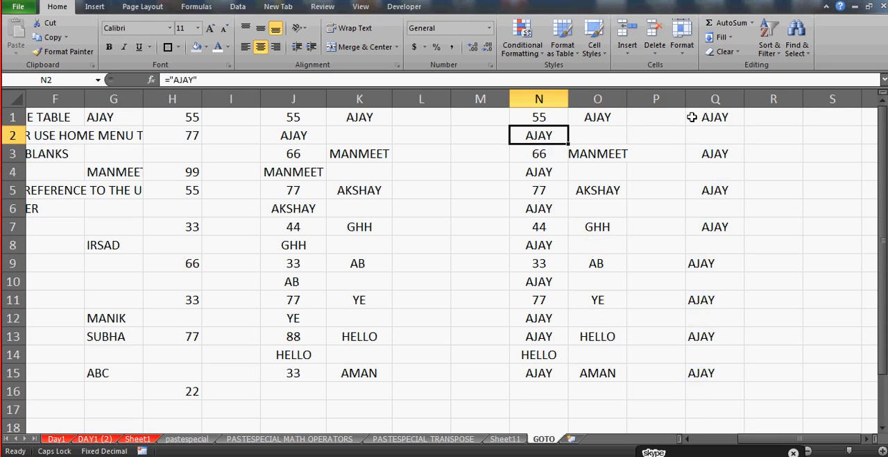
key("shift+Down")
key("shift+Down")
key("shift+Down")
key("shift+Down")
key("shift+Down")
key("shift+Down")
key("shift+Down")
key("shift+Down")
key("shift+Down")
key("shift+Down")
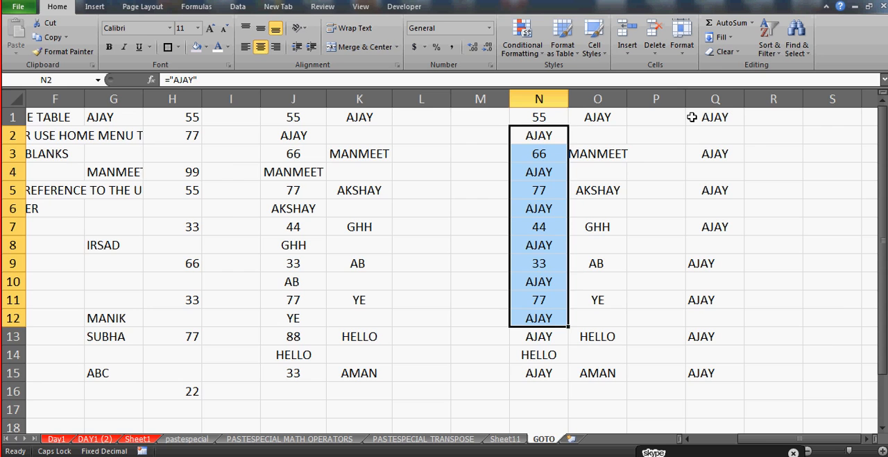
key("Up")
key("Left")
key("Left")
key("Left")
key("Left")
key("Left")
key("Left")
key("Left")
key("Left")
key("Left")
key("Left")
key("Left")
key("Left")
key("Left")
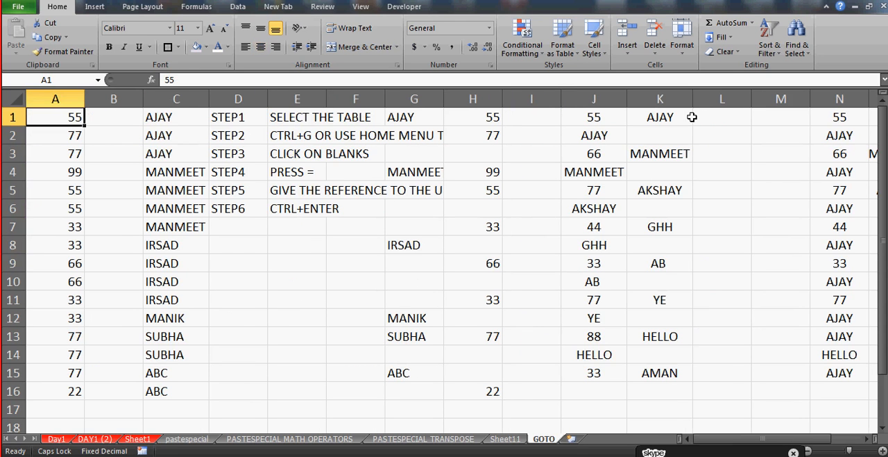
Add a new worksheet after GOTO and rename it GOTOVISIBLES
left_click(571, 440)
double_click(575, 439)
type("GOTO")
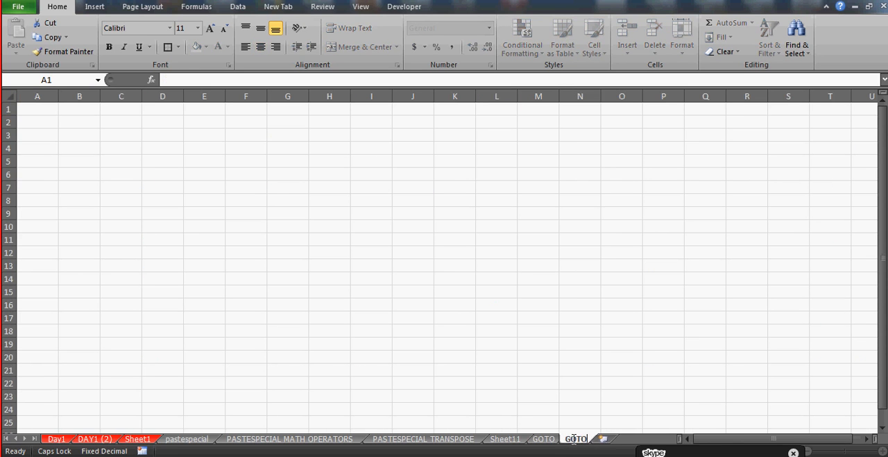
type("VISIL")
type("LES")
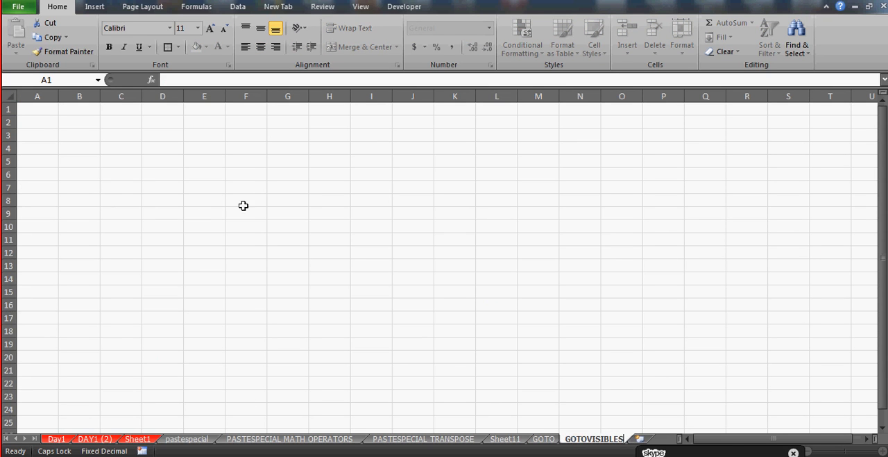
left_click(206, 212)
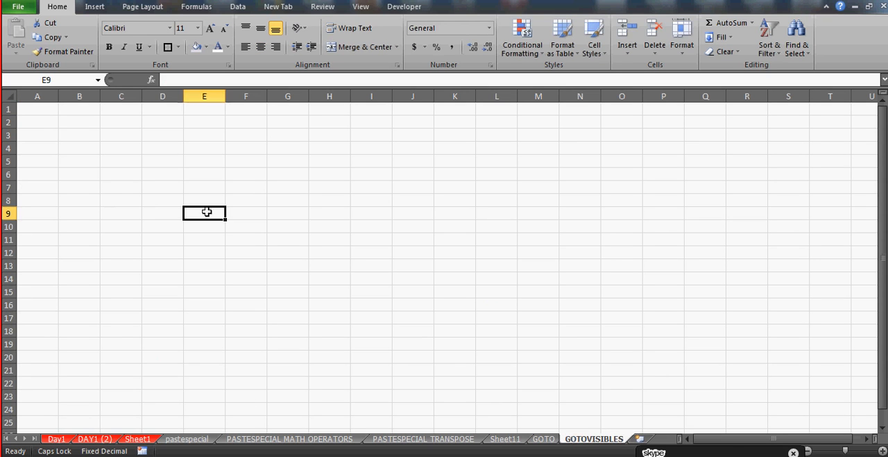
Enter the numbers 55, 66, 77, 44 and 33 in cells A1 to A5
left_click(882, 451)
left_click(883, 452)
left_click(48, 98)
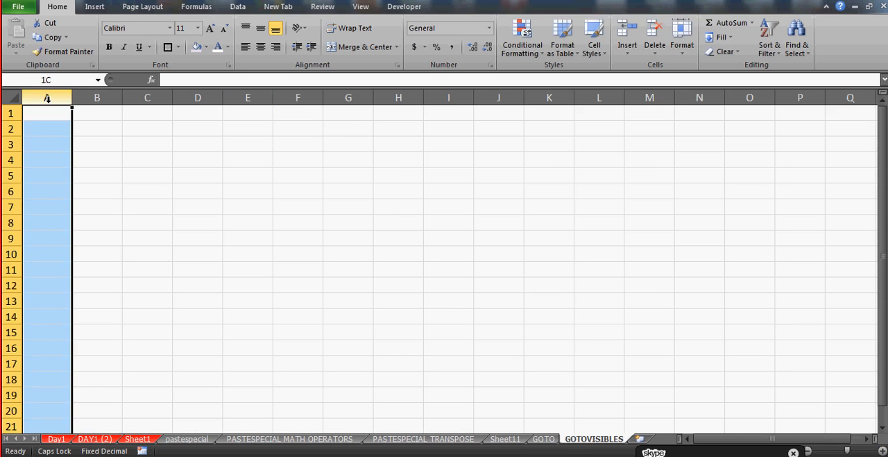
key("Up")
key("Down")
key("Up")
type("55")
key("Return")
type("66")
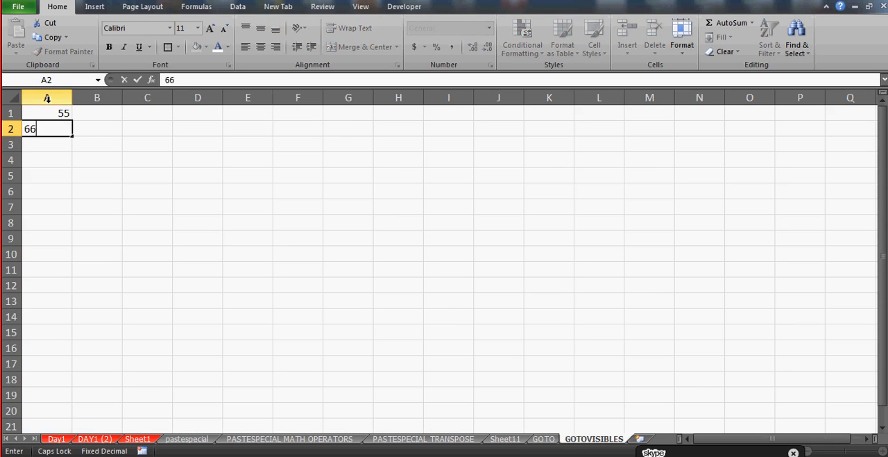
key("Return")
type("77")
key("Return")
type("44")
key("Return")
type("33")
key("Return")
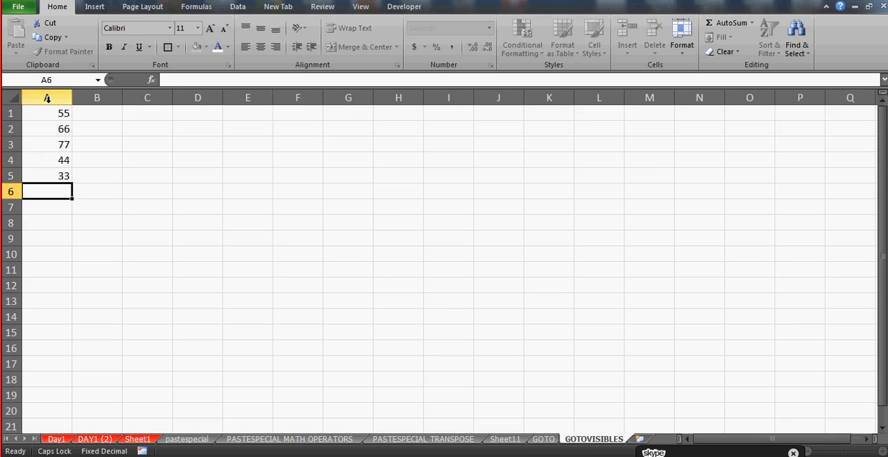
Continue the list in A6 to A10 with 55, 33, 66, 77 and 78
type("55")
key("Return")
type("33")
key("Return")
type("66")
key("Return")
type("77")
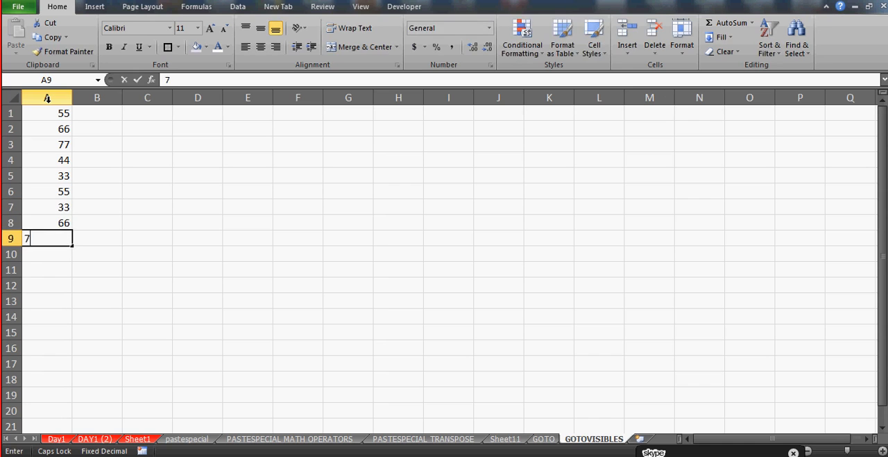
key("Return")
type("78")
key("Up")
key("Up")
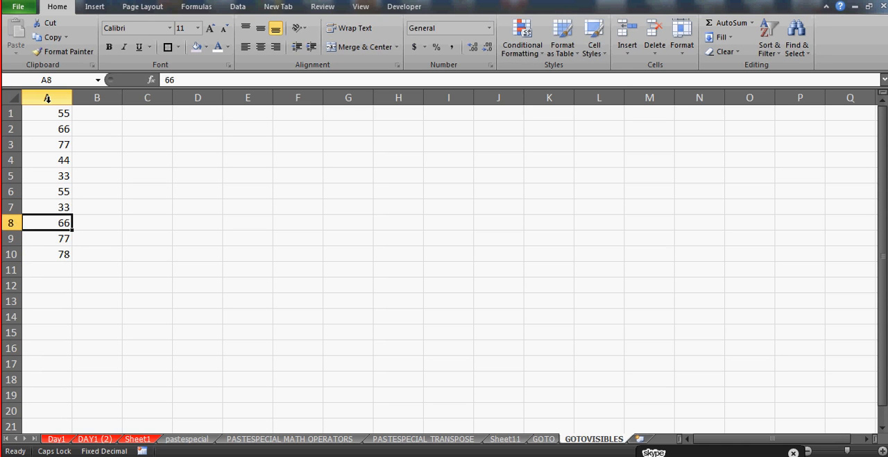
Hide rows 3 to 5 of the number list
left_click_drag(2, 137, 12, 180)
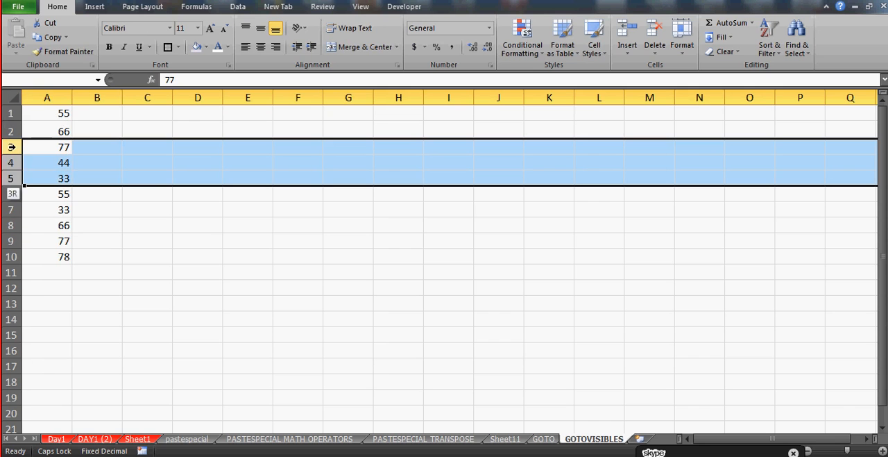
right_click(13, 161)
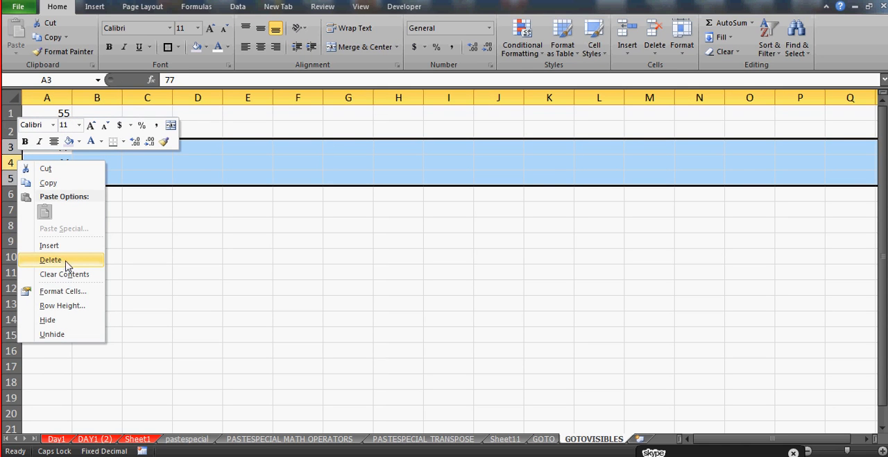
left_click(55, 321)
left_click(111, 268)
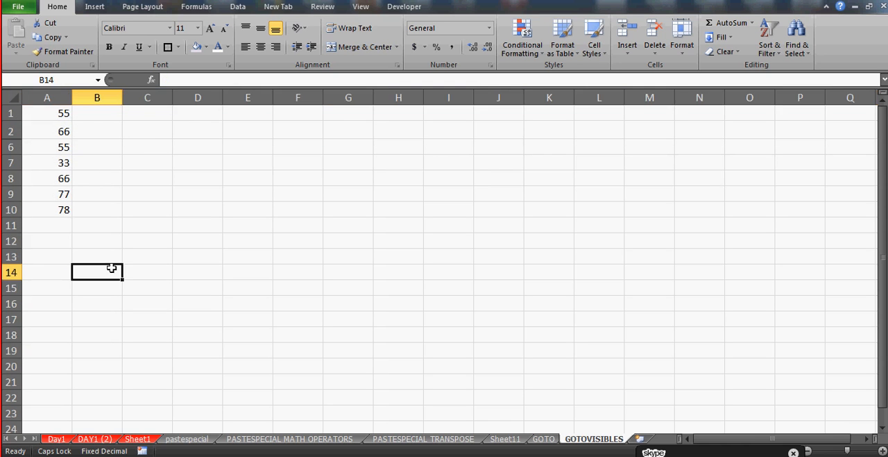
Hide rows 8 and 9 of the number list
left_click_drag(4, 179, 5, 193)
right_click(14, 186)
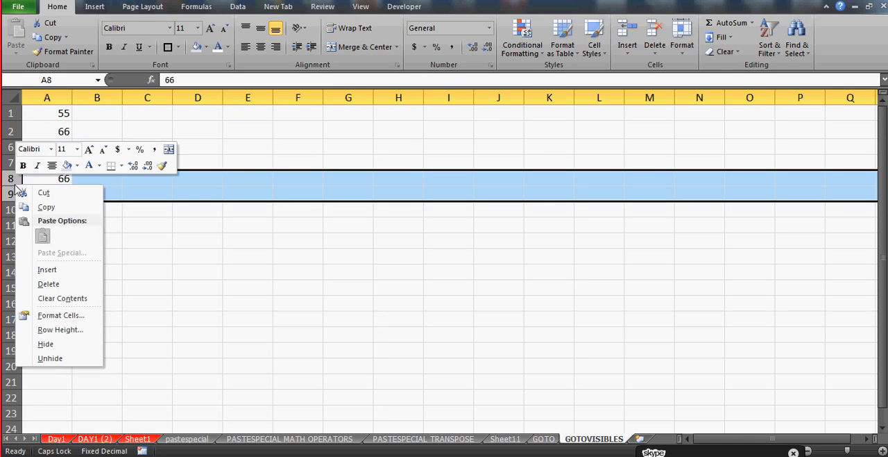
left_click(46, 344)
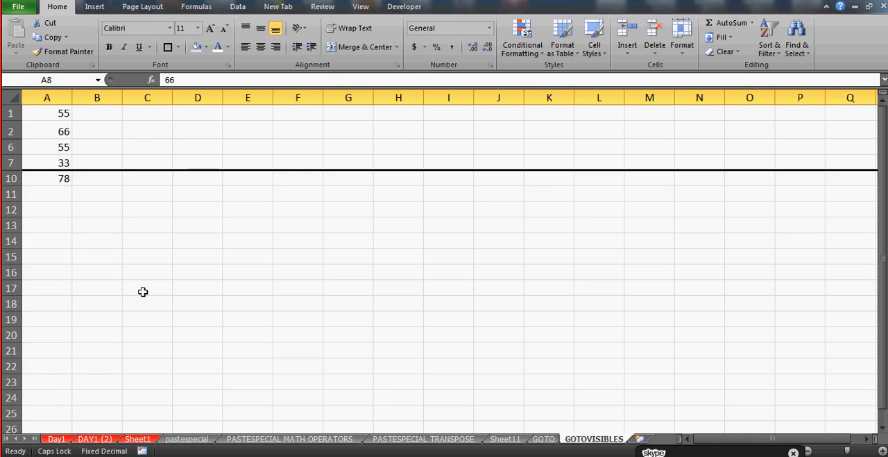
left_click(147, 207)
Copy the range A1:A10 with its hidden rows and paste it starting at A14
left_click(48, 112)
key("ctrl+shift+Down")
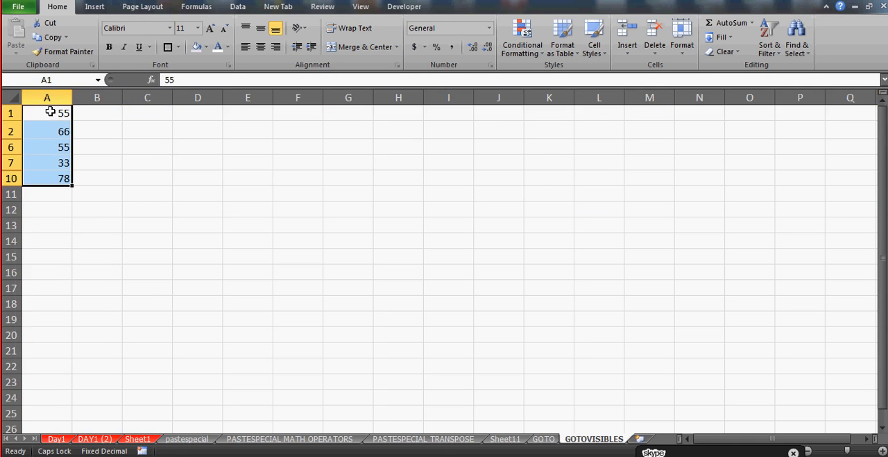
key("ctrl+c")
left_click(47, 243)
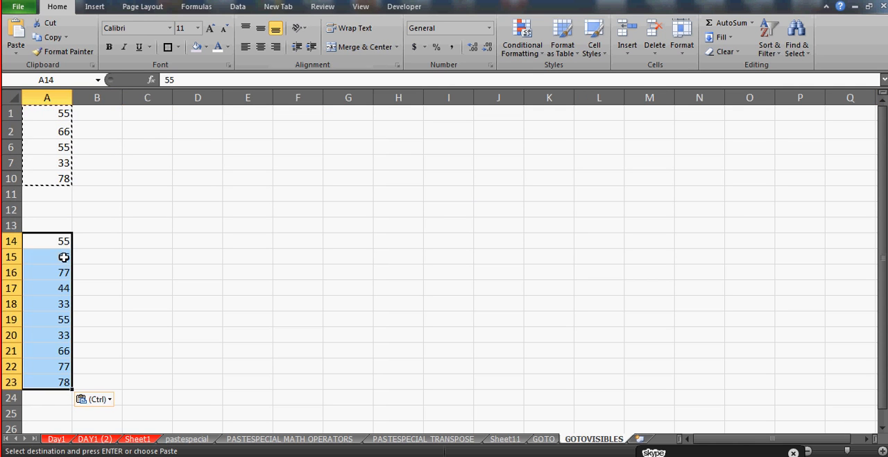
key("ctrl+v")
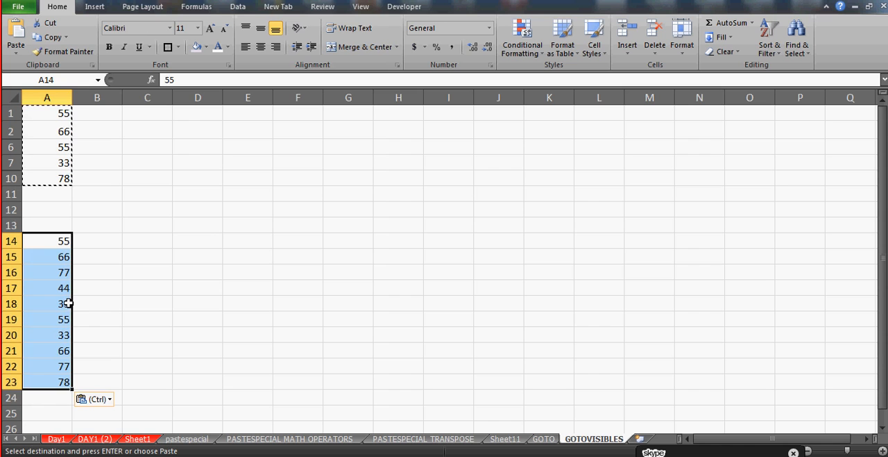
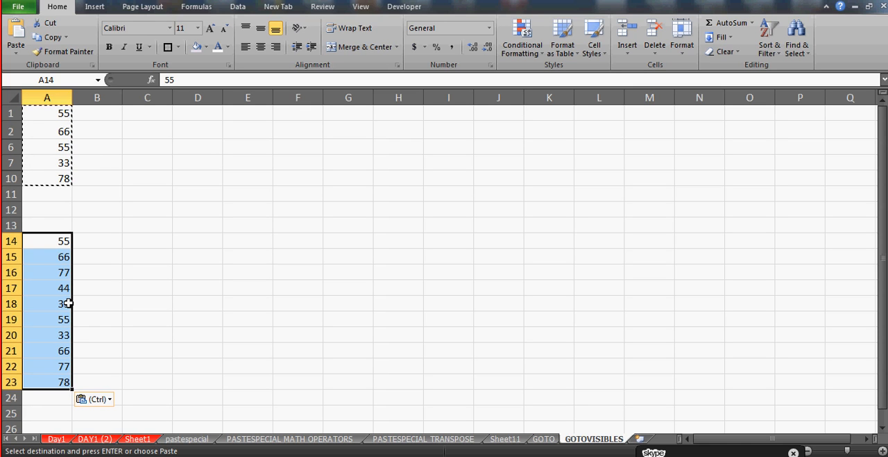
Clear the pasted numbers in A14:A23 and select only the visible cells of A1:A10 with Go To Special
key("Delete")
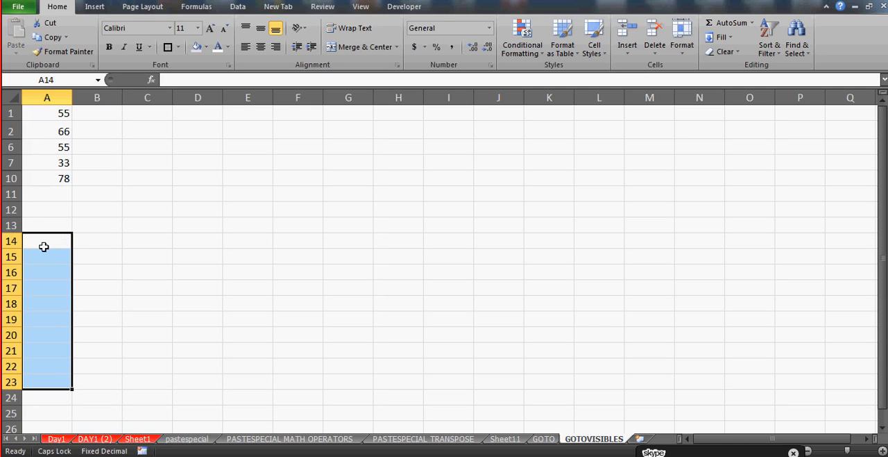
left_click(67, 114)
key("shift+Down")
key("shift+Down")
key("shift+Down")
key("shift+Down")
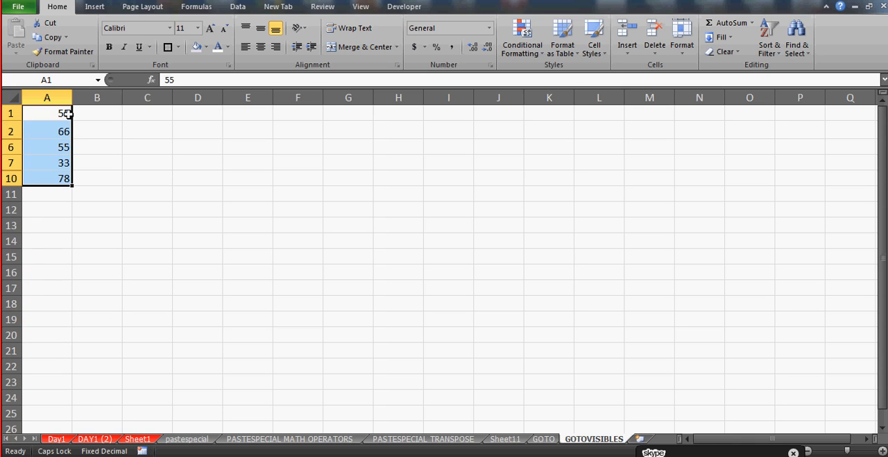
key("F5")
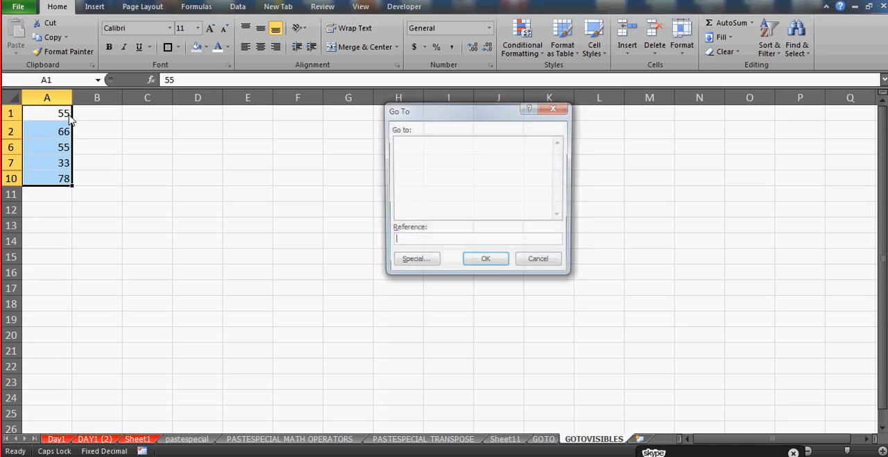
key("alt+s")
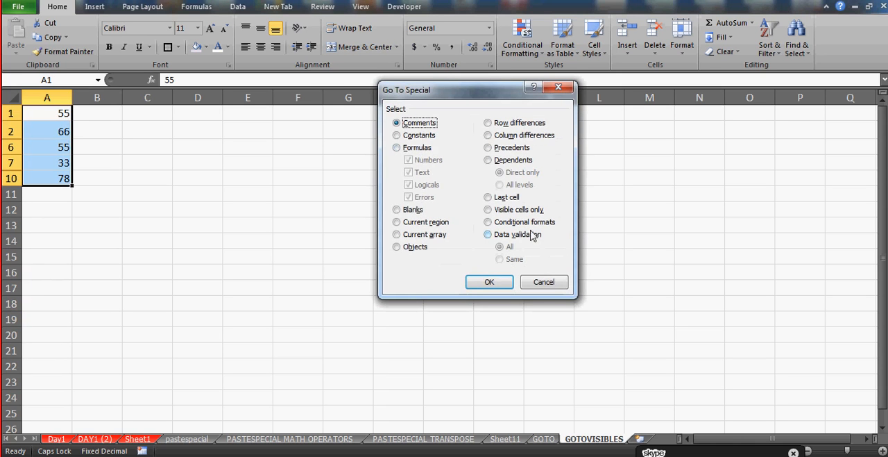
left_click(490, 210)
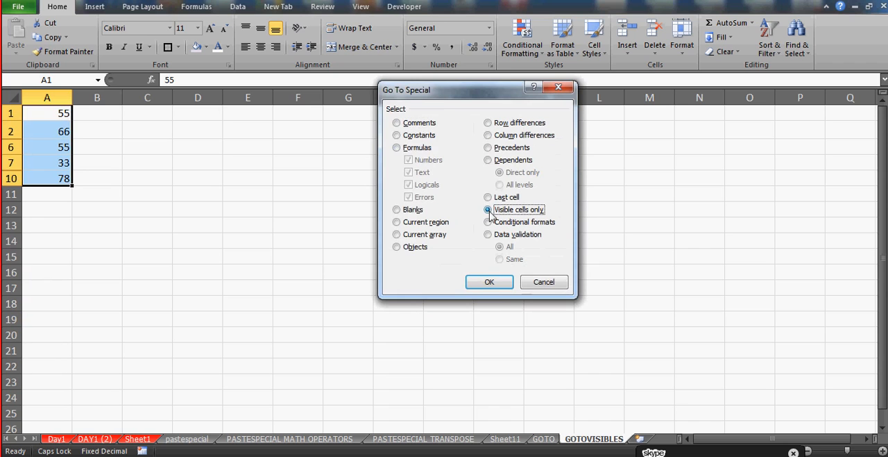
left_click(489, 282)
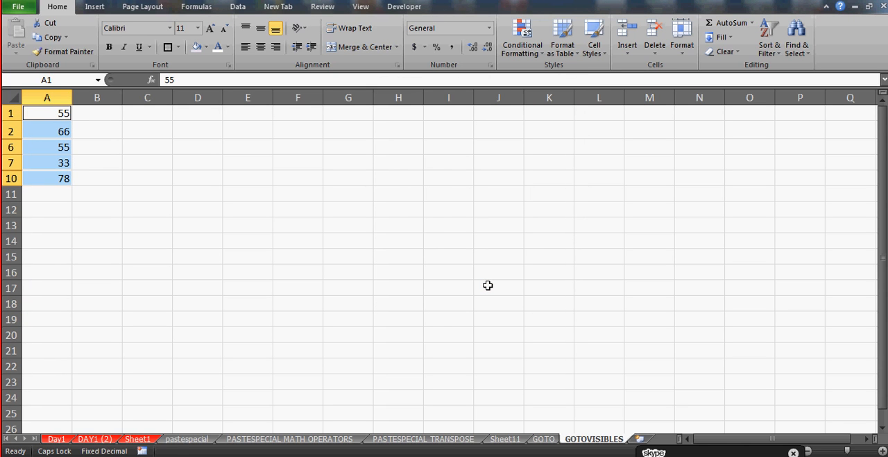
Copy the selected visible cells of the number list and paste them starting at A13
key("ctrl+c")
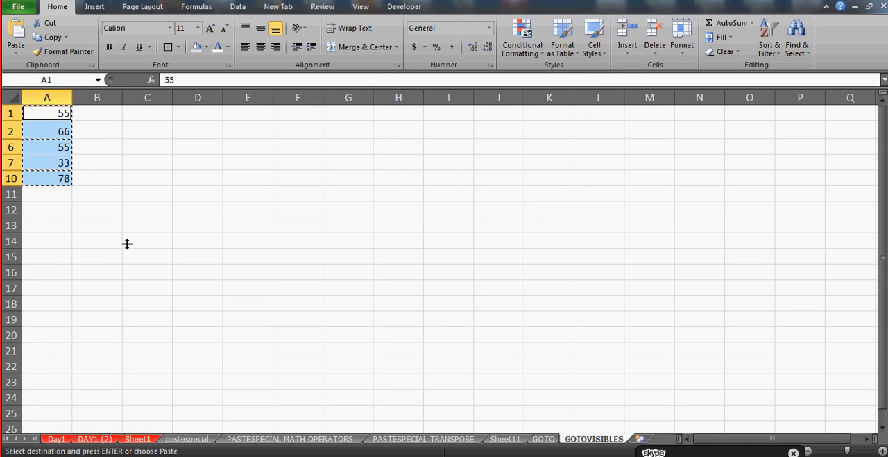
left_click(67, 224)
key("ctrl+v")
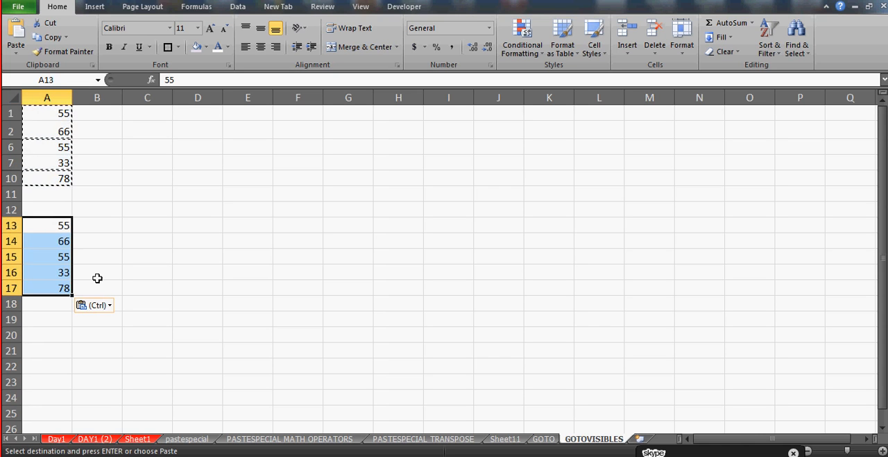
left_click(113, 260)
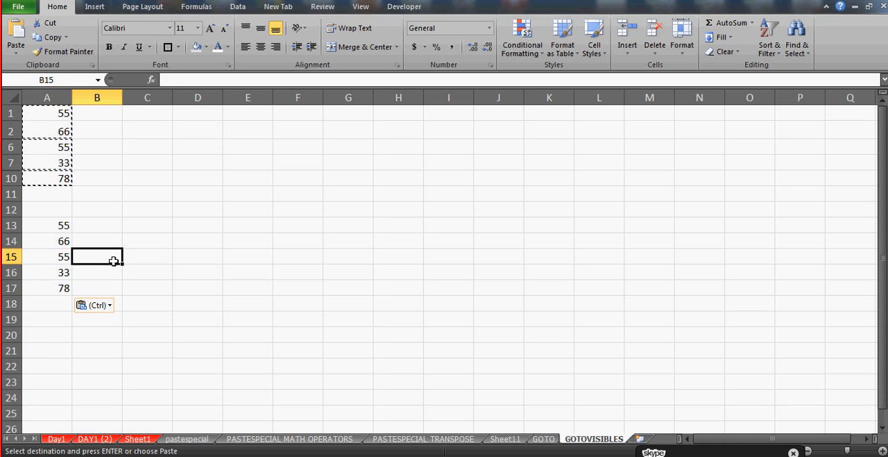
left_click(103, 227)
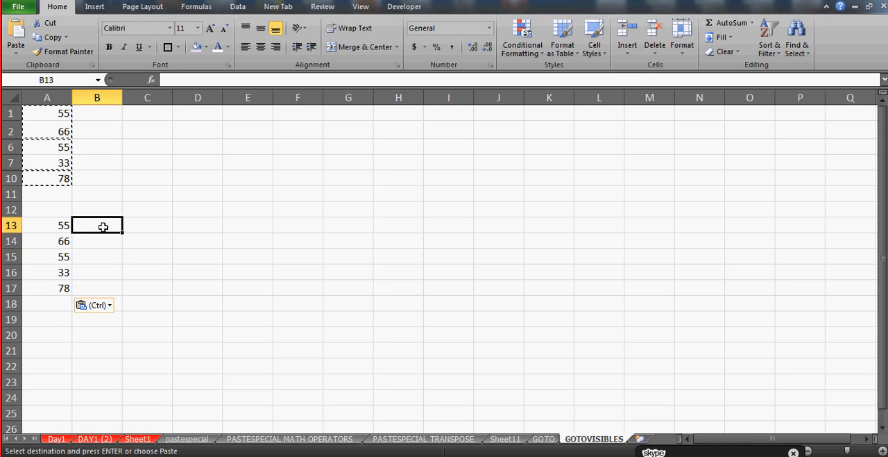
Enter 55 in E1 and a first name each in E2 and E6
left_click(257, 123)
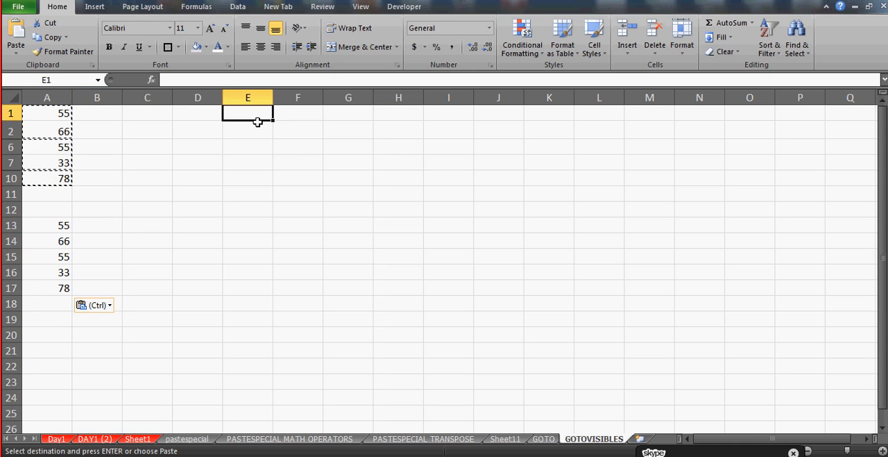
key("Down")
key("Up")
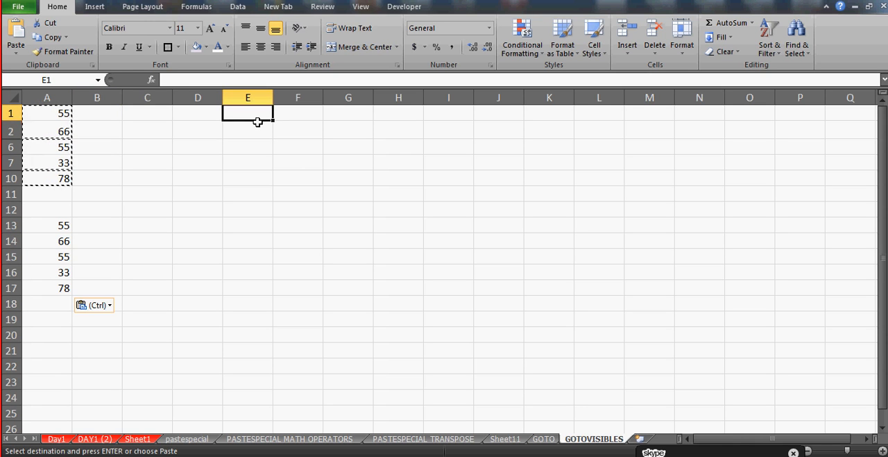
type("55")
key("Return")
type("AJAY")
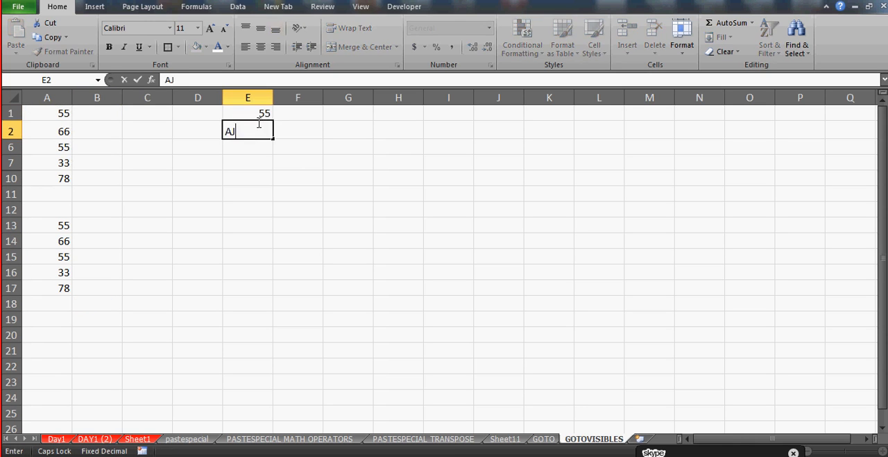
key("Return")
type("VIJAY")
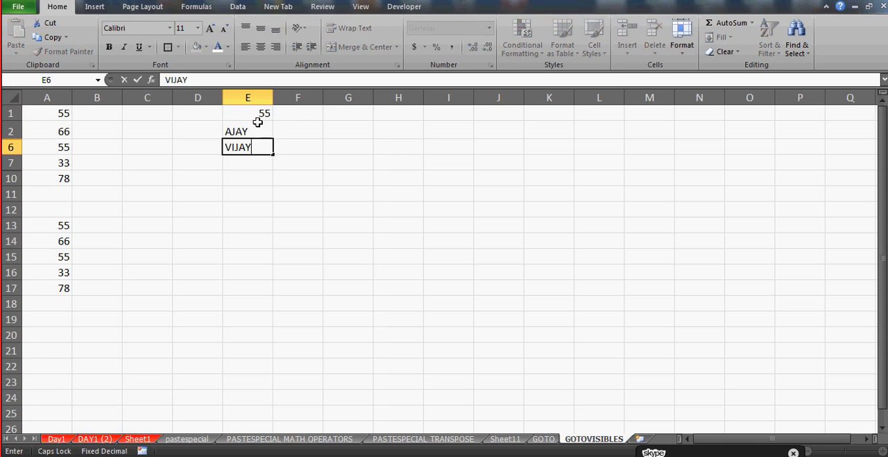
key("Return")
Enter the logical values TRUE in E7 and FALSE in E10
type("TRUE")
key("Return")
type("FALE")
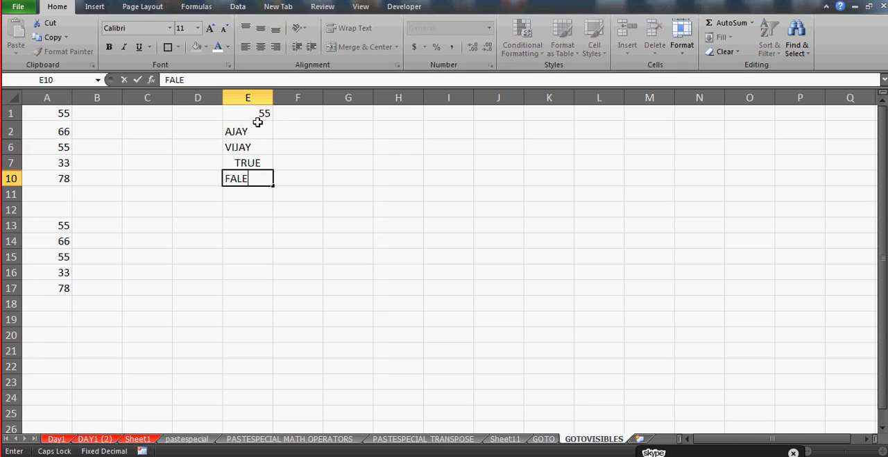
key("BackSpace")
type("SE")
key("Return")
Enter 77 in F1, 66 in F2 and 88 in G2
key("Up")
key("Up")
key("Up")
key("Up")
key("Up")
key("Right")
key("Right")
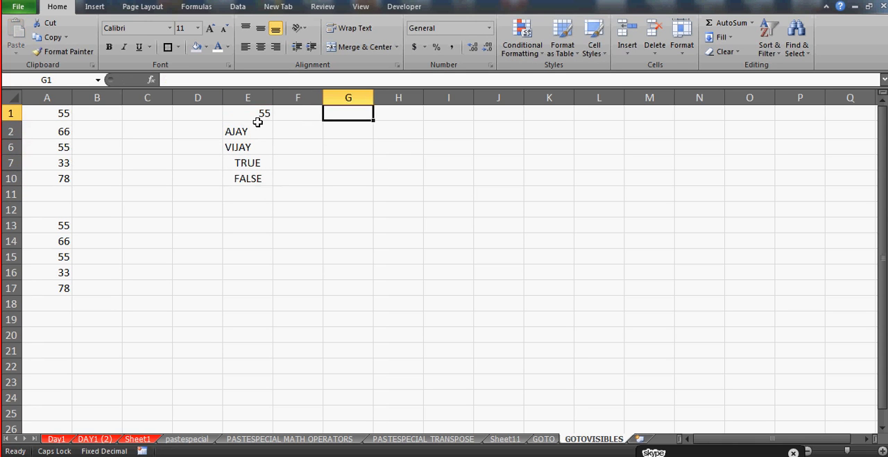
key("Left")
type("77")
key("Return")
type("66")
key("Tab")
type("88")
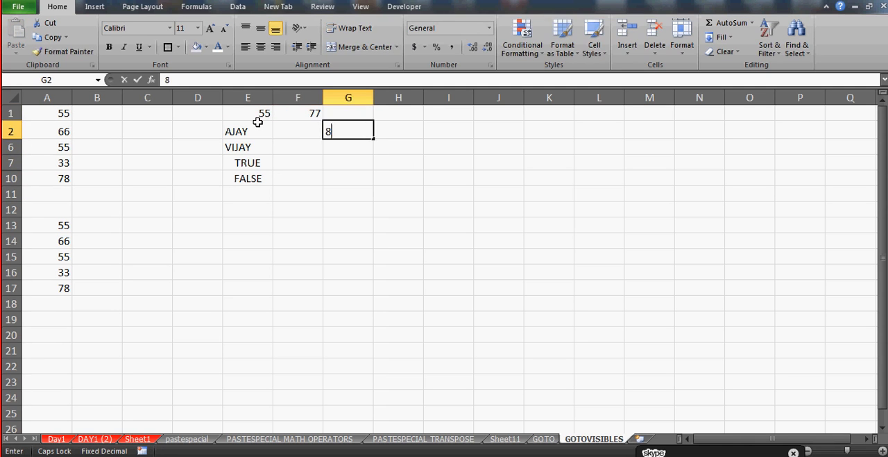
key("Return")
Enter 66 in F7, 55 in G10 and 44 in G11
key("Return")
type("66")
key("Return")
key("Right")
type("55")
key("Return")
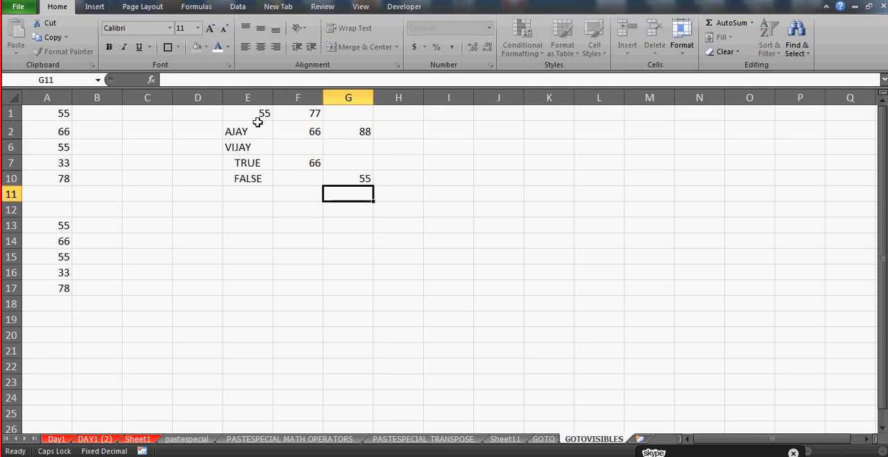
type("44")
key("Return")
key("Left")
type("=")
key("Up")
key("Up")
key("Up")
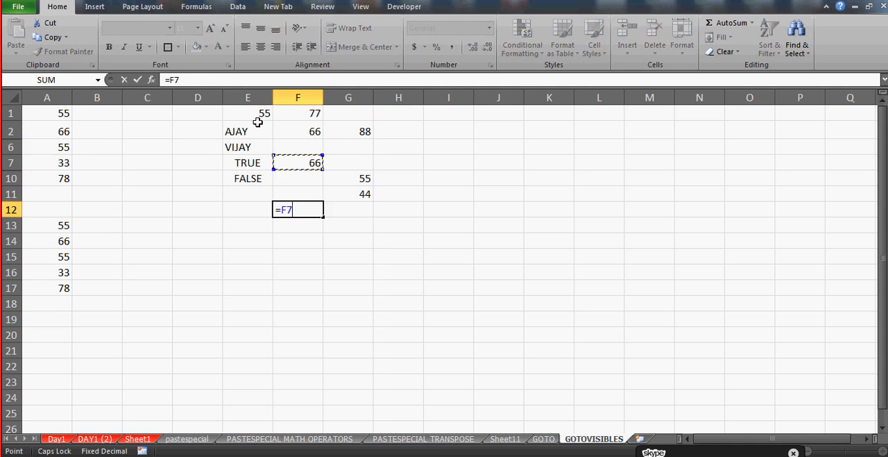
key("BackSpace")
key("BackSpace")
key("Escape")
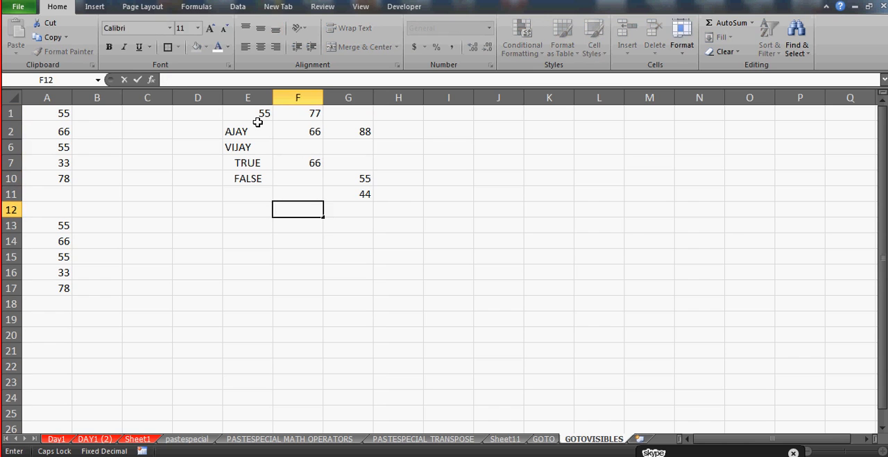
Enter the formula =SUM(F7,F2) in F12
type("=SUM(")
key("Up")
key("Up")
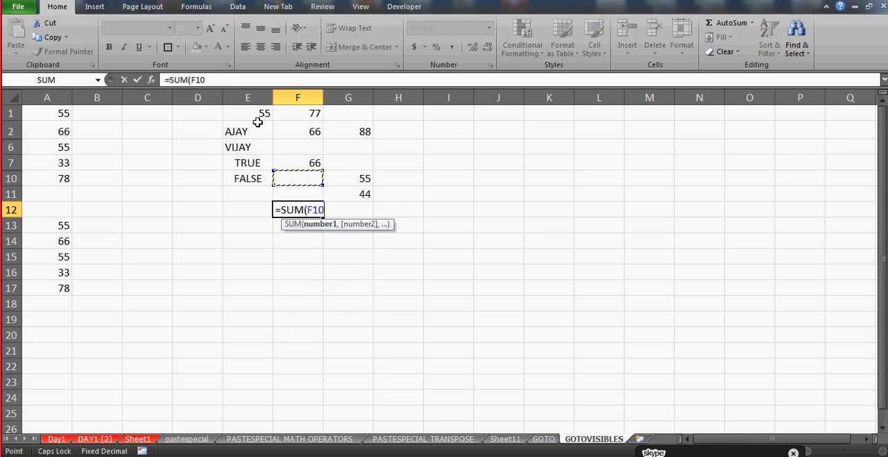
key("Up")
type(",")
key("Up")
key("Up")
key("Up")
key("Up")
key("Up")
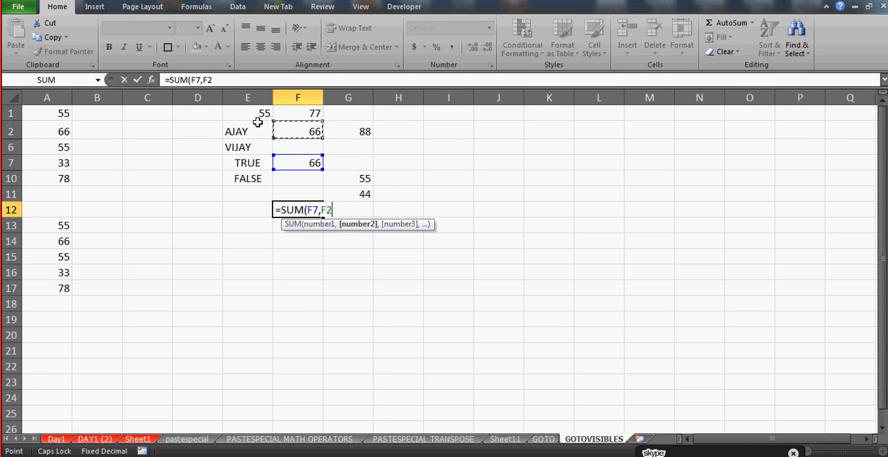
type(")")
key("Return")
key("Return")
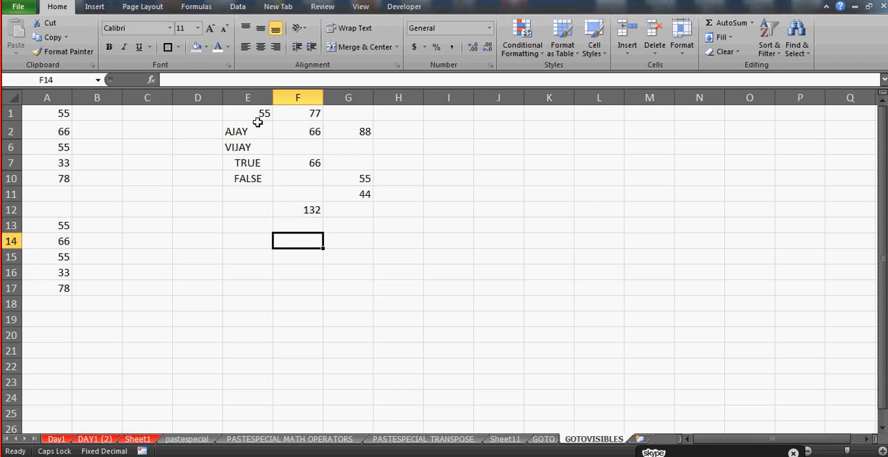
Enter a formula in F14 that subtracts G10 from F7
type("=")
key("Up")
key("Up")
key("Up")
key("Up")
key("Up")
type("-")
key("Right")
key("Right")
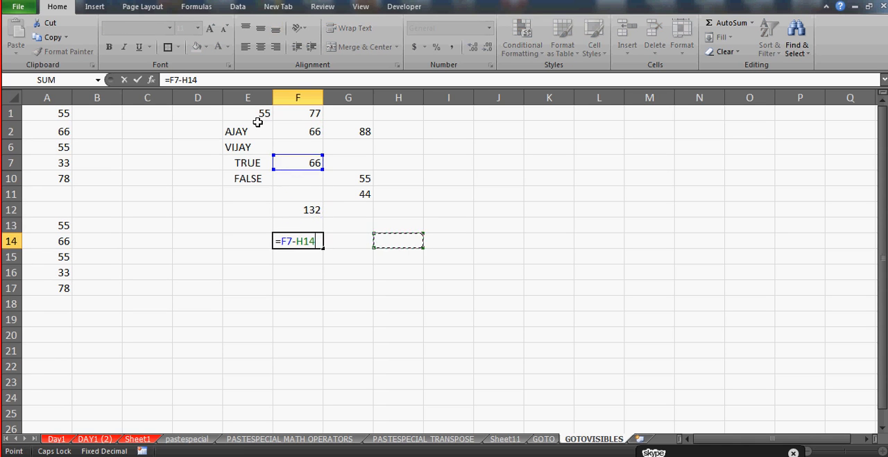
key("Left")
Enter the formula =G11*F7 in I13
key("Up")
key("Up")
key("Up")
key("Up")
key("Return")
key("Up")
key("Right")
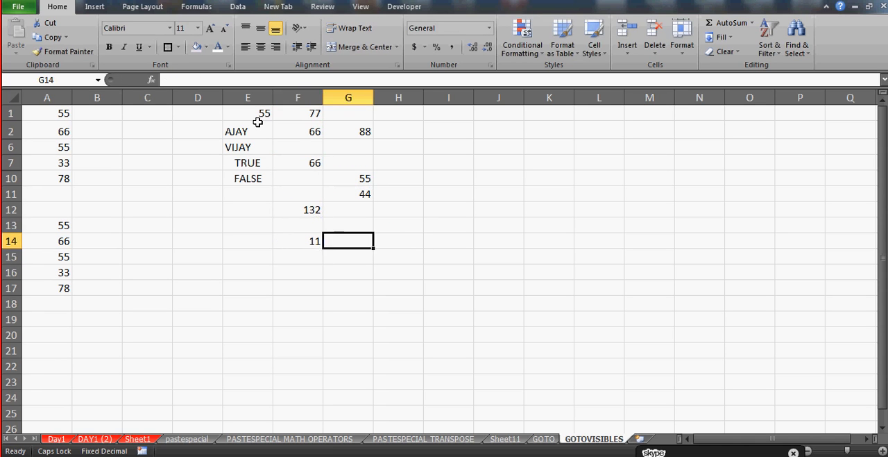
key("Right")
key("Right")
key("Up")
type("=")
key("Left")
key("Up")
key("Up")
key("Left")
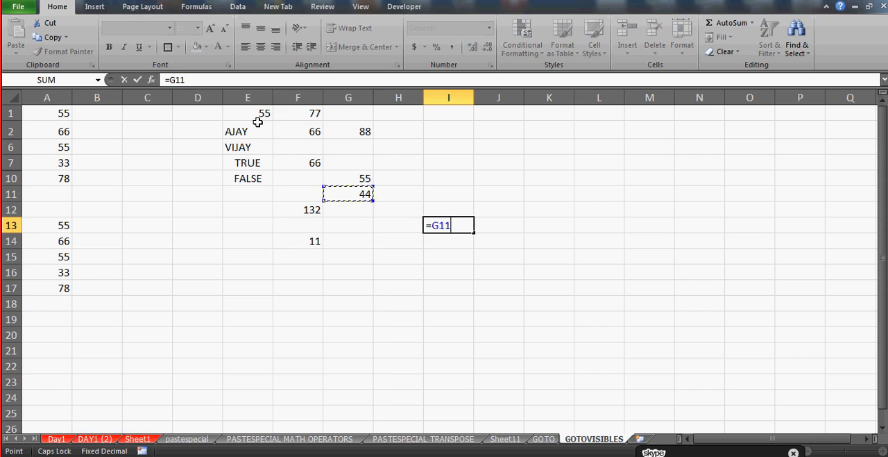
type("*")
Enter the comparison formula =G2=F2 in J7
key("Up")
key("Up")
key("Up")
key("Left")
key("Left")
key("Left")
key("Up")
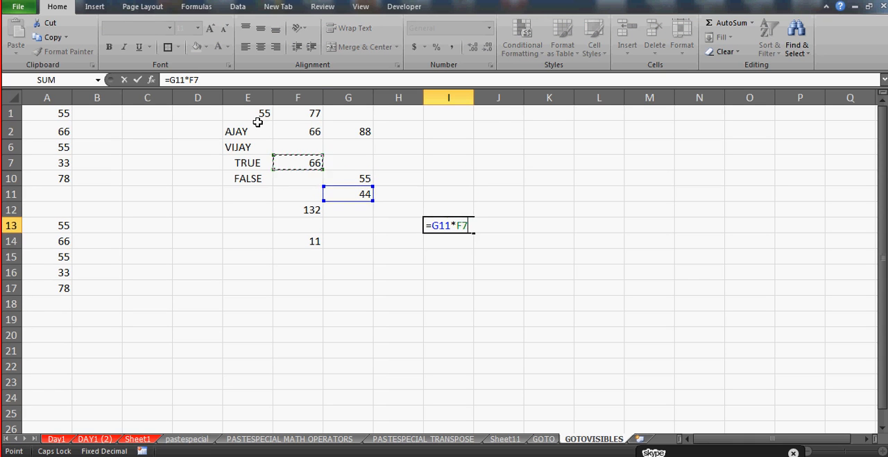
key("Return")
key("Up")
key("Up")
key("Up")
key("Up")
key("Up")
key("Right")
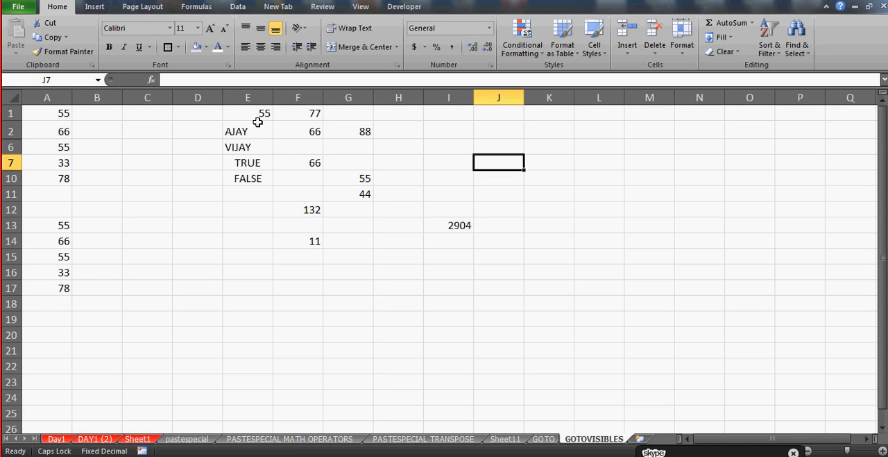
type("=")
key("Left")
key("Left")
key("Left")
key("Up")
key("Up")
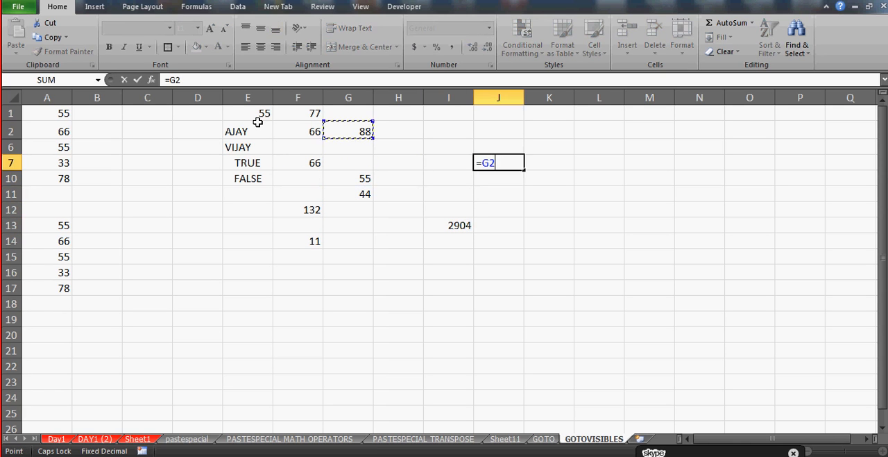
type("=")
key("Left")
key("Left")
key("Left")
key("Up")
key("Up")
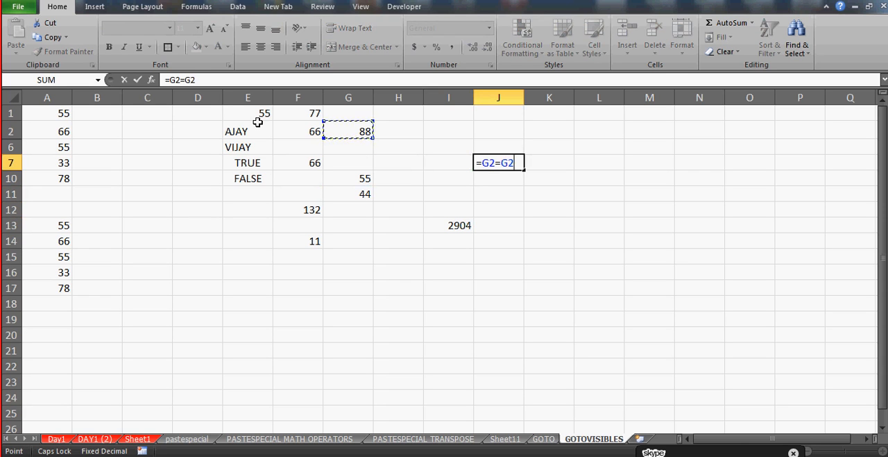
key("Left")
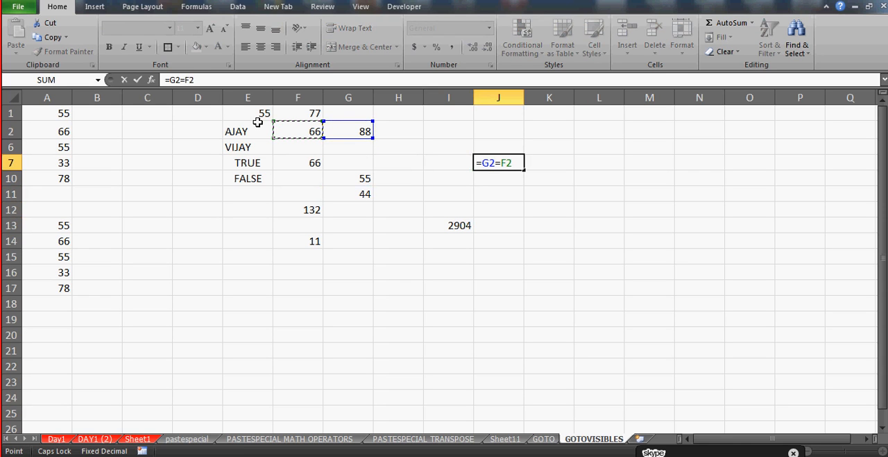
key("Return")
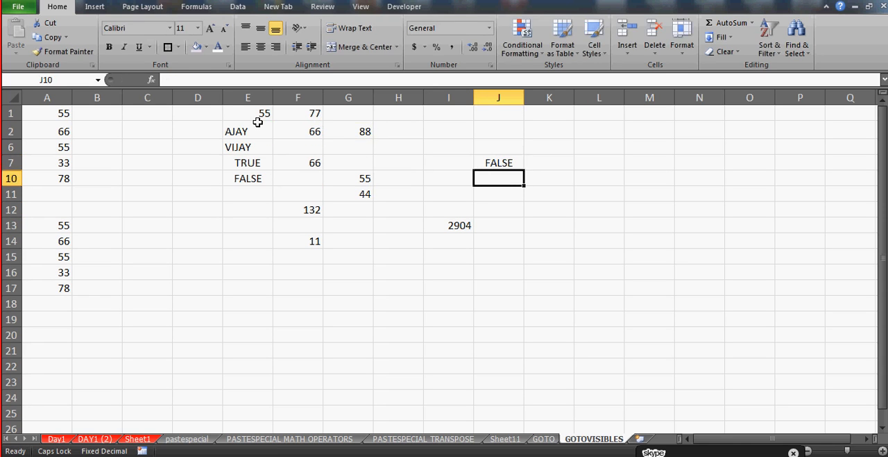
Enter the comparison formula =G2=88 in J6
key("Up")
key("Up")
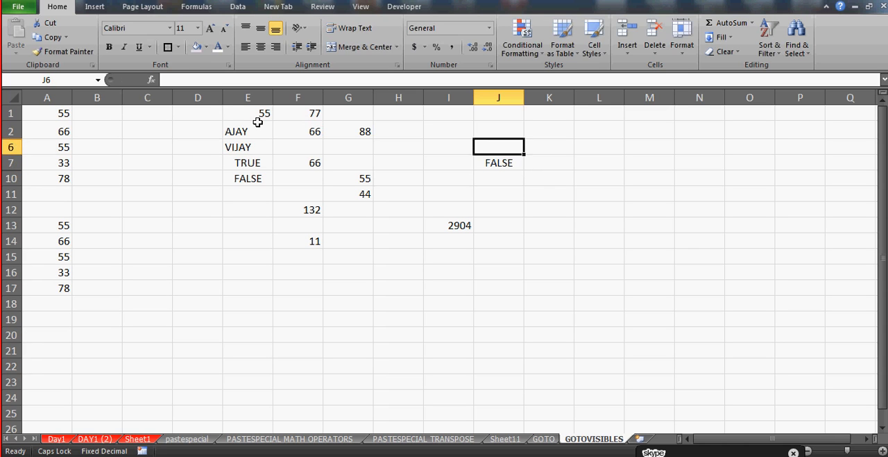
type("=")
key("Up")
key("Left")
key("Left")
key("Left")
type("=")
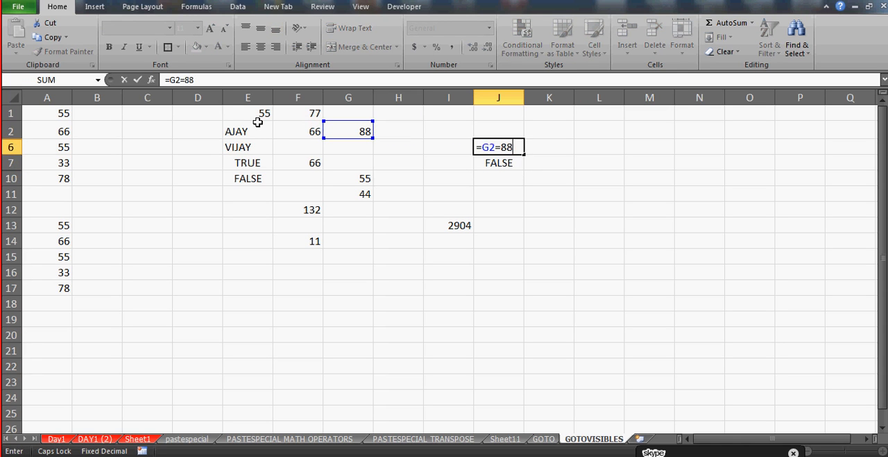
key("ctrl+Return")
key("Down")
key("Down")
key("Down")
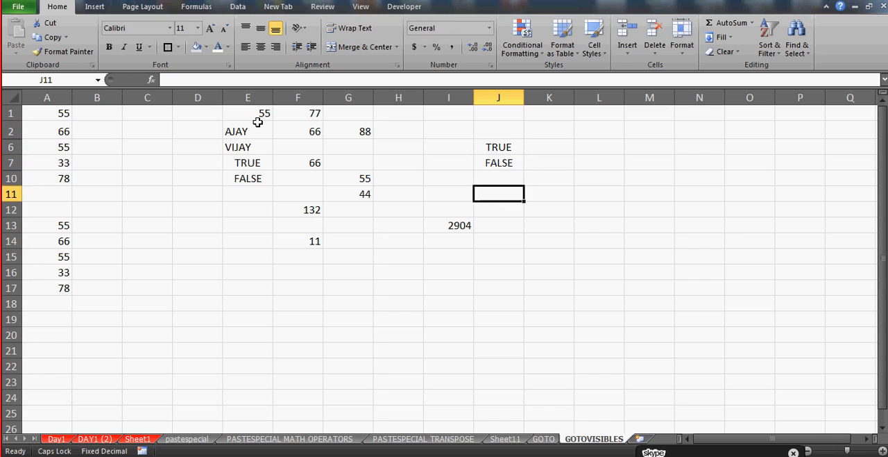
Enter the division formula =G10/G11 in J10
key("Up")
type("=")
key("Left")
key("Left")
key("Left")
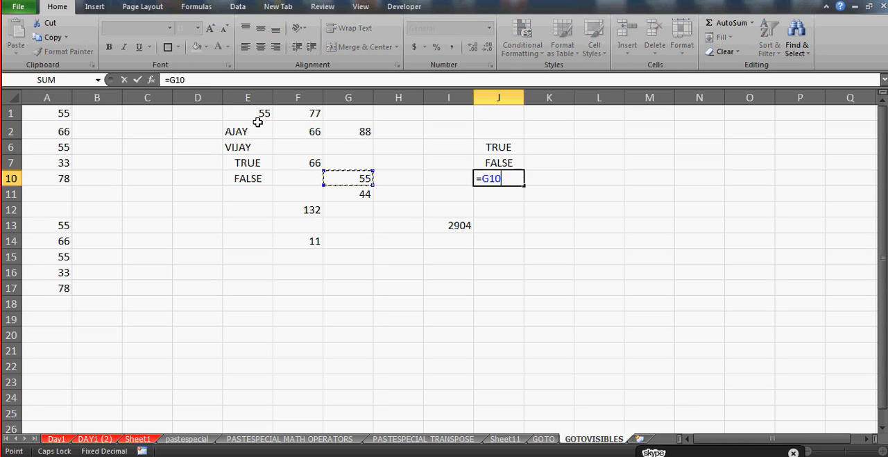
type("/")
key("Left")
key("Left")
key("Left")
key("Down")
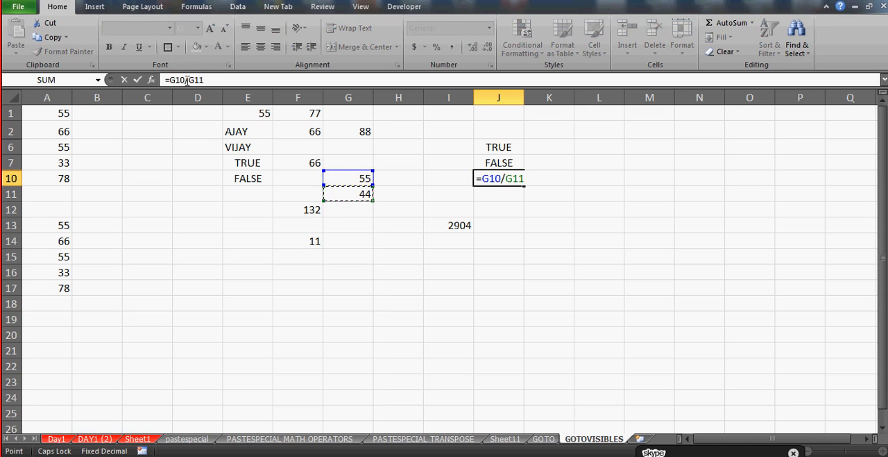
key("Return")
key("Up")
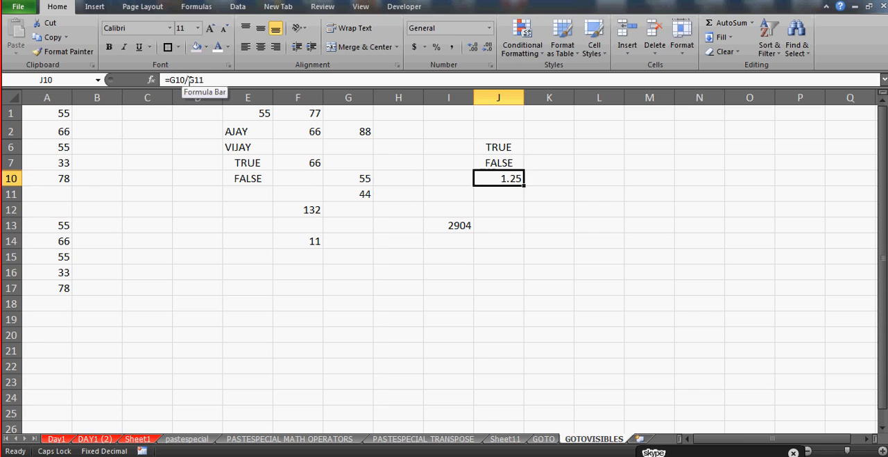
Enter the formula =G11/0 in J11 to produce a sample division error
key("Down")
type("=")
key("Left")
key("Left")
key("Left")
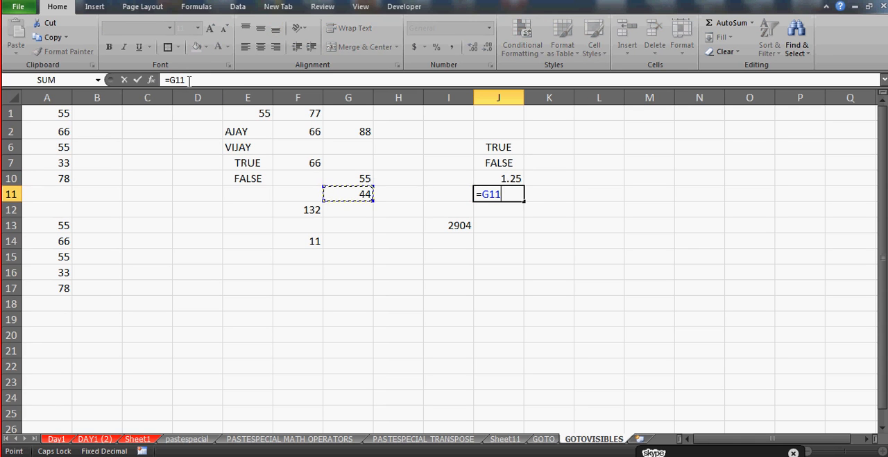
type("/0")
key("Return")
key("Up")
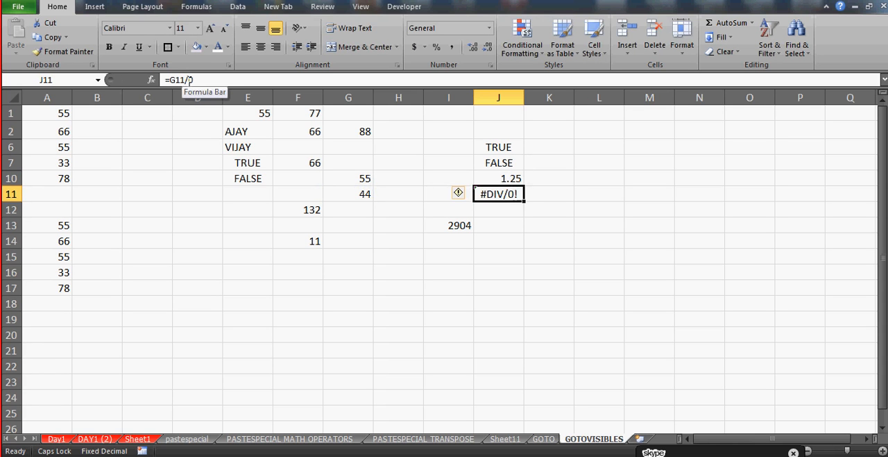
Center the contents of the range E1:J14 horizontally
left_click(398, 239)
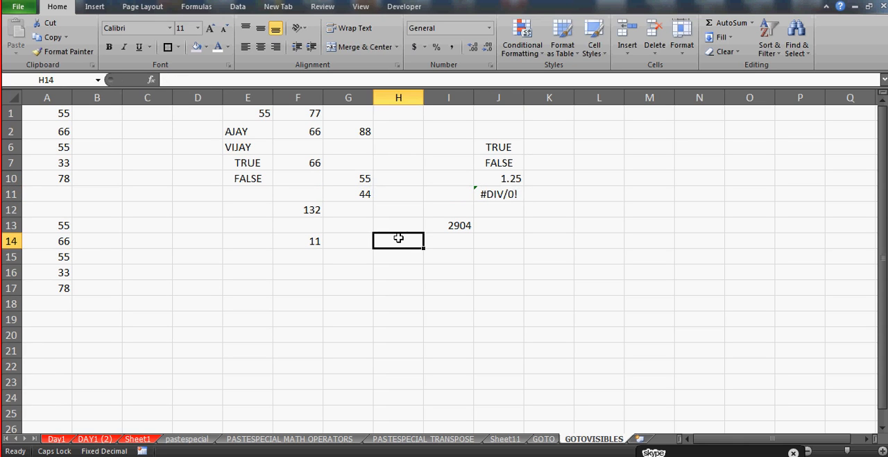
left_click(251, 112)
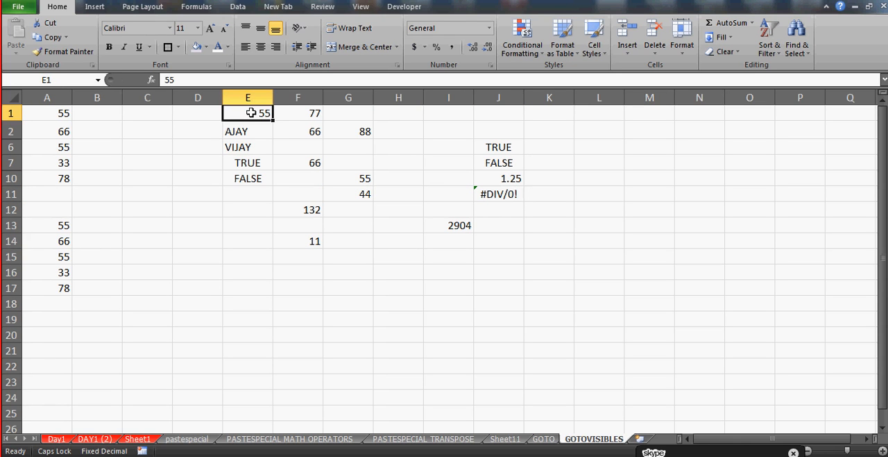
key("shift+Right")
key("shift+Right")
key("shift+Right")
key("shift+Right")
key("shift+Right")
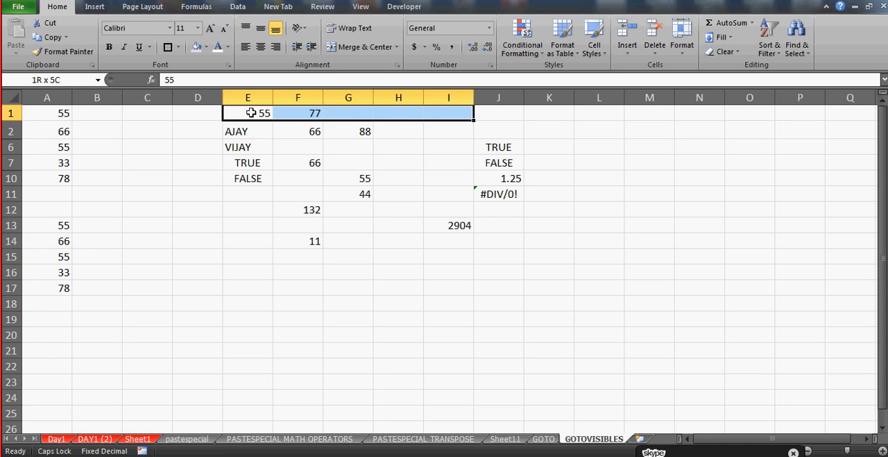
key("shift+Down")
key("shift+Down")
key("shift+Down")
key("shift+Down")
key("shift+Down")
key("shift+Down")
key("shift+Down")
key("shift+Down")
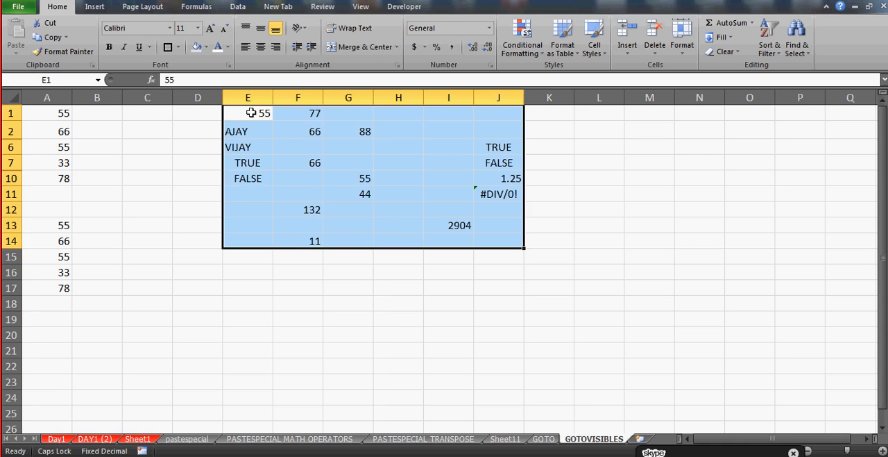
left_click(261, 47)
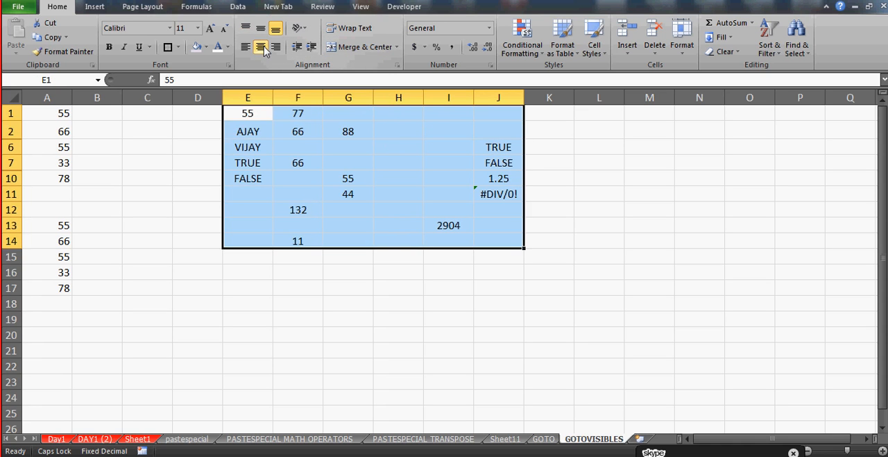
Examine the formulas behind the result cells in column F and column J, from F12 through J11
left_click(241, 178)
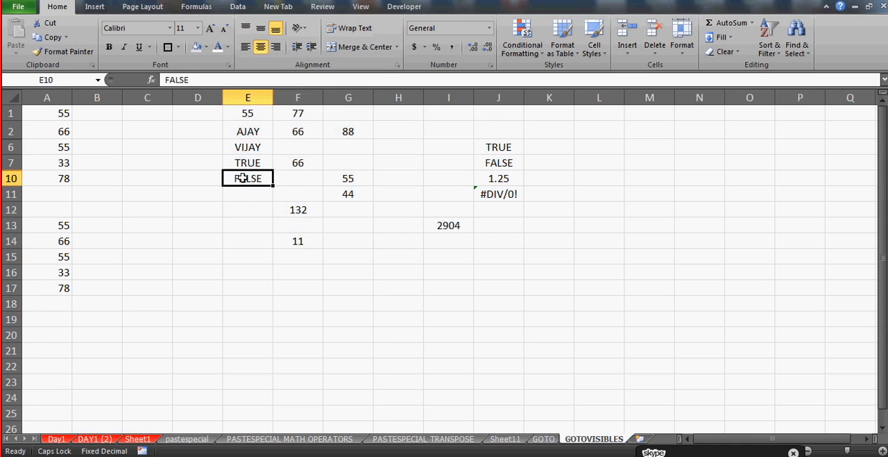
key("Right")
key("Down")
key("Down")
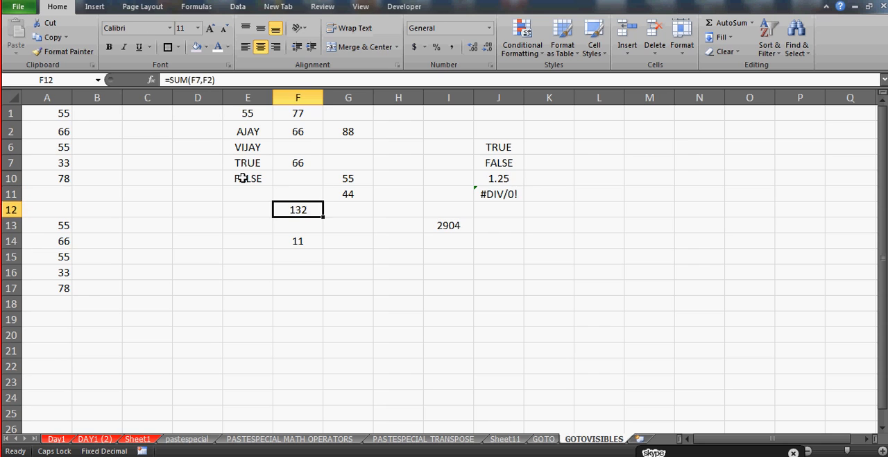
key("Down")
key("Down")
key("Right")
key("Right")
key("Right")
key("Up")
key("Up")
key("Up")
key("Up")
key("Up")
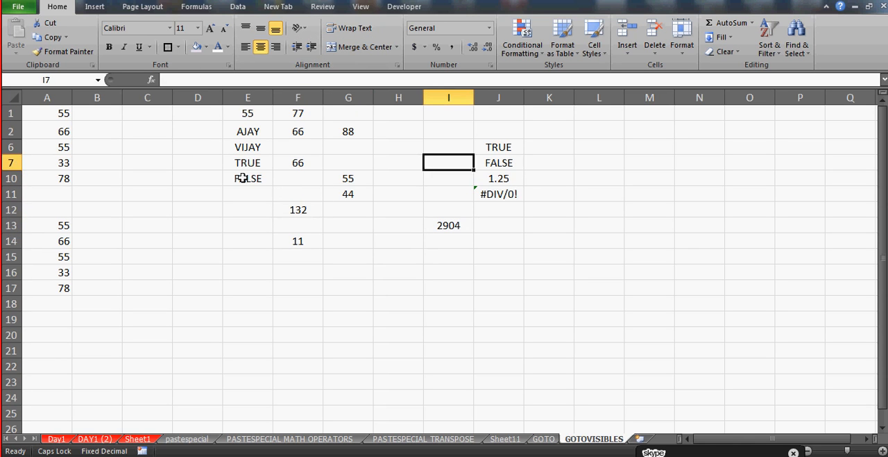
key("Up")
key("Right")
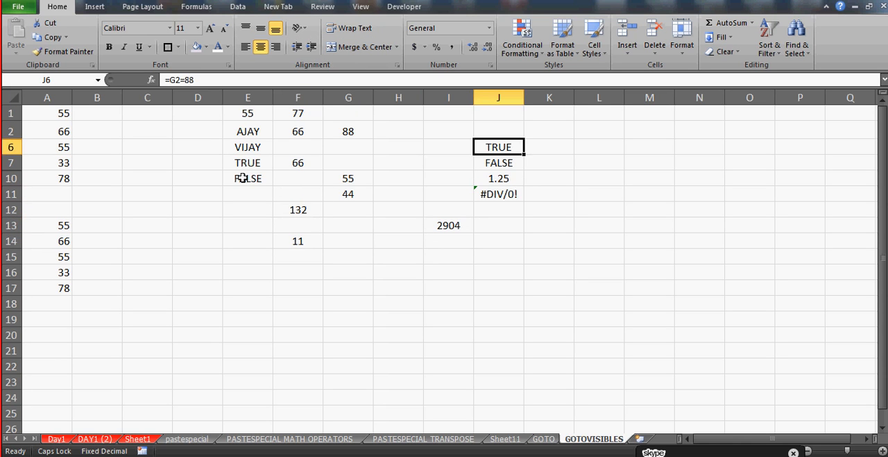
key("Down")
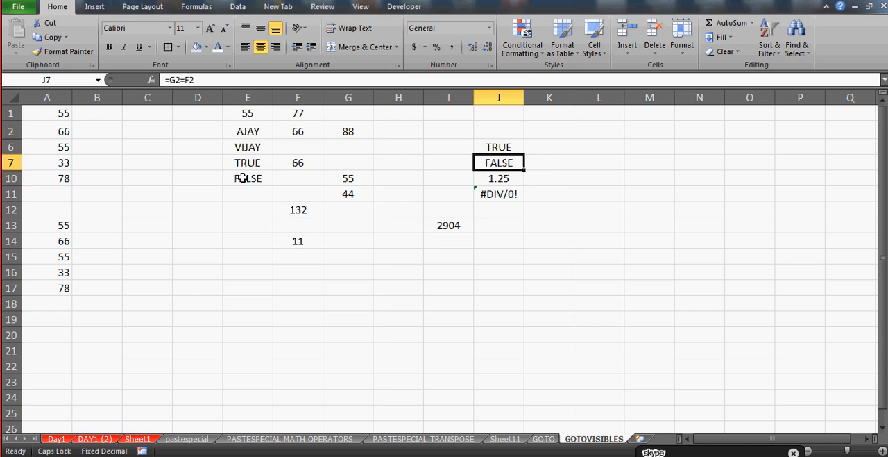
key("Down")
key("Down")
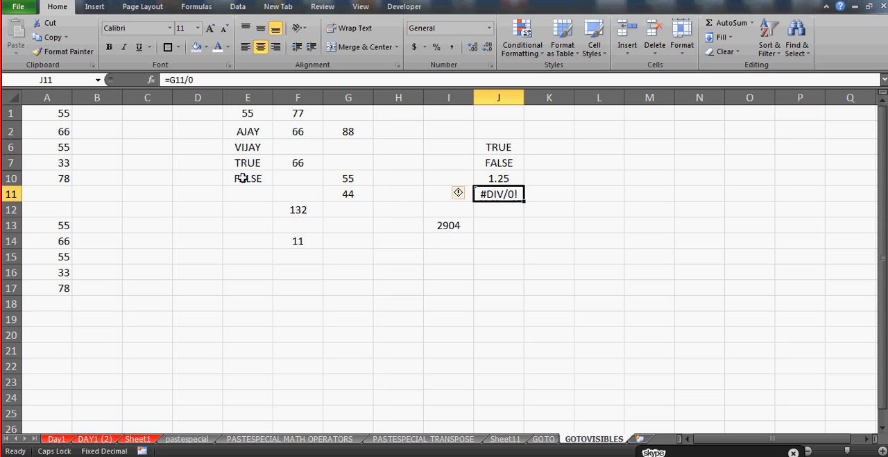
Try #NUM! as a typed error constant in E11, and clear the cell again
key("Left")
key("Left")
key("Left")
key("Left")
key("Left")
key("Up")
key("Up")
key("Up")
key("Up")
key("Up")
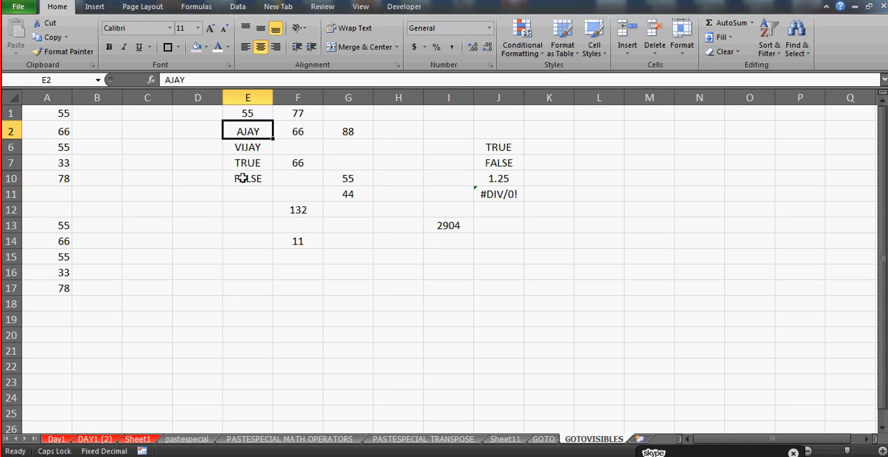
key("Down")
key("Down")
key("Down")
key("Down")
key("Down")
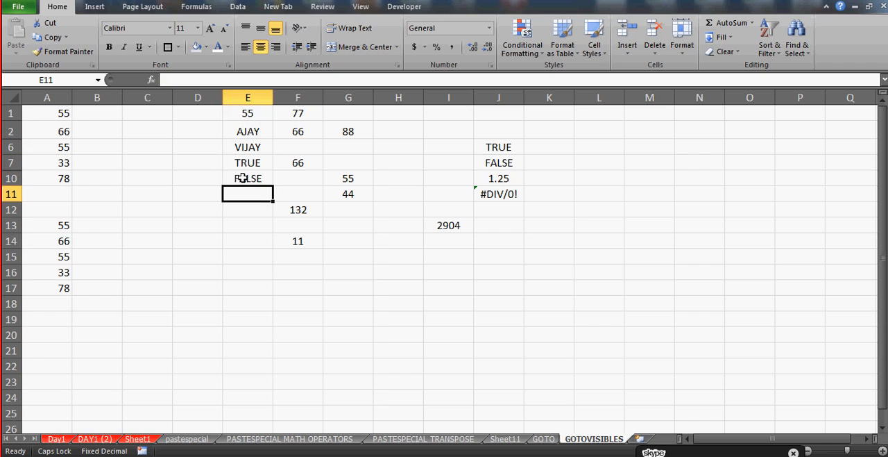
type("#DIV")
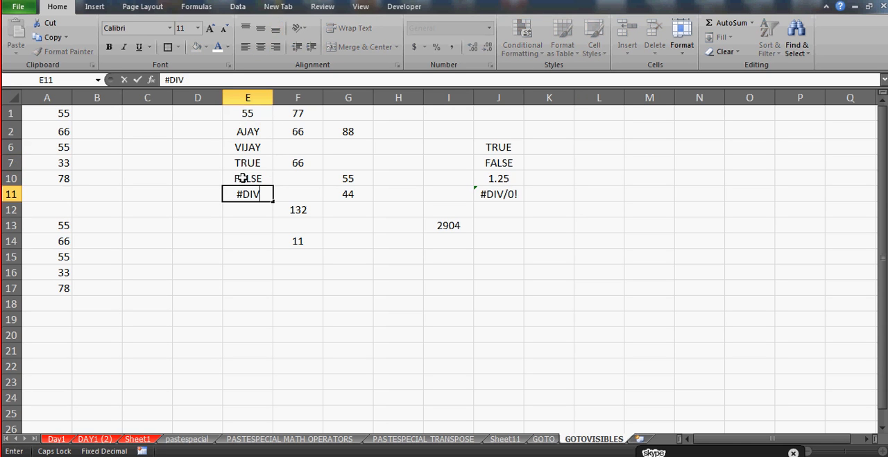
key("BackSpace")
key("BackSpace")
key("BackSpace")
type("NUM!")
key("Return")
key("Up")
key("Delete")
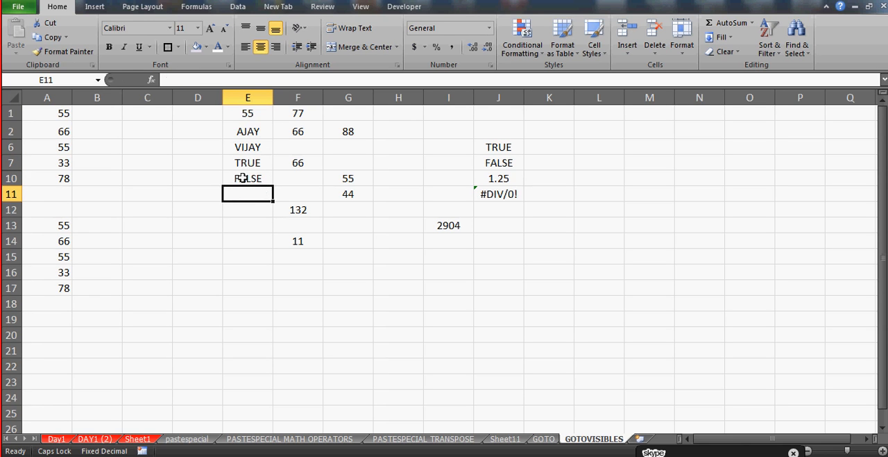
Examine the number, text and logical constants in E1 through E10
left_click(251, 131)
key("Up")
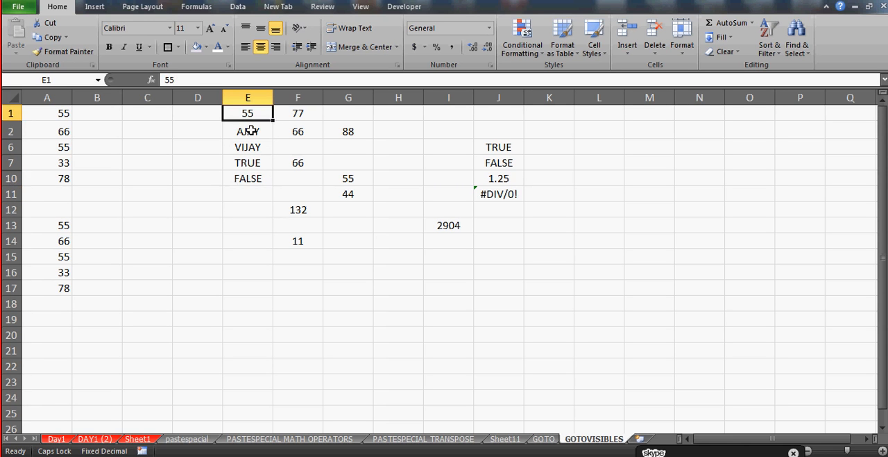
key("shift+Right")
key("Down")
key("Down")
key("Up")
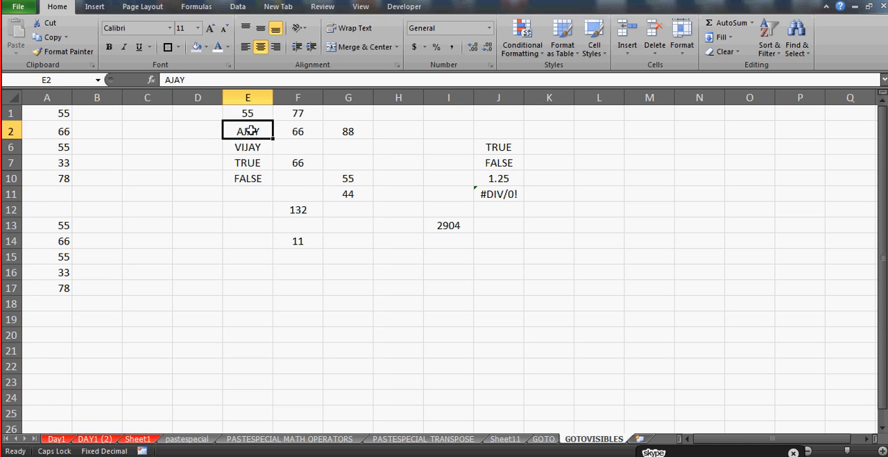
key("Up")
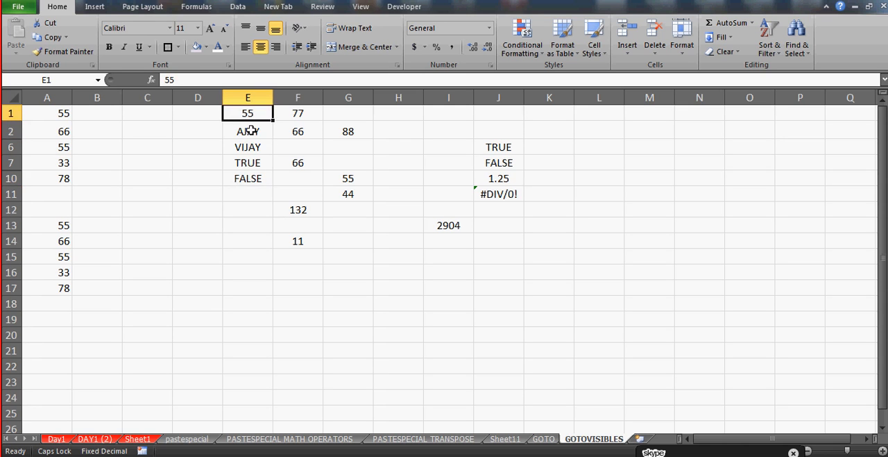
key("Down")
key("Down")
key("Down")
key("Down")
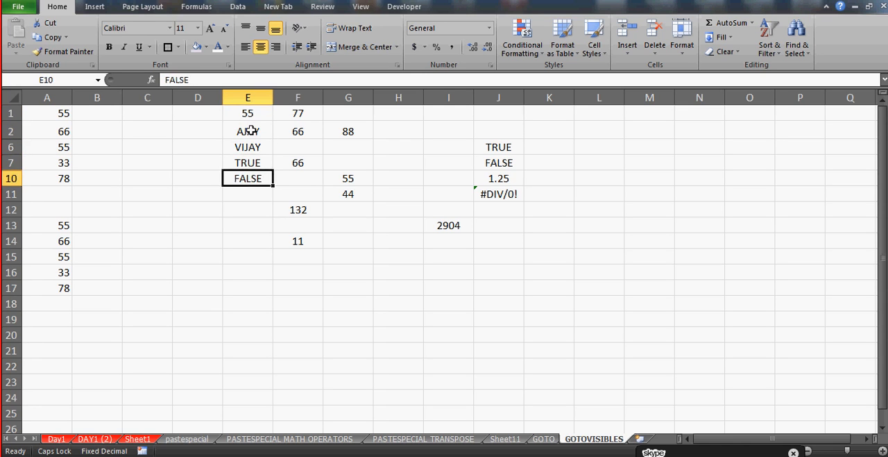
key("Up")
key("Down")
key("Up")
key("shift+Down")
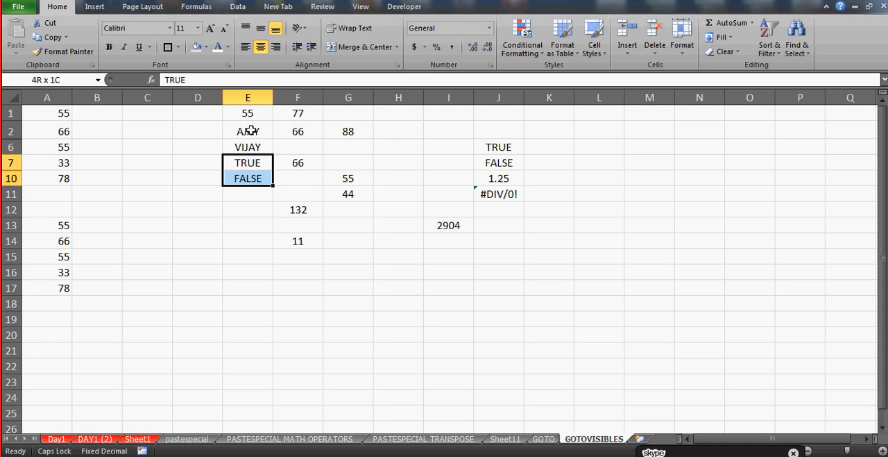
key("shift+Up")
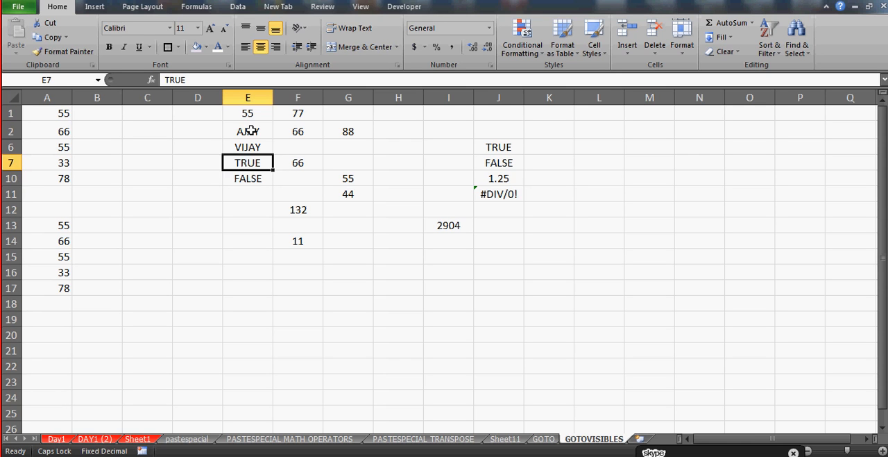
Select the whole sample data range E1:J14
key("Up")
key("Up")
key("Up")
key("shift+Right")
key("shift+Right")
key("shift+Right")
key("shift+Right")
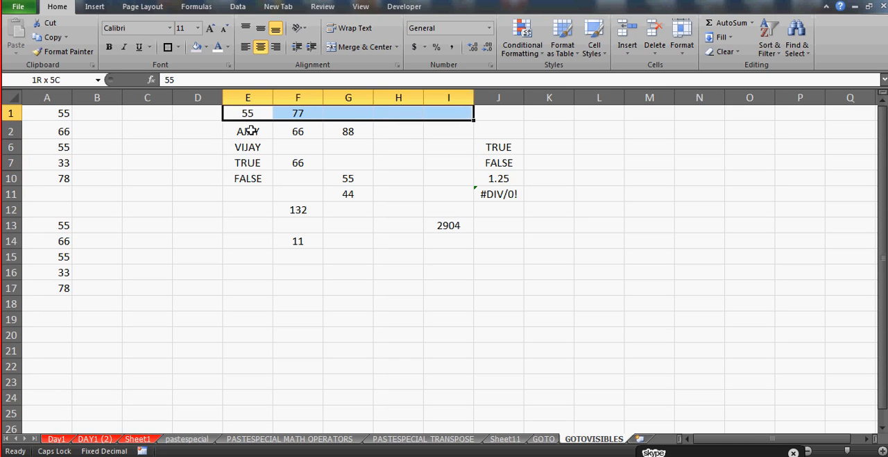
key("shift+Right")
key("shift+Down")
key("shift+Down")
key("shift+Down")
key("shift+Down")
key("shift+Down")
key("shift+Down")
key("shift+Down")
key("shift+Down")
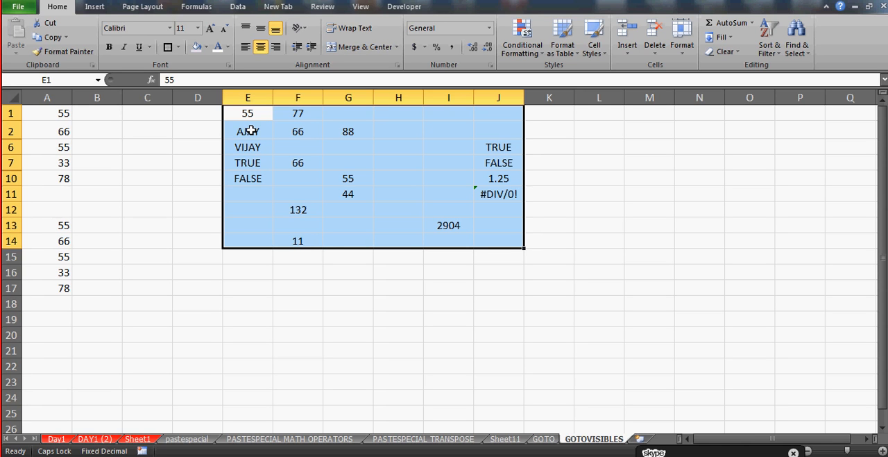
Select every formula cell with Go To Special, including Numbers, Text, Logicals and Errors, and preview a yellow fill on them
left_click(226, 194)
key("ctrl+g")
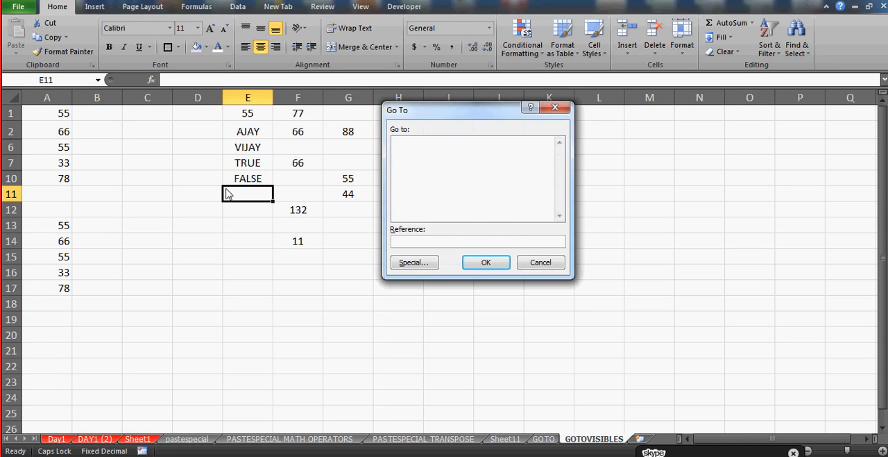
left_click(415, 264)
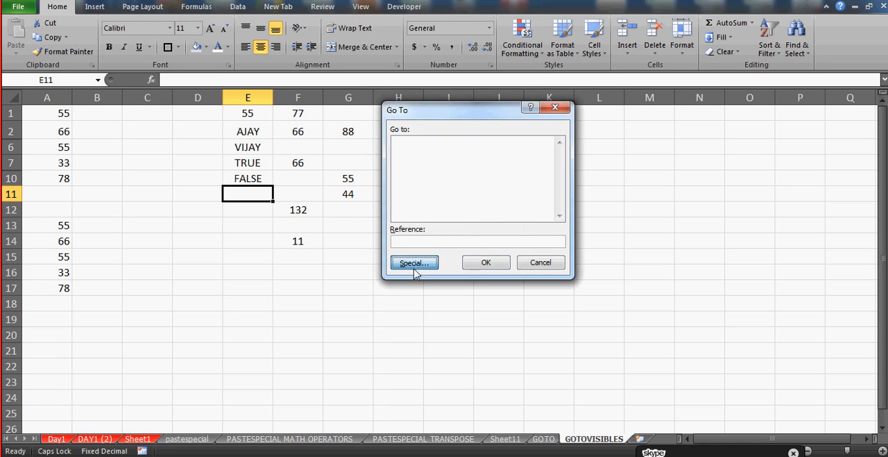
left_click(420, 147)
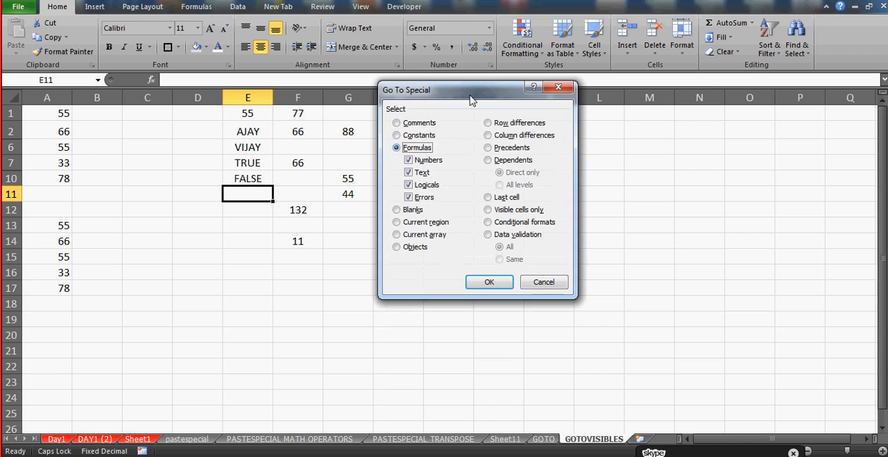
left_click_drag(458, 94, 592, 100)
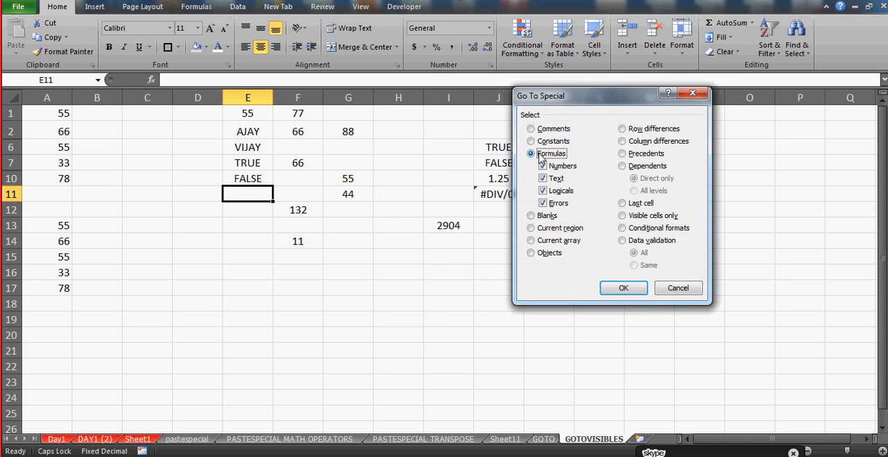
left_click(620, 286)
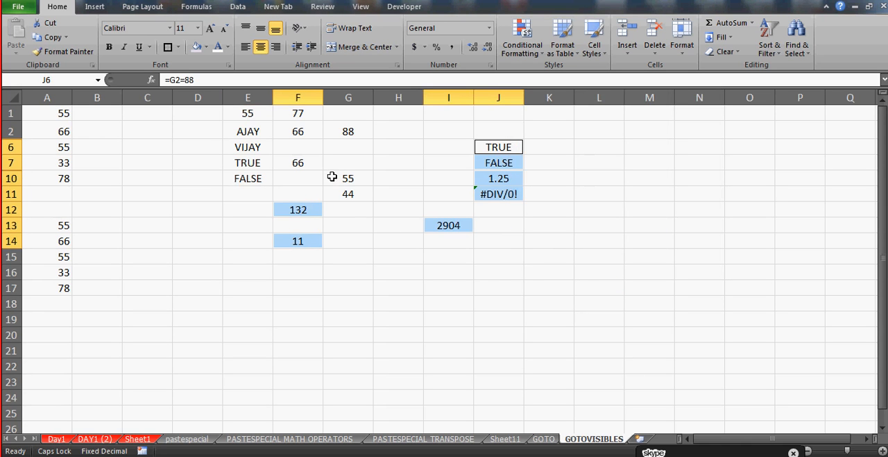
left_click(206, 48)
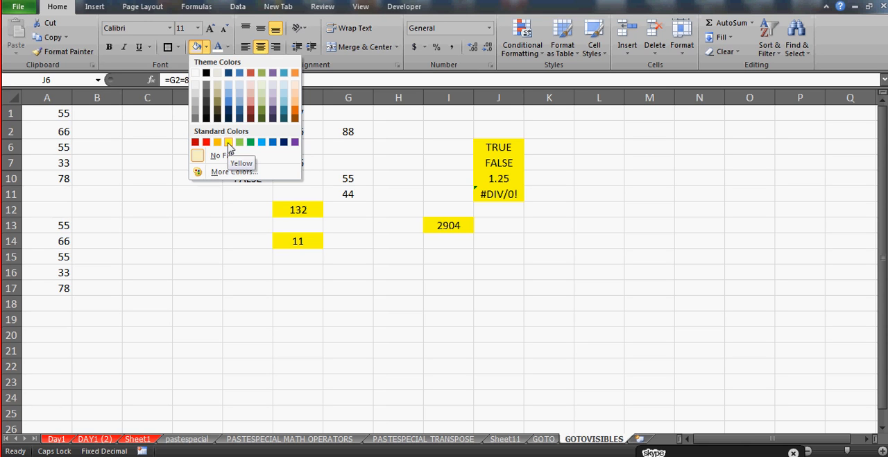
left_click(356, 258)
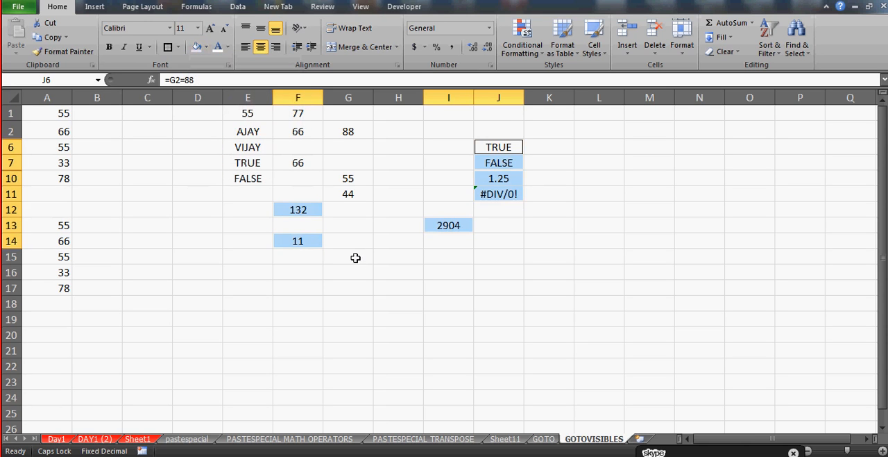
Select the sample data range E1:J14 again
left_click(249, 114)
key("shift+Right")
key("shift+Right")
key("shift+Right")
key("shift+Right")
key("shift+Right")
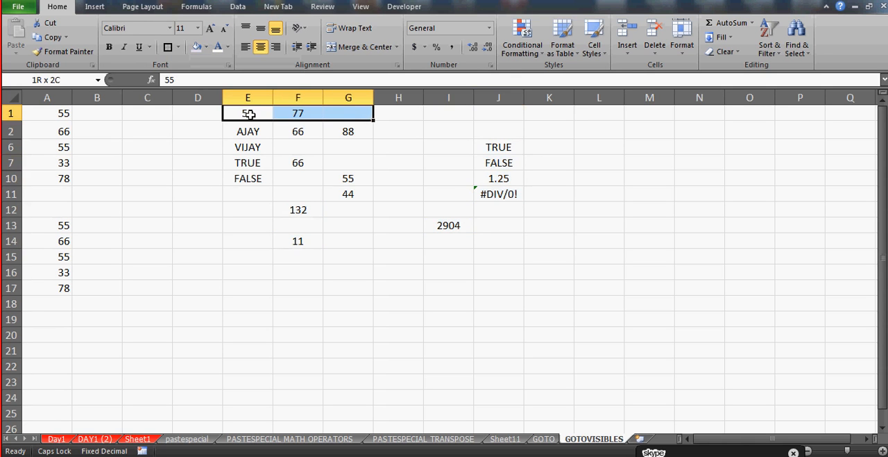
key("shift+Down")
key("shift+Down")
key("shift+Down")
key("shift+Down")
key("shift+Down")
key("shift+Down")
key("shift+Down")
key("shift+Down")
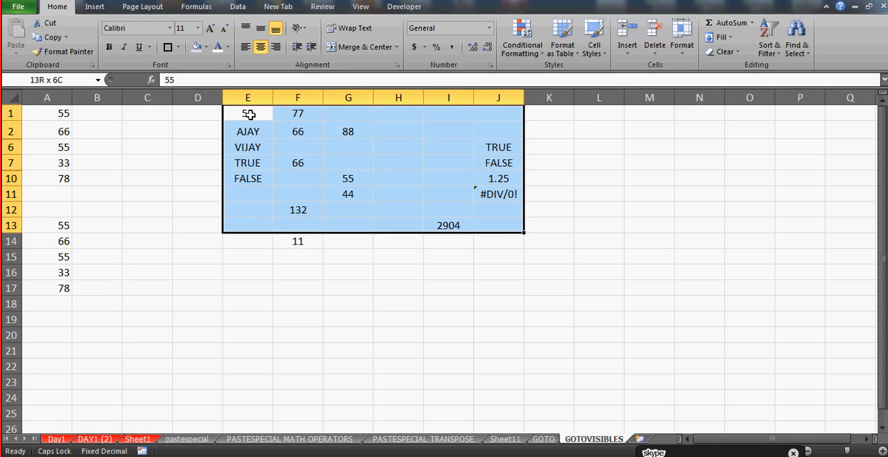
Use Go To Special to select only the formulas returning Errors in E1:J14, with Numbers, Text and Logicals excluded
key("F5")
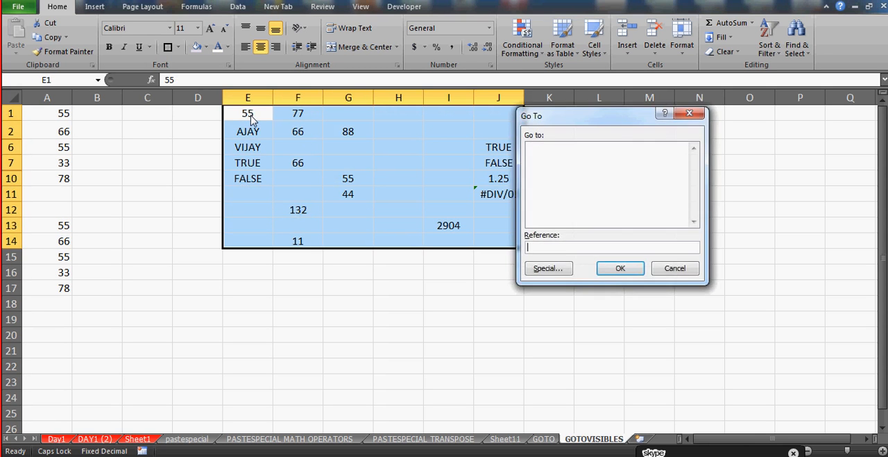
key("alt+s")
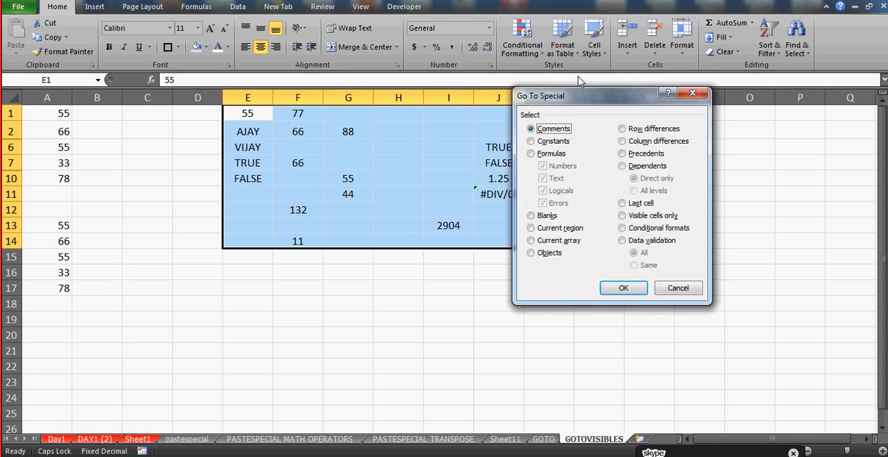
left_click(539, 155)
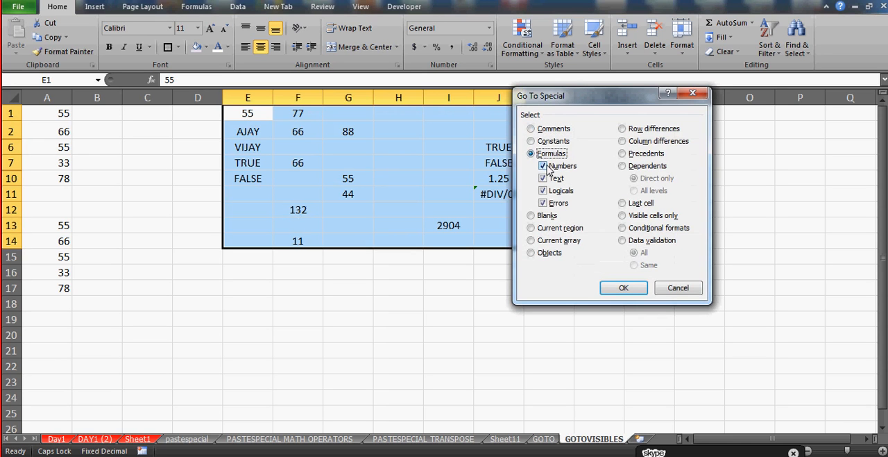
left_click(548, 168)
left_click(546, 179)
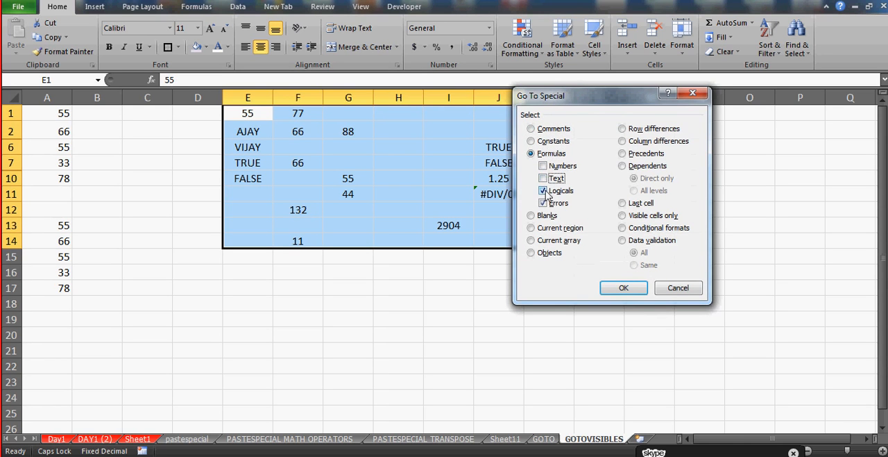
left_click(547, 193)
left_click(623, 289)
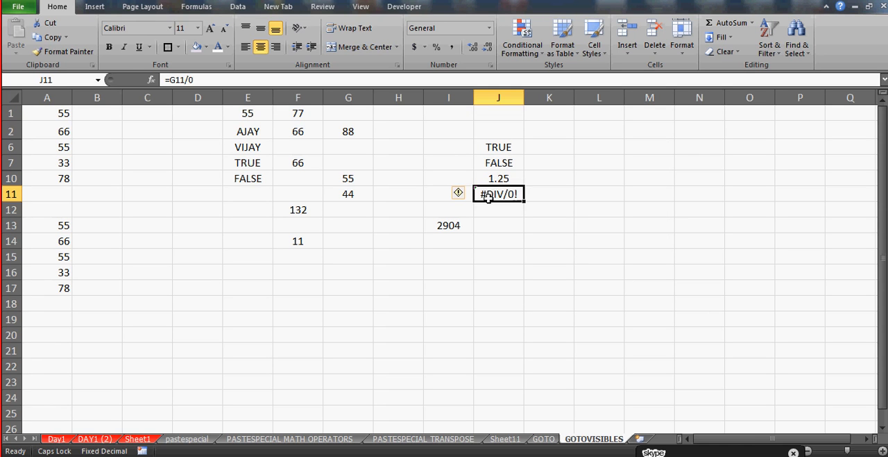
Enter the formula =G11/0 in cell H15 as another division-by-zero example
left_click(383, 257)
type("=")
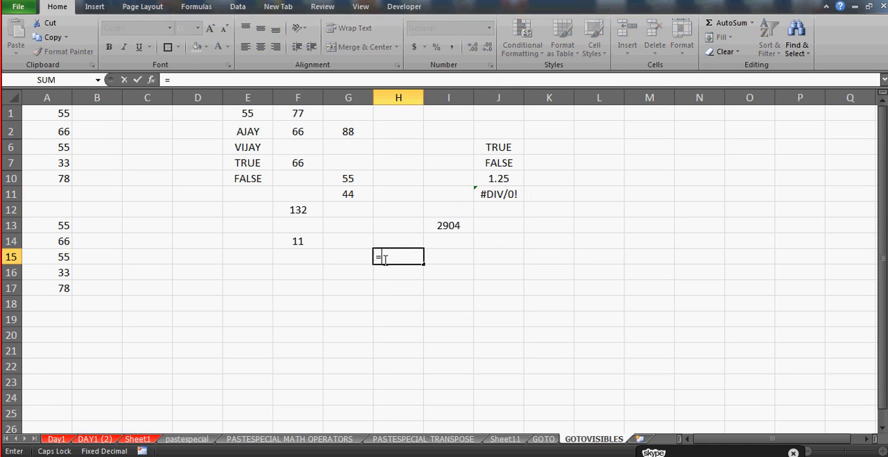
key("Up")
key("Up")
key("Up")
key("Up")
key("Left")
type("/0")
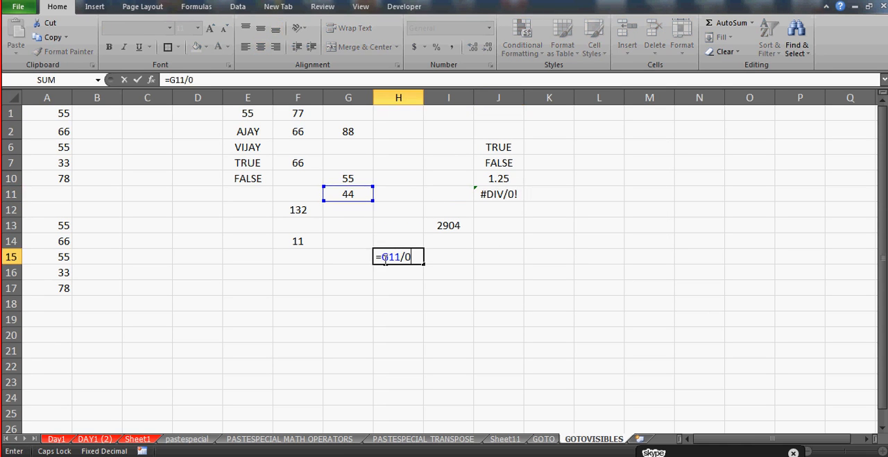
key("Return")
Enter the formula =F12/0 in cell D16 as a further error example
key("Left")
key("Left")
key("Left")
key("Left")
type("=")
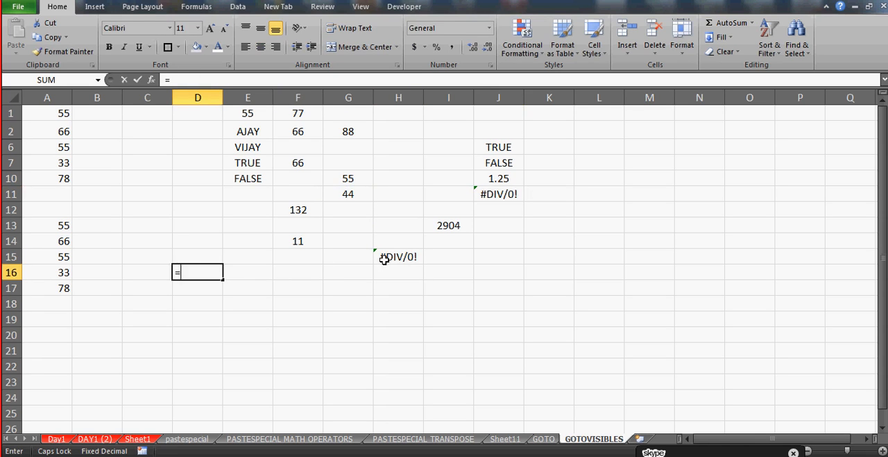
key("Up")
key("Up")
key("Up")
key("Up")
key("Right")
key("Right")
type("=")
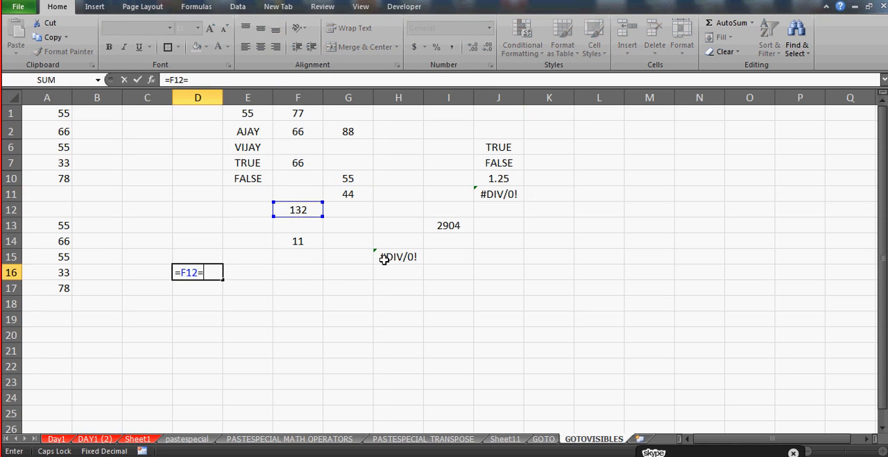
key("BackSpace")
type("/0")
key("Return")
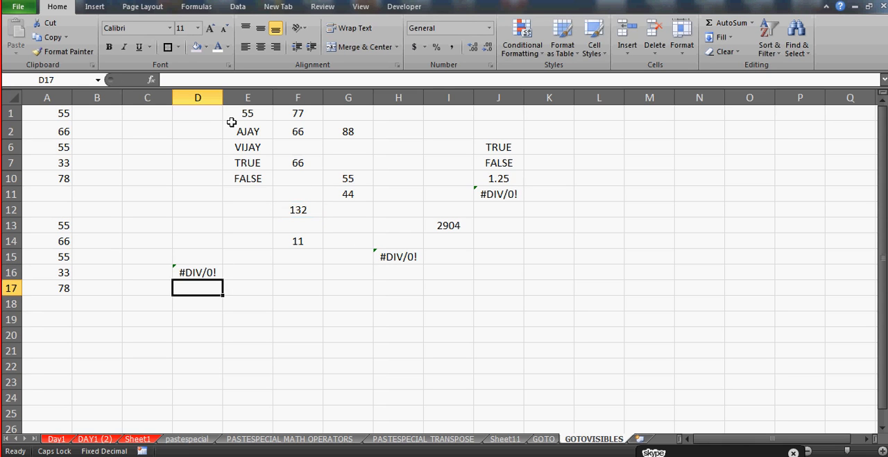
From cell D1, use Go To Special to select only the formulas with Errors, excluding Numbers, Text and Logicals
left_click(210, 112)
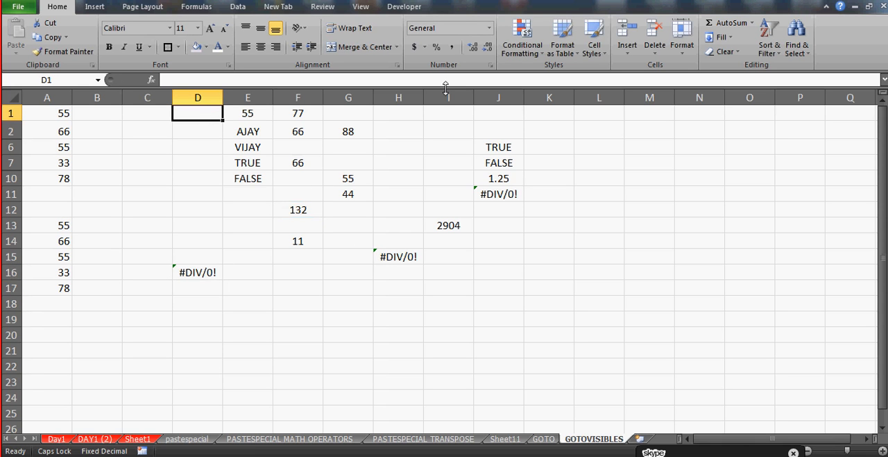
key("F5")
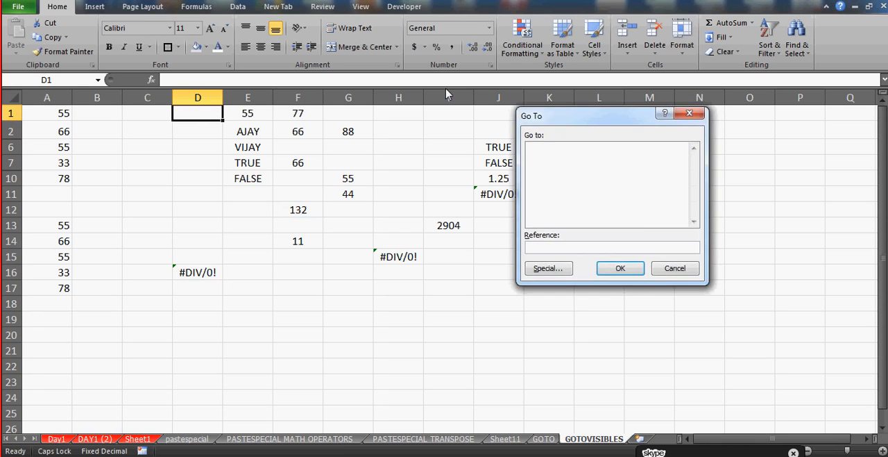
key("alt+s")
left_click(538, 155)
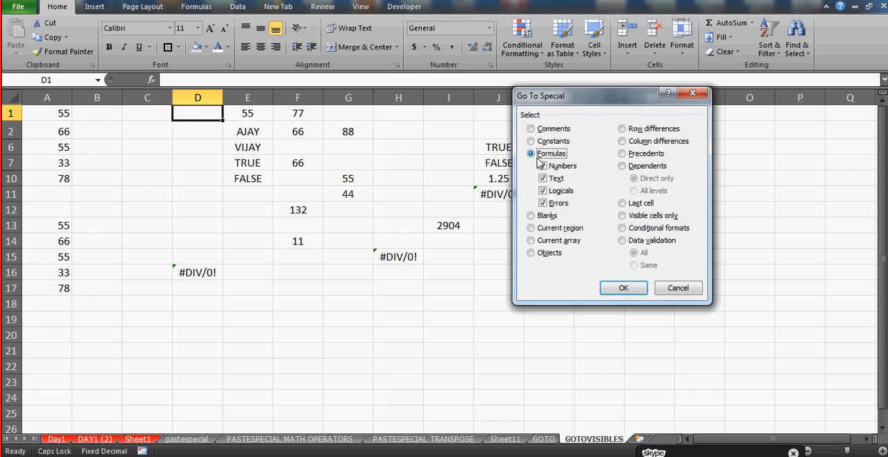
left_click(543, 166)
left_click(543, 179)
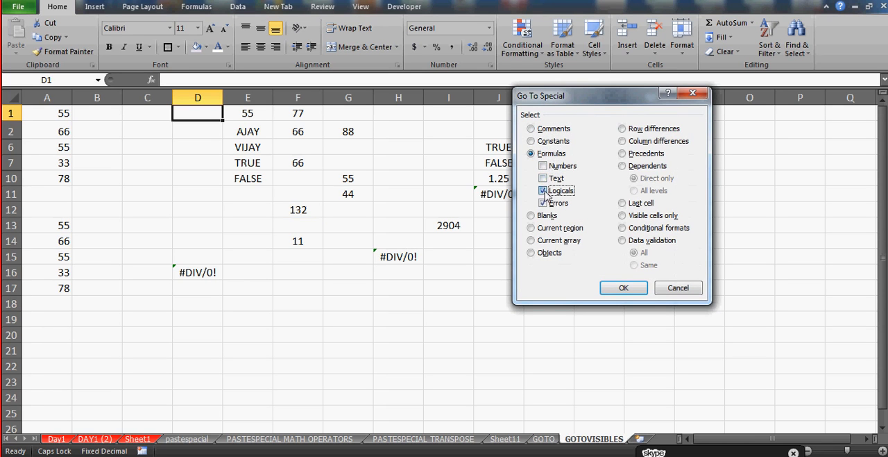
left_click(544, 191)
left_click(624, 287)
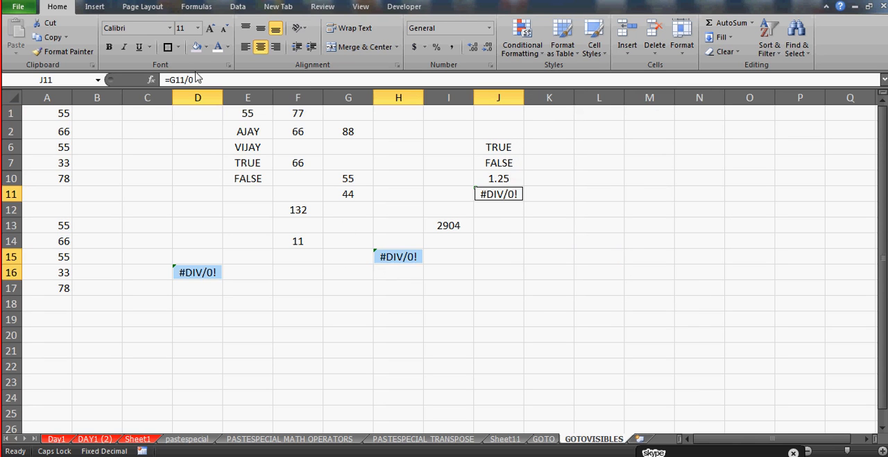
Fill the selected error cells with standard red and deselect them
left_click(205, 48)
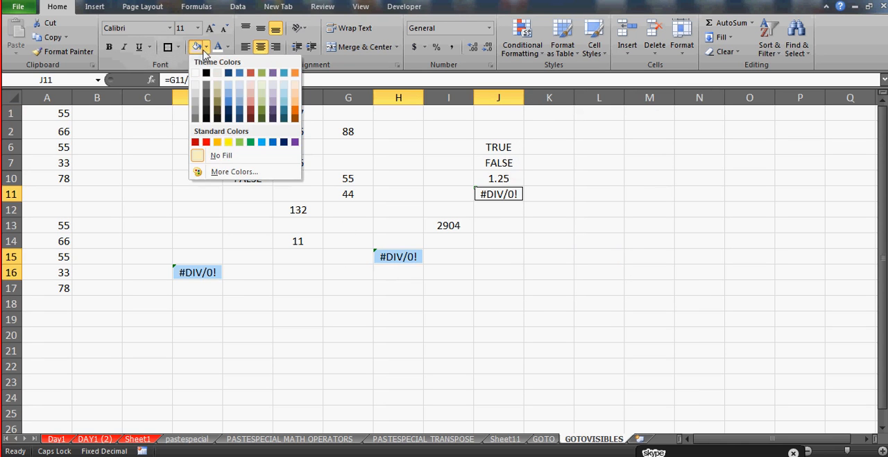
left_click(207, 142)
left_click(271, 305)
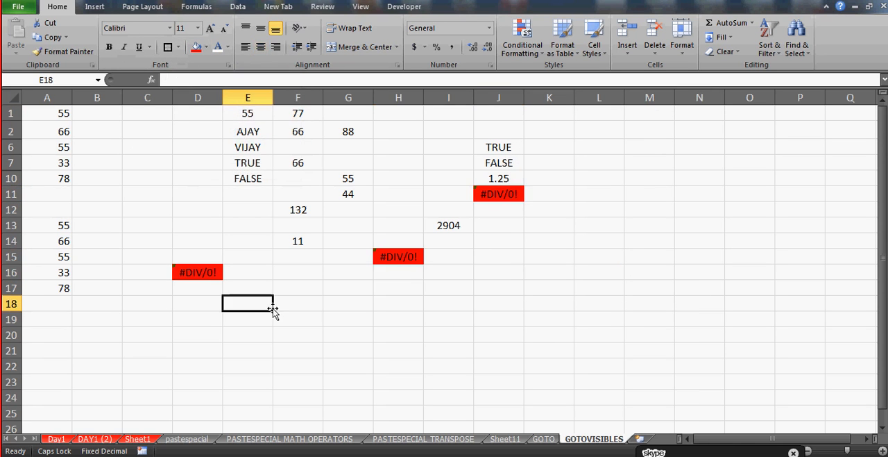
Examine the sheet cell by cell for error values around J11, H15 and D16
left_click(101, 128)
key("Right")
key("Right")
key("Right")
key("Right")
key("Right")
key("Right")
key("Right")
key("Right")
key("Right")
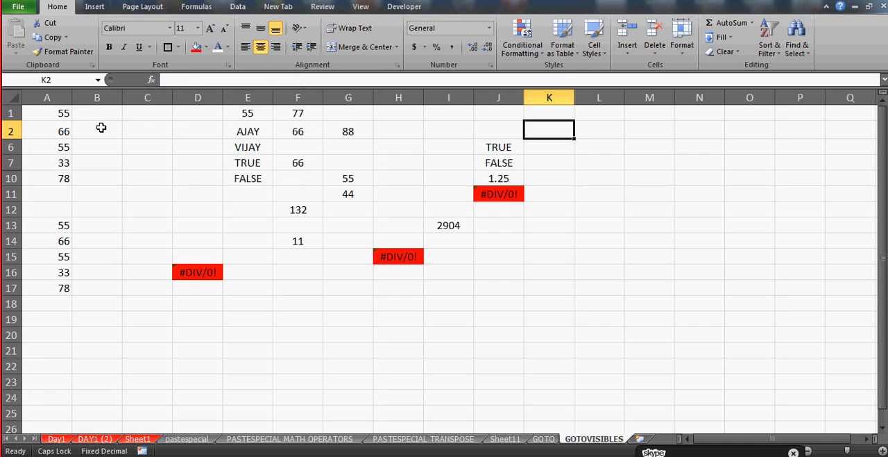
key("Down")
key("Down")
key("Down")
key("Down")
key("Left")
key("Down")
key("Down")
key("Up")
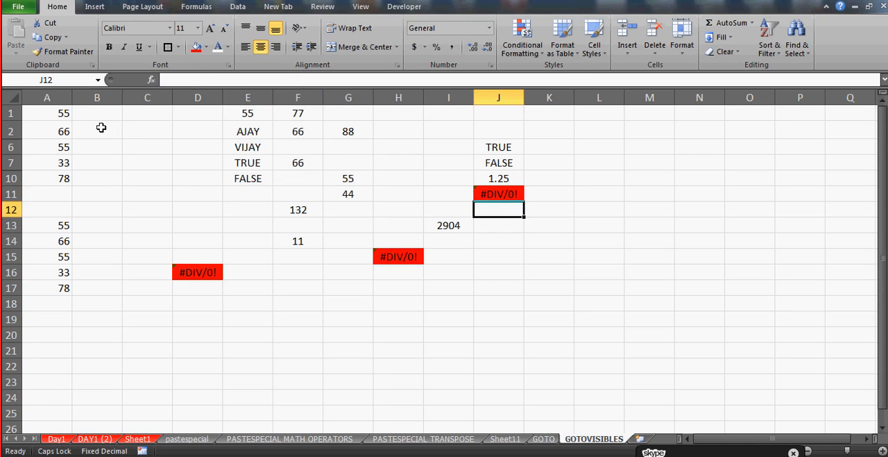
key("Up")
key("Down")
key("Down")
key("Down")
key("Down")
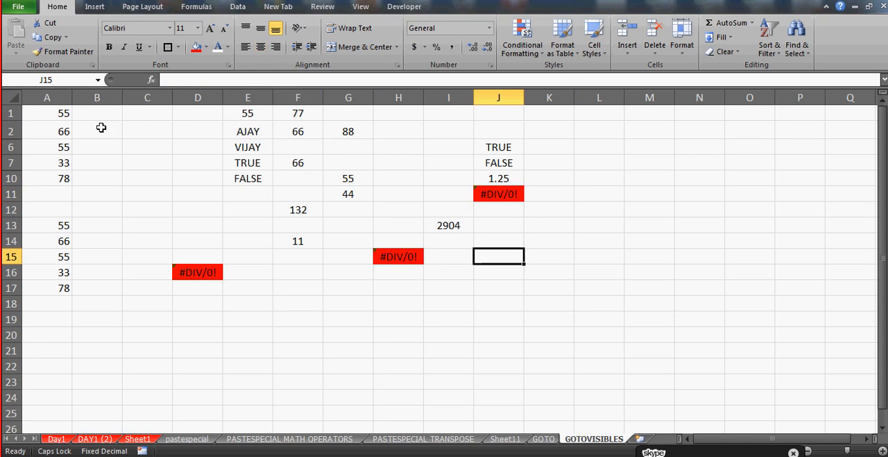
key("Left")
key("Left")
key("Left")
key("Left")
key("Left")
key("Down")
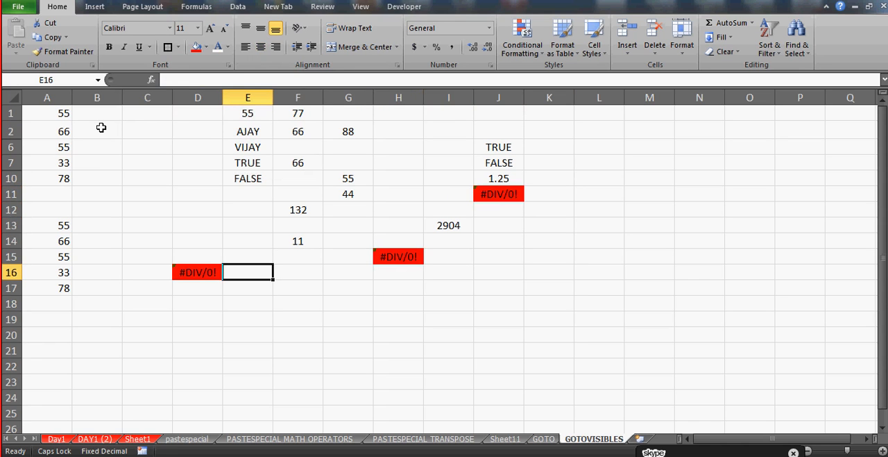
Look through the rows far below the data in column E for further cells, and return to the data
key("Down")
key("Down")
key("Down")
key("Down")
key("Down")
key("Down")
key("Down")
key("Down")
key("Down")
key("Down")
key("Down")
key("Down")
key("Down")
key("Down")
key("Down")
key("Down")
key("Down")
key("Down")
key("Down")
key("Down")
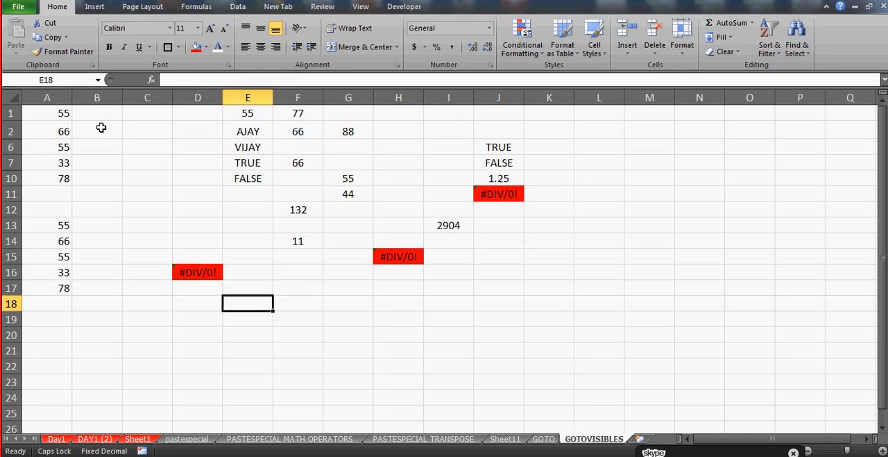
key("Down")
key("Down")
key("Down")
key("Down")
key("Down")
key("Down")
key("Down")
key("Down")
key("Down")
key("Down")
key("Down")
key("Down")
key("Down")
key("Down")
key("Down")
key("Down")
key("Down")
key("Down")
key("Down")
key("Down")
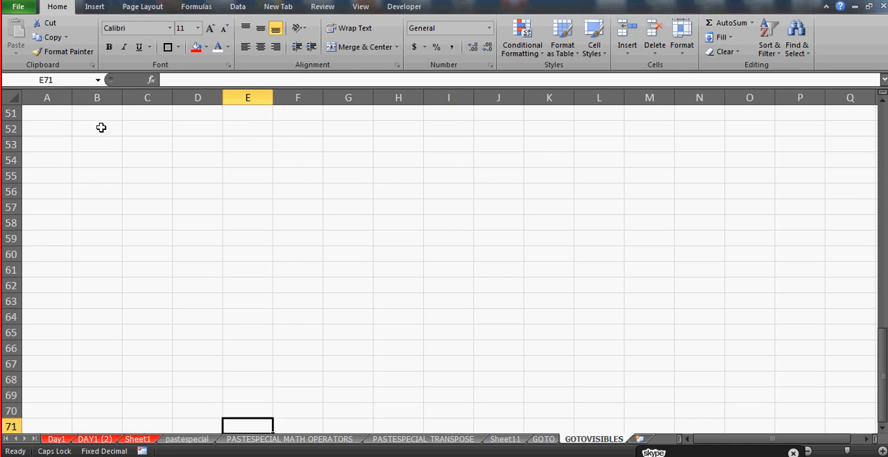
key("Up")
key("Up")
key("Up")
key("Up")
key("Up")
key("Up")
key("Up")
key("Up")
key("Up")
key("Up")
key("Up")
key("Up")
key("Up")
key("Up")
key("Up")
key("Up")
key("Up")
key("Up")
key("Up")
key("Up")
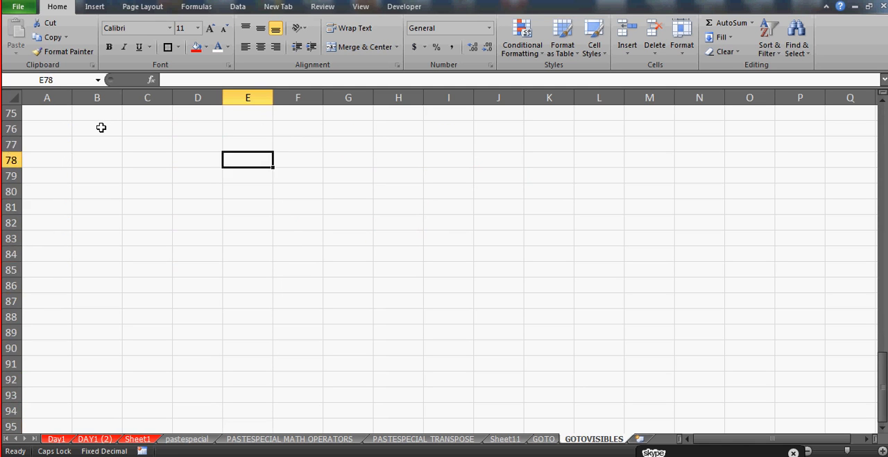
key("Up")
key("Up")
key("Up")
key("Up")
key("Up")
key("Up")
key("Up")
key("Up")
key("Up")
key("Up")
key("Up")
key("Up")
key("Up")
key("Up")
key("Up")
key("Up")
key("Up")
key("Up")
key("Up")
key("Up")
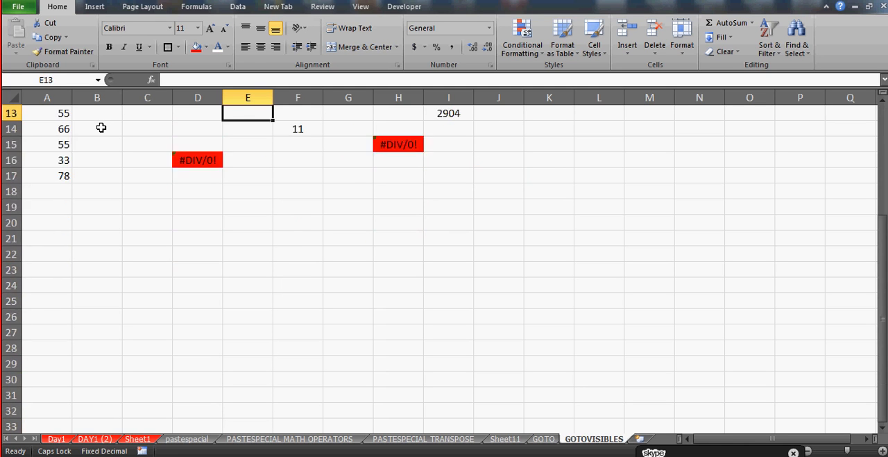
key("Down")
key("Down")
key("Down")
key("Down")
key("Down")
key("Down")
key("Down")
key("Down")
key("Down")
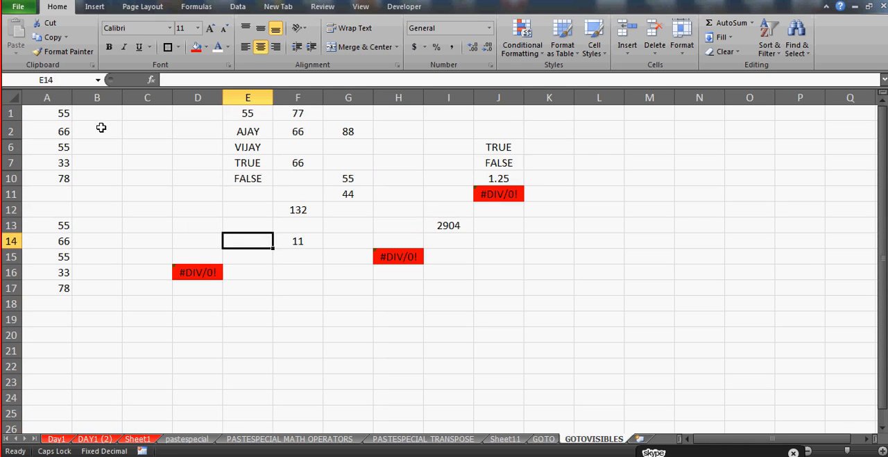
Inspect the formula behind the red error cell J11
key("Right")
key("Right")
key("Right")
key("Right")
key("Up")
key("Up")
key("Up")
key("Up")
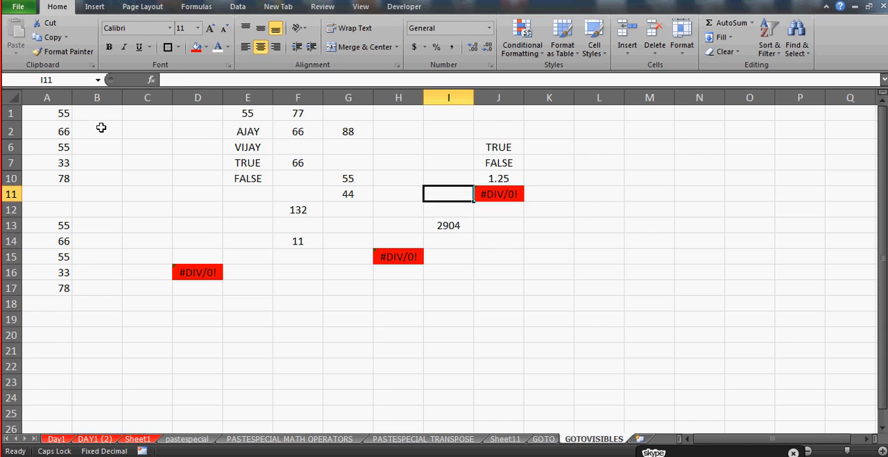
key("Right")
key("Left")
key("Right")
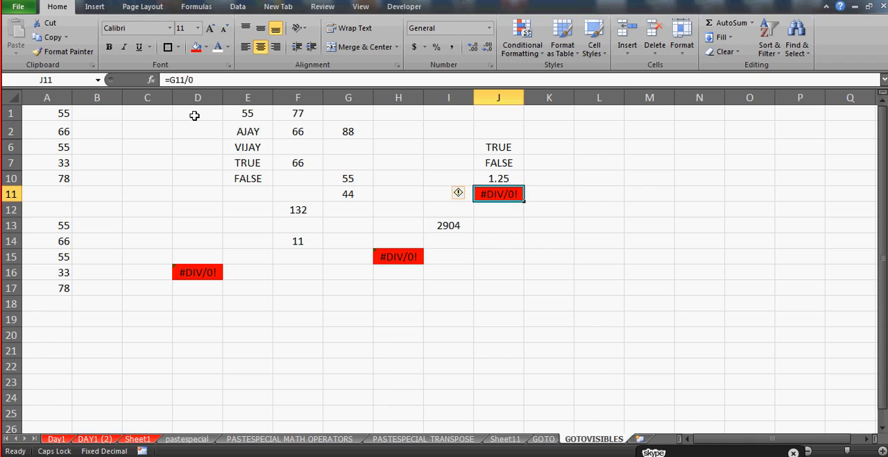
Use Go To Special to select only the formulas returning Numbers, excluding Text, Logicals and Errors
key("F5")
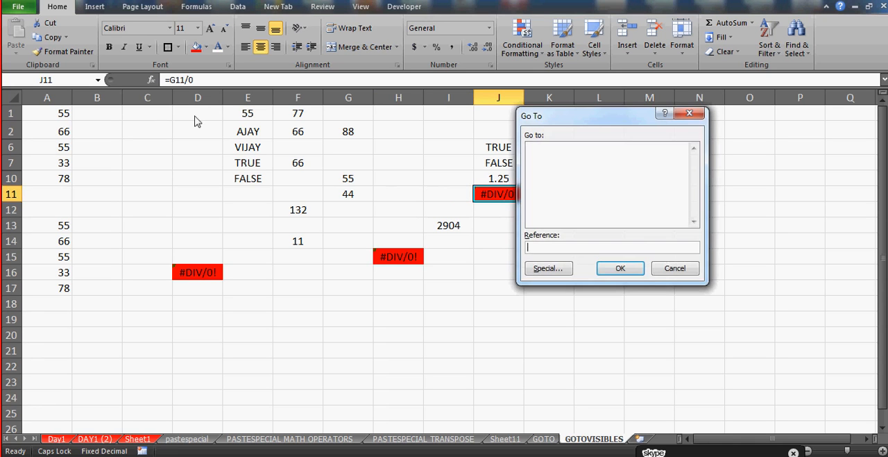
left_click(538, 264)
left_click(532, 153)
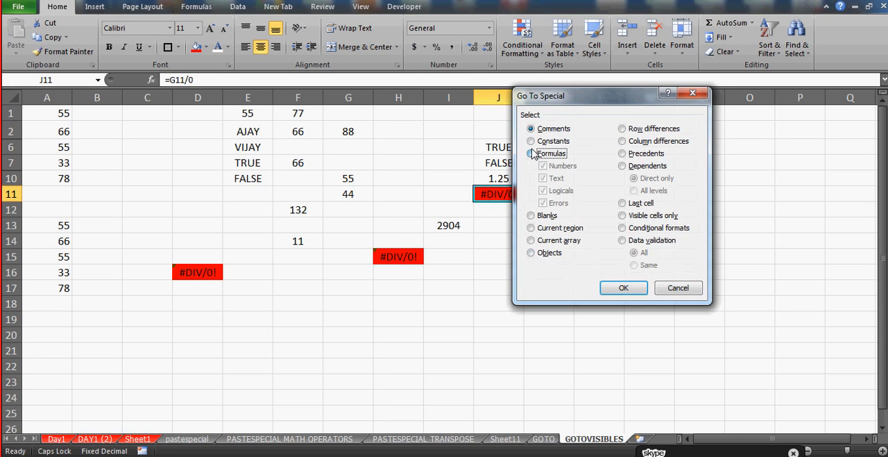
left_click(544, 180)
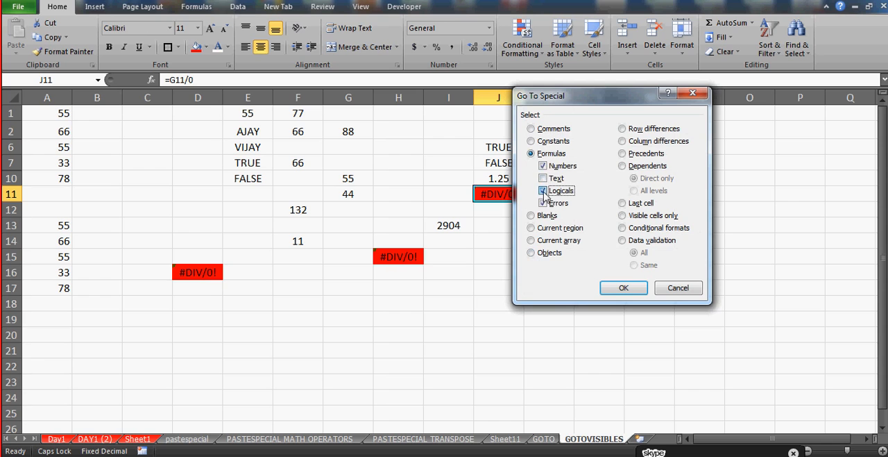
left_click(545, 191)
left_click(546, 203)
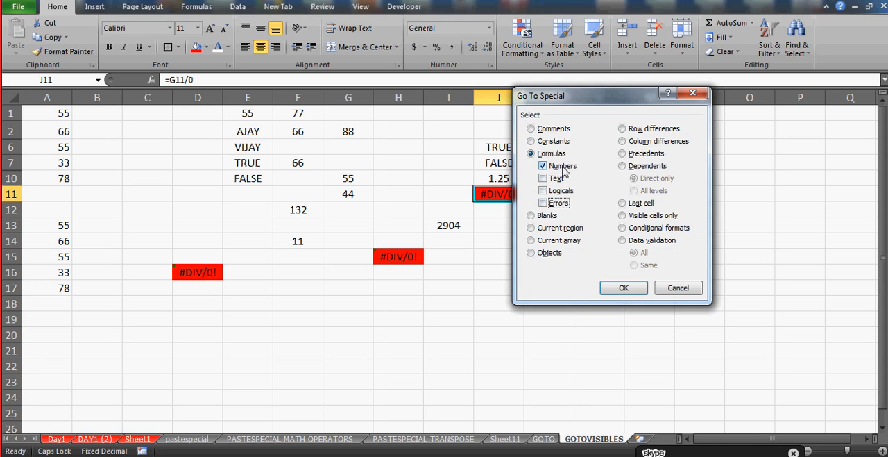
left_click(621, 291)
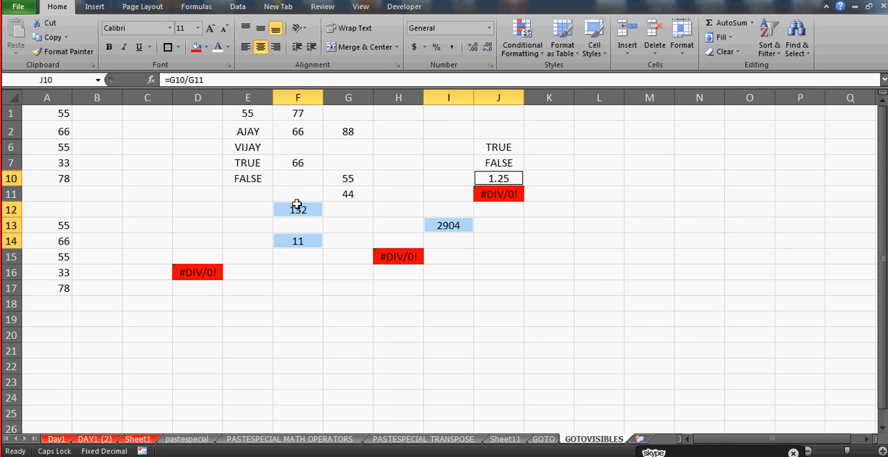
Fill the selected formula cells that return numbers with yellow
left_click(197, 47)
left_click(206, 47)
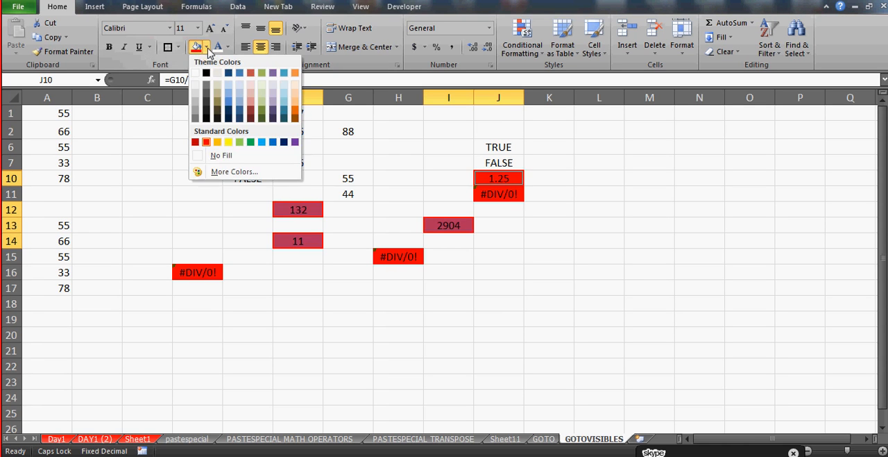
left_click(229, 142)
left_click(223, 258)
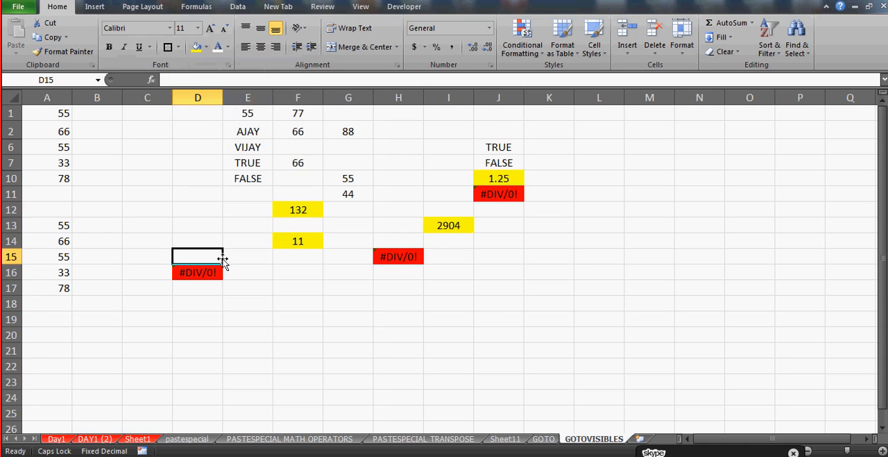
Try deleting all constants on the sheet, selected through Go To Special, and undo the deletion
left_click(181, 113)
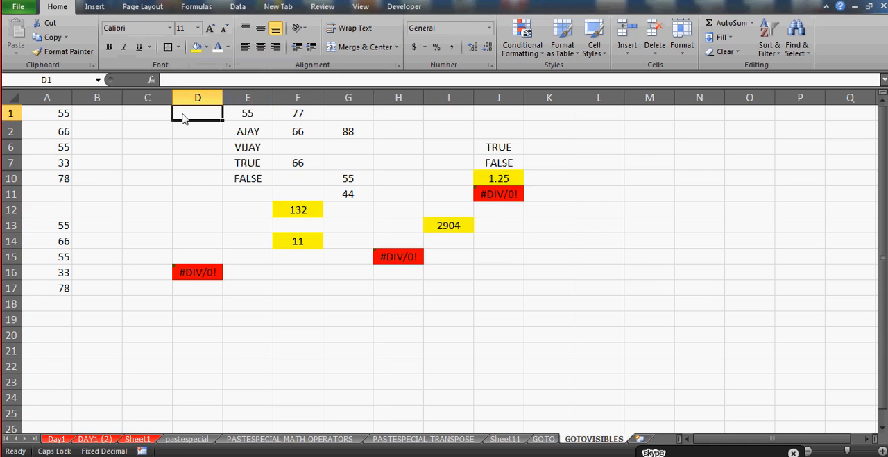
key("ctrl+g")
key("alt+s")
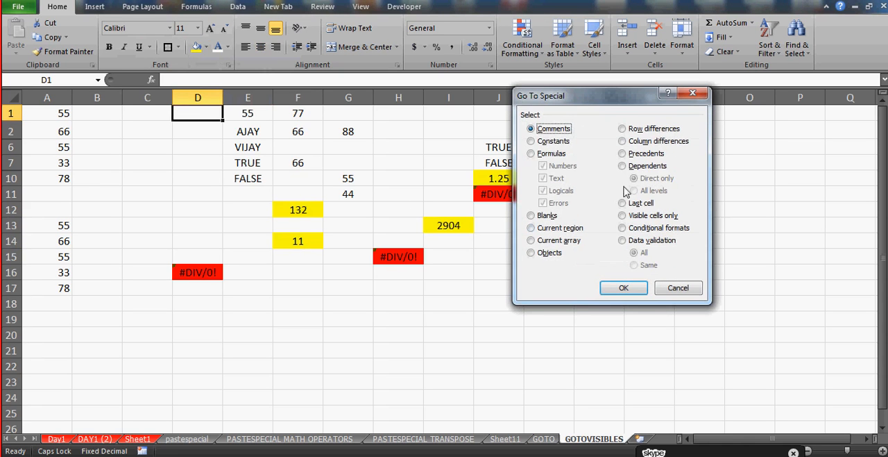
left_click(552, 142)
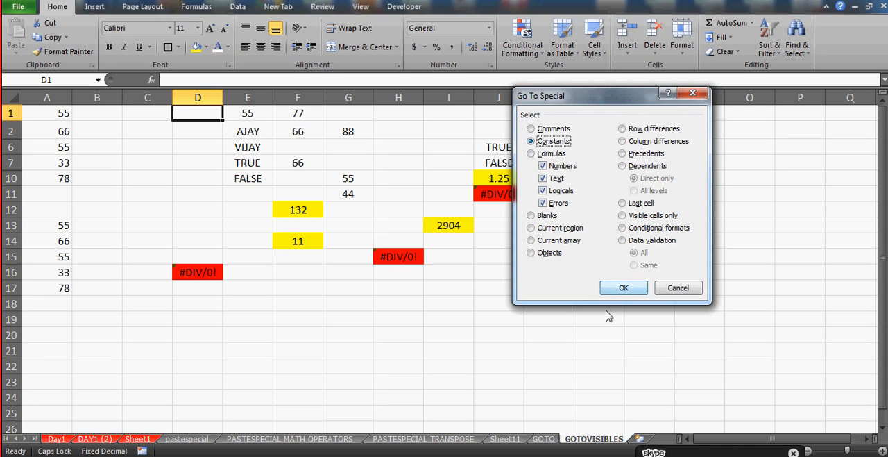
left_click(624, 288)
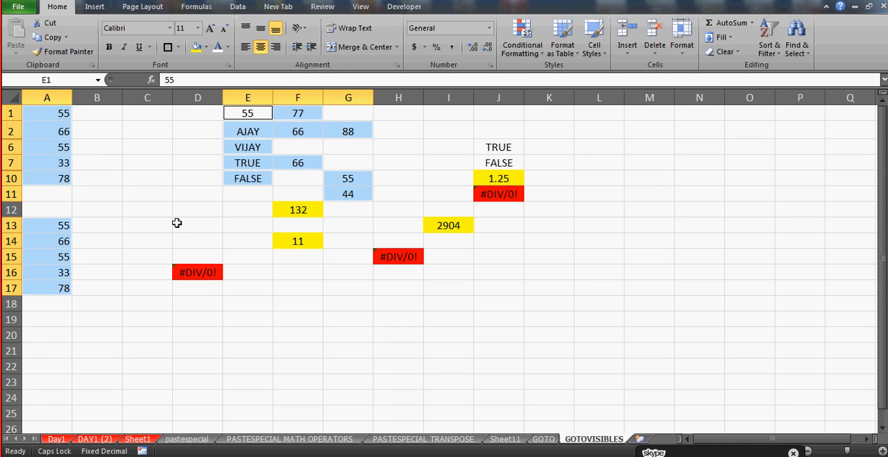
key("Delete")
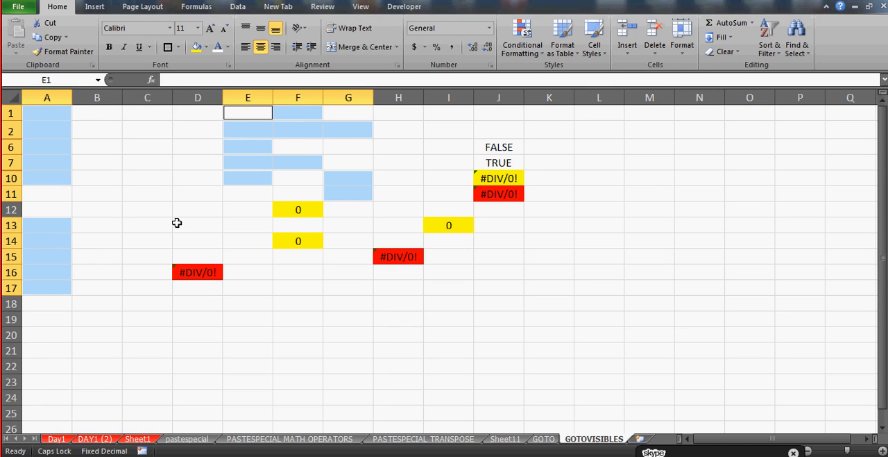
key("ctrl+z")
left_click(156, 161)
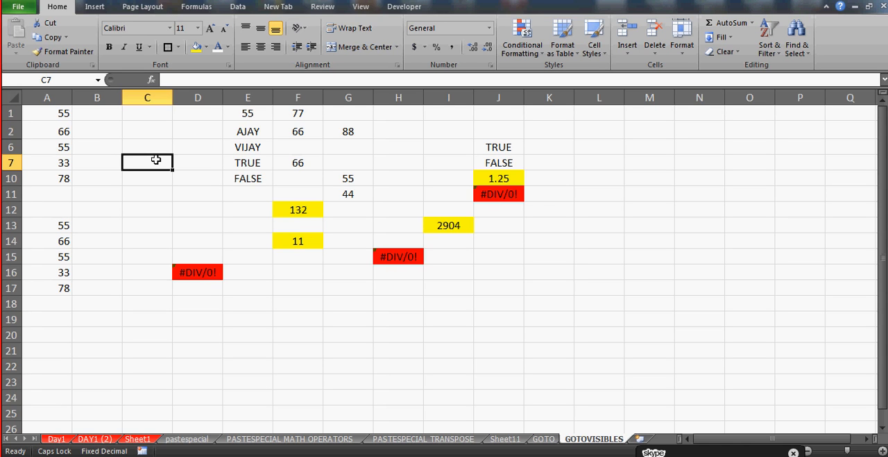
Create a copy of the GOTOVISIBLES sheet at the end of the Day 1.xlsx workbook
right_click(596, 440)
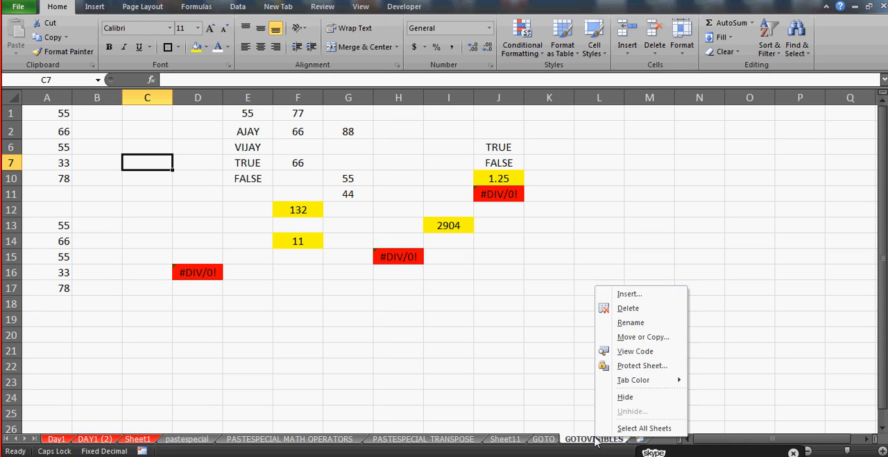
left_click(629, 336)
left_click(571, 383)
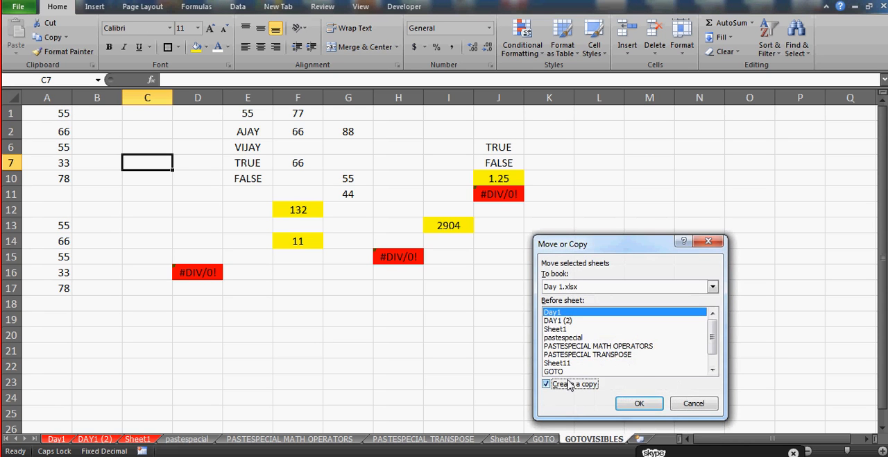
scroll(720, 338, "down", 1)
left_click(559, 371)
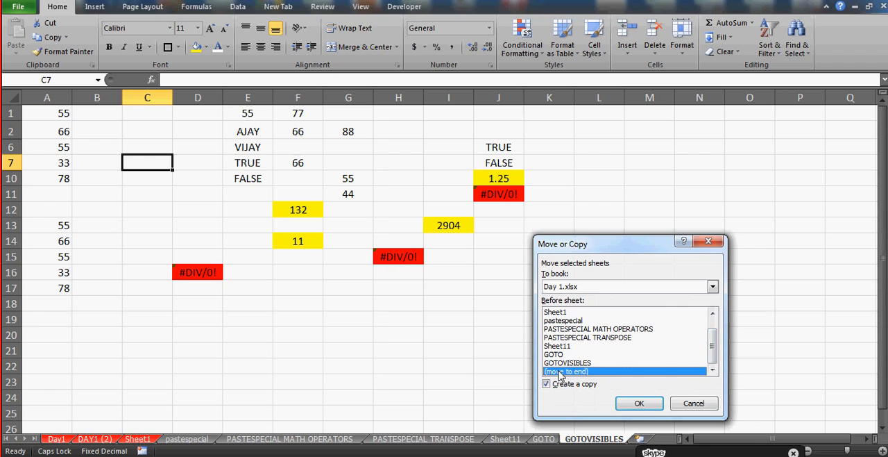
left_click(640, 403)
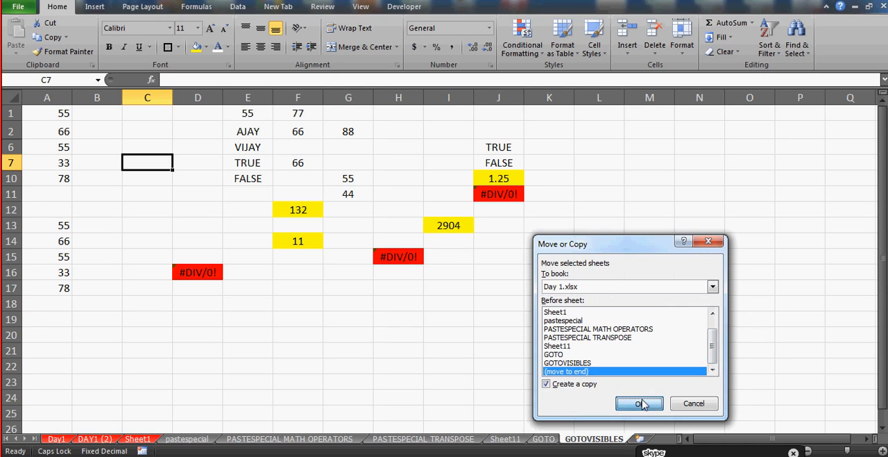
double_click(519, 439)
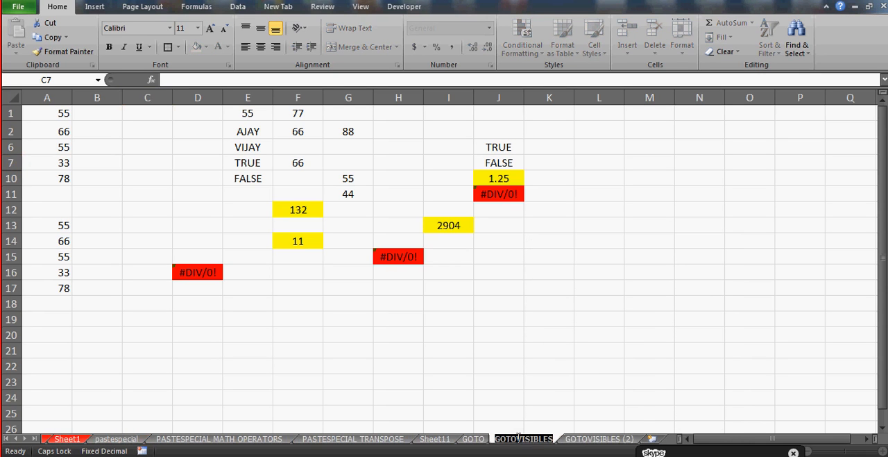
left_click(582, 440)
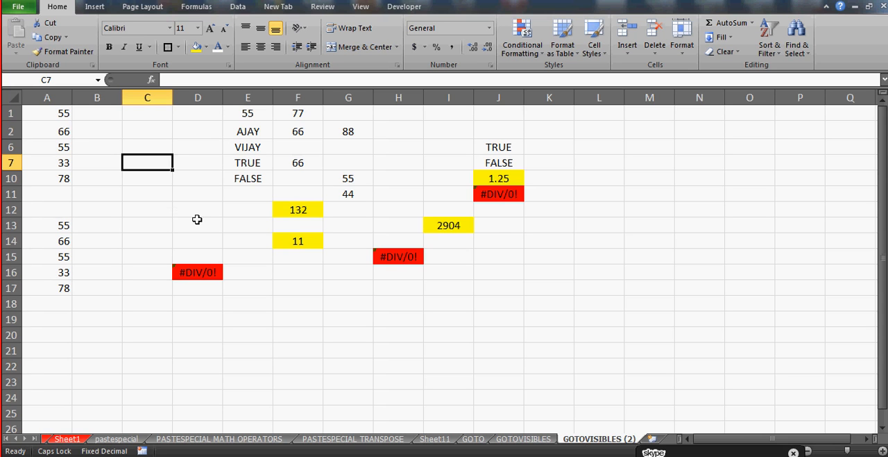
Select all constants on the copied sheet with Go To Special, including Numbers, Text, Logicals and Errors, and delete their contents
key("ctrl+g")
key("alt+s")
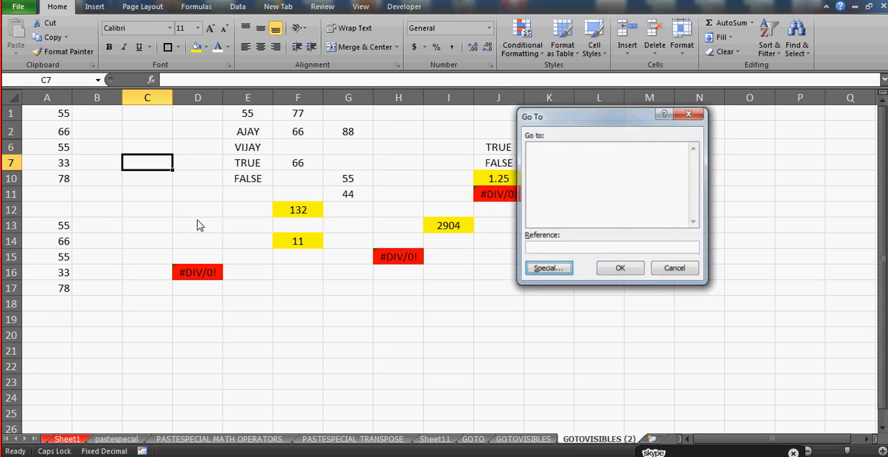
left_click(556, 141)
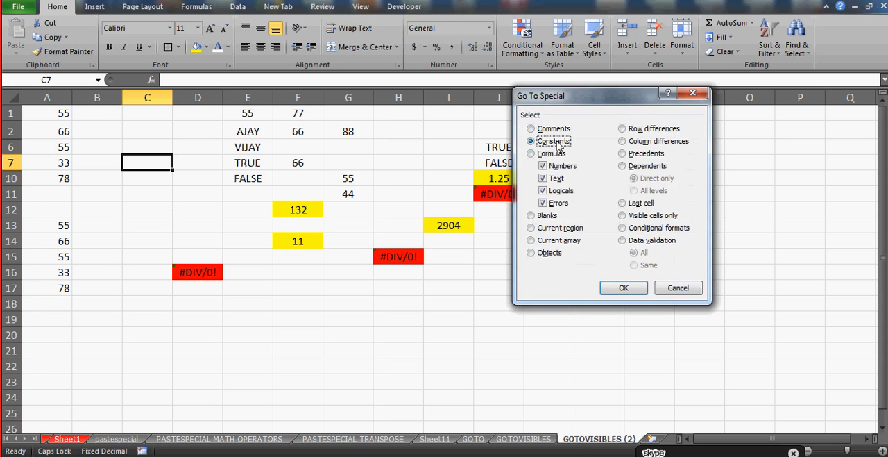
left_click(623, 291)
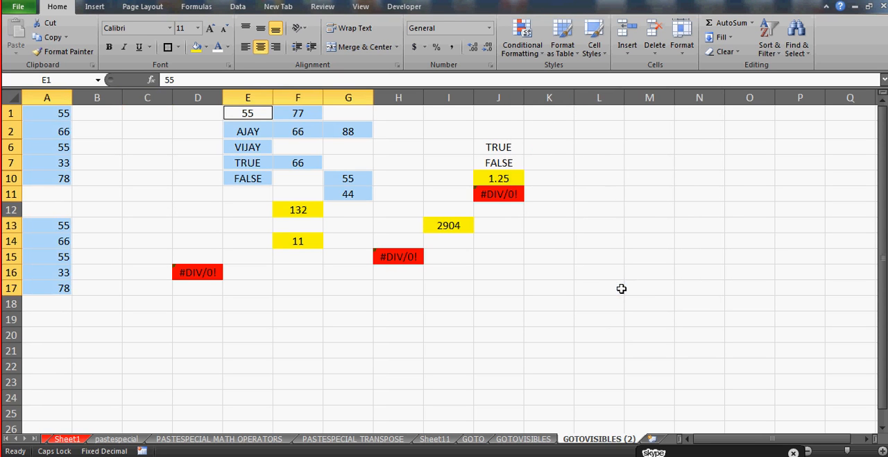
key("Delete")
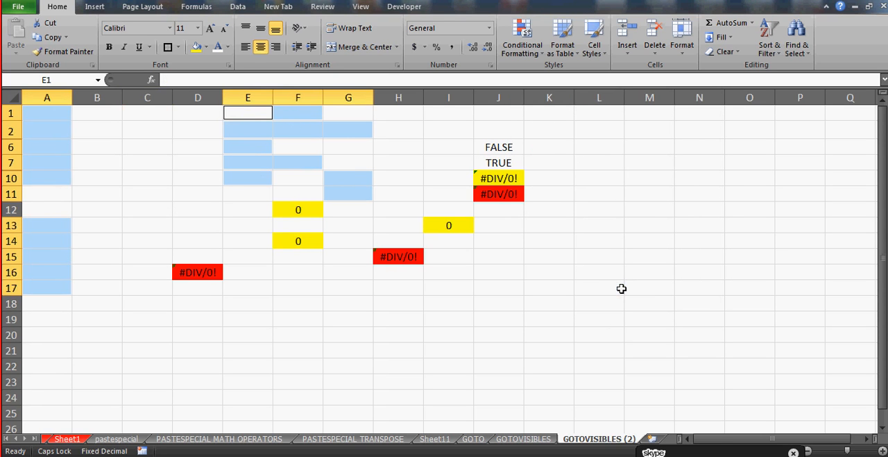
Inspect which cells the formula in F12 refers to, without changing it
left_click(302, 210)
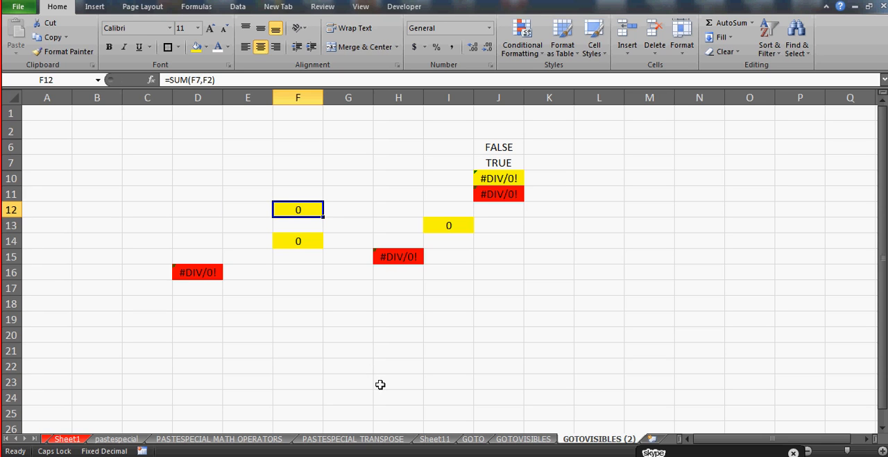
key("F2")
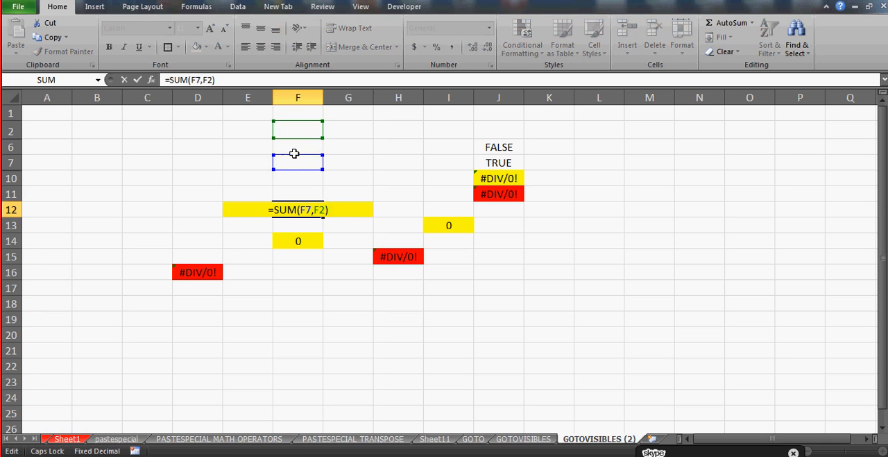
key("Escape")
Enter the new input values 66 in cell F2 and 99 in cell F7
left_click(305, 132)
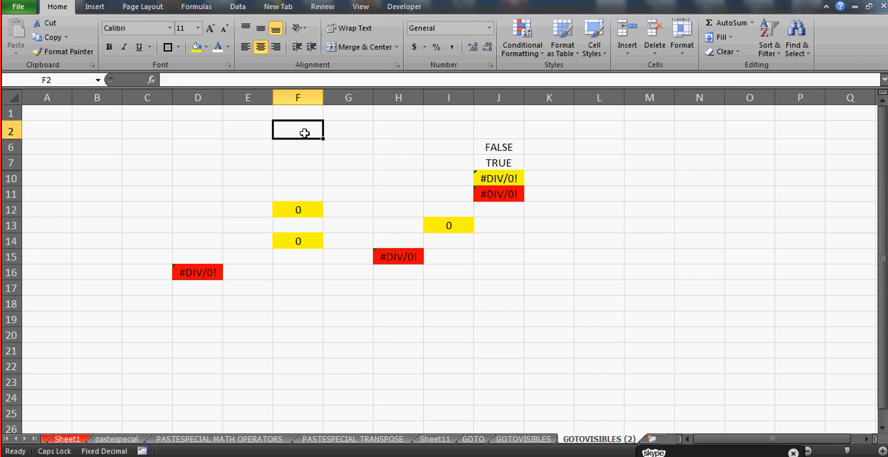
type("66")
key("Return")
key("Down")
key("Up")
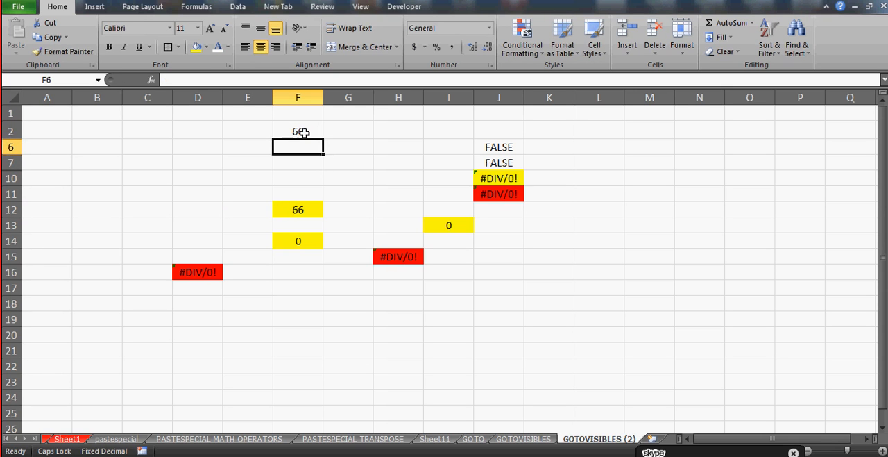
key("Down")
type("99")
key("Return")
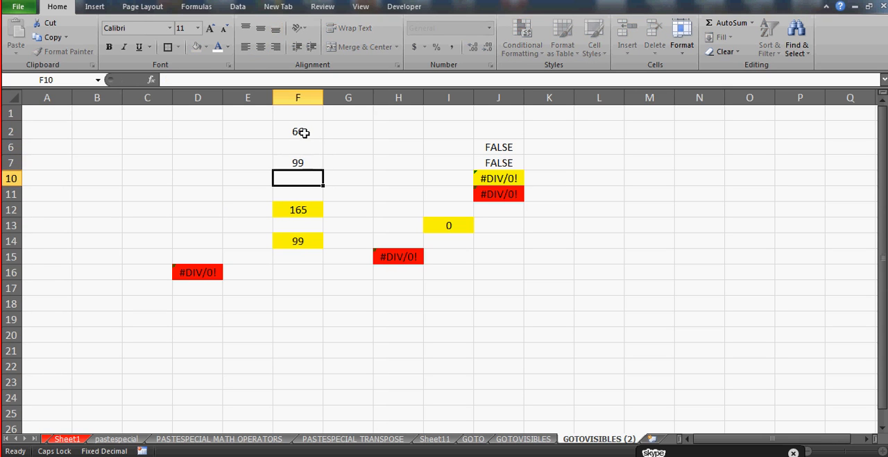
Check the recalculated formula cell F12 against its input range F2 to F7
left_click(297, 215)
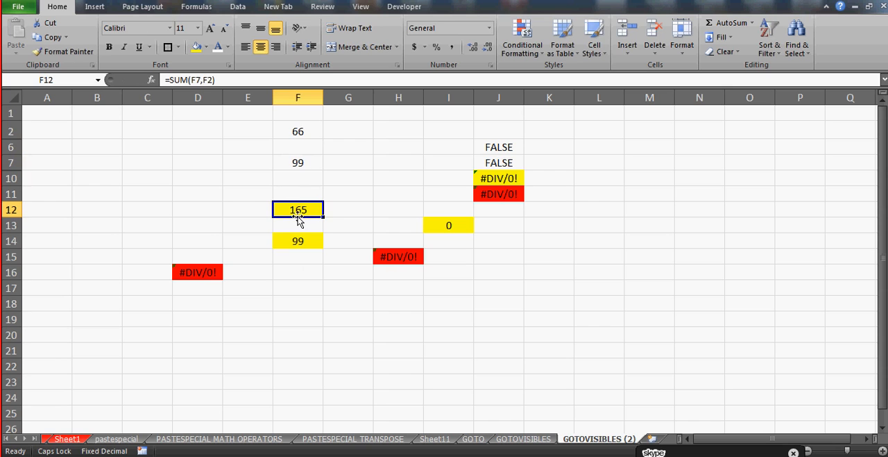
left_click(300, 130)
key("shift+Down")
key("shift+Down")
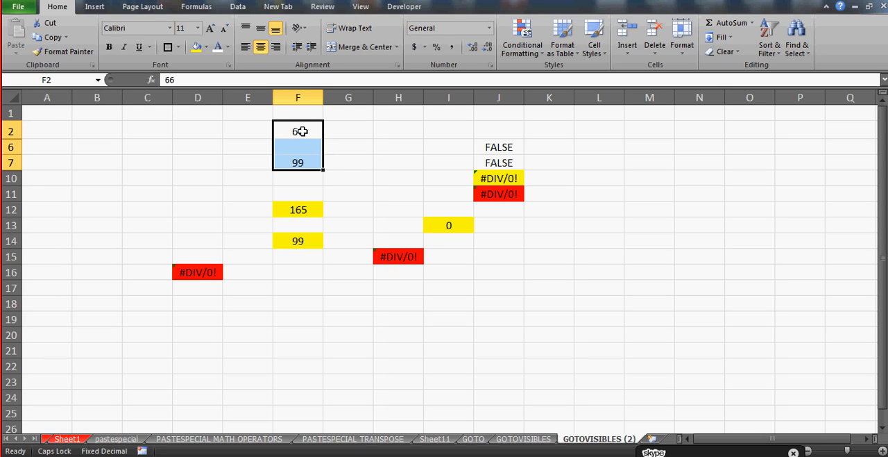
left_click(238, 152)
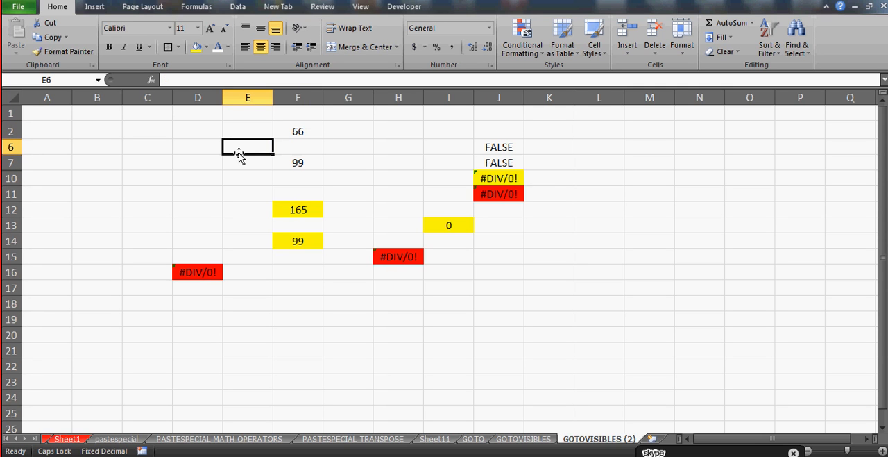
left_click(74, 142)
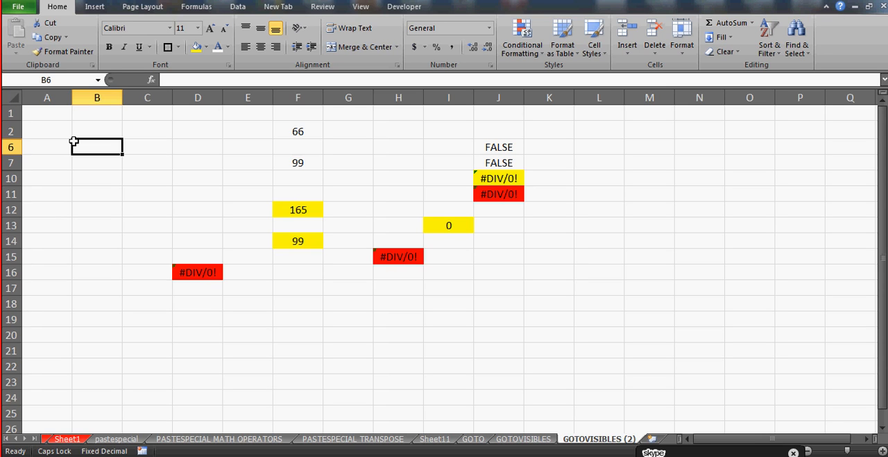
left_click(130, 188)
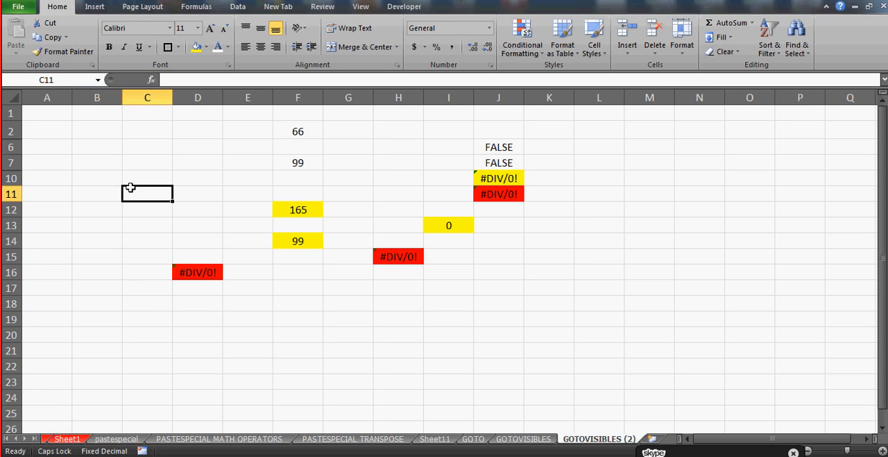
left_click(144, 311)
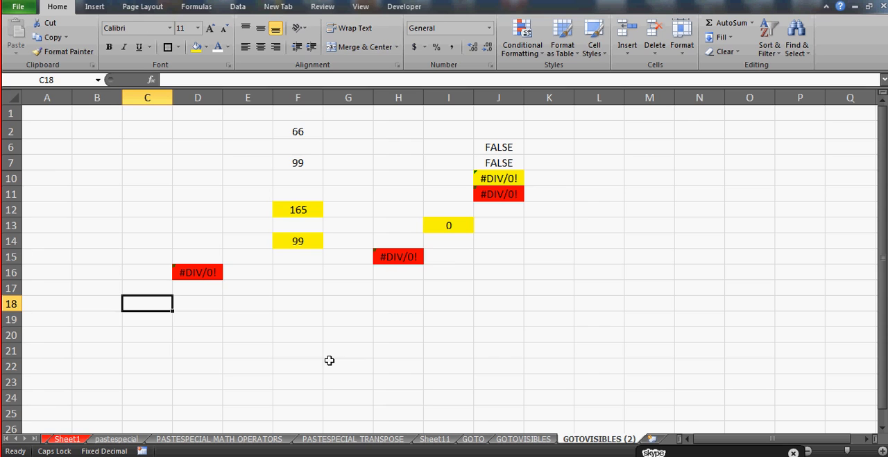
left_click(109, 276)
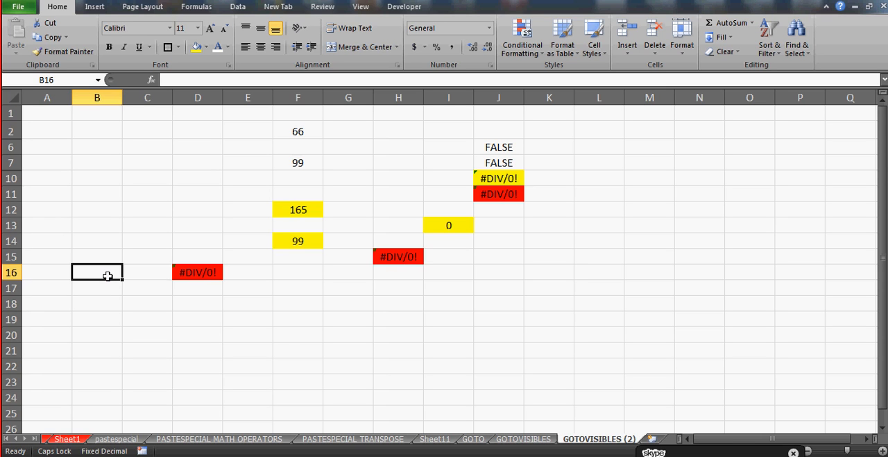
left_click(590, 455)
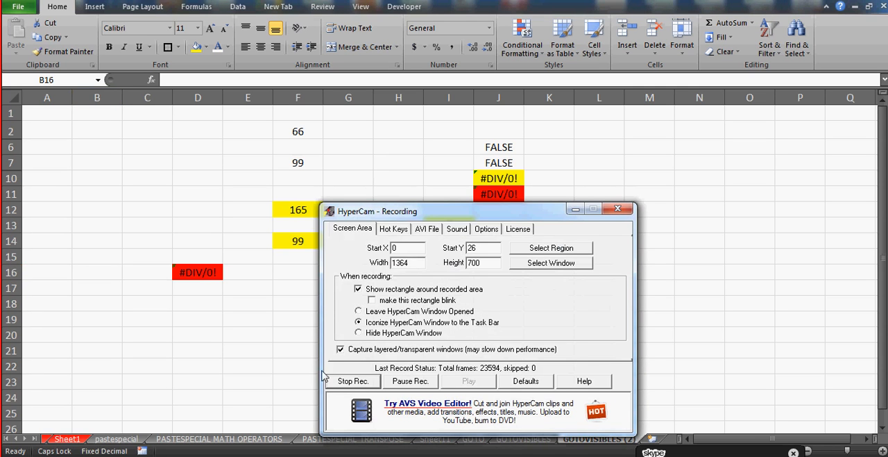
left_click(372, 382)
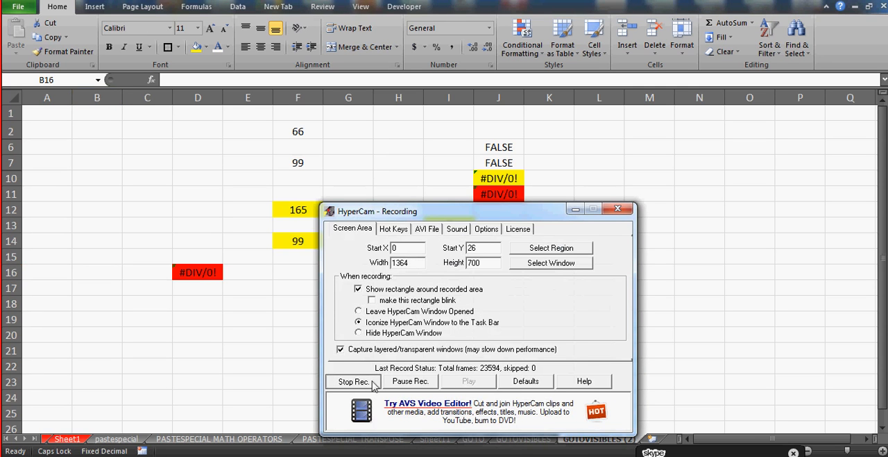